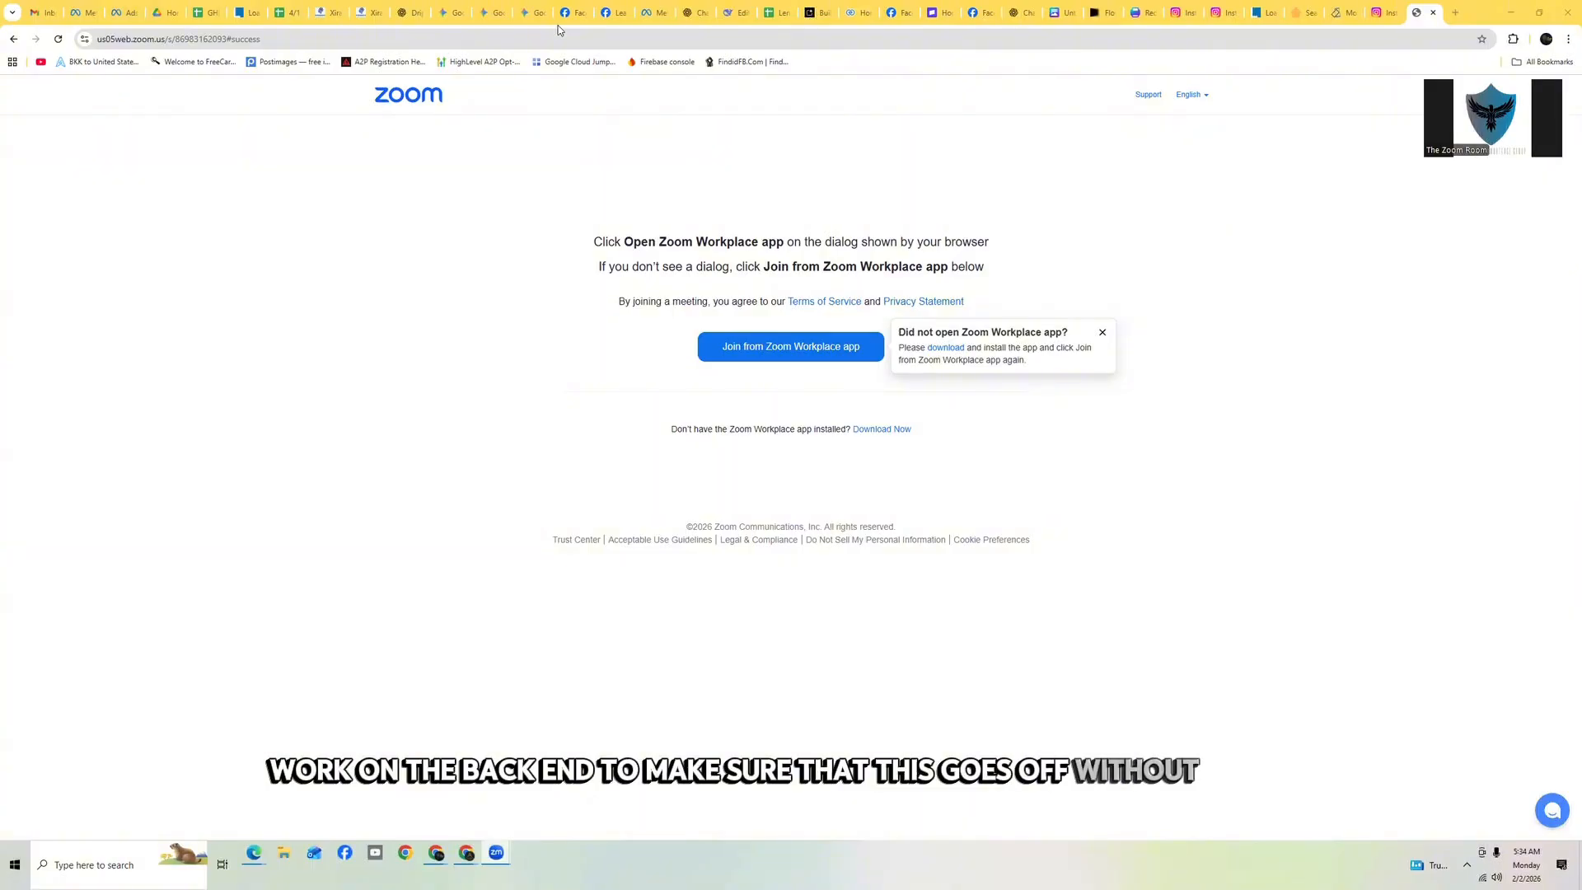
Open the Facebook form fields mapping in settings and confirm the field mapping for the Texas Real estate deals lead form
left_click(362, 15)
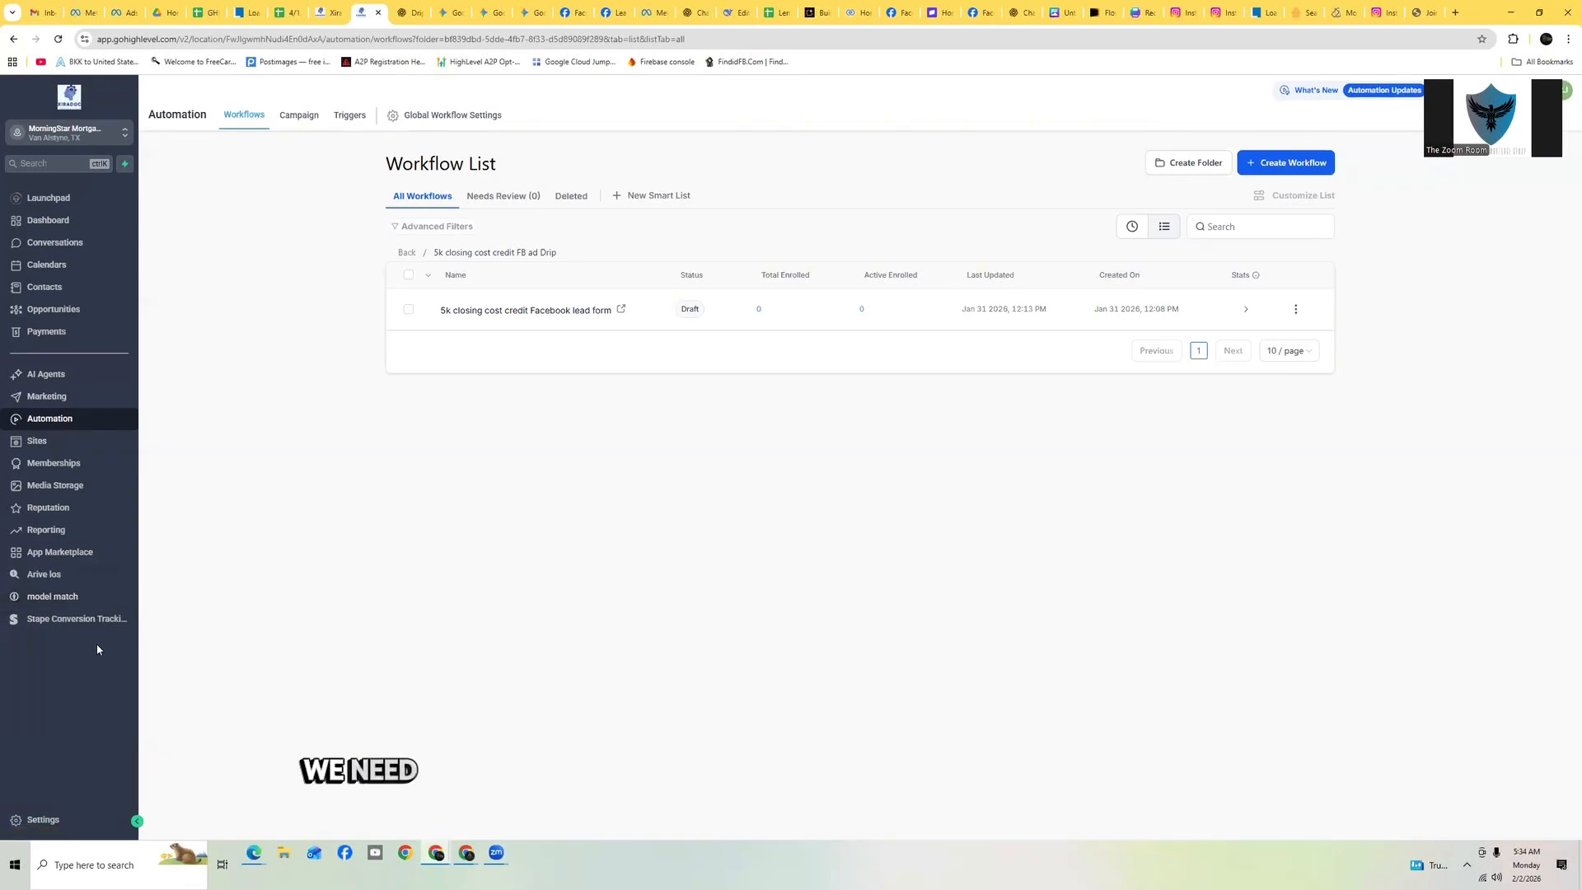
left_click(44, 821)
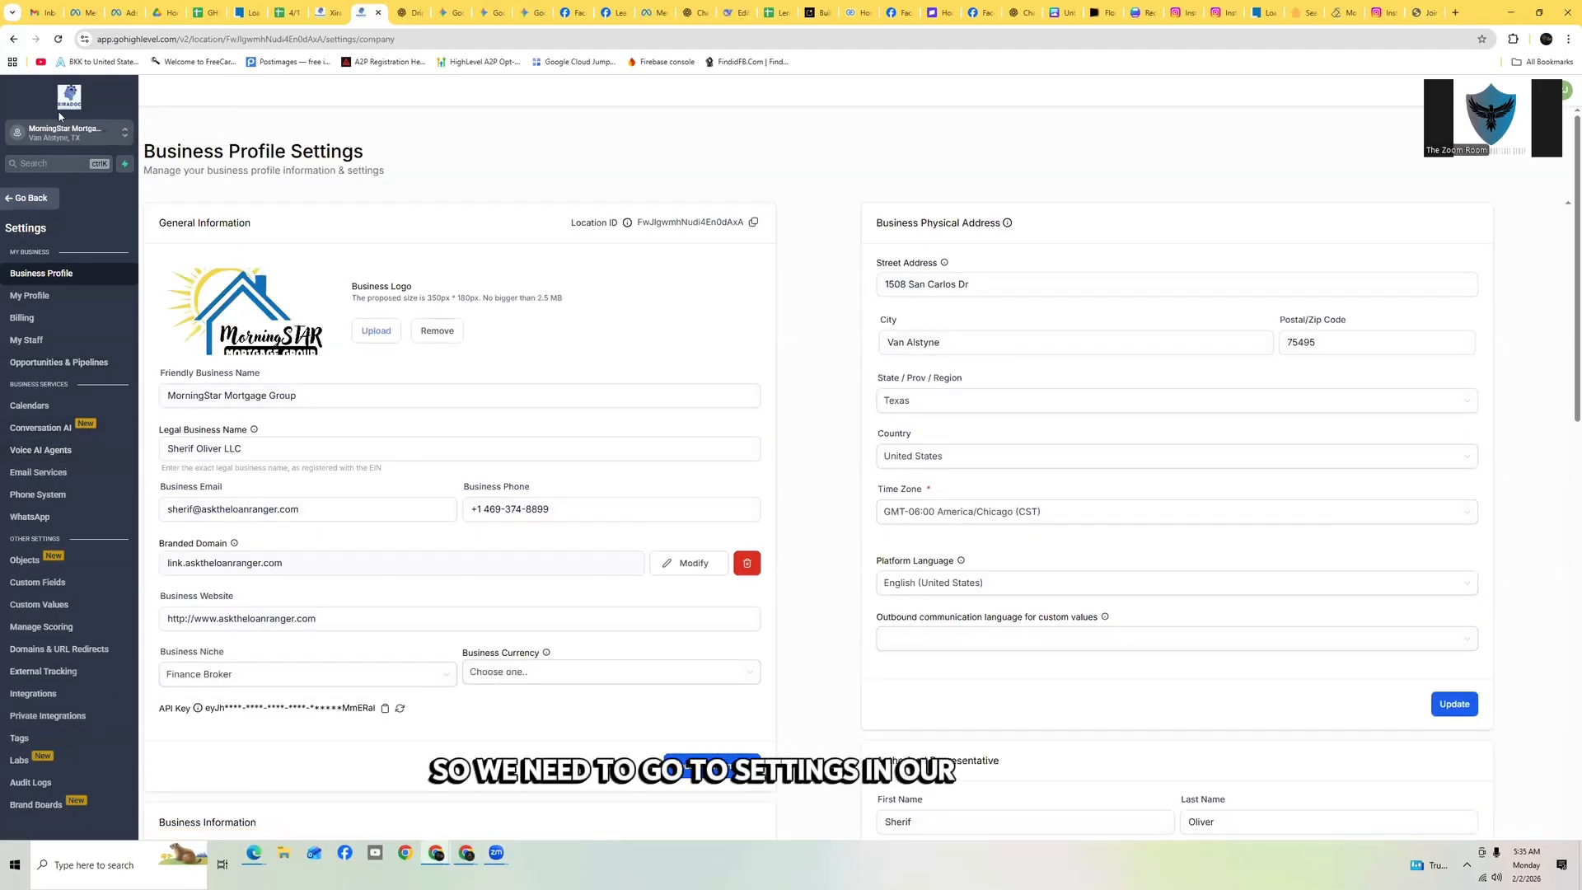
left_click(37, 696)
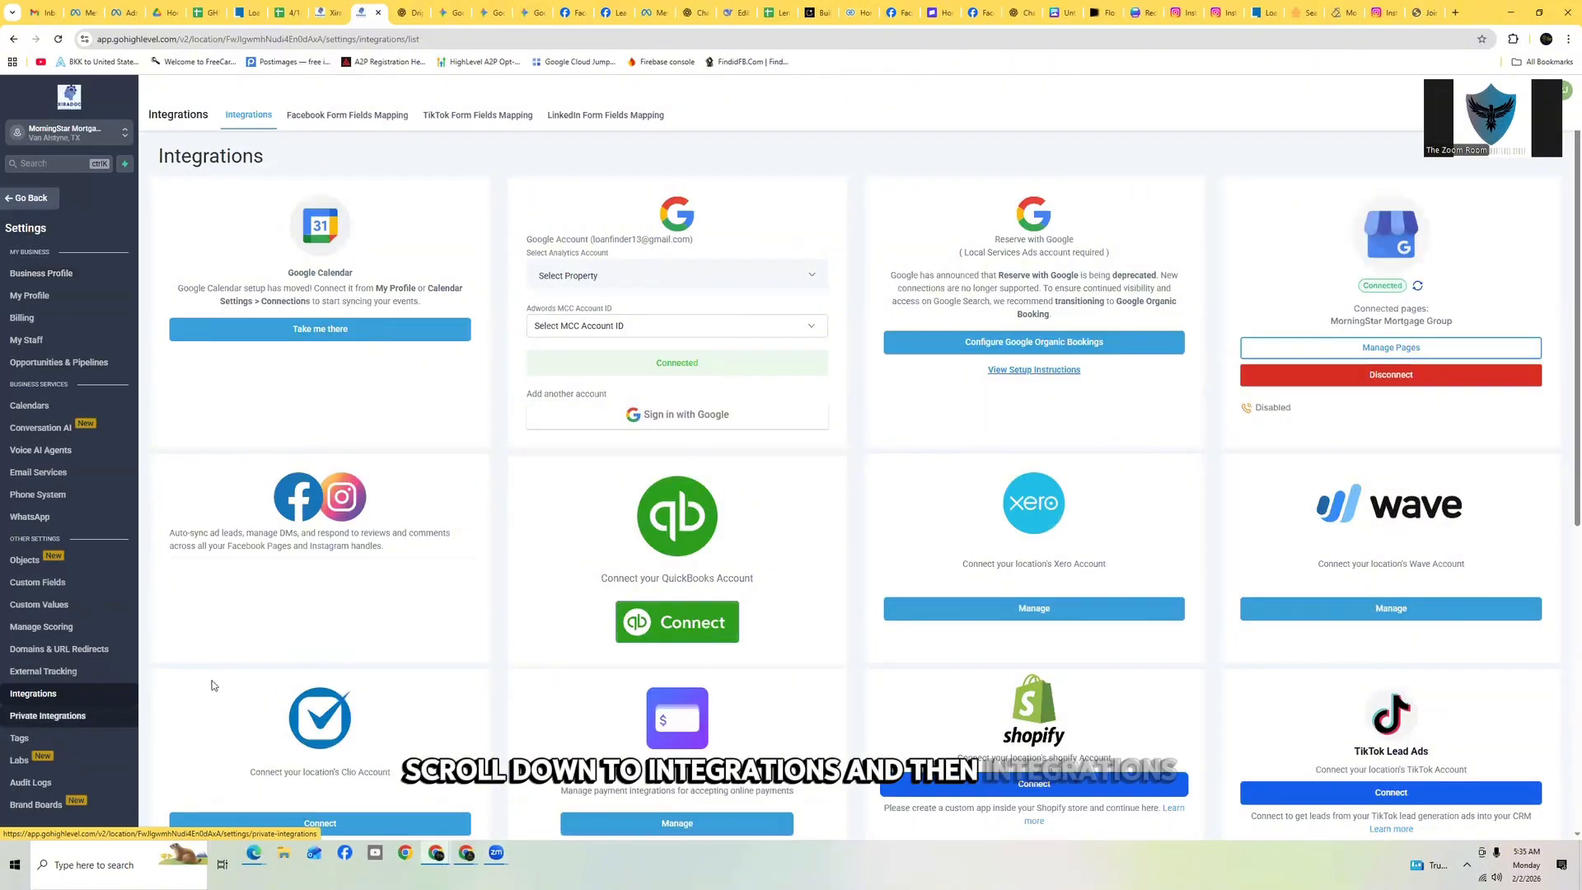
left_click(345, 116)
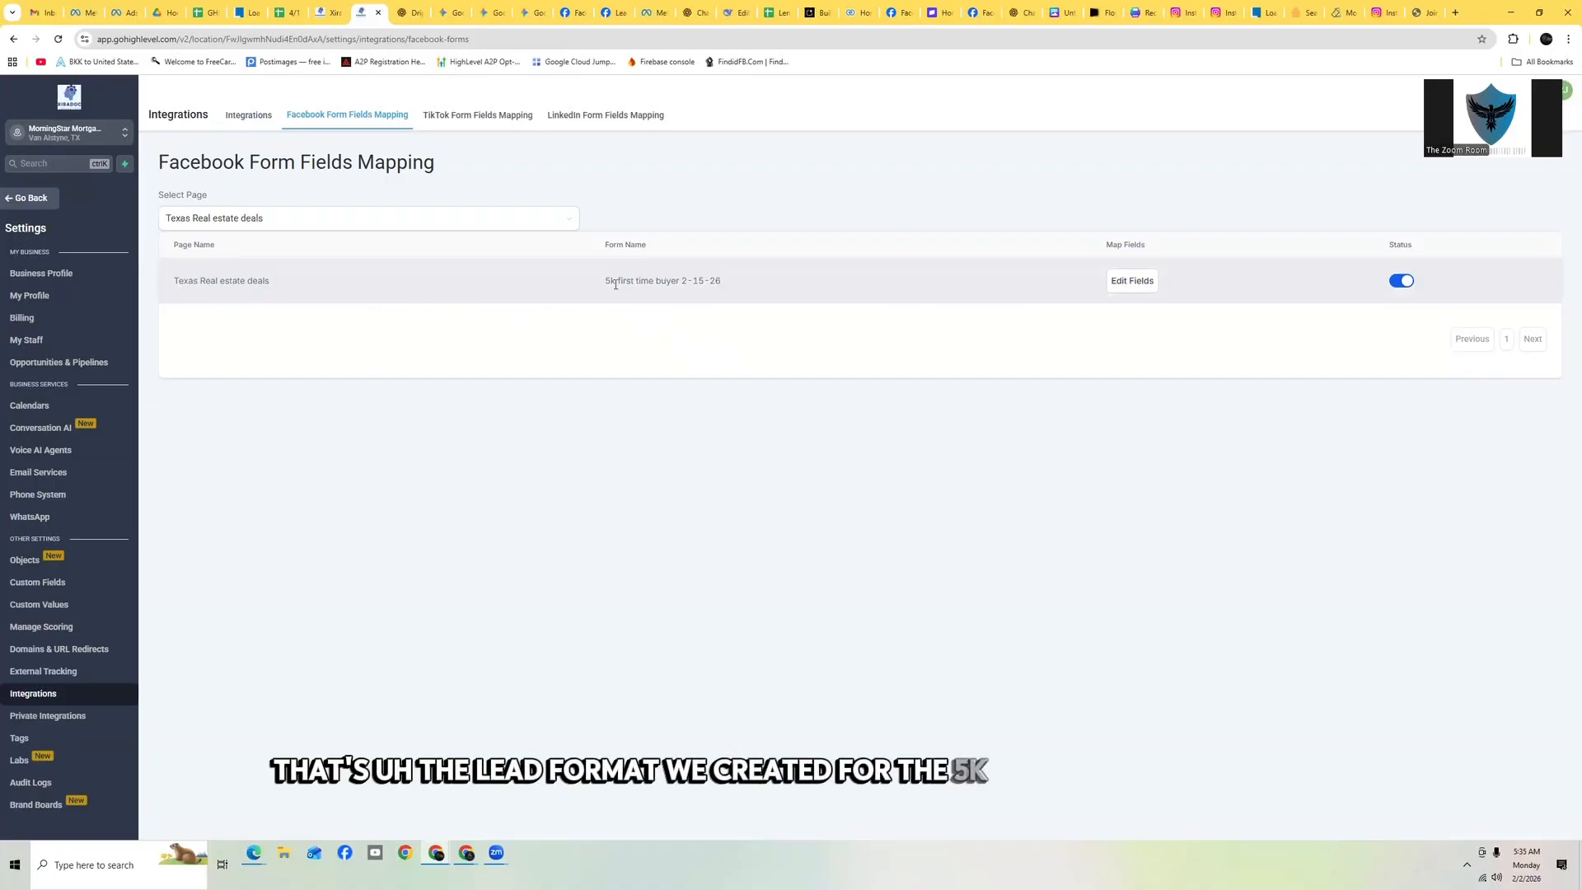
left_click(1132, 281)
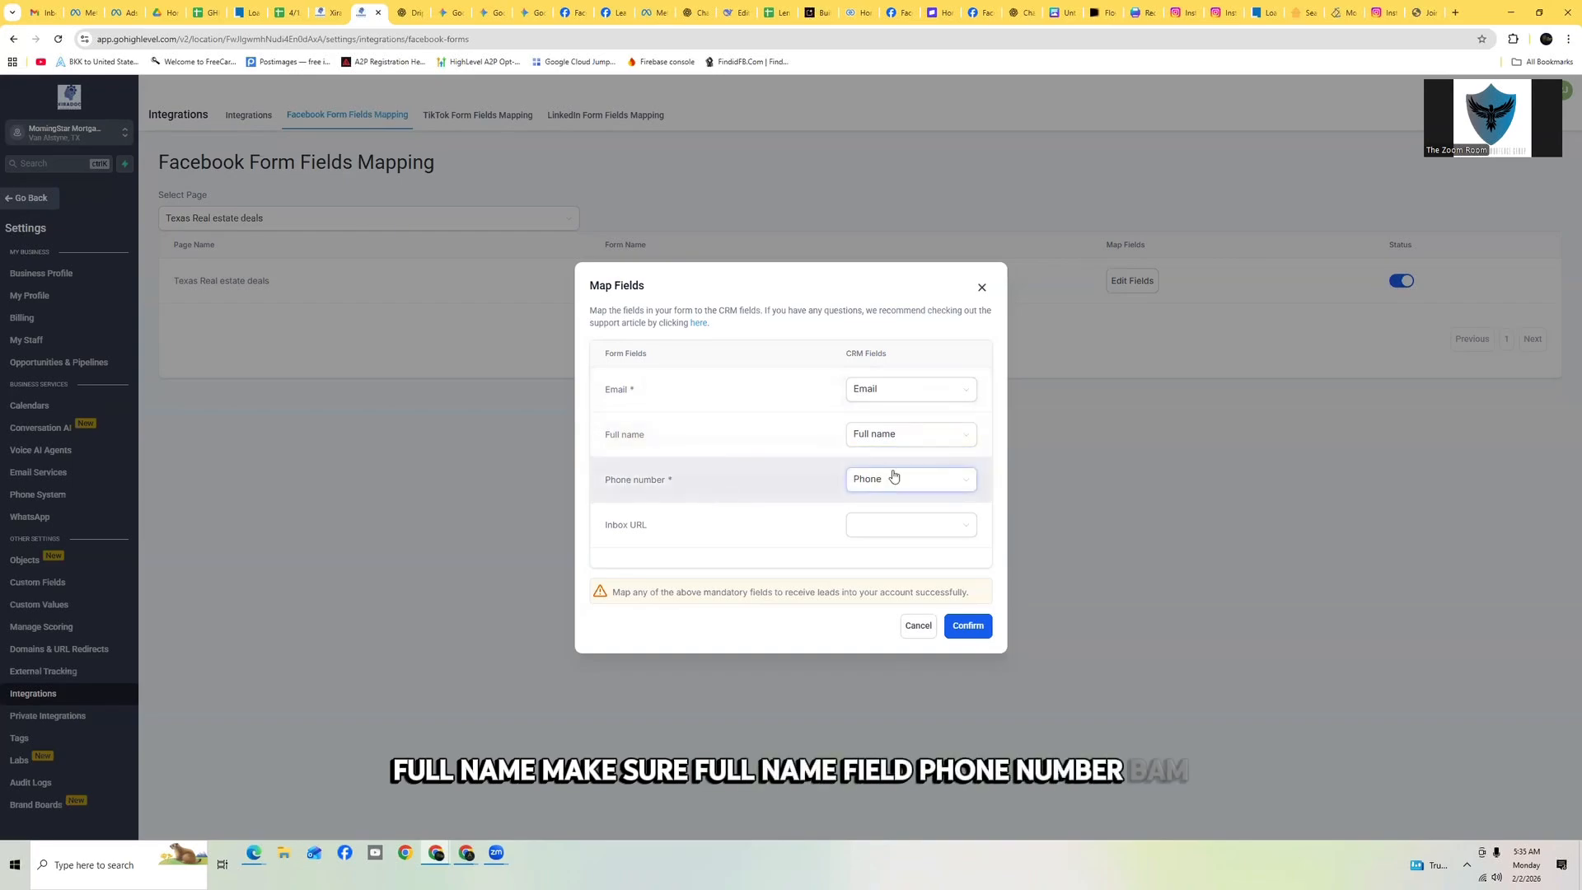
left_click(972, 627)
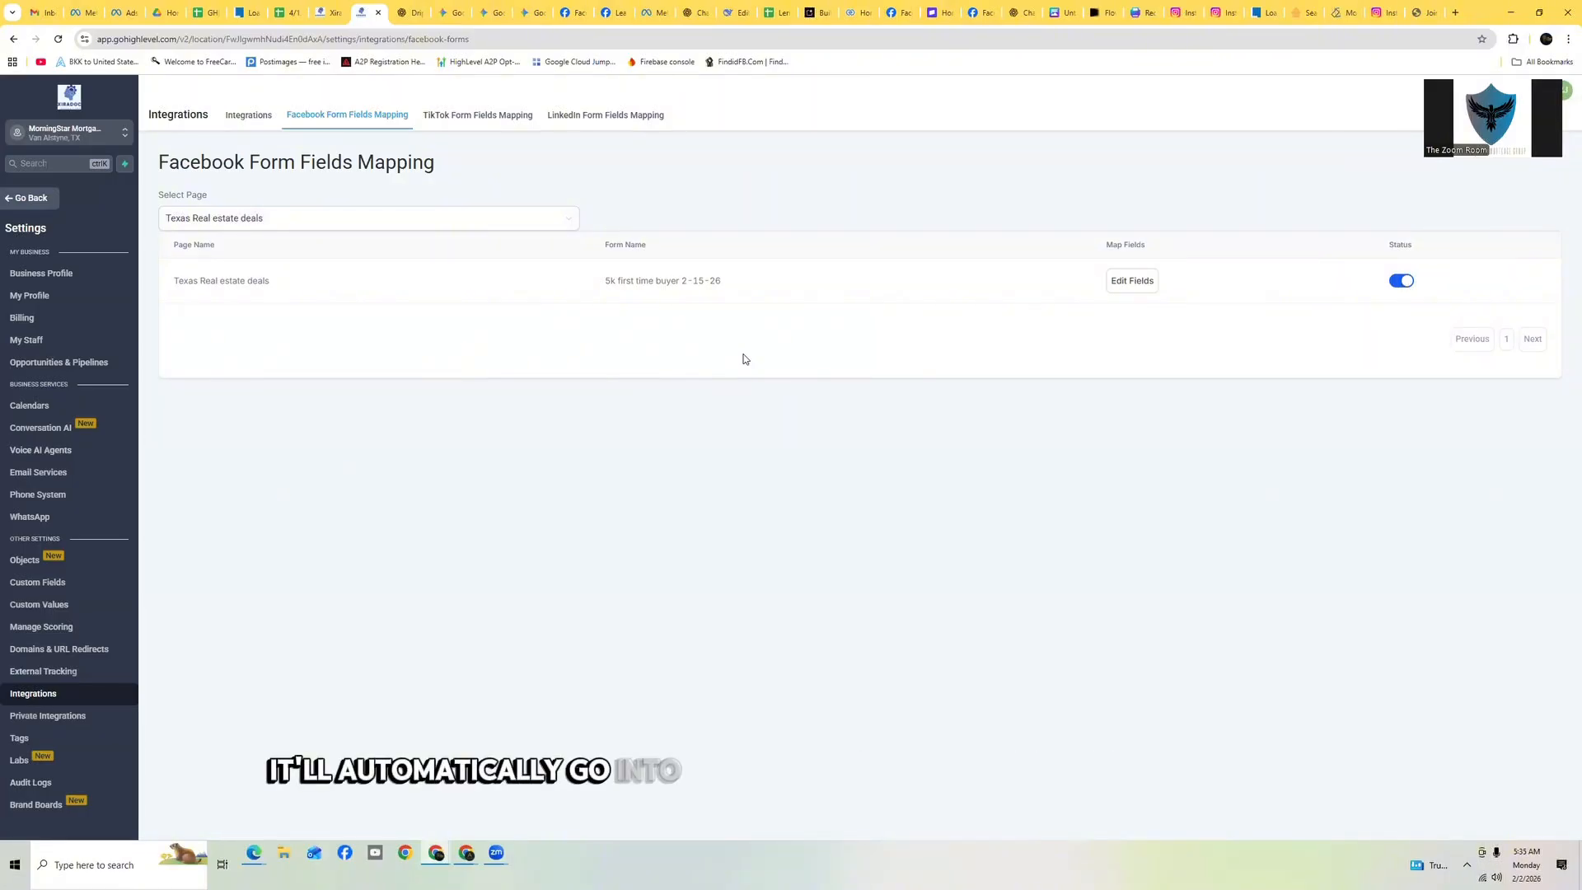
Open the '5k closing cost credit Facebook lead form' workflow from the recent workflows list
left_click(39, 198)
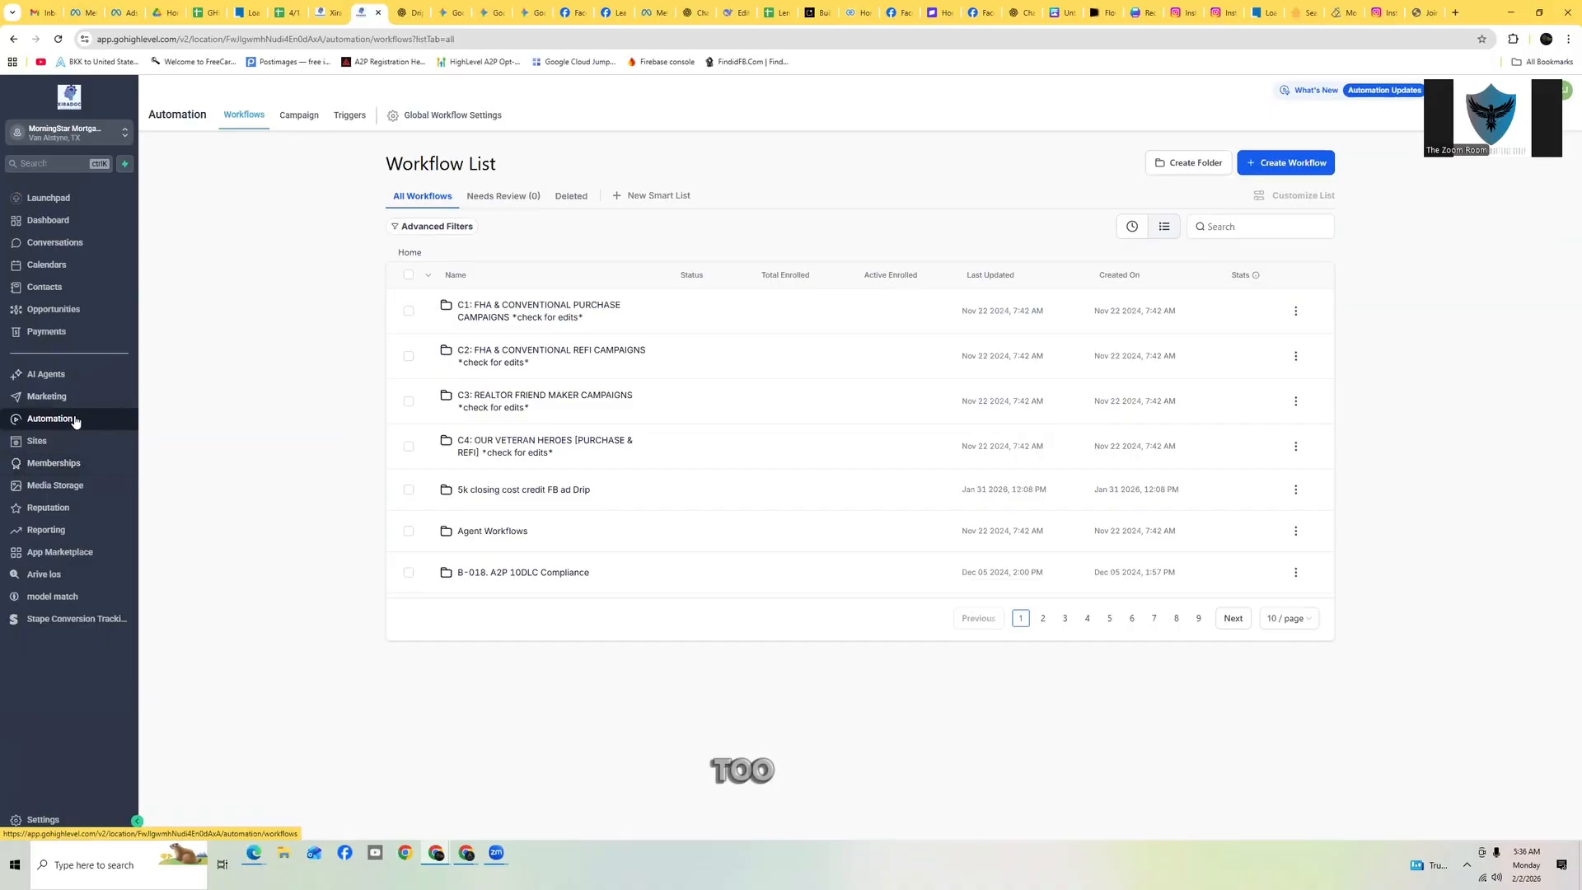
left_click(1131, 231)
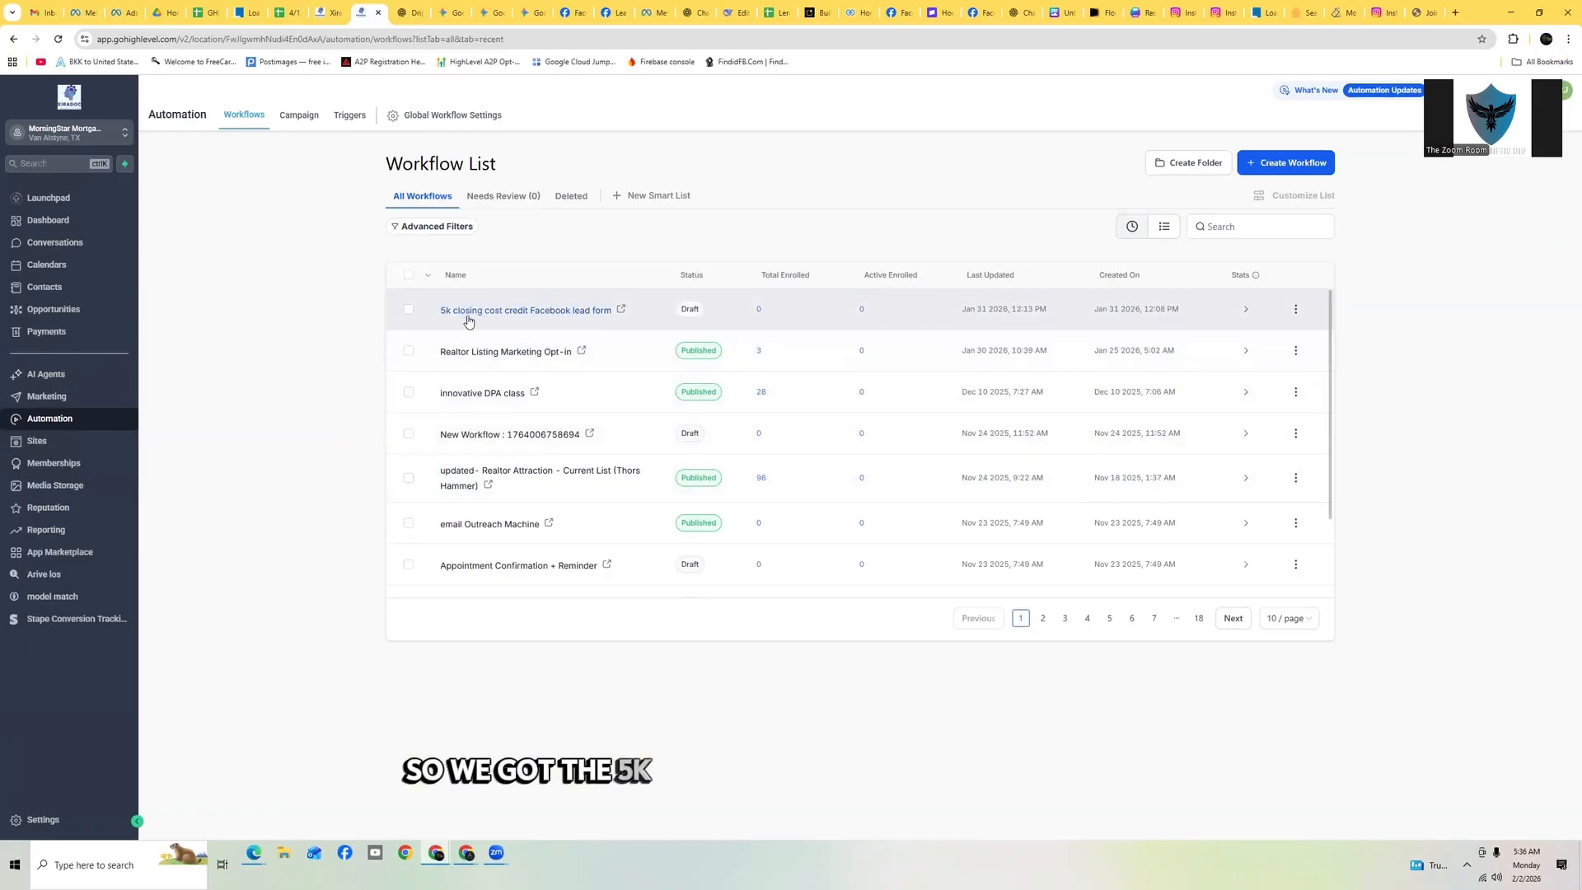
left_click(555, 312)
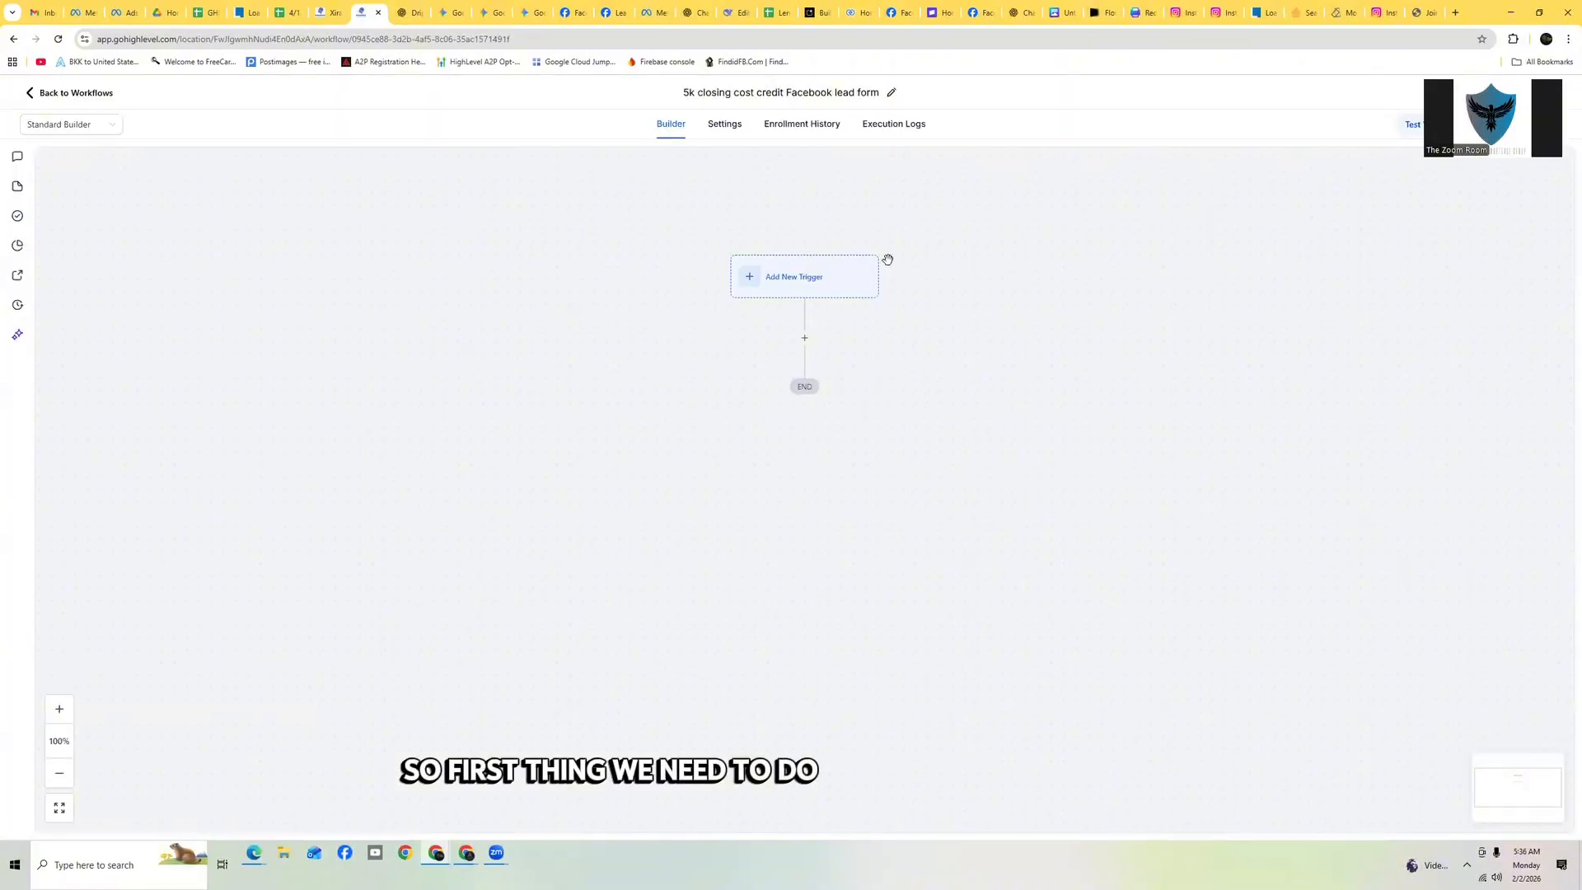
Add a Facebook Lead Form Submitted trigger to the workflow
left_click(808, 279)
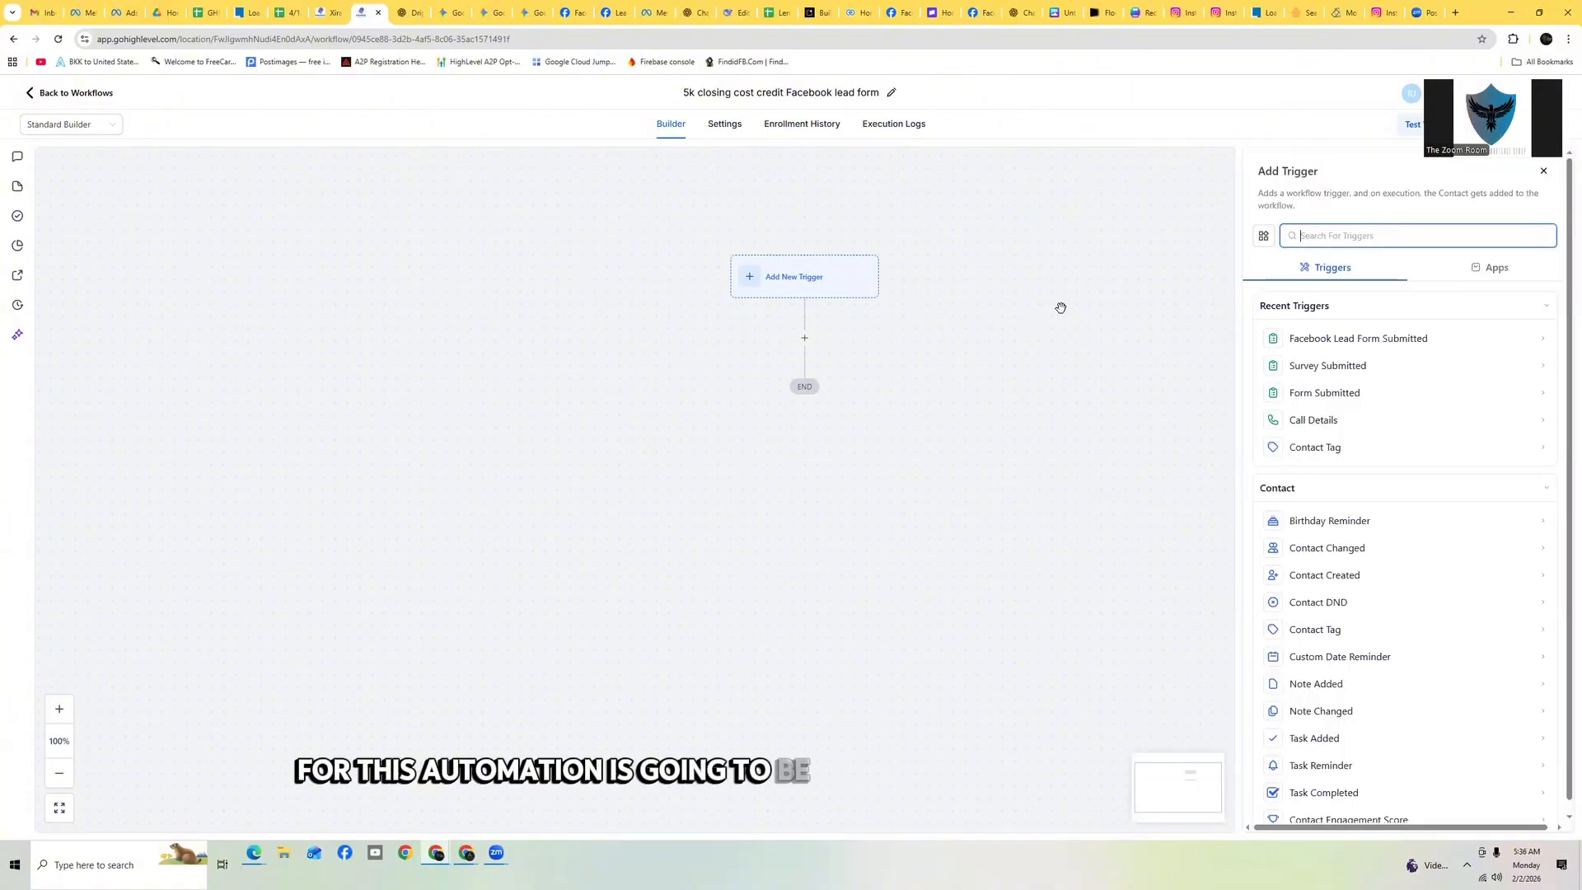
left_click(1356, 342)
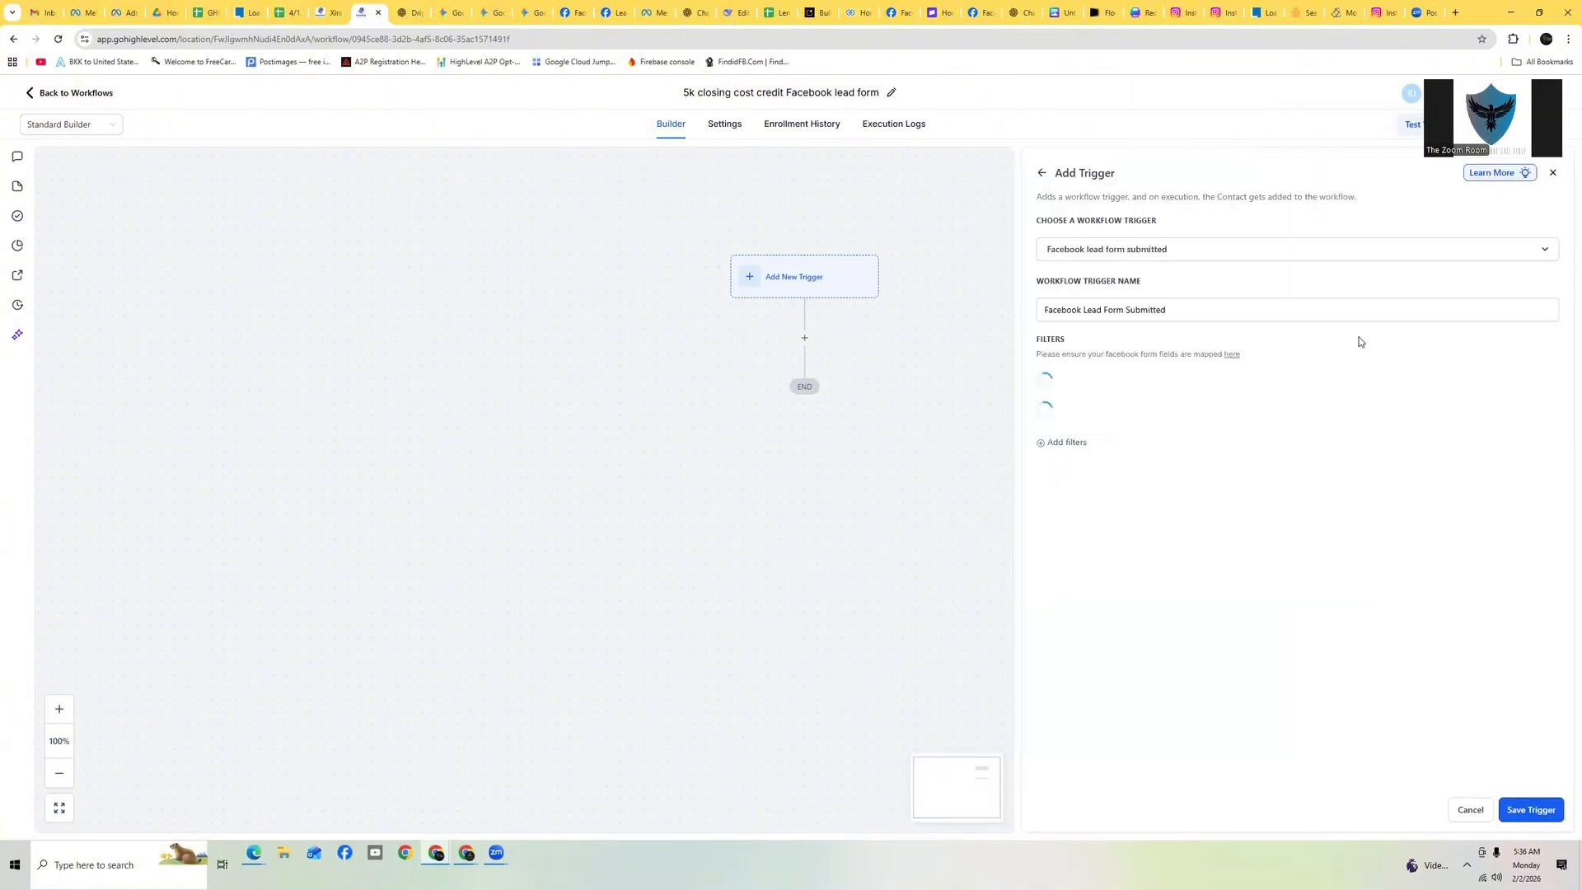
left_click(1043, 175)
left_click(886, 495)
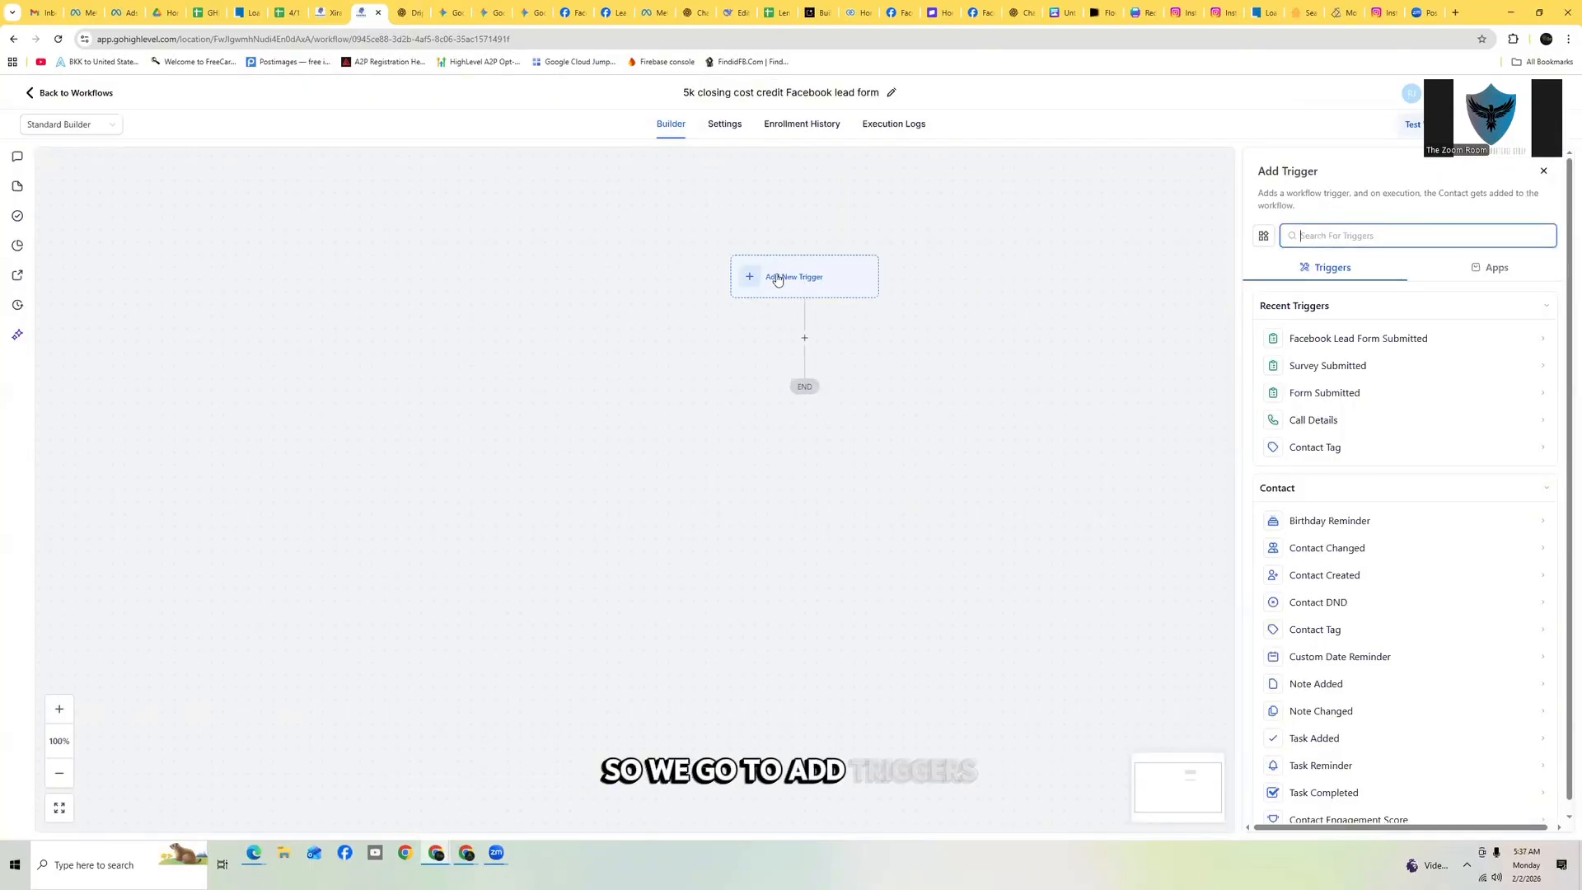
left_click(1331, 340)
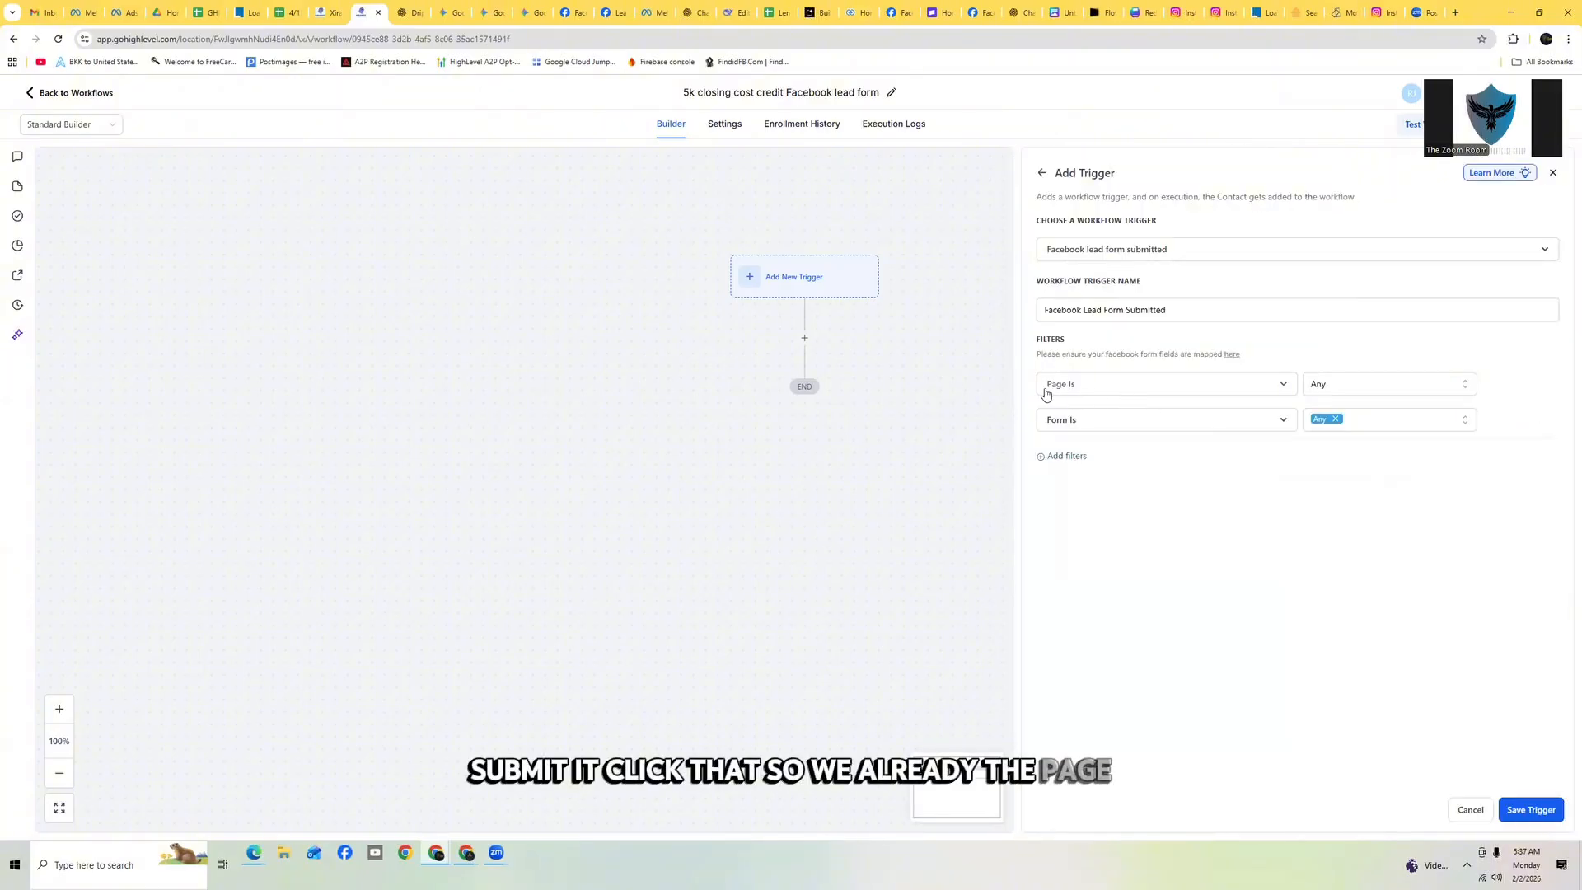
Filter the trigger to page Texas Real estate deals and form 5k first time buyer 2-15-26, then save the trigger
left_click(1359, 387)
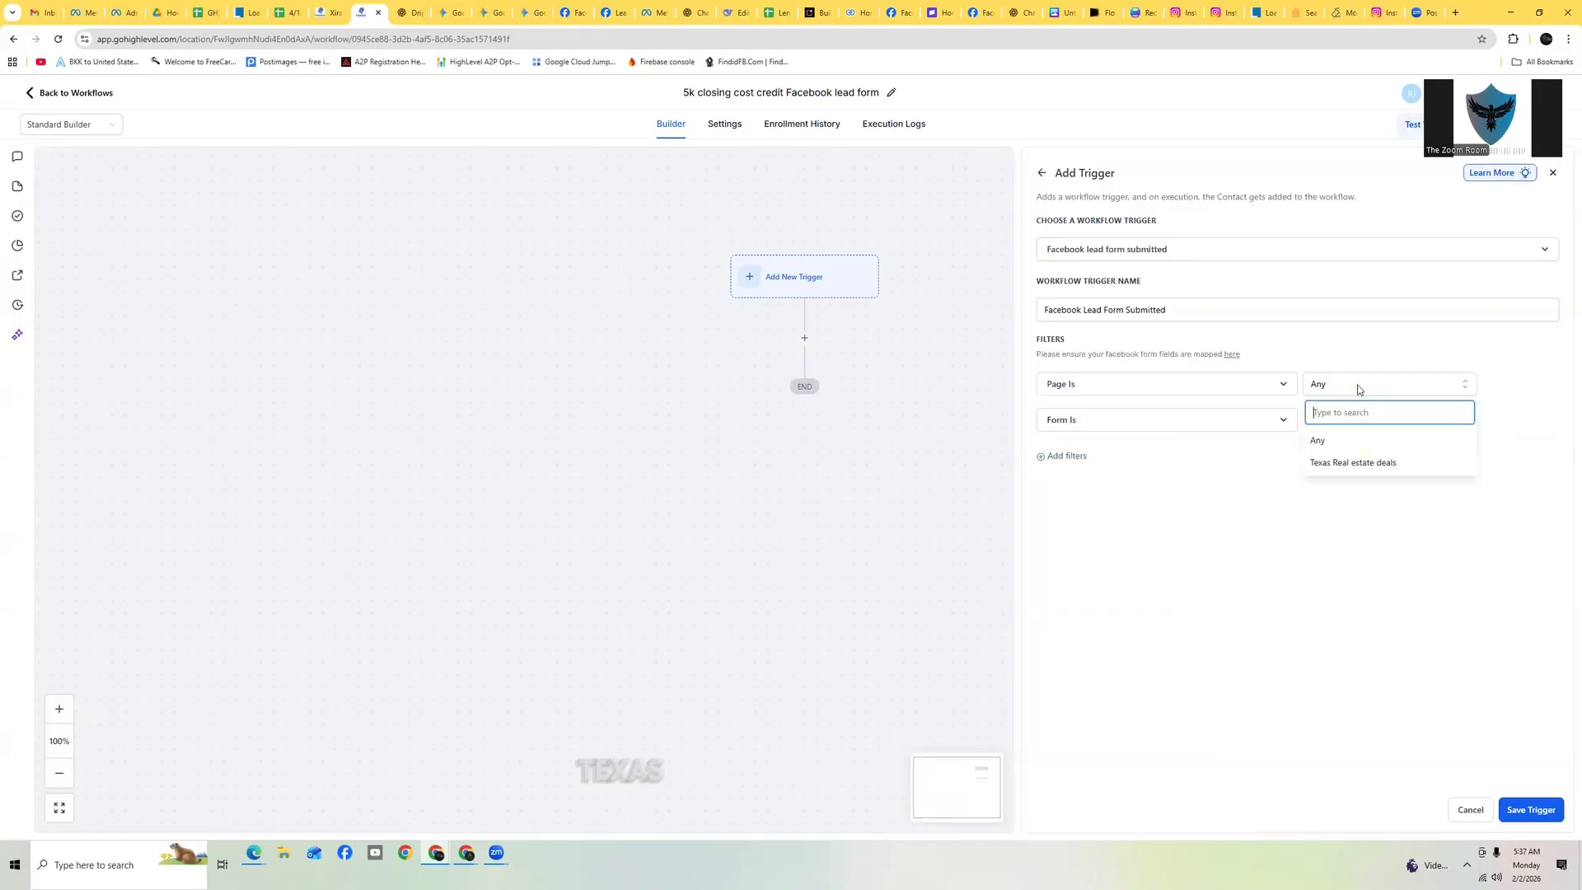
left_click(1363, 464)
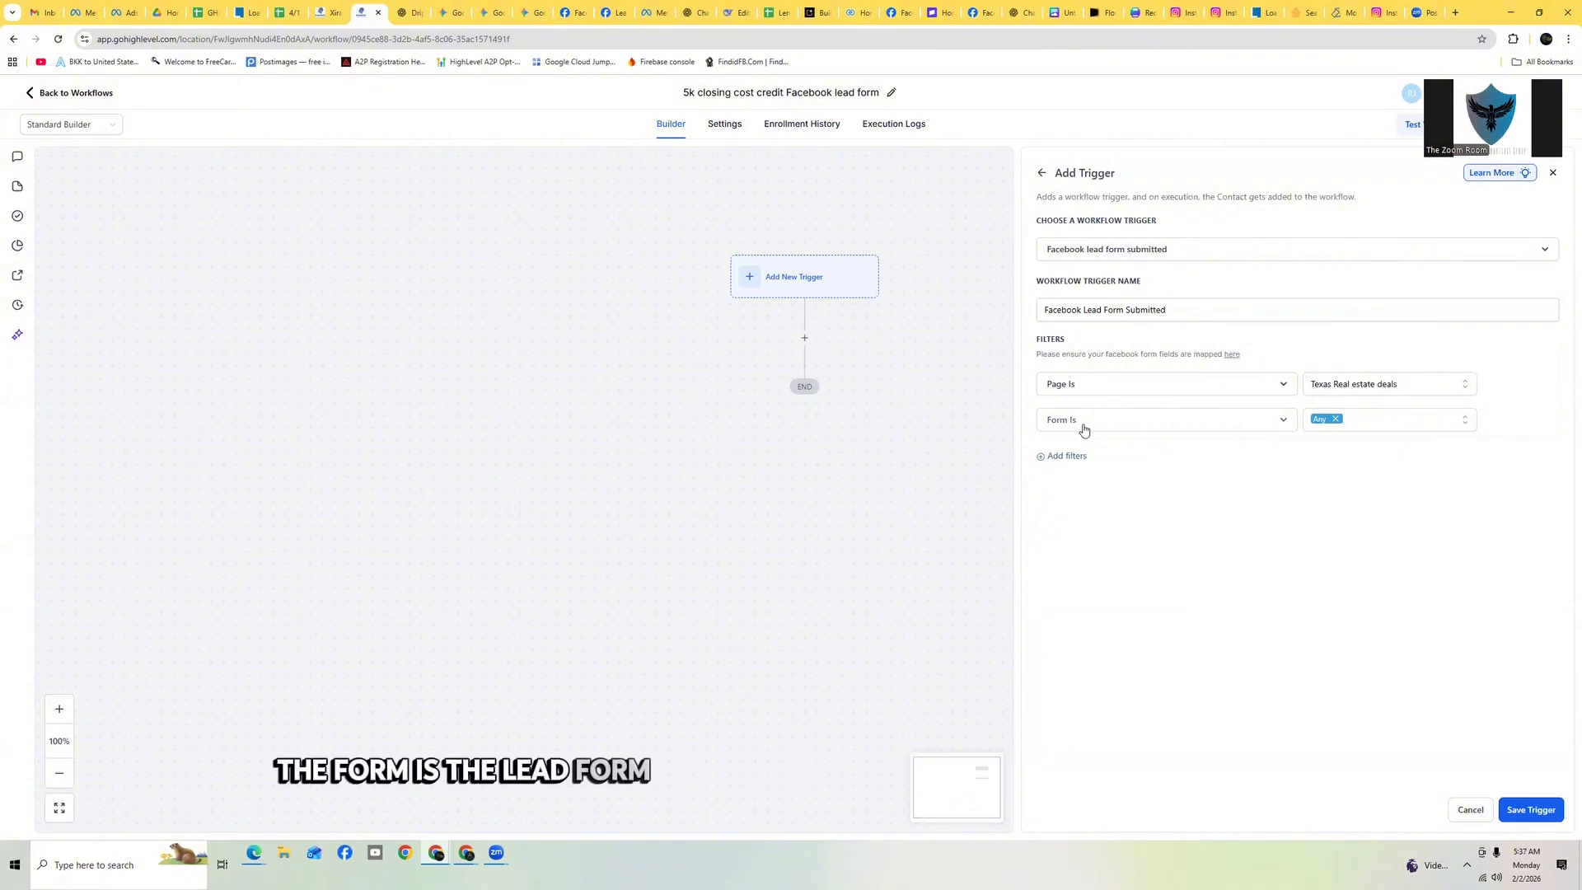
left_click(1366, 421)
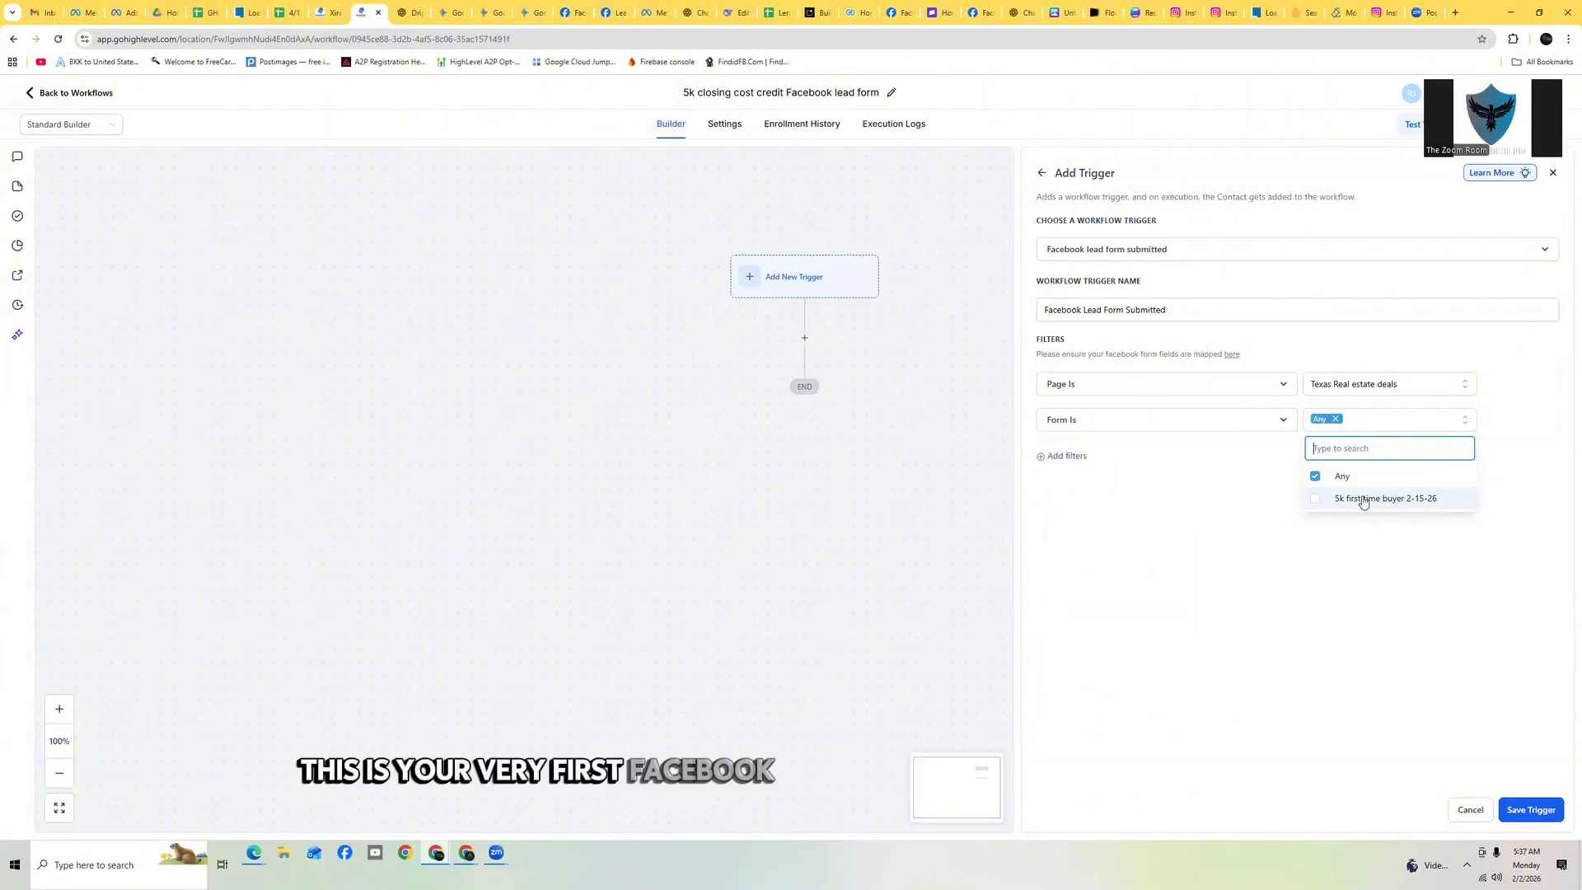
left_click(1364, 499)
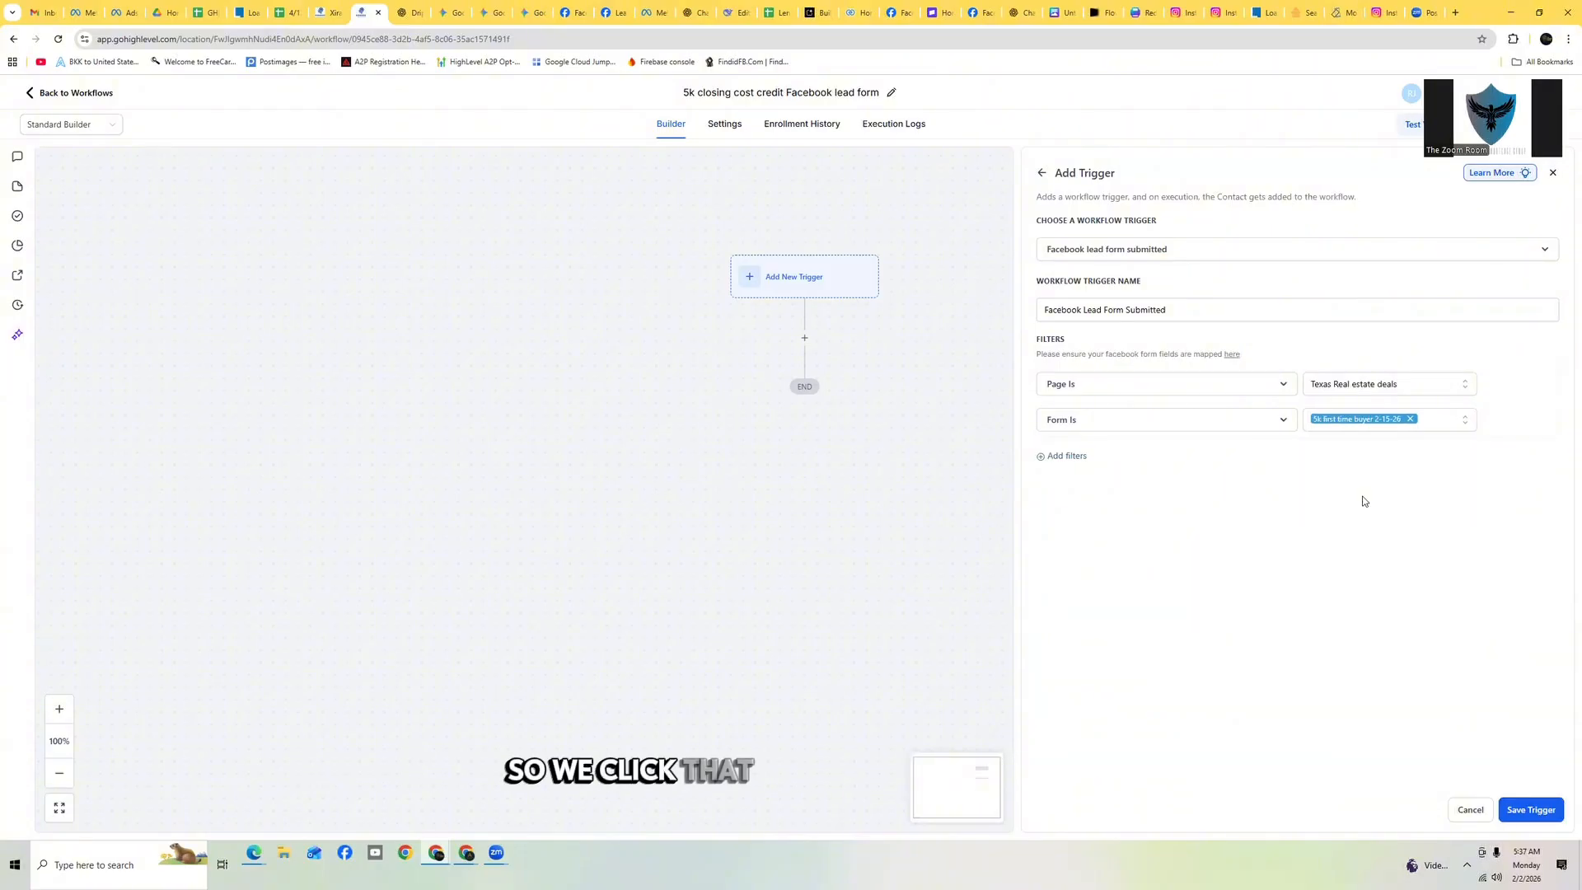
left_click(1525, 807)
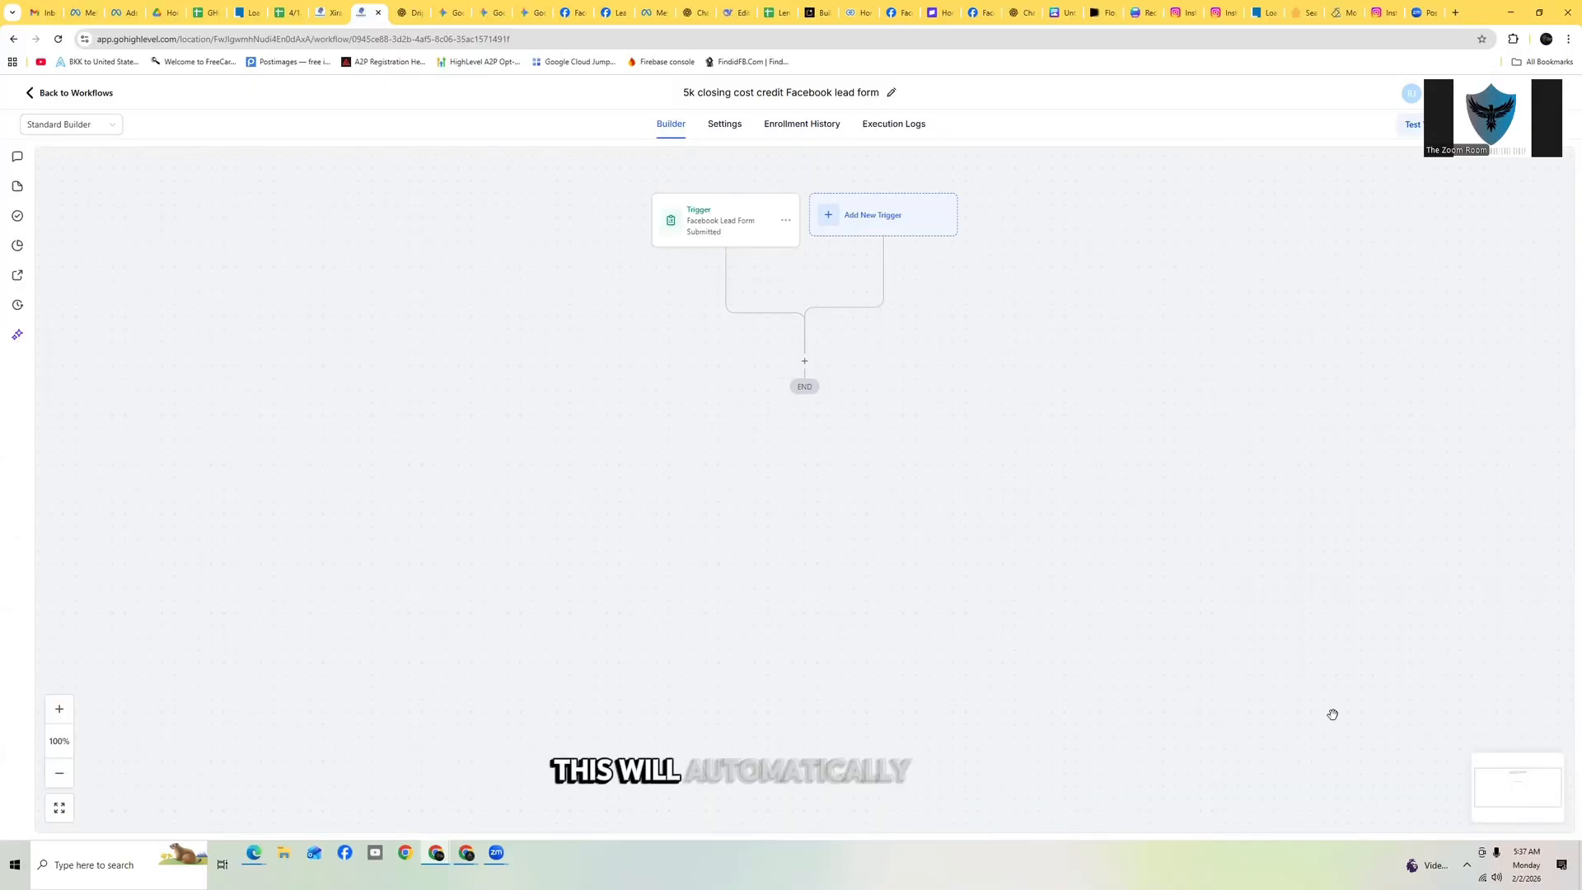
Add an Add Contact Tag action below the trigger by searching for tag actions
left_click(803, 363)
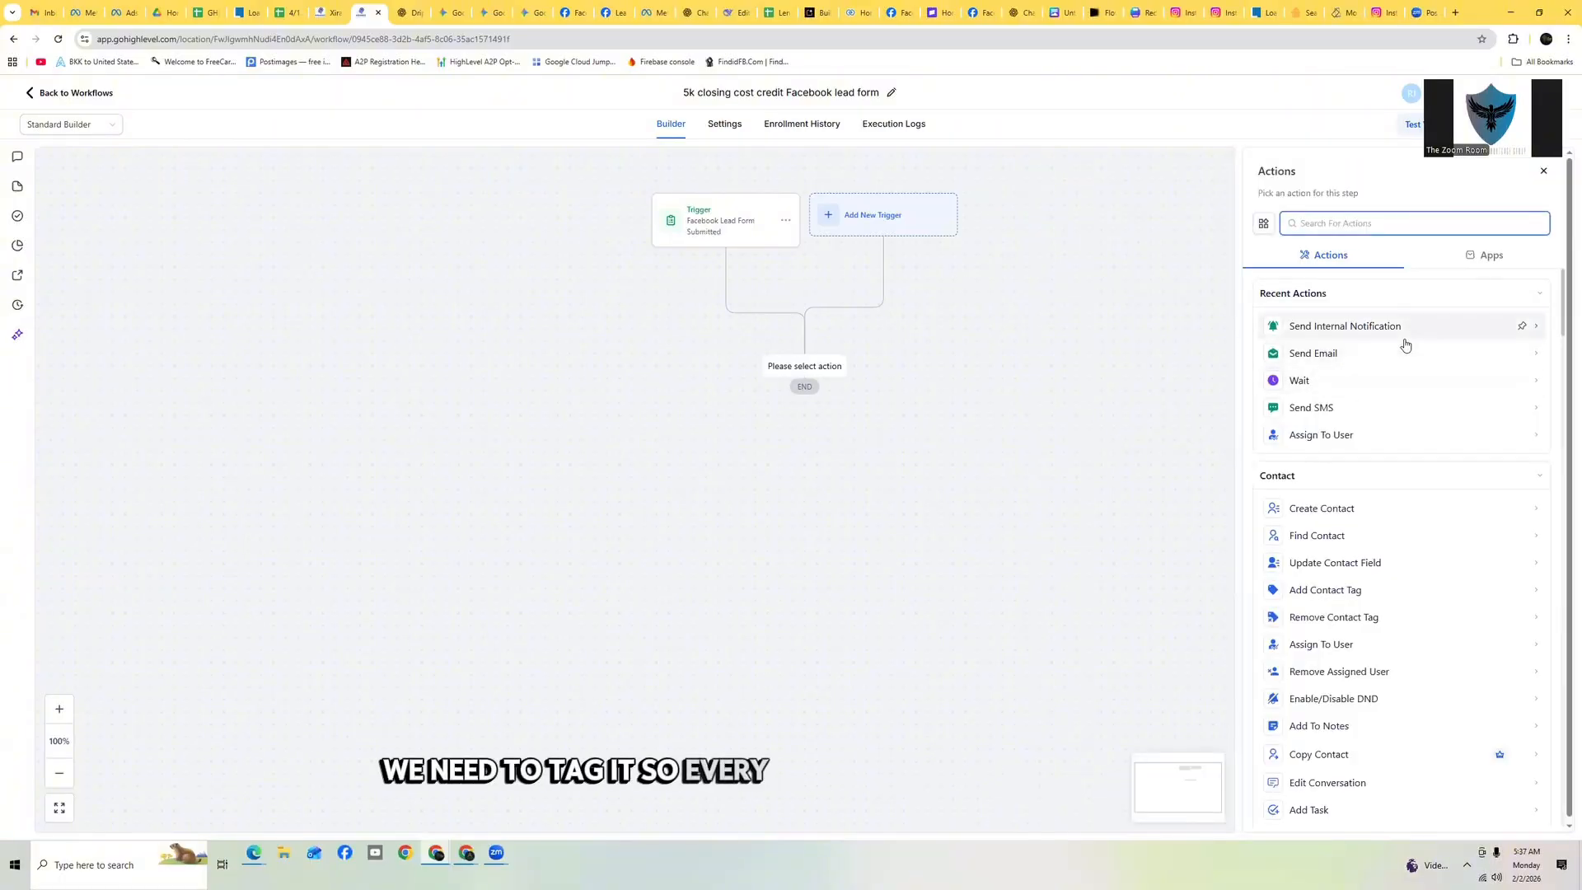
type("tag")
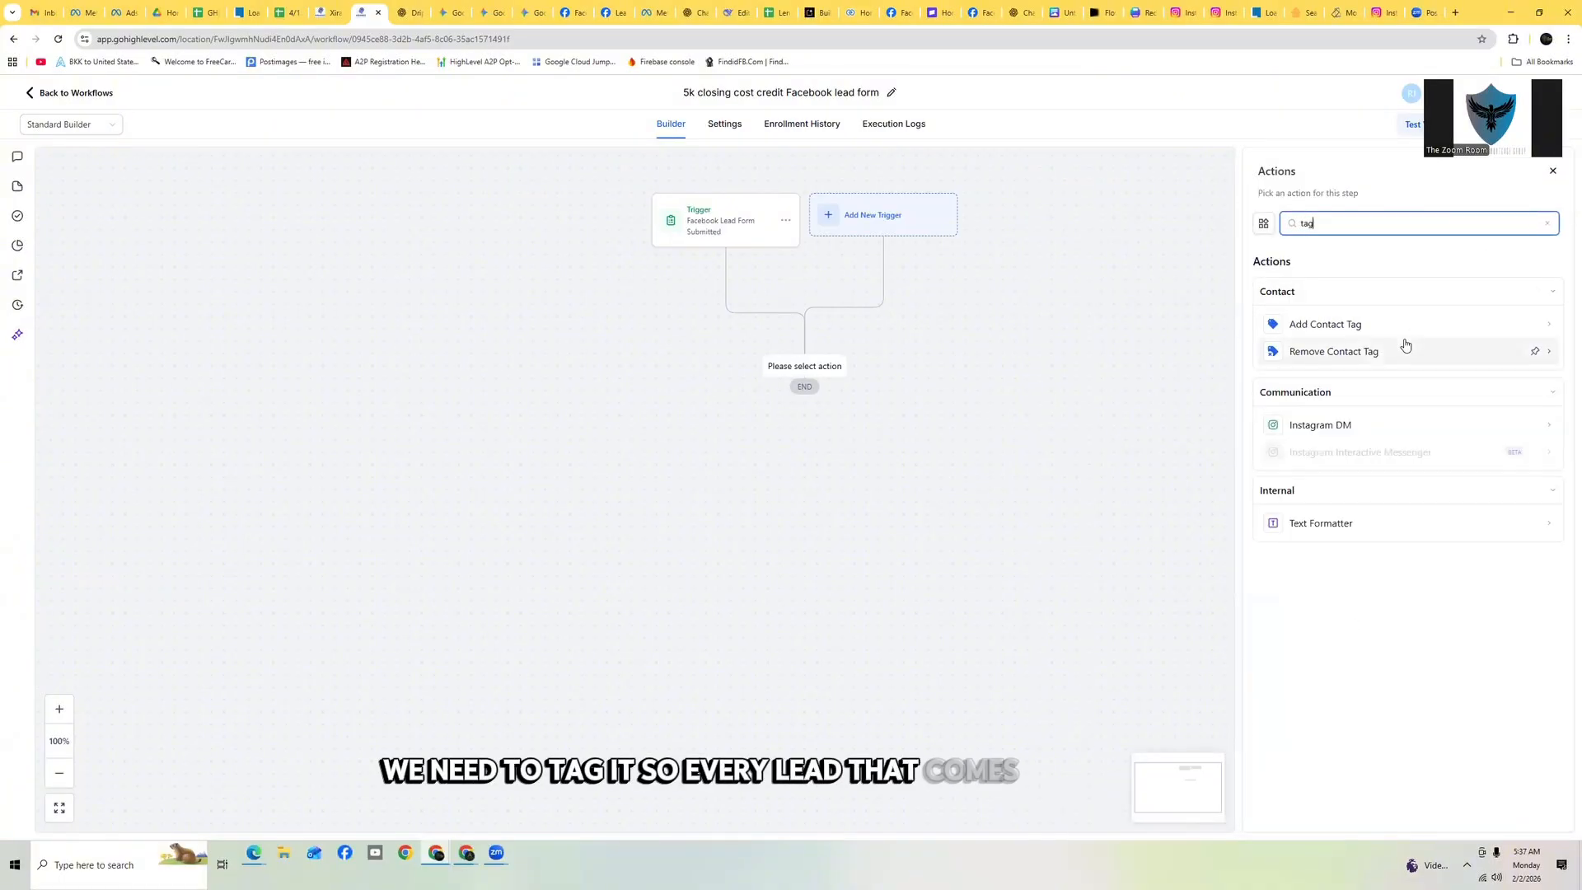
left_click(1352, 322)
Create the new tag '5k closing cost credit FB AD 2/9/2025' for the action and save it
left_click(1329, 301)
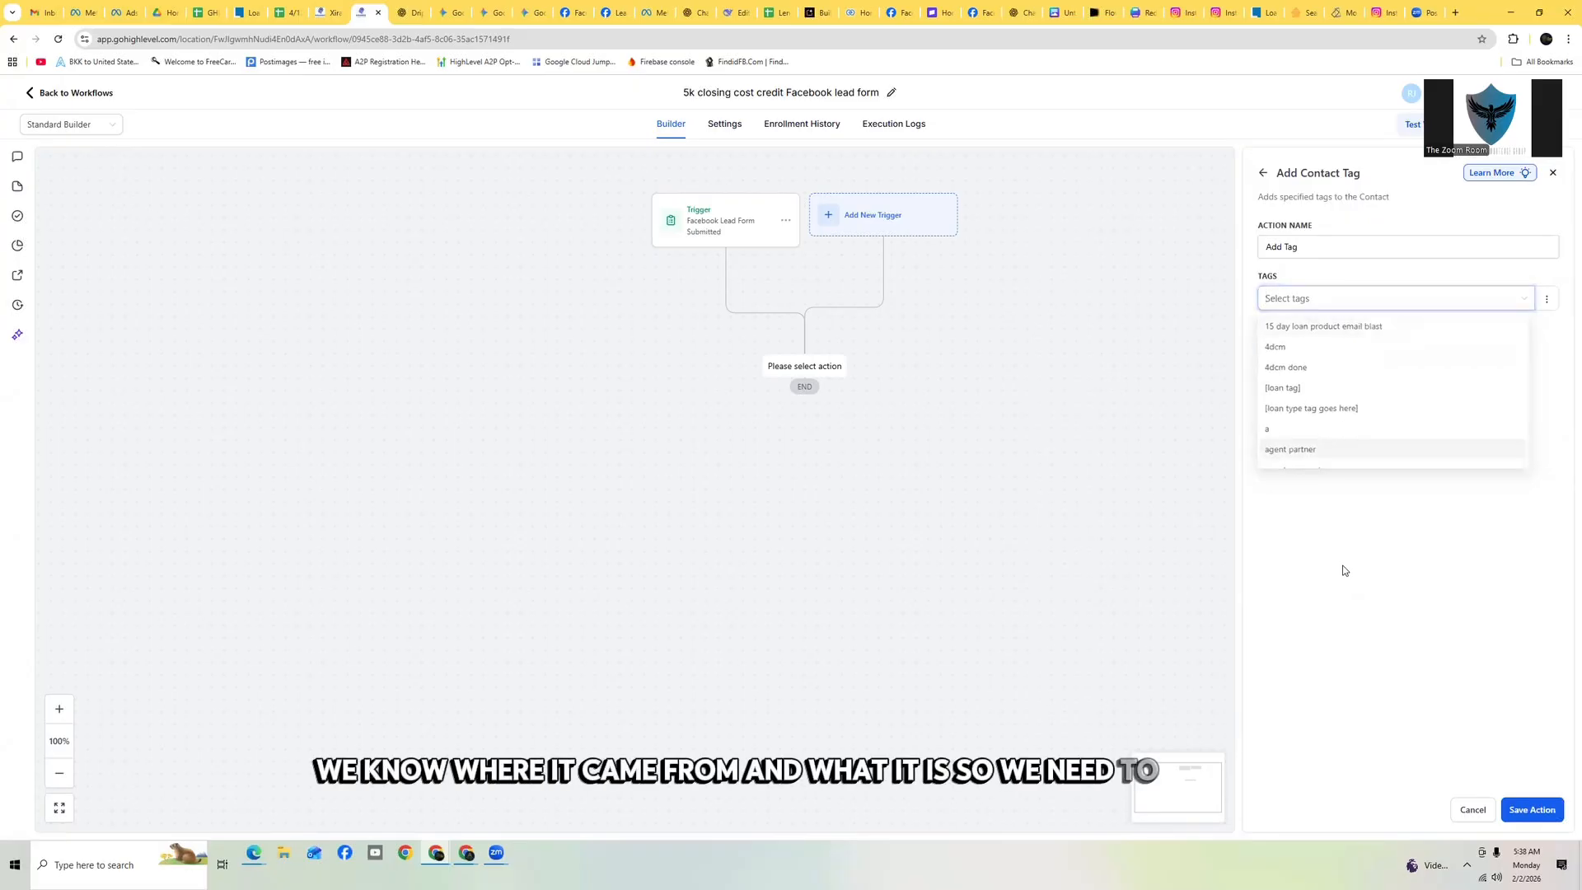
left_click(1343, 567)
left_click(1372, 305)
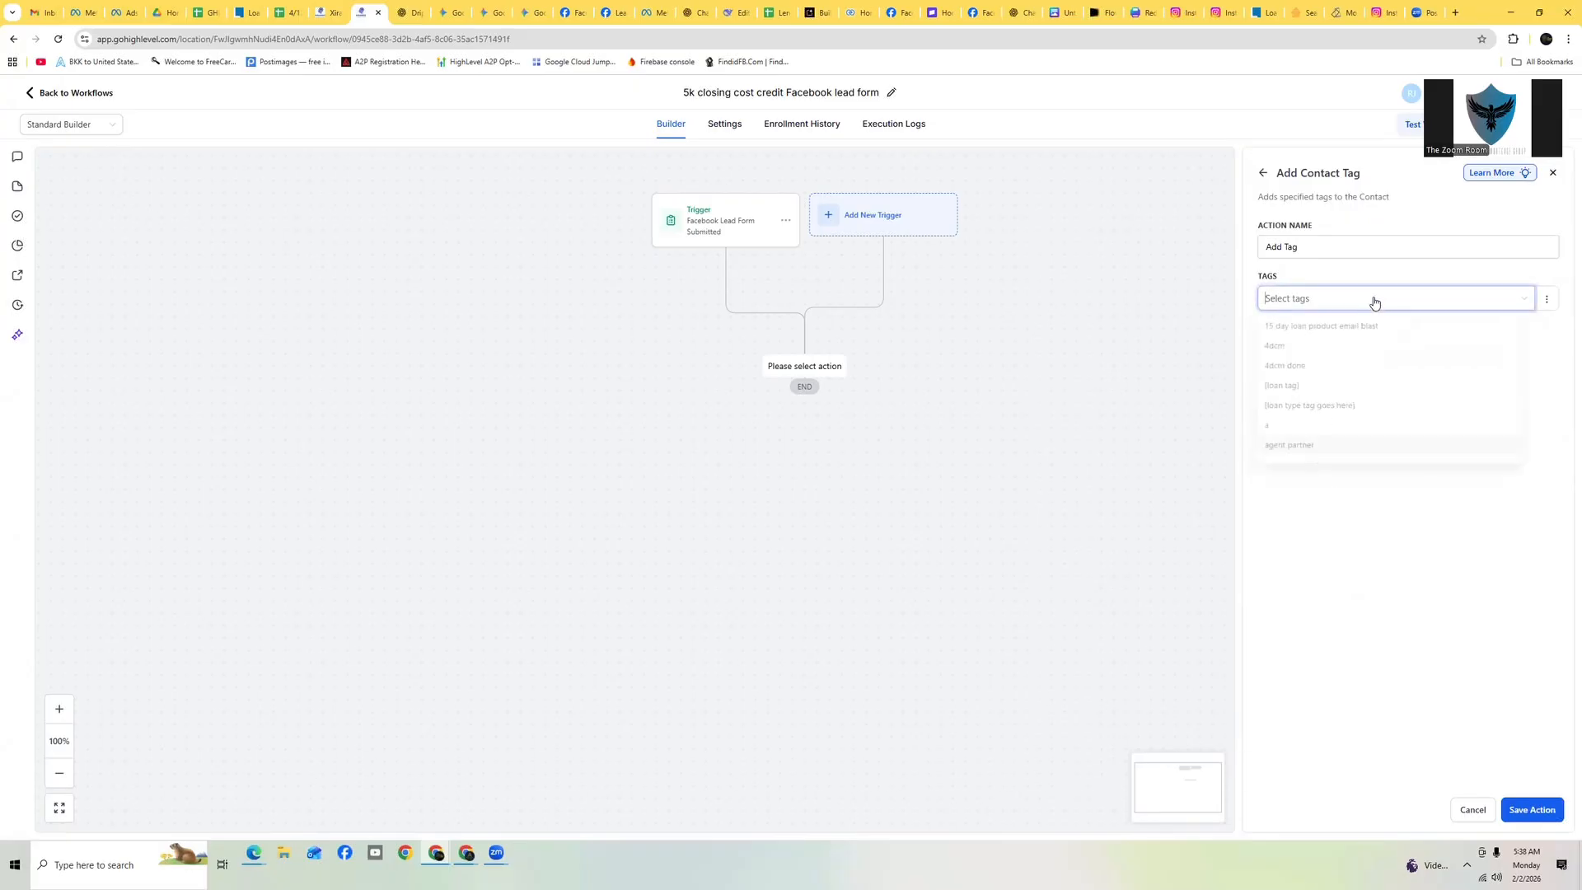
scroll(1384, 448, "down", 5)
scroll(1387, 449, "up", 5)
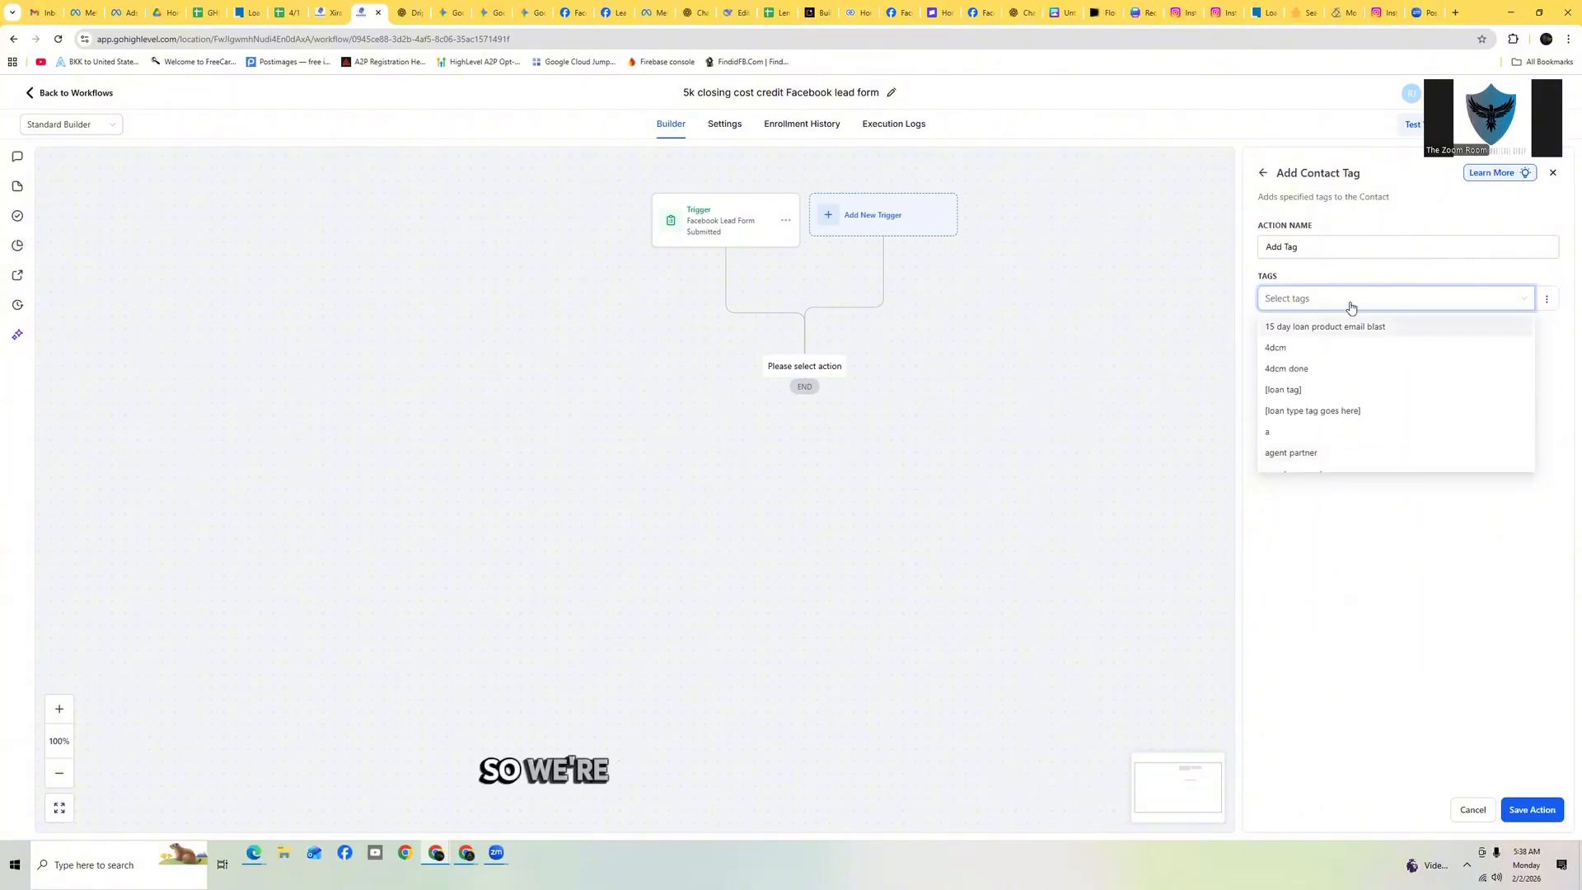
type("5k")
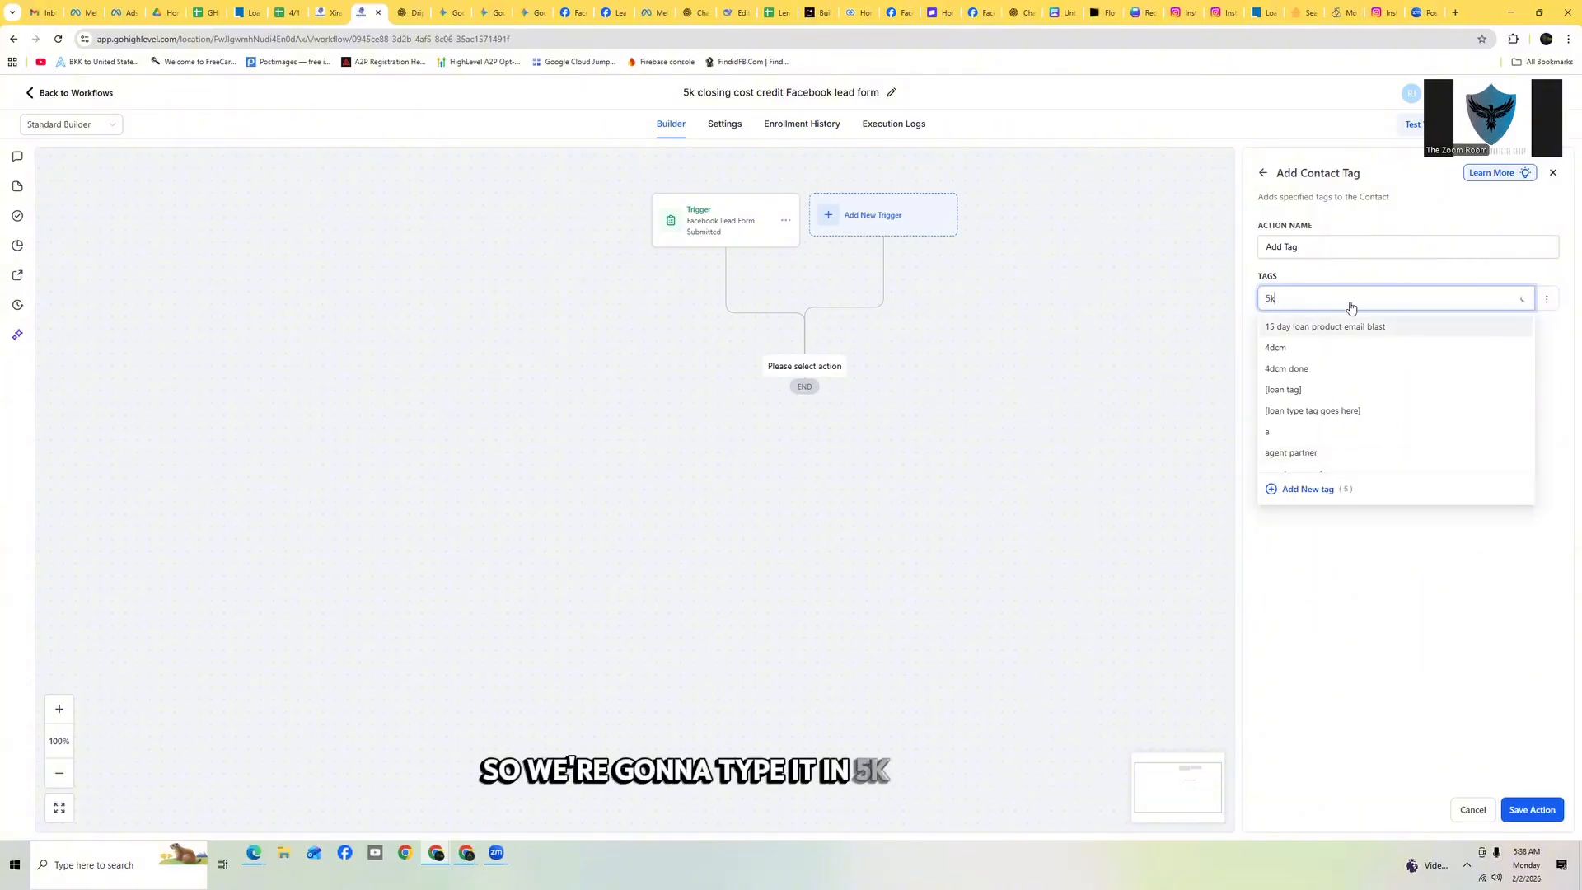
type(" closing cost credit")
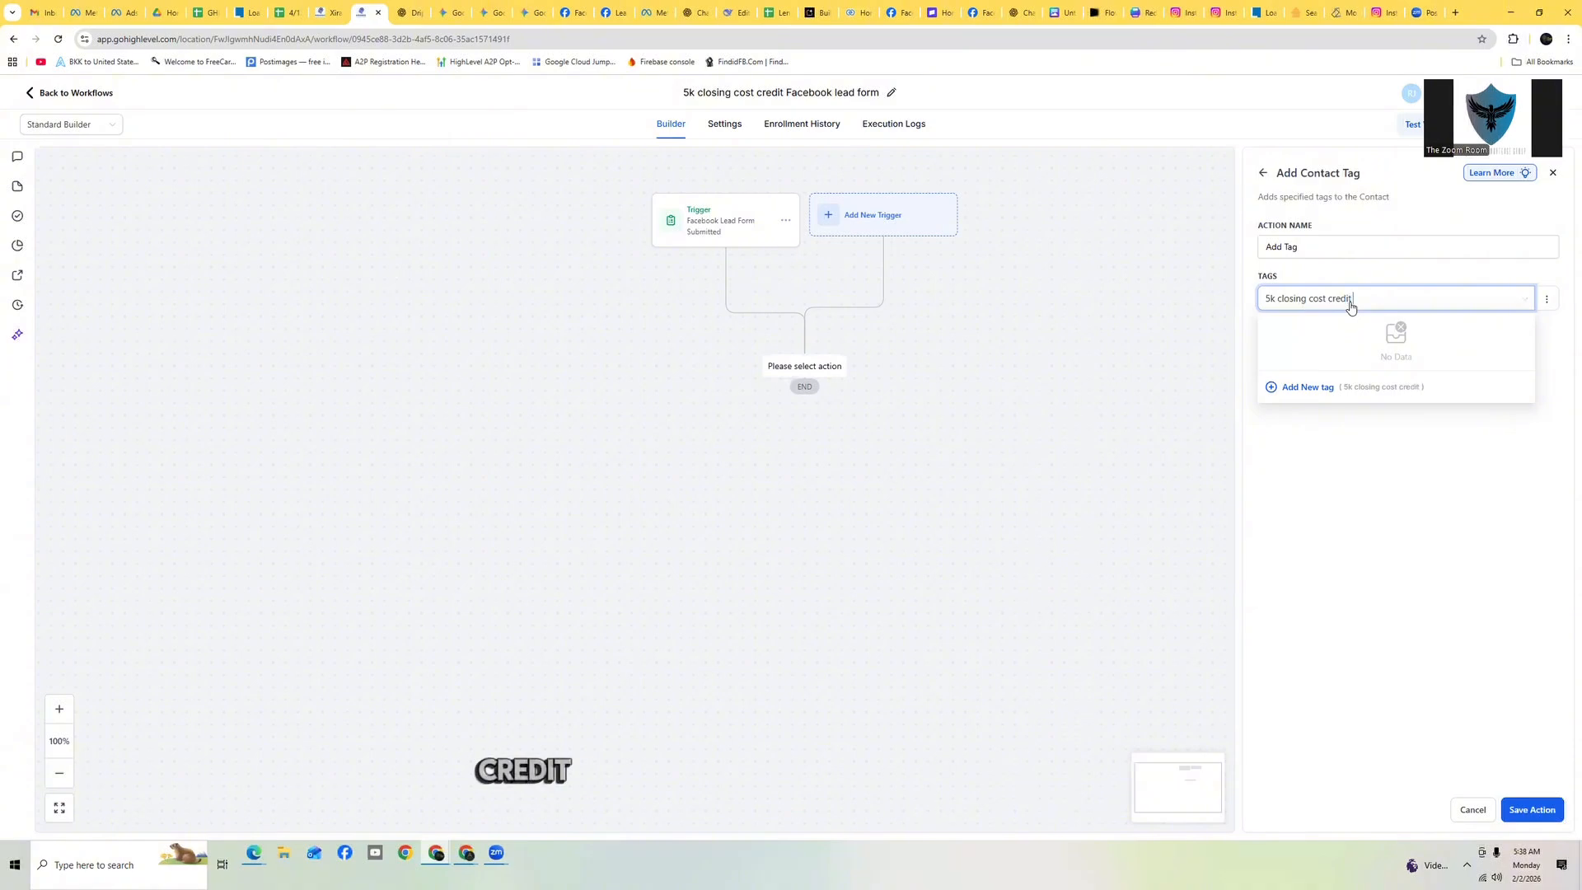
type("FB AD 2/")
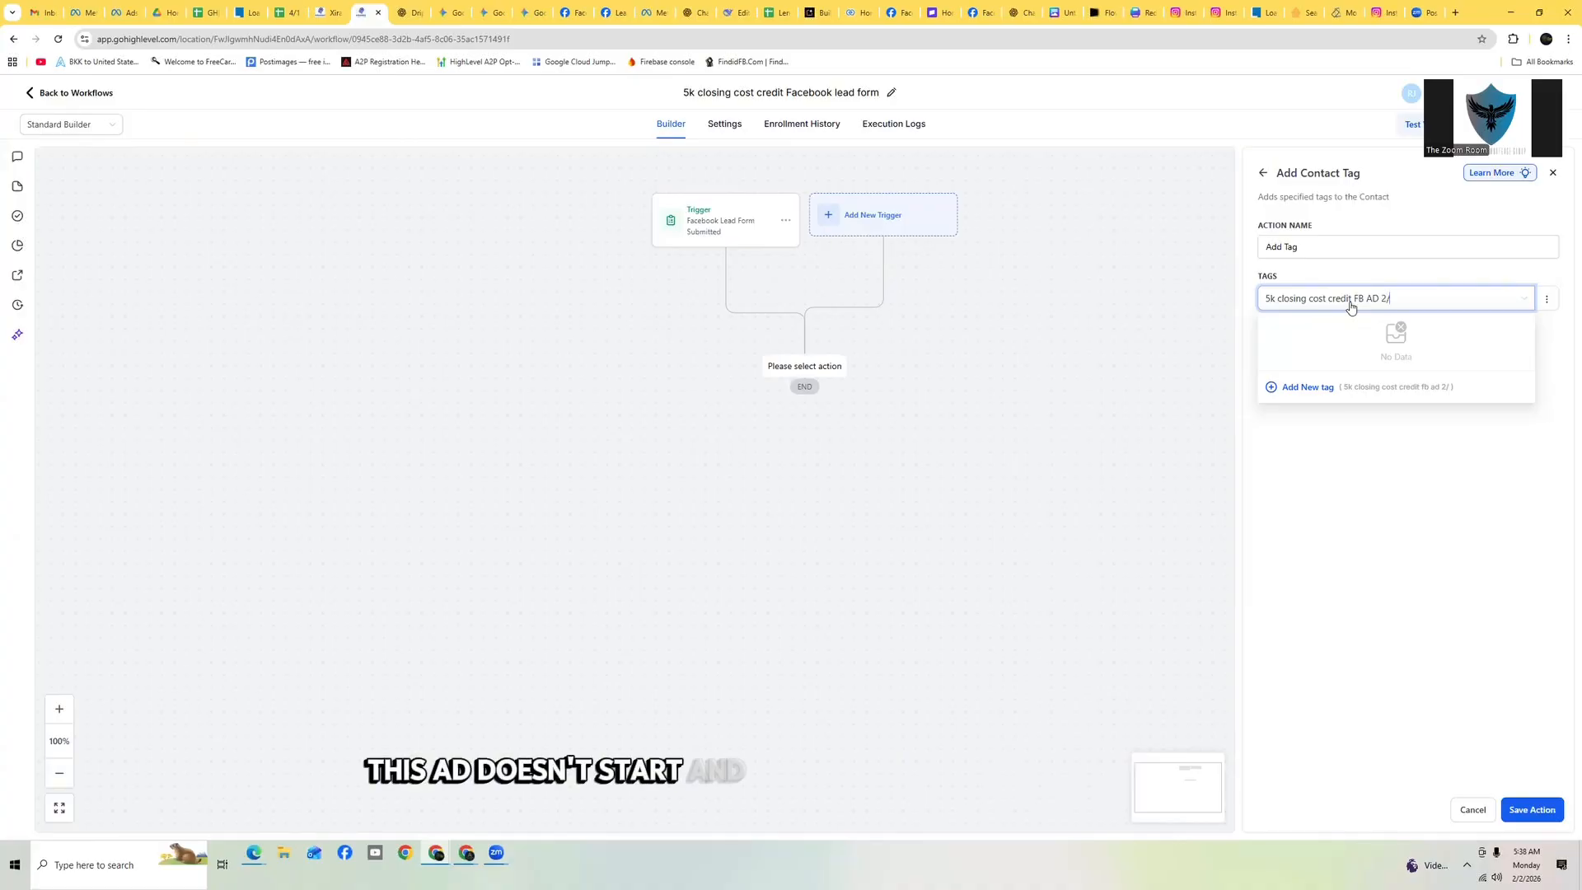
type("9")
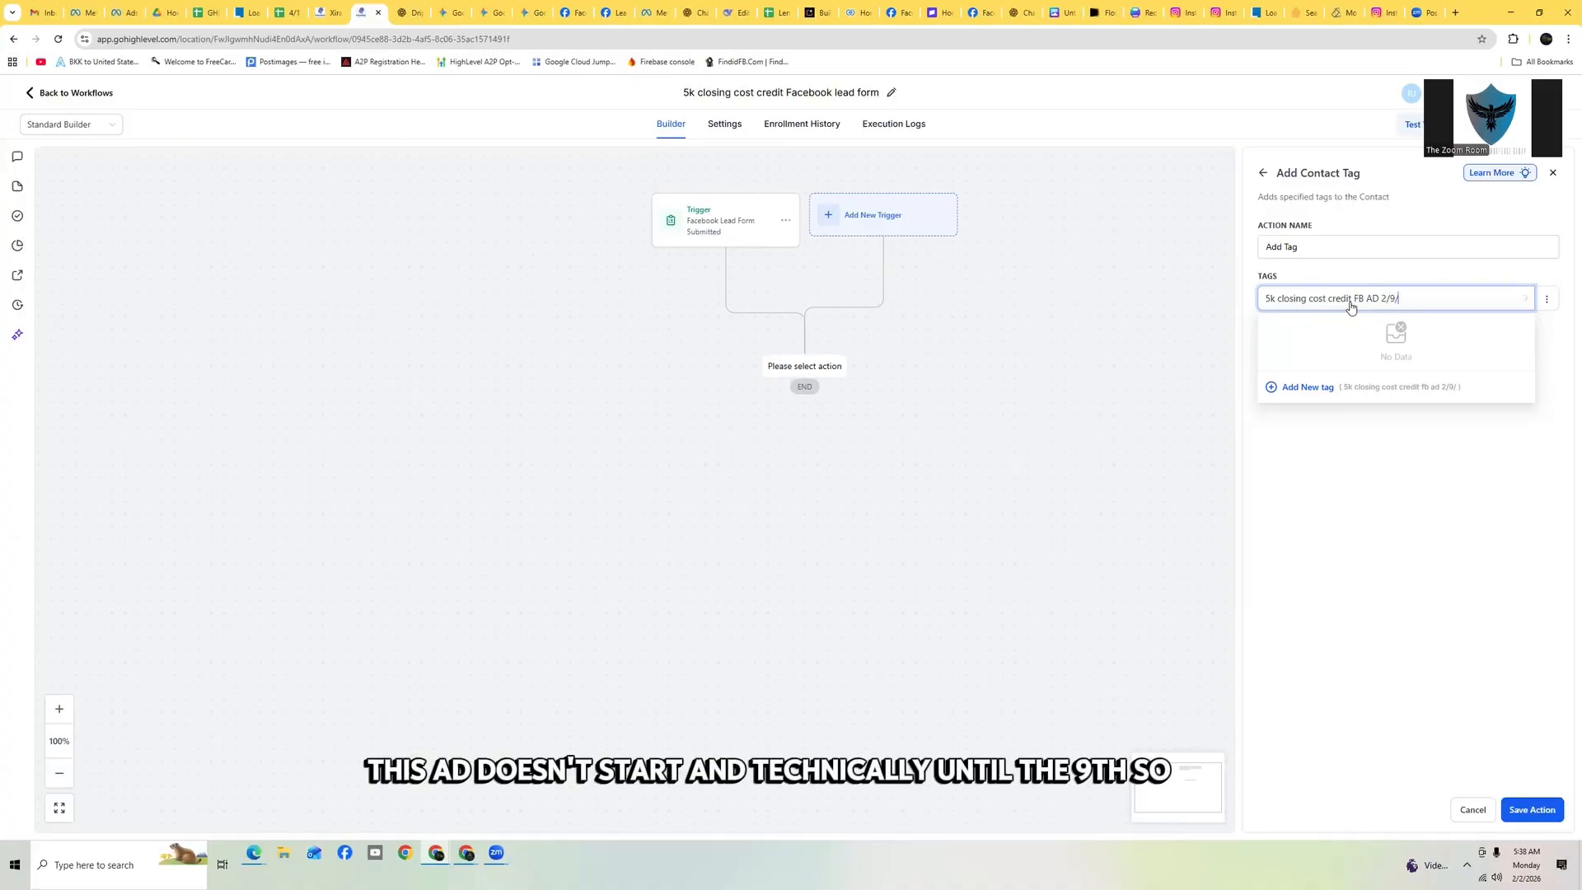
type("/2025")
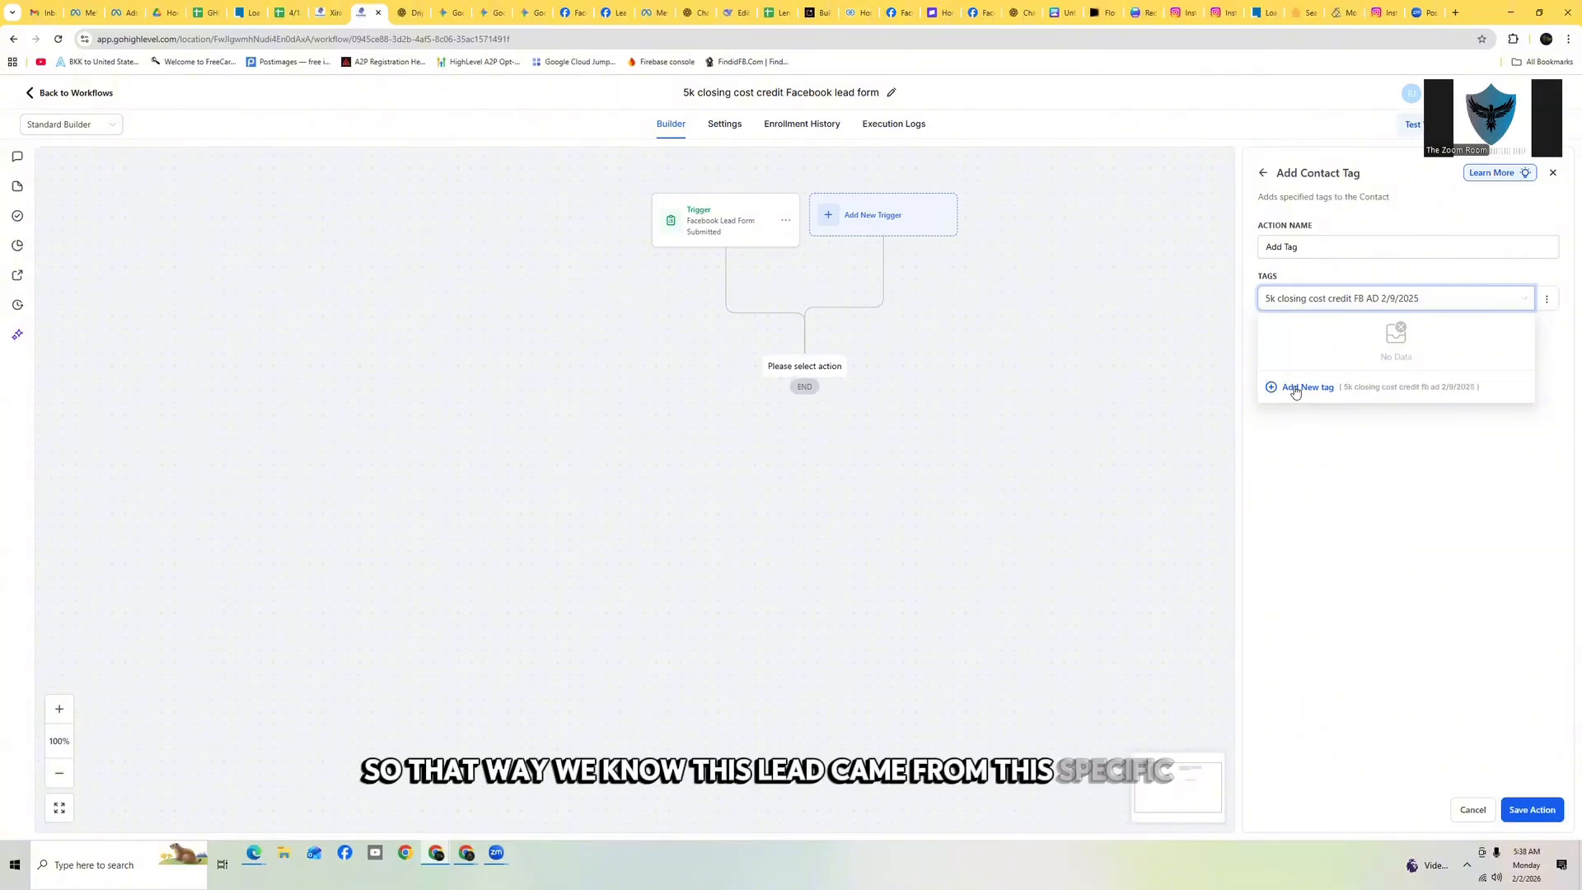
left_click(1295, 388)
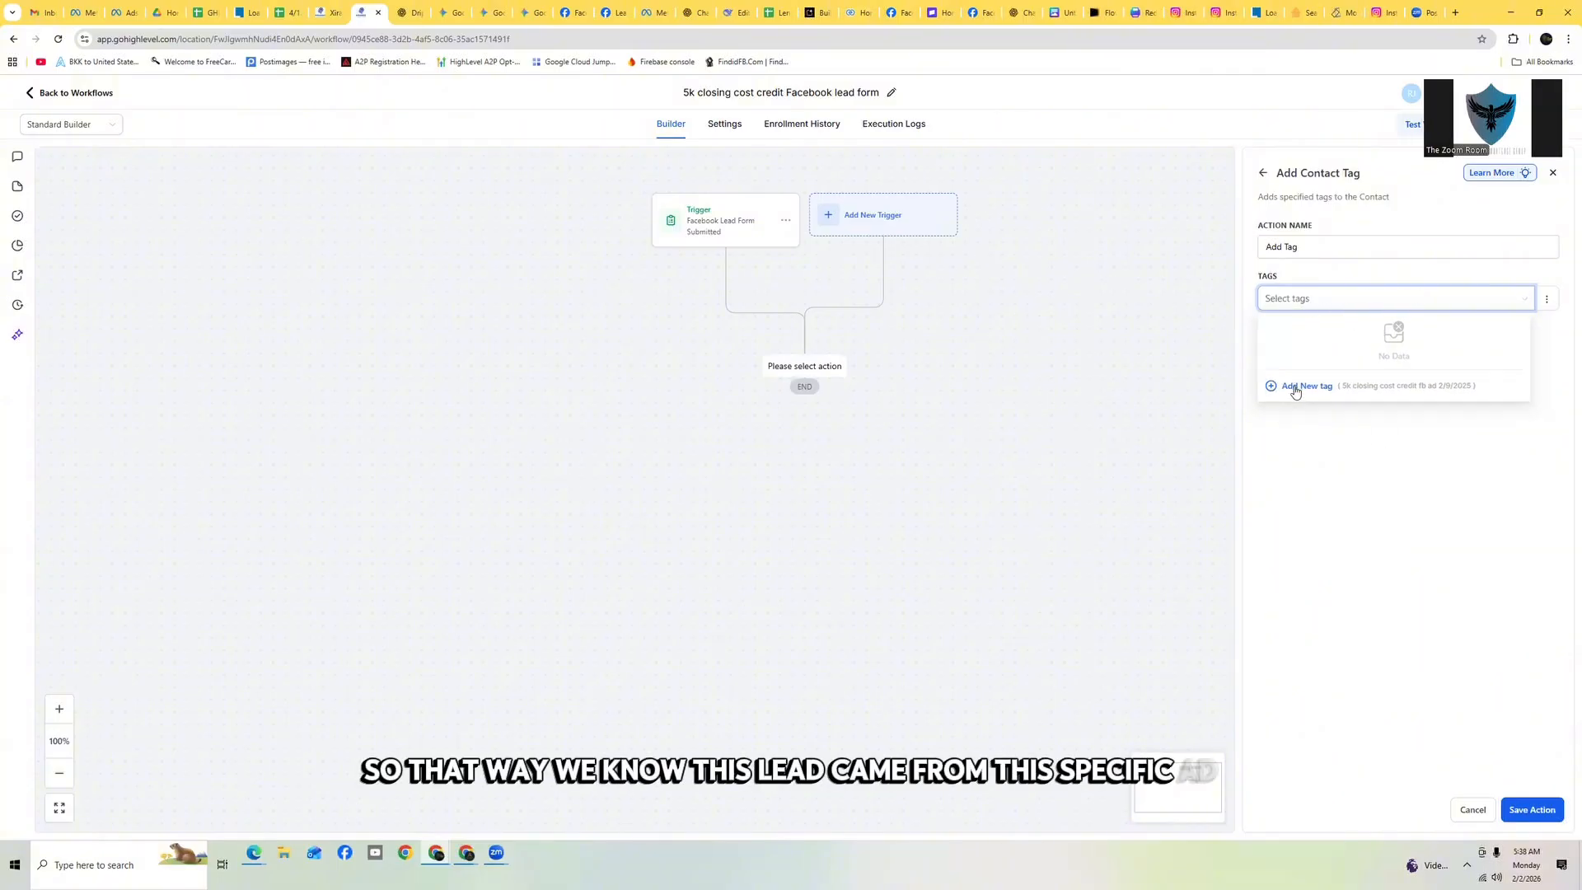
left_click(1556, 810)
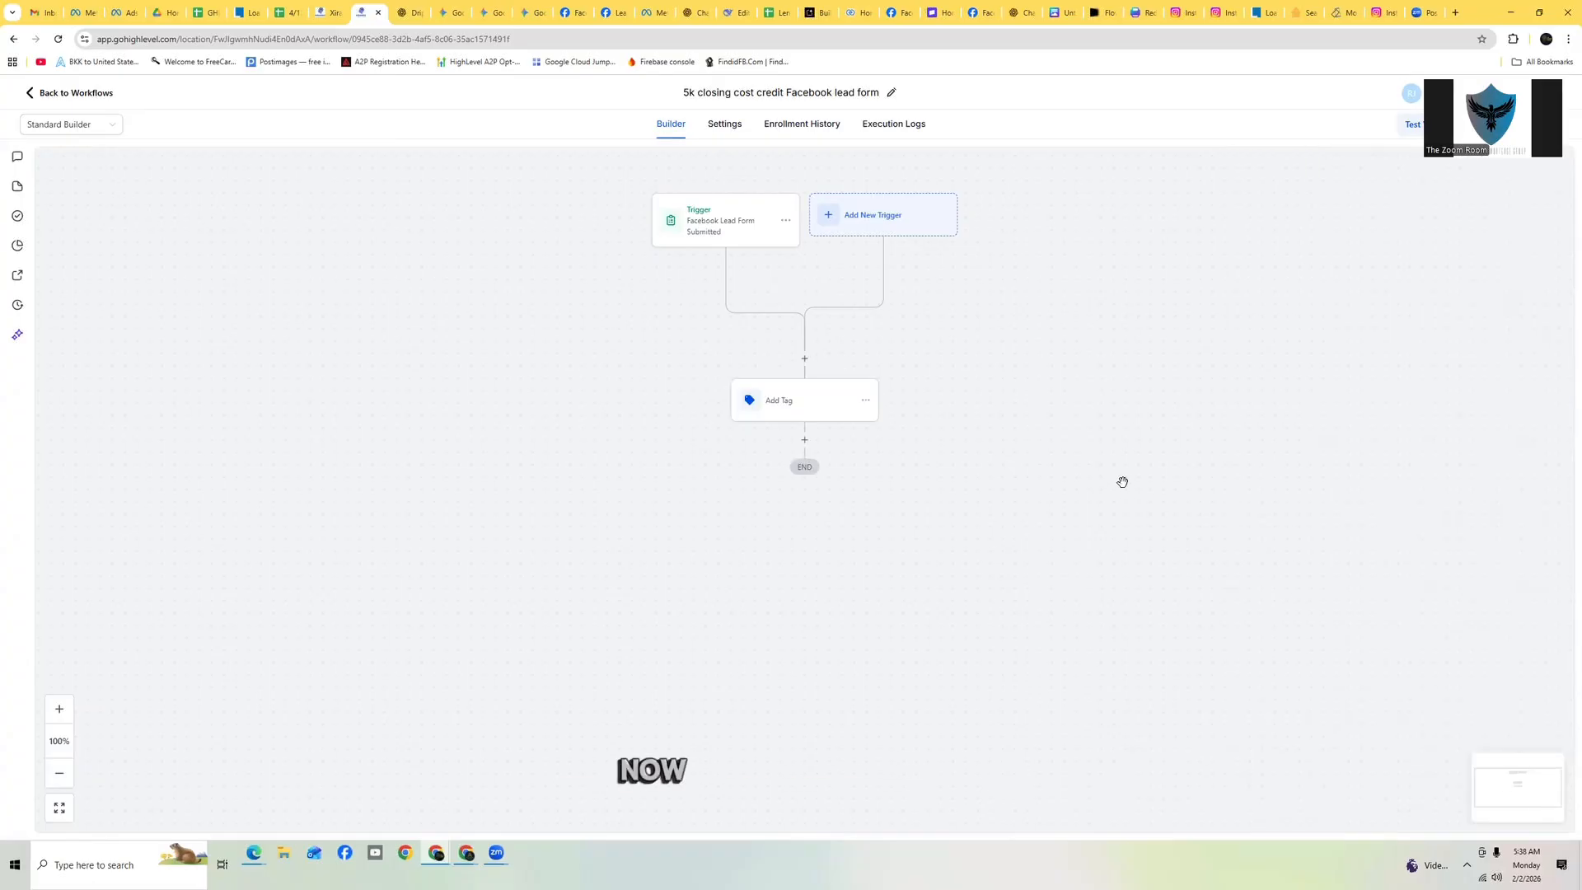
Add an Internal Notification action after the tag action and set its notification type to Email
left_click(804, 440)
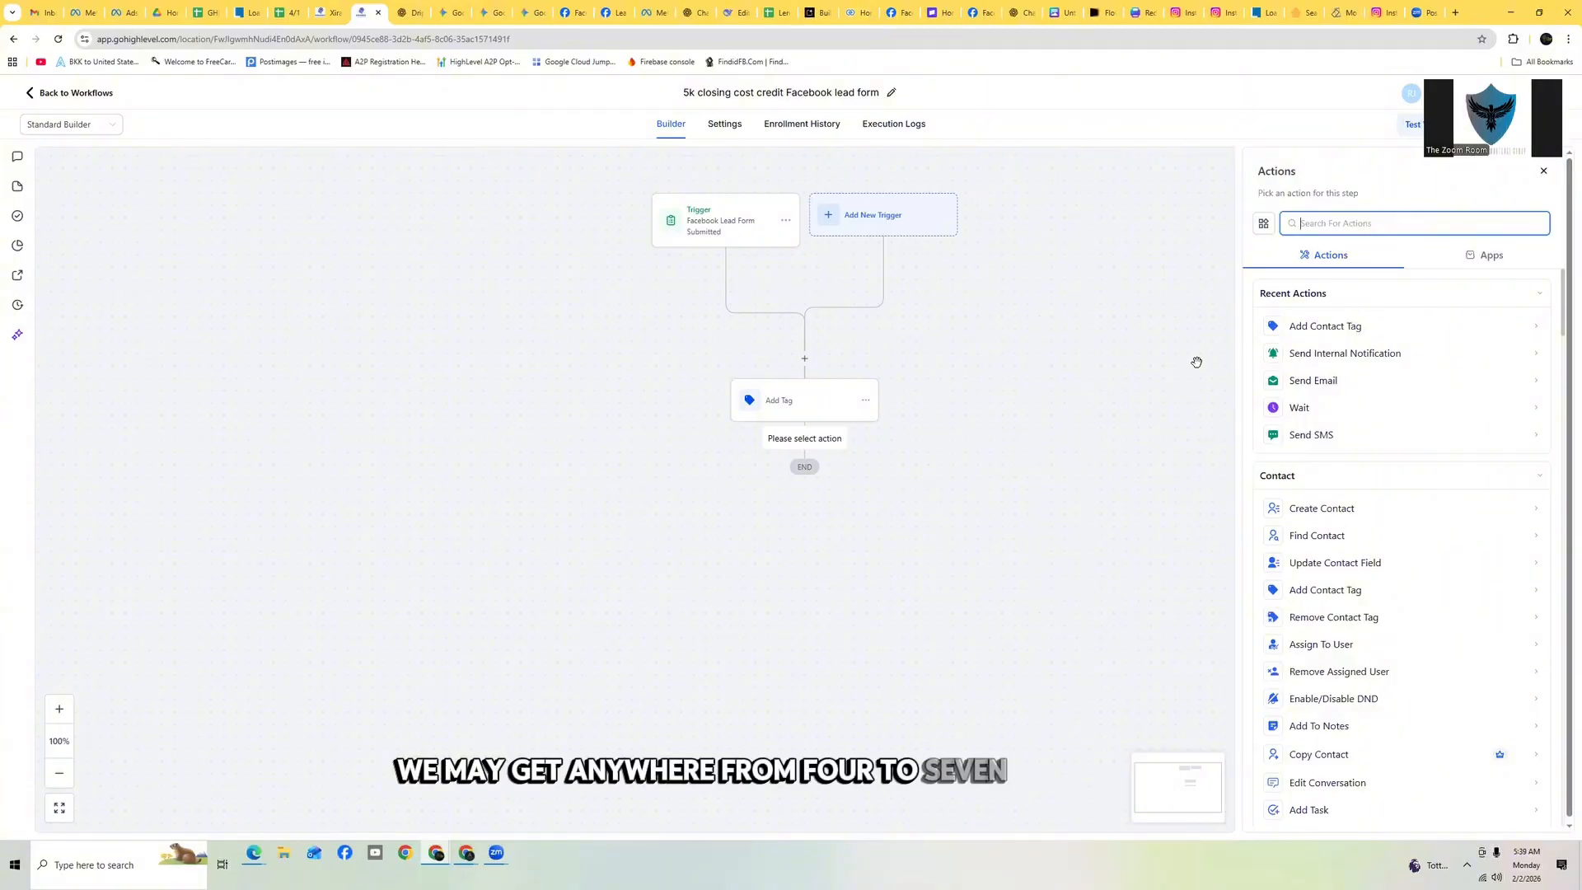
left_click(1359, 355)
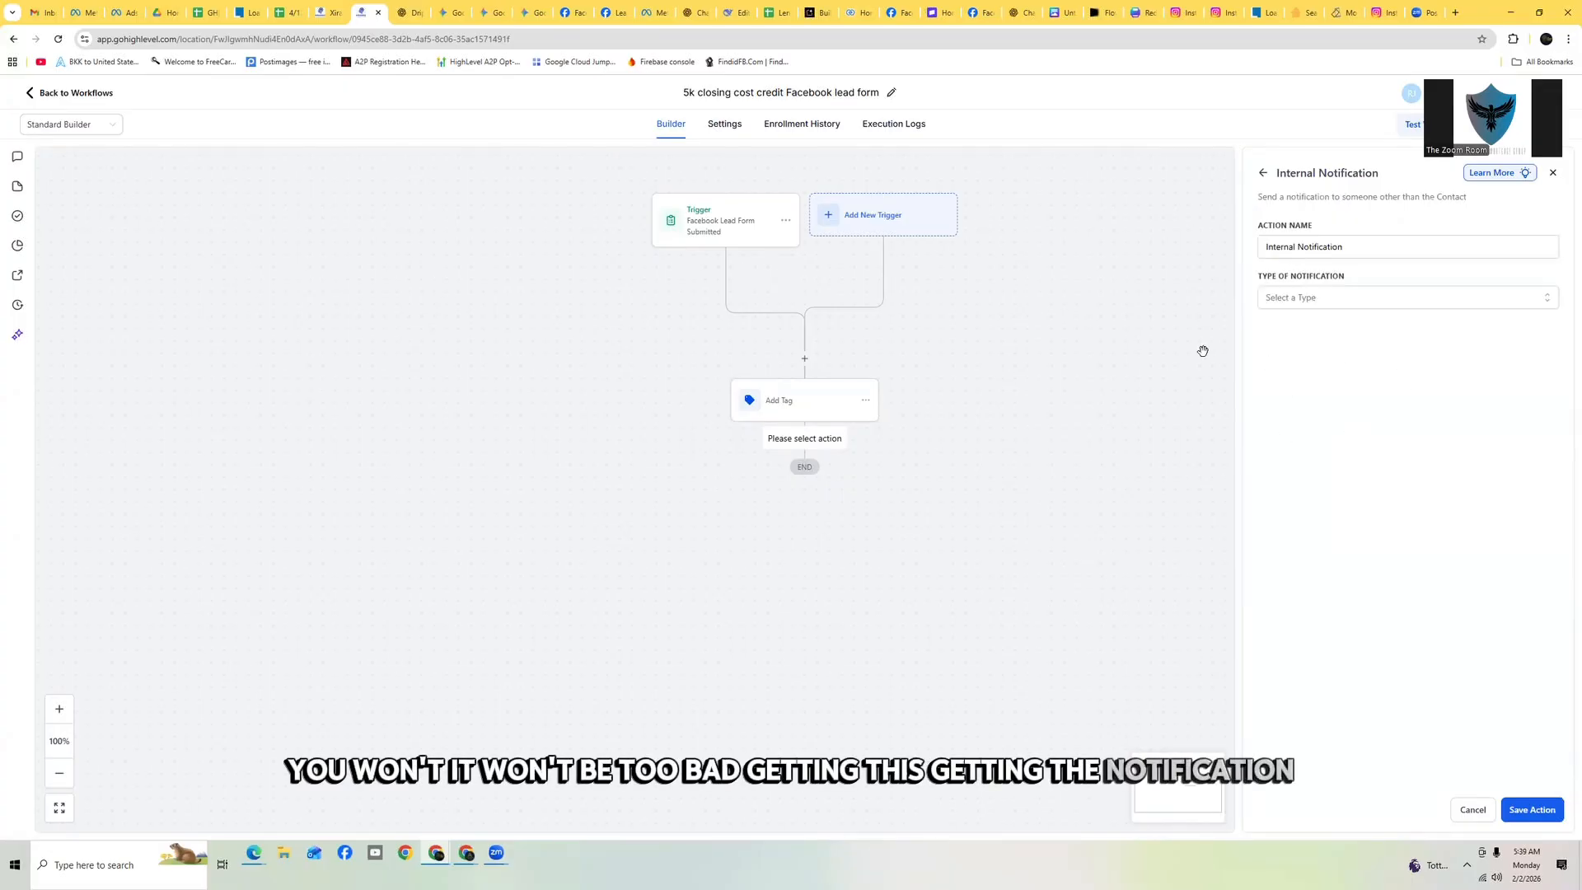
left_click(1316, 299)
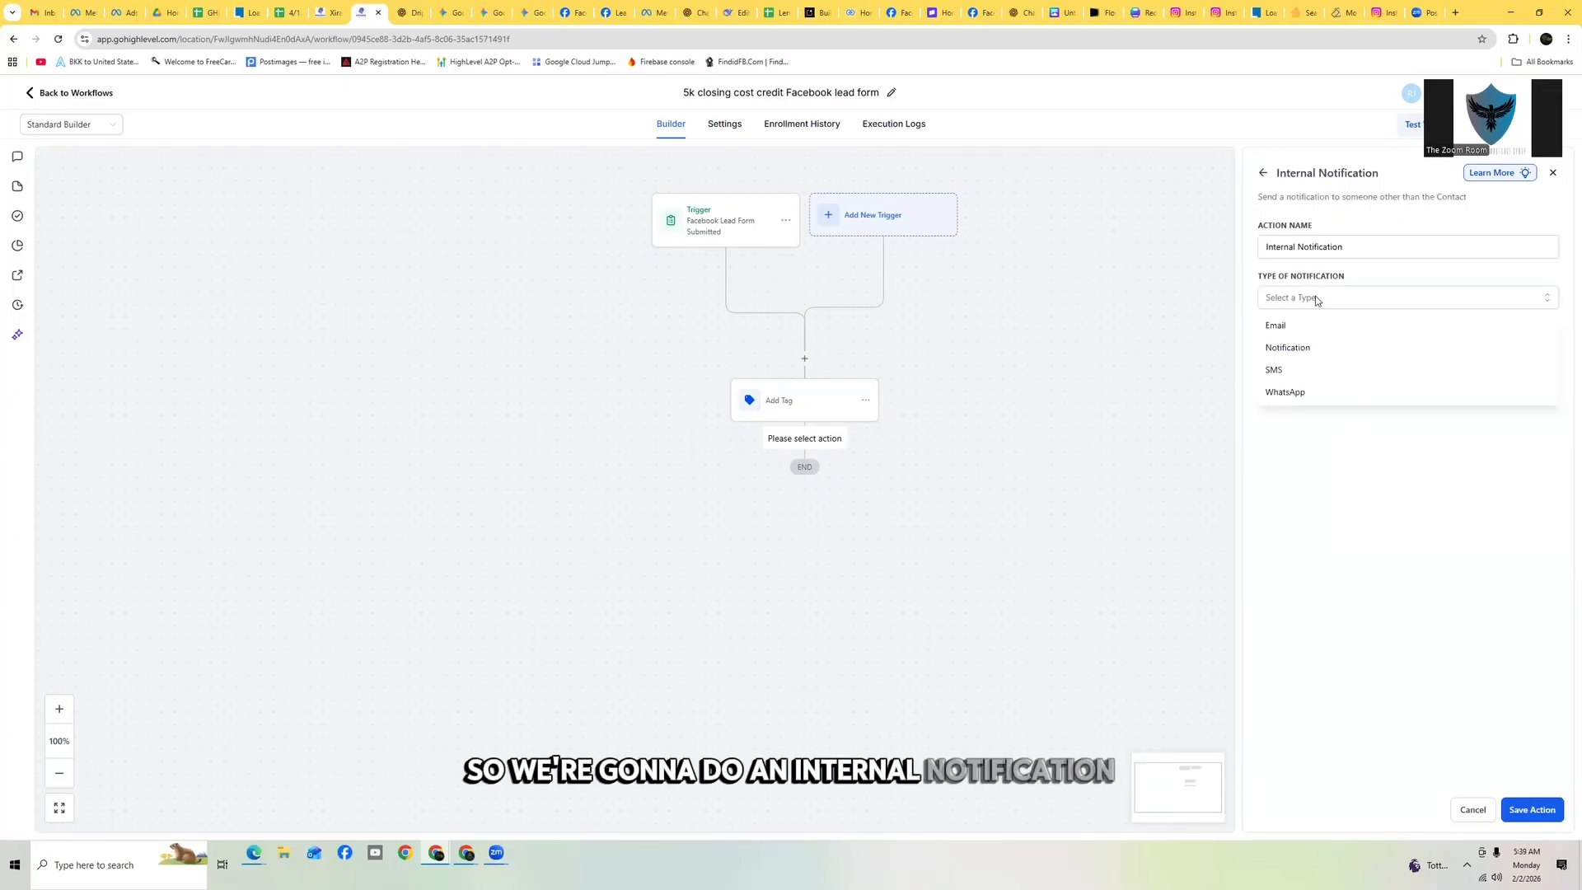
left_click(1312, 326)
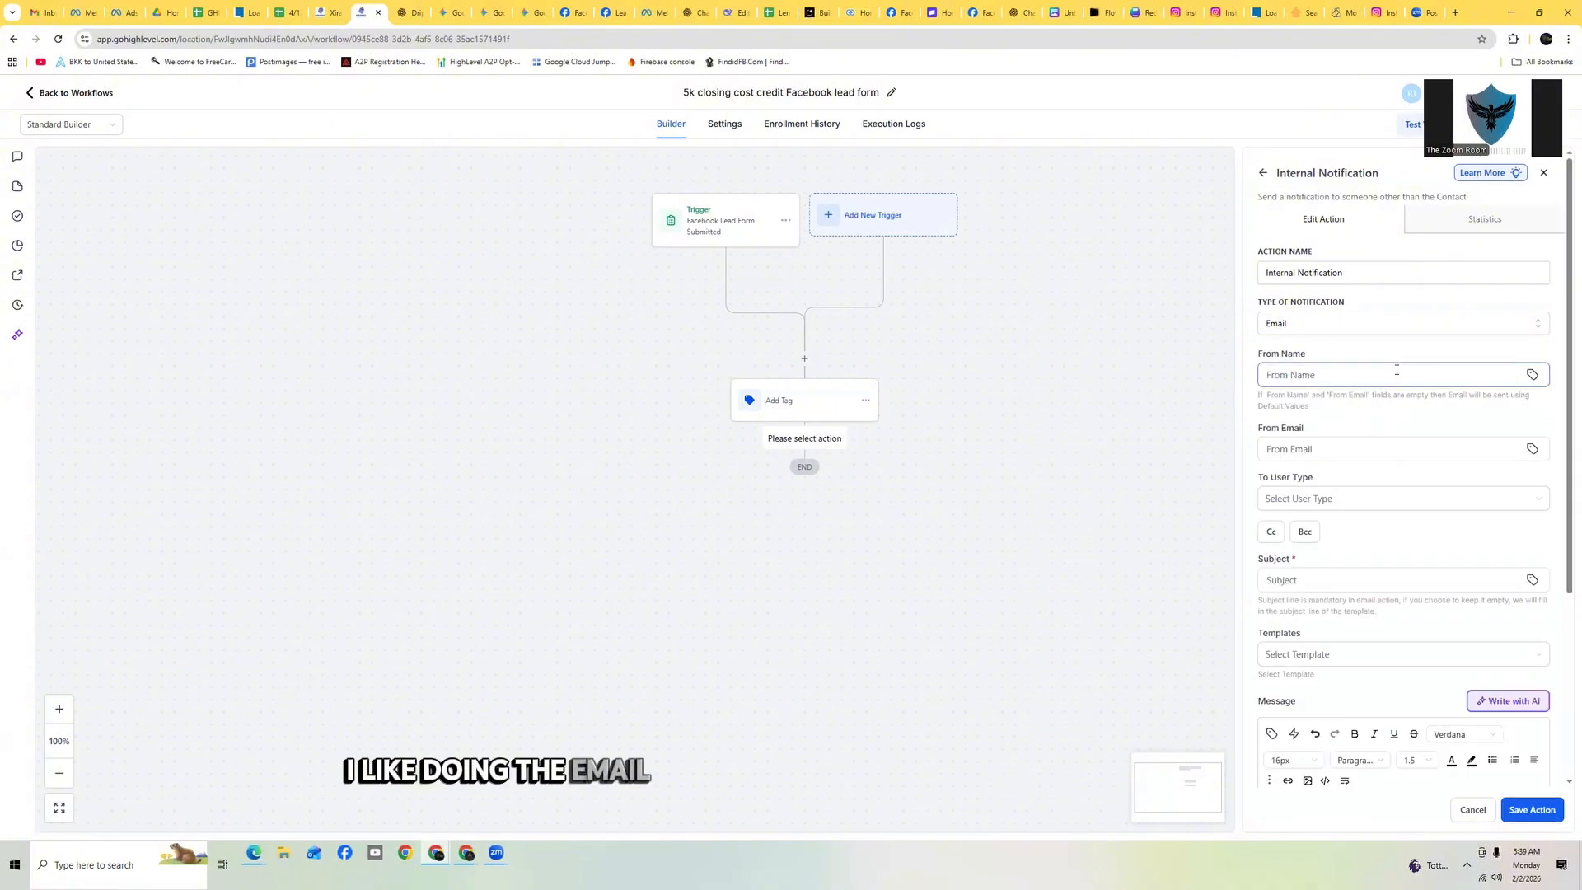
scroll(1382, 484, "down", 3)
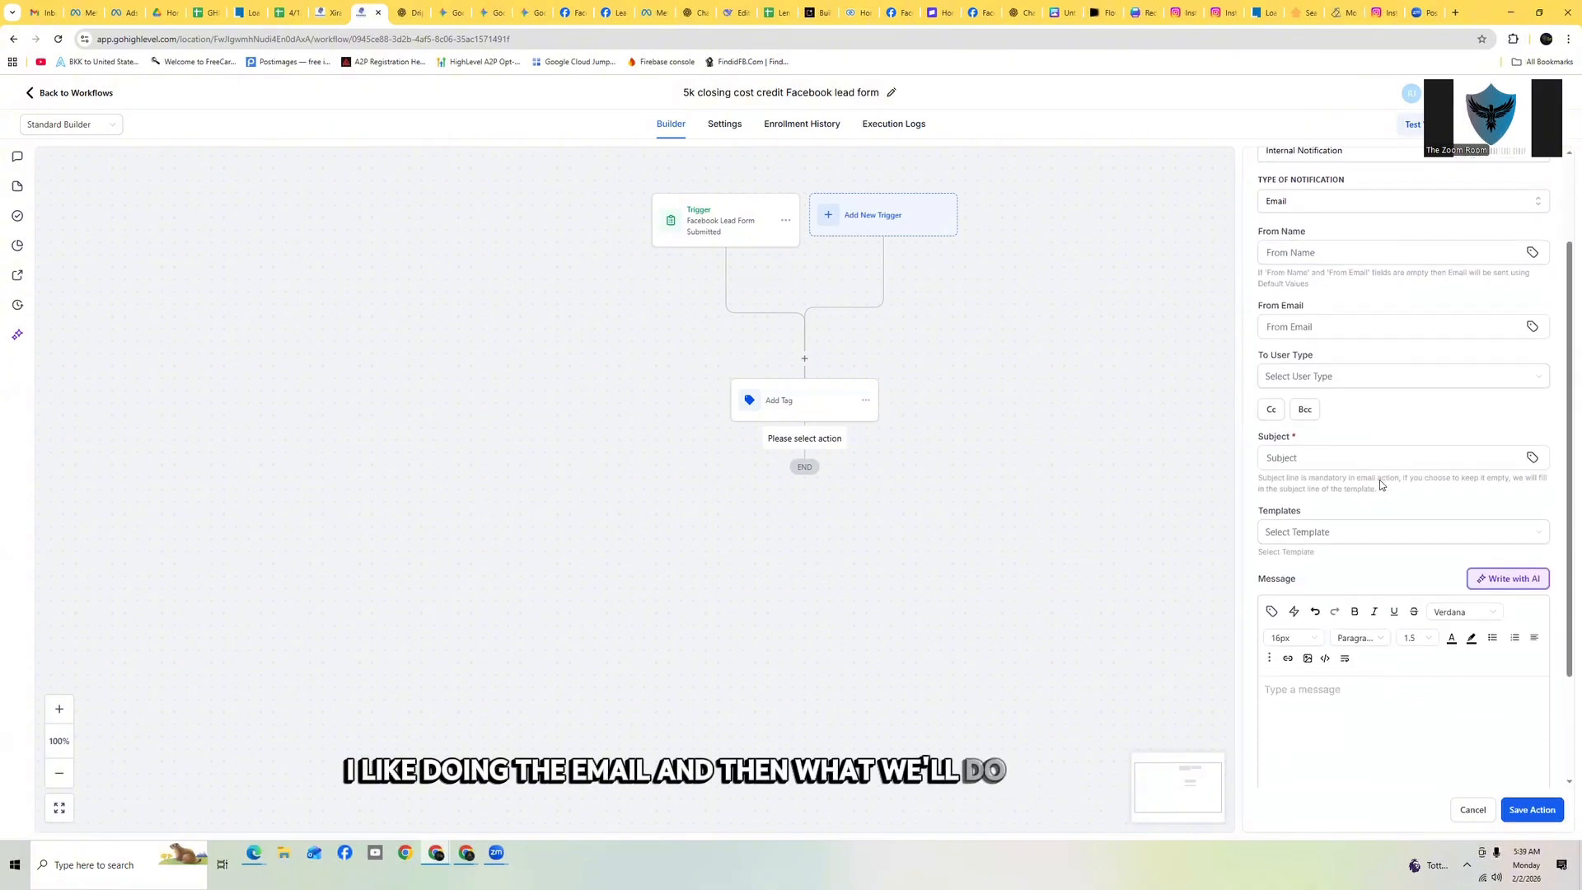
Enter the email subject 'You have a new Lead from your 5k CC Facebook ad' and the message 'New lead from facebook ad'
left_click(1302, 457)
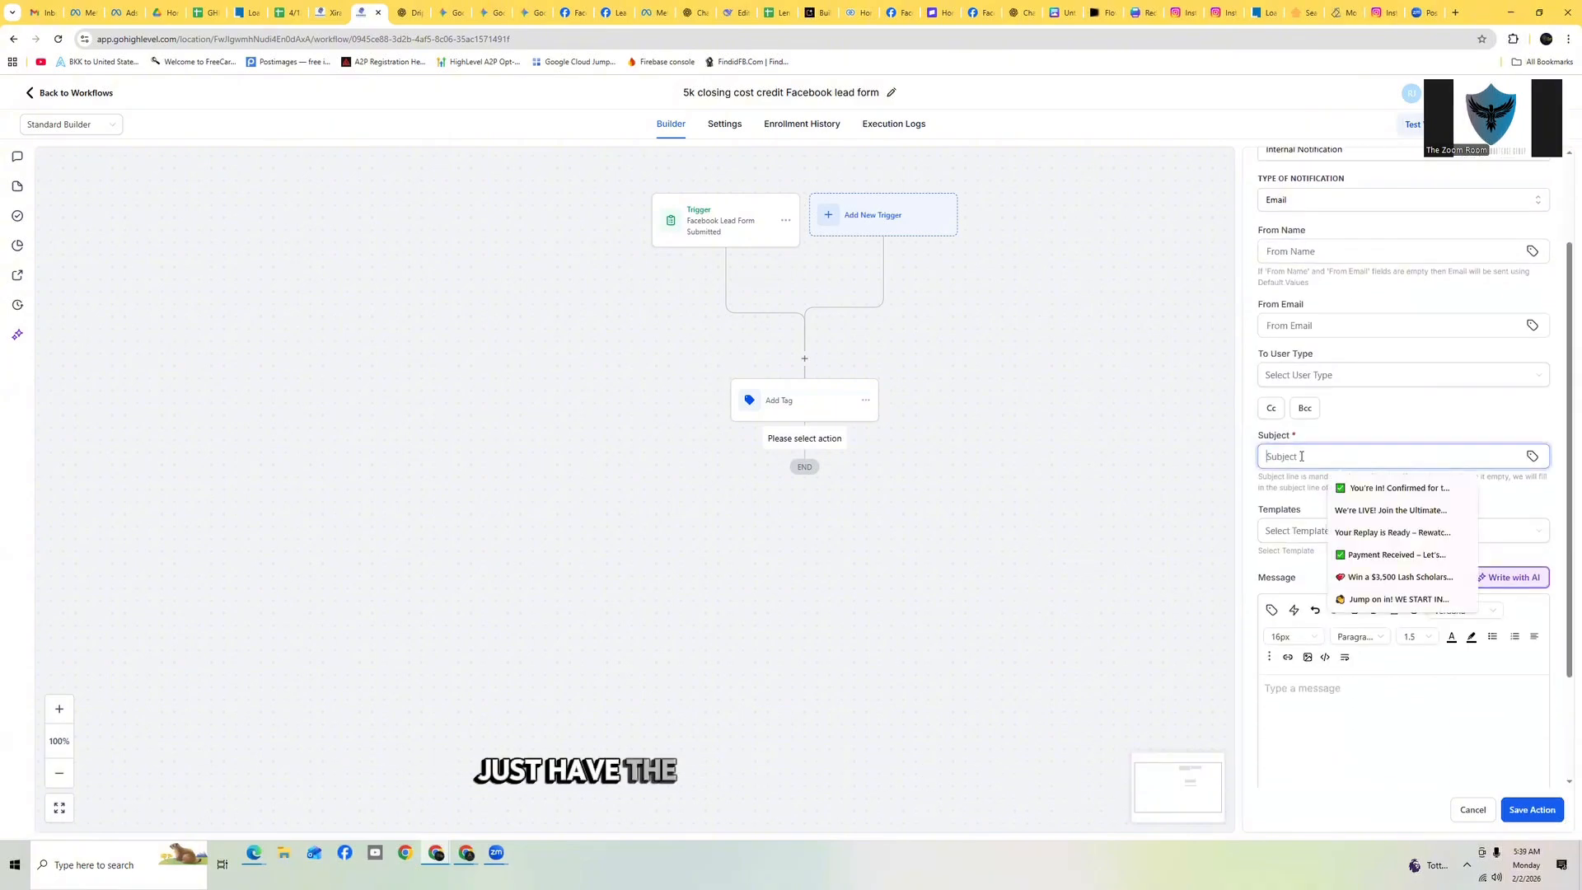
type("You have")
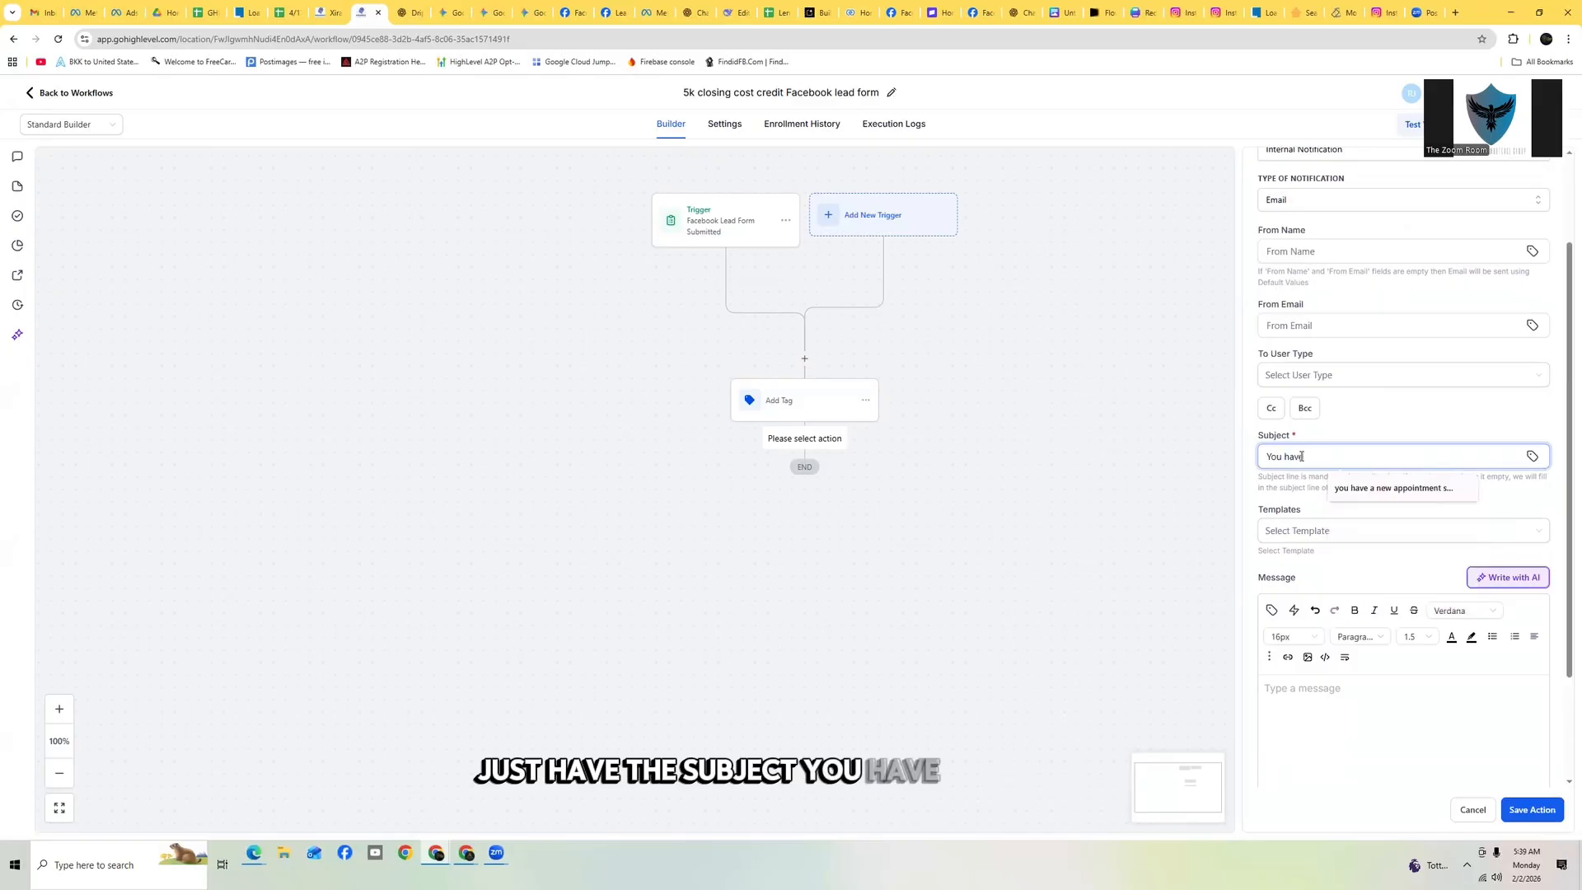
type(" a new Lead fro")
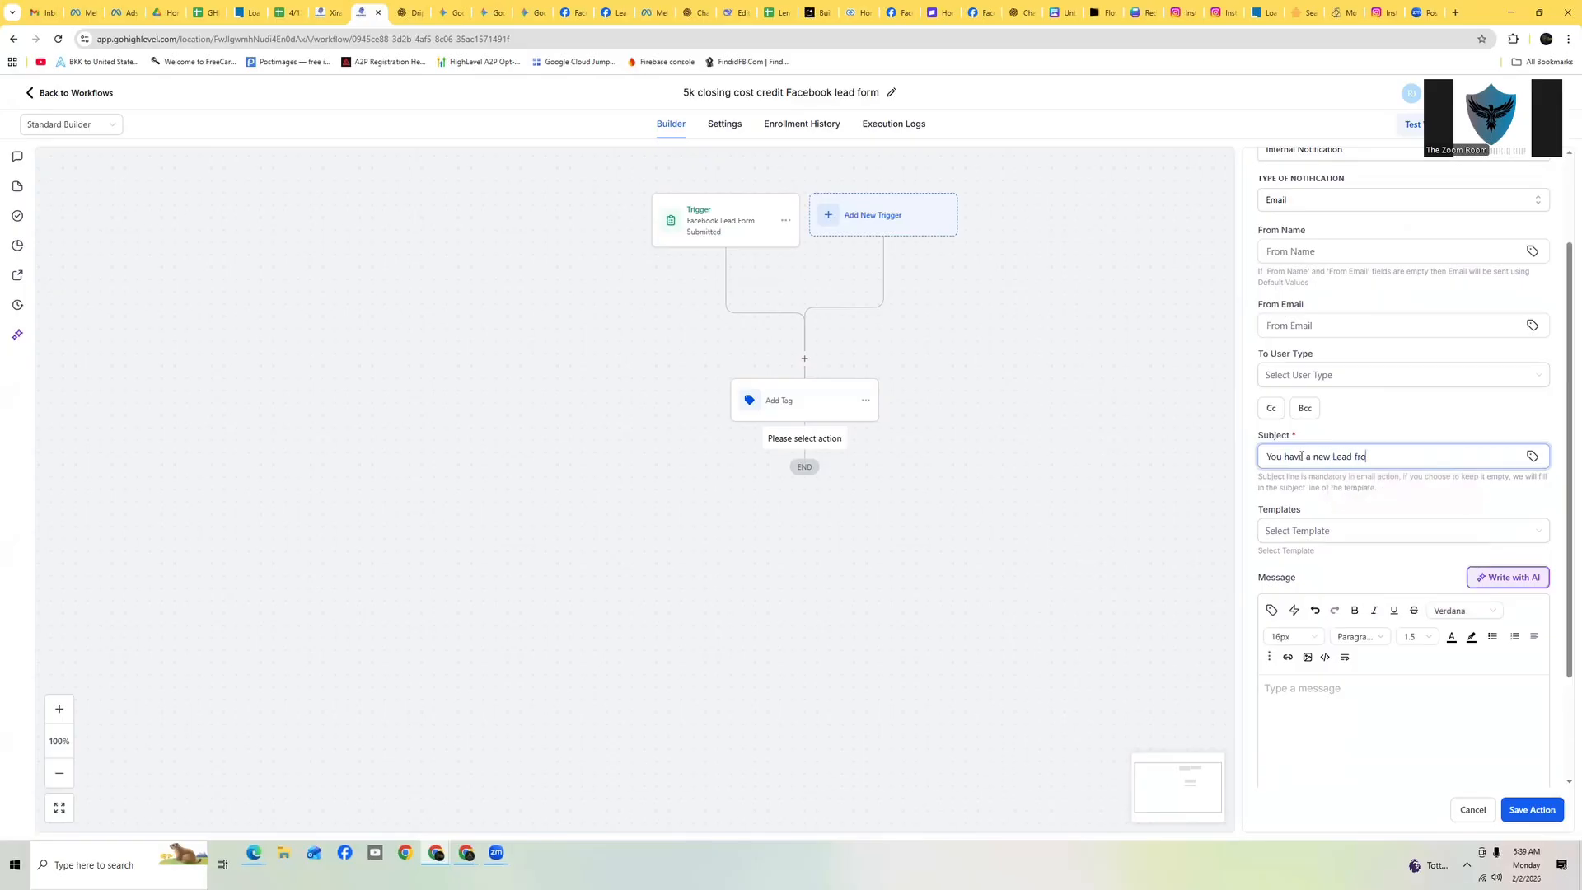
type("m Face")
type("your 5k CC")
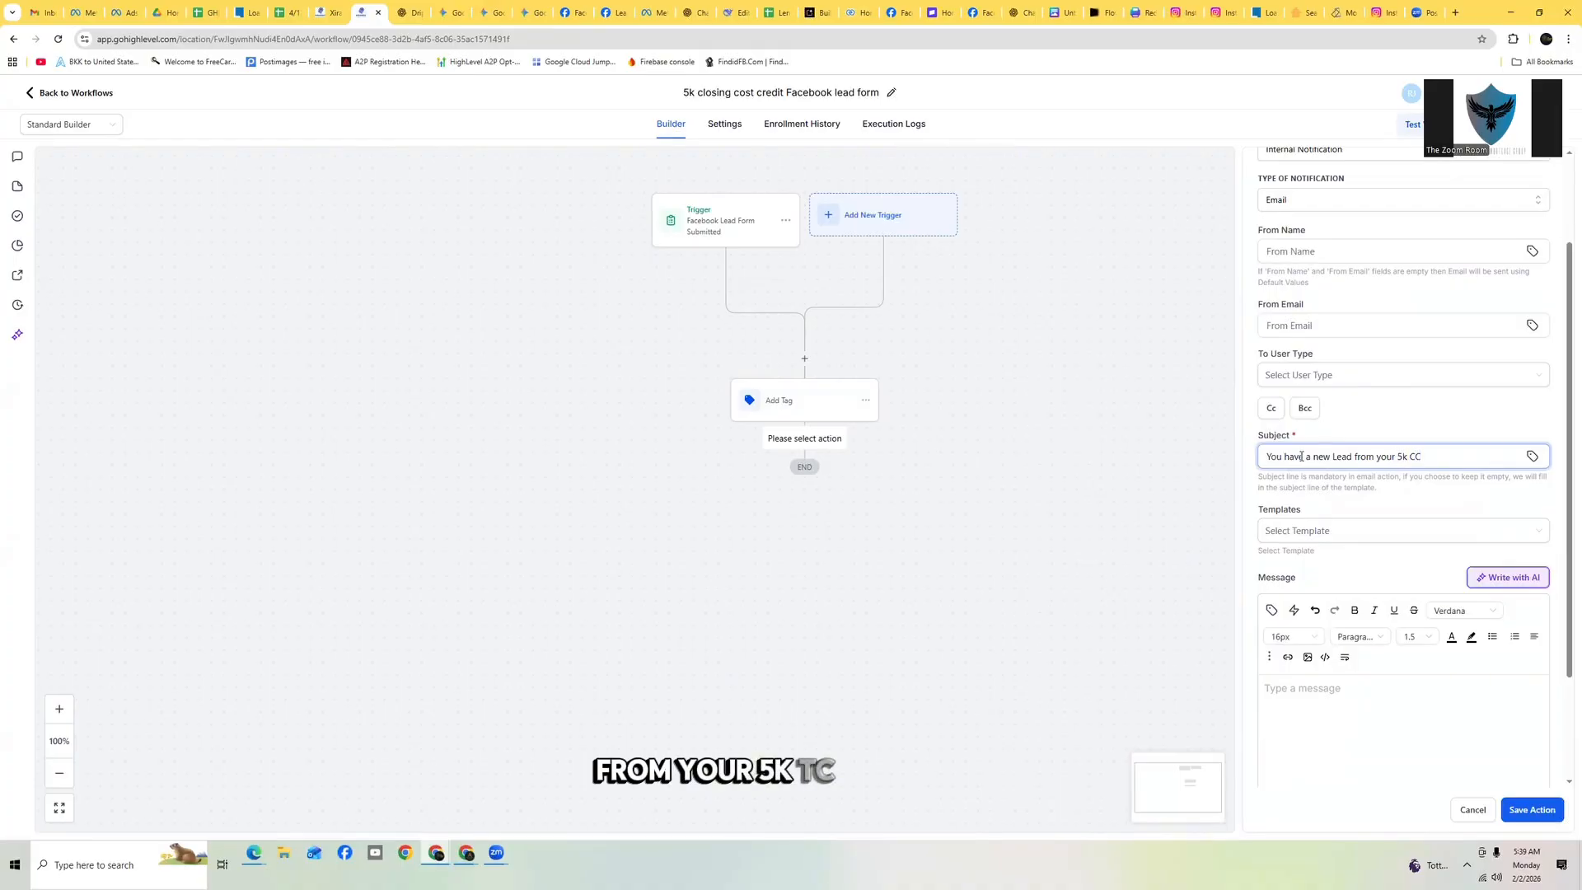
type(" Facebook ad")
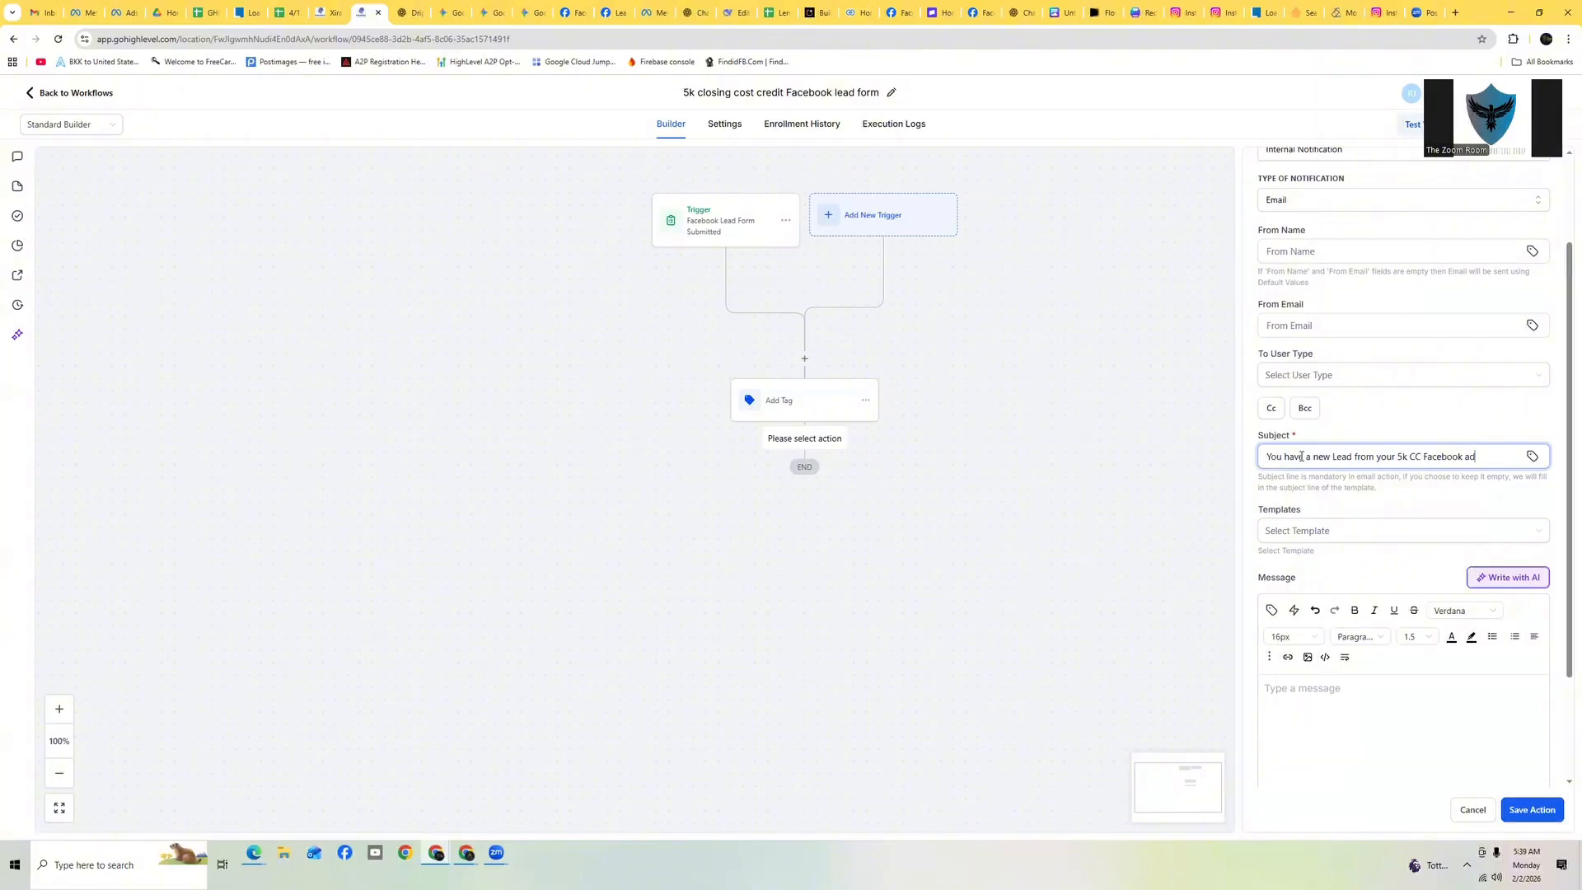
left_click(1346, 699)
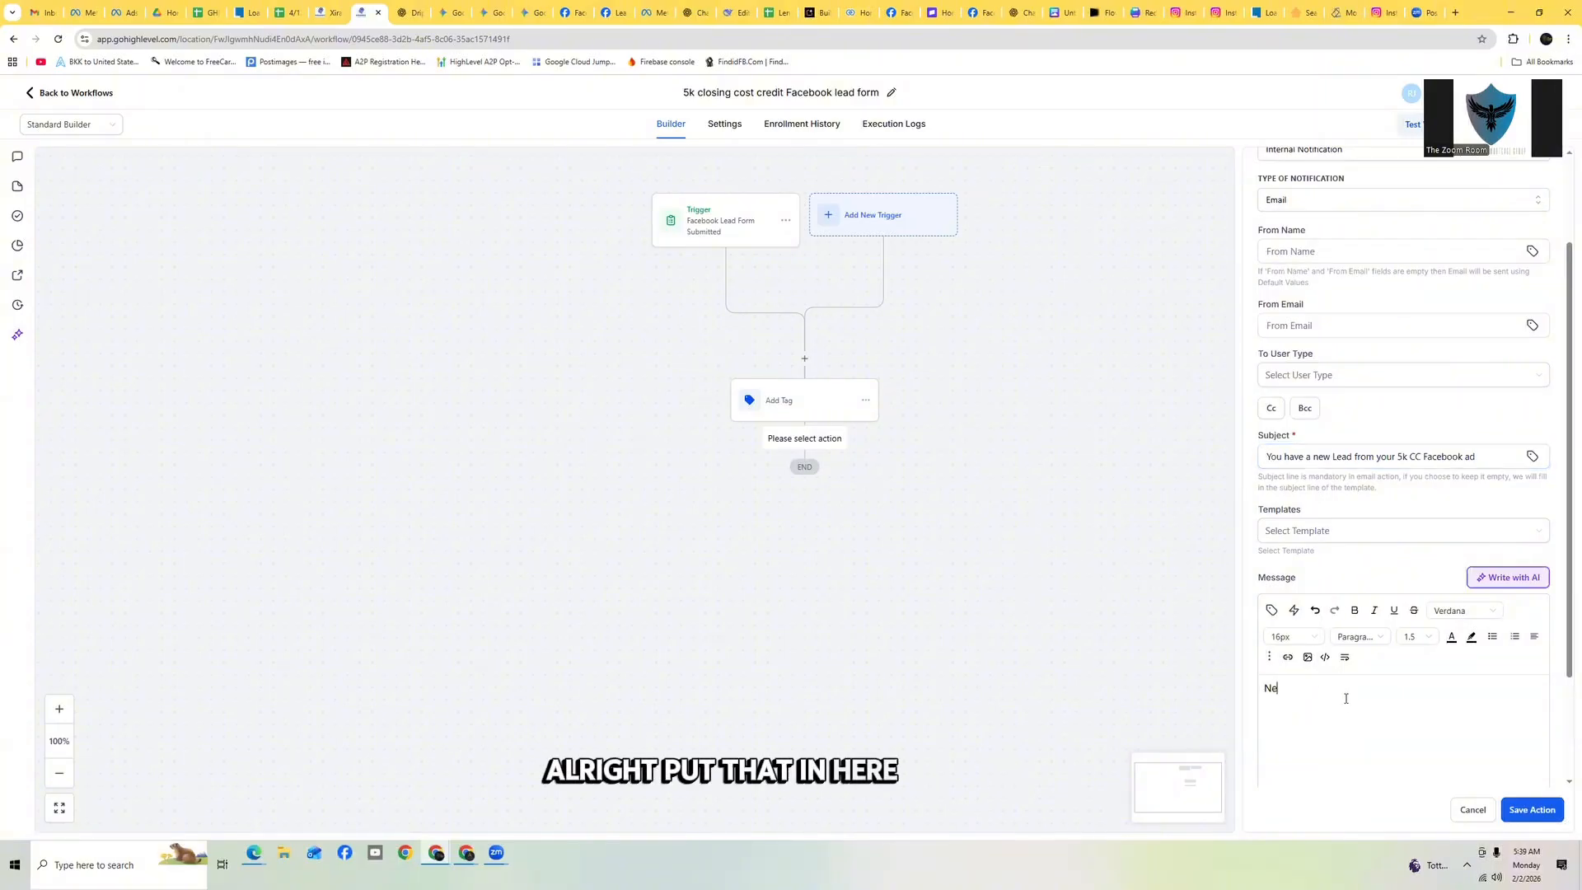
type("New lead from facebook ad")
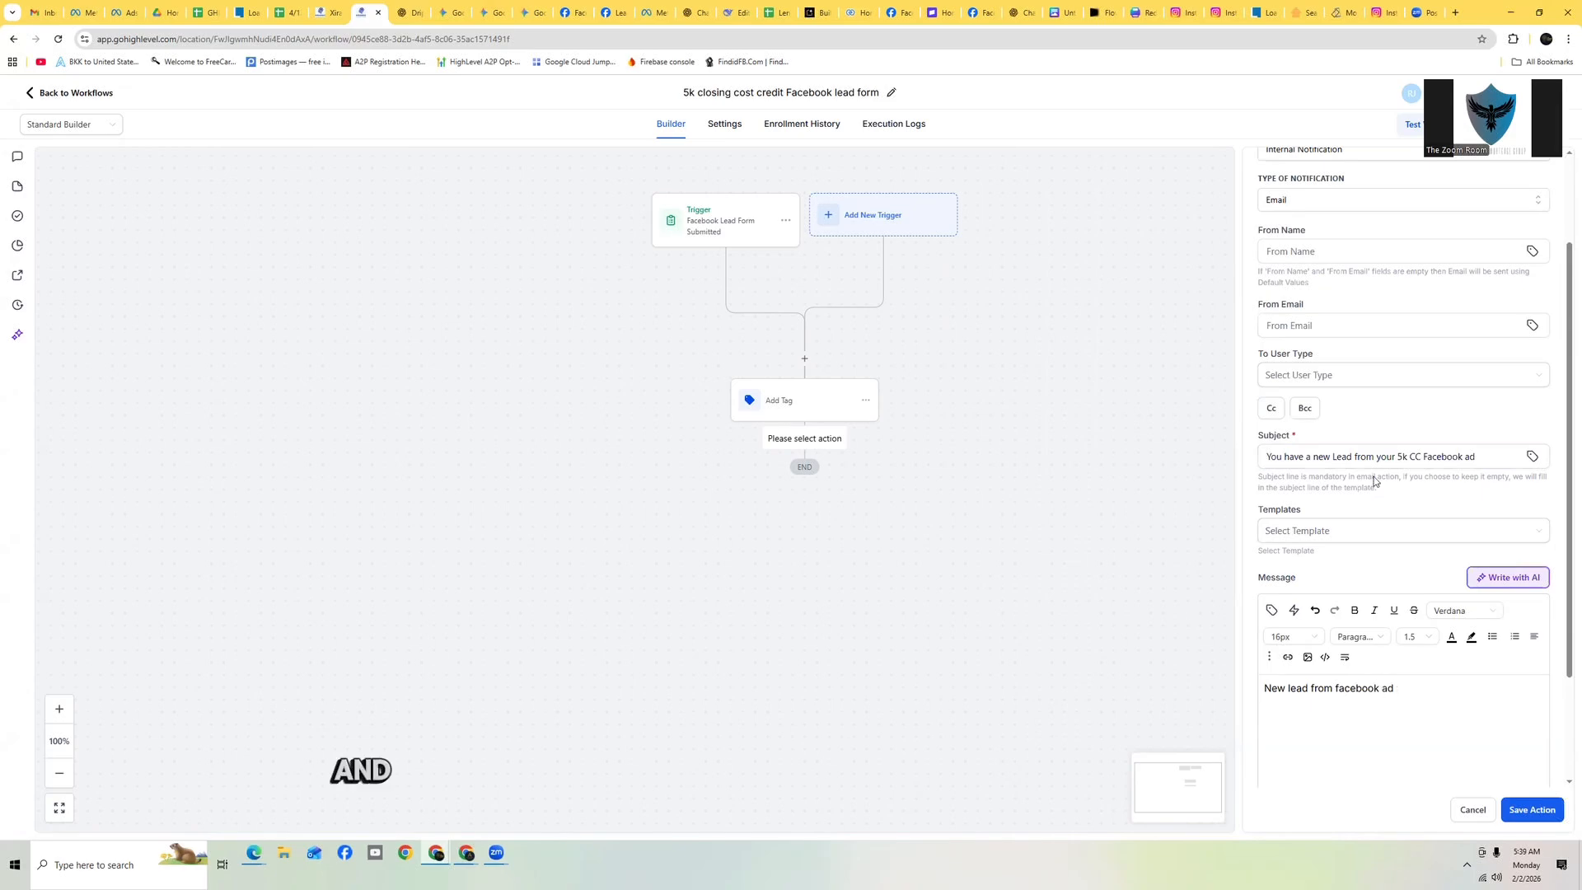
Try to save the internal notification action with Email kept as the notification type
scroll(1475, 329, "up", 3)
left_click(1358, 325)
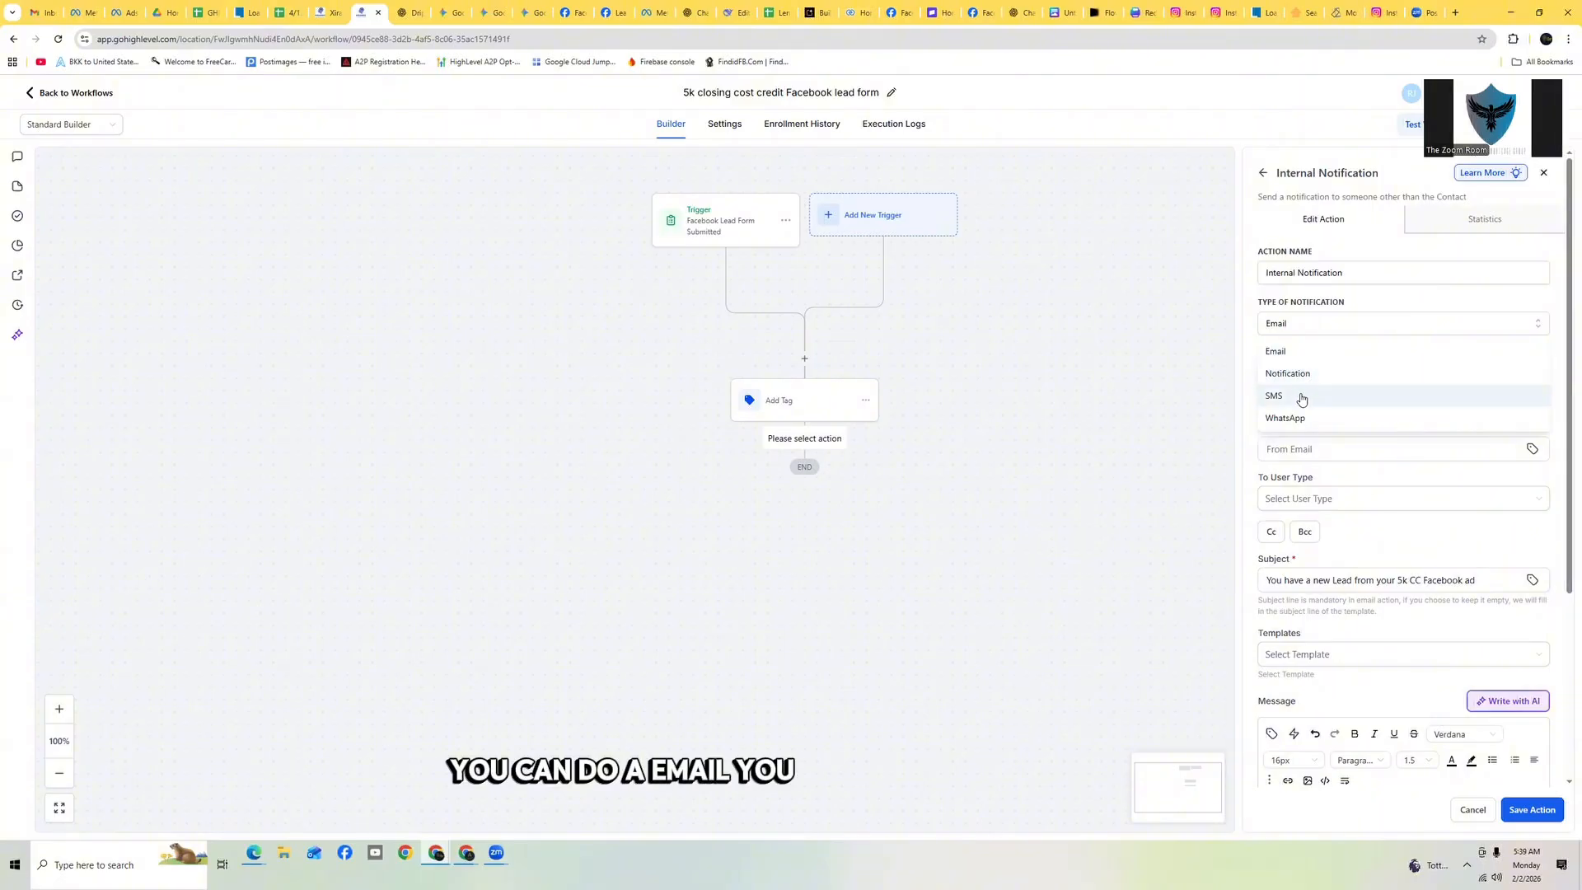
left_click(1244, 328)
scroll(1462, 495, "down", 3)
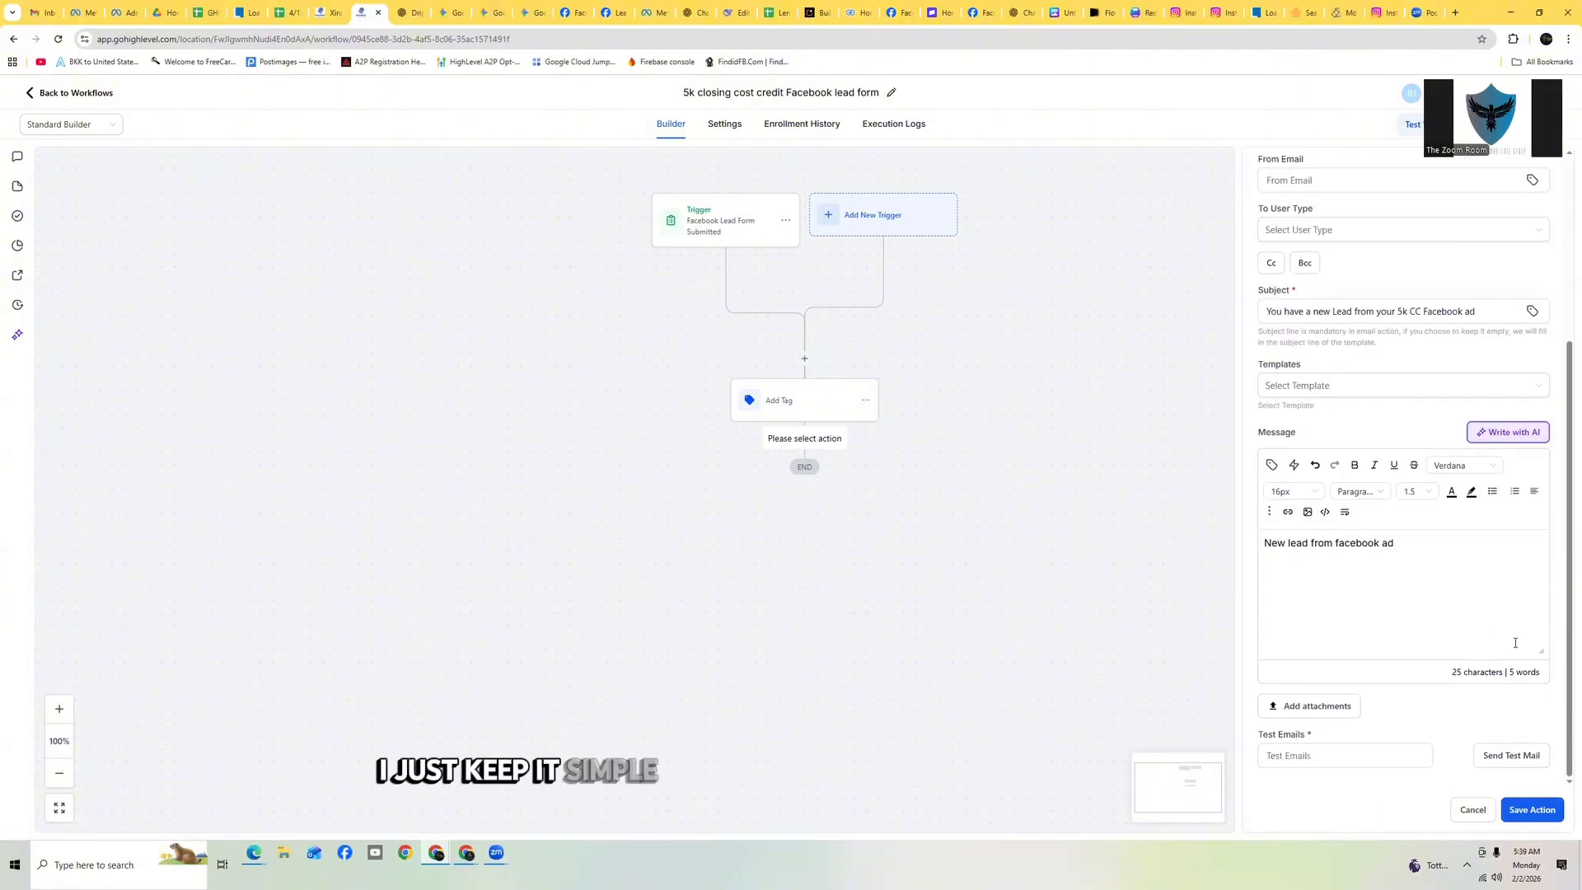
left_click(1534, 810)
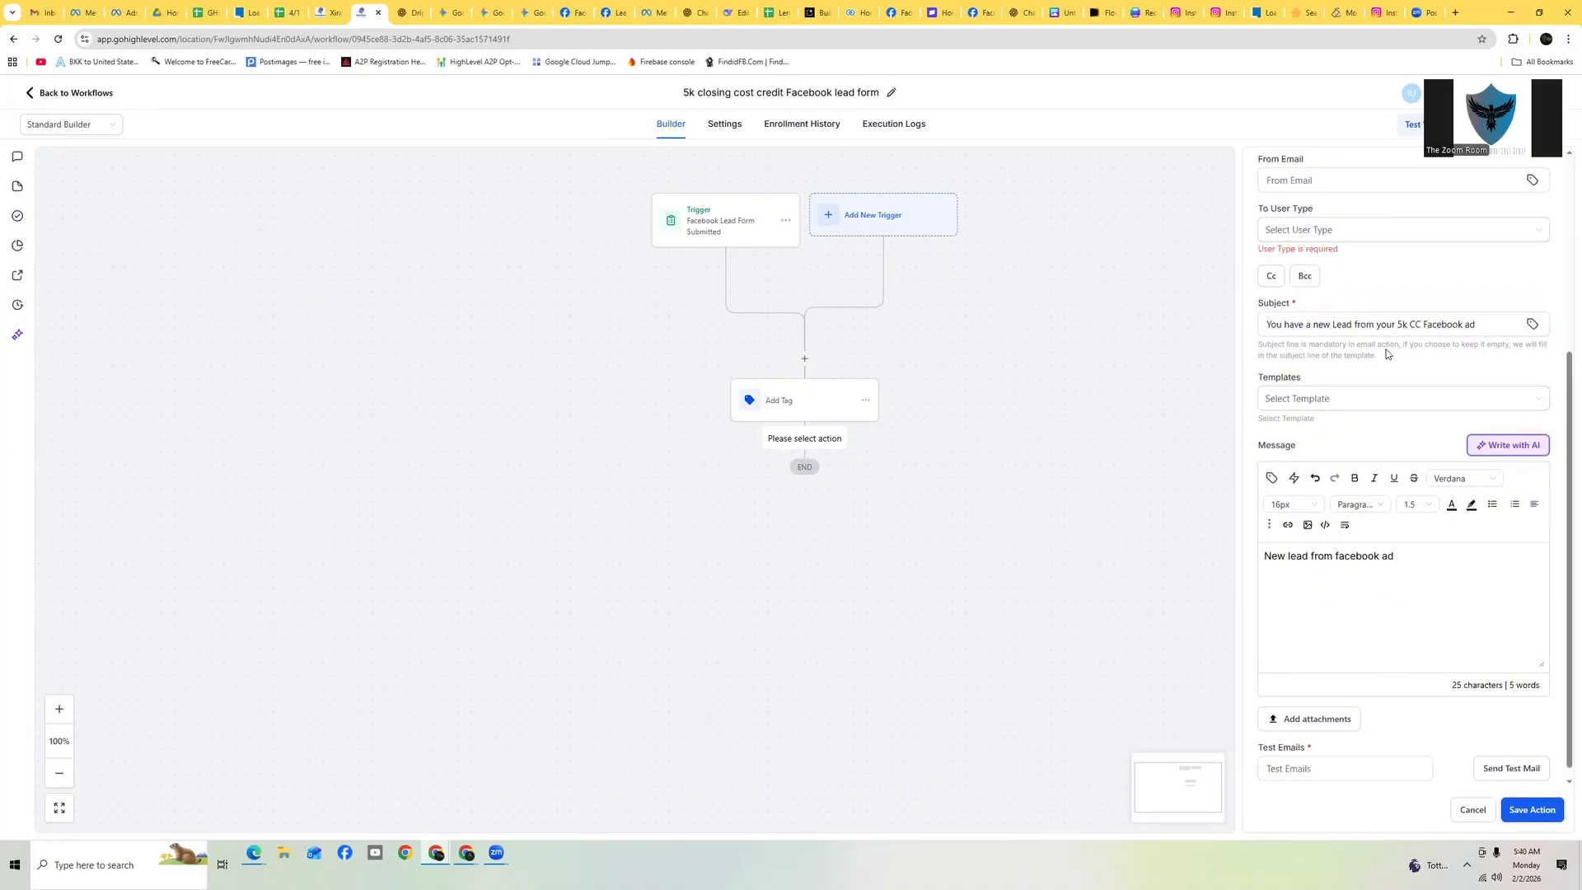
Send the notification to a Particular User, choose the recipient user, and save the action
scroll(1387, 354, "up", 2)
left_click(1336, 354)
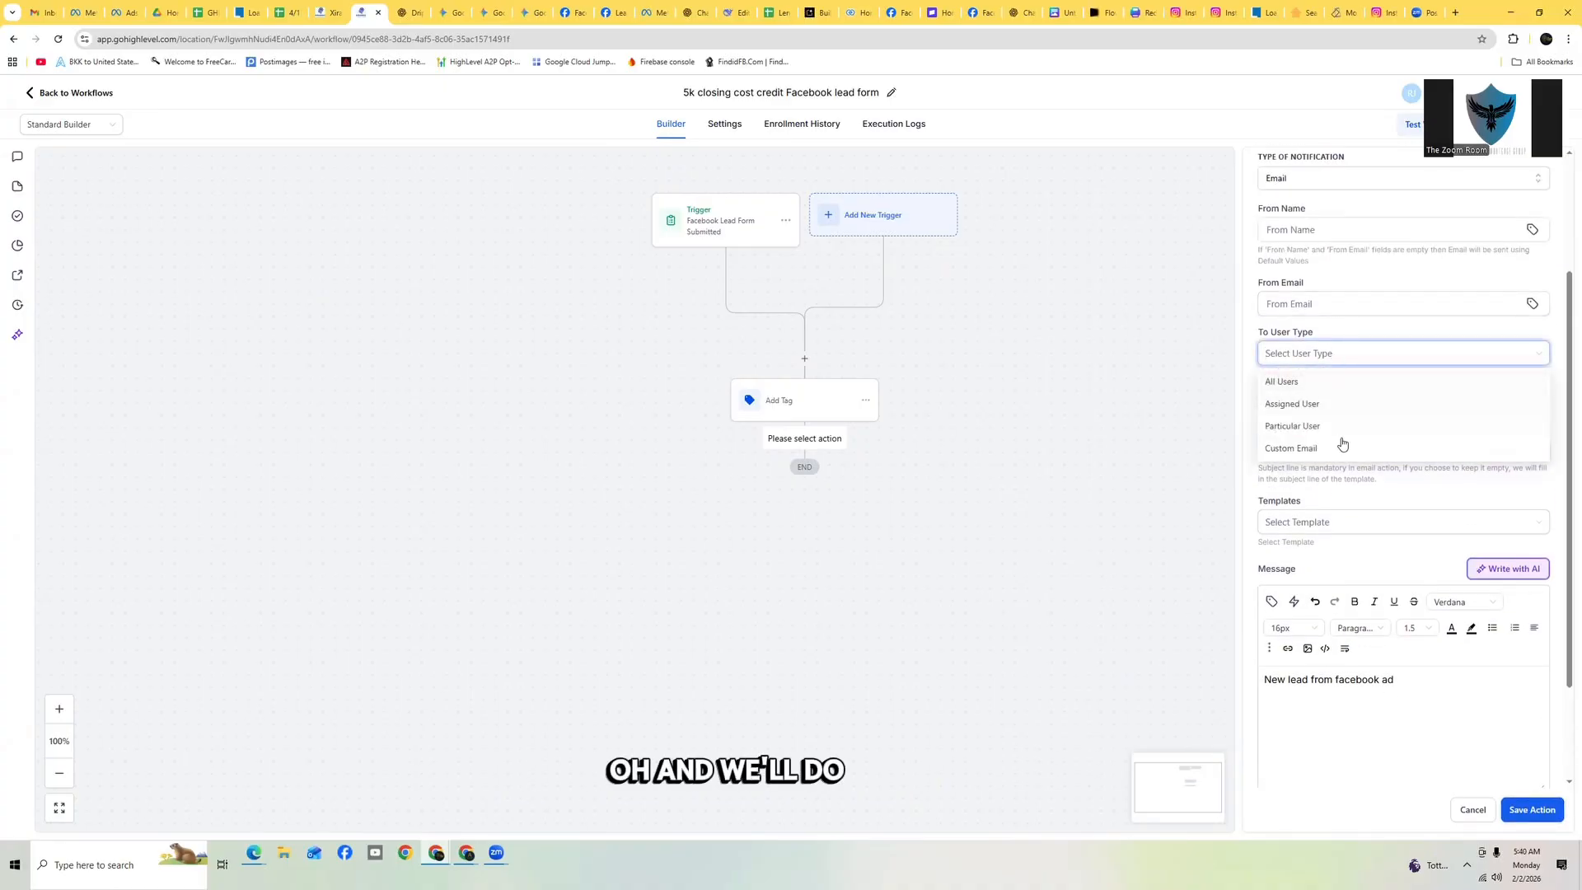
left_click(1315, 426)
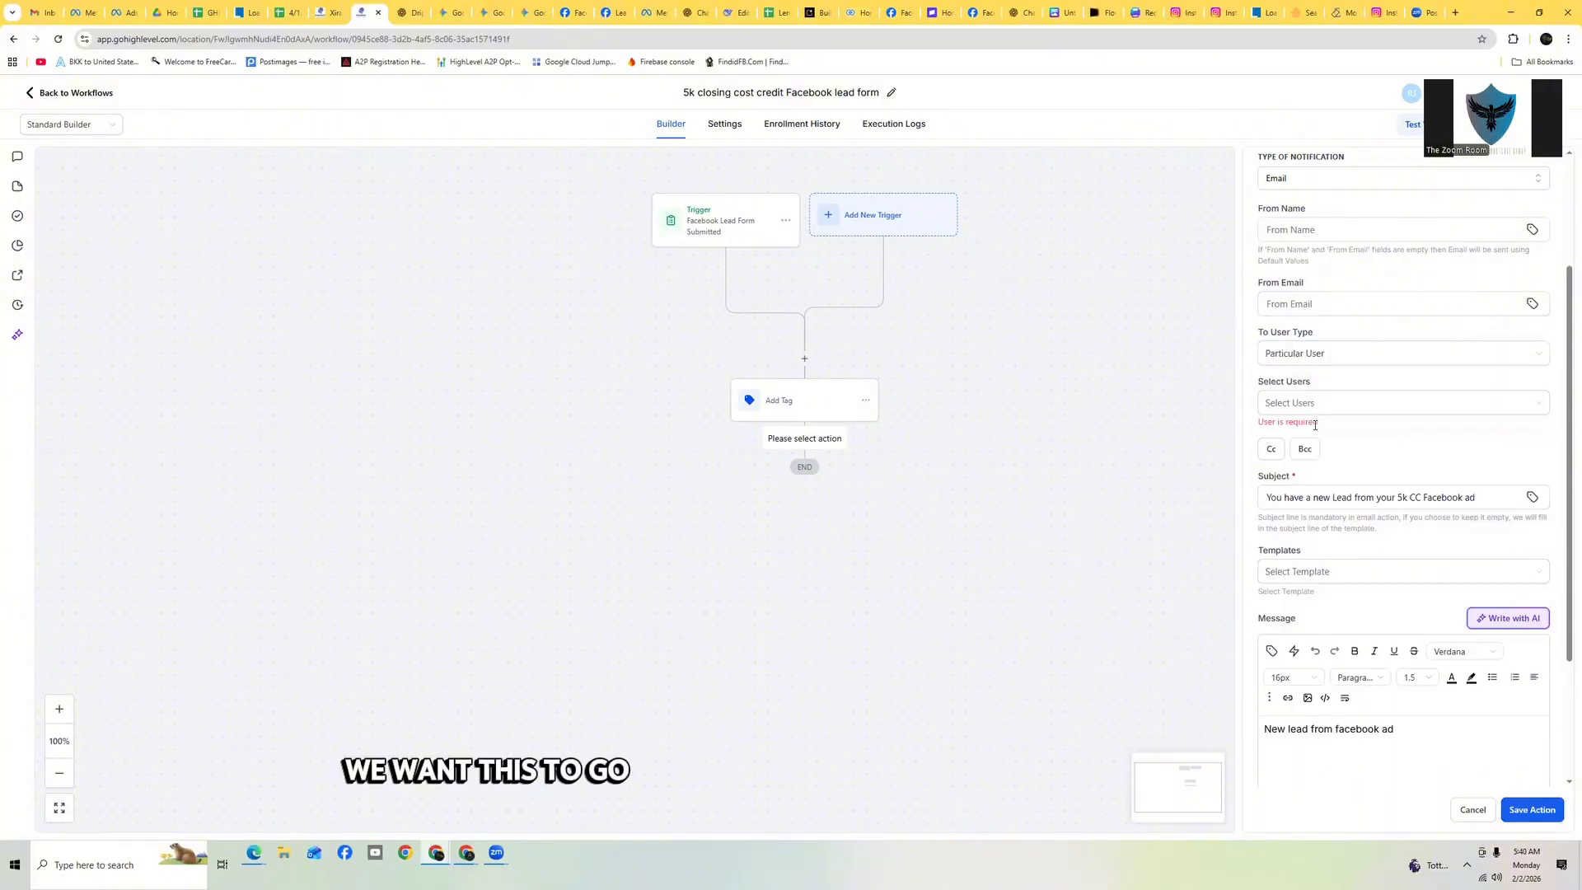
left_click(1332, 404)
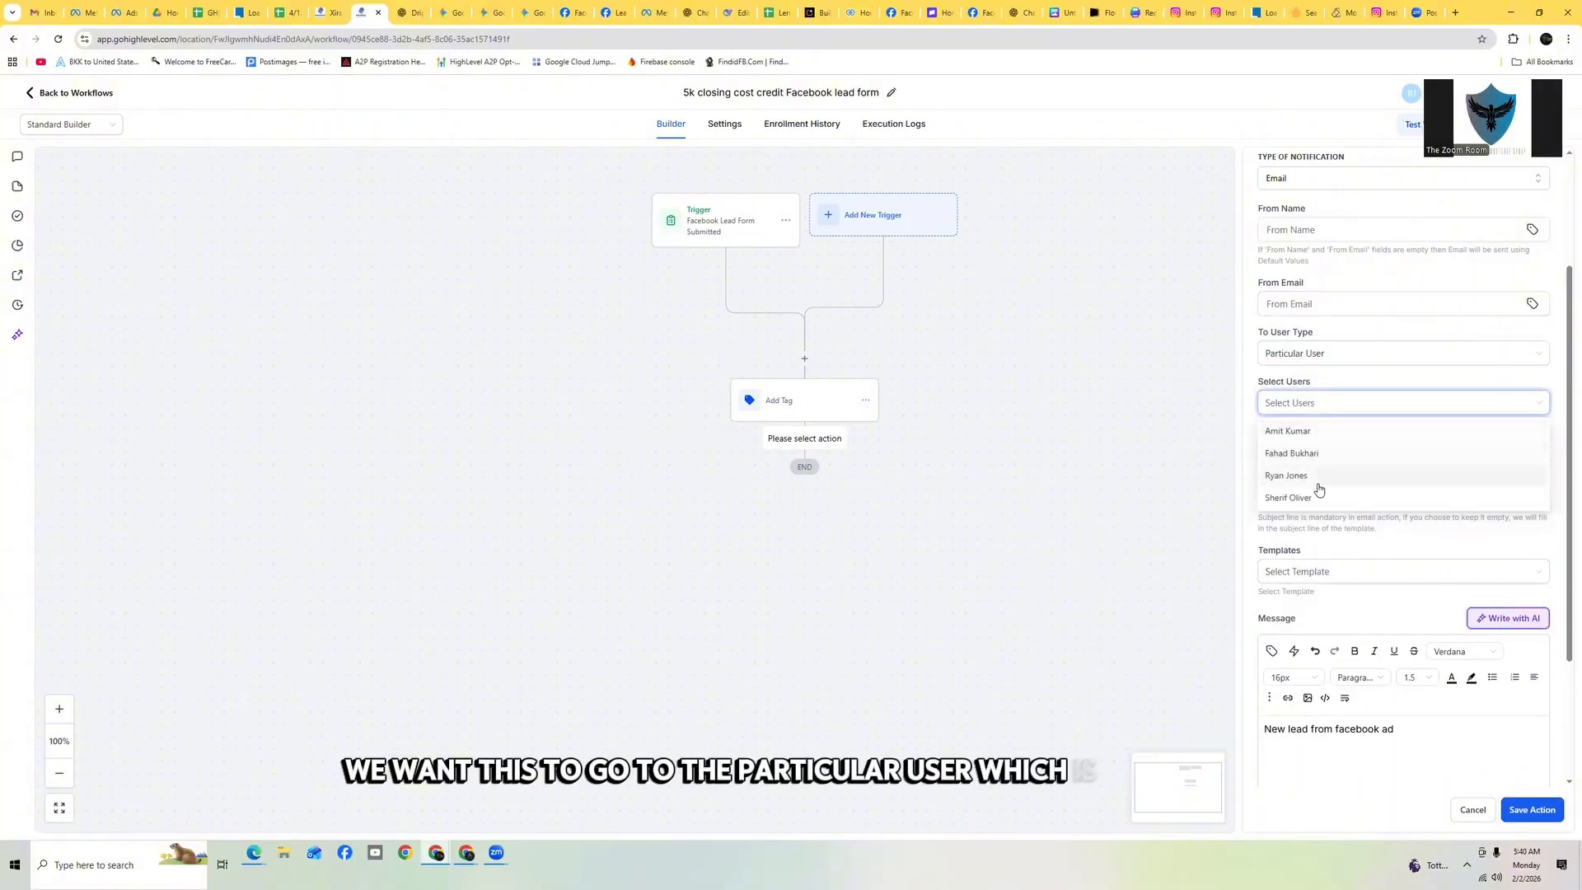
left_click(1312, 498)
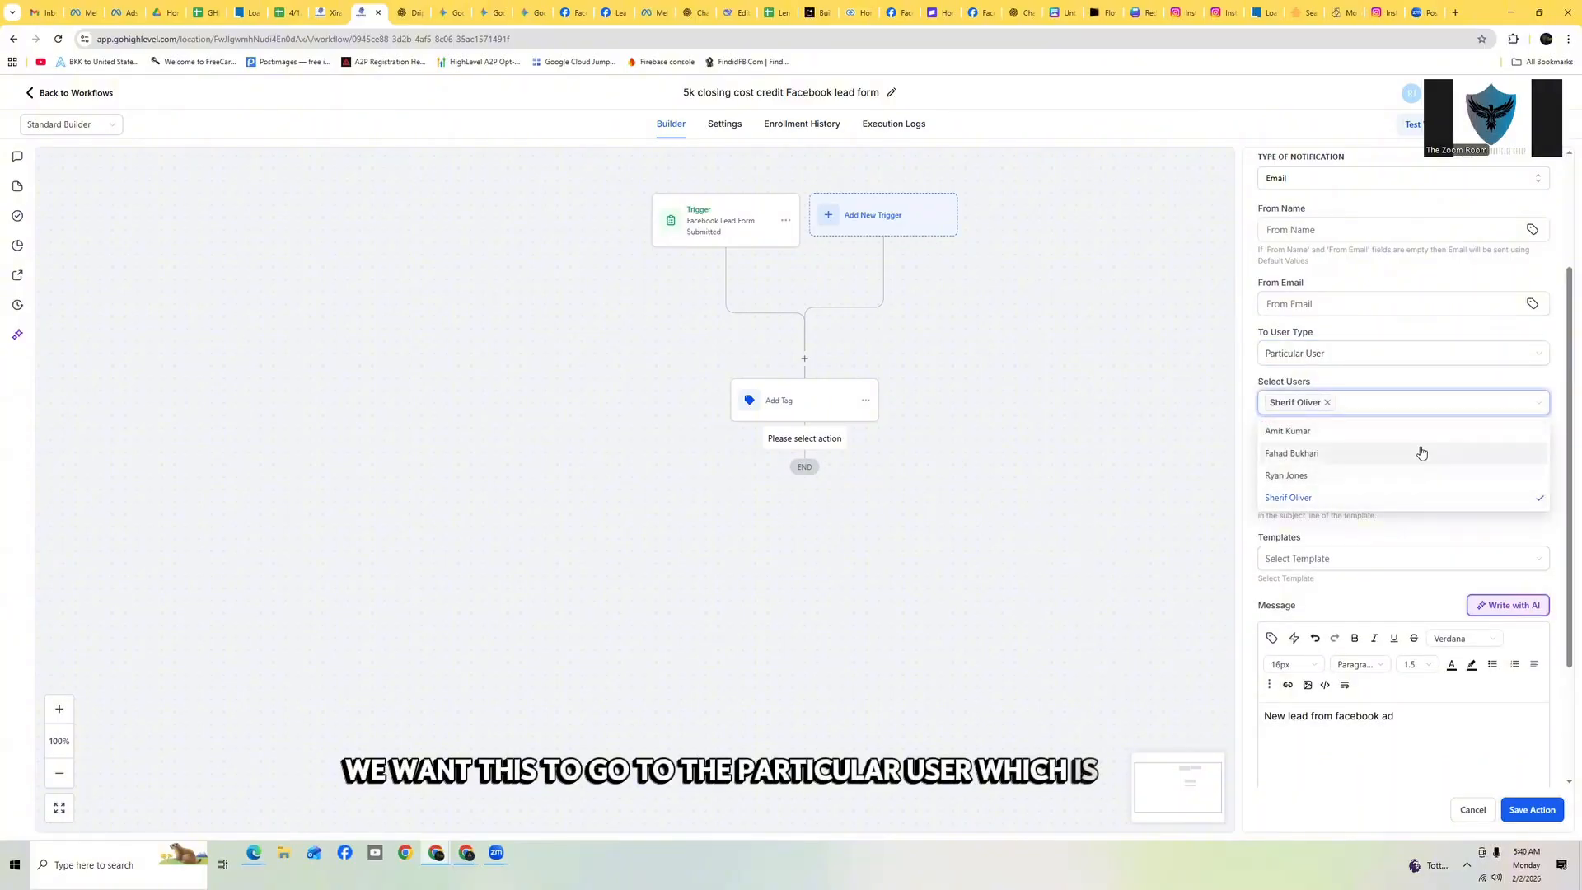
left_click(1183, 445)
scroll(1401, 414, "down", 3)
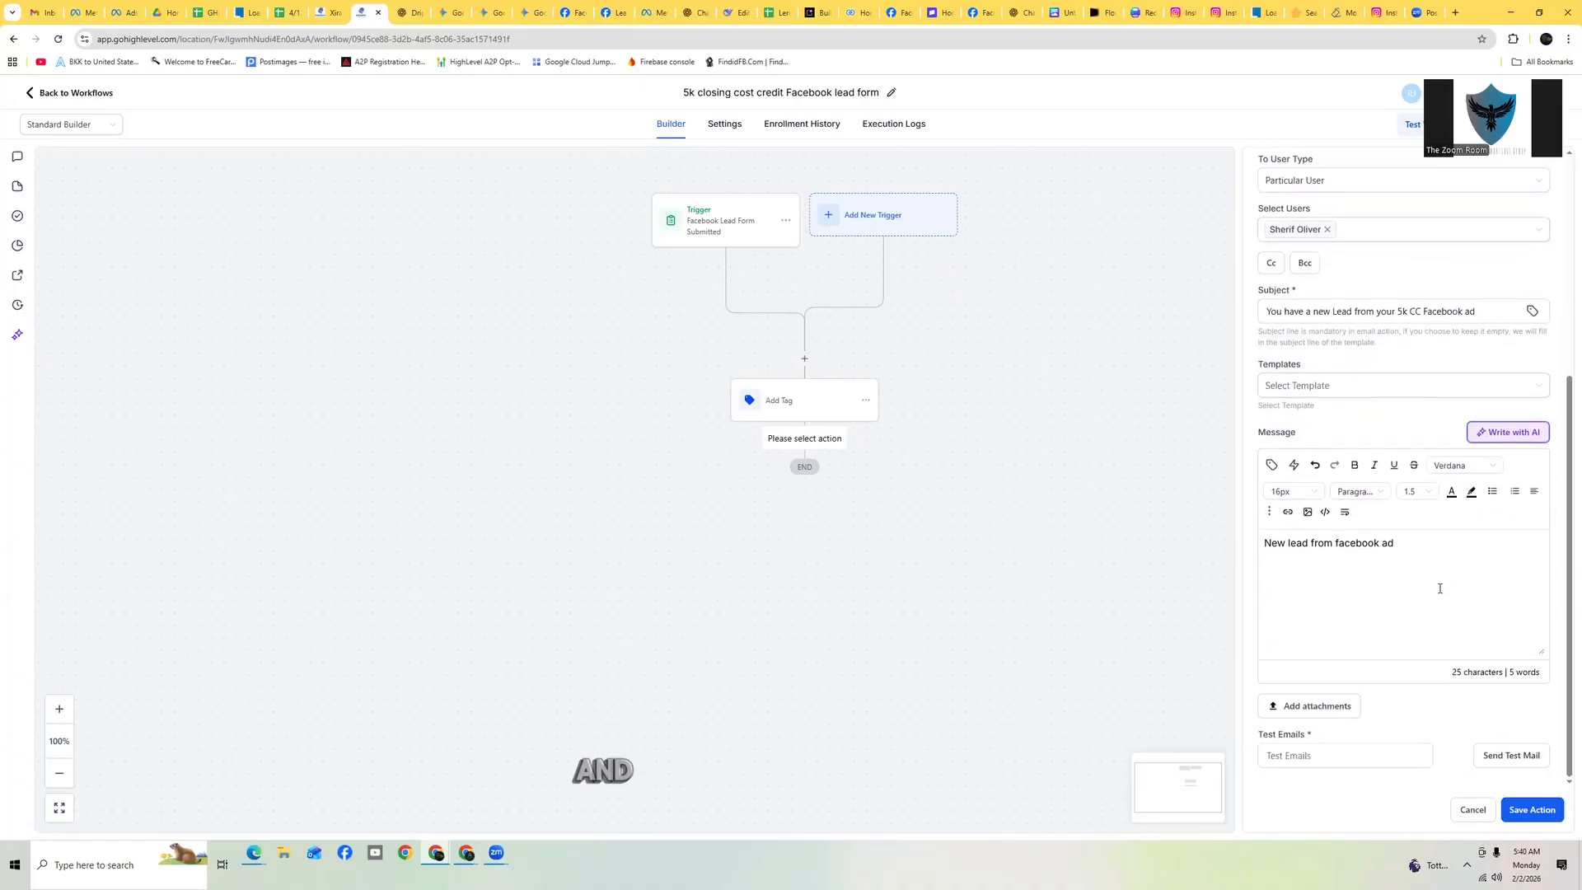
left_click(1531, 809)
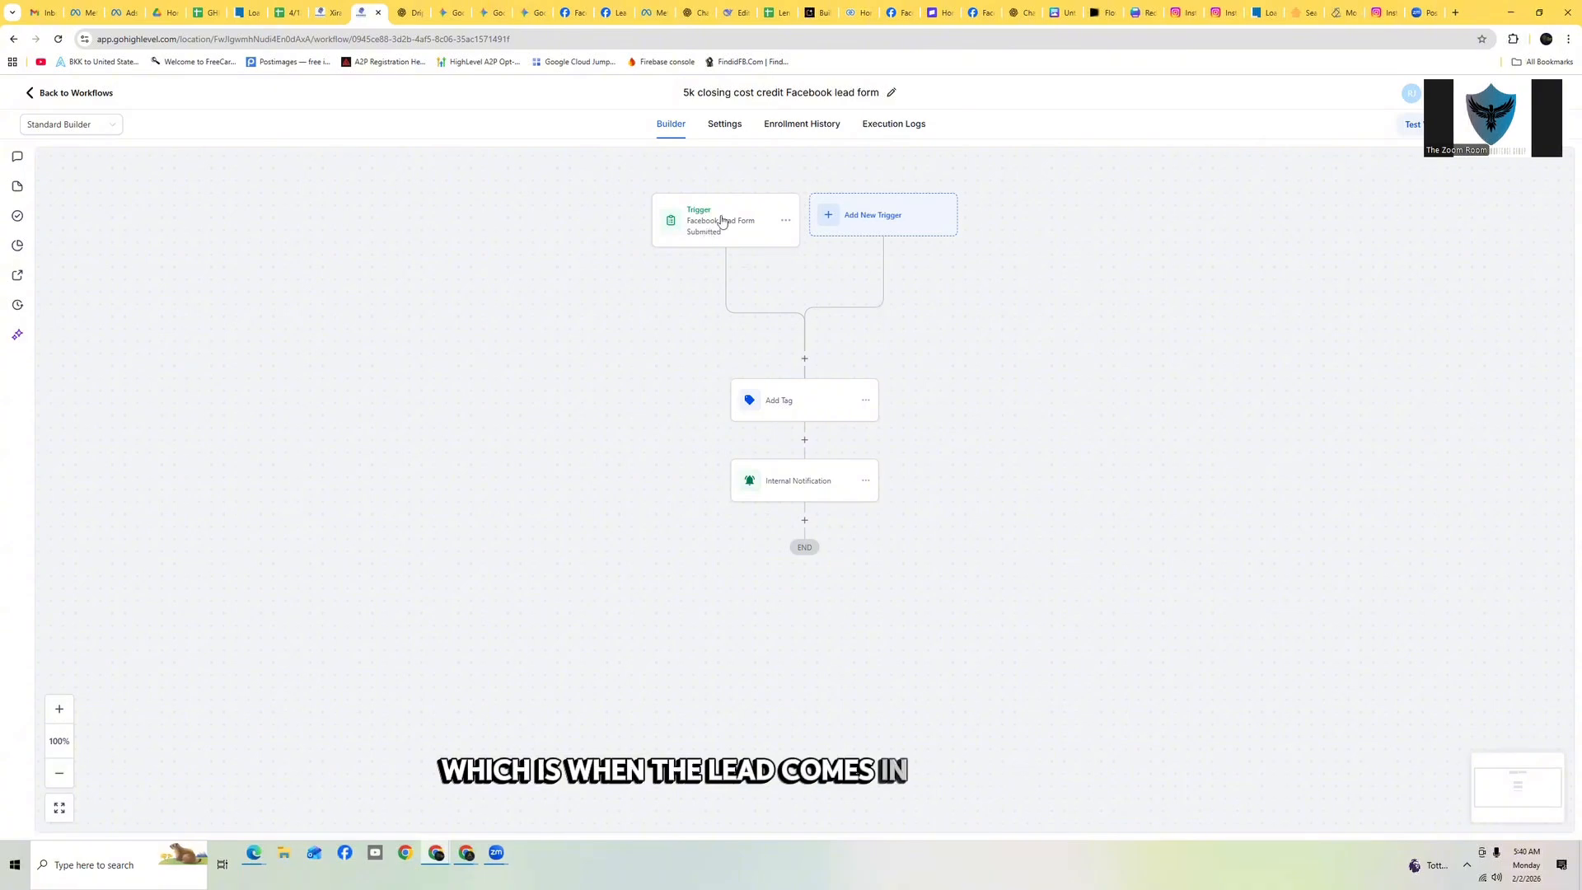
Rename the tag action to '5k closing cost fb ad Tag' and save it
left_click(809, 413)
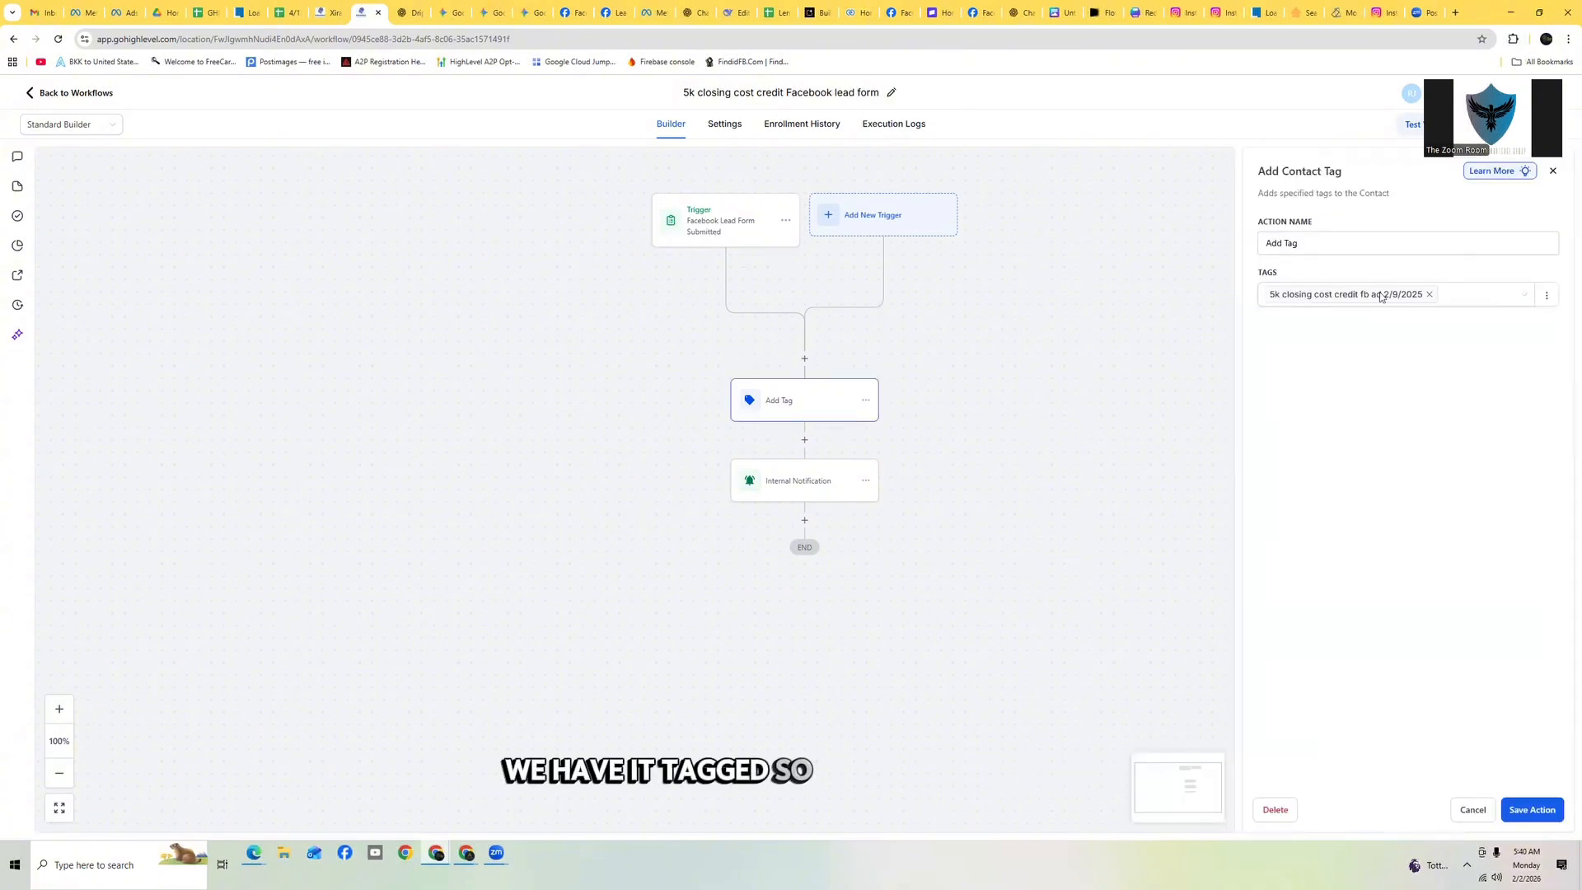
left_click(1368, 295)
triple_click(1361, 242)
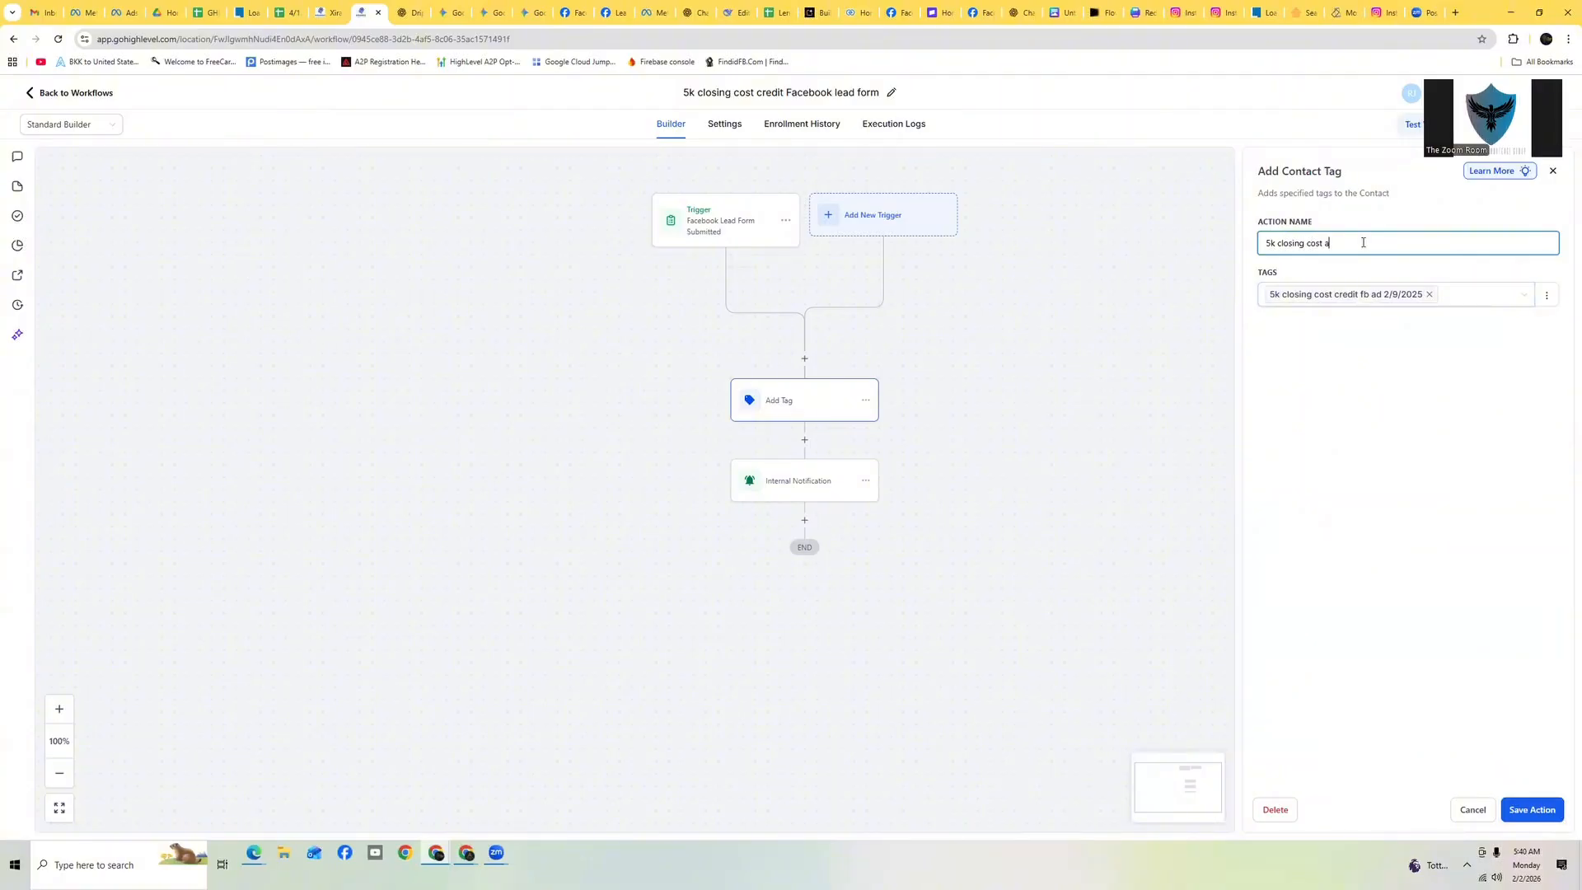
type("b ad Tag")
left_click(1523, 808)
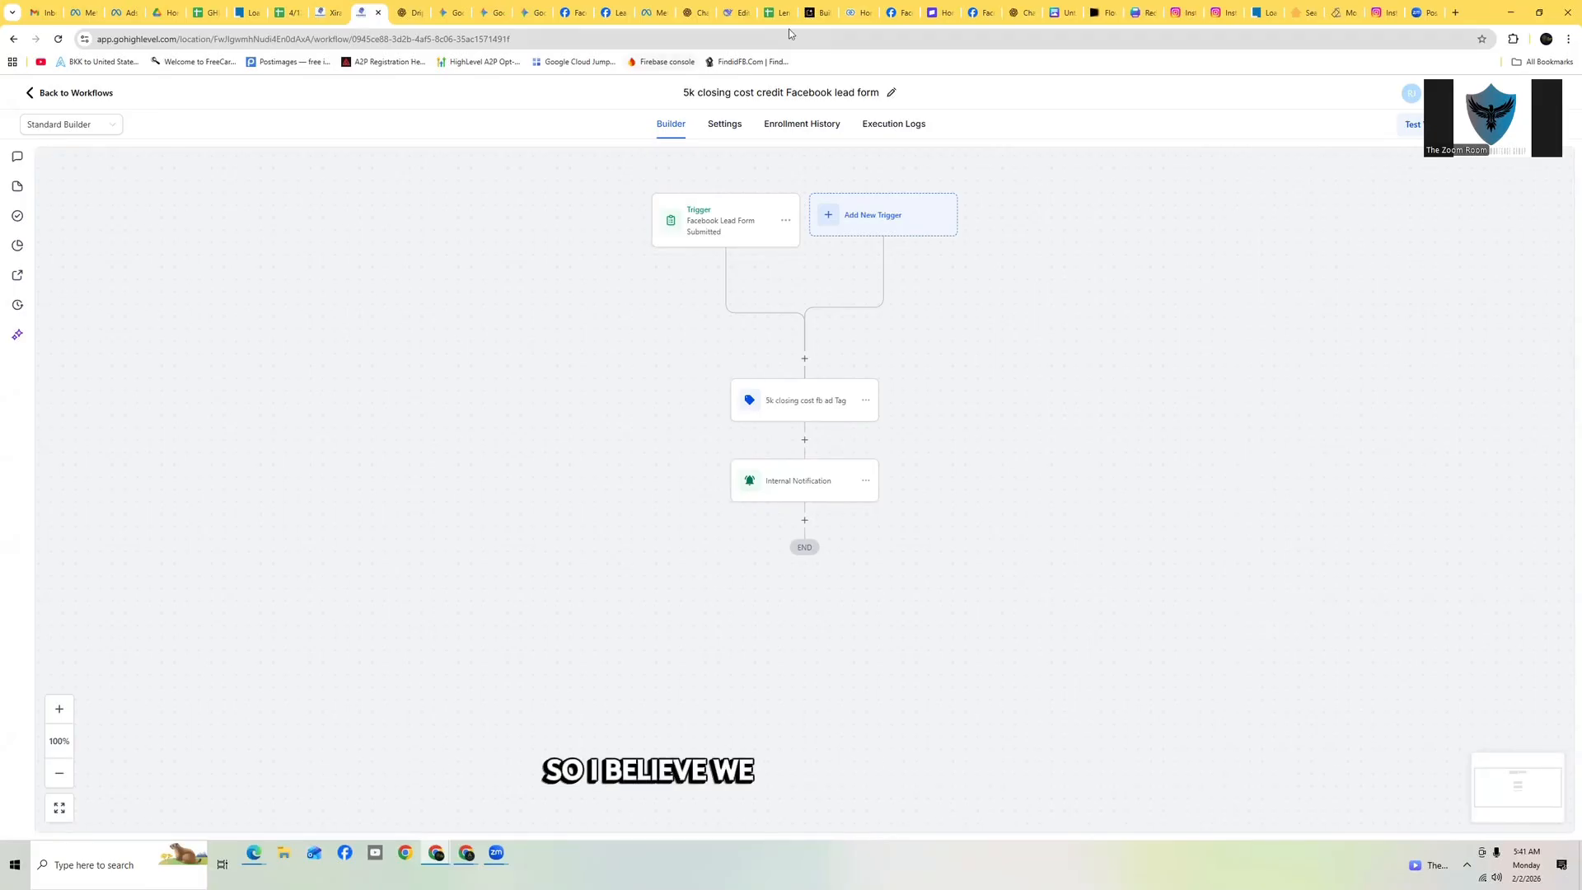
Switch to ChatGPT and look through the drip campaign chat for the SMS copy
left_click(1016, 19)
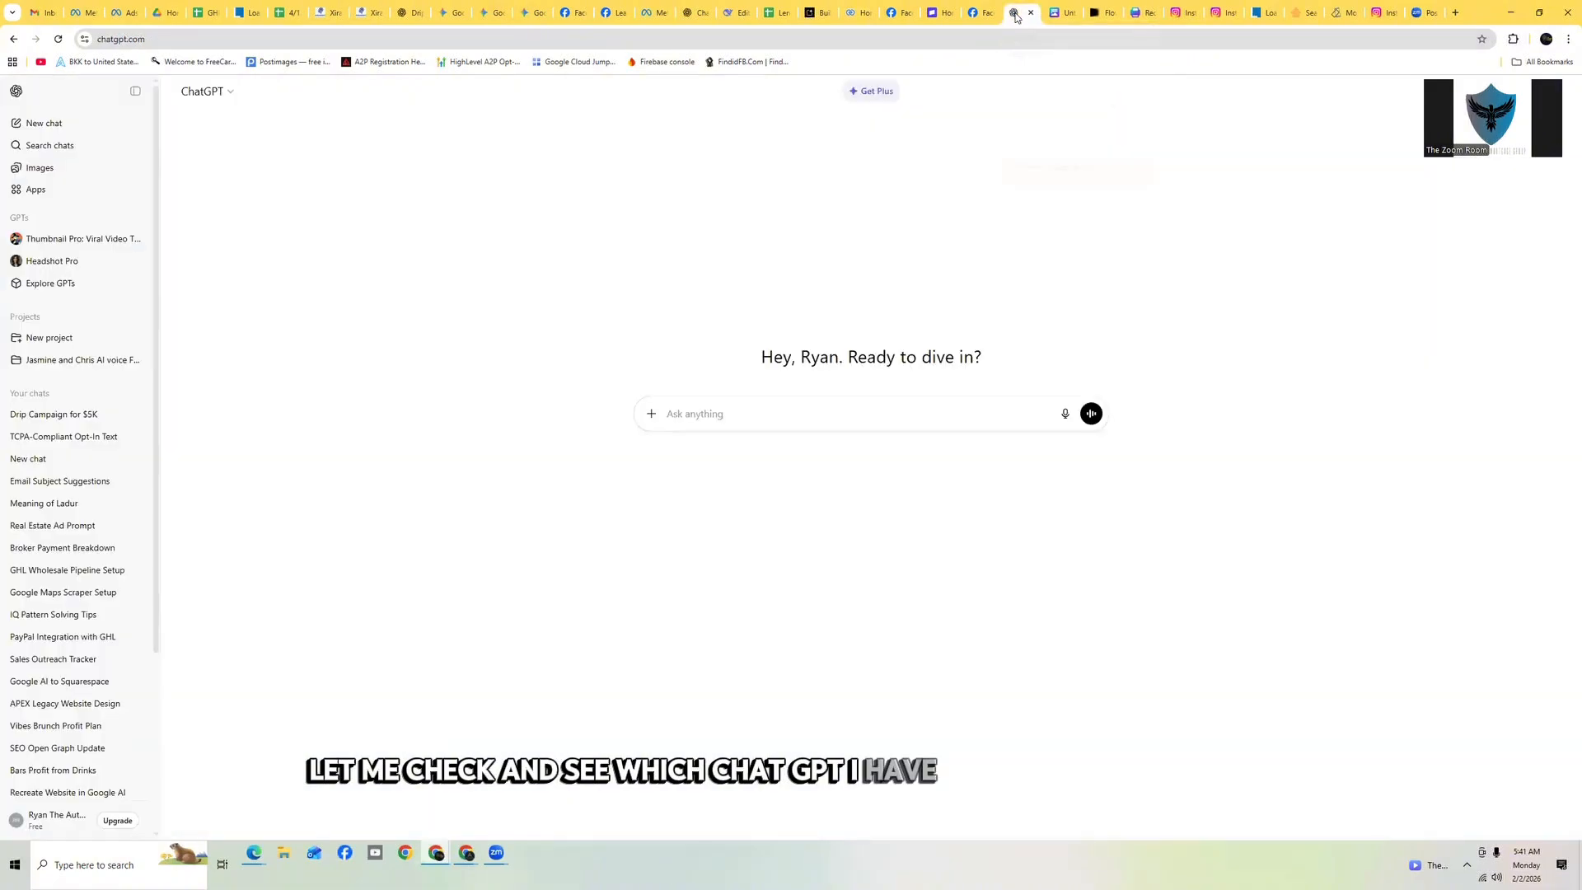
left_click(687, 18)
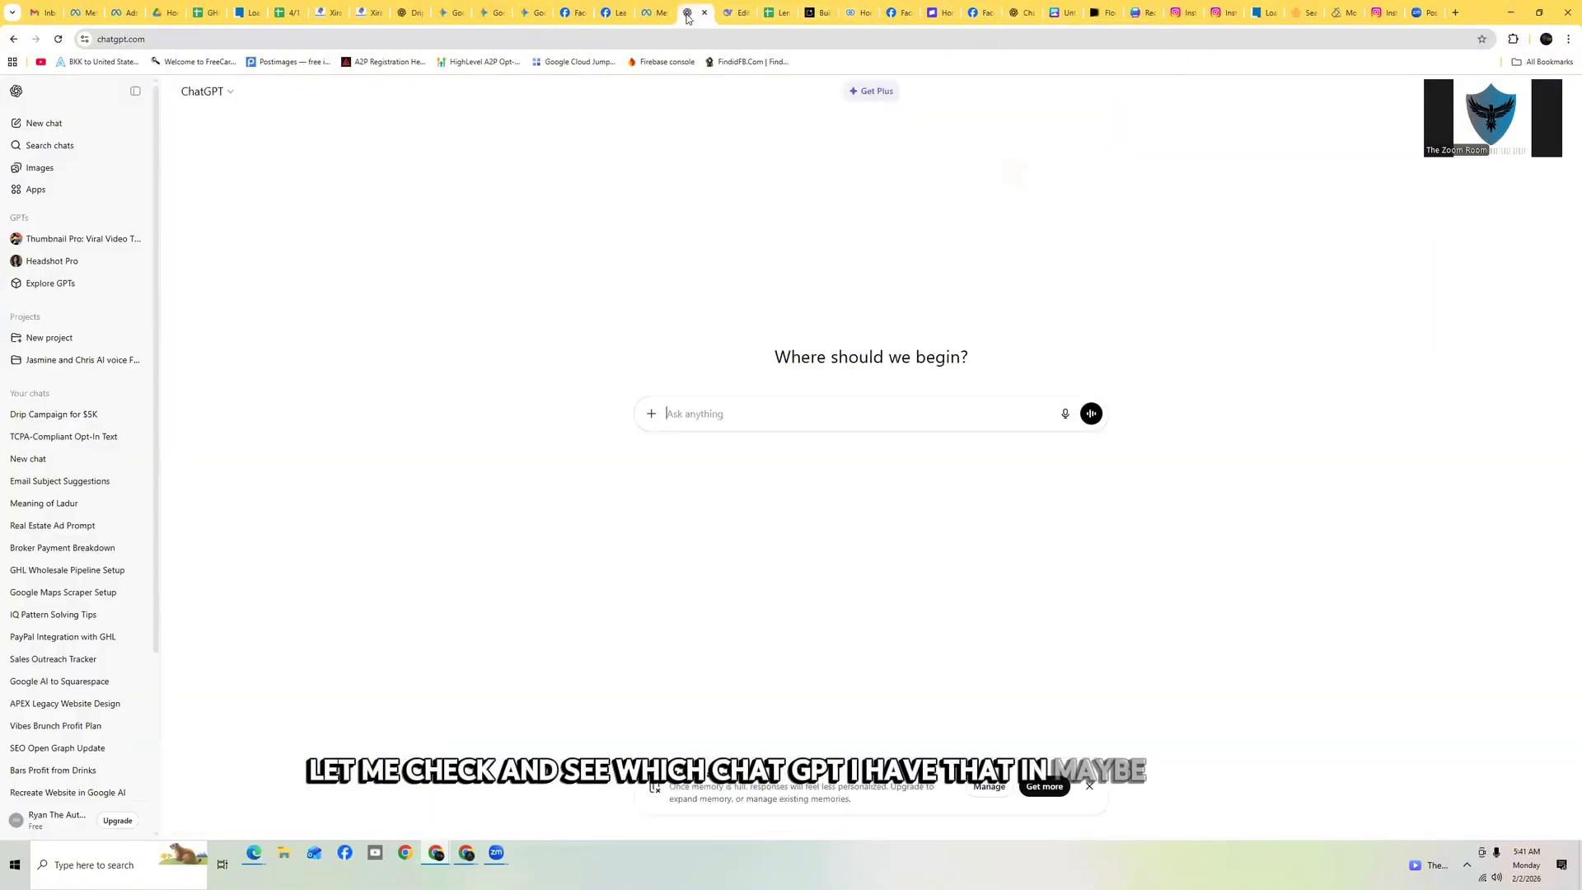
left_click(414, 17)
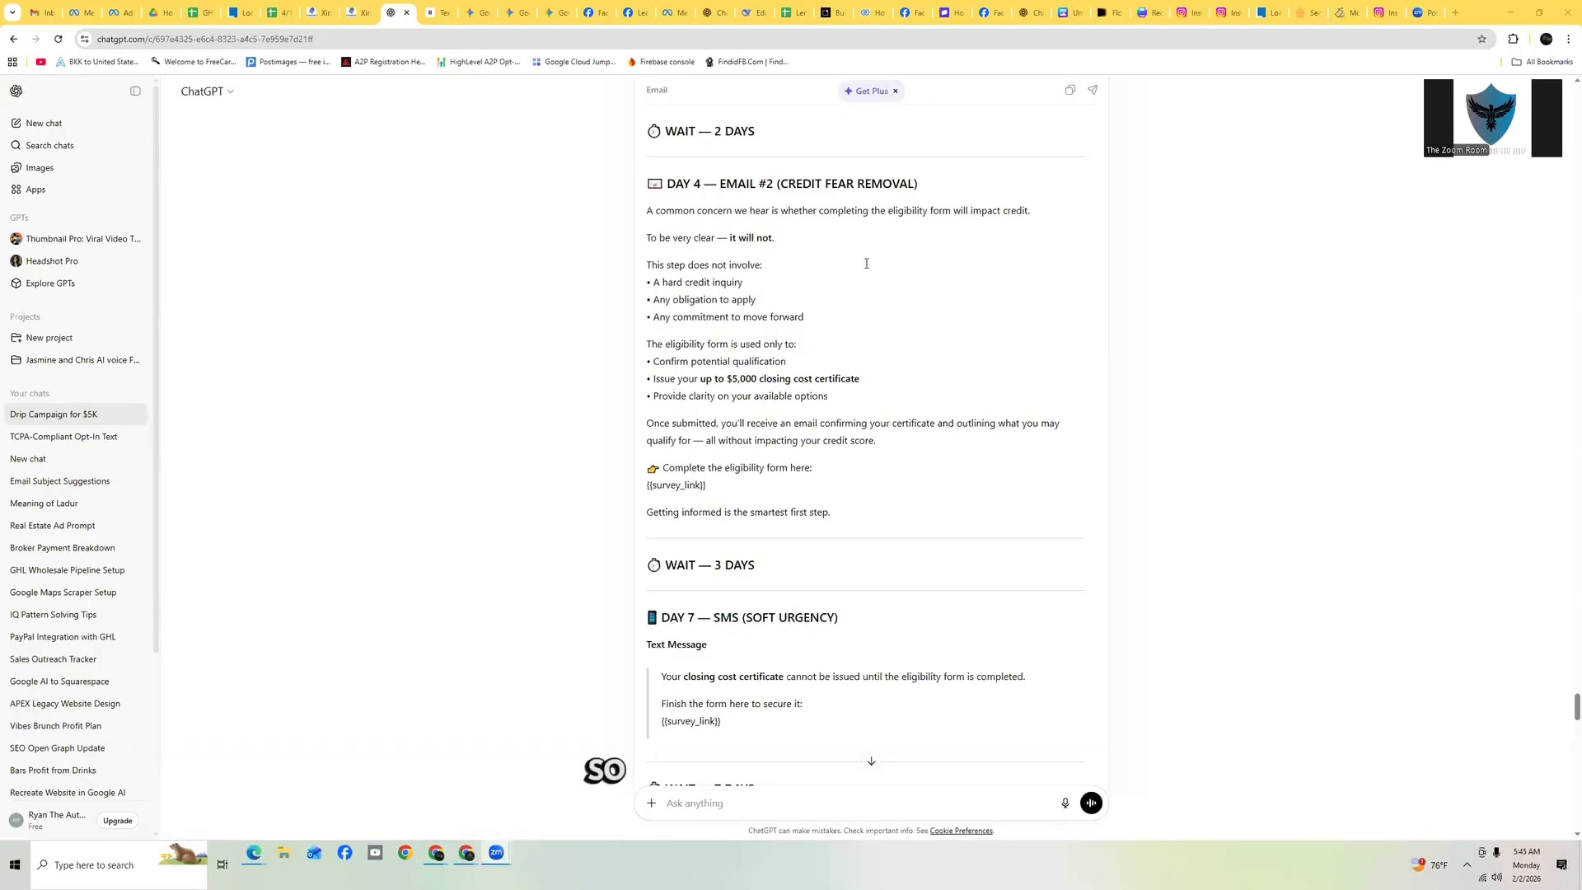
key("ctrl+shift+Tab")
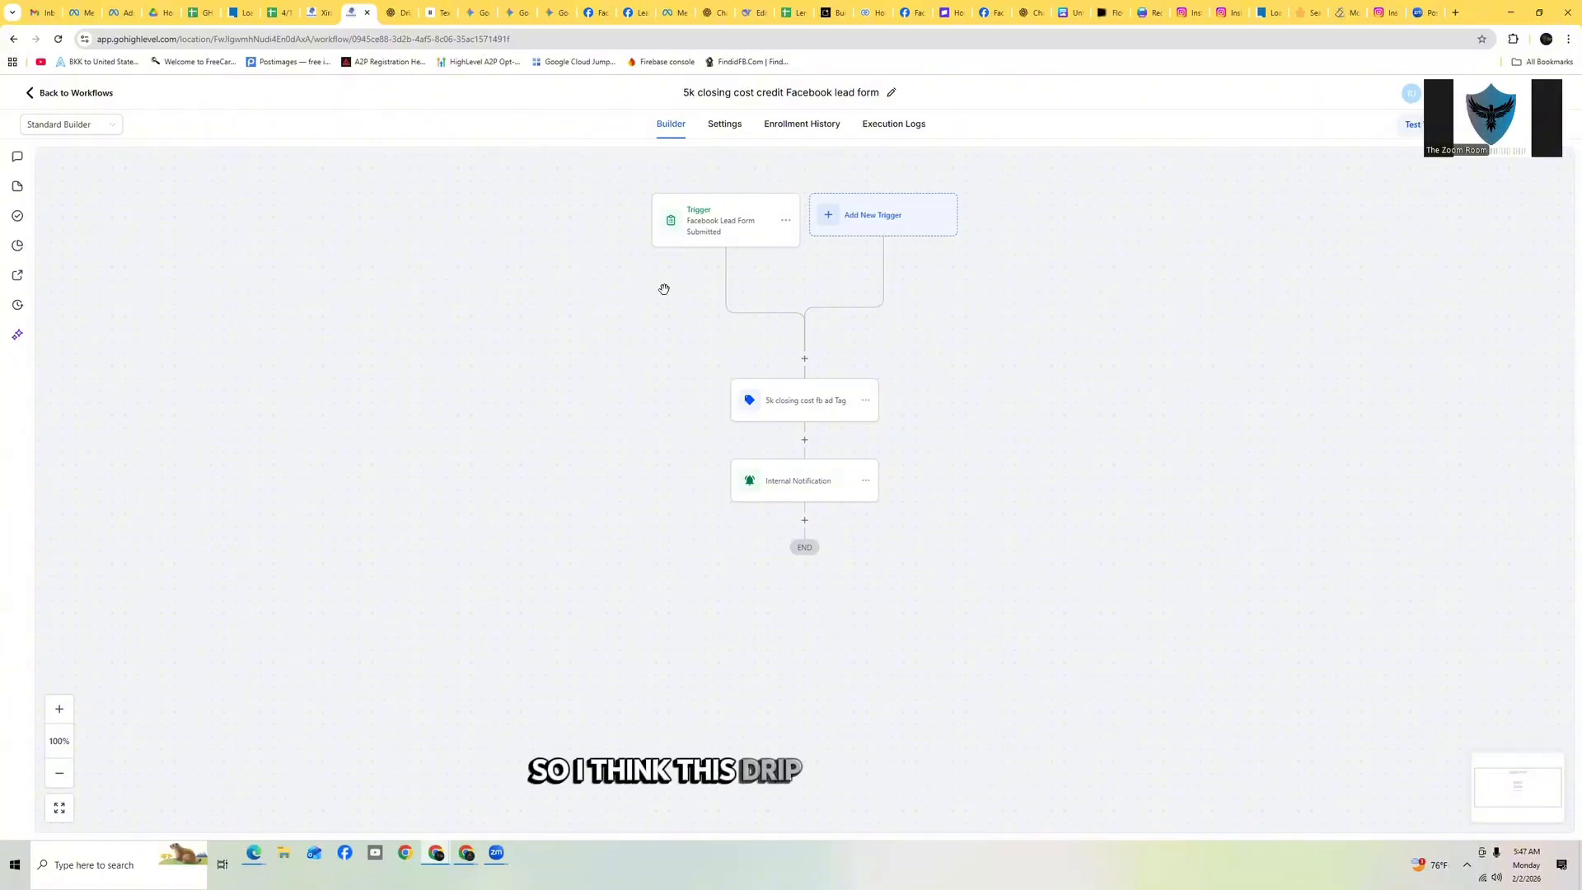
left_click(393, 13)
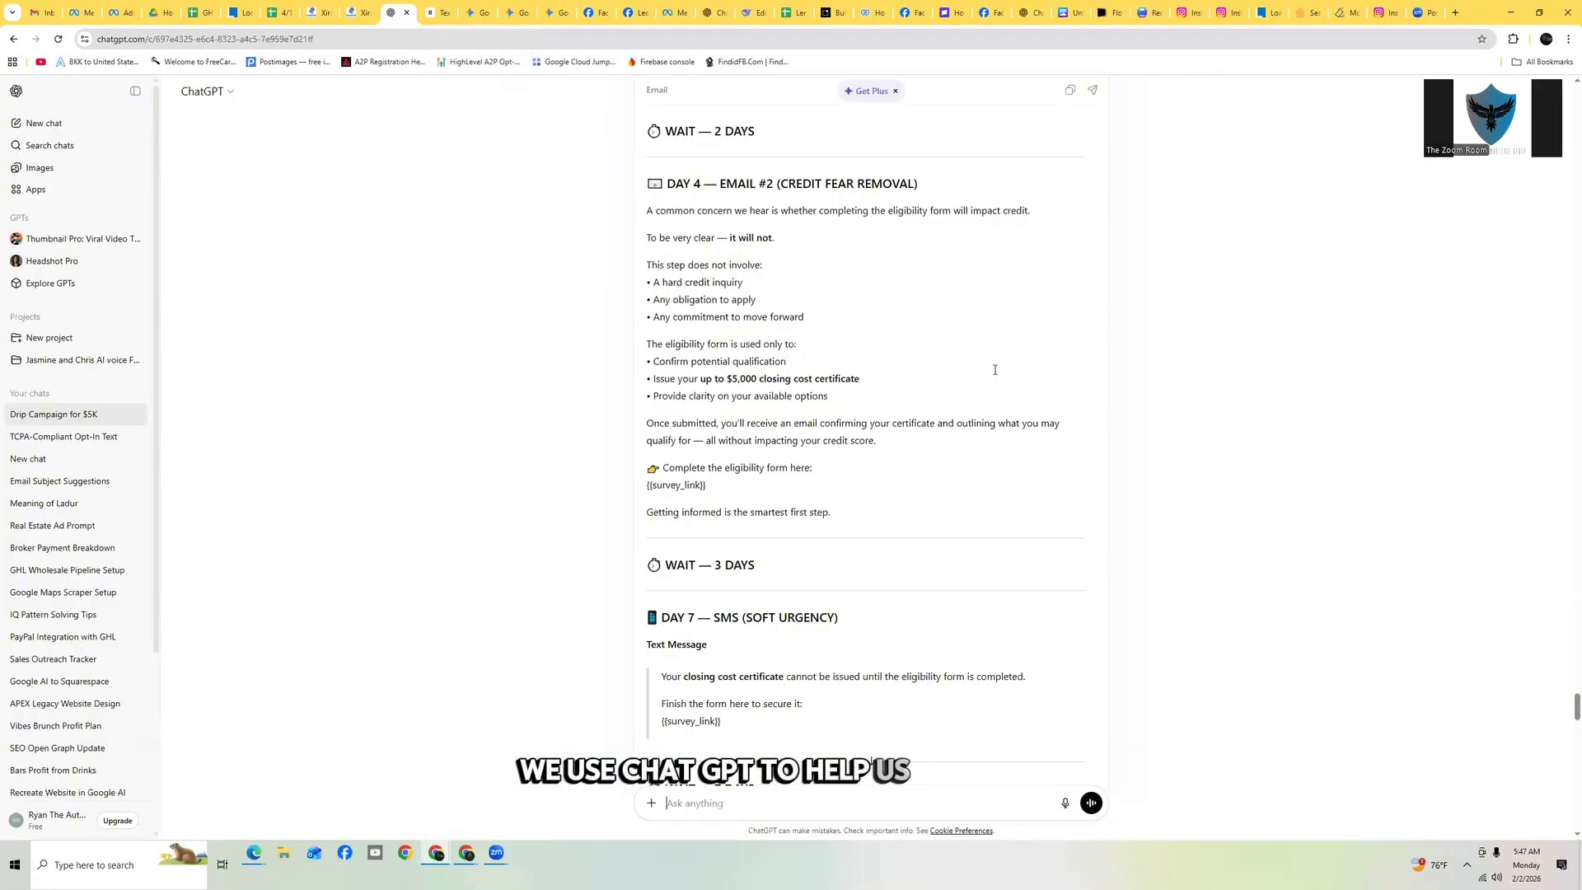
scroll(938, 317, "up", 20)
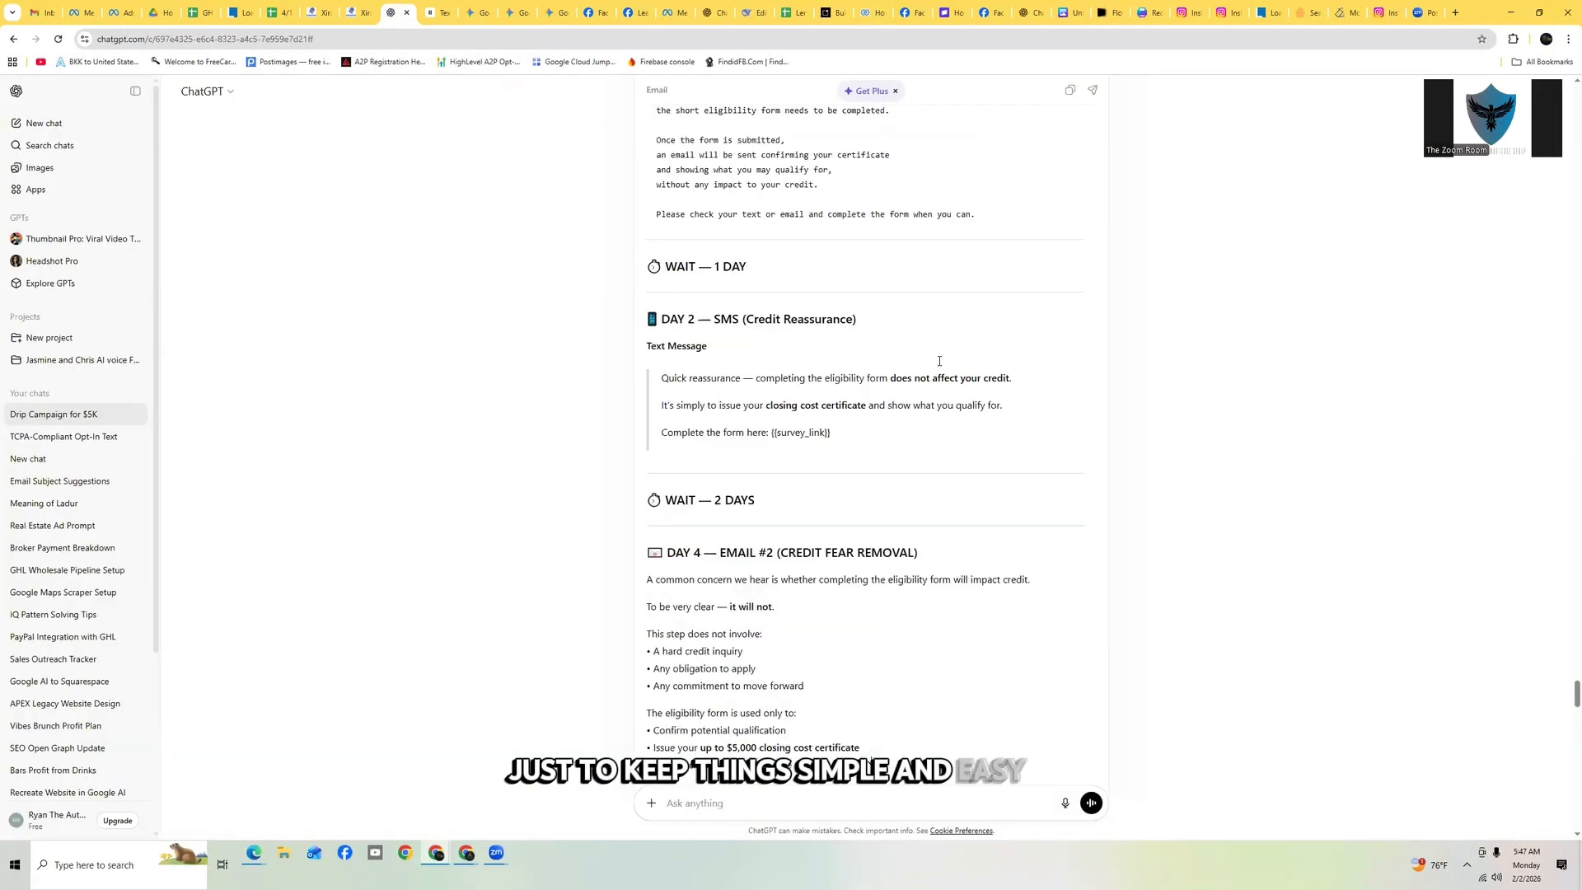
scroll(941, 365, "up", 4)
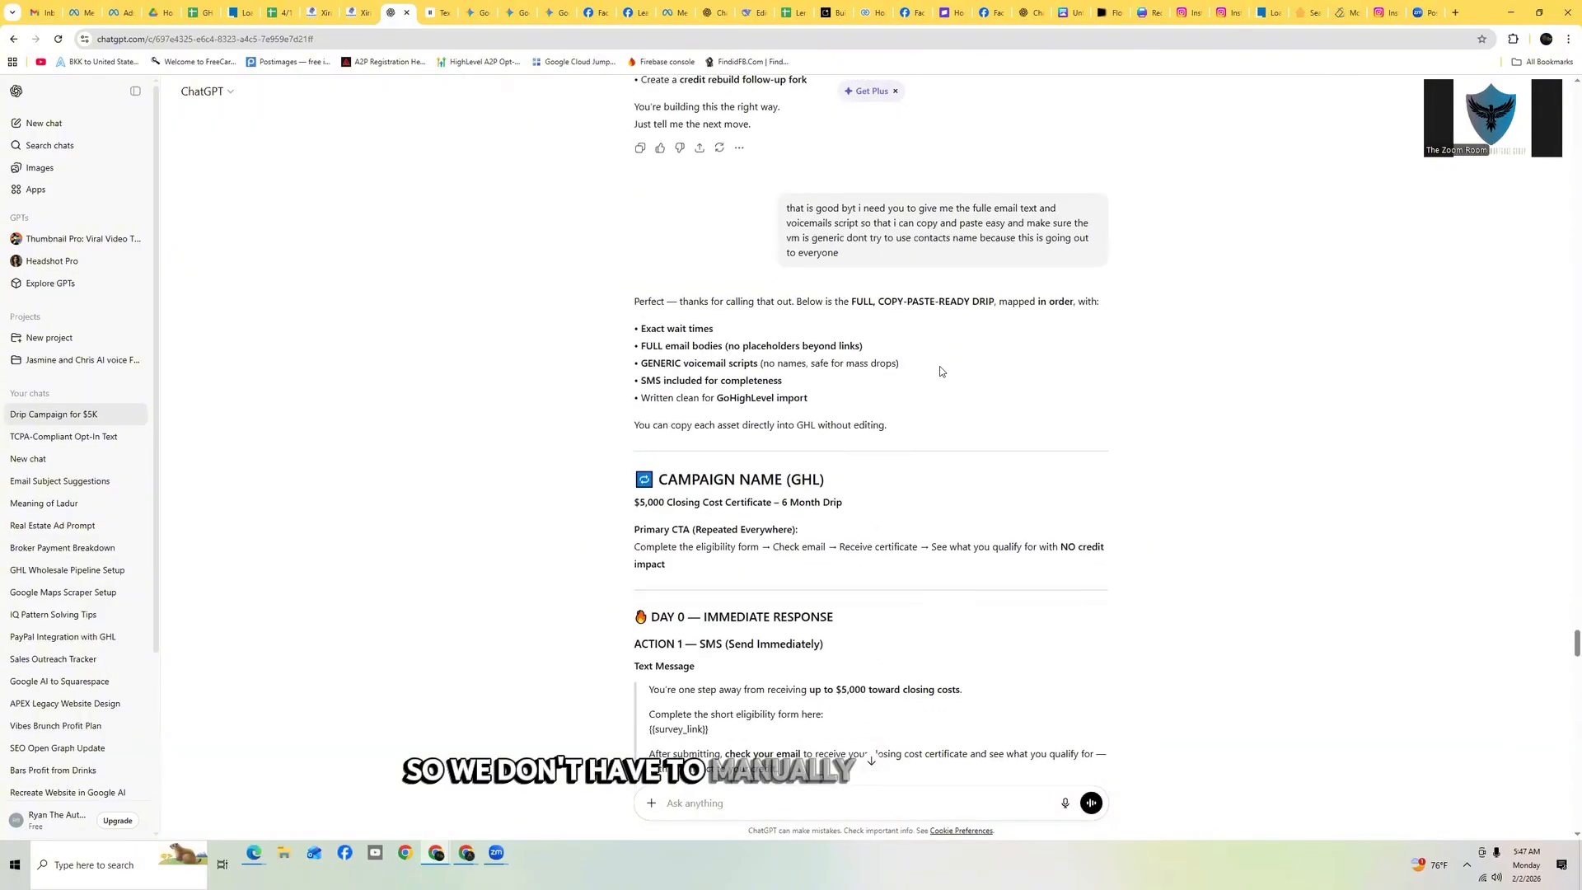
scroll(939, 366, "down", 4)
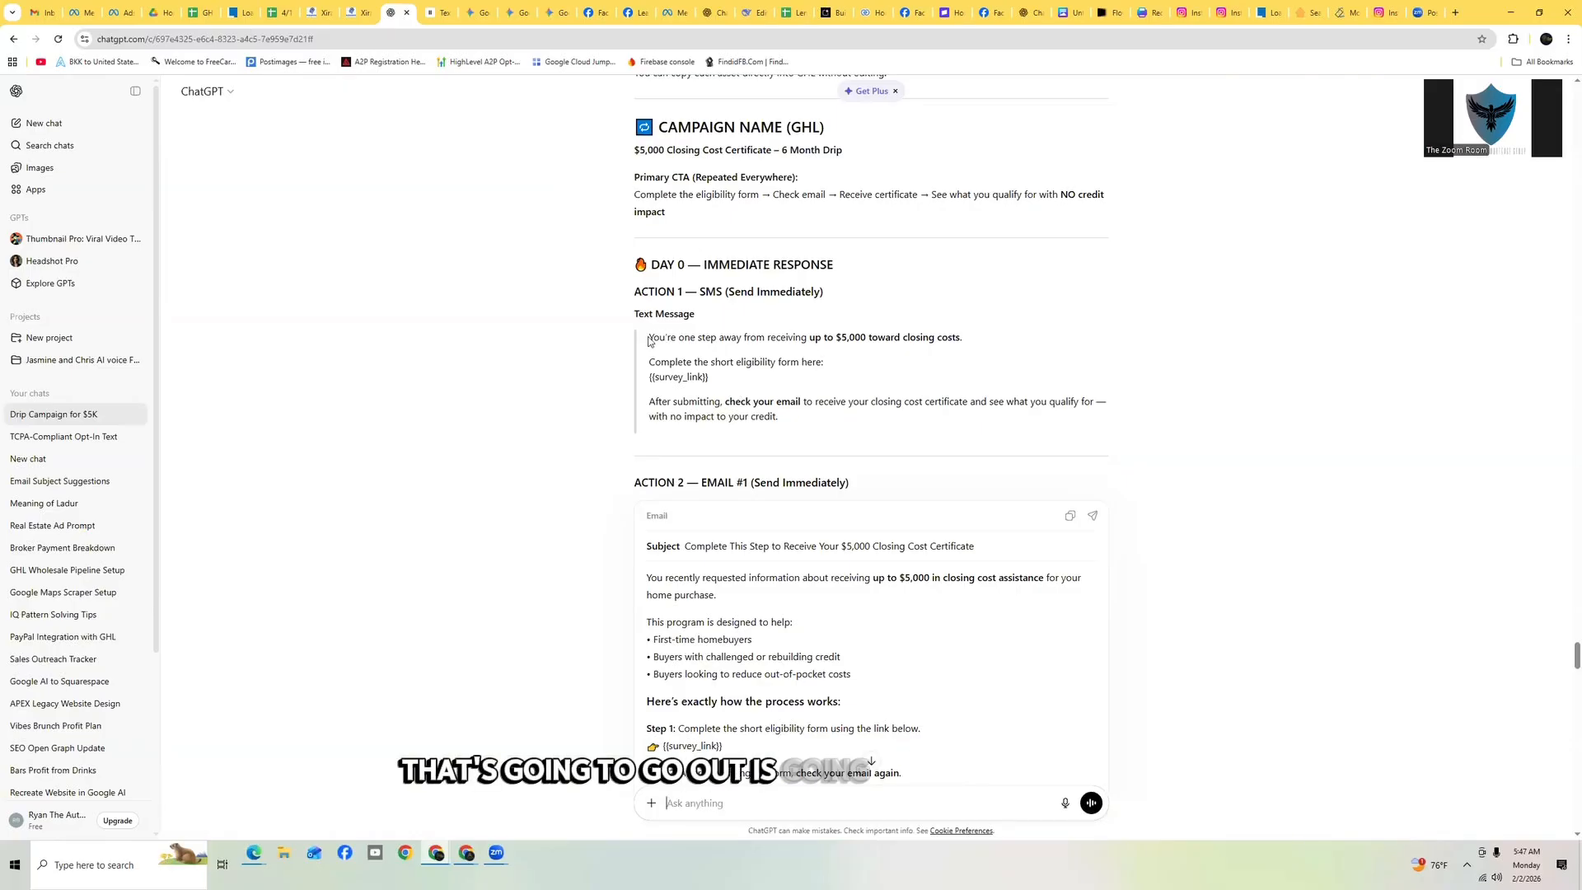
Copy the Day 0 immediate-response SMS text from the ChatGPT drip campaign
left_click_drag(648, 338, 995, 423)
key("ctrl+c")
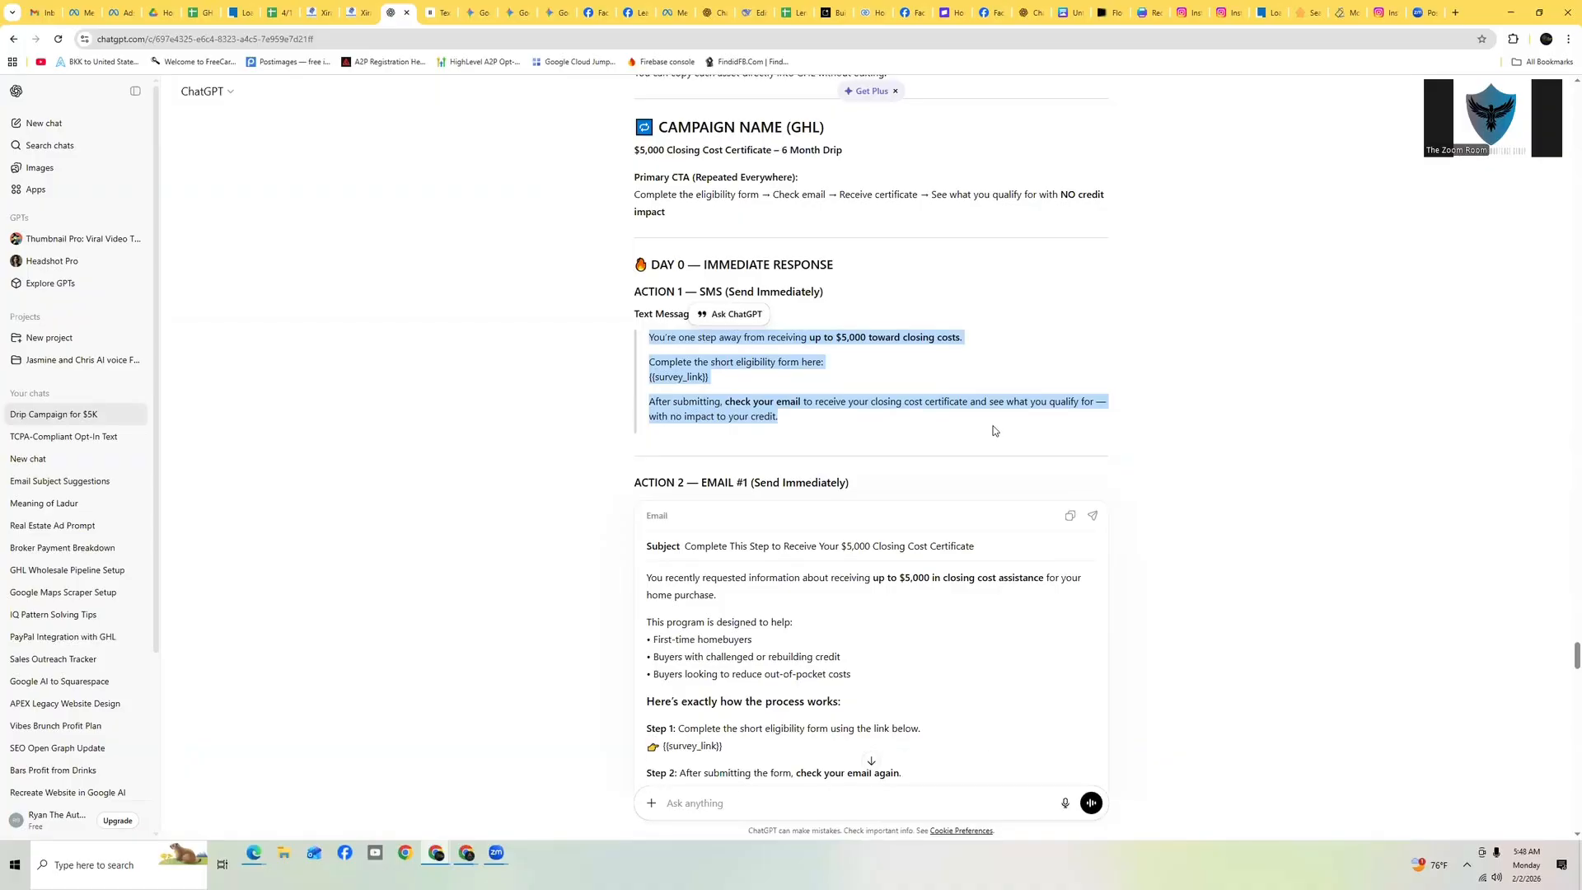
right_click(684, 369)
left_click(714, 384)
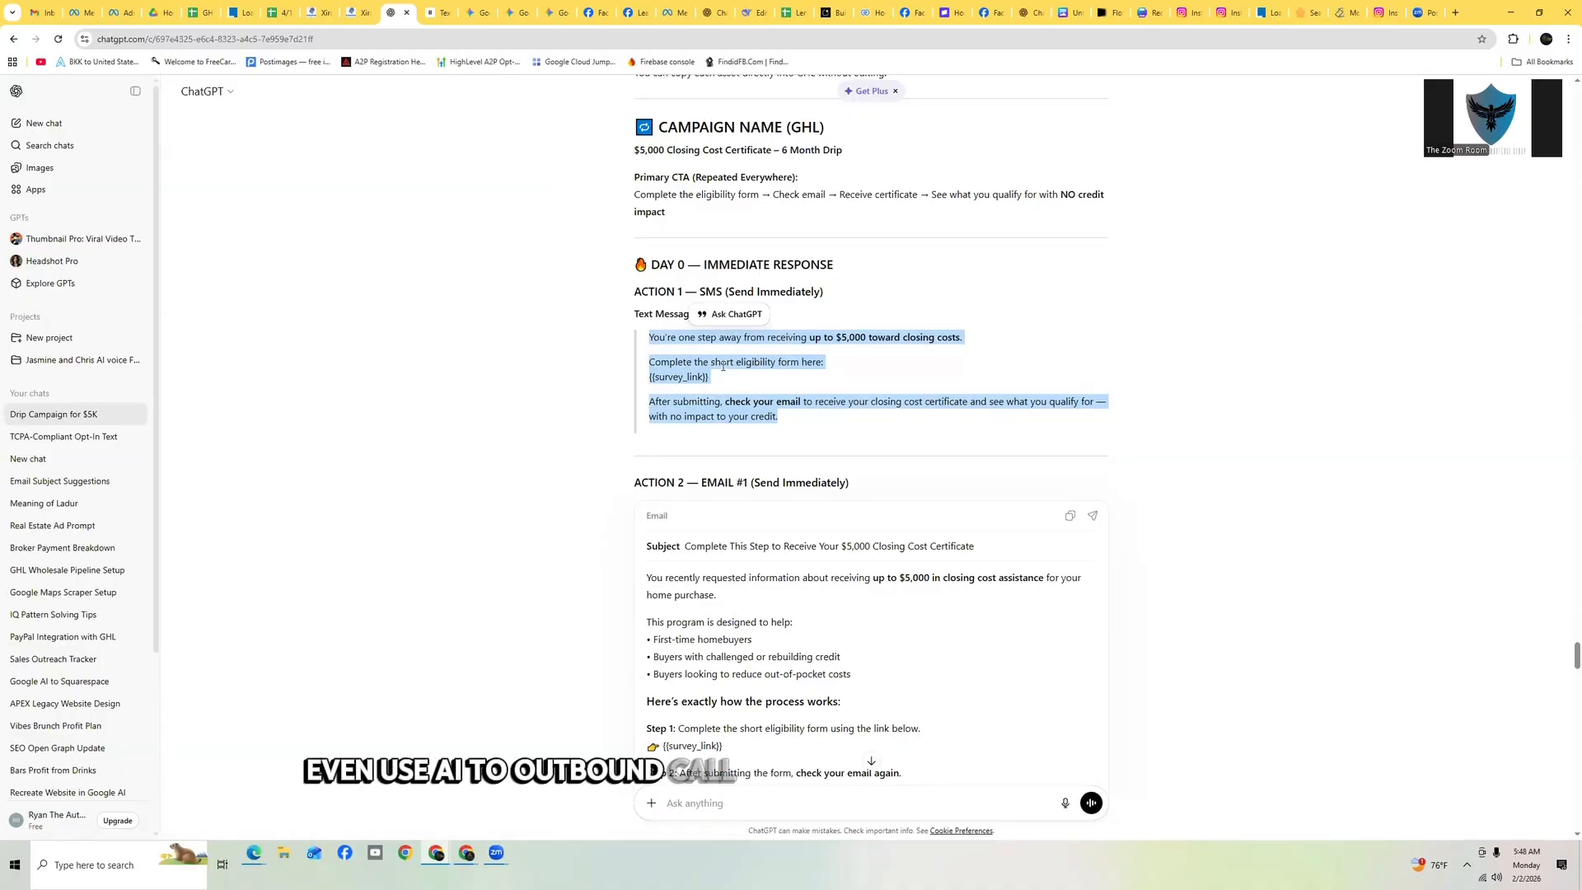
right_click(669, 343)
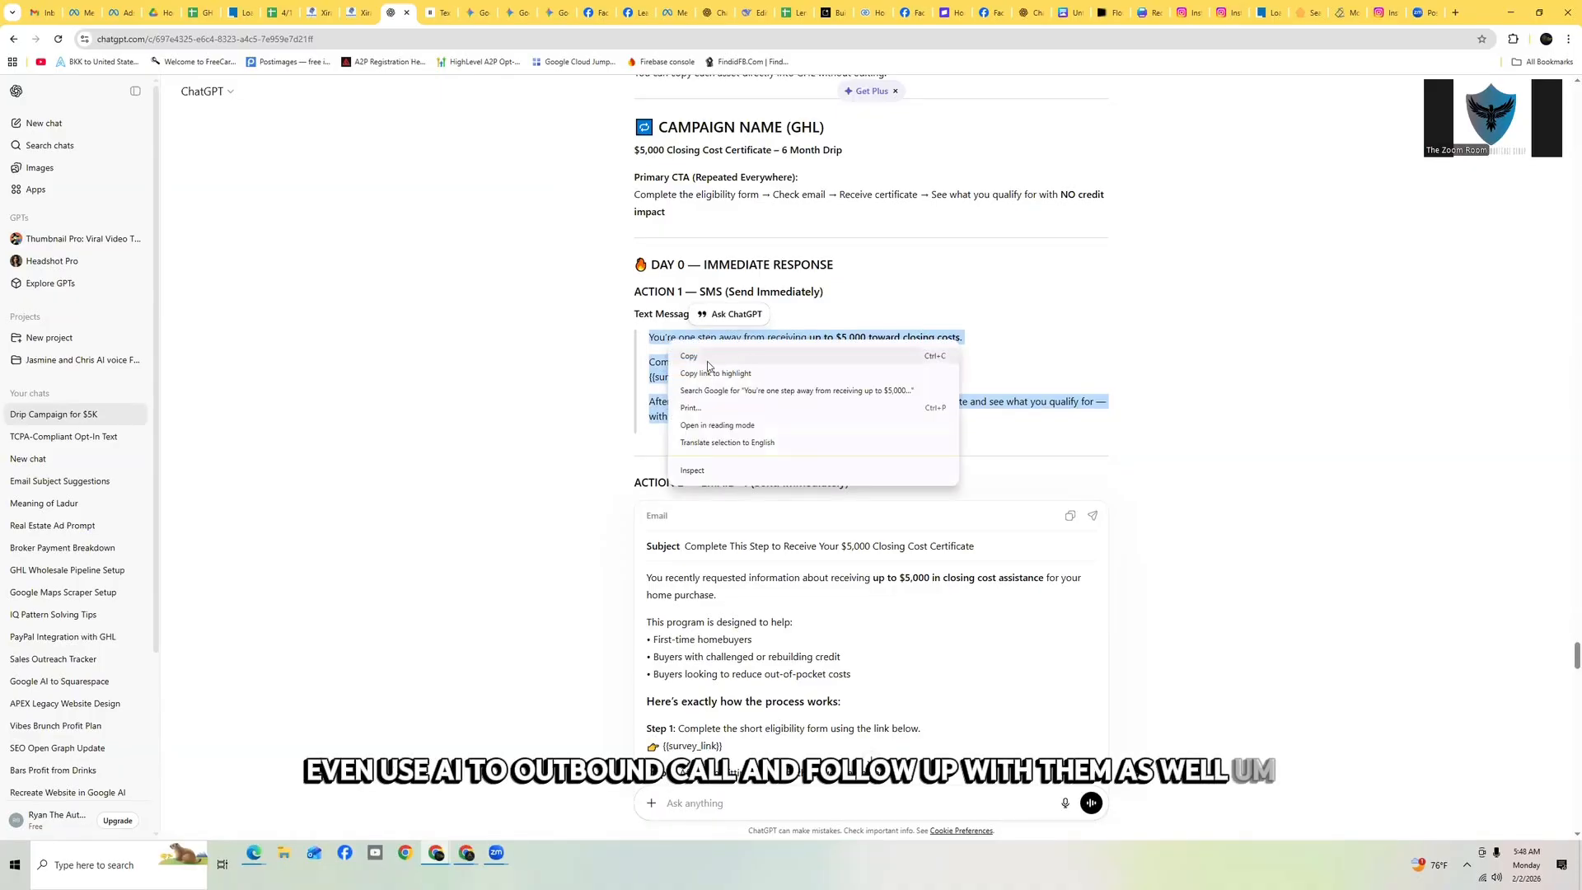
left_click(733, 358)
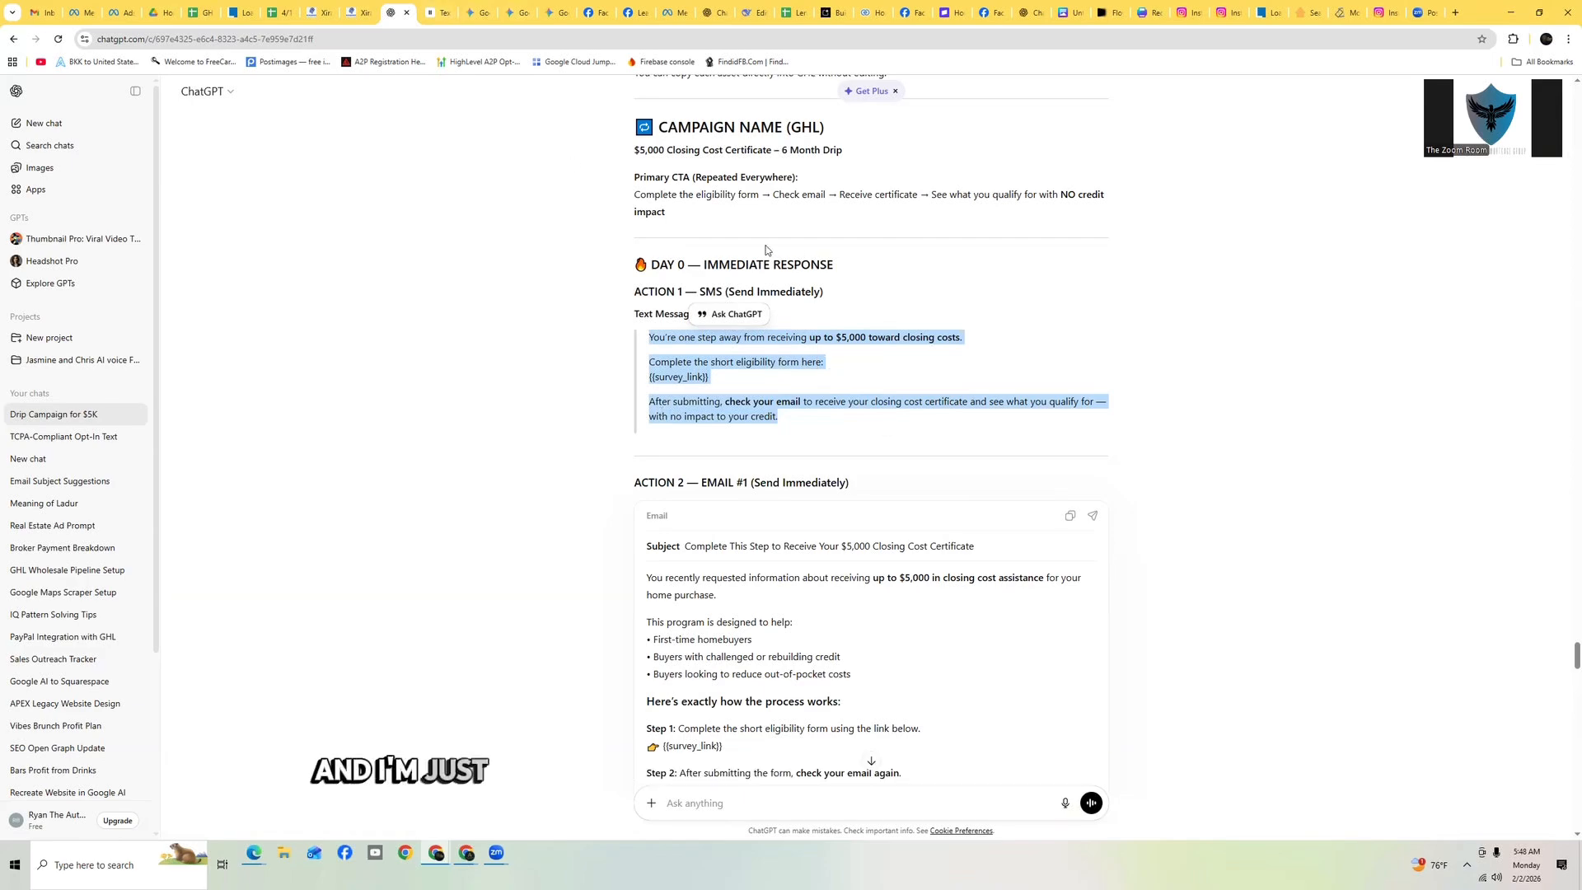
Add a Send SMS action after the internal notification and paste the copied text as its message
left_click(353, 13)
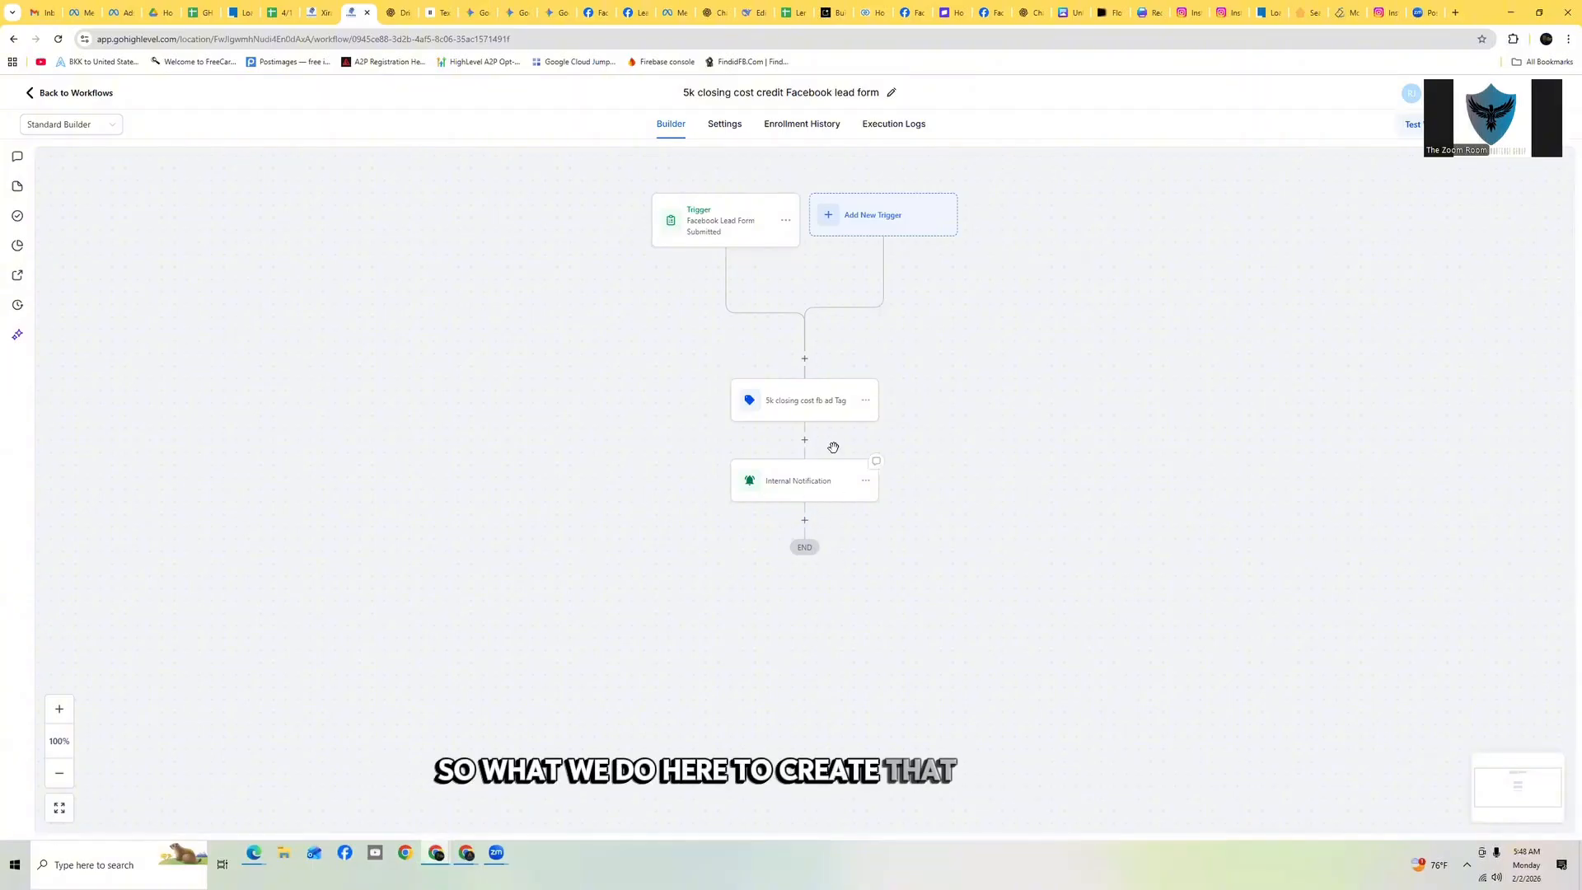
left_click(805, 519)
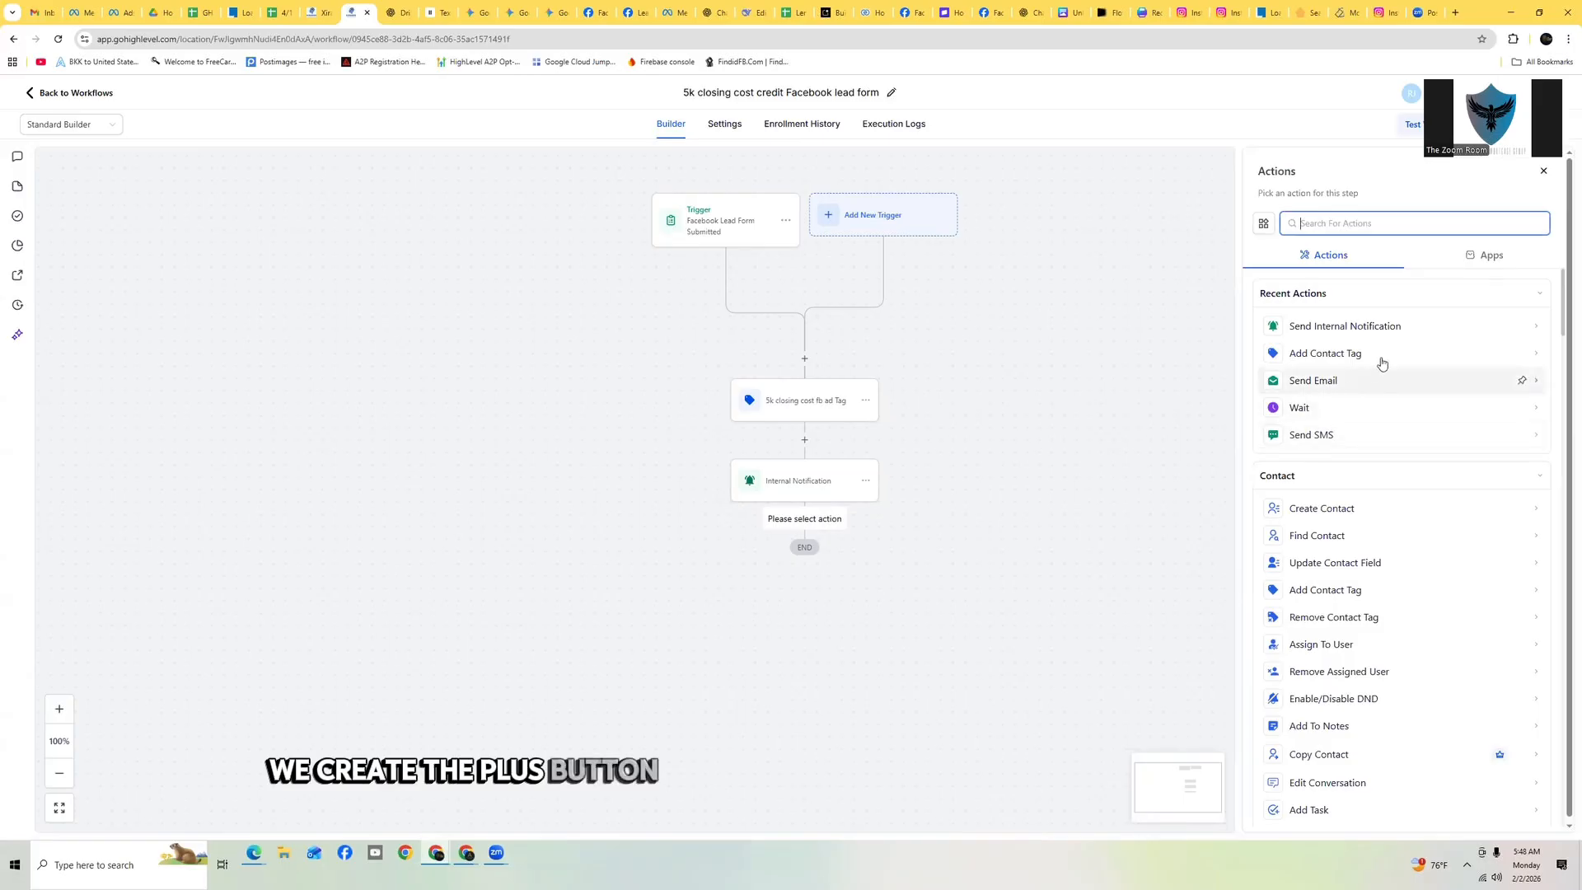
left_click(1319, 437)
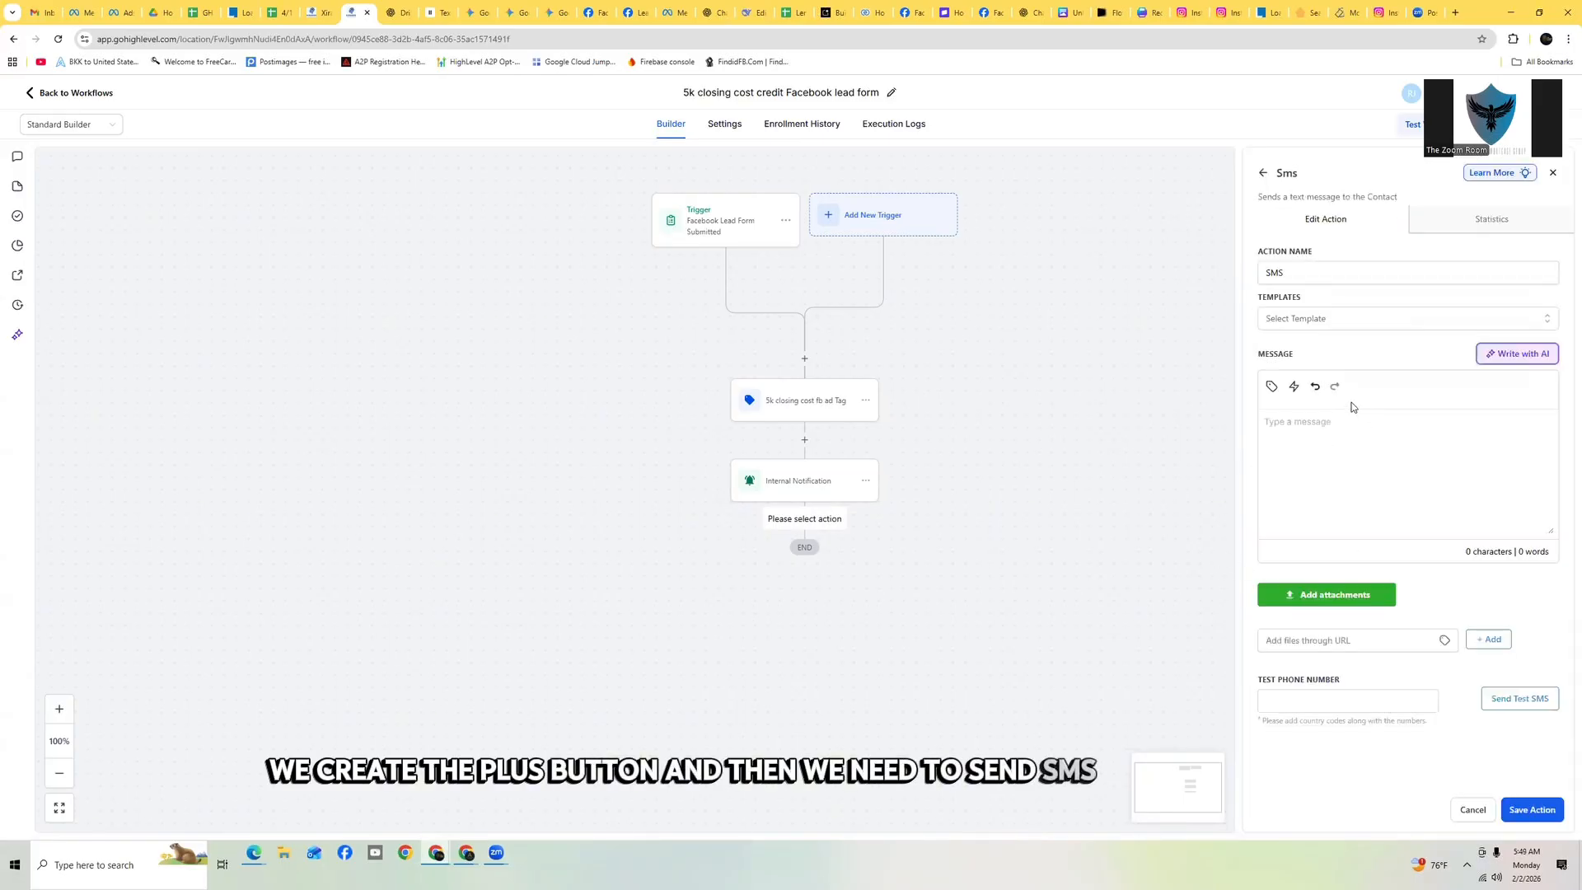
left_click(1289, 422)
key("ctrl+v")
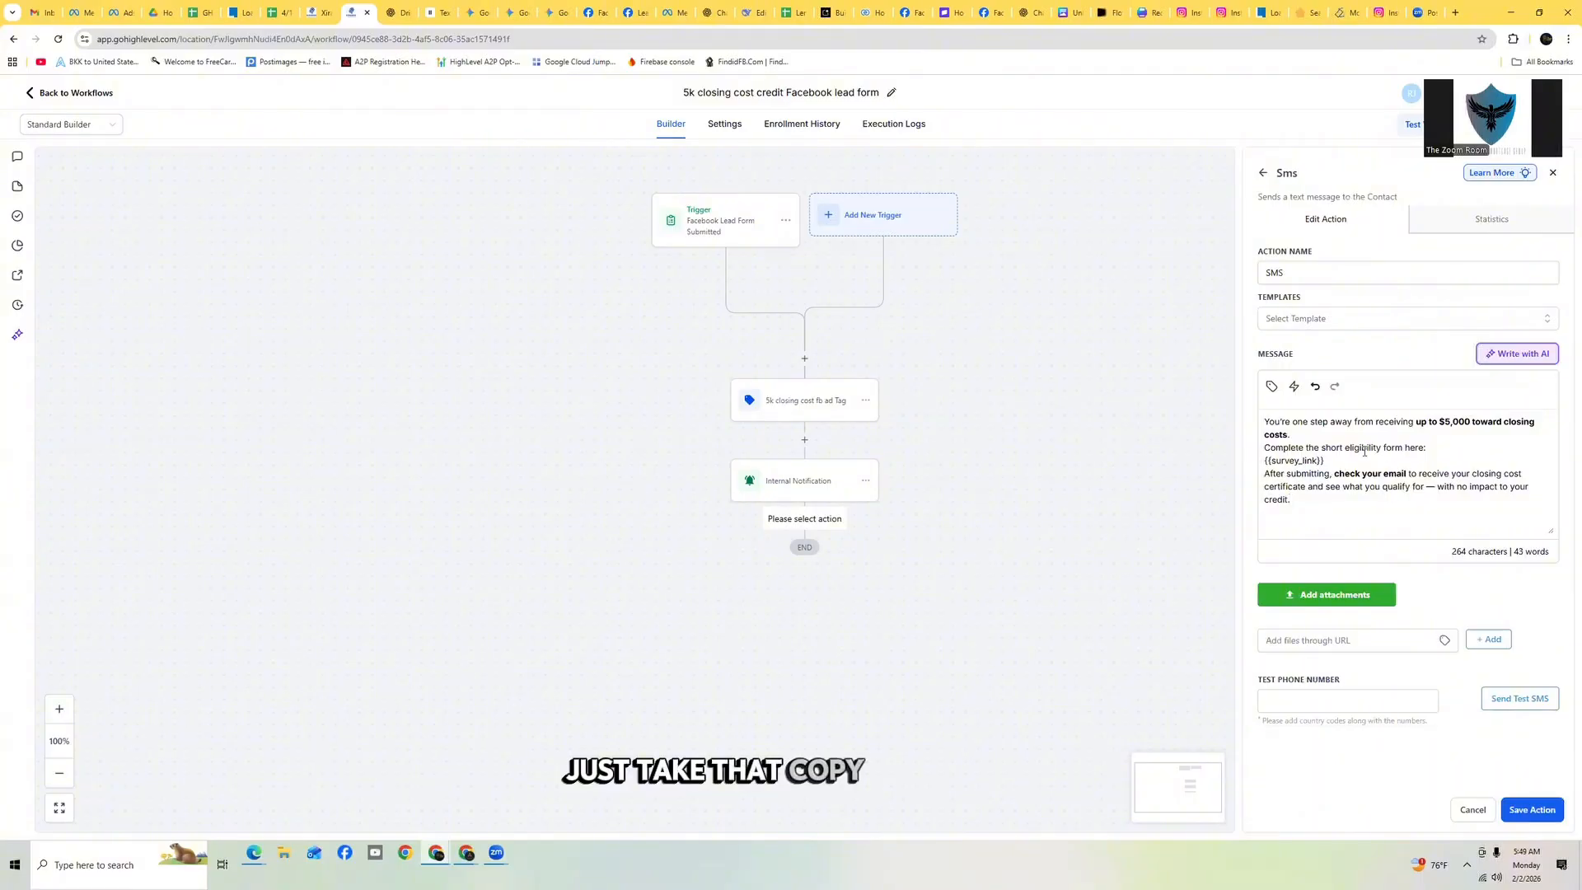
Select the {{survey_link}} placeholder in the SMS message and open the trigger links list without choosing one
triple_click(1290, 462)
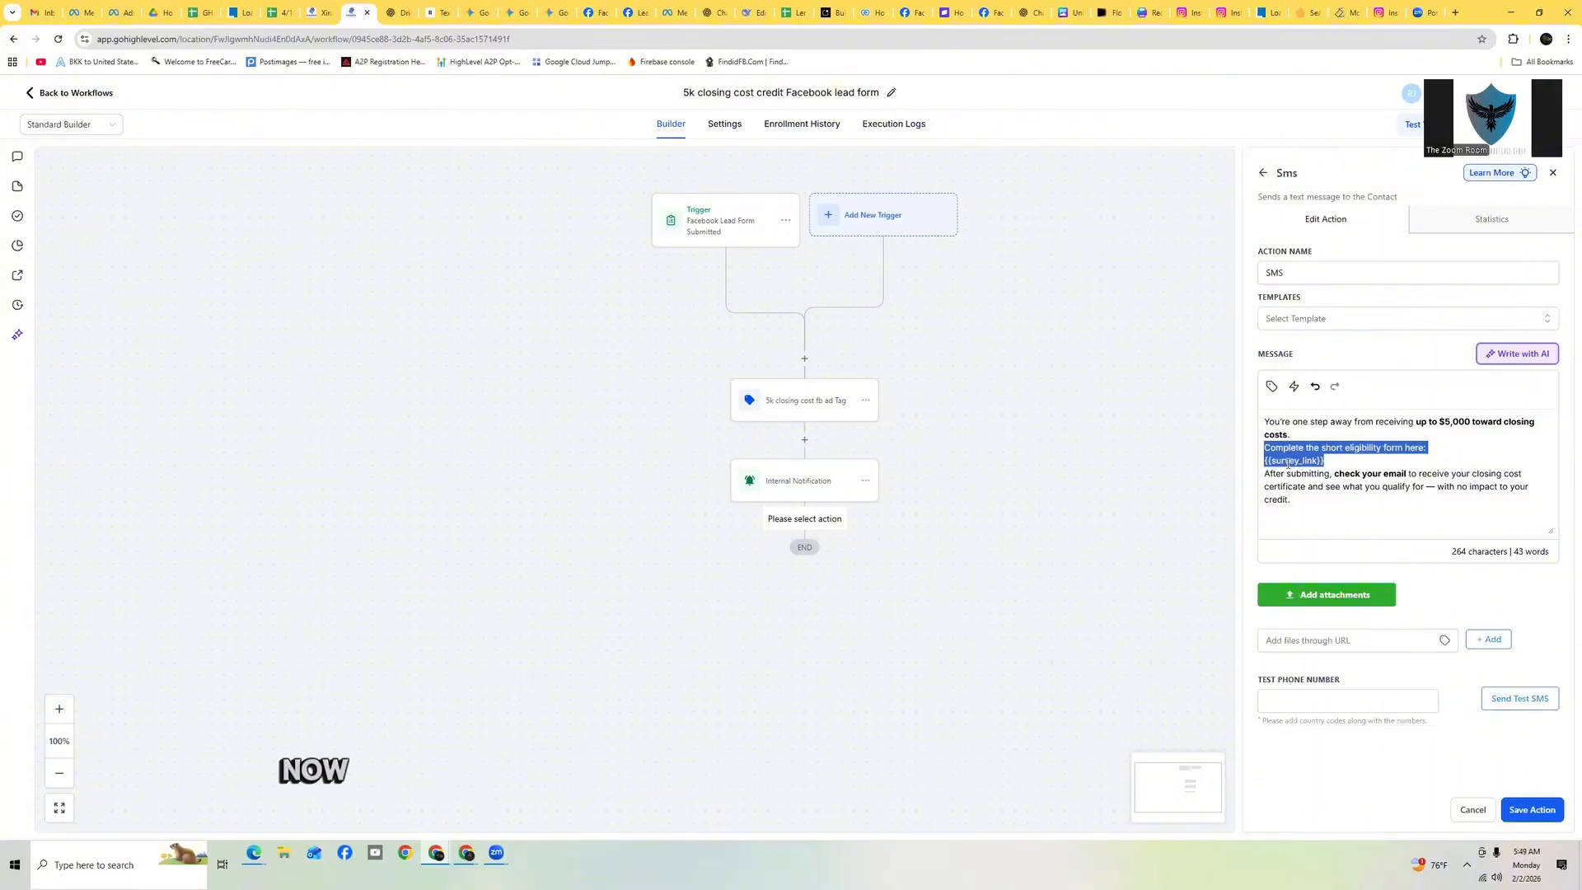
left_click(1330, 462)
left_click_drag(1284, 461, 1265, 461)
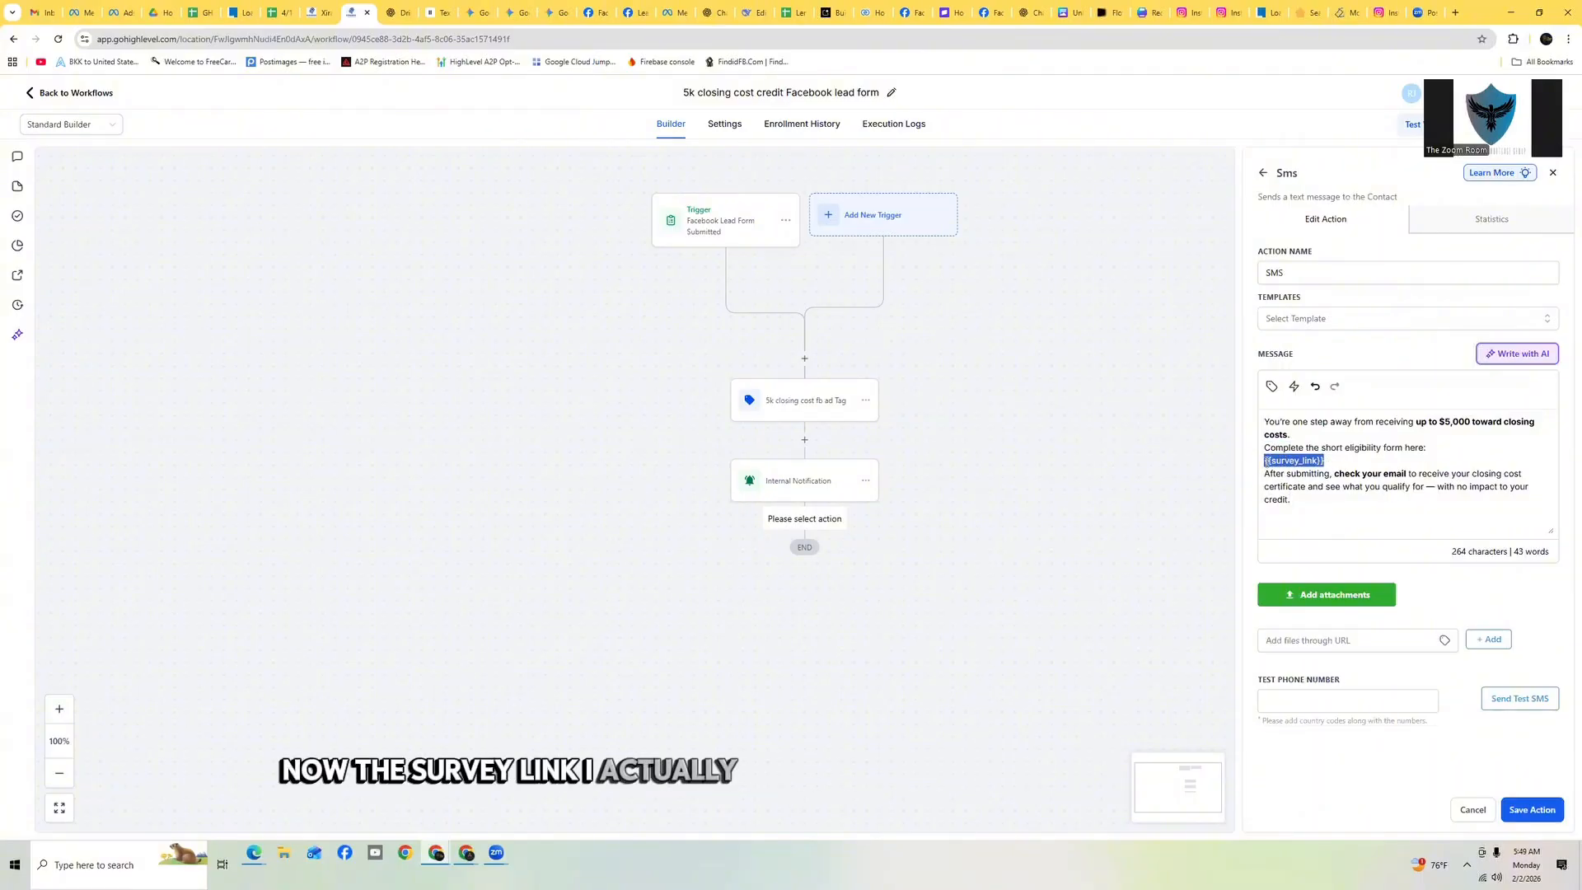
left_click(1291, 387)
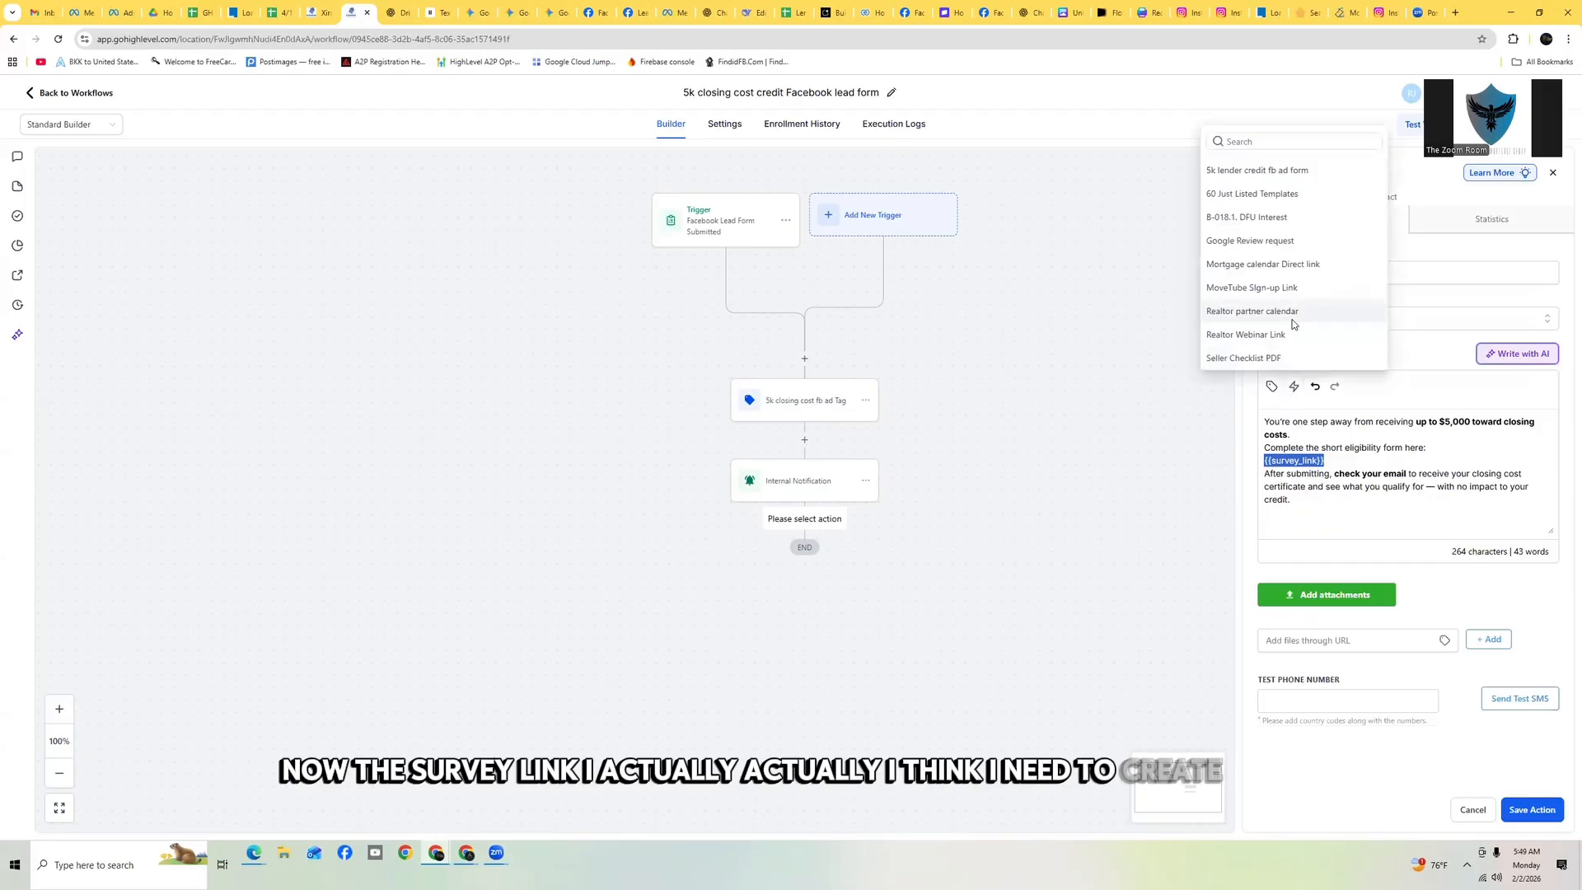
left_click(1204, 447)
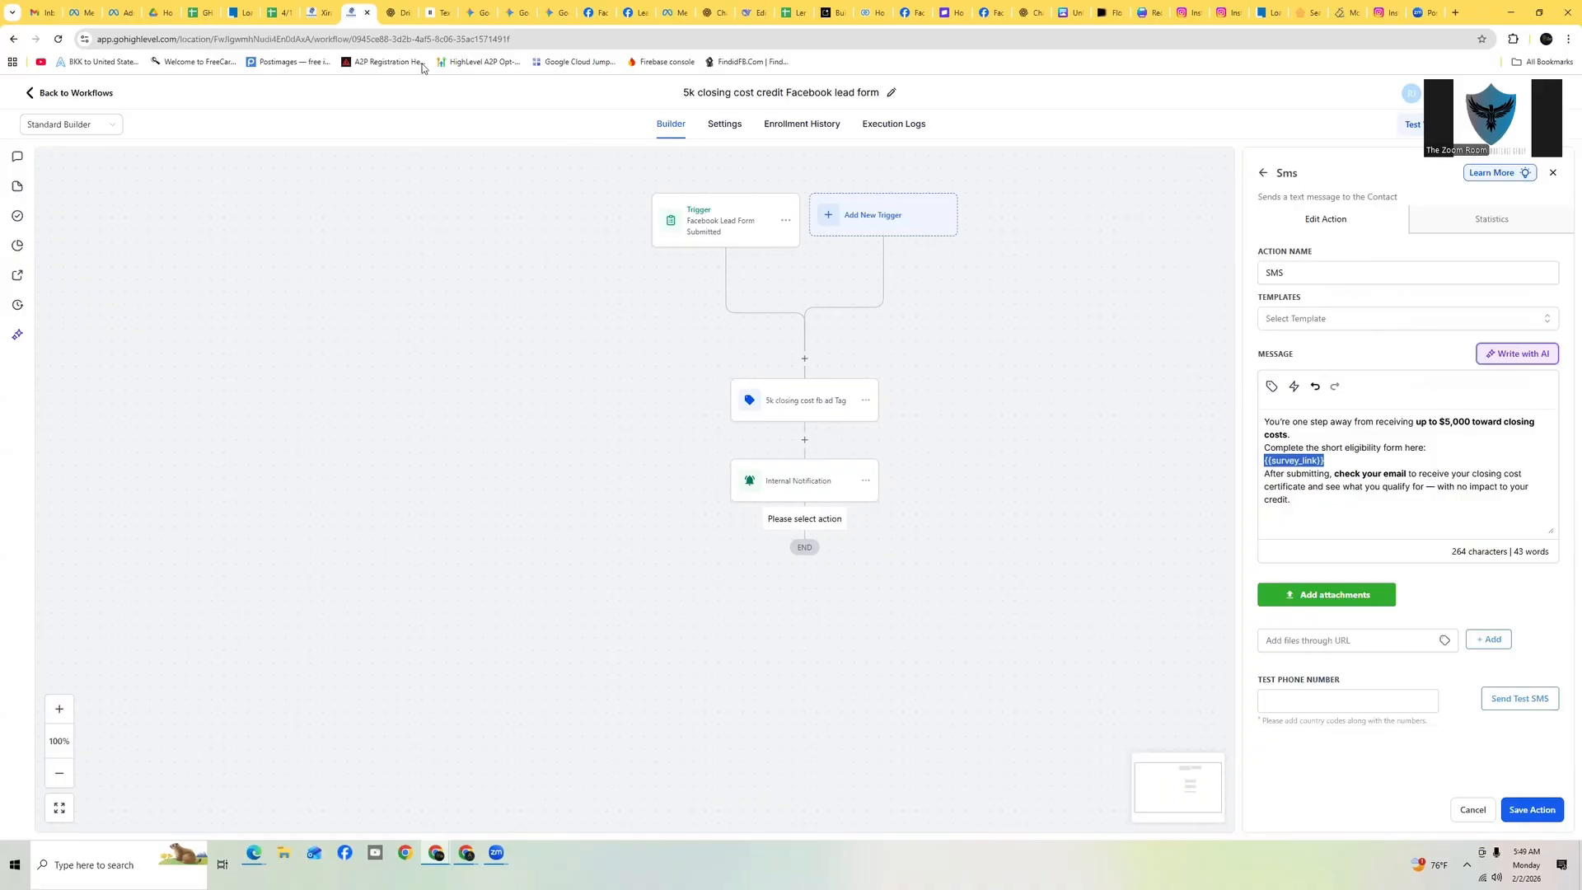
Open the 5k closing cost credit Facebook ad funnel under Sites and review its live opt-in page
left_click(312, 17)
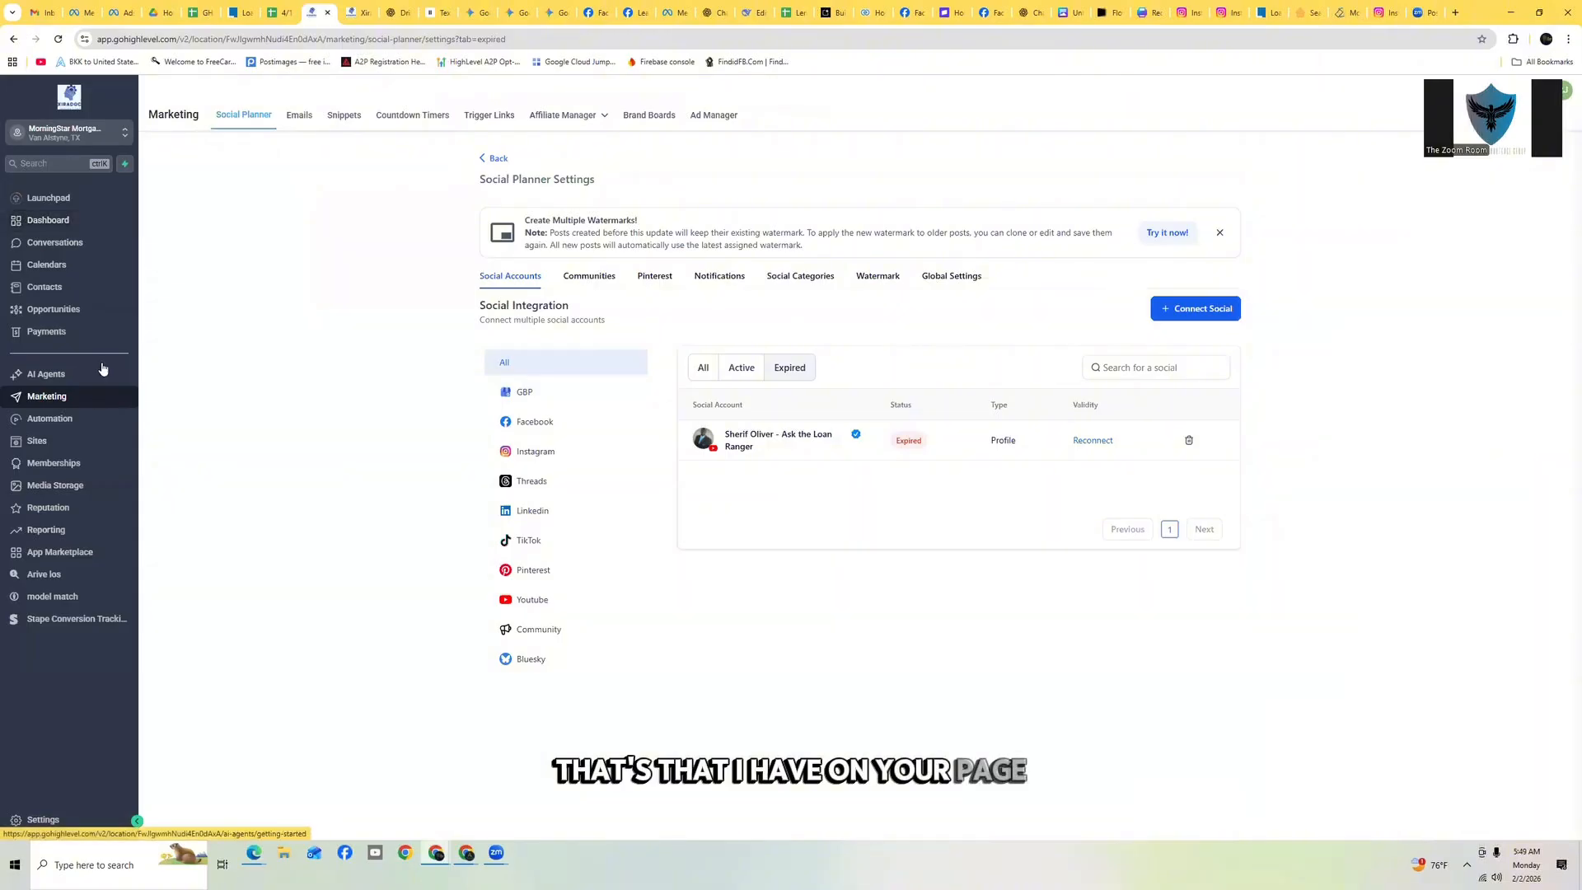
left_click(53, 443)
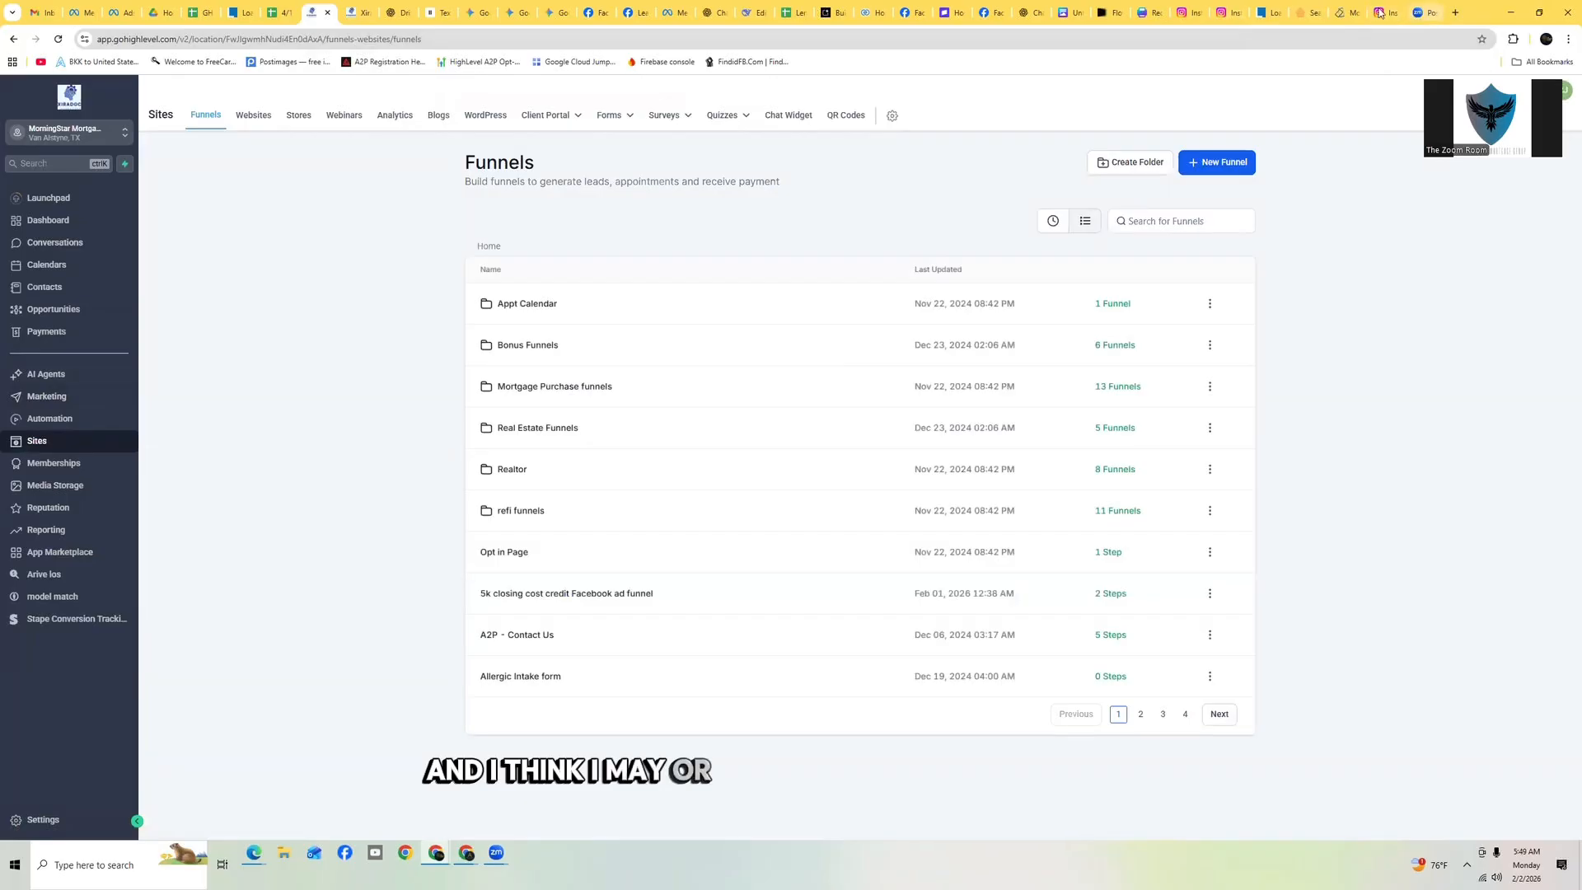
left_click(1340, 15)
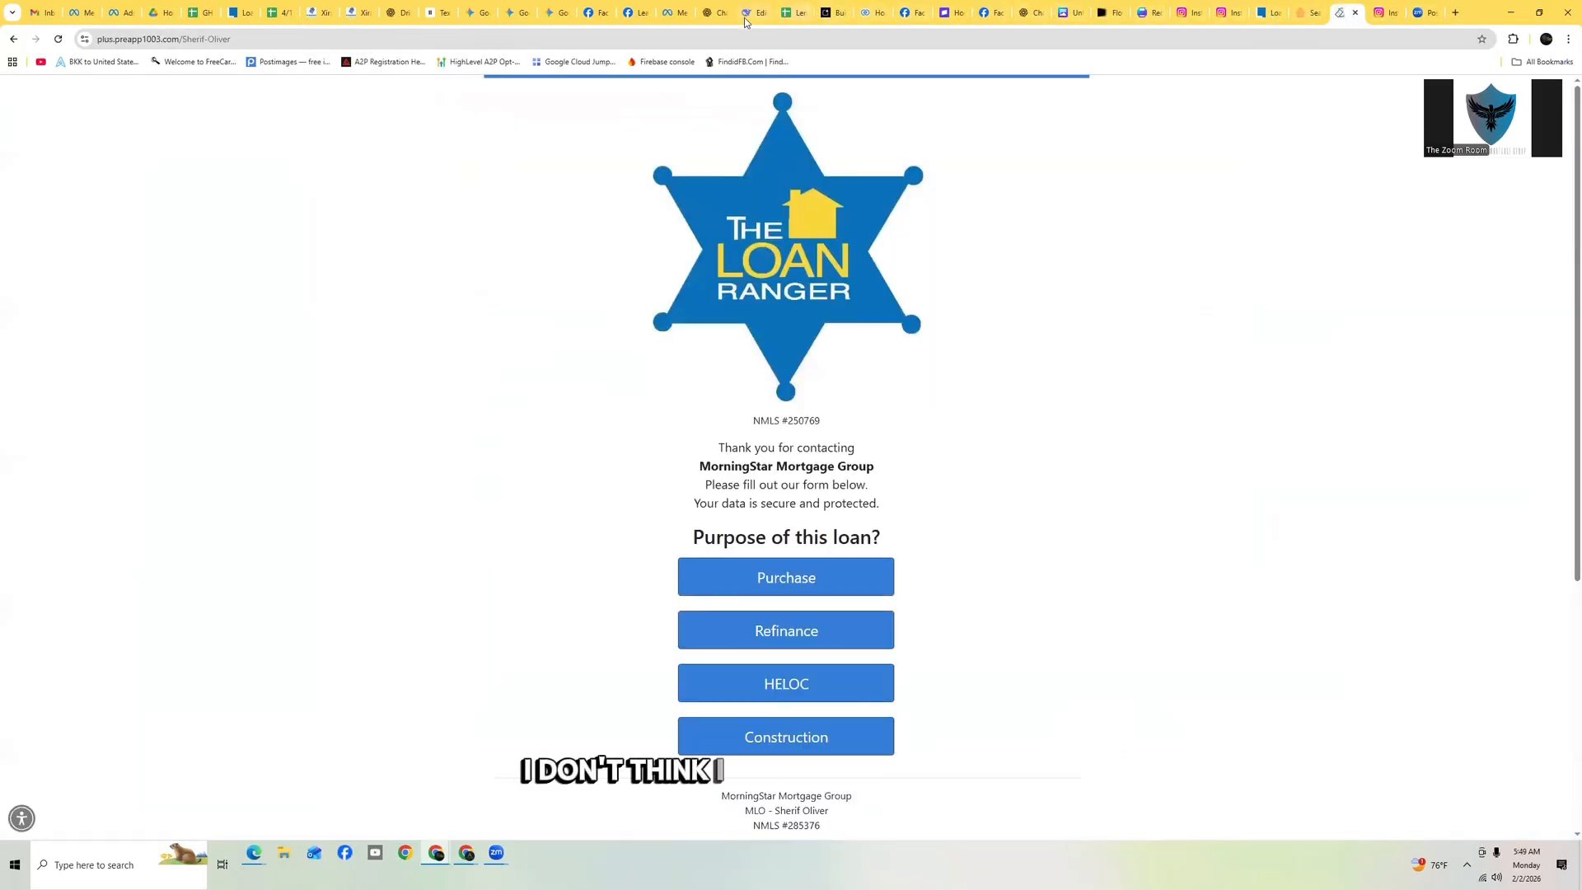
left_click(322, 15)
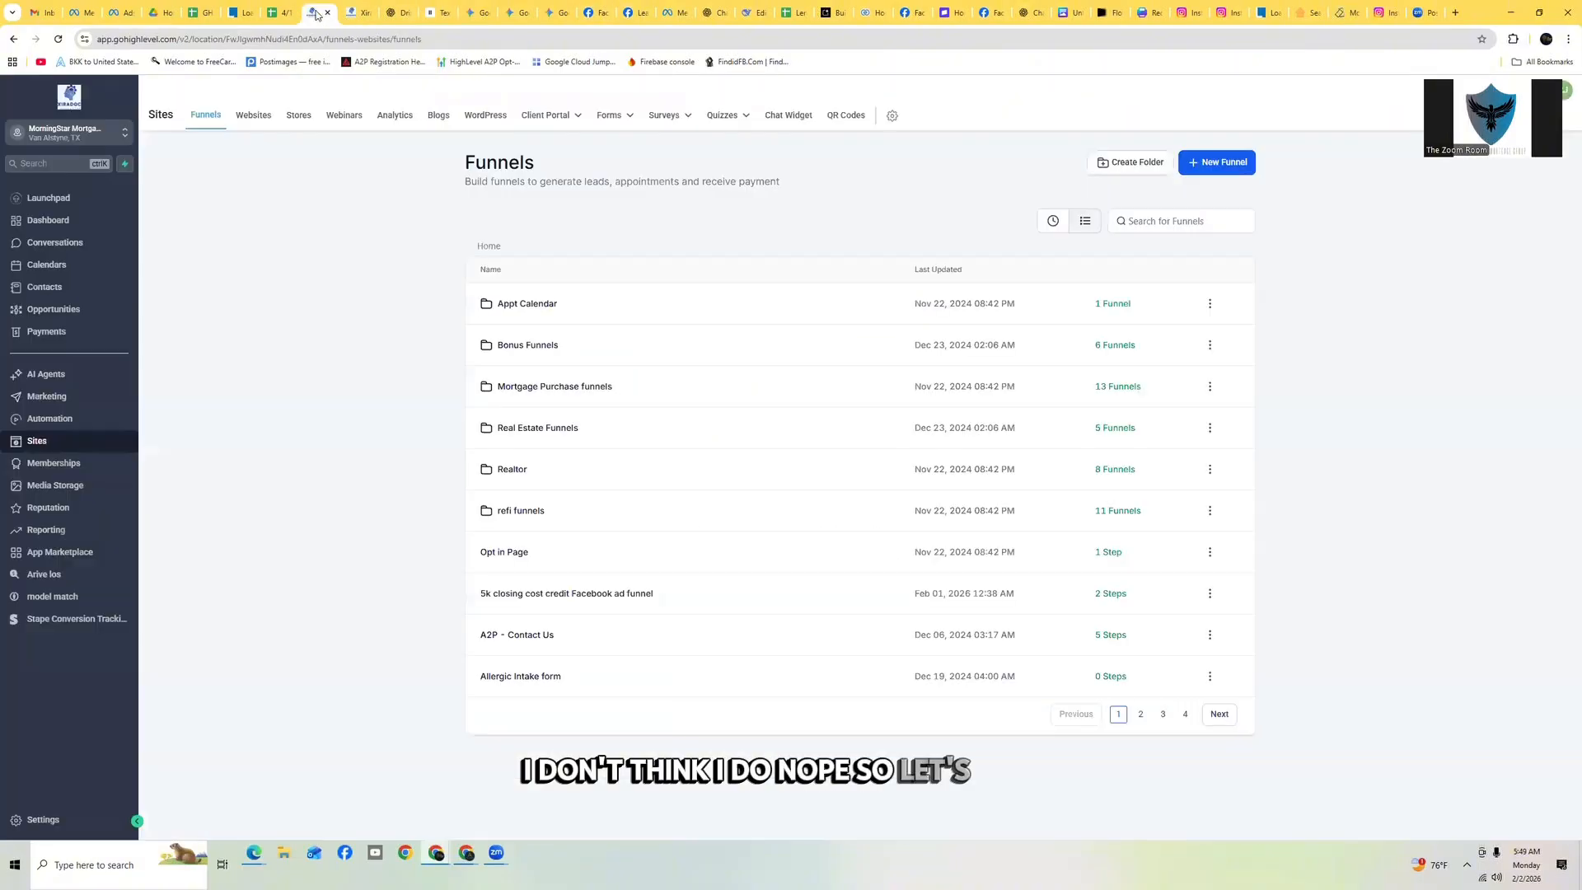
left_click(1053, 221)
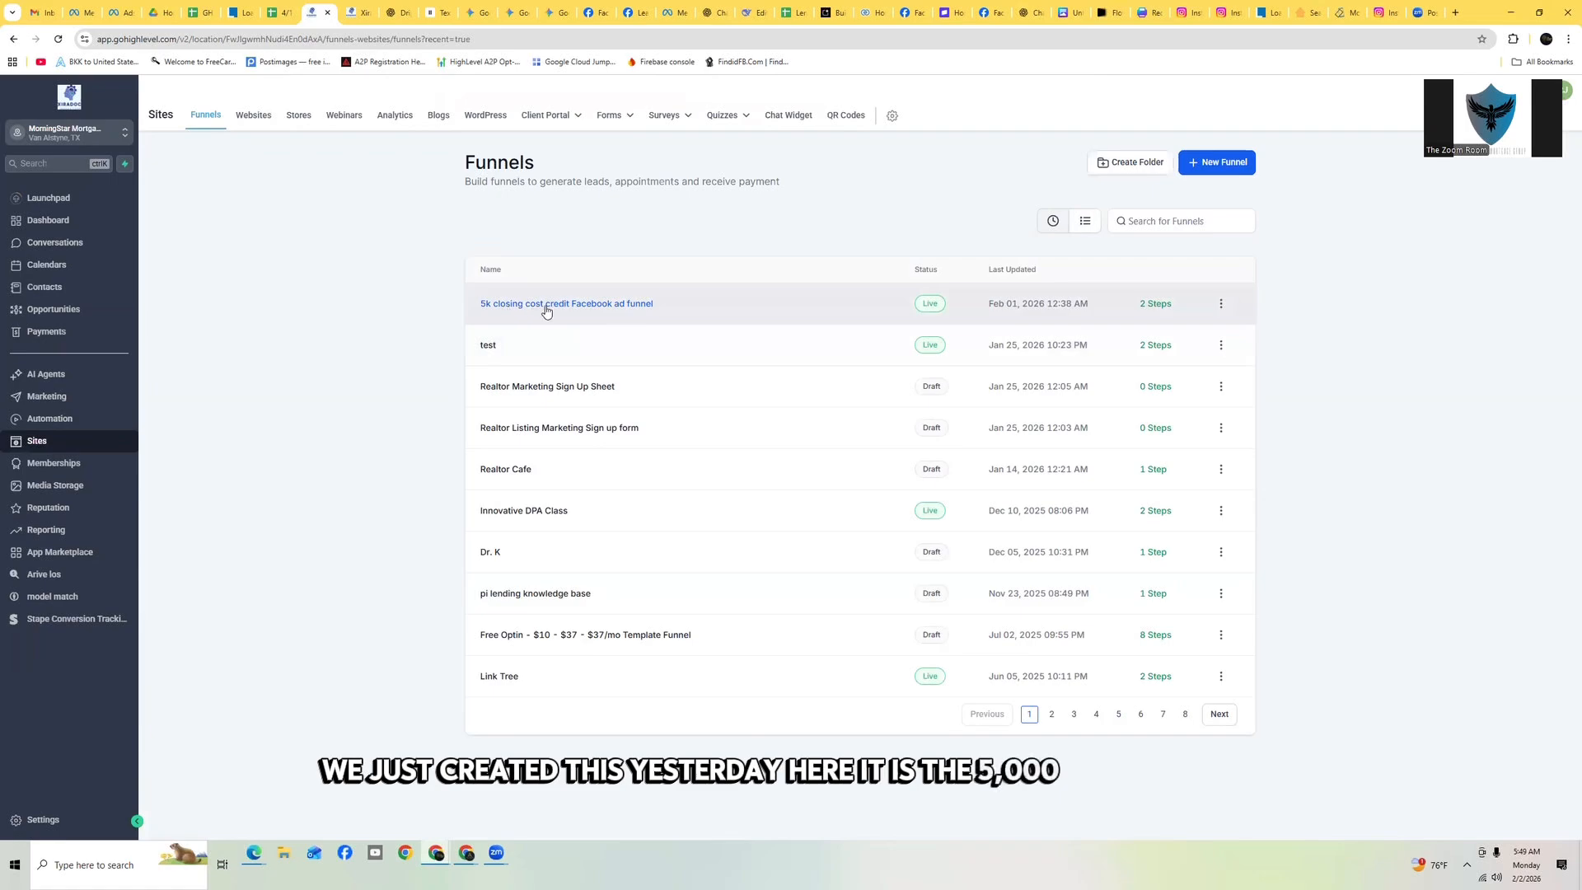
left_click(546, 307)
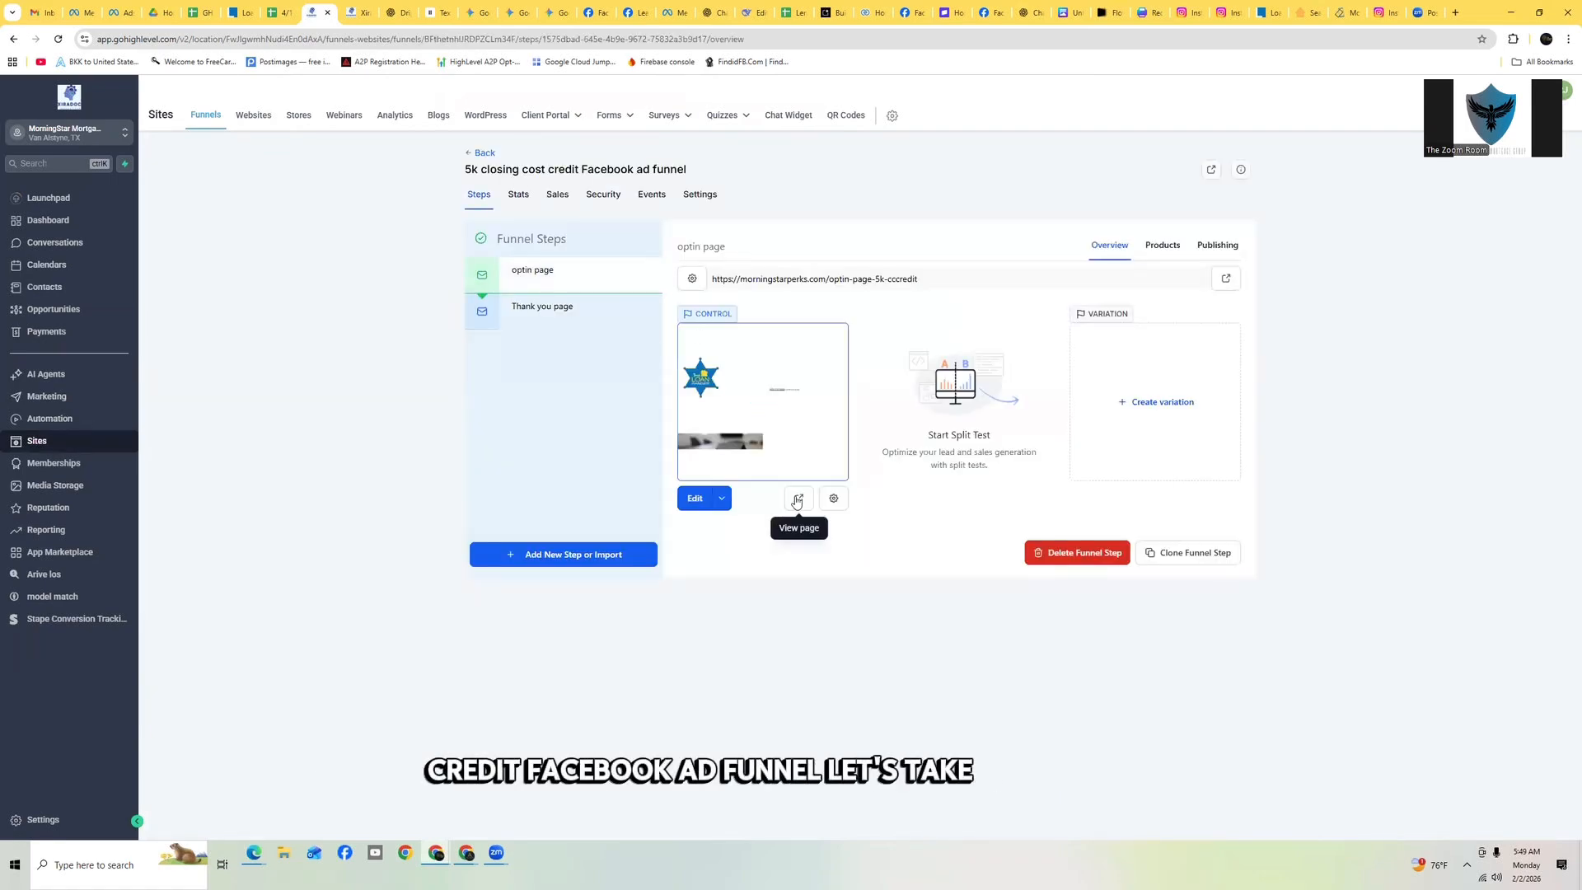
left_click(797, 500)
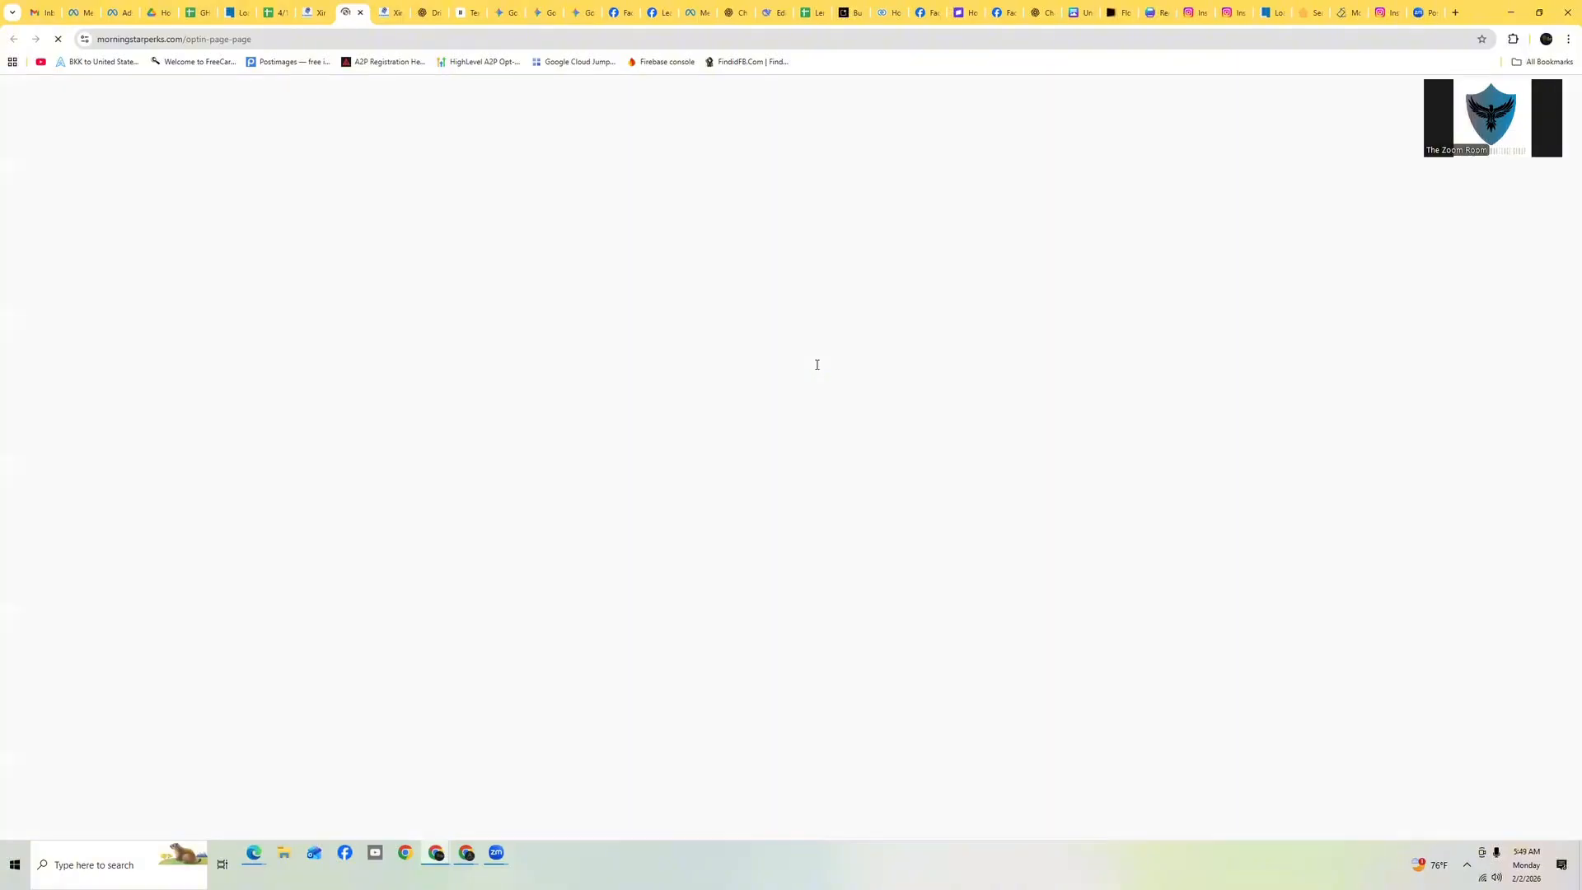
scroll(1219, 177, "down", 15)
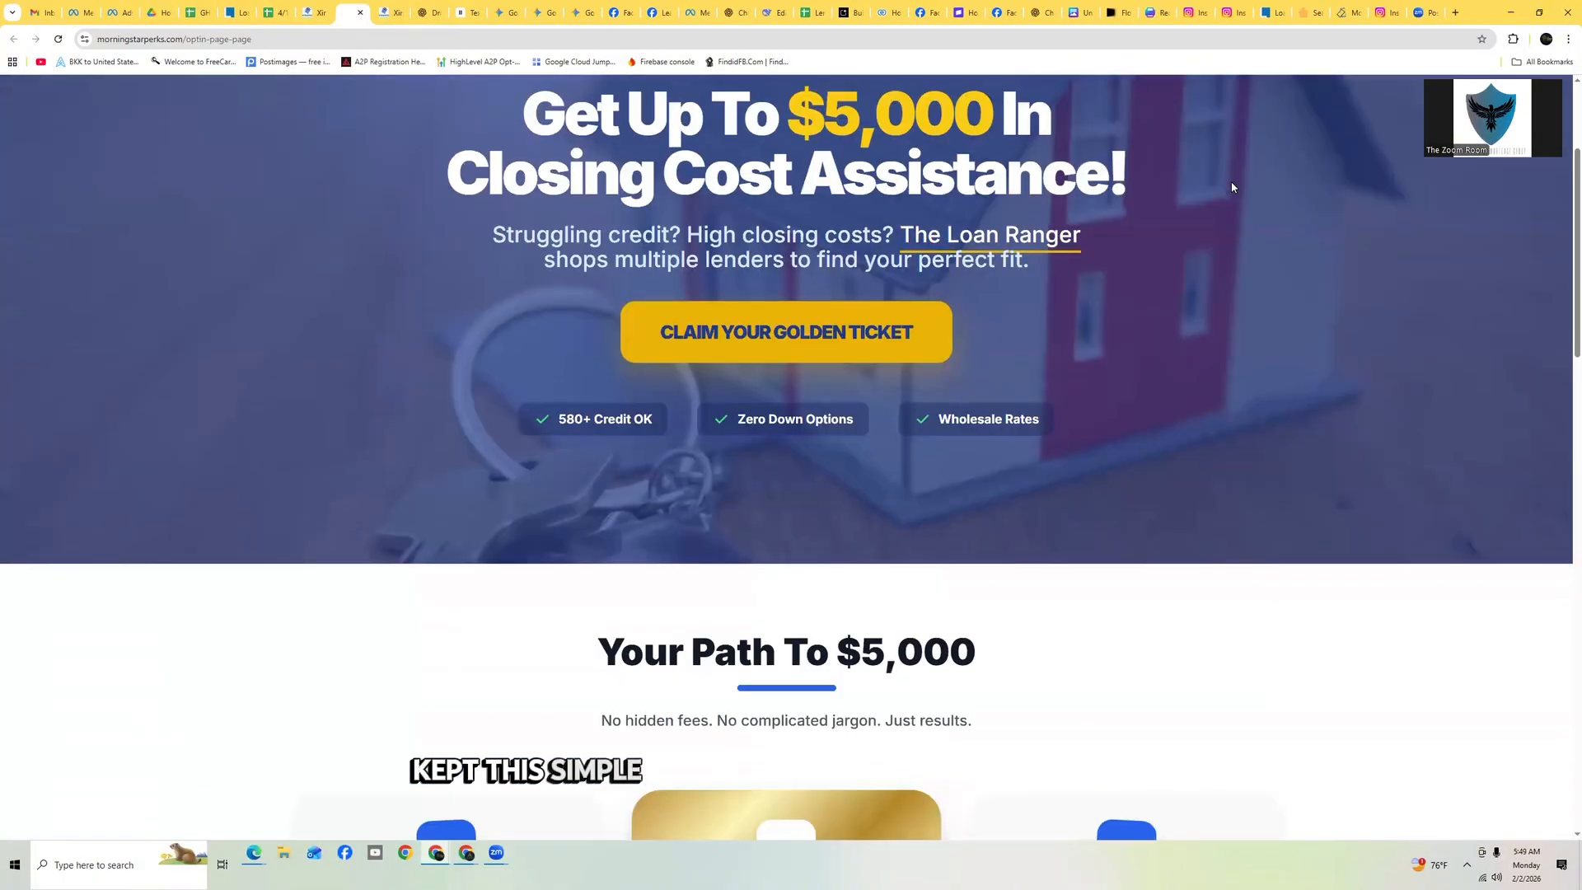
scroll(1234, 195, "down", 15)
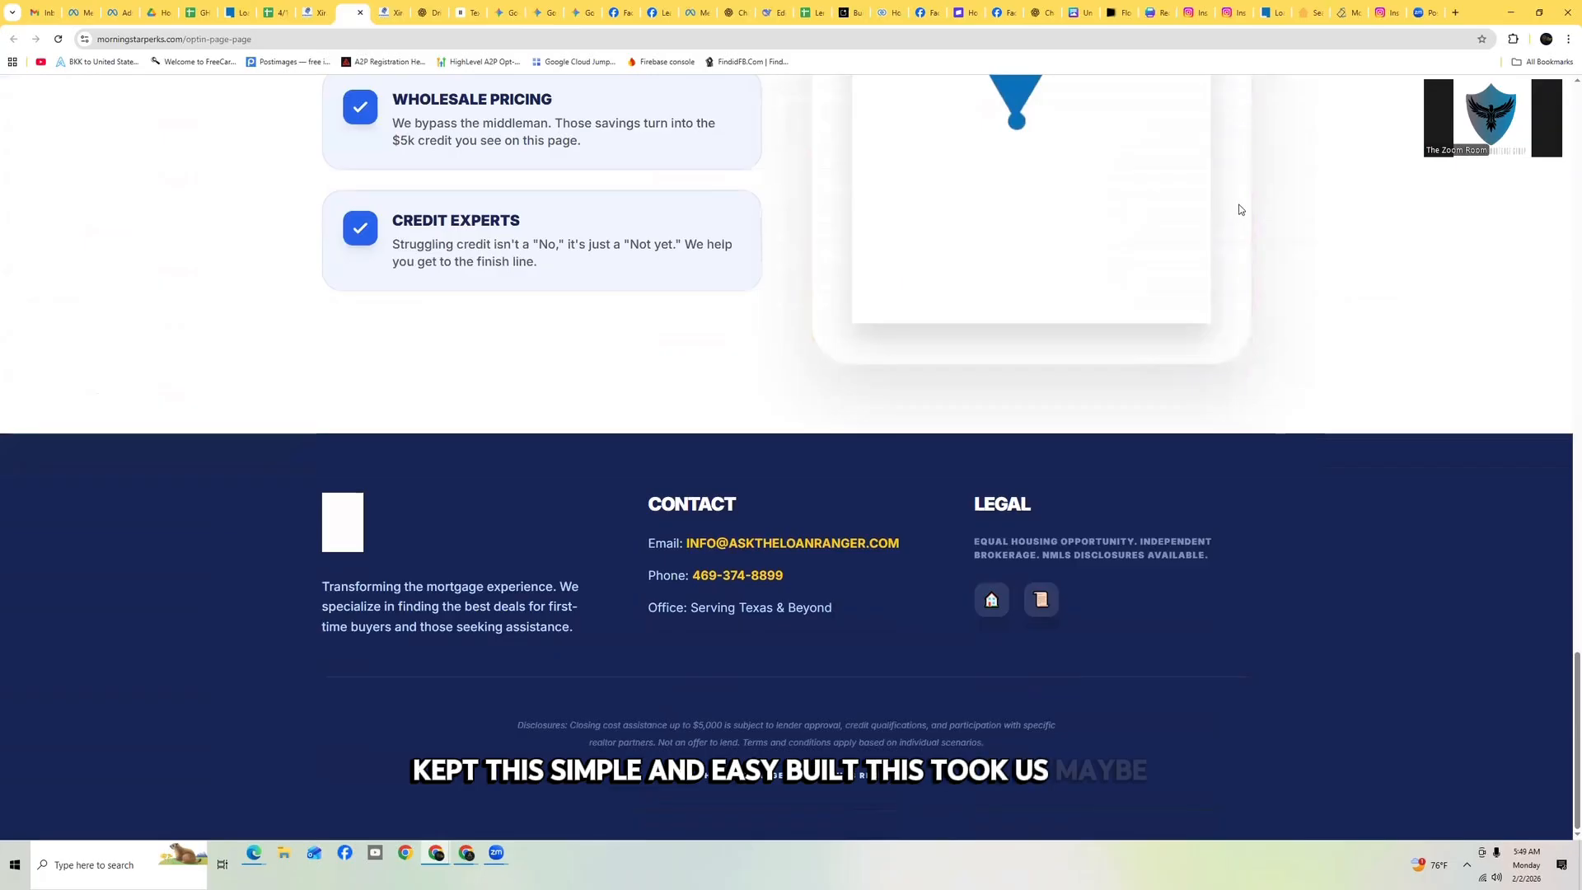
scroll(1238, 209, "up", 20)
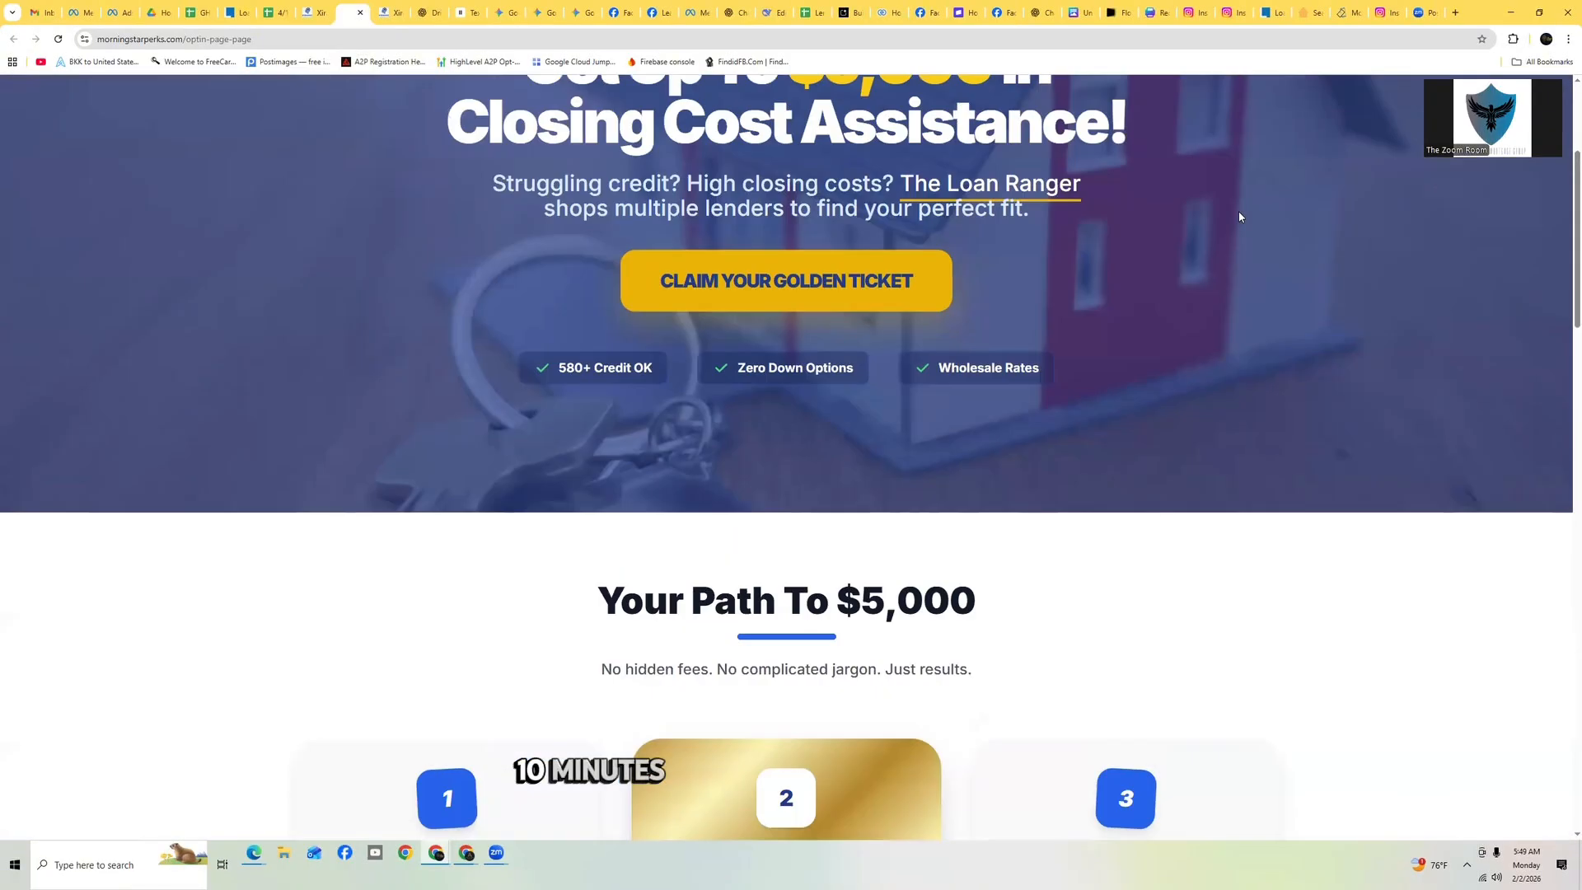
scroll(1238, 217, "up", 3)
left_click(228, 41)
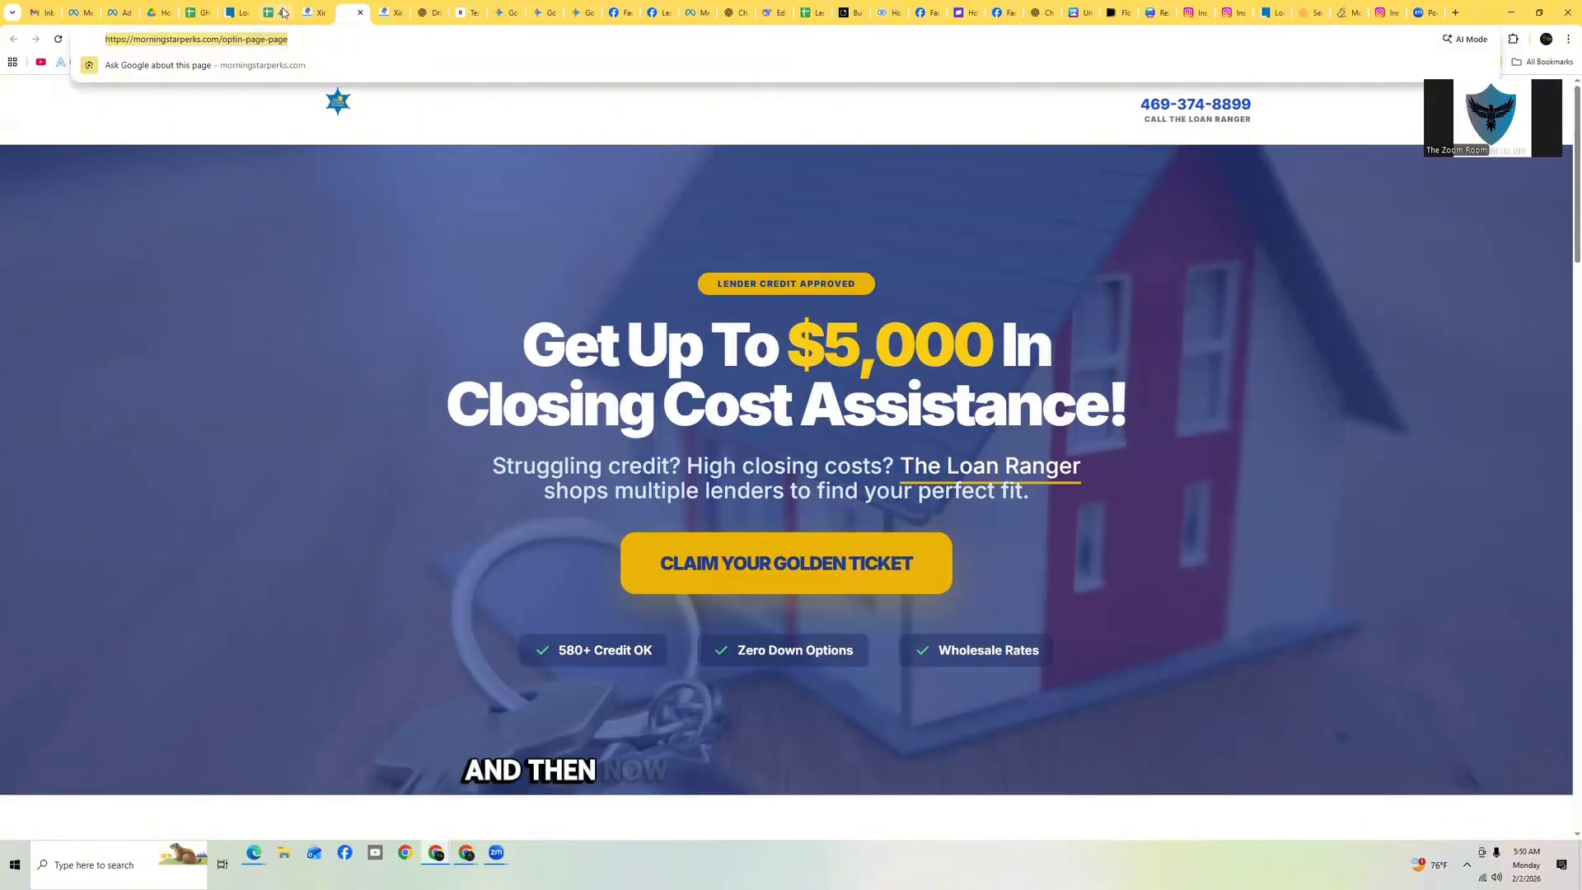
Check the Trigger Links list under Marketing for the funnel's link, then return to the workflow
left_click(394, 12)
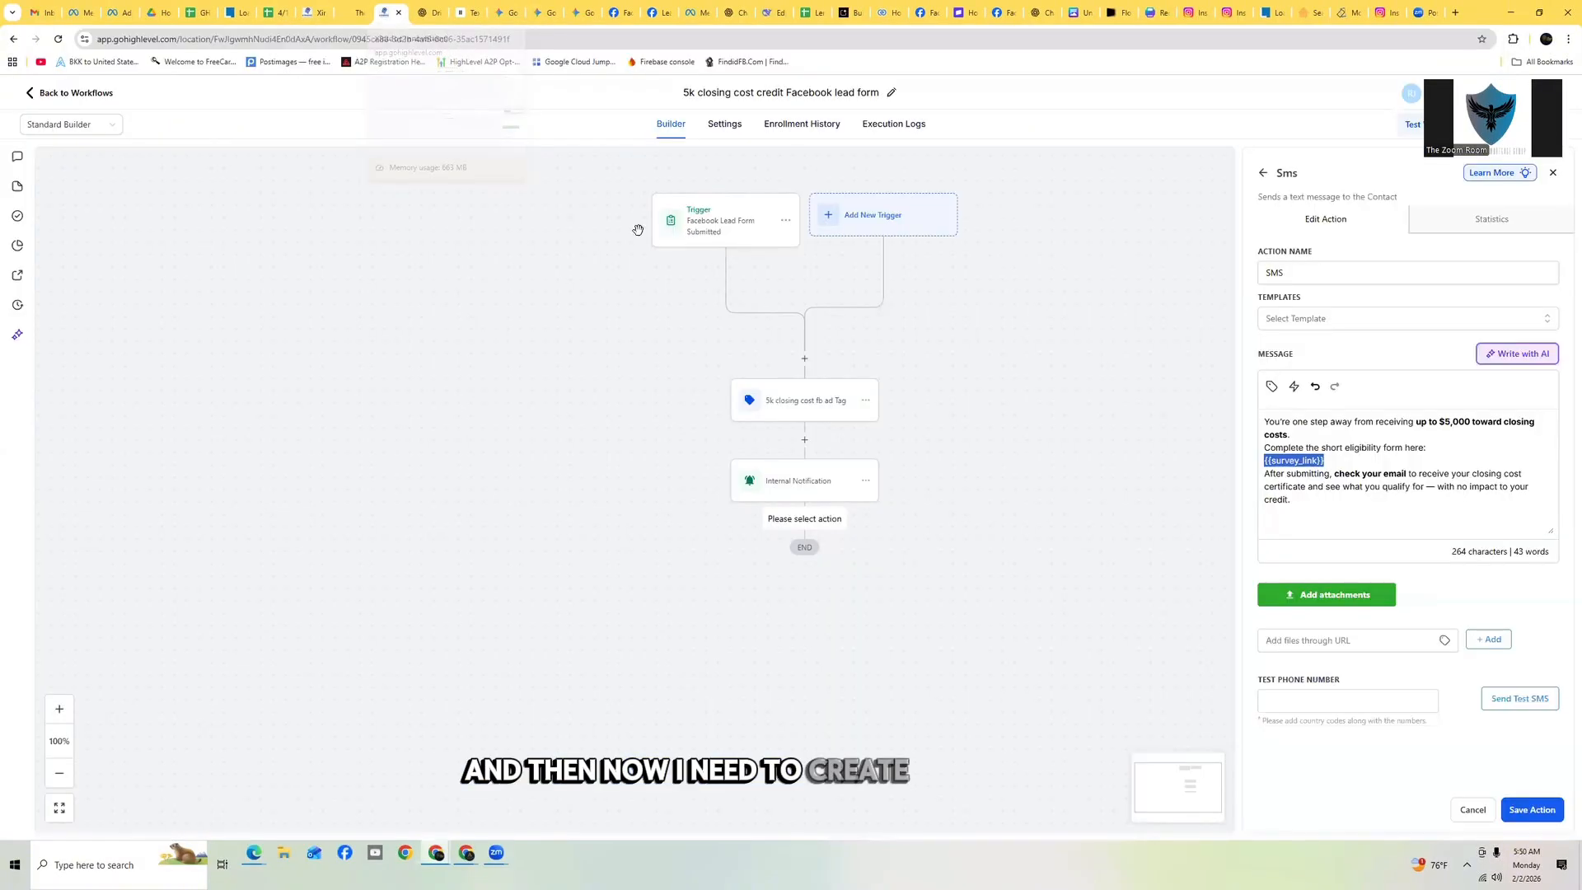
left_click(310, 11)
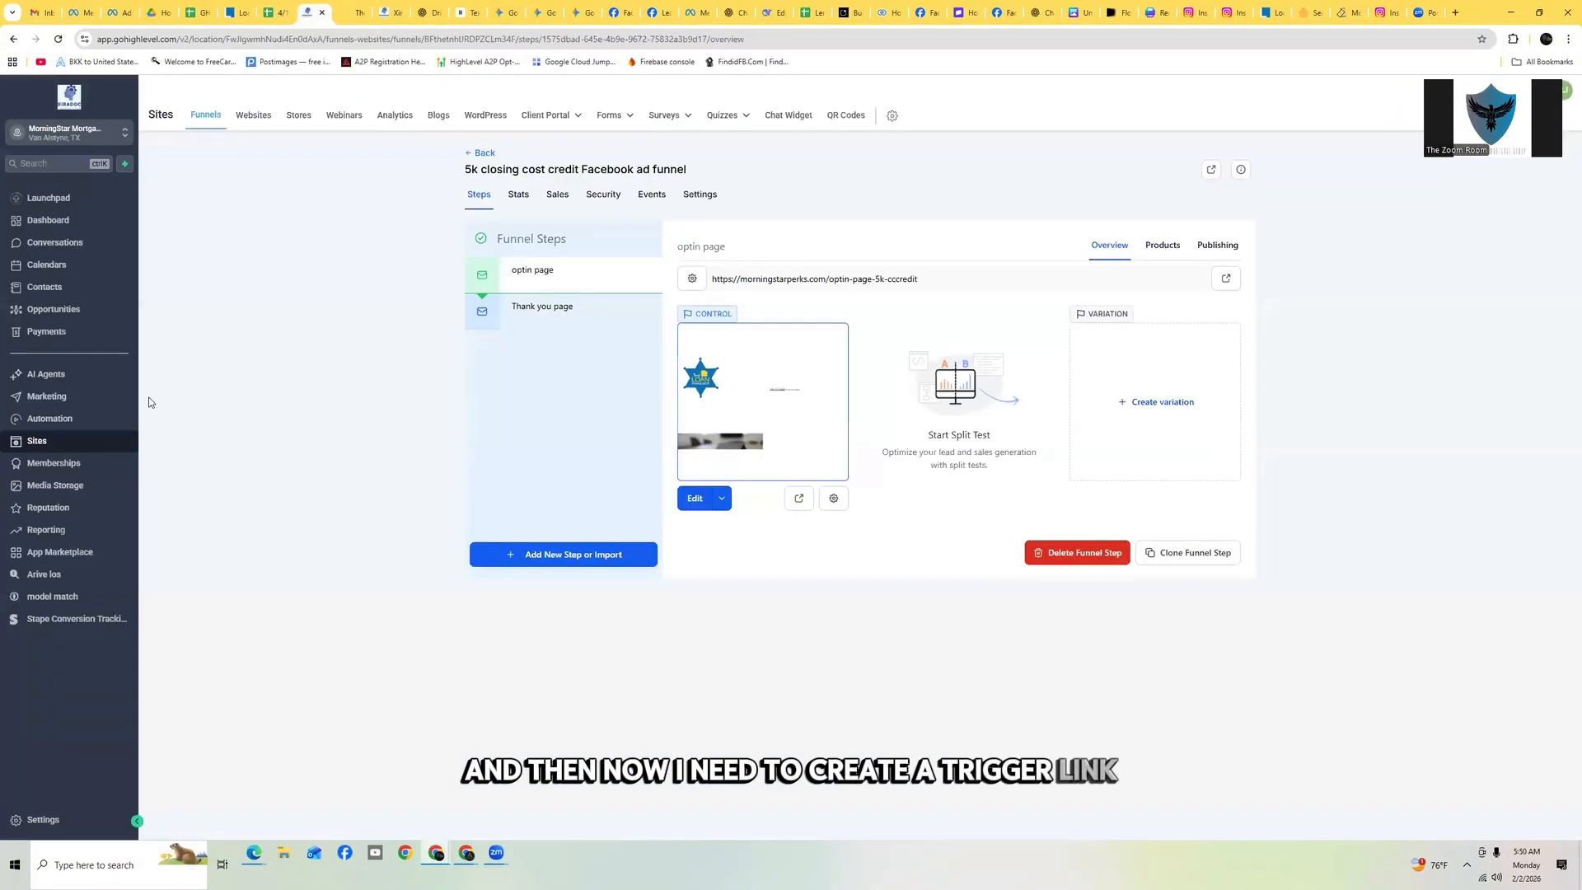
left_click(60, 406)
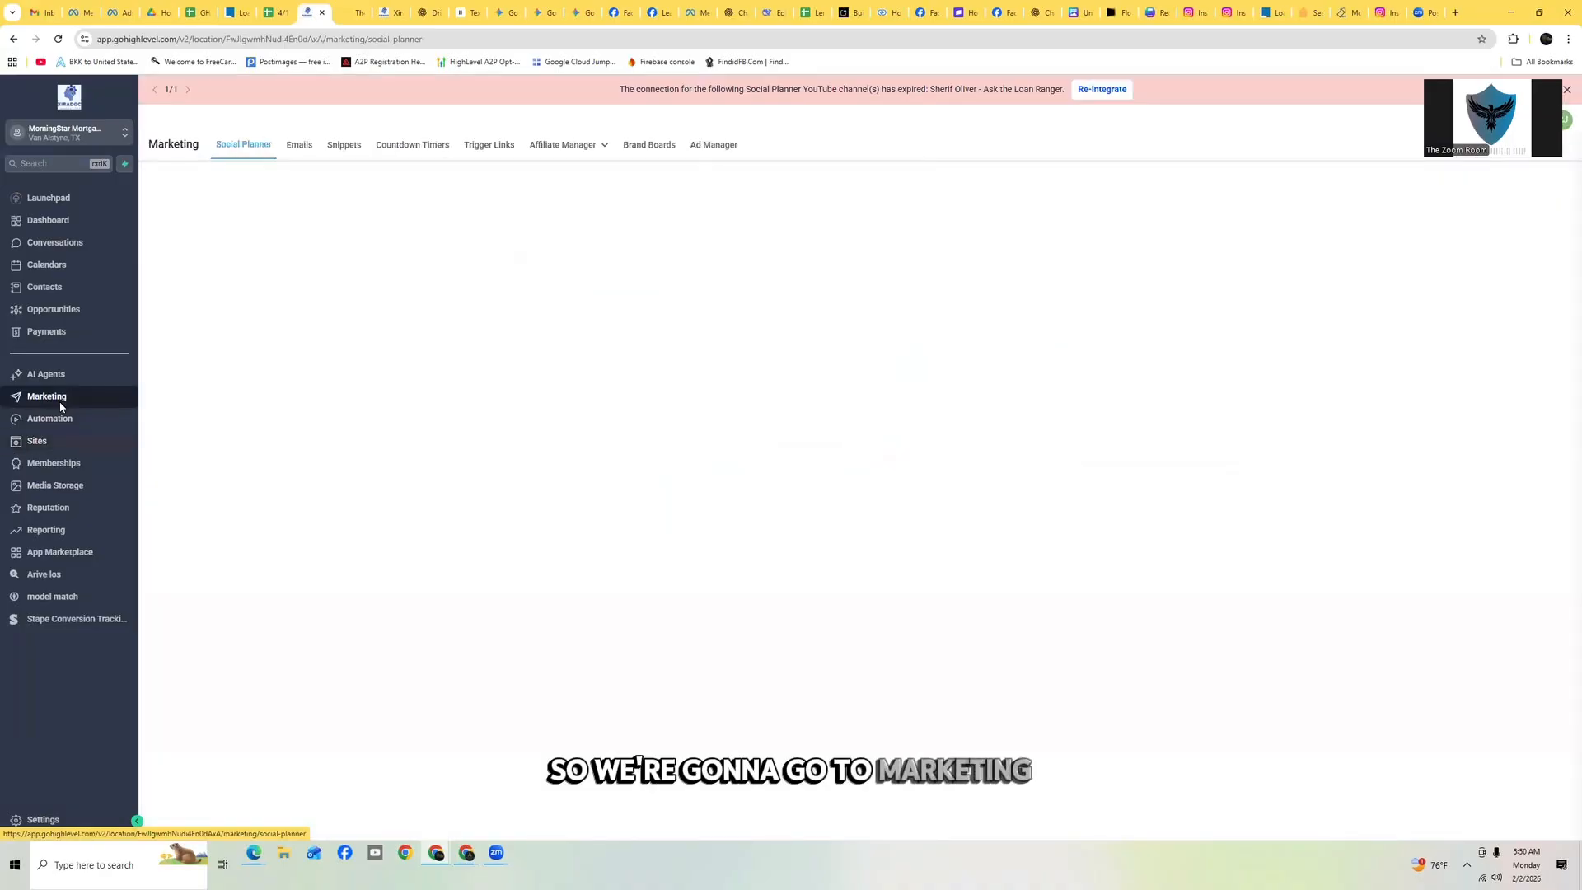
left_click(488, 144)
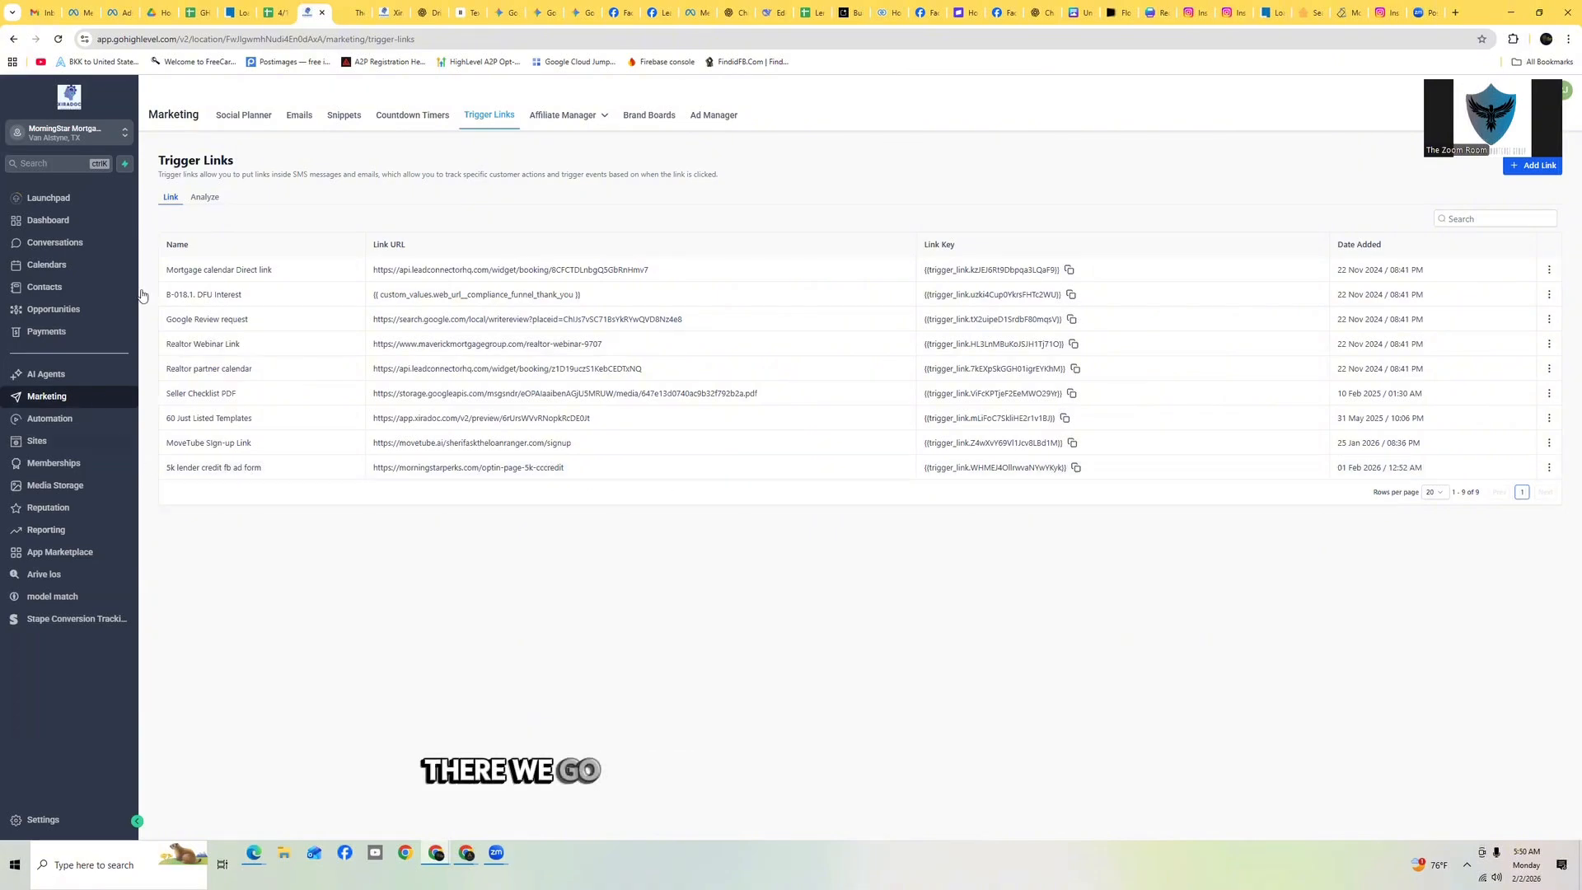
left_click(358, 14)
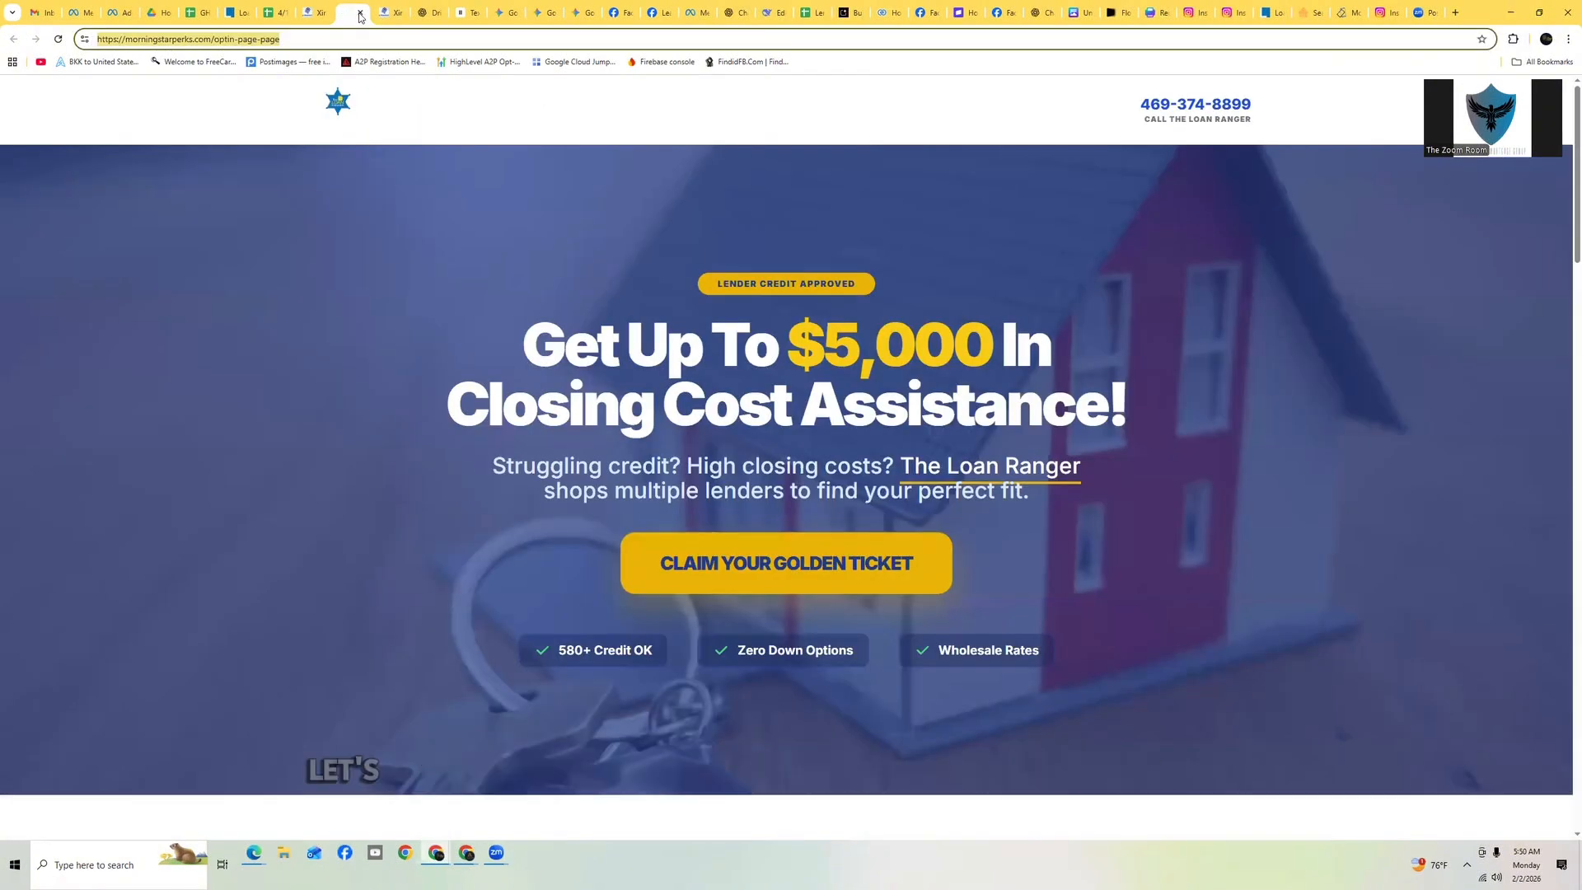
left_click(360, 13)
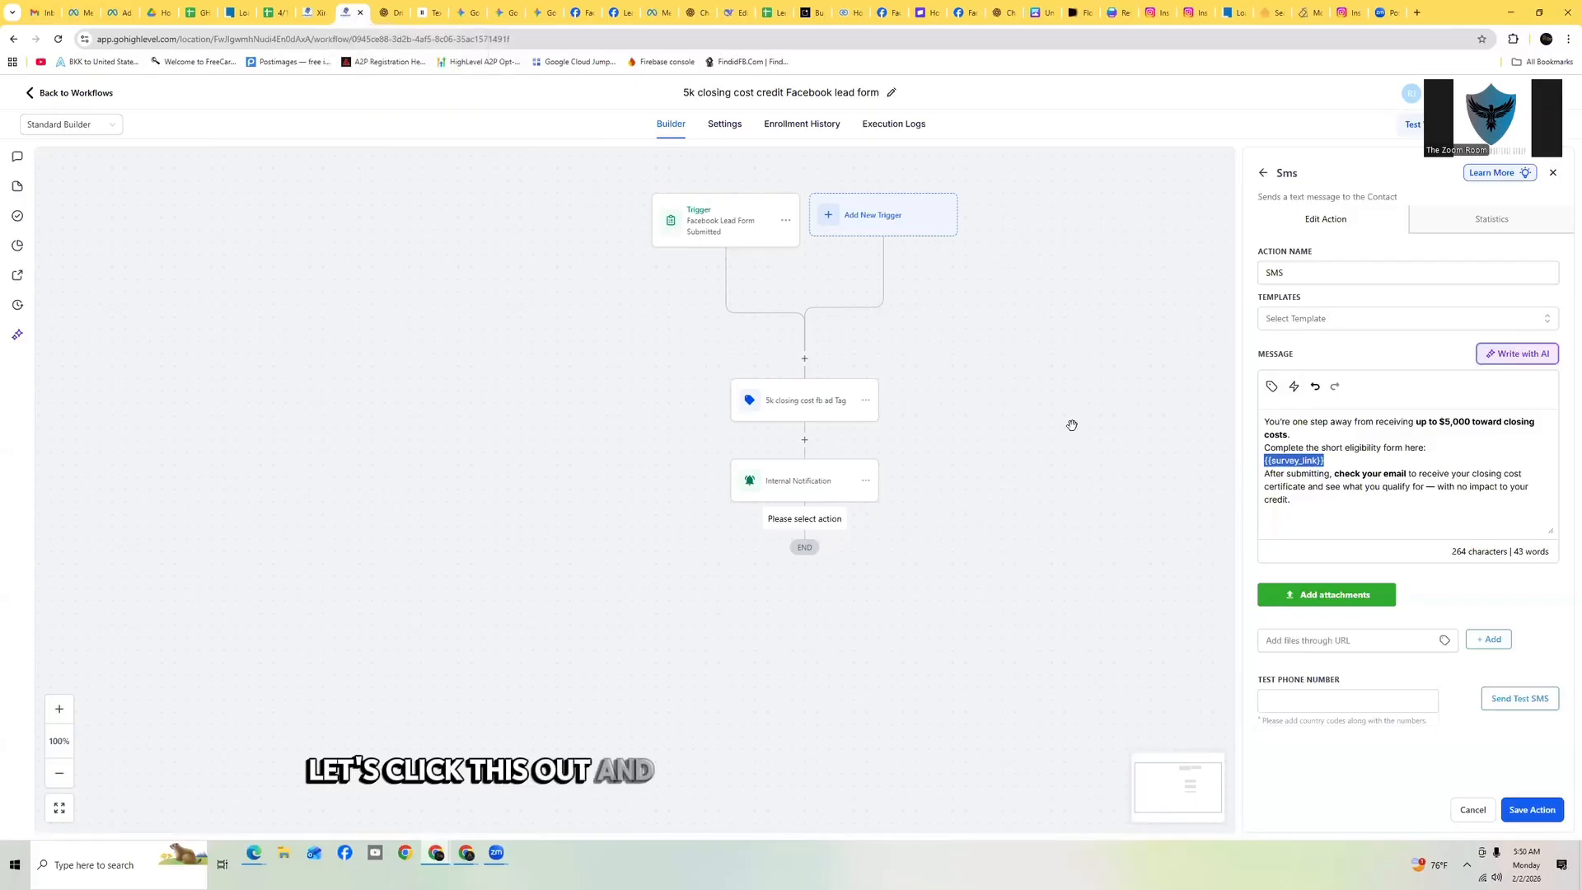
Replace the survey link placeholder with the '5k lender credit fb ad form' trigger link and add a line break after it
left_click(1293, 387)
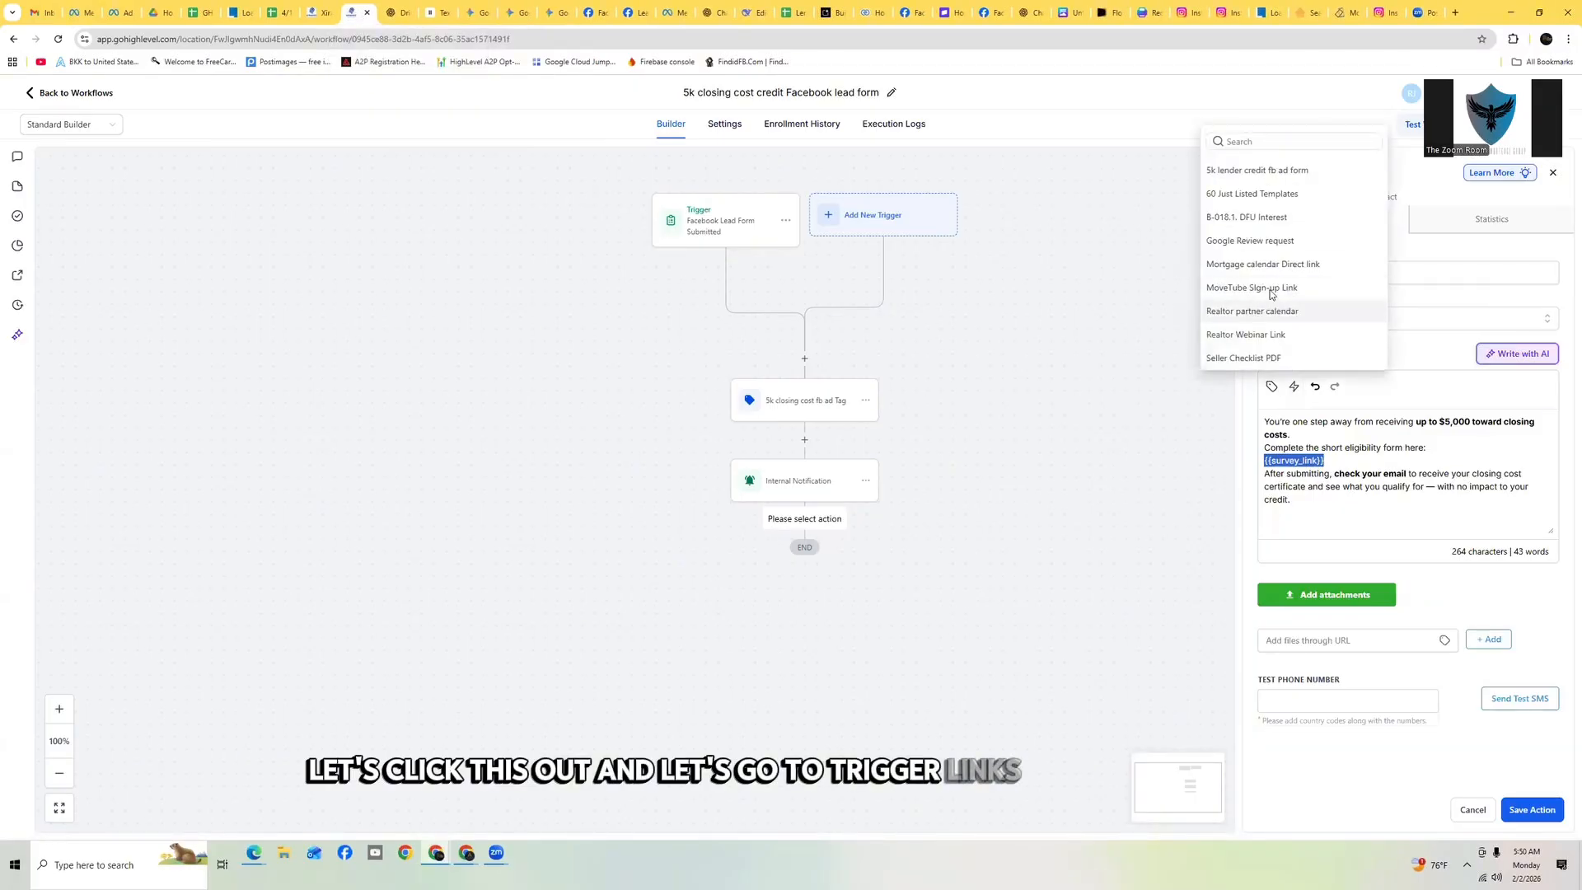
left_click(1259, 172)
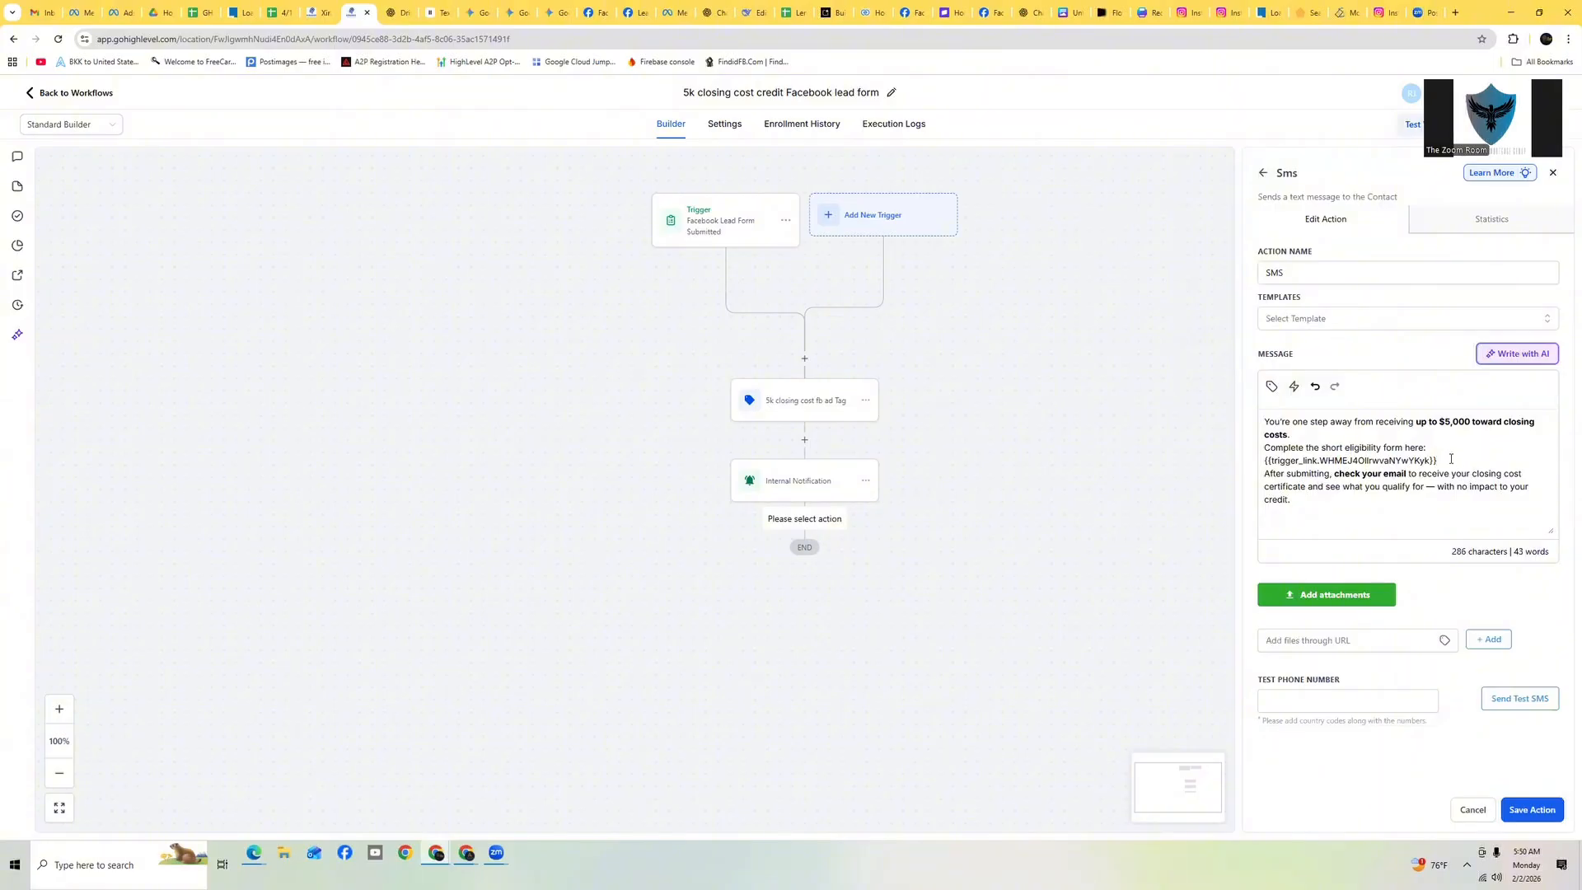
key("Return")
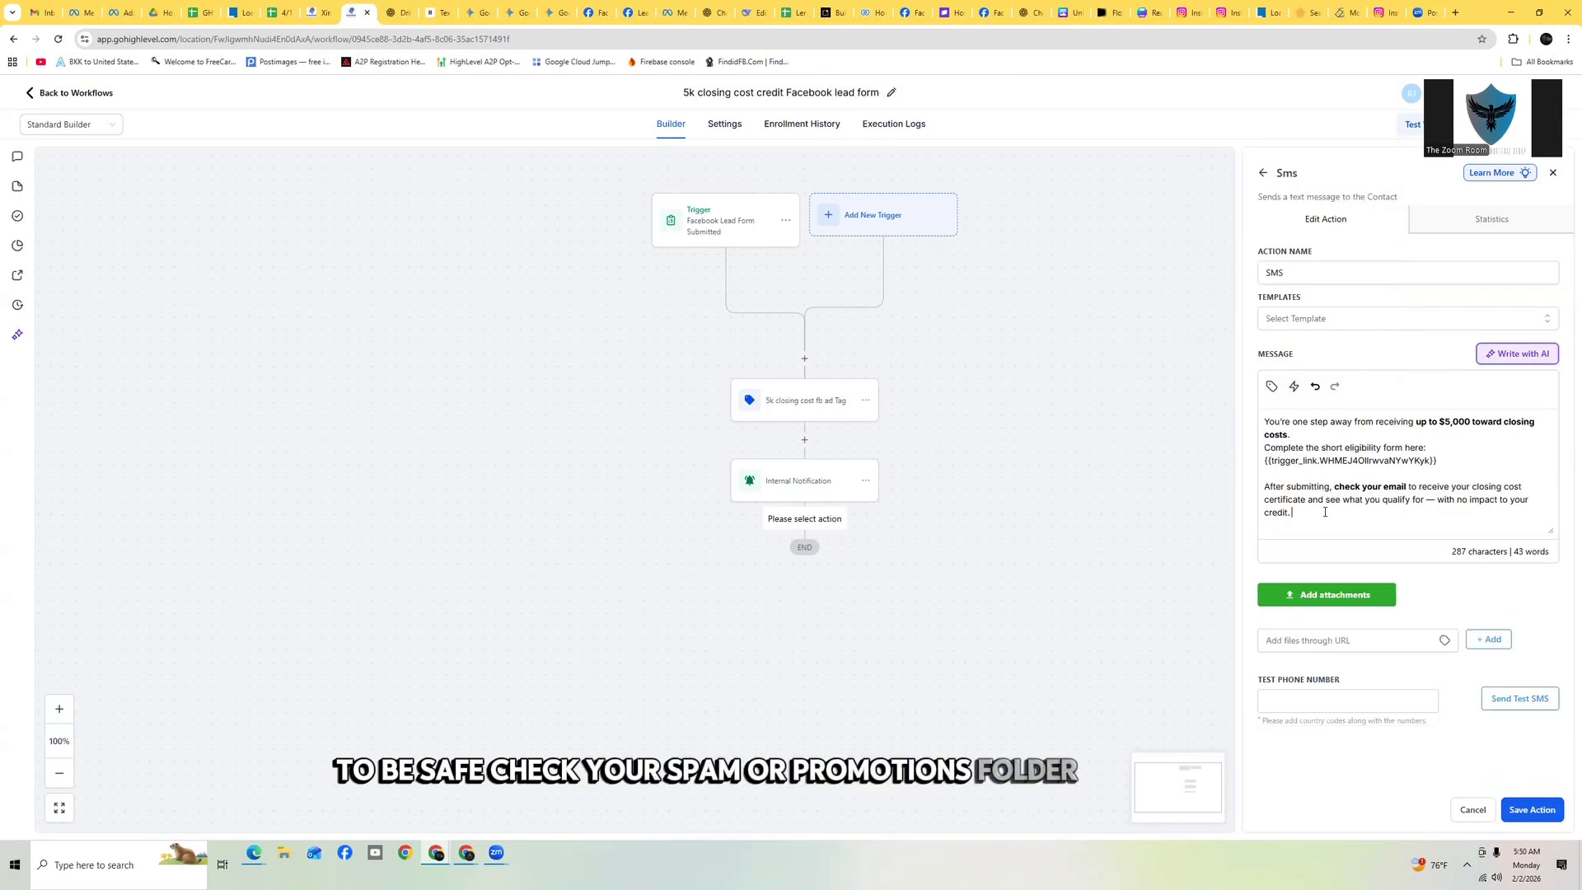
Append '(to be safe please check your spam or promotions folder)' to the SMS message and save the action
type("(to be safe please che")
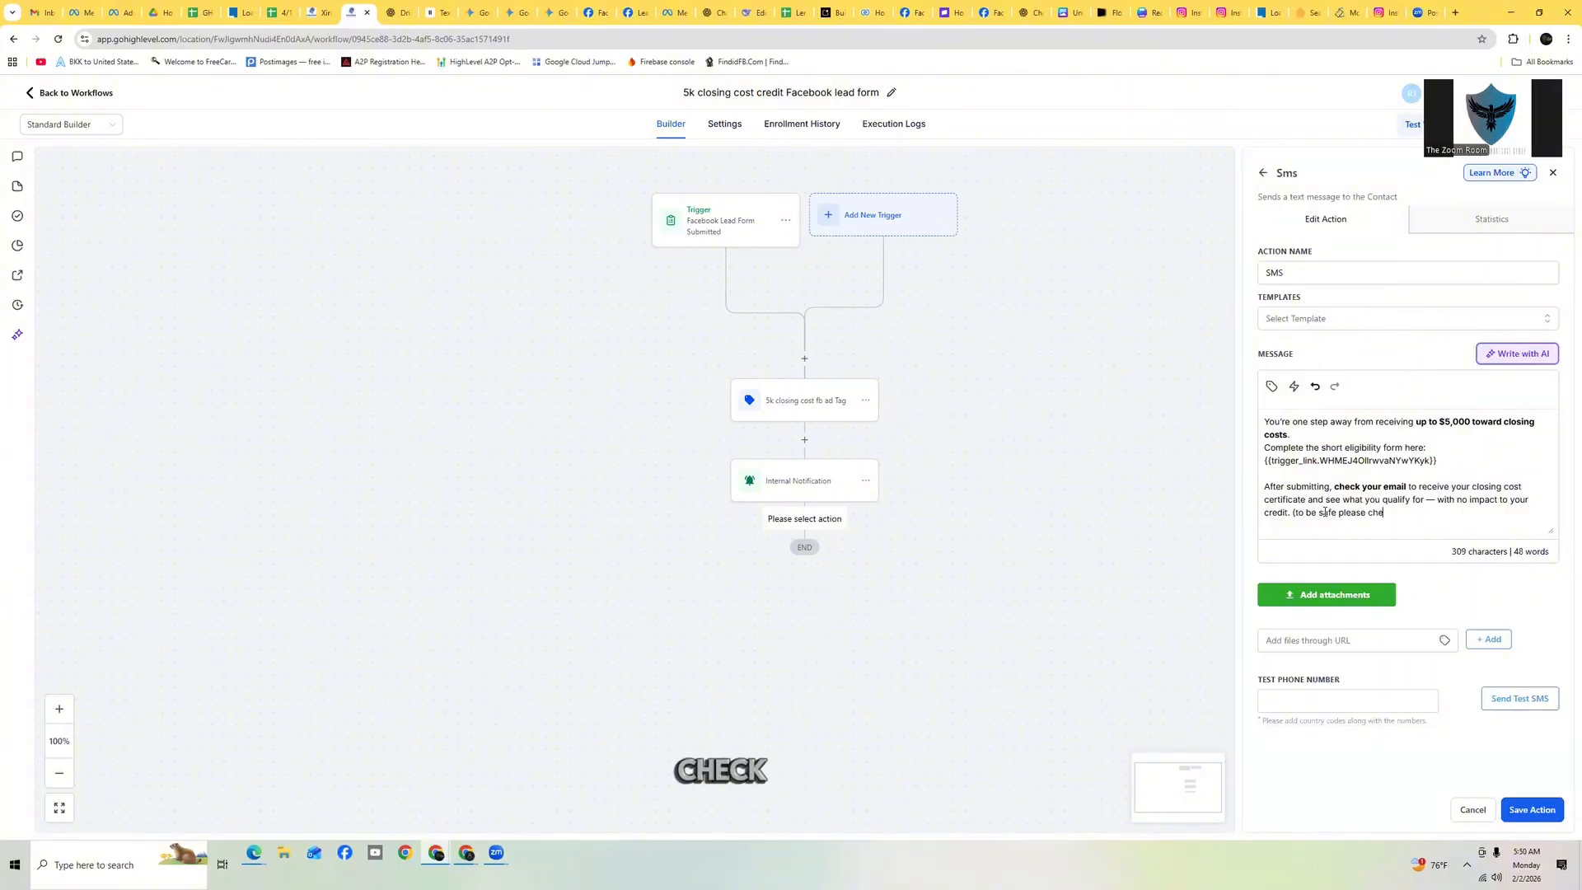
type("ck your spa")
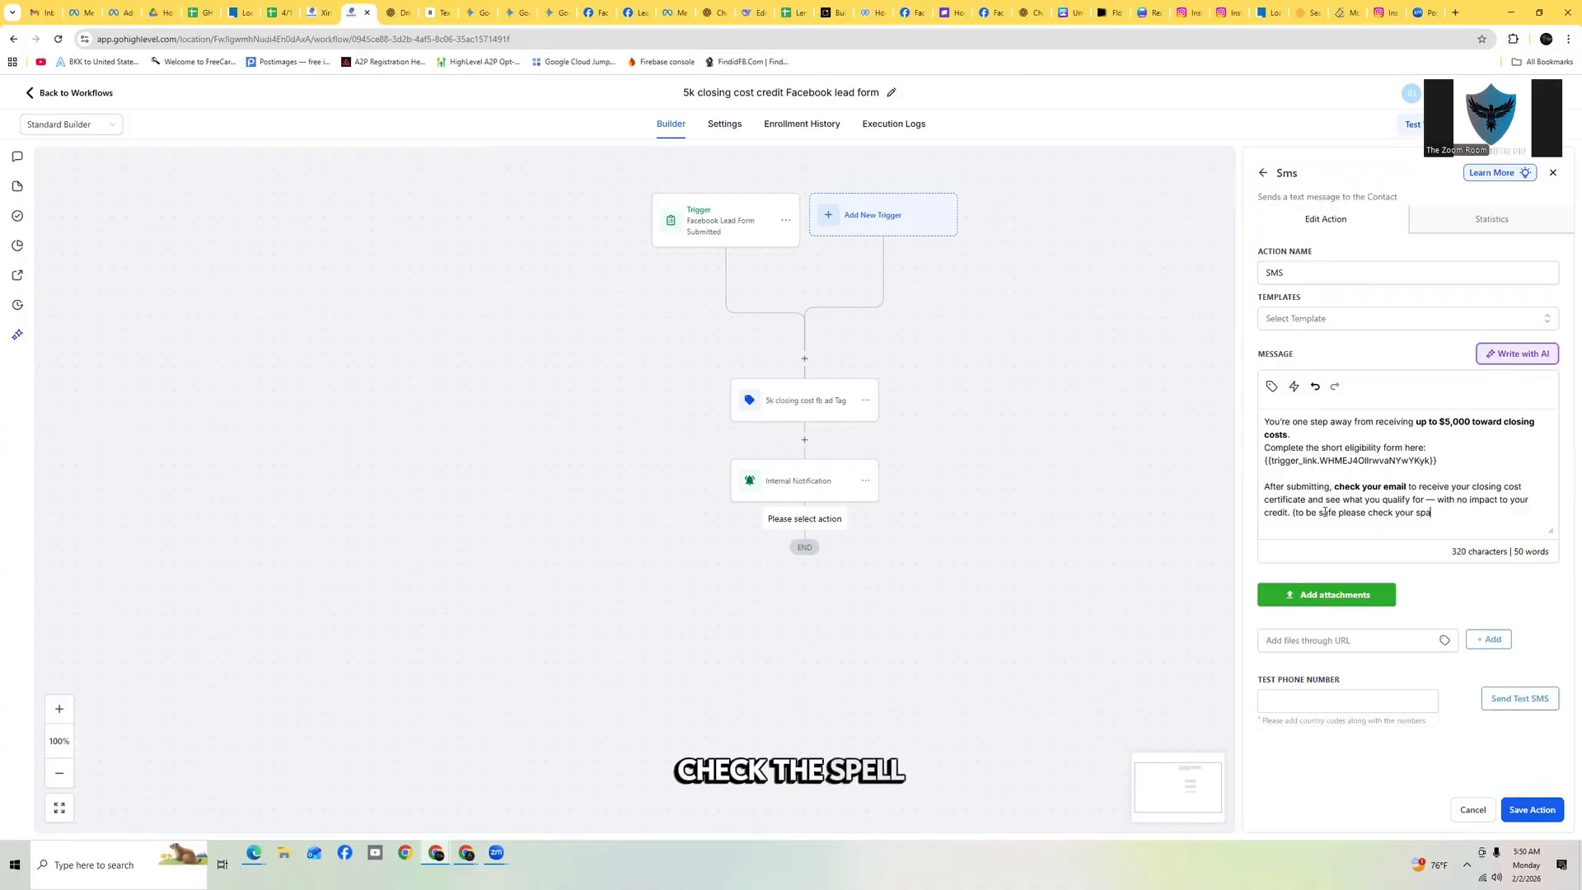
type("m or pr")
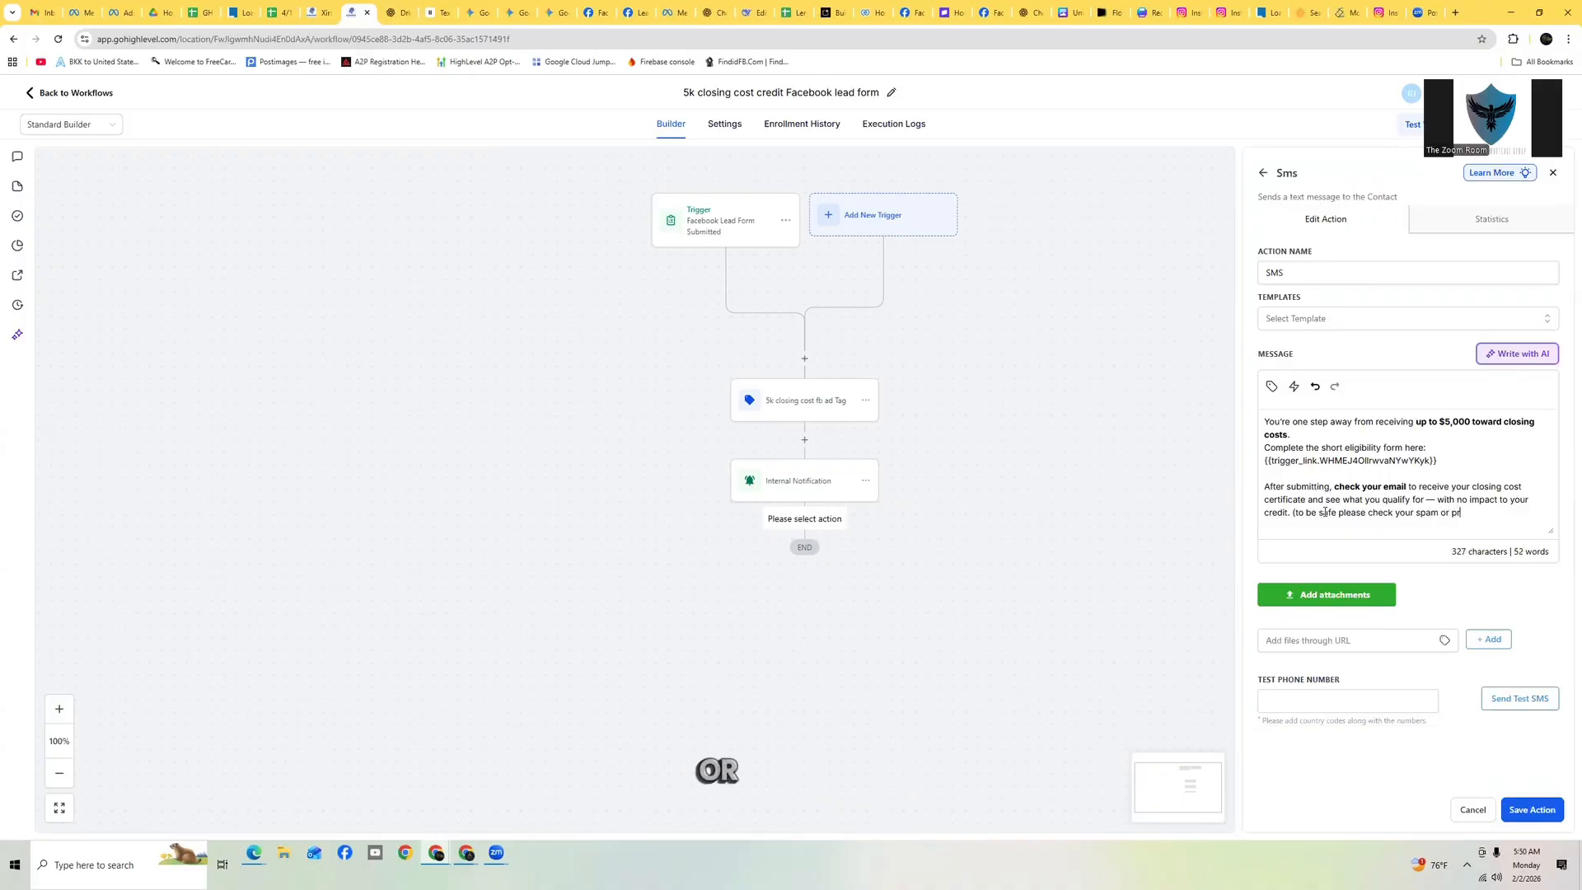
type("omotions fold")
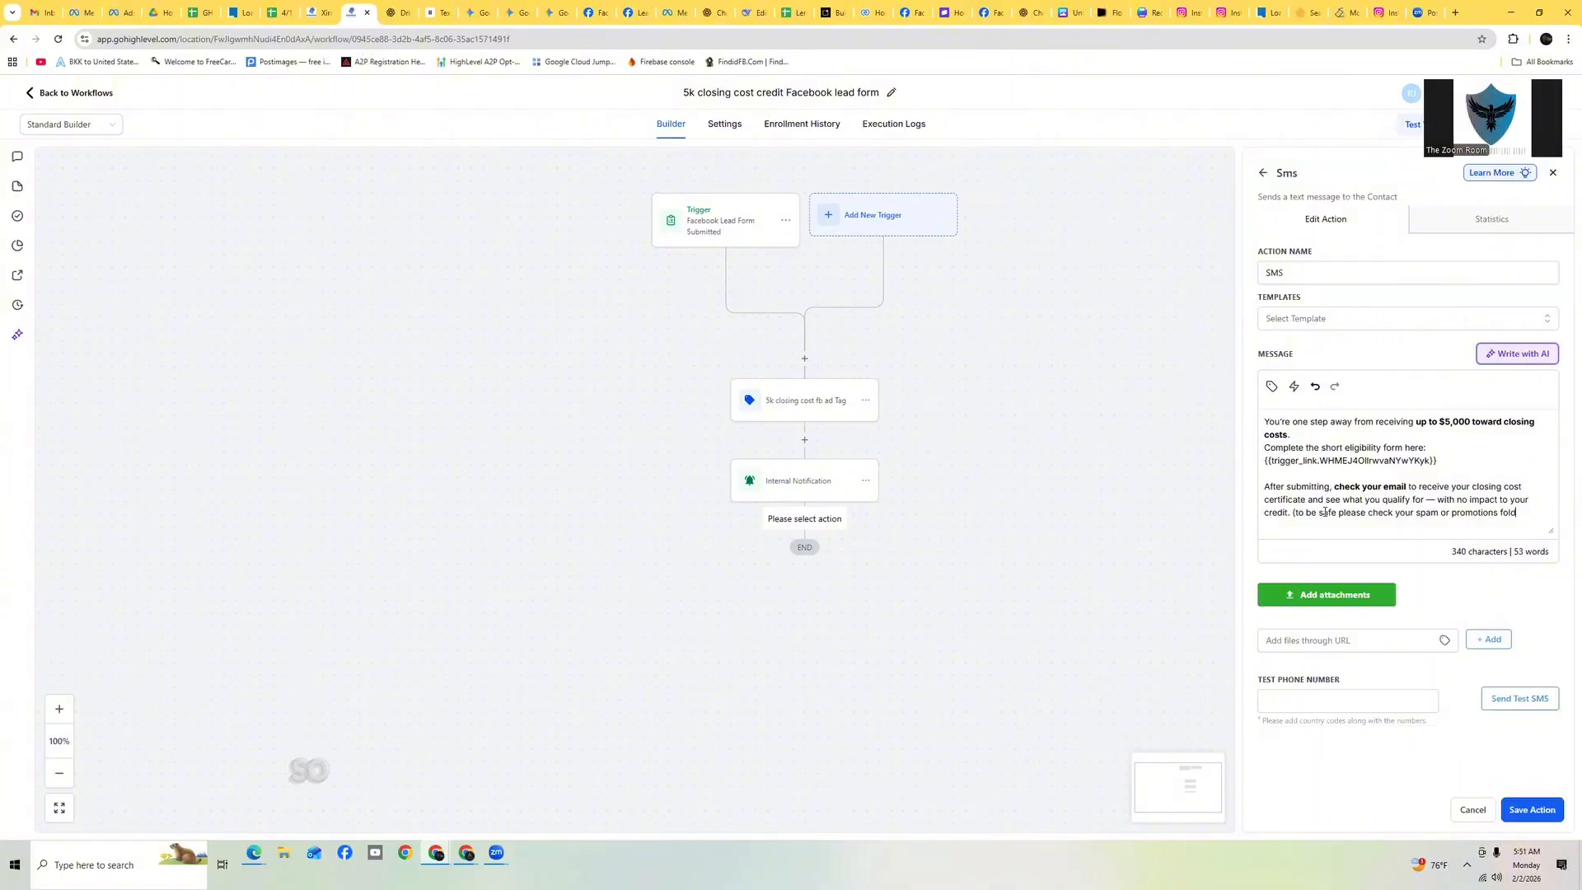
type("er)")
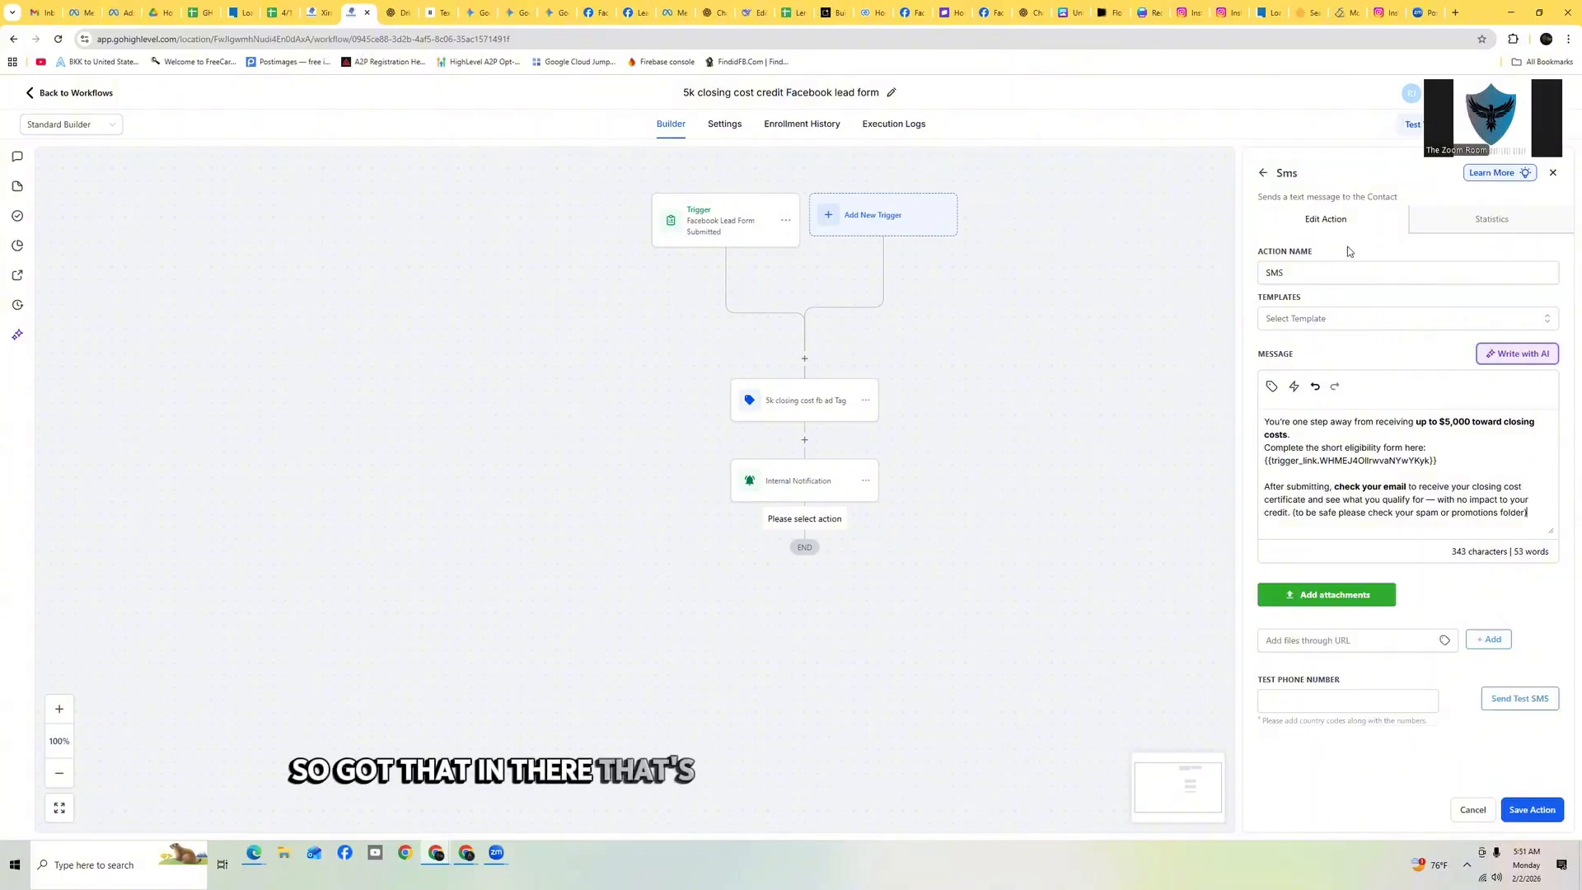
left_click(1535, 810)
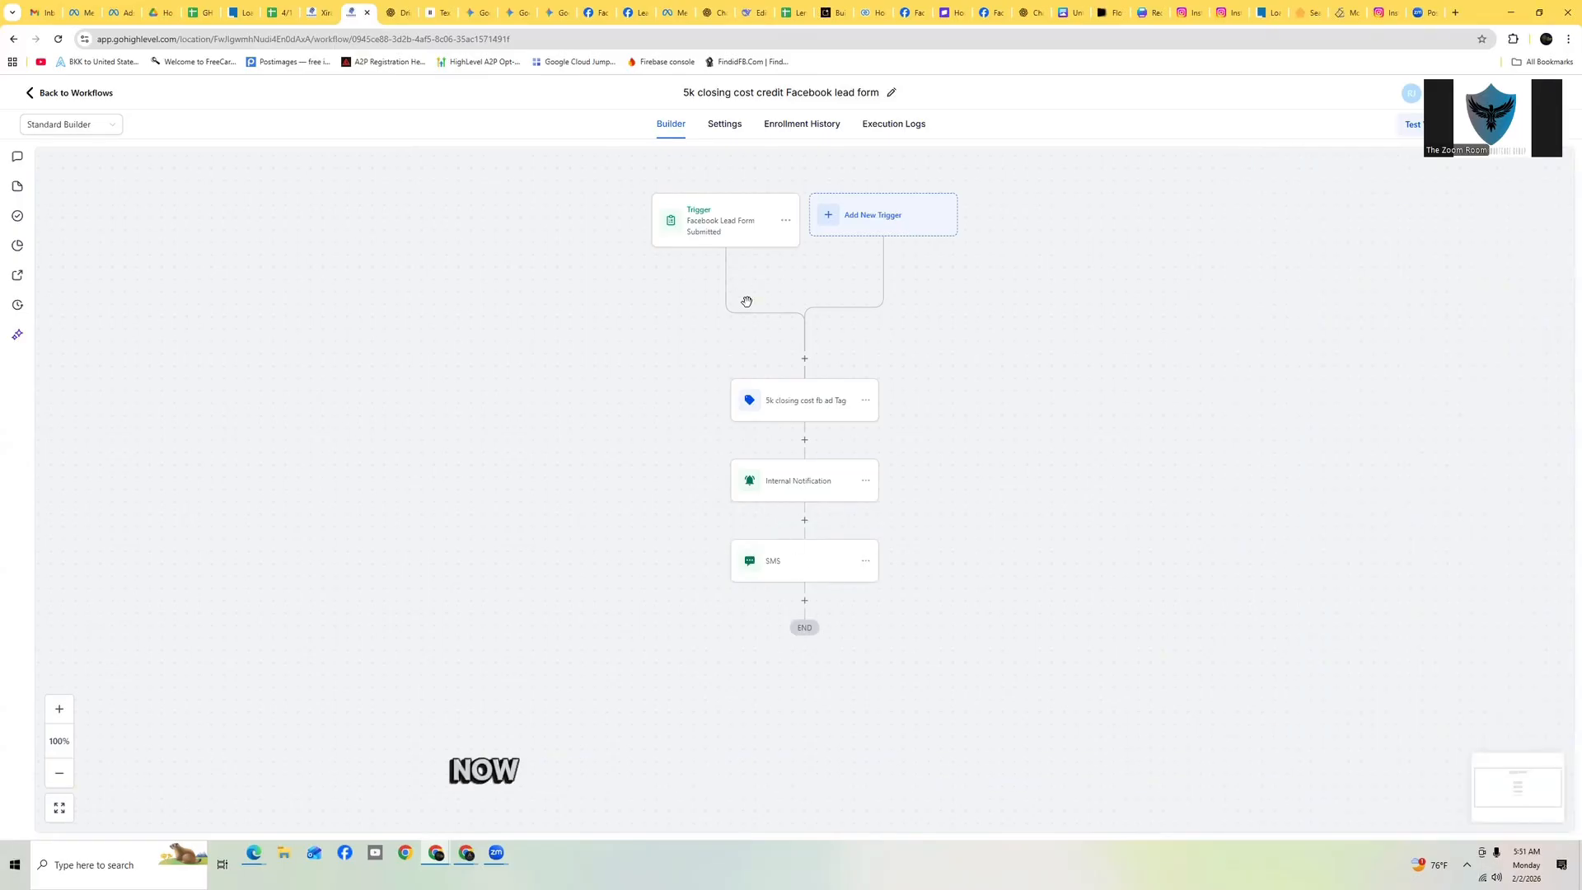
Switch to ChatGPT to review the Day 0 immediate-response actions, then return to the workflow
left_click(394, 12)
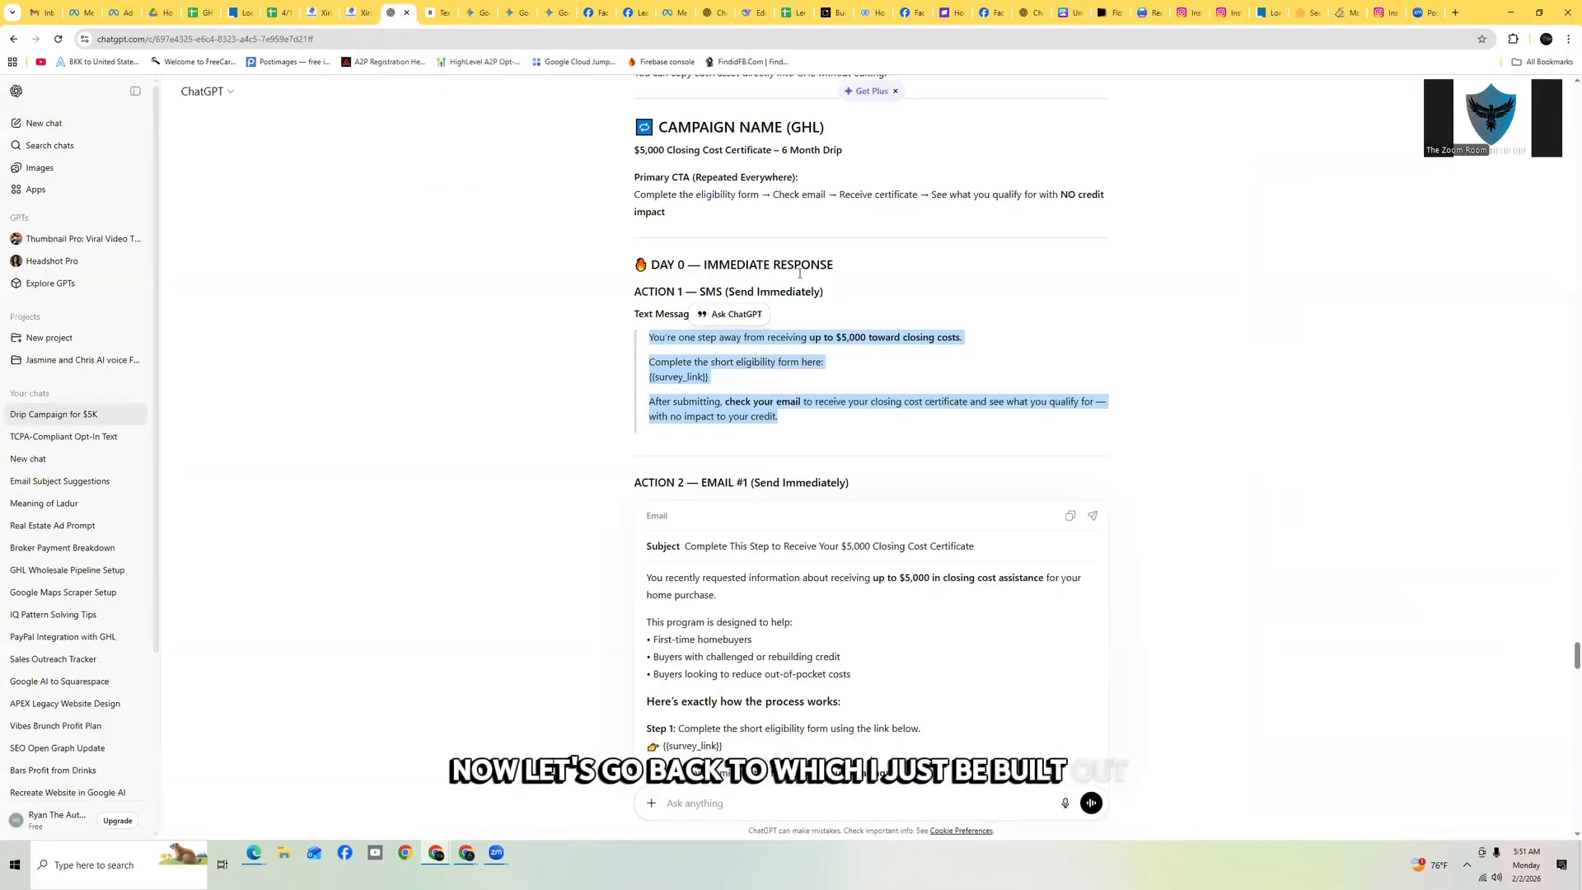
scroll(773, 362, "down", 2)
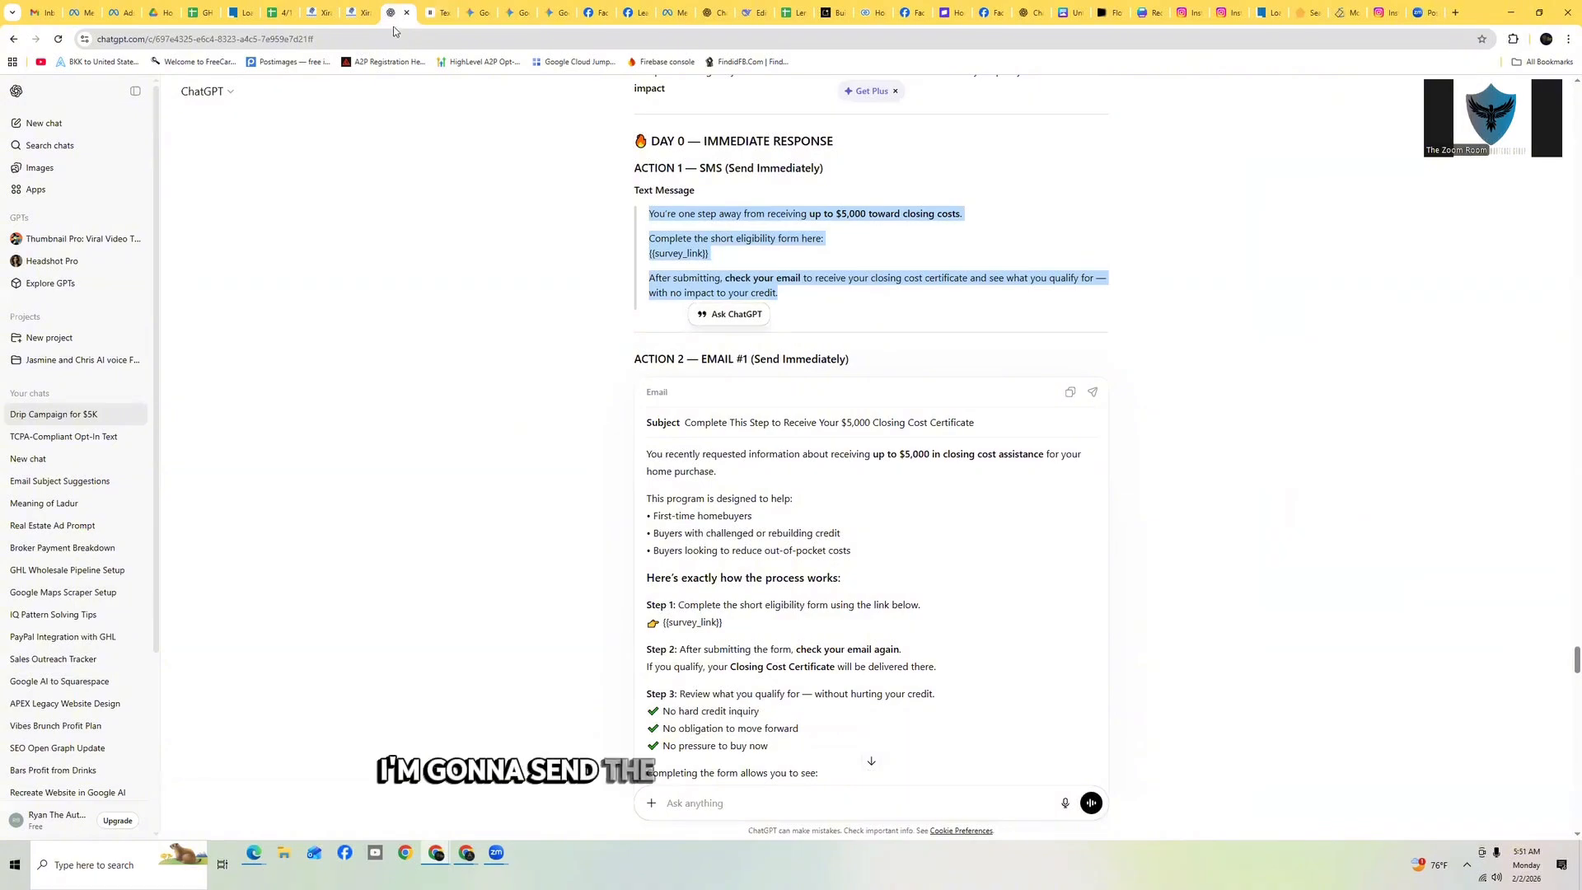
left_click(357, 12)
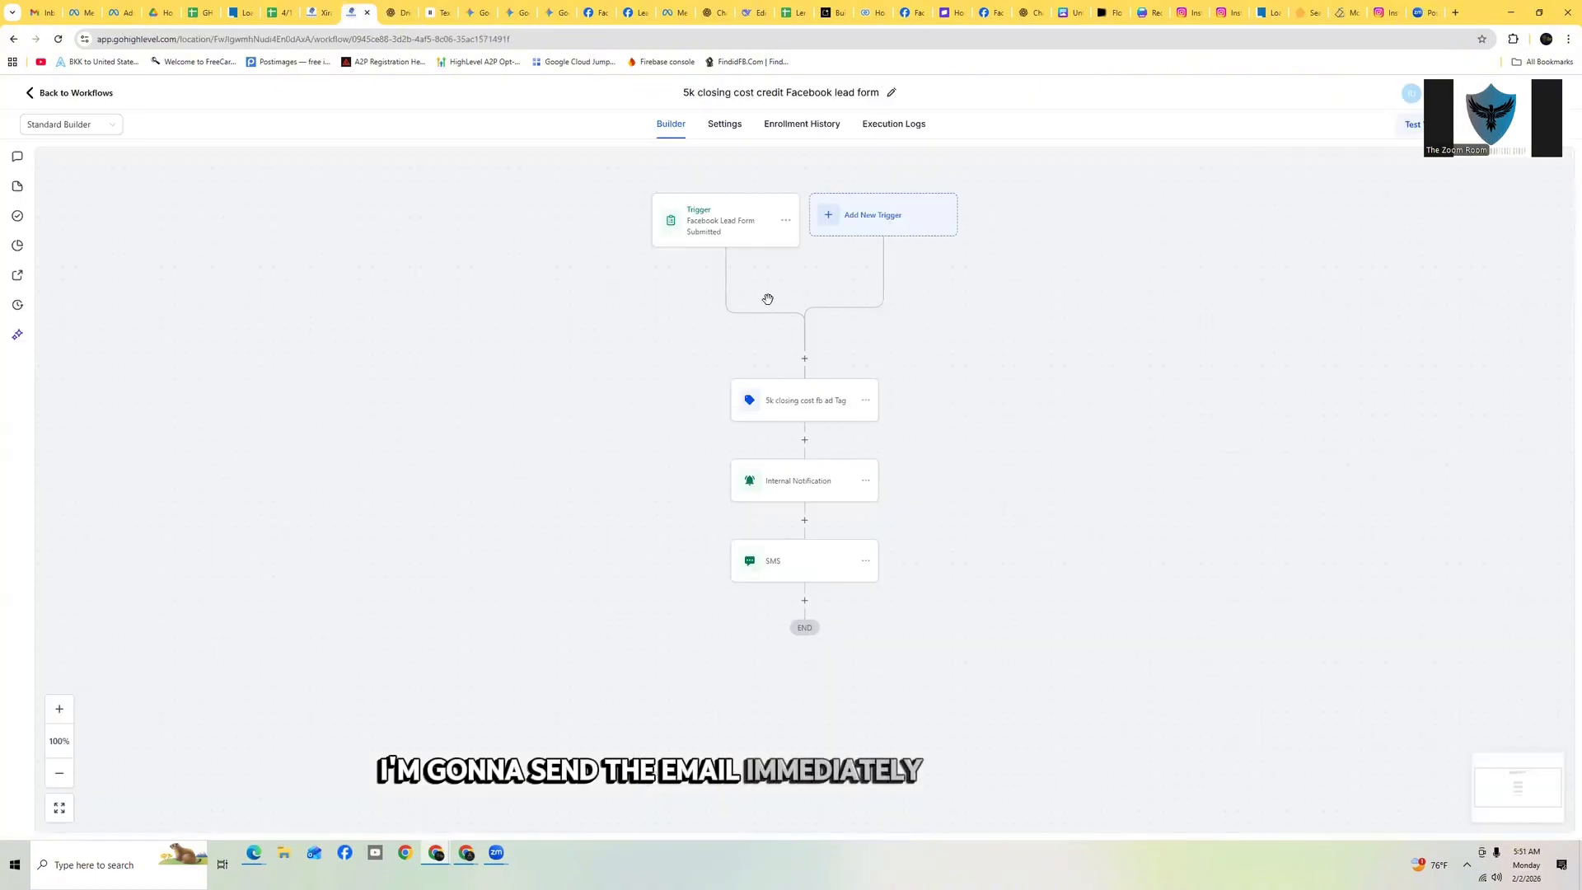
Copy the Day 0 Email #1 subject line from the ChatGPT draft, discarding the accidentally added SMS action
left_click(806, 603)
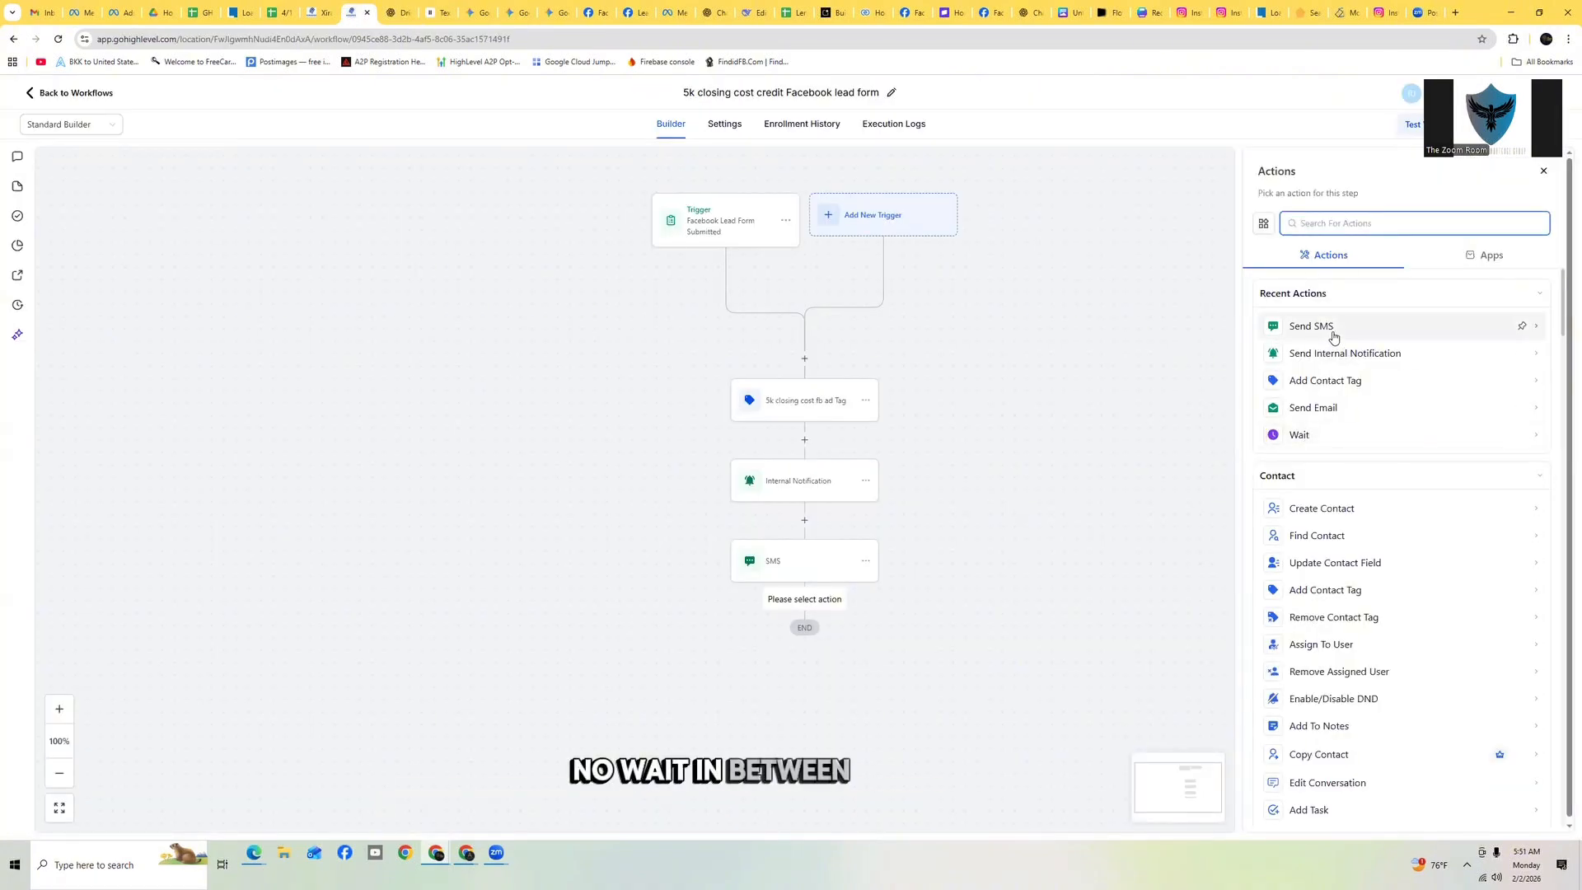
left_click(1335, 333)
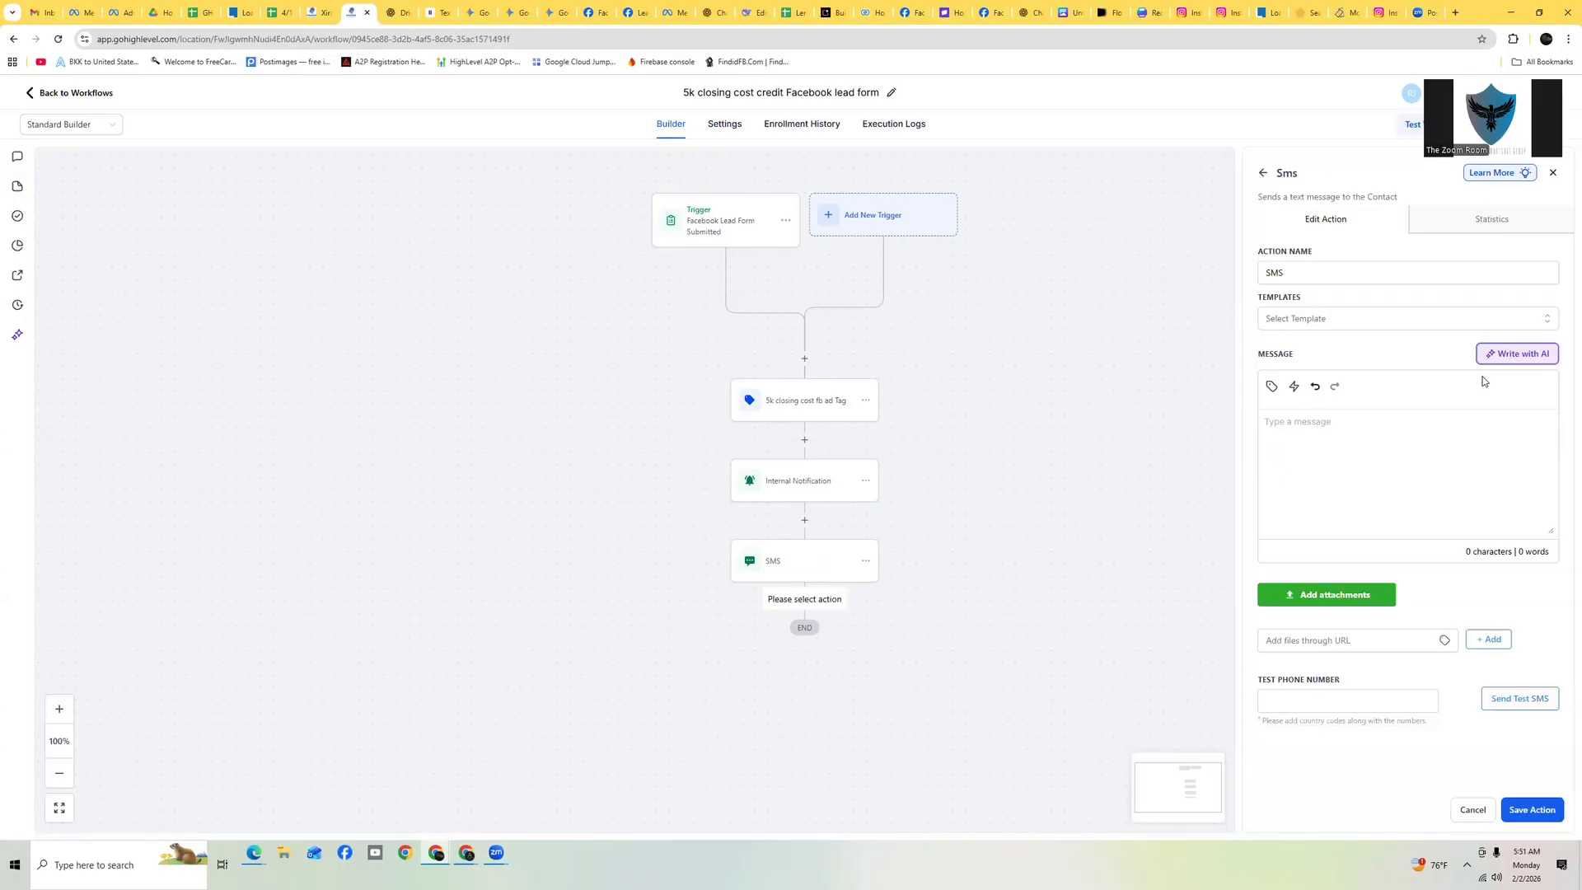
left_click(394, 12)
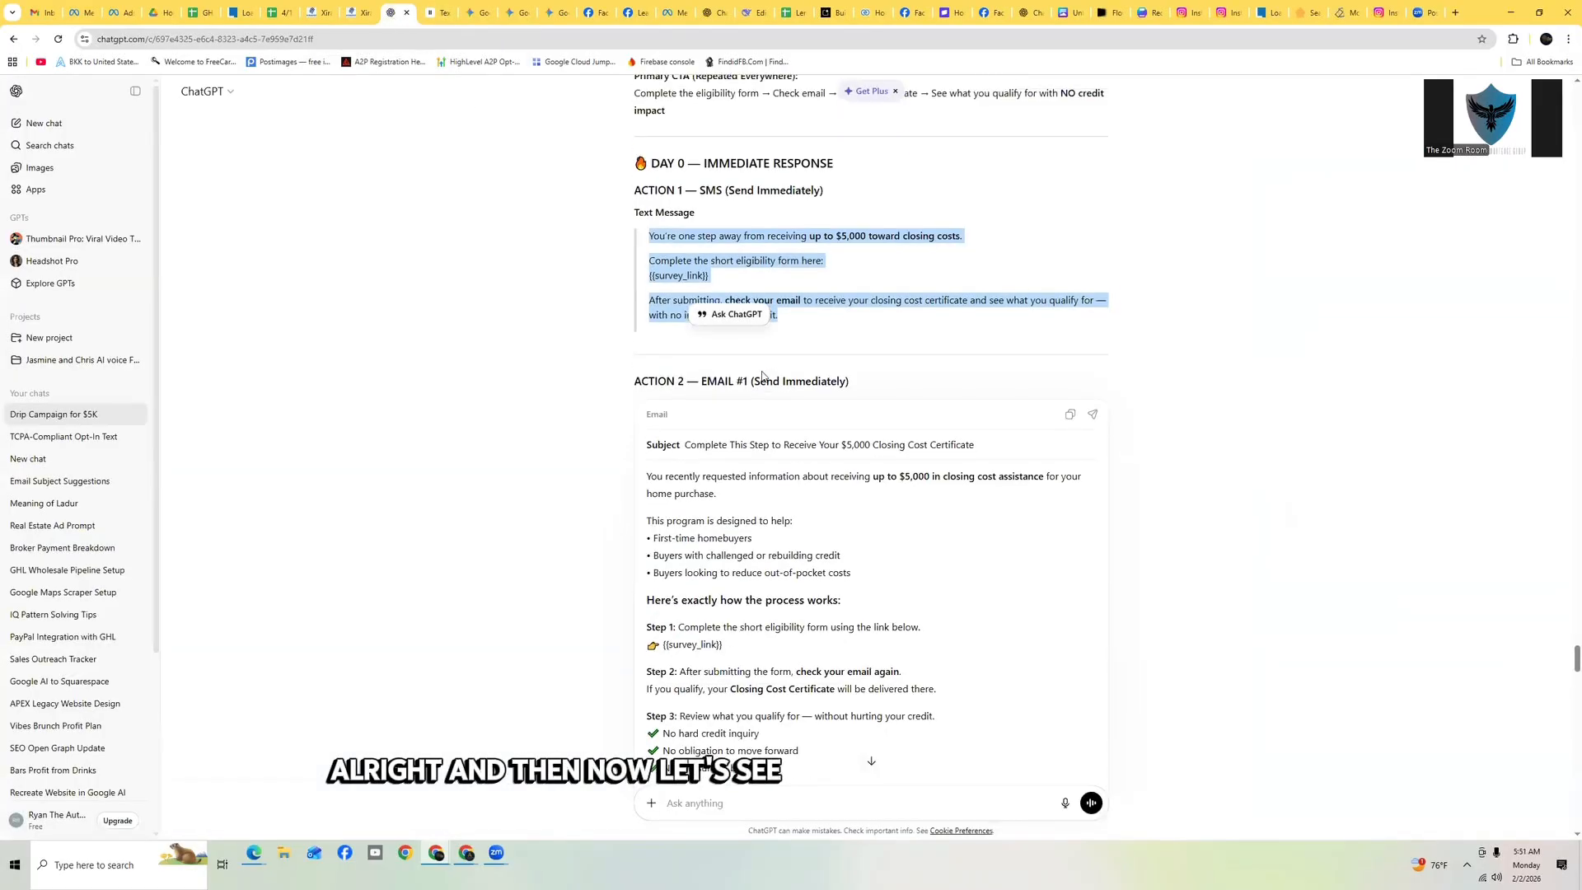
scroll(762, 375, "down", 1)
left_click_drag(685, 360, 972, 375)
key("ctrl+c")
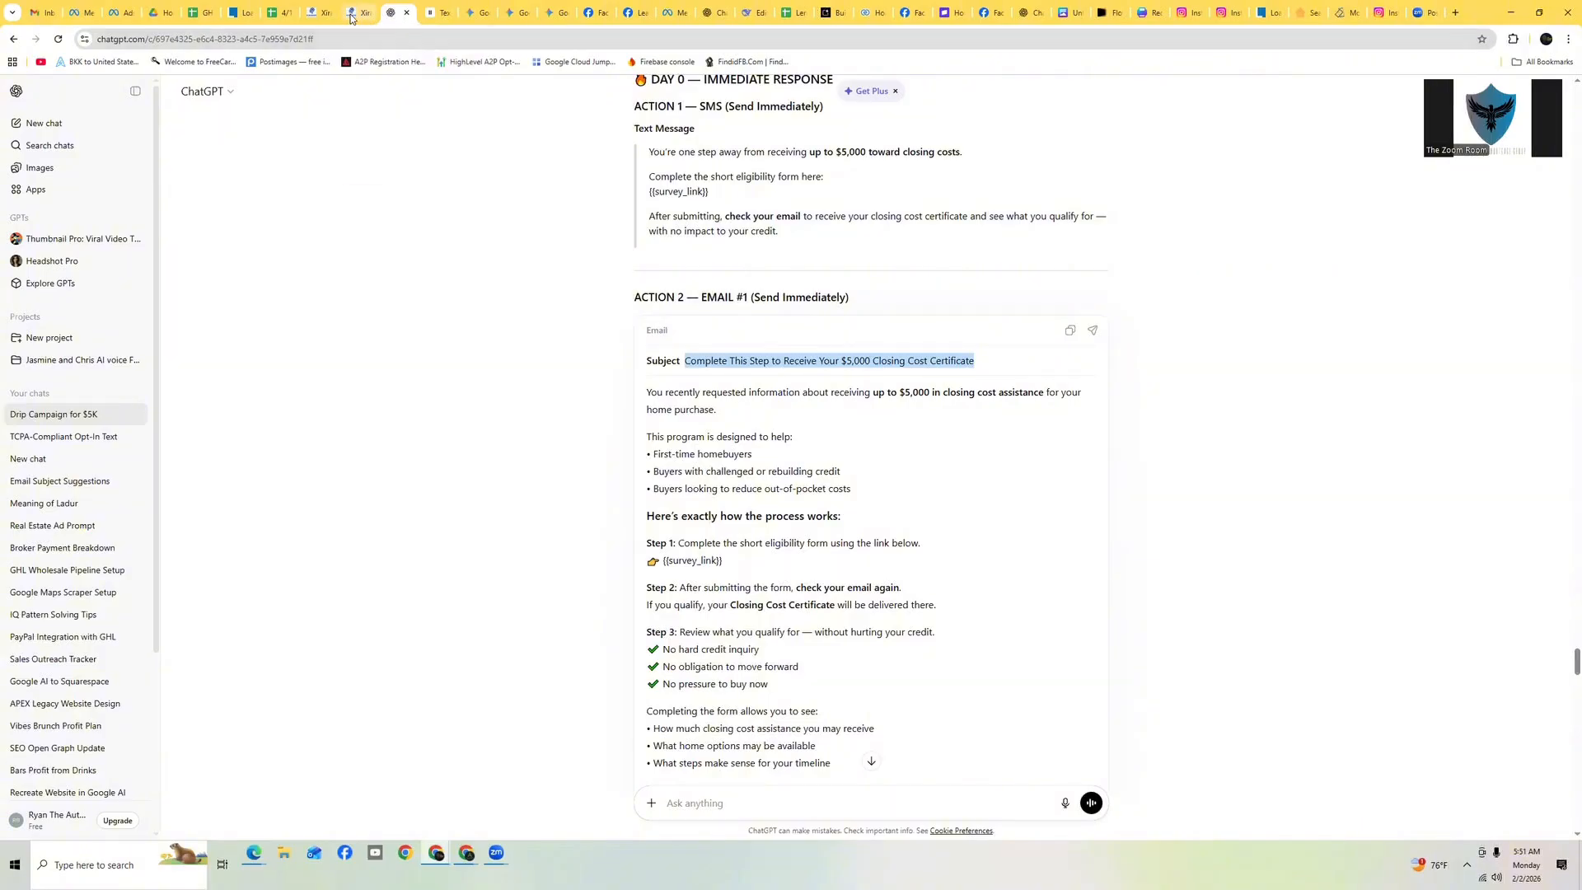
left_click(356, 18)
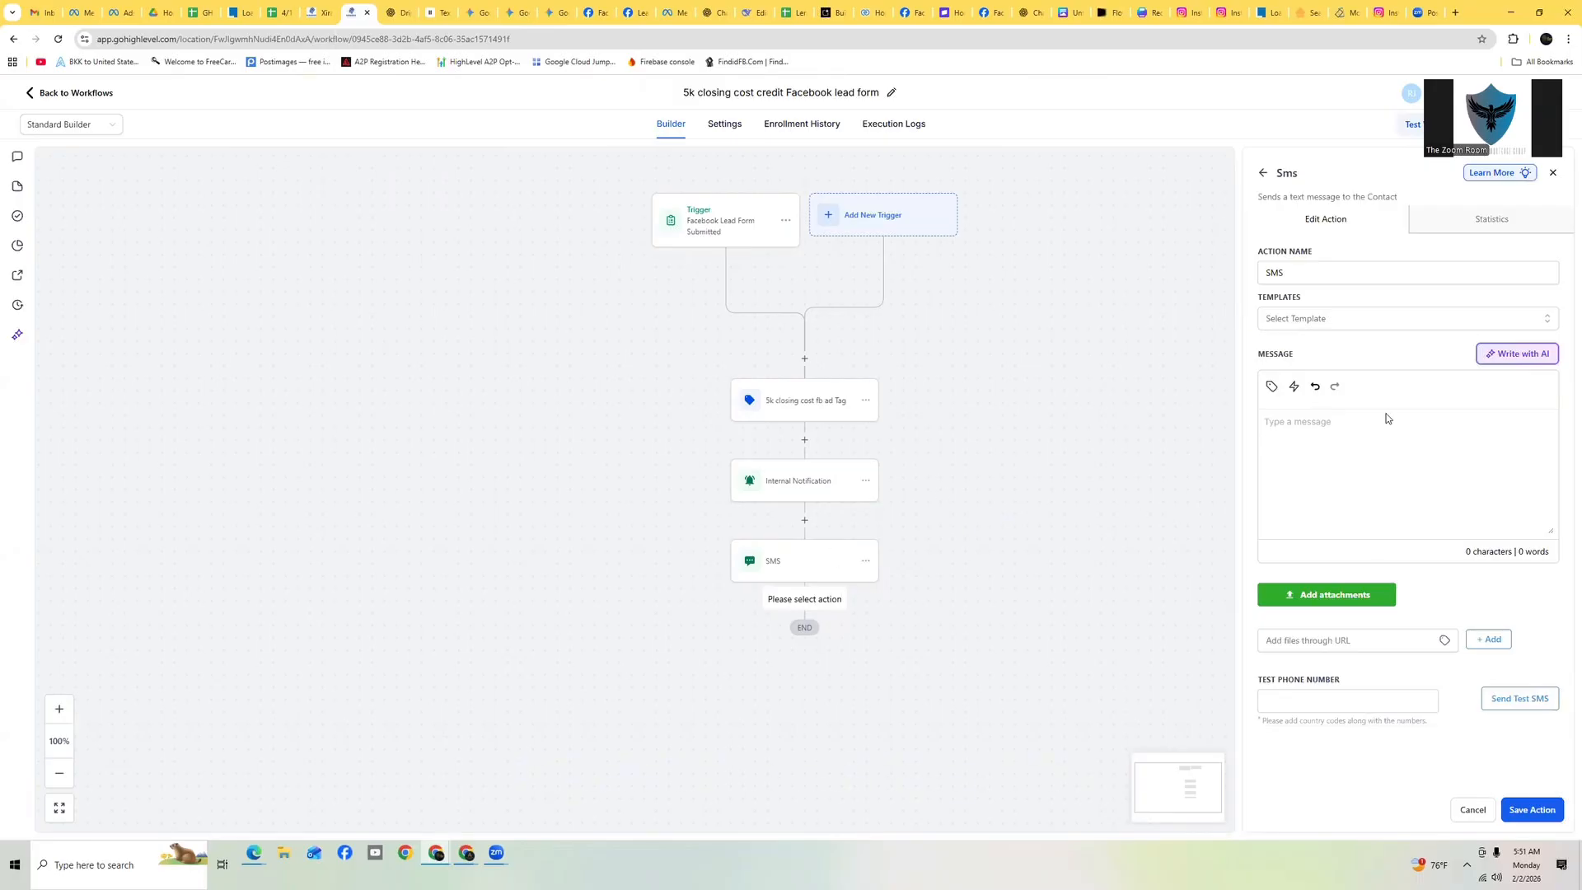
left_click(1473, 810)
Add a Send Email action after the SMS and paste the subject 'Complete This Step to Receive Your $5,000 Closing Cost Certificate'
left_click(806, 602)
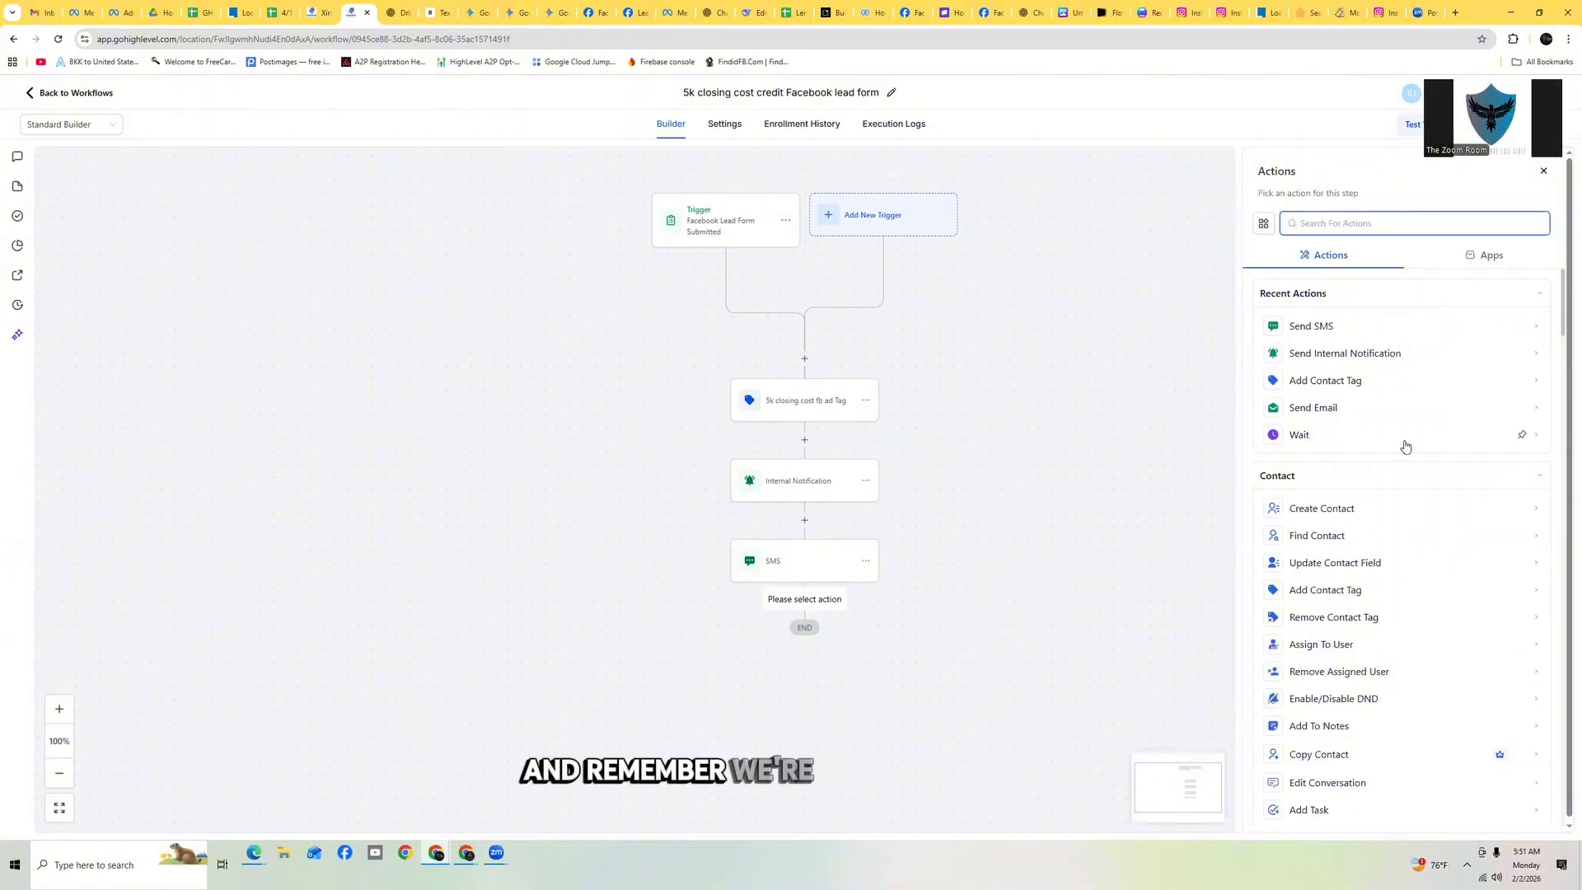
left_click(1354, 414)
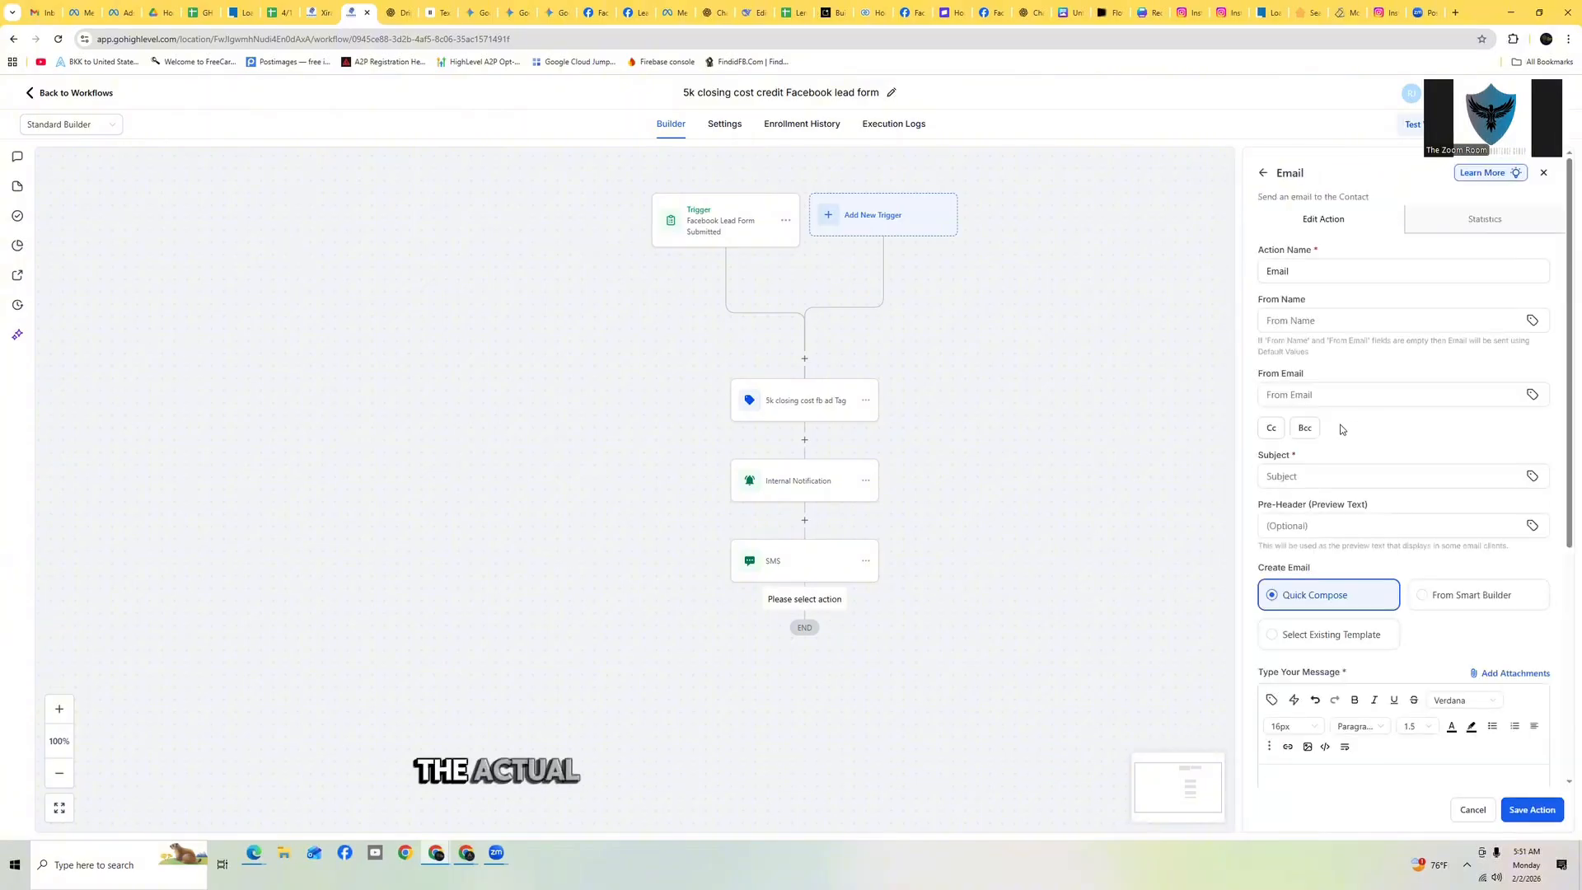
left_click(1337, 472)
key("ctrl+v")
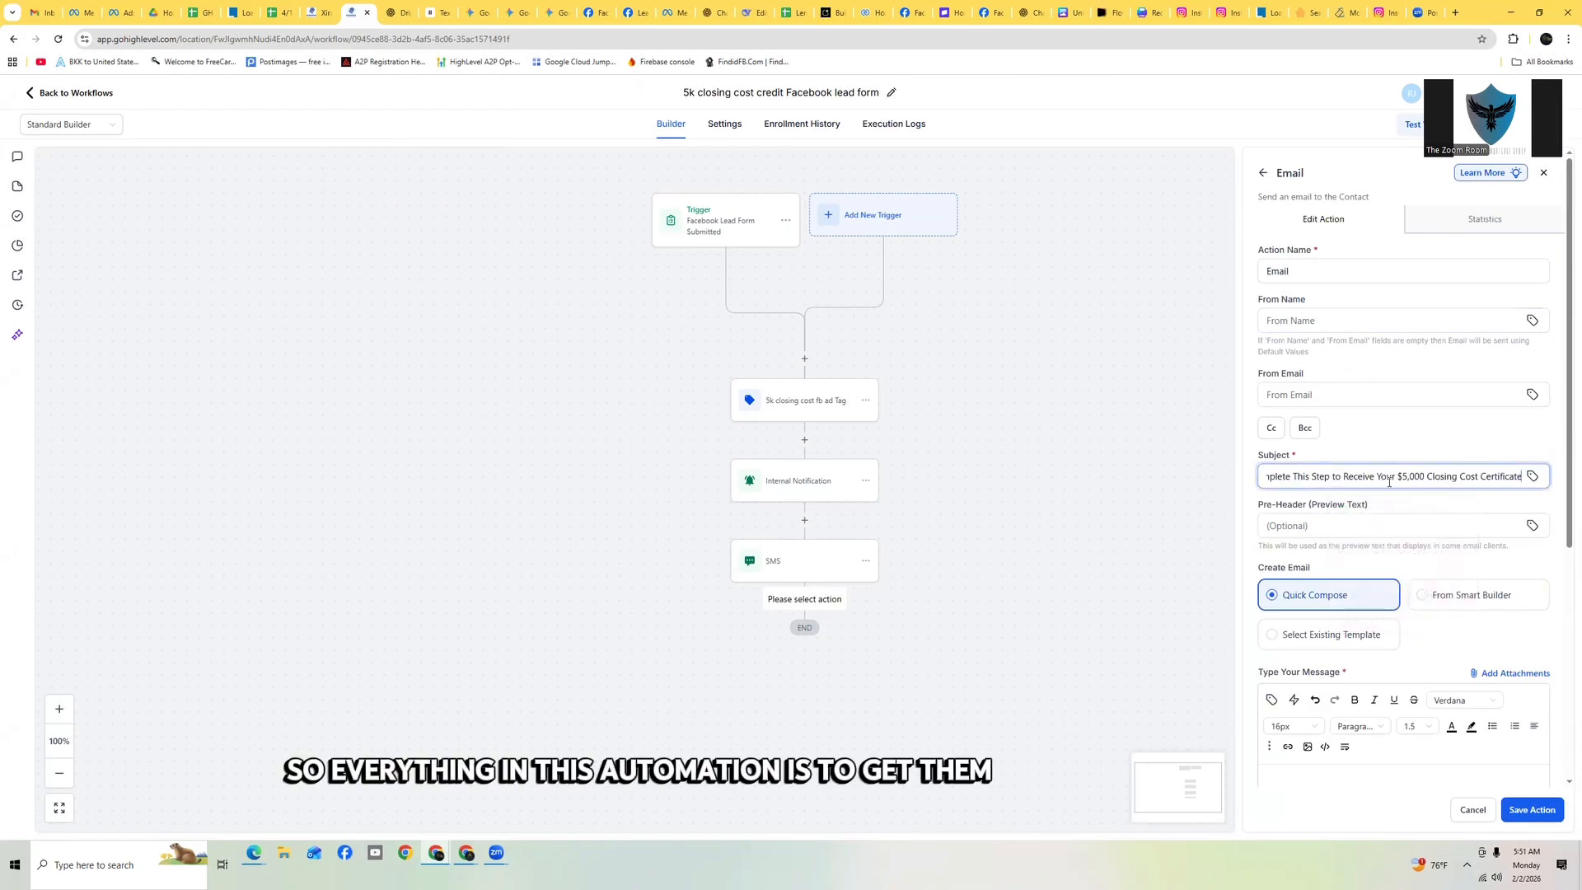
Copy the Email #1 body text from the ChatGPT draft and paste it into the email message
scroll(1389, 482, "down", 3)
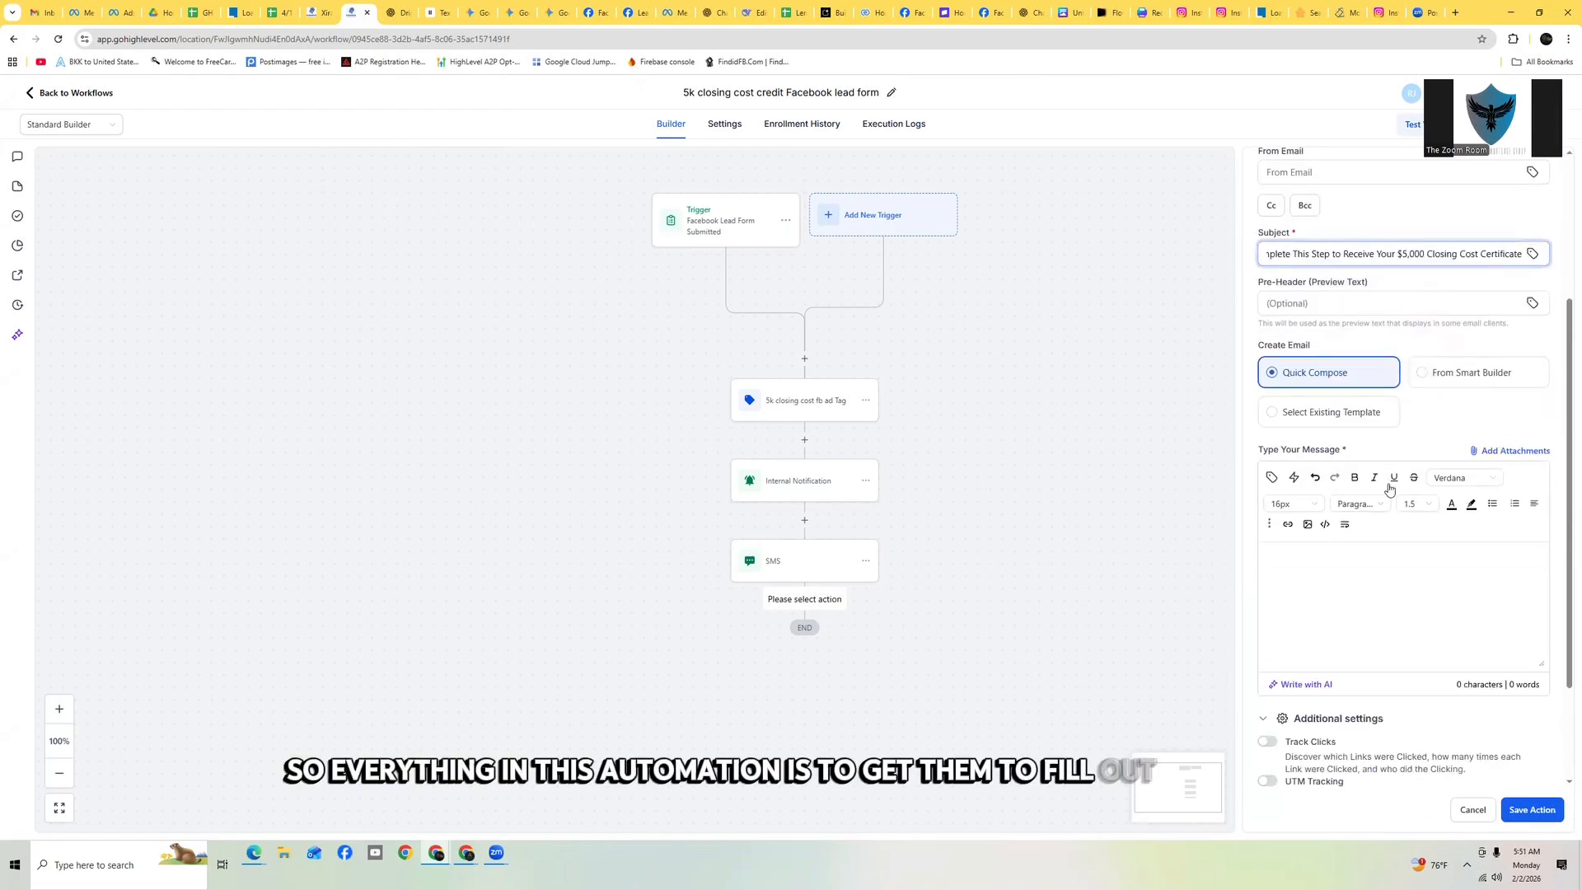
left_click(320, 12)
left_click(401, 18)
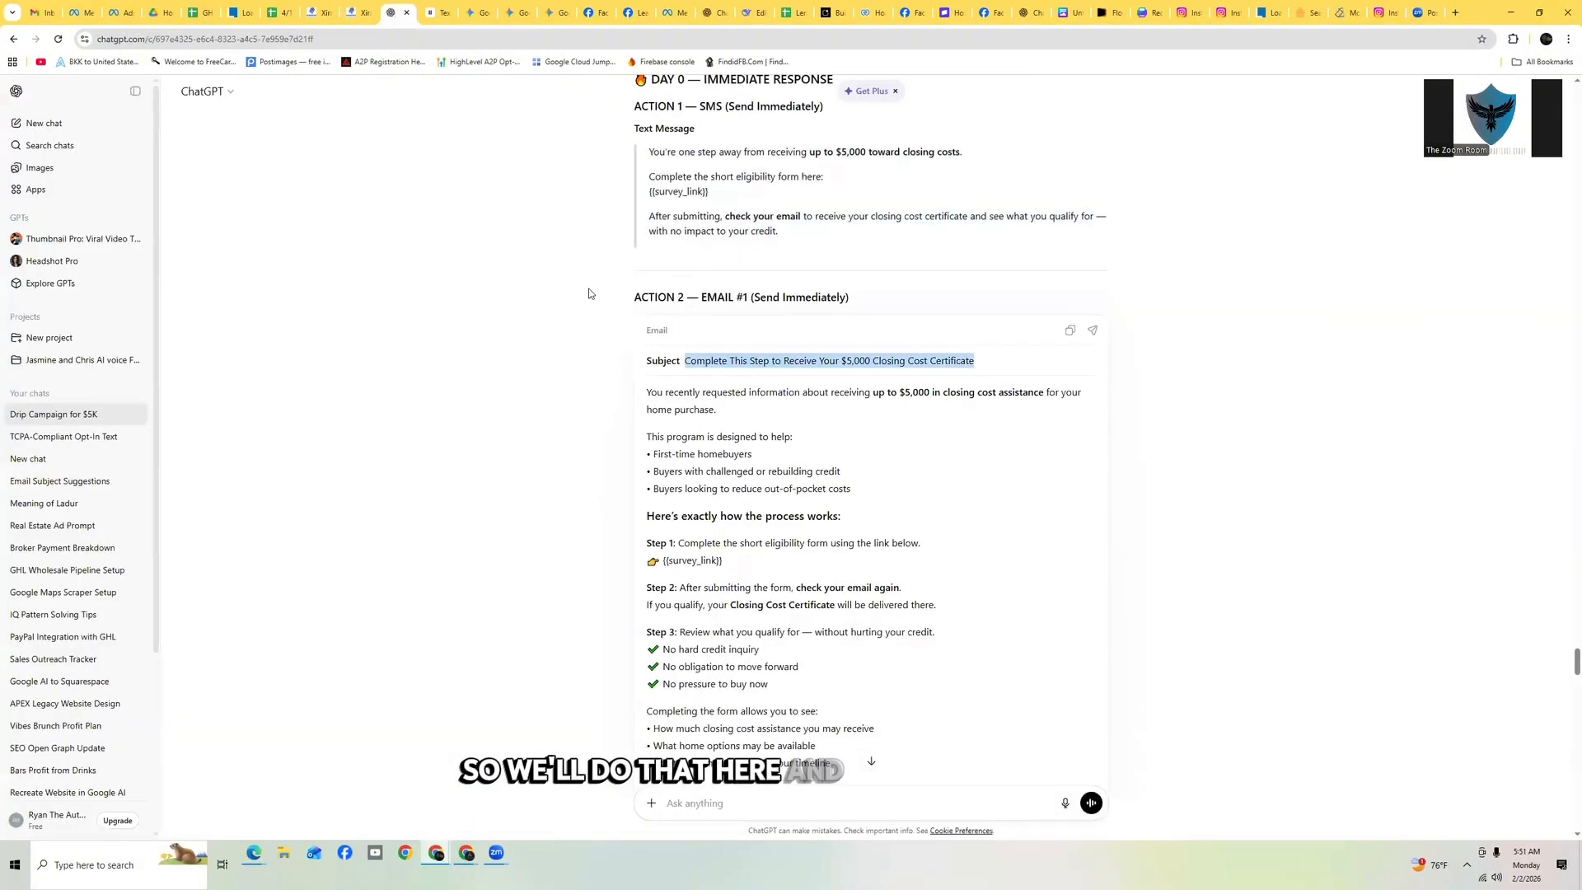
scroll(657, 267, "down", 1)
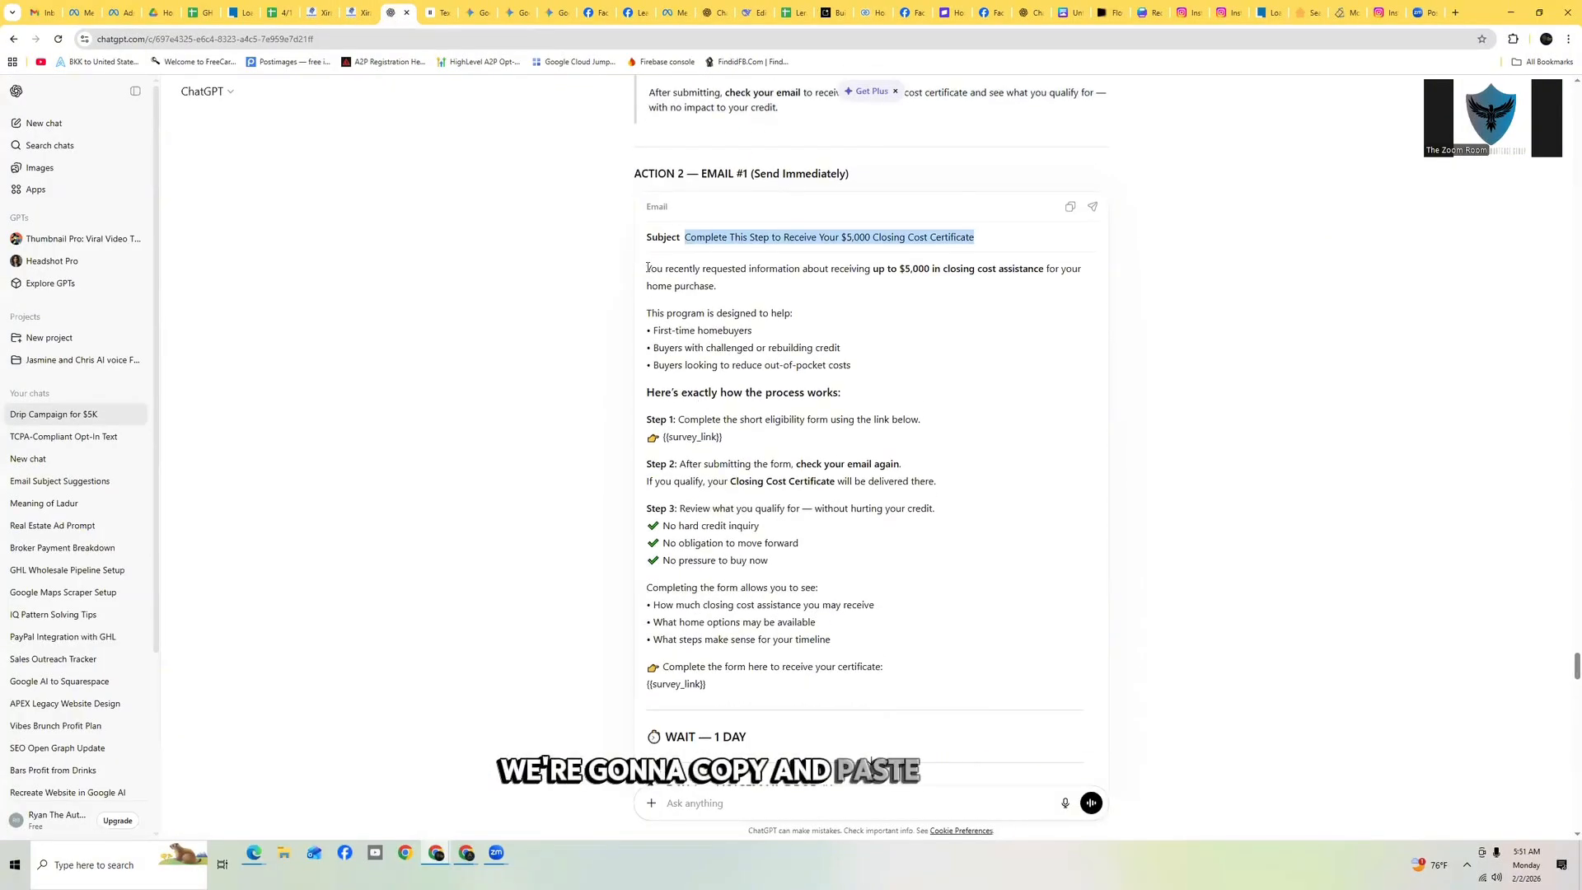
left_click_drag(647, 268, 1007, 681)
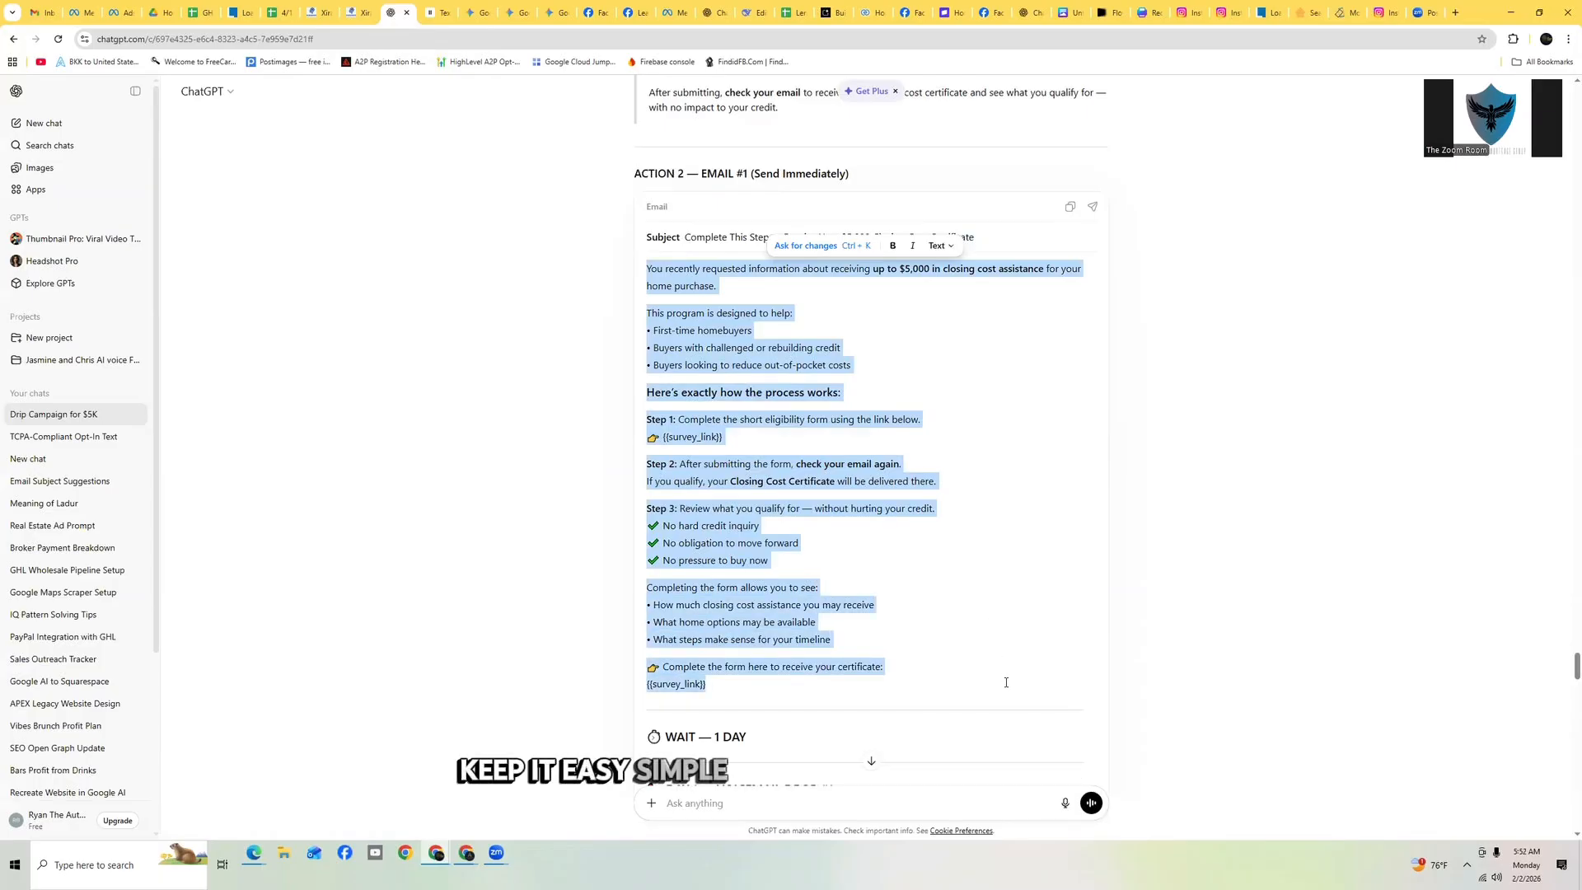
left_click(354, 12)
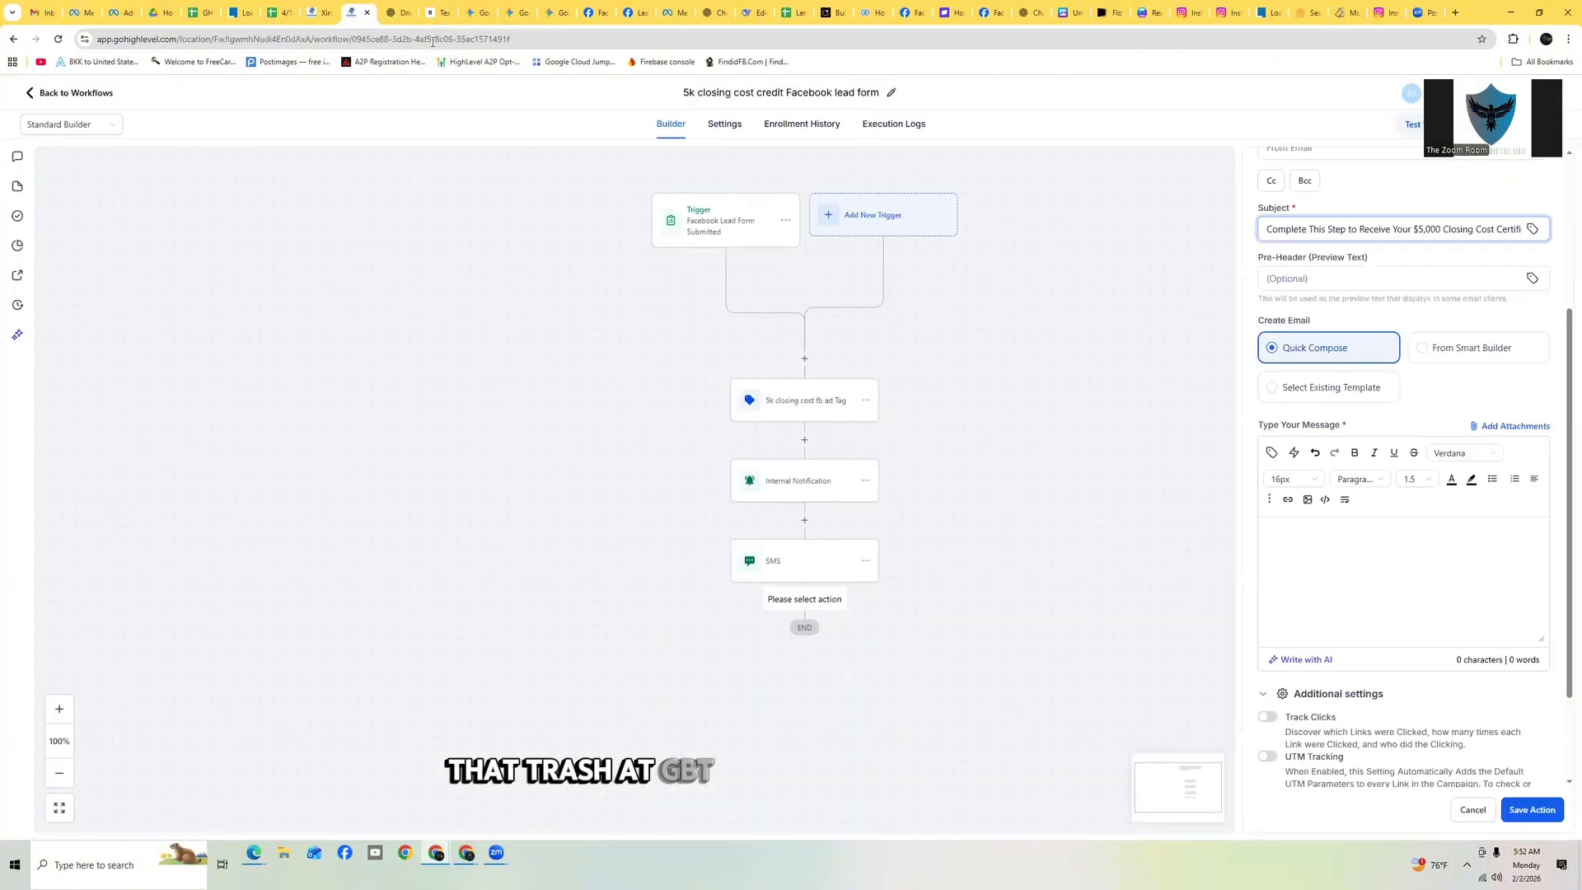
left_click(1302, 532)
key("ctrl+v")
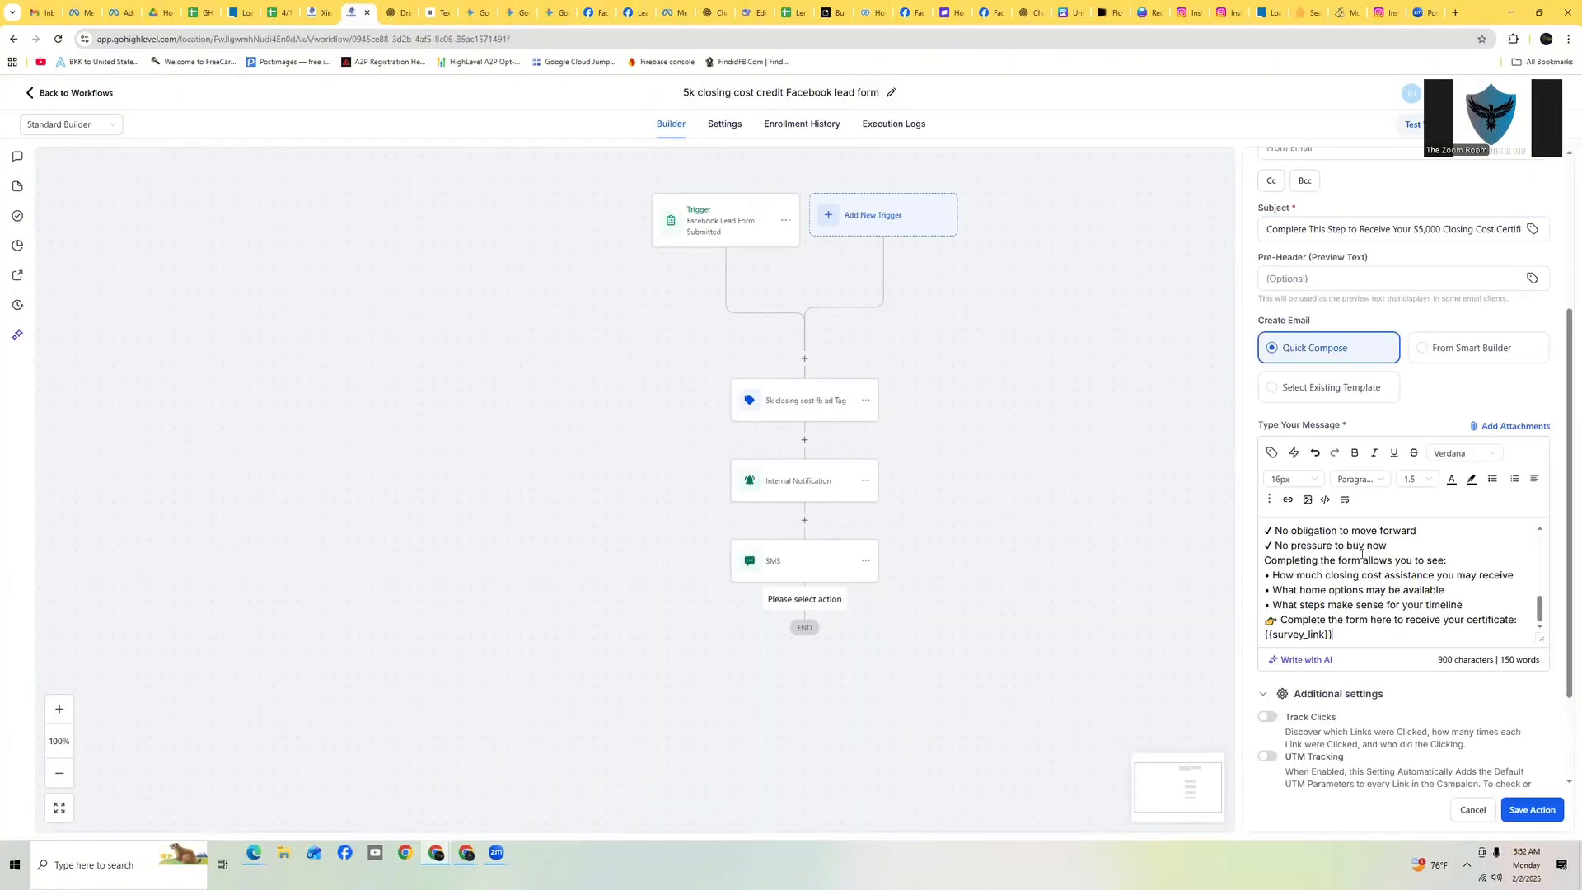
Insert blank lines between the email body's opening, program, and Step 1 paragraphs to fix spacing
left_click(1481, 604)
key("Return")
scroll(1482, 604, "up", 10)
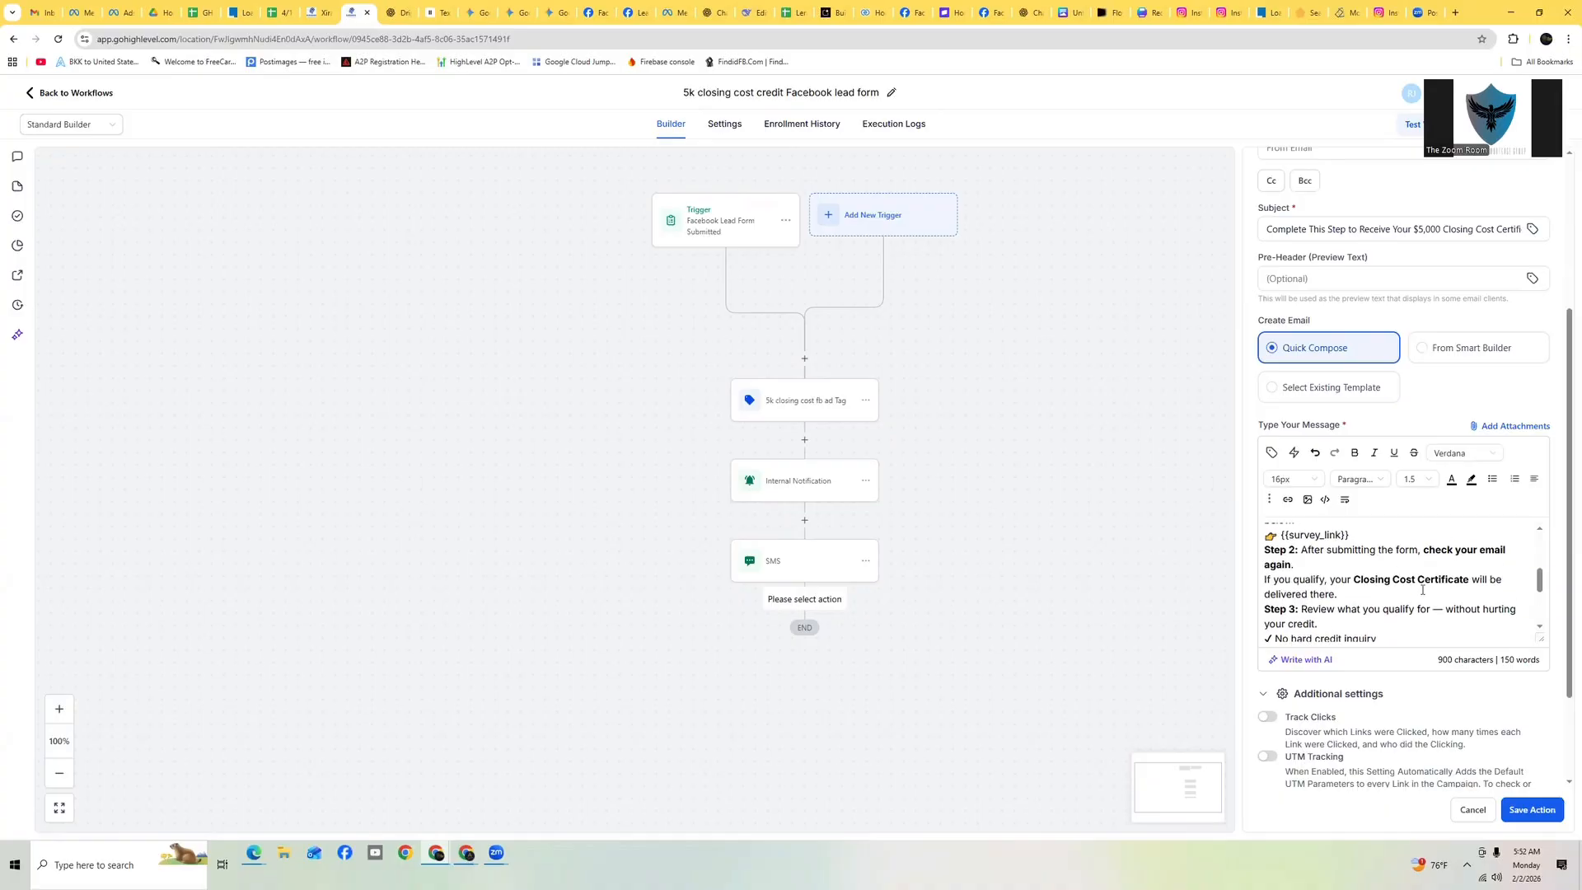
scroll(1400, 594, "up", 2)
left_click(1340, 563)
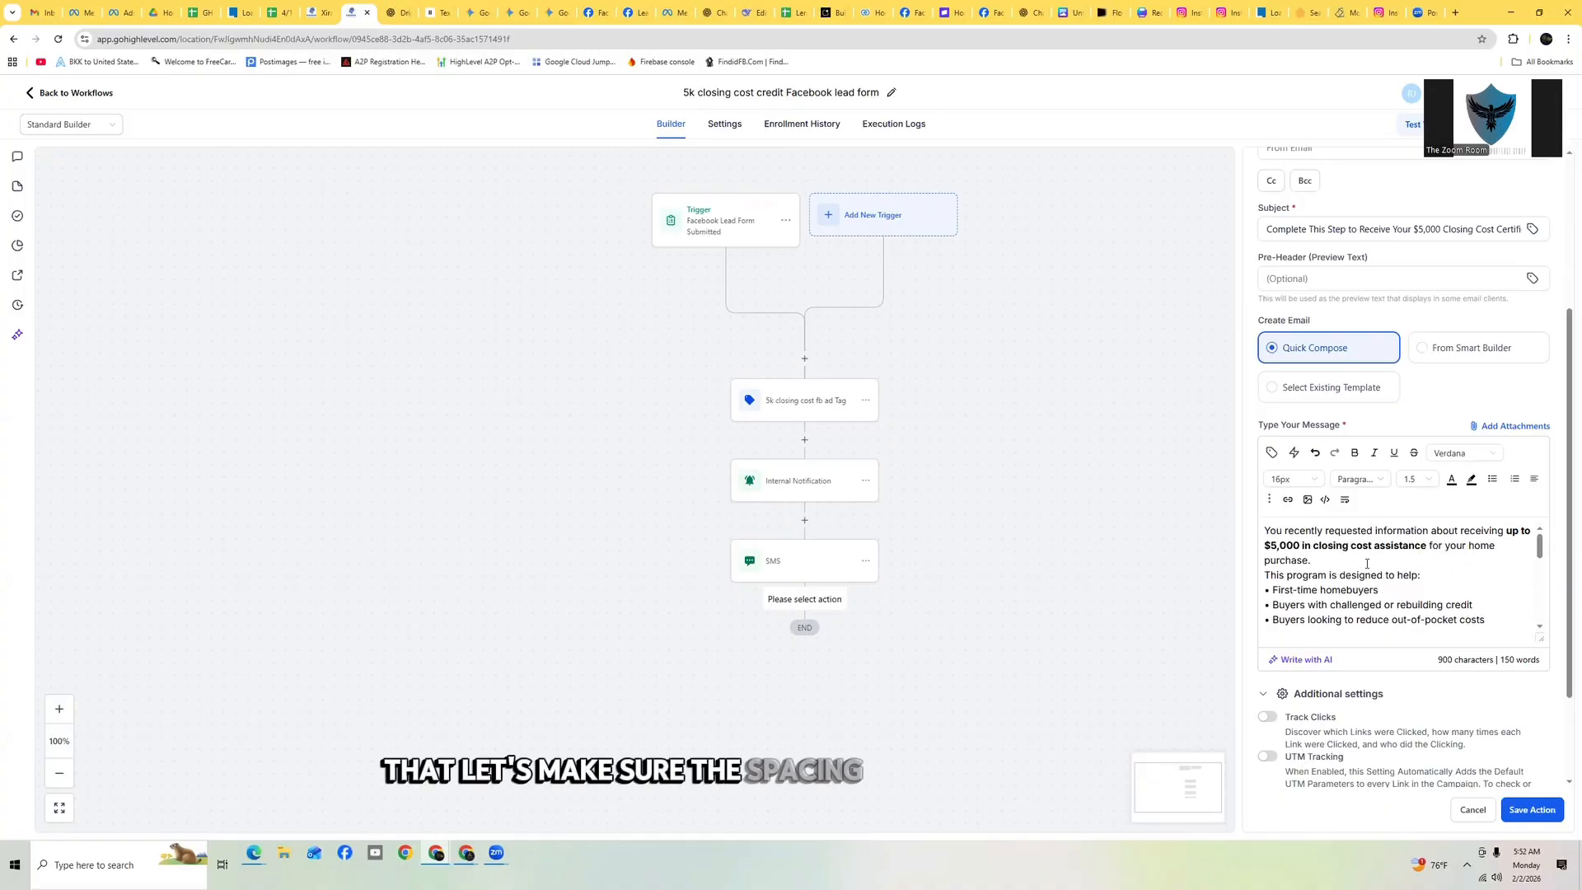
key("Return")
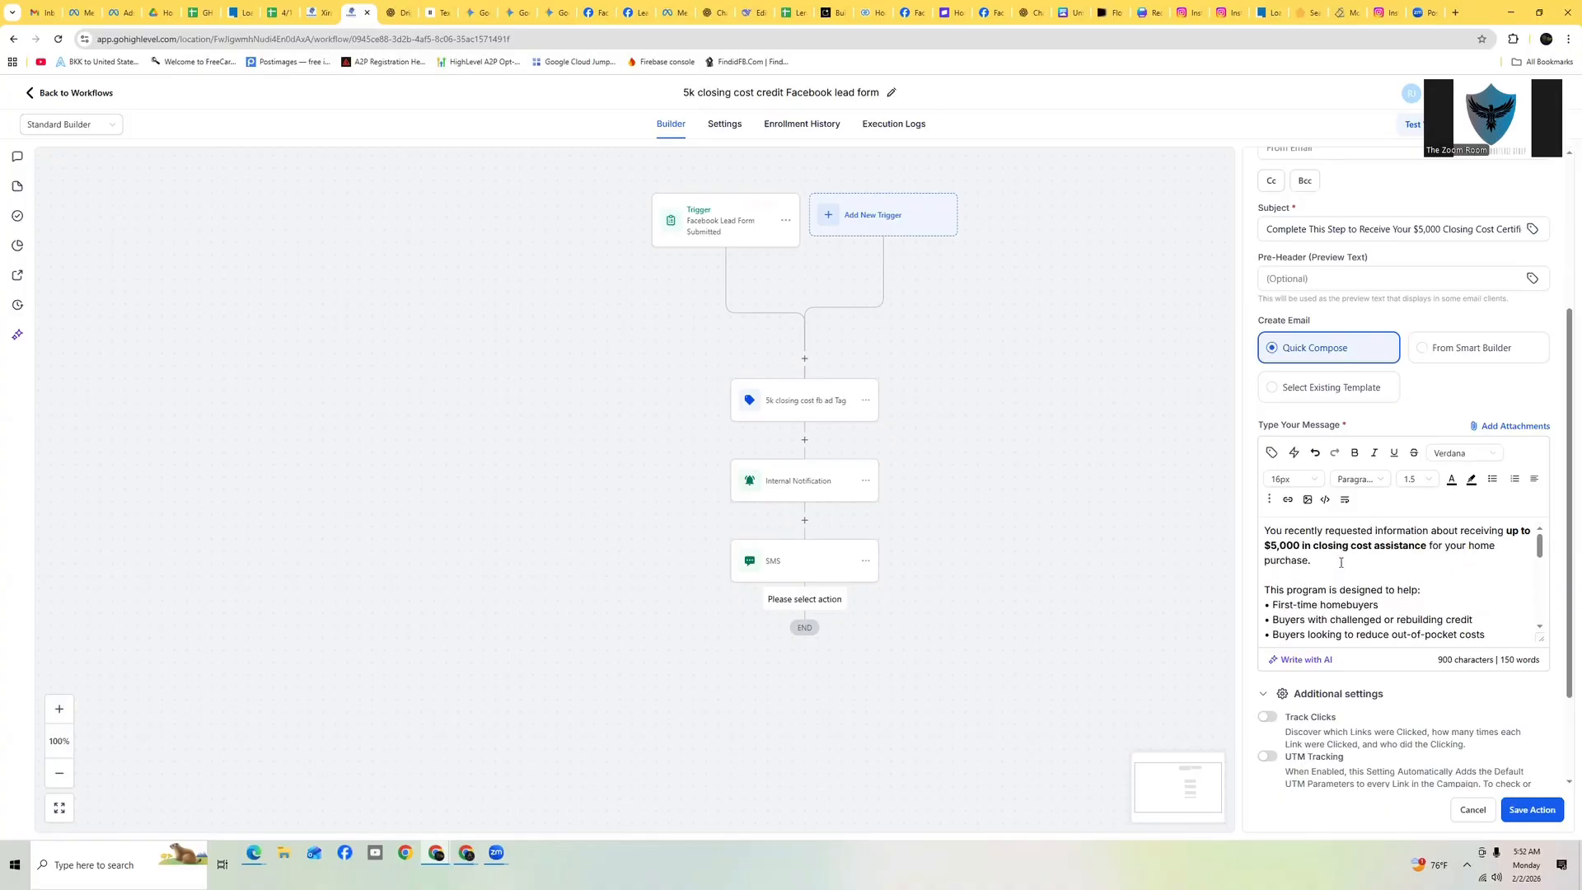
scroll(1374, 560, "up", 1)
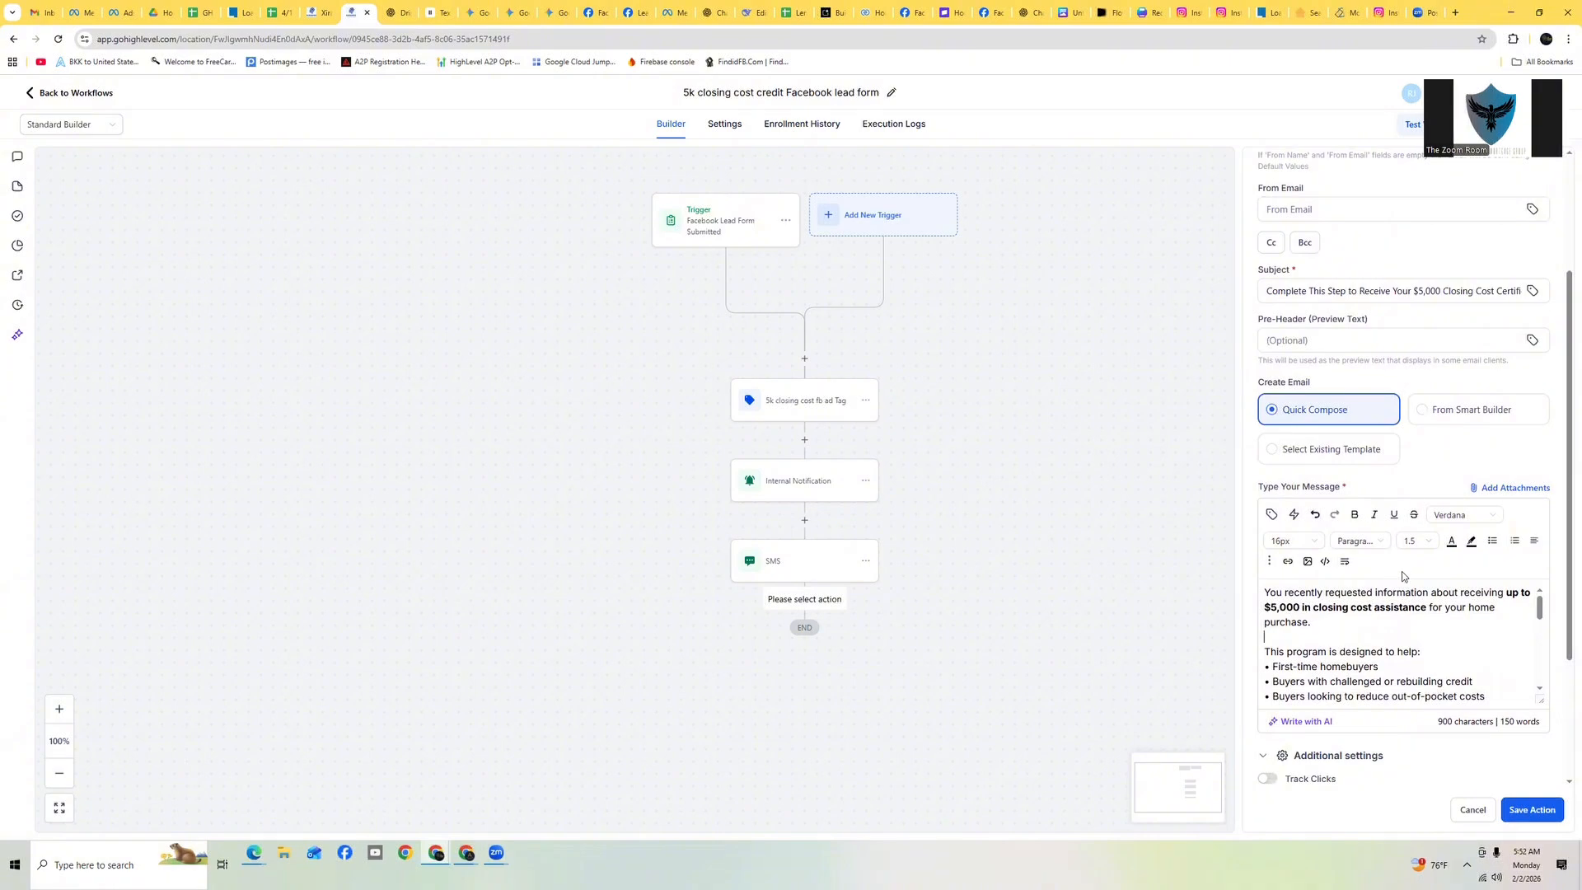
scroll(1393, 614, "down", 5)
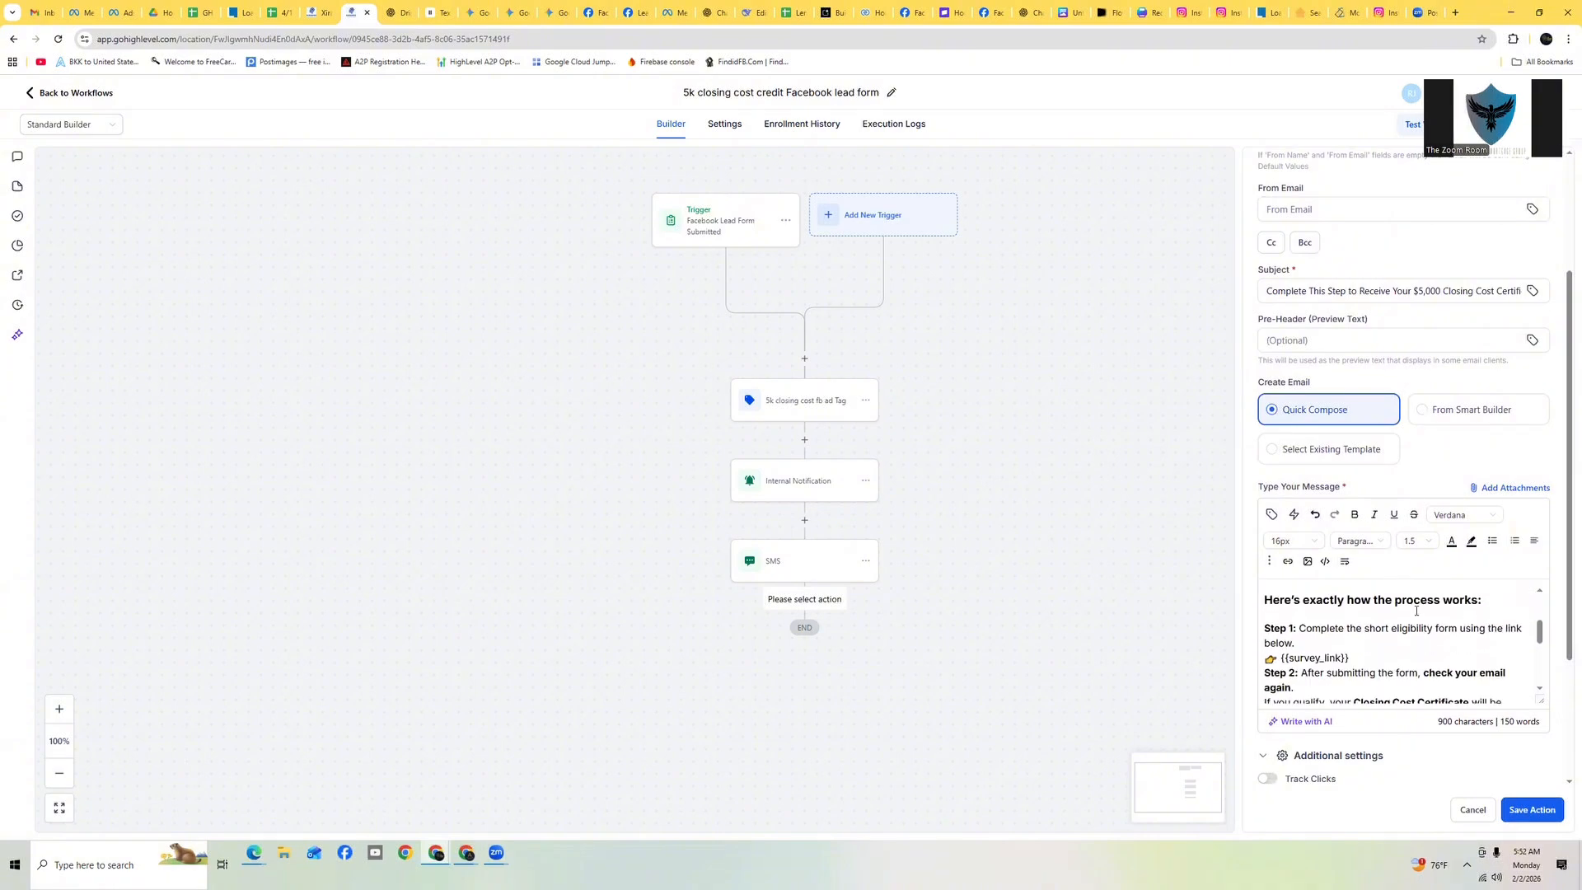
key("Return")
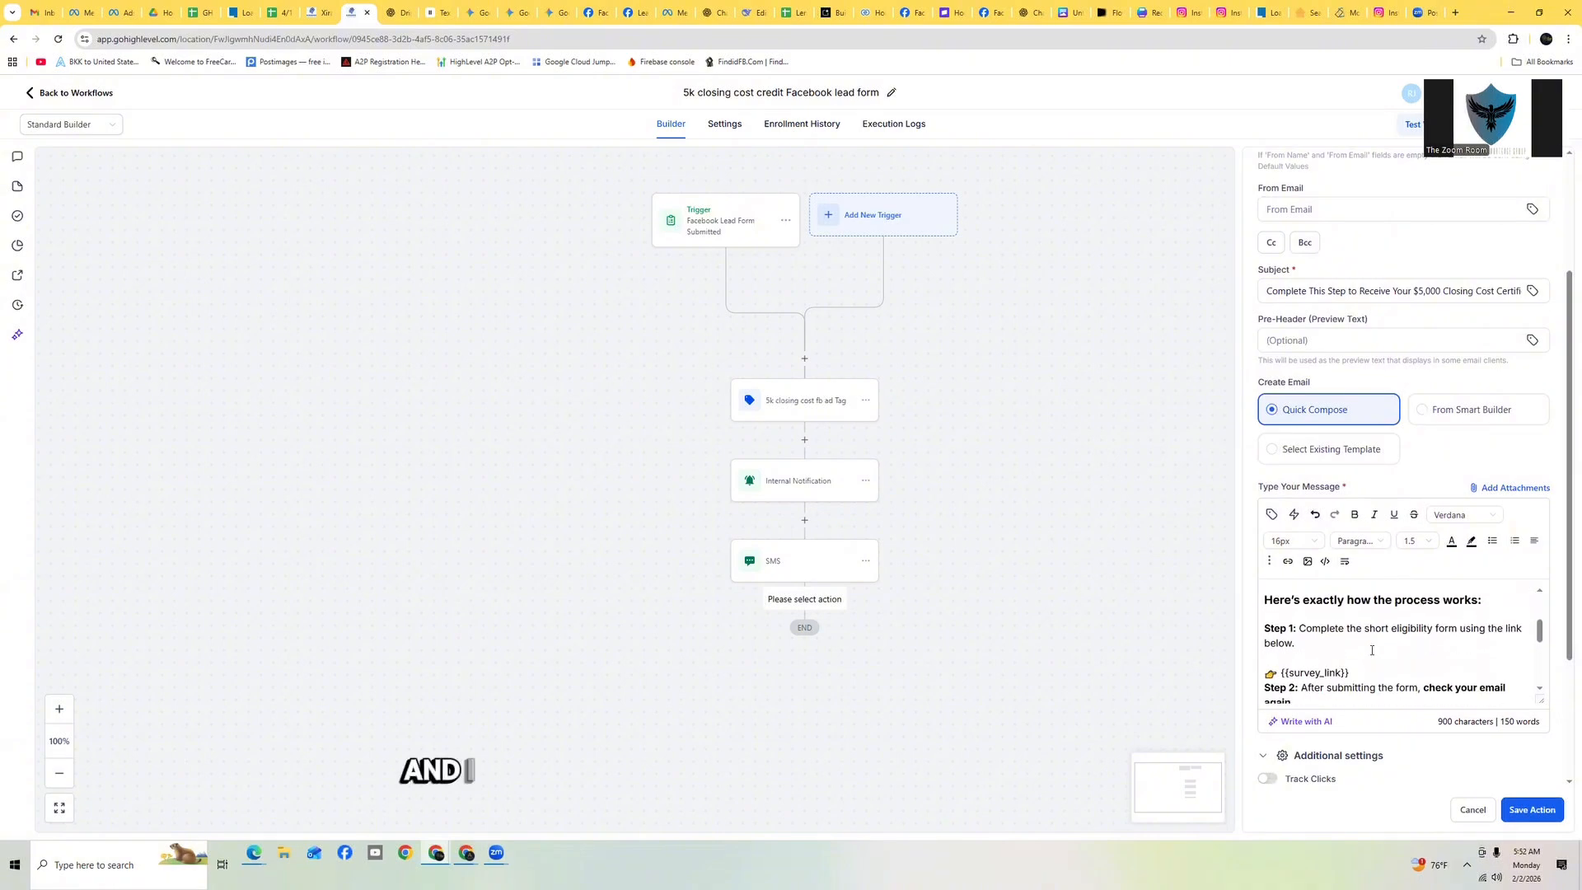
Replace the Step 1 {{survey_link}} placeholder with the '5k lender credit fb ad form' trigger link
scroll(1351, 634, "down", 1)
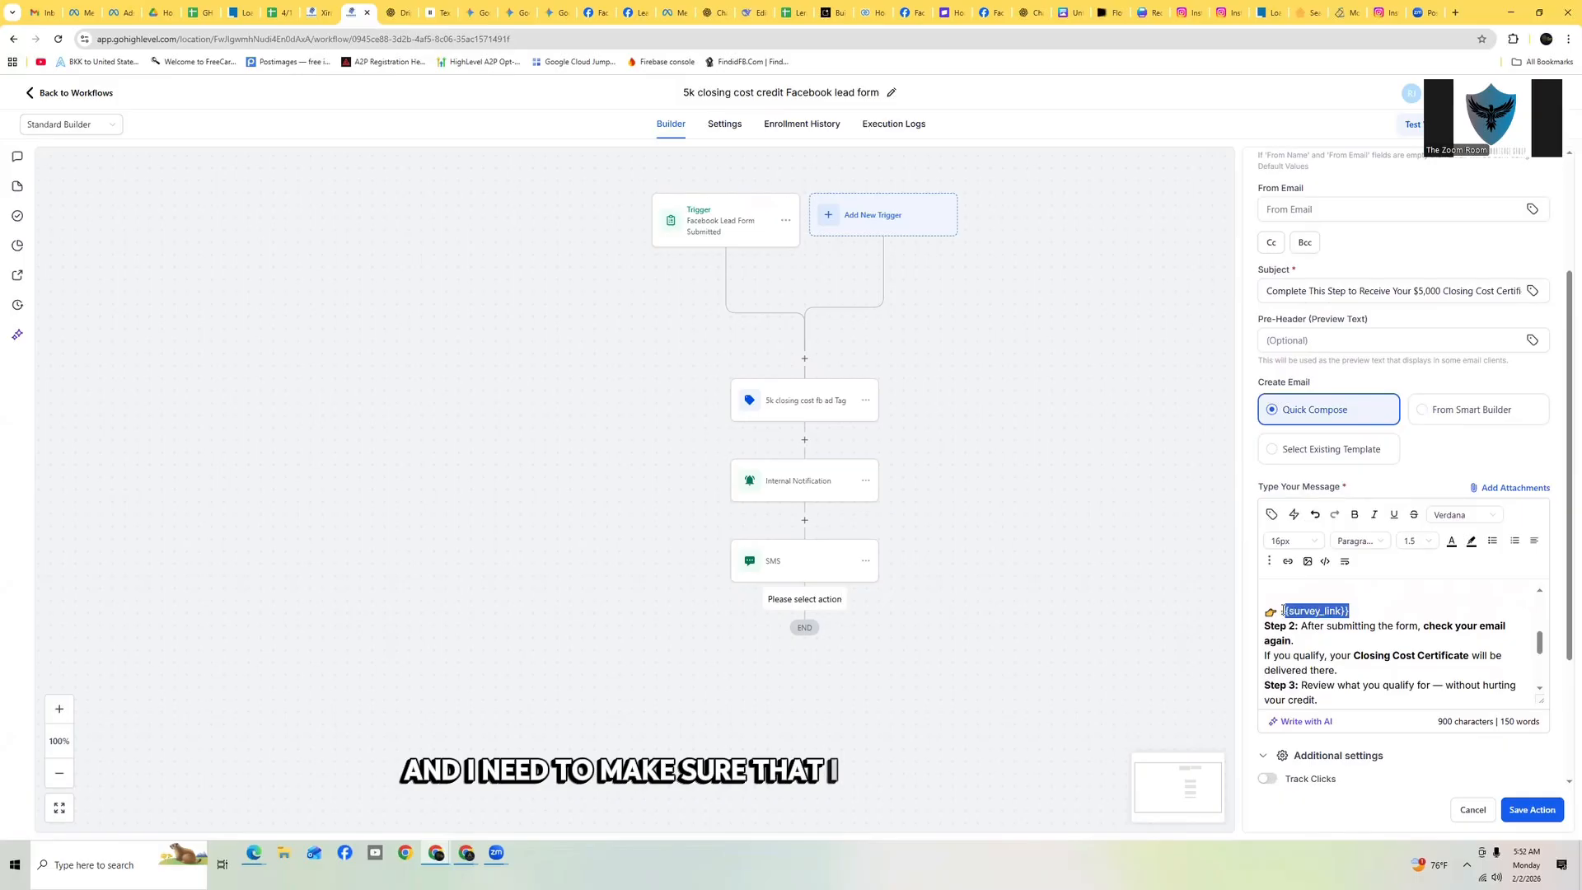
key("BackSpace")
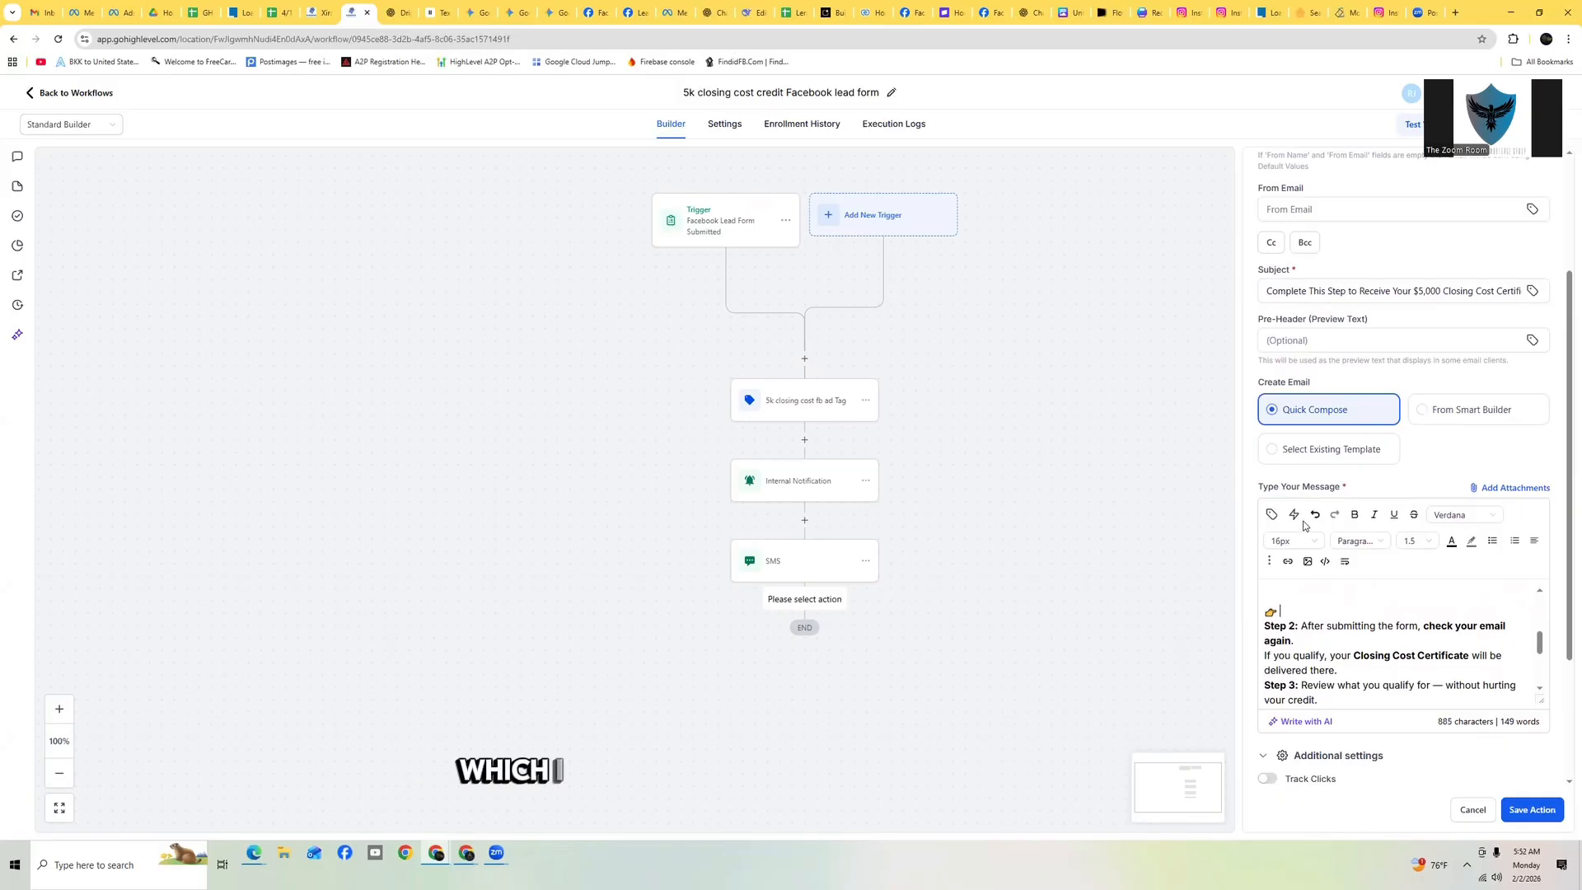
left_click(1295, 518)
left_click(1233, 298)
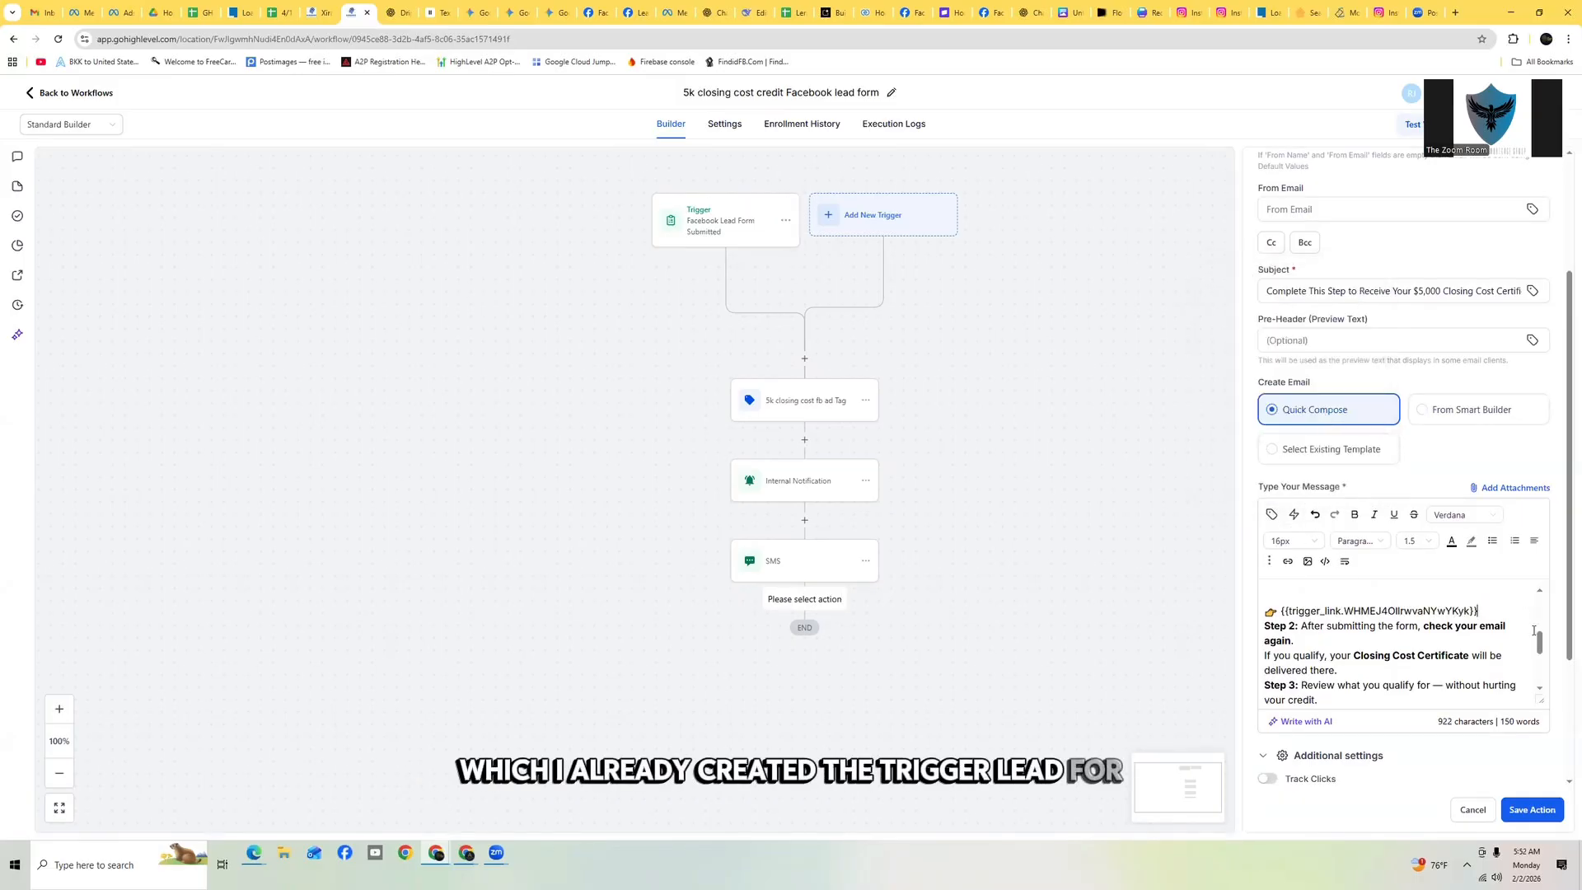
Add blank lines around the Step 2, Step 3, and 'Completing the form allows you to see' paragraphs
scroll(1526, 631, "down", 1)
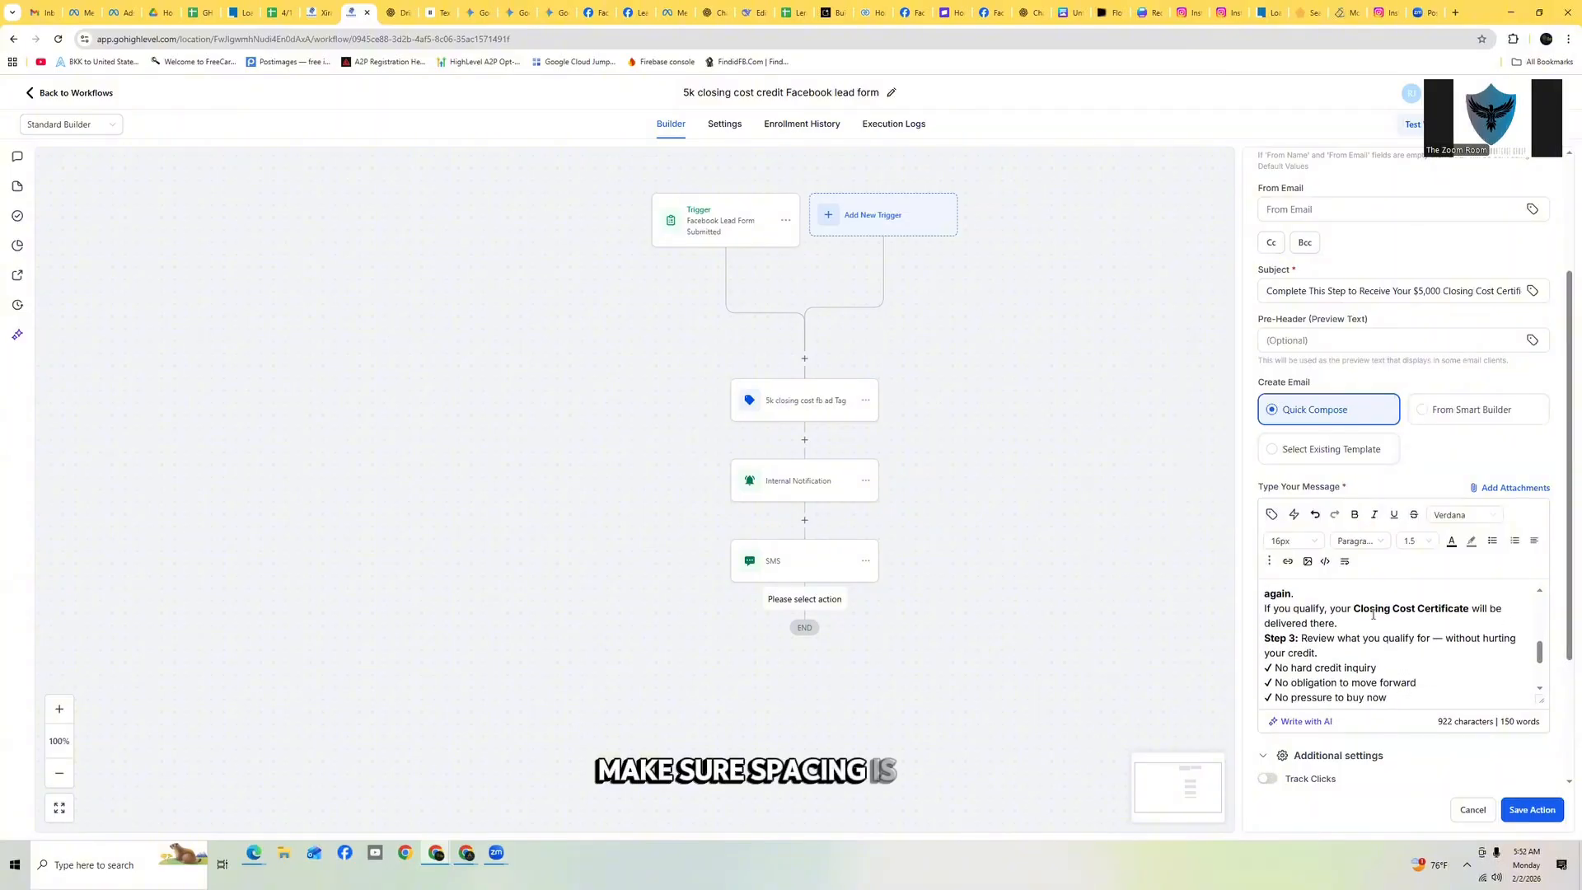
scroll(1383, 651, "up", 3)
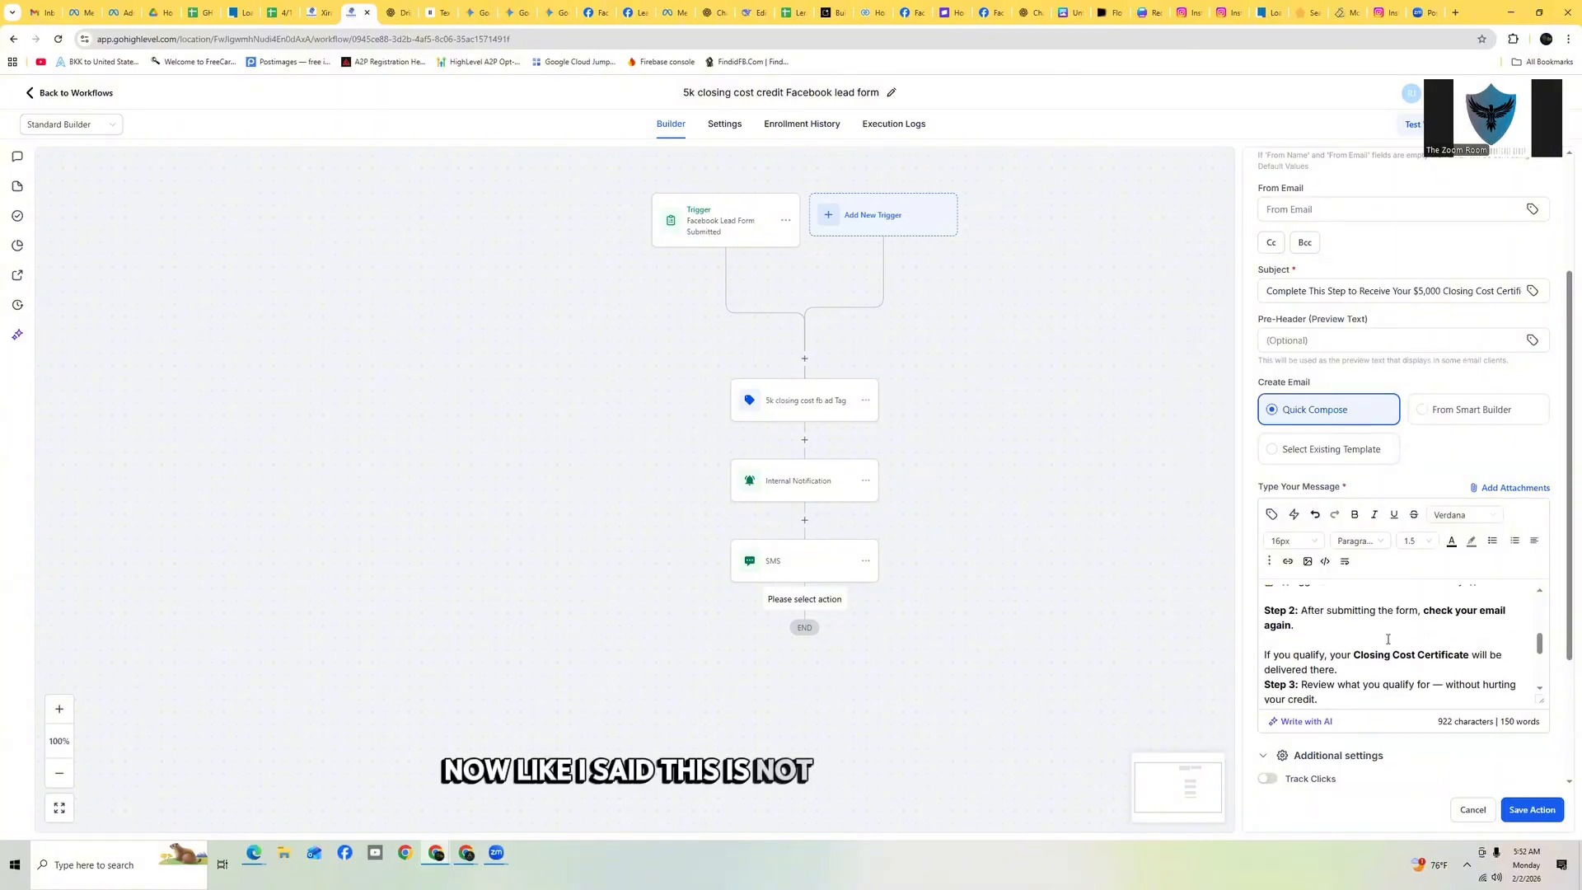
scroll(1383, 651, "down", 3)
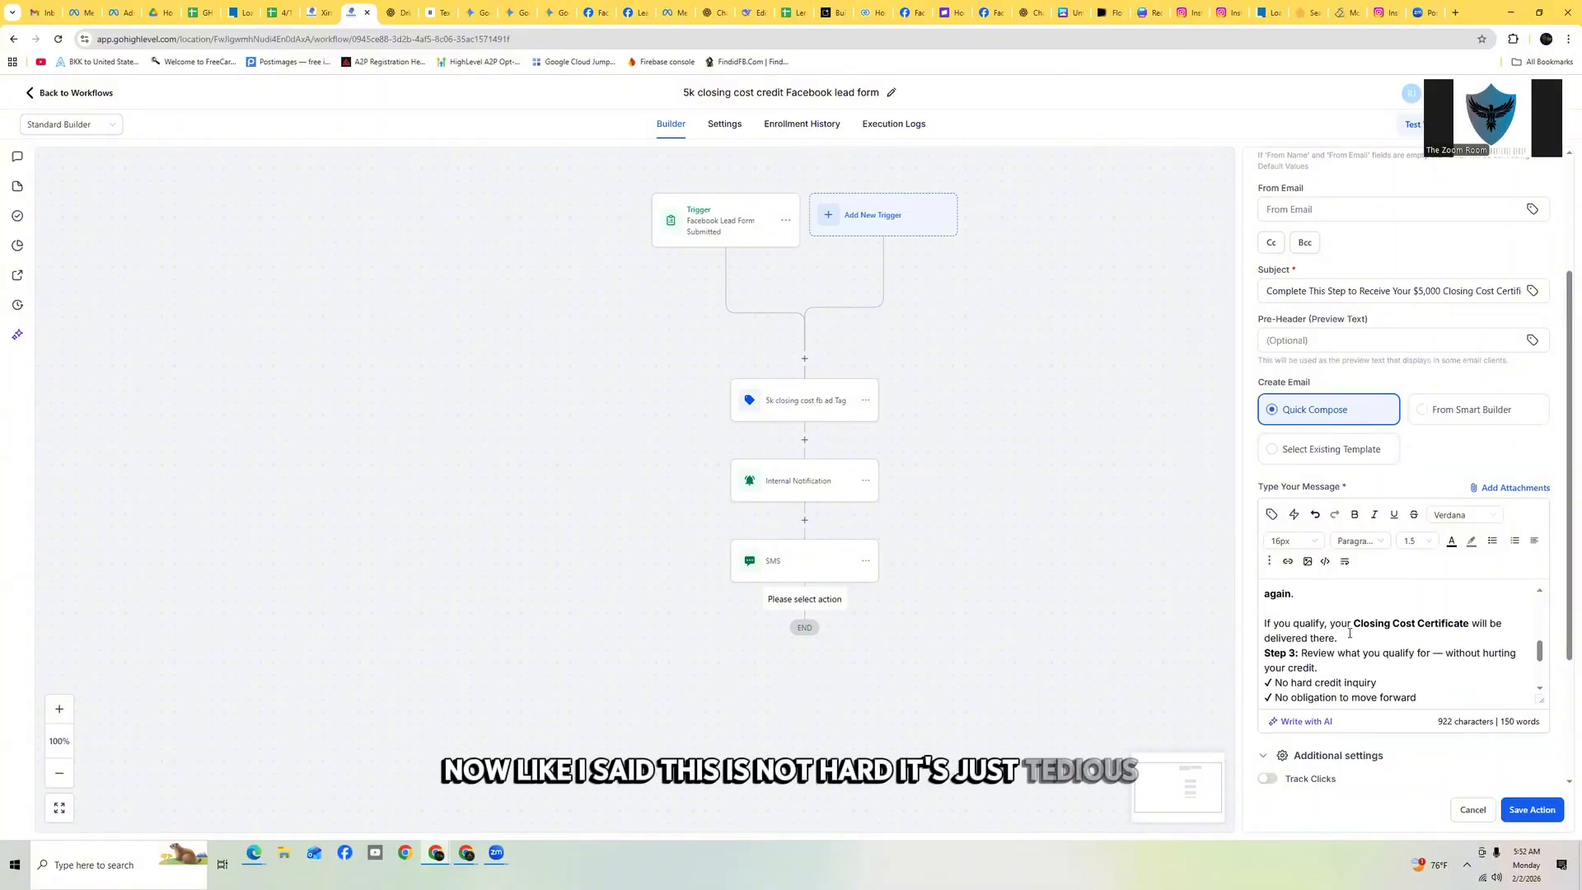
scroll(1344, 628, "down", 1)
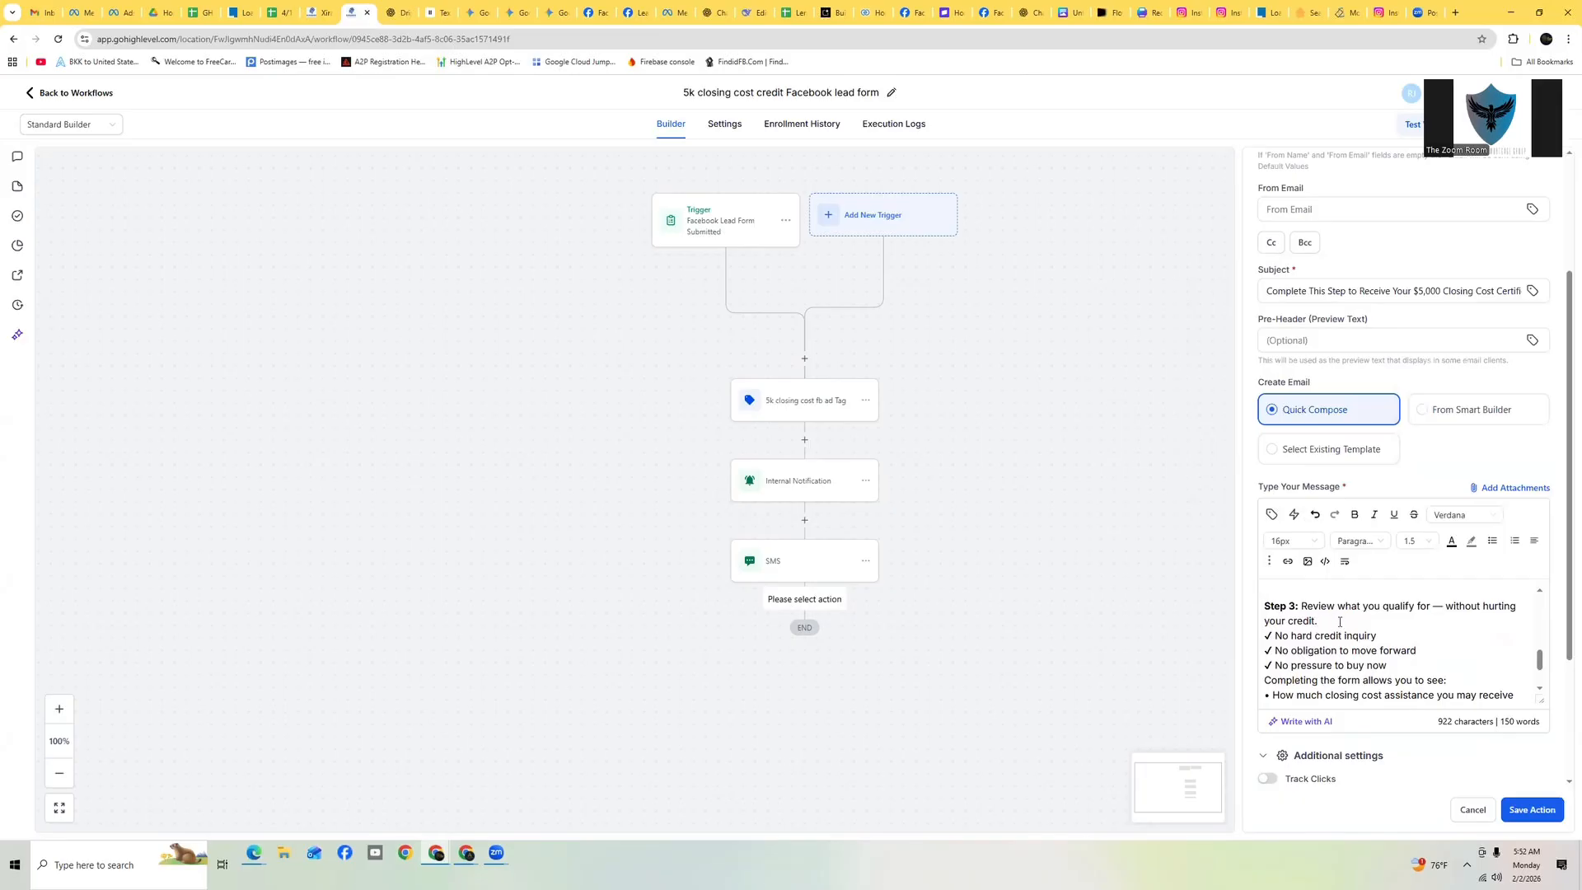
key("Return")
scroll(1363, 626, "down", 3)
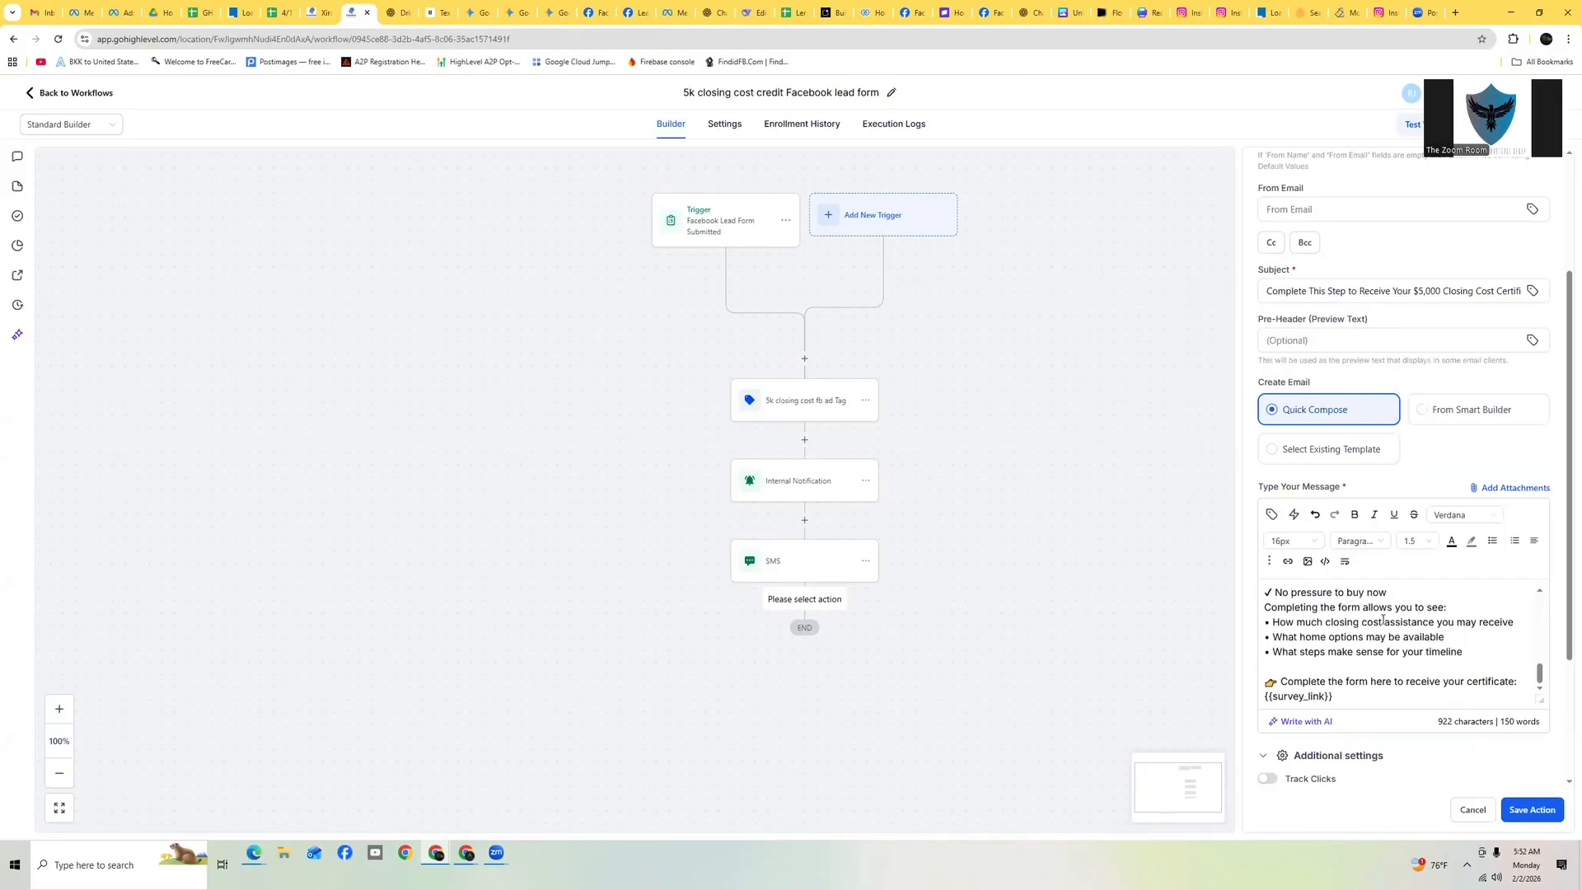
scroll(1390, 637, "down", 1)
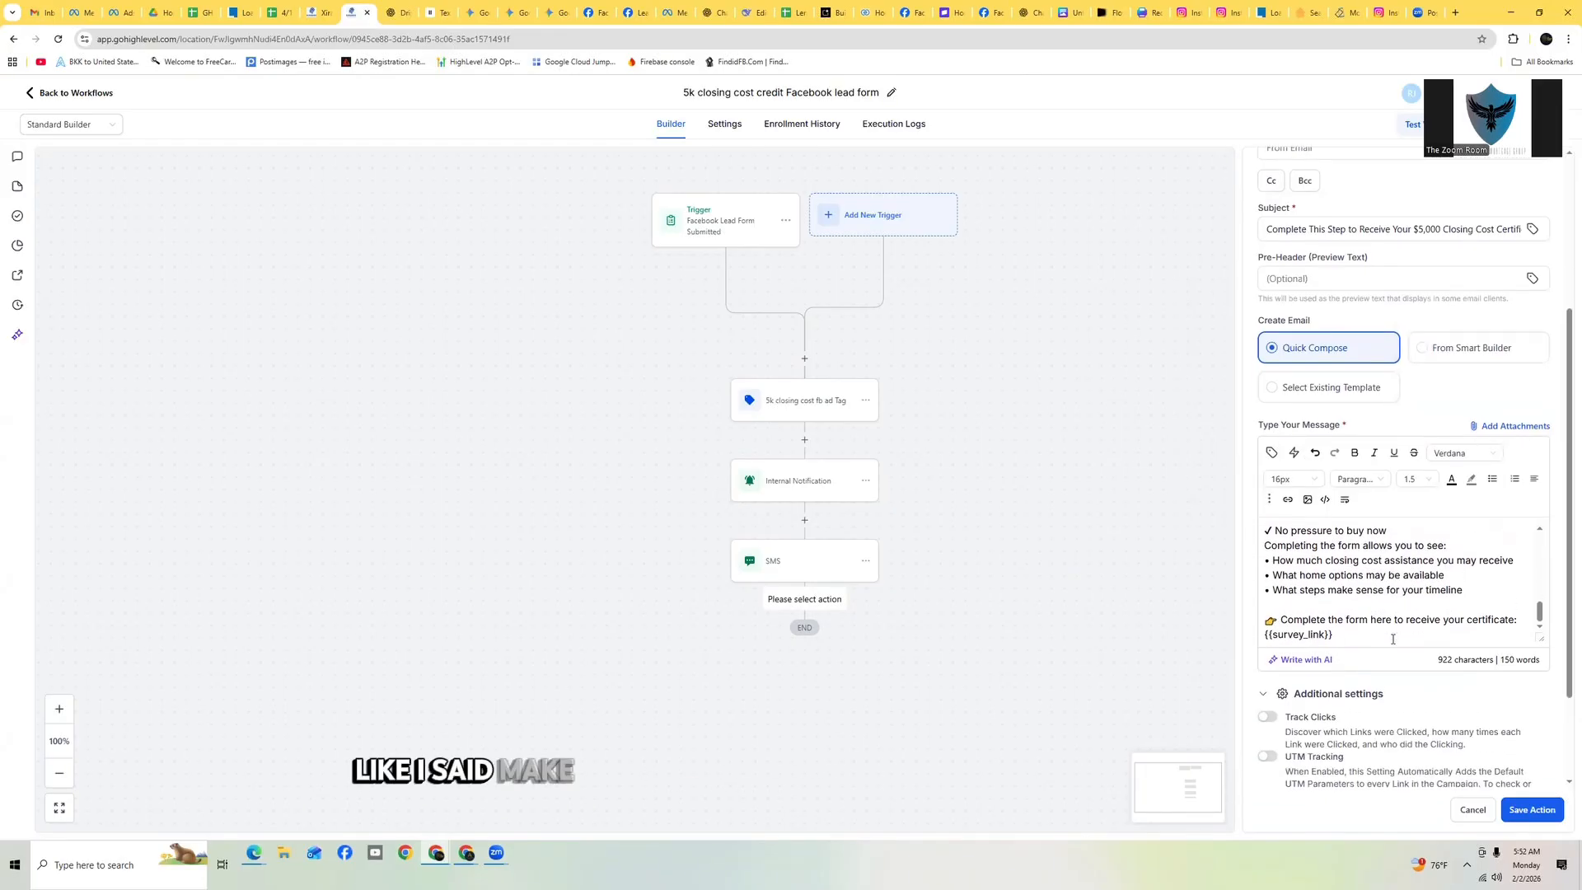
scroll(1393, 636, "up", 1)
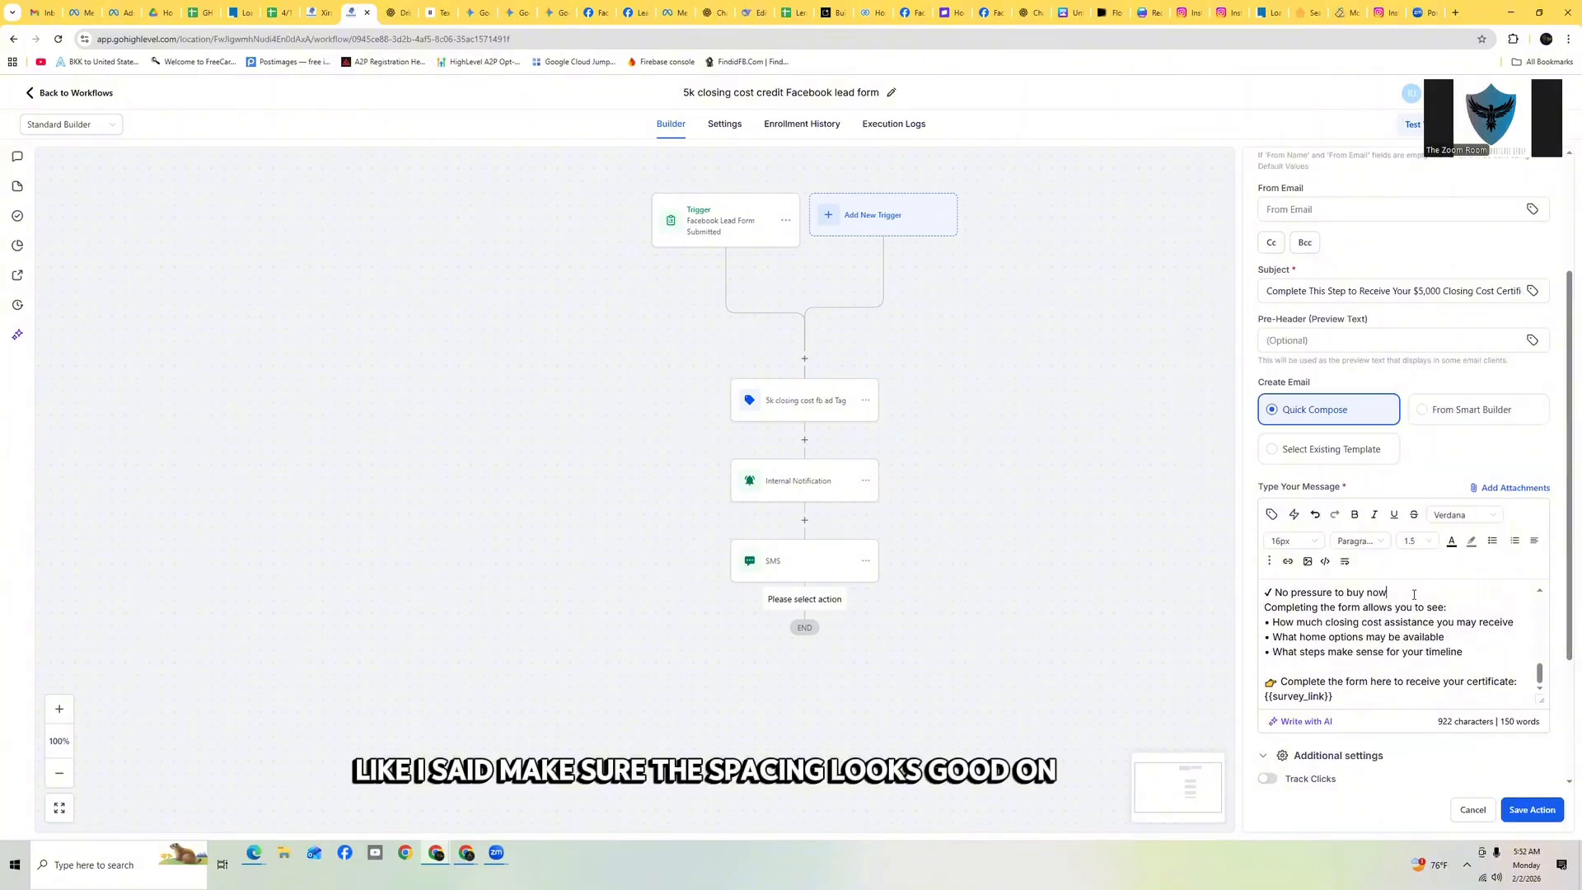
left_click(1414, 595)
key("Return")
scroll(1431, 595, "down", 4)
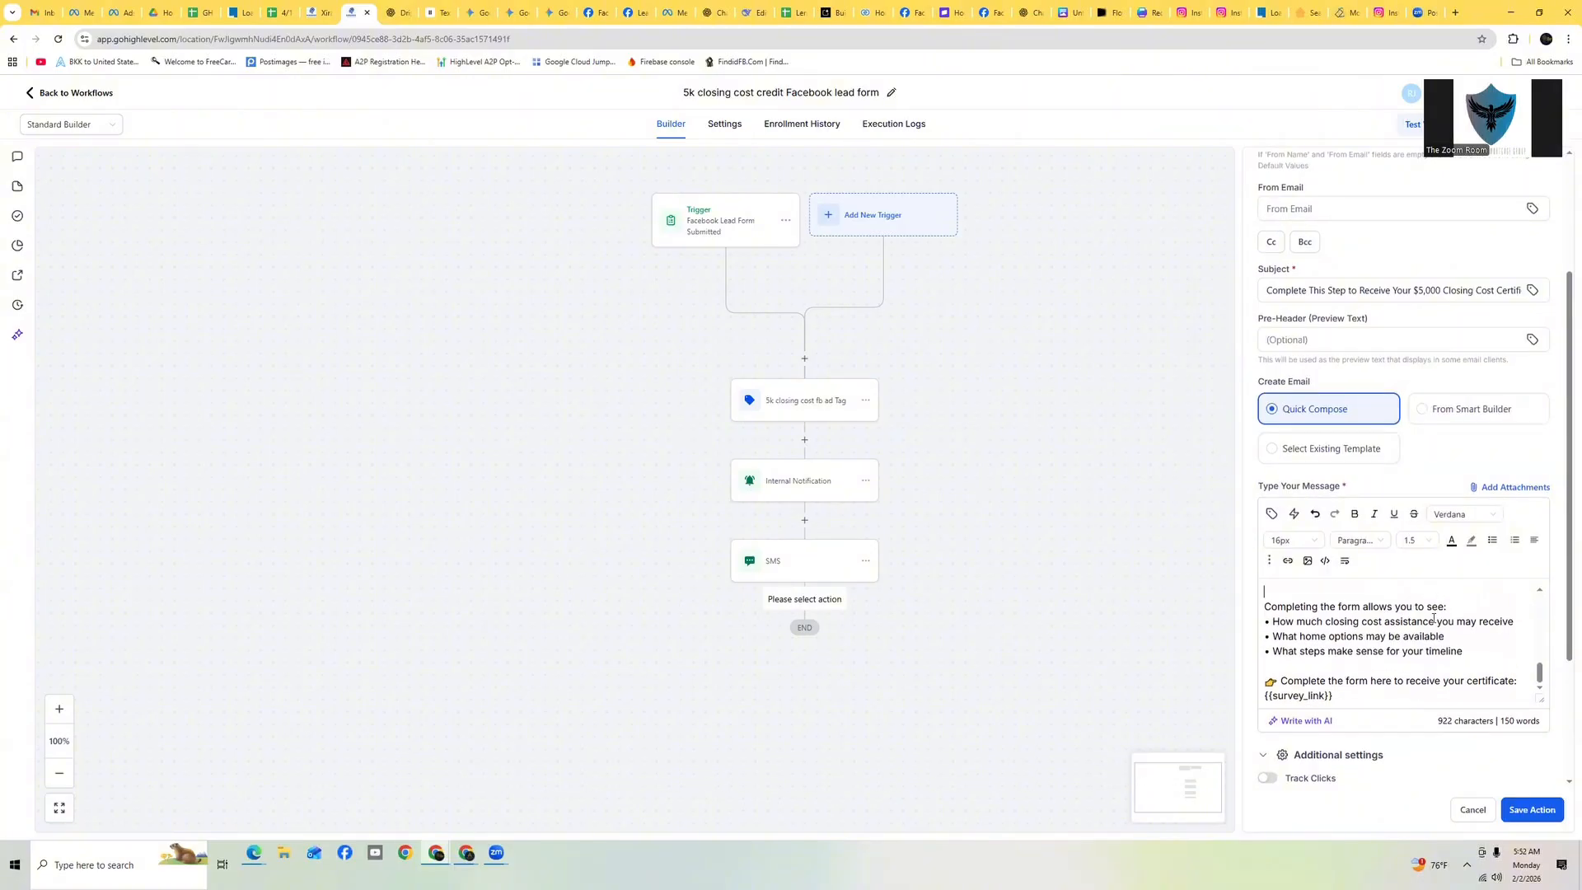
Replace the closing {{survey_link}} placeholder with the same trigger link
left_click_drag(1343, 633, 1258, 641)
key("BackSpace")
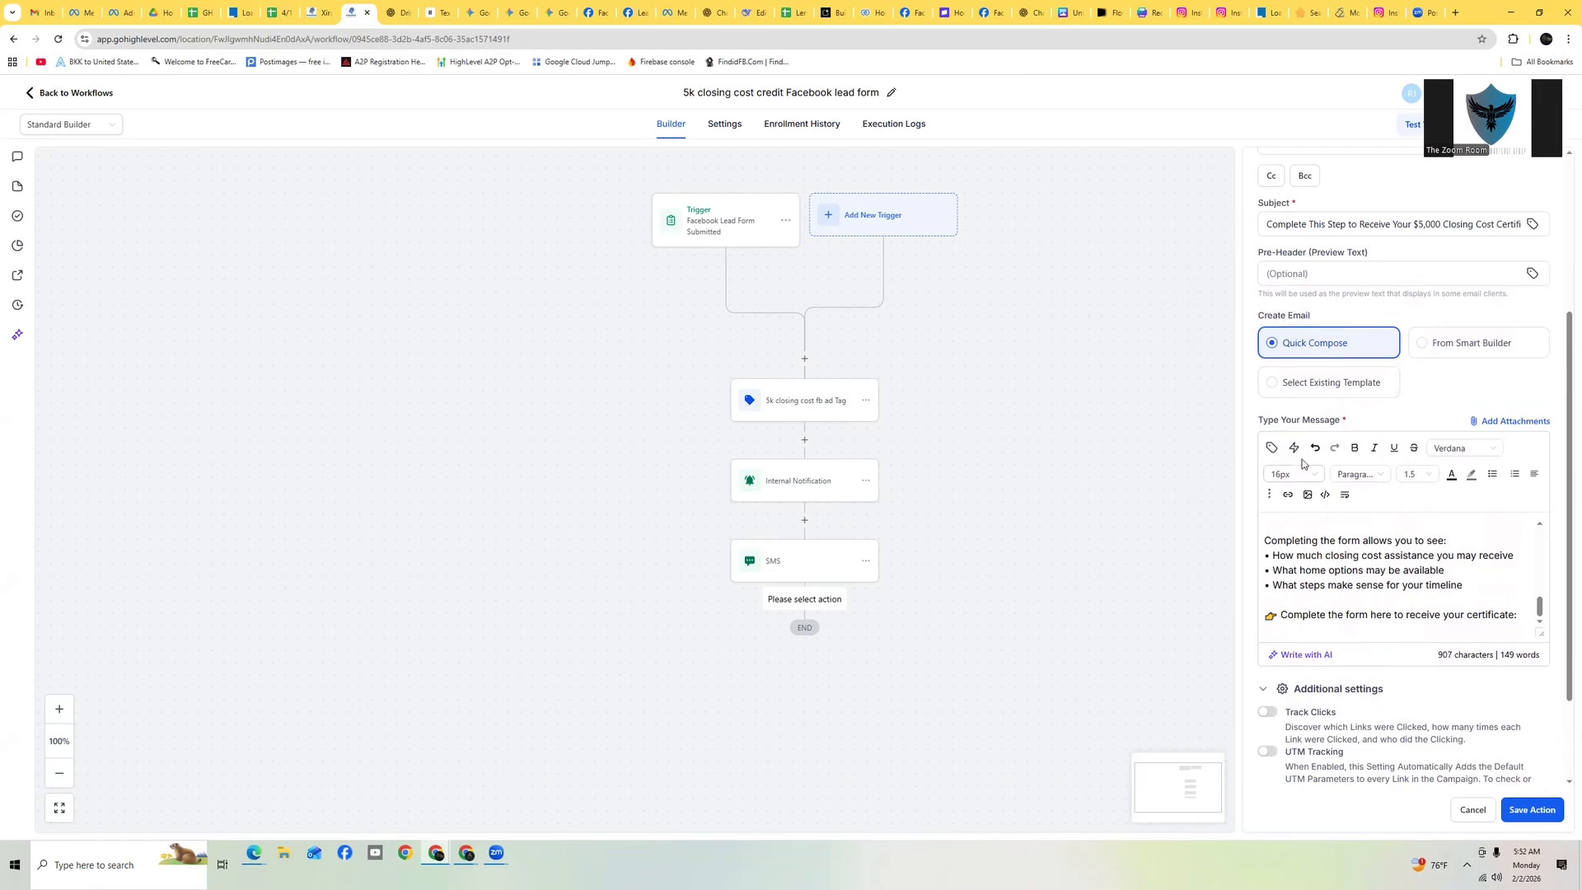
left_click(1295, 448)
left_click(1211, 235)
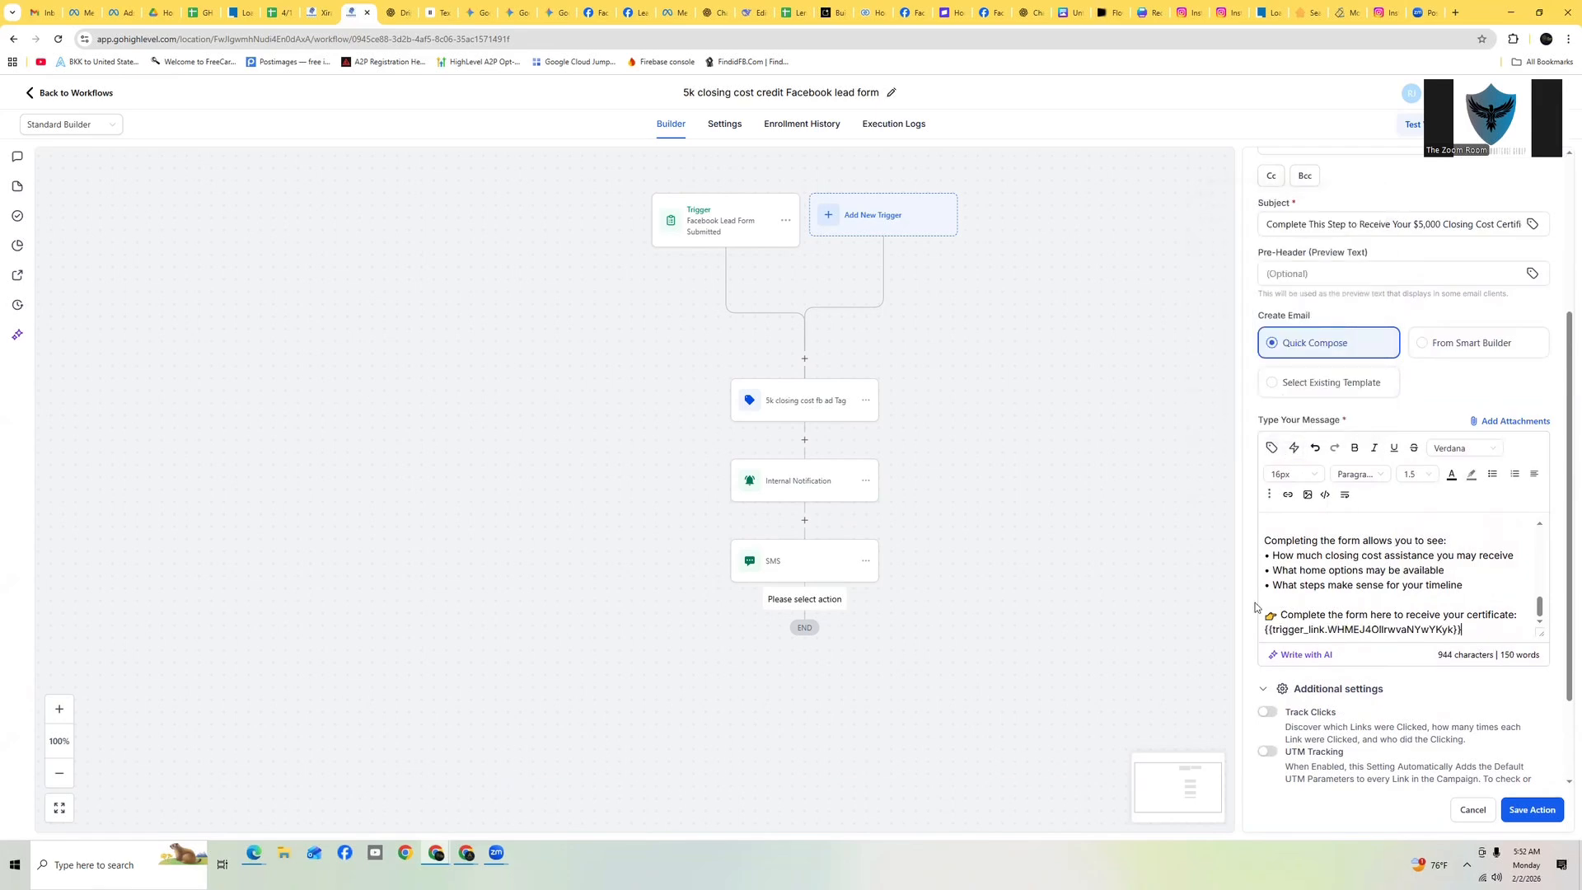
Enter your own address as the test email recipient and send a test of the email
scroll(1396, 647, "down", 2)
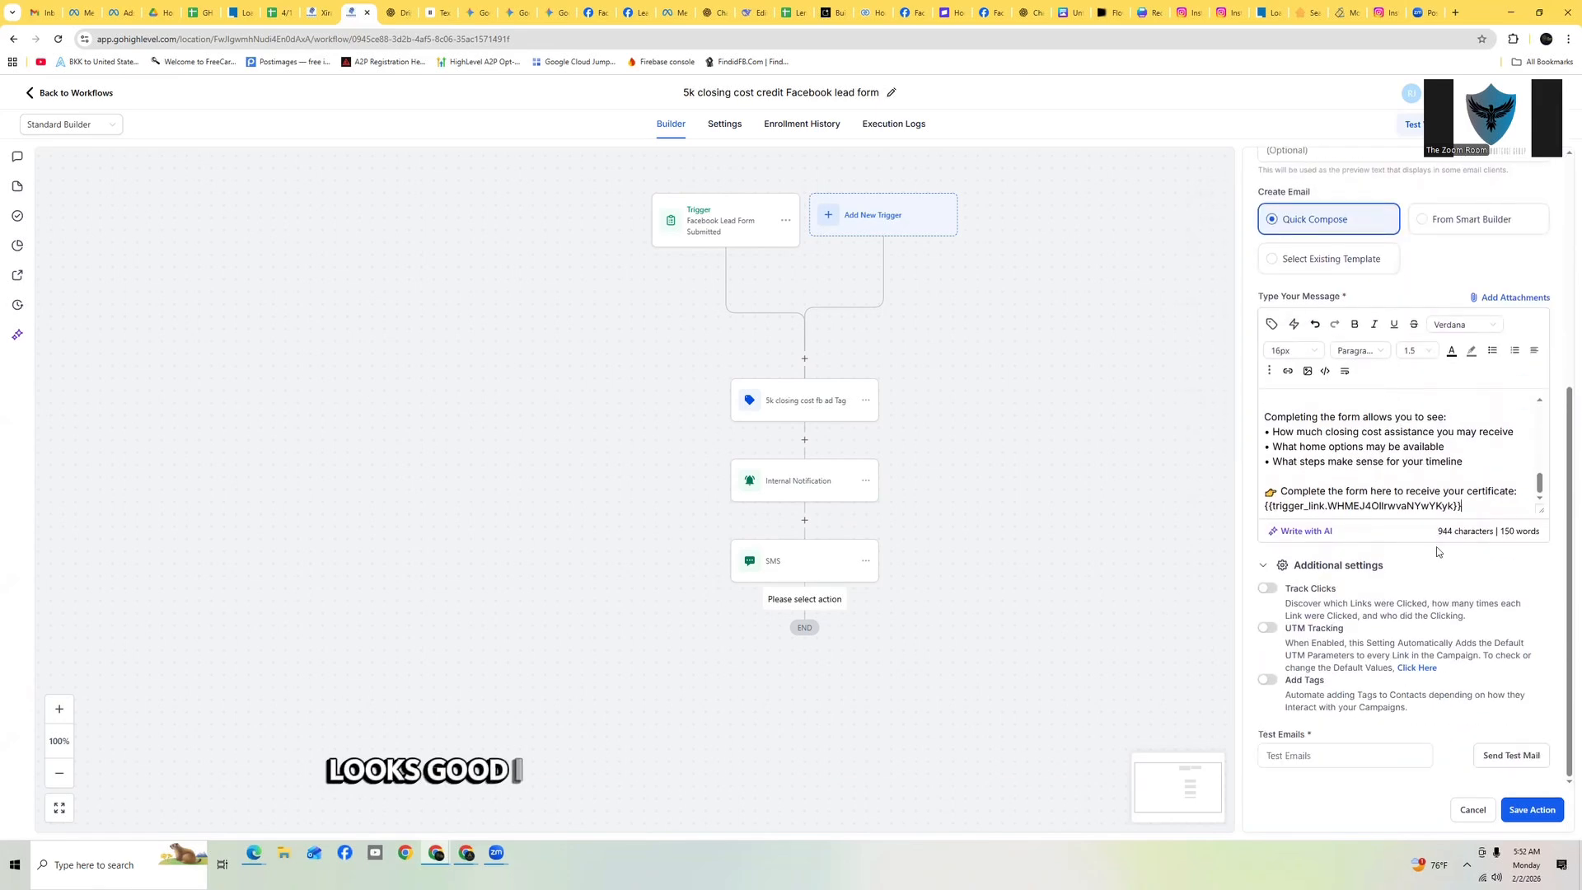
left_click(1329, 755)
type("the")
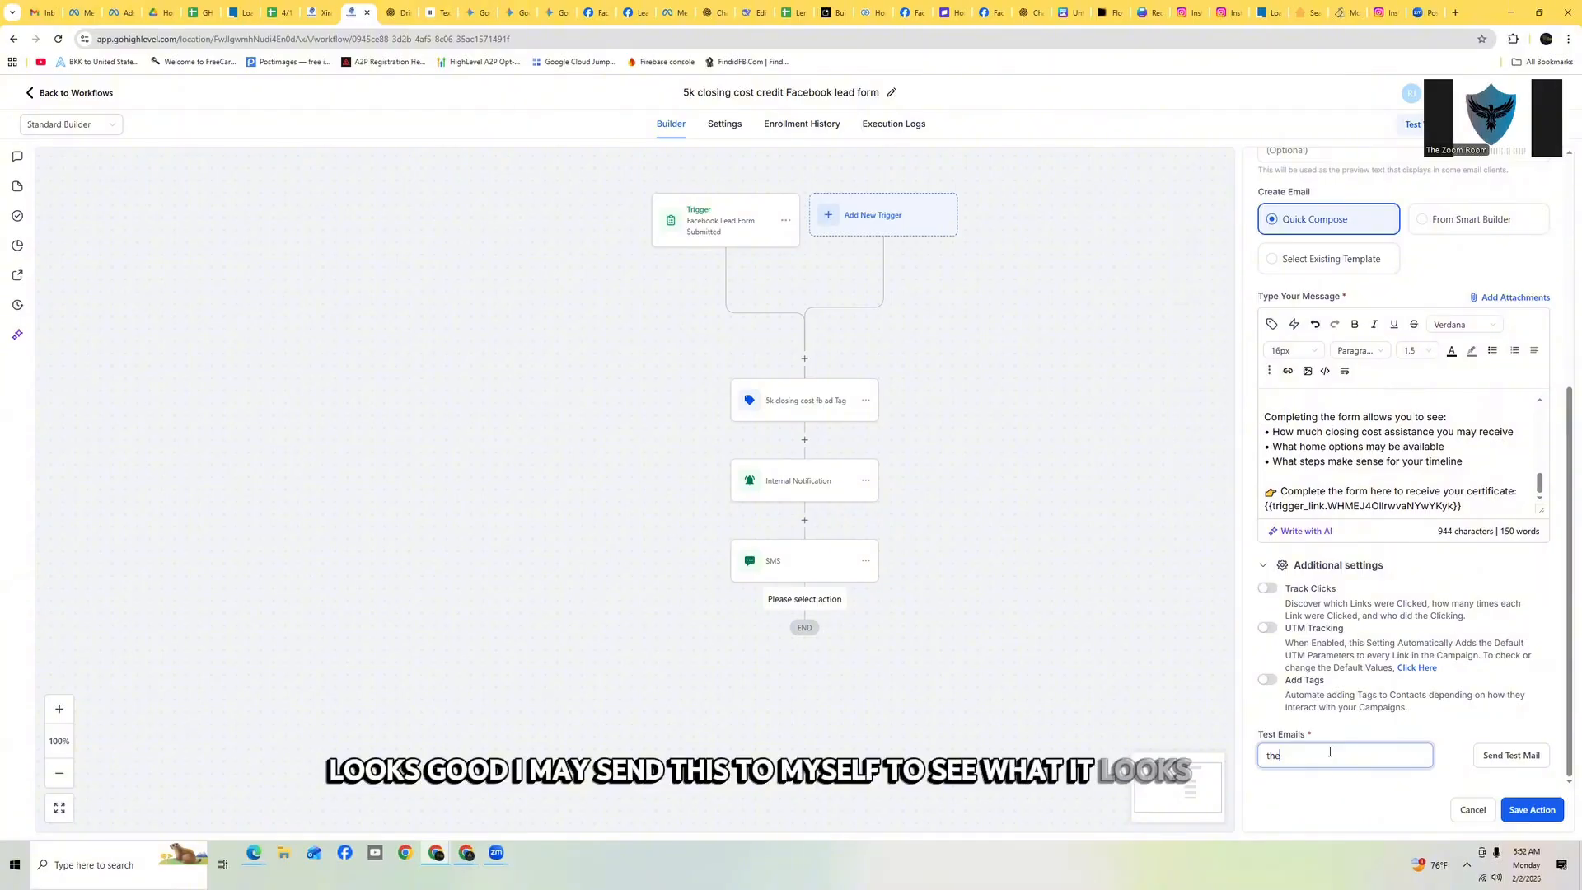
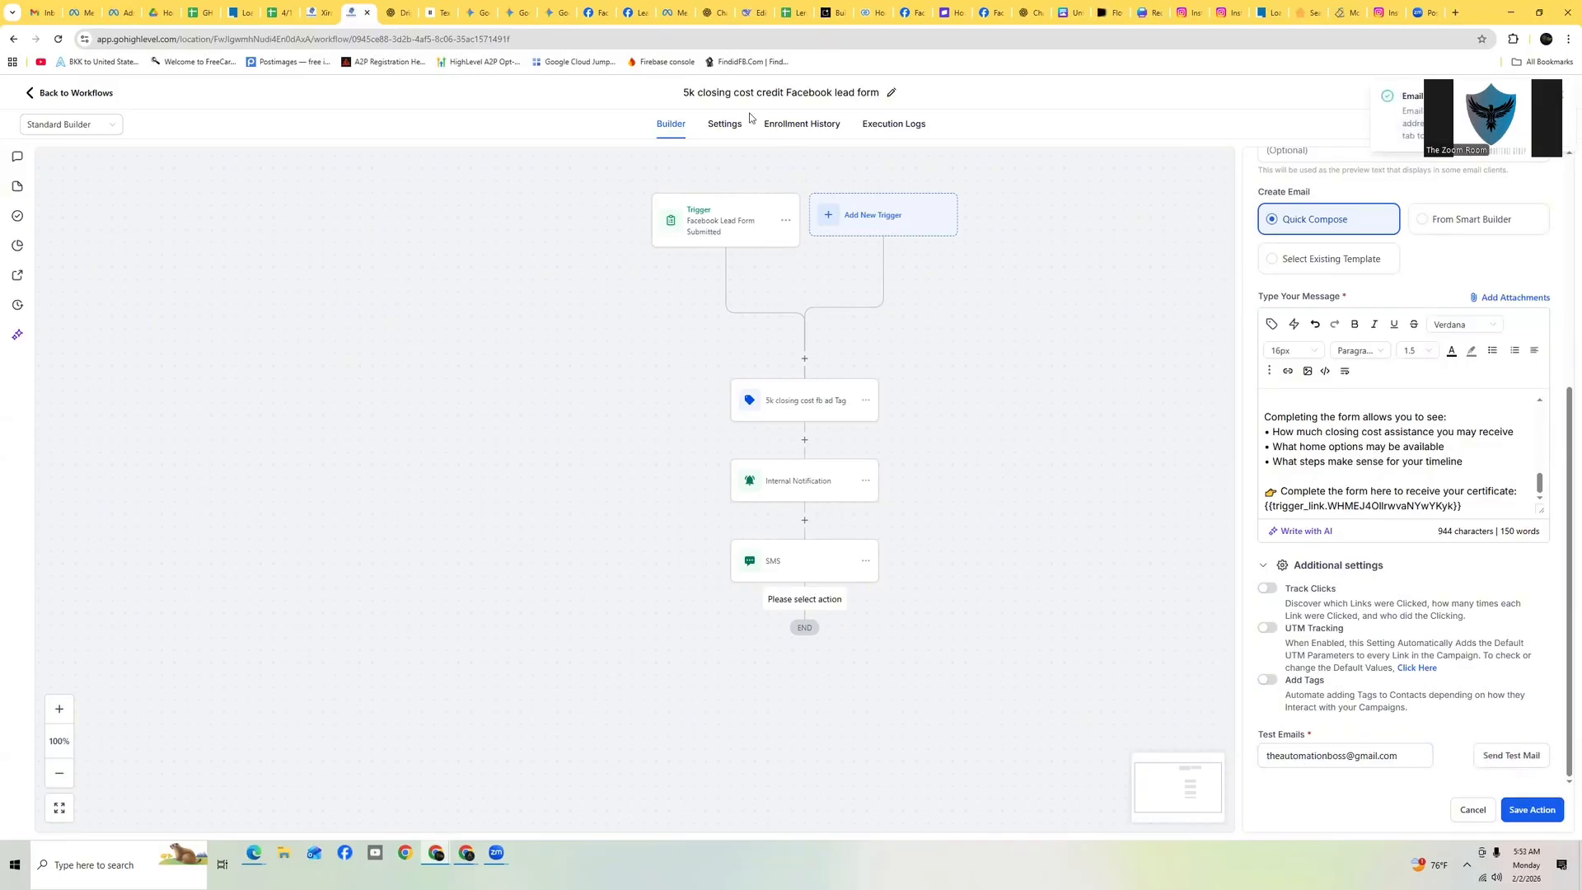
Check the Gmail inbox and spam folder for the test email, then return to the workflow
left_click(39, 12)
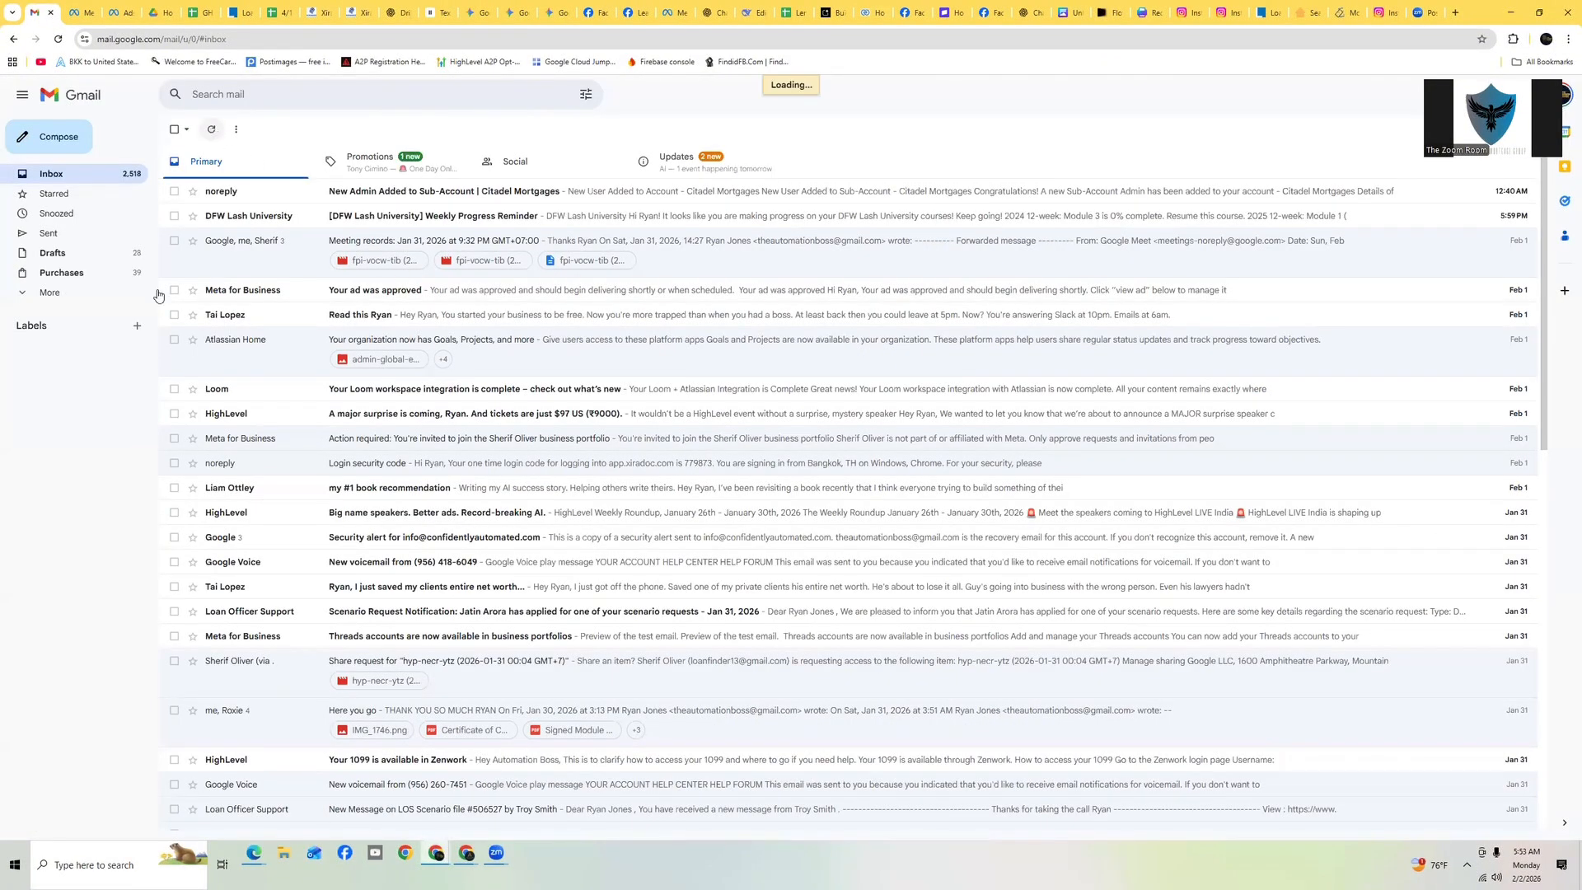
left_click(62, 295)
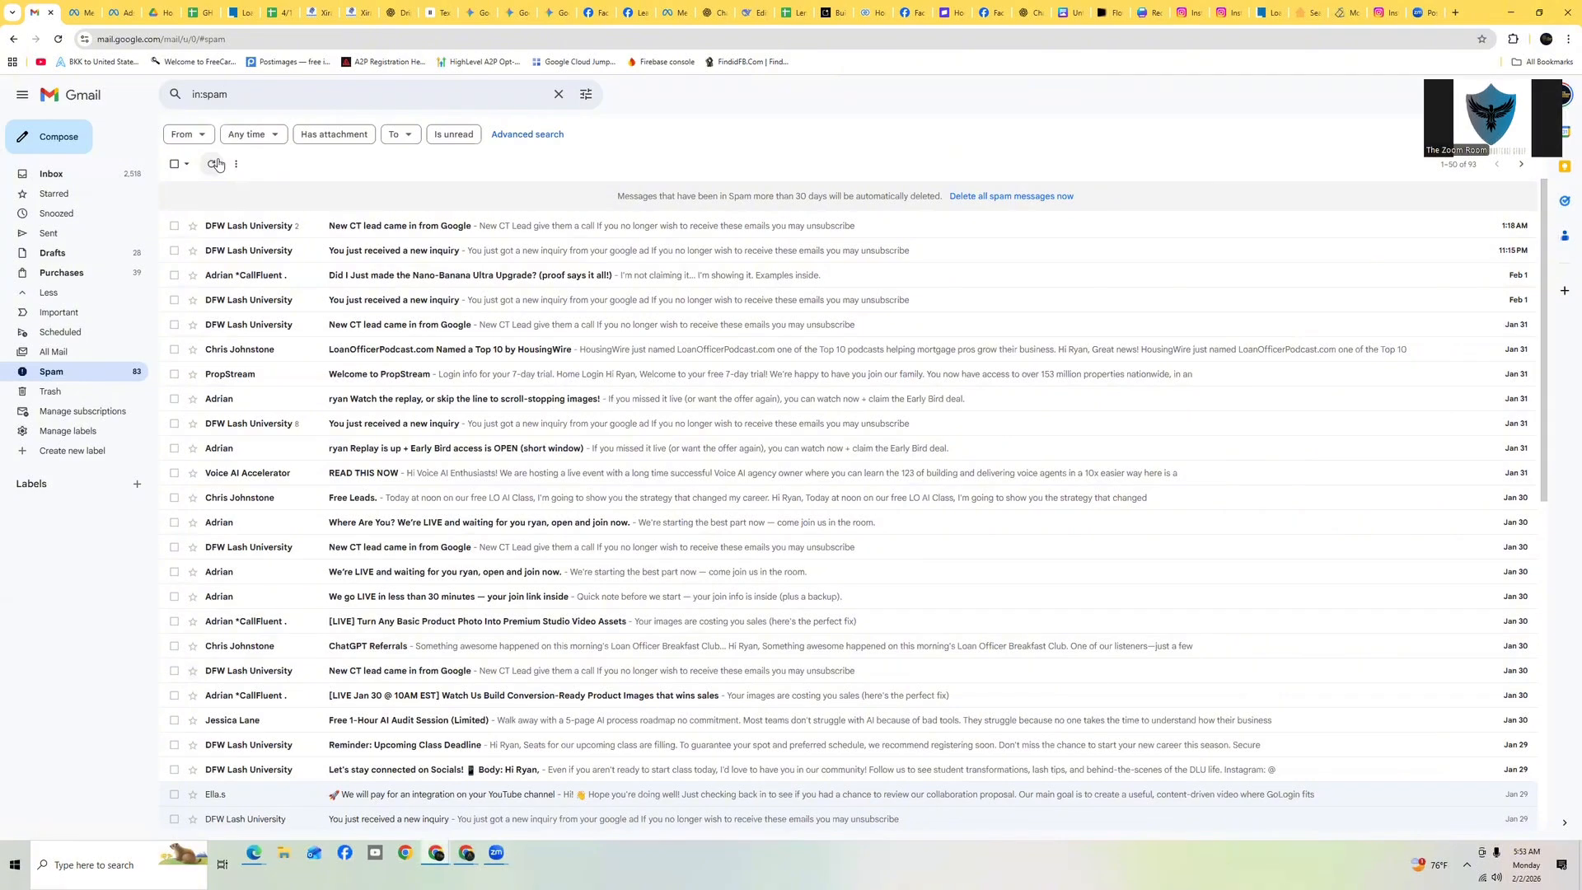
left_click(58, 178)
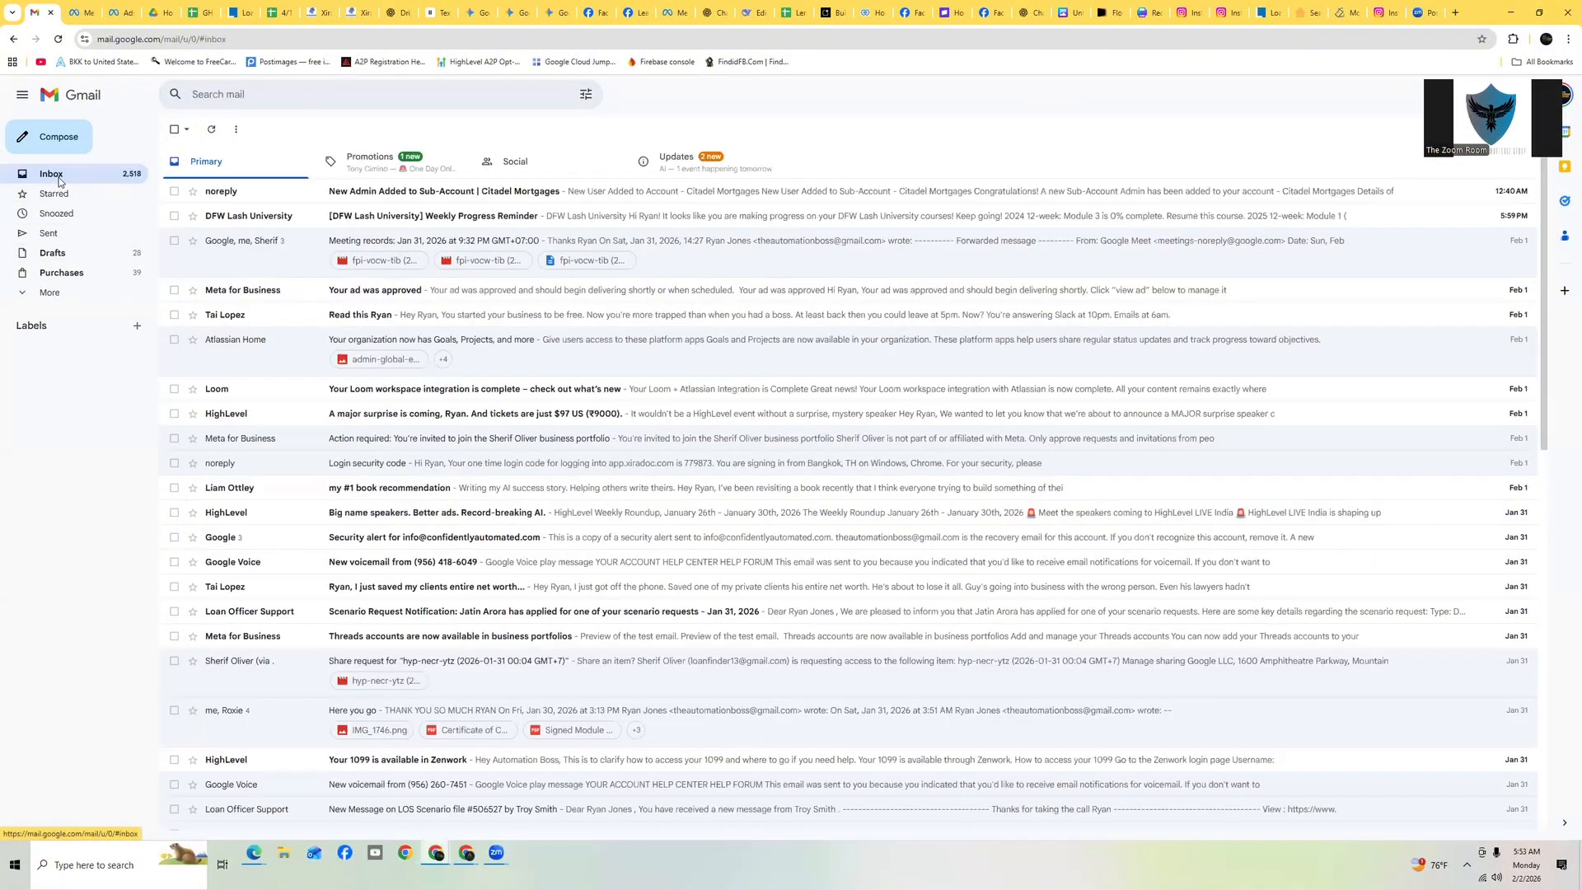
left_click(358, 162)
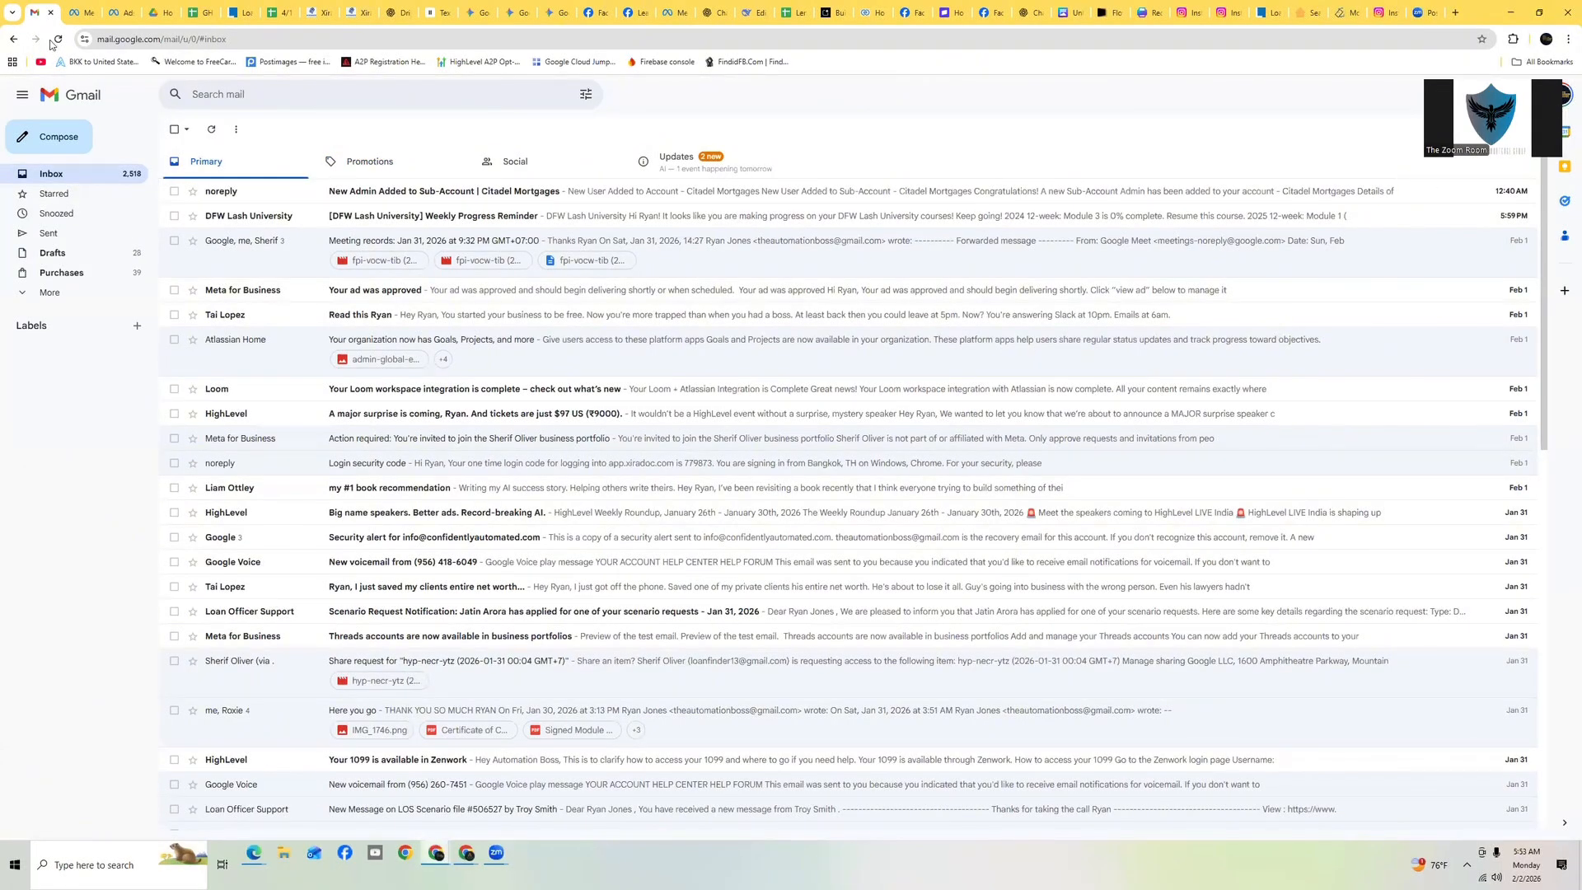
left_click(54, 40)
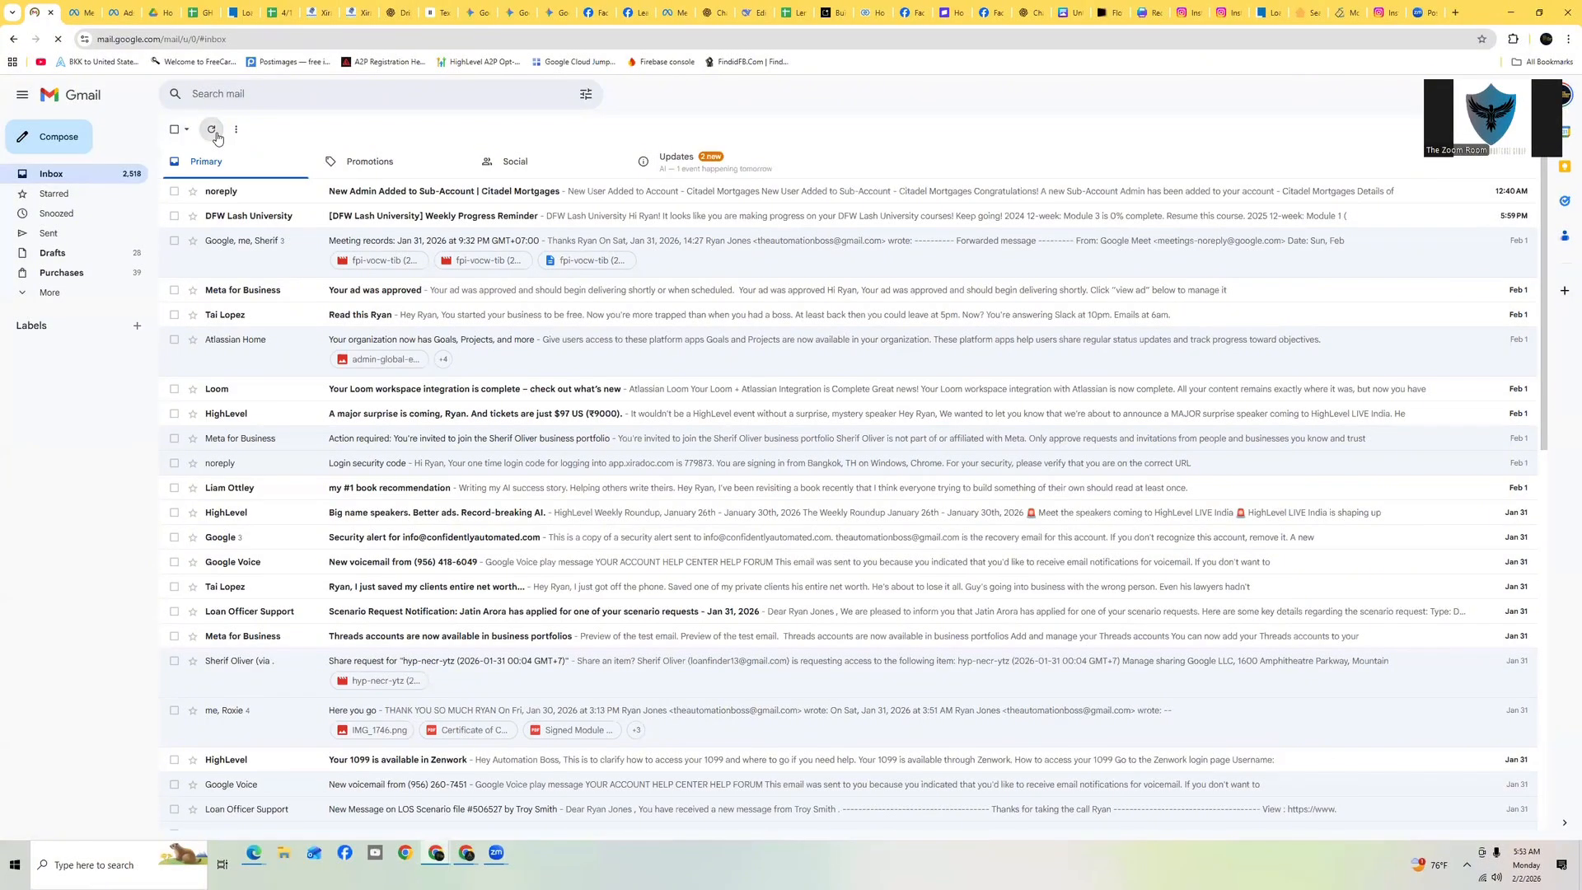
left_click(51, 293)
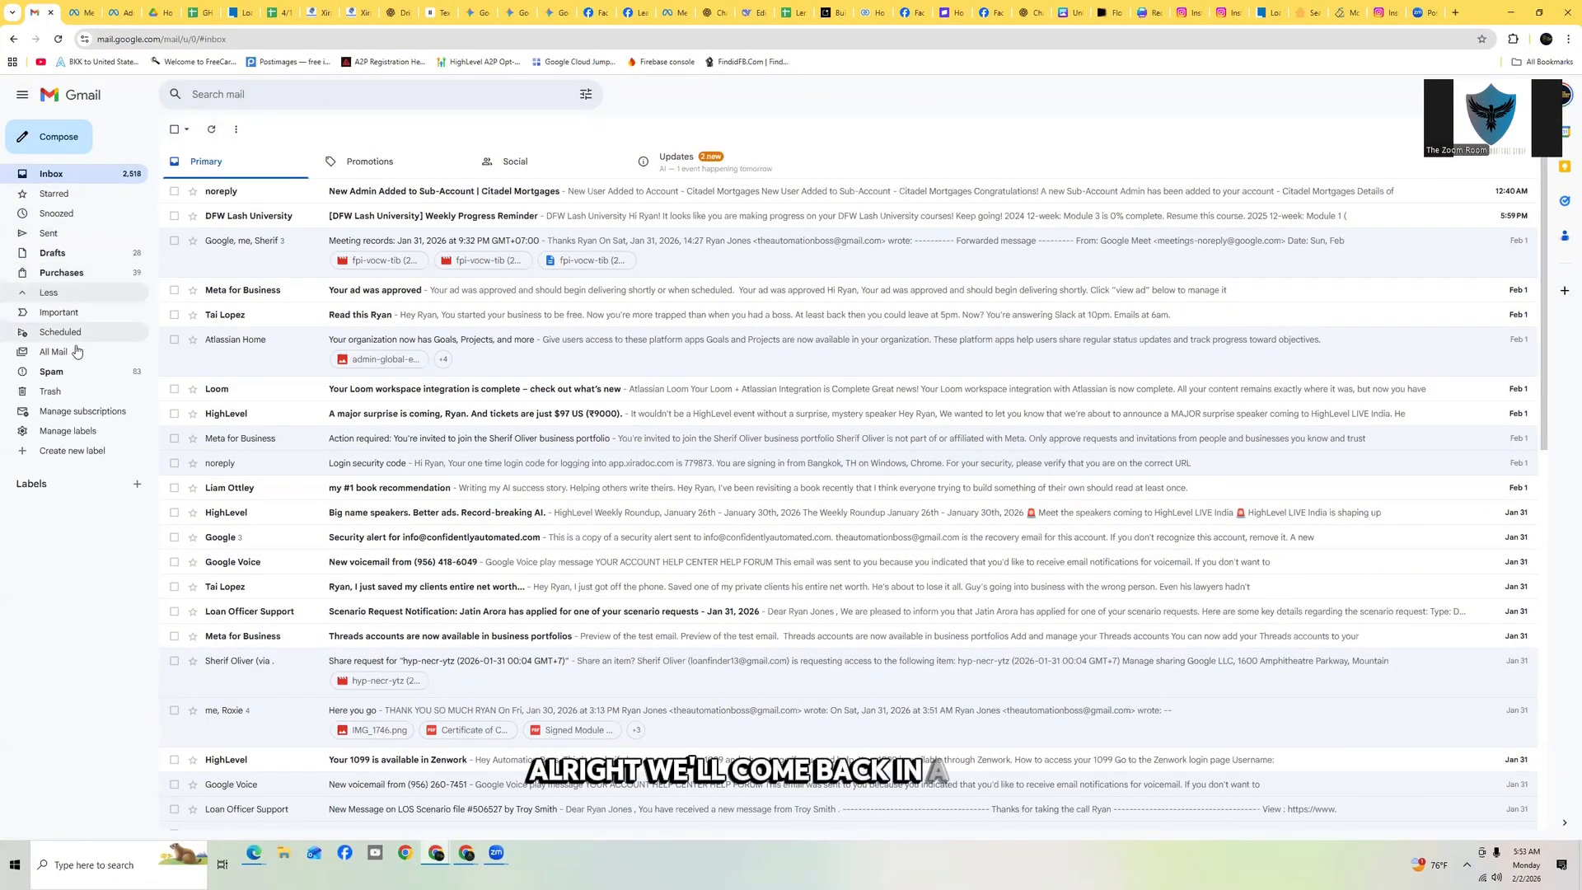
left_click(53, 372)
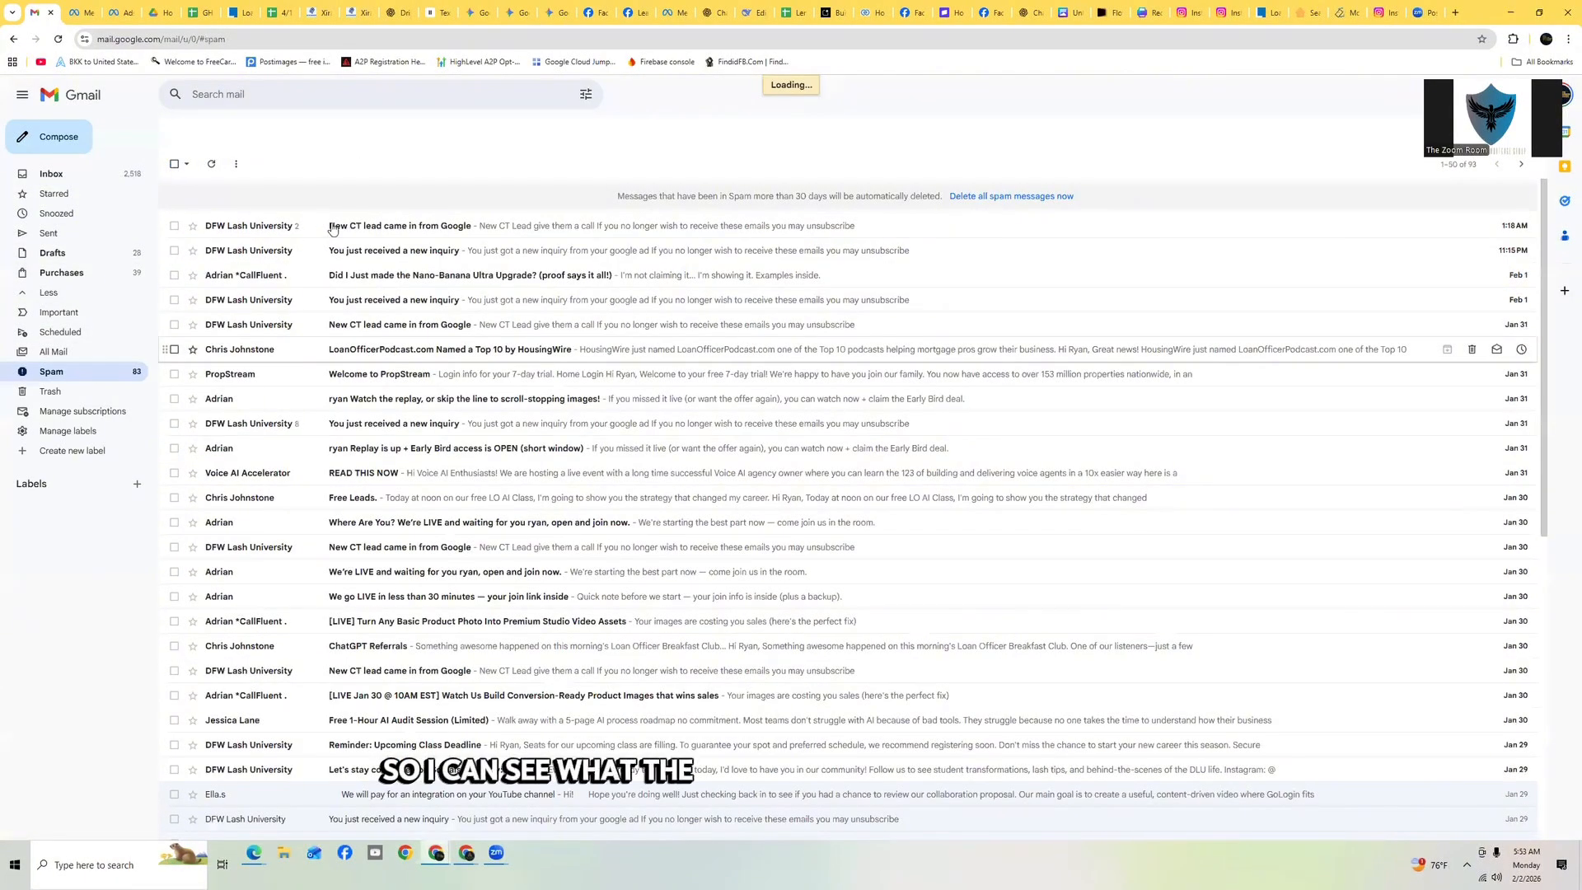
left_click(354, 15)
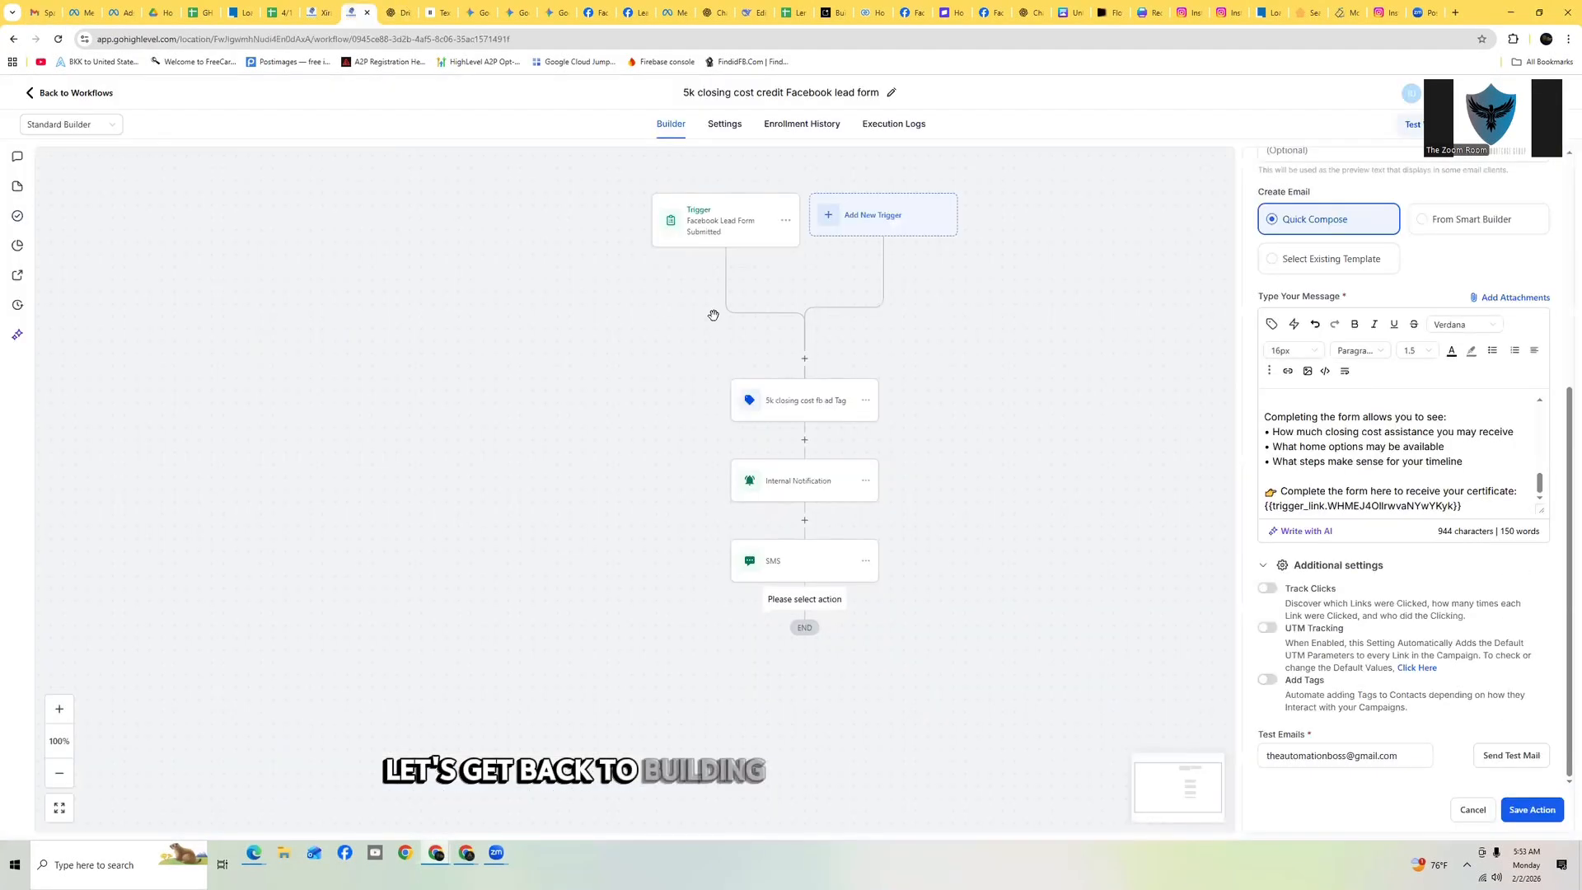
Turn on Track Clicks for the email action and save the action
left_click(1268, 588)
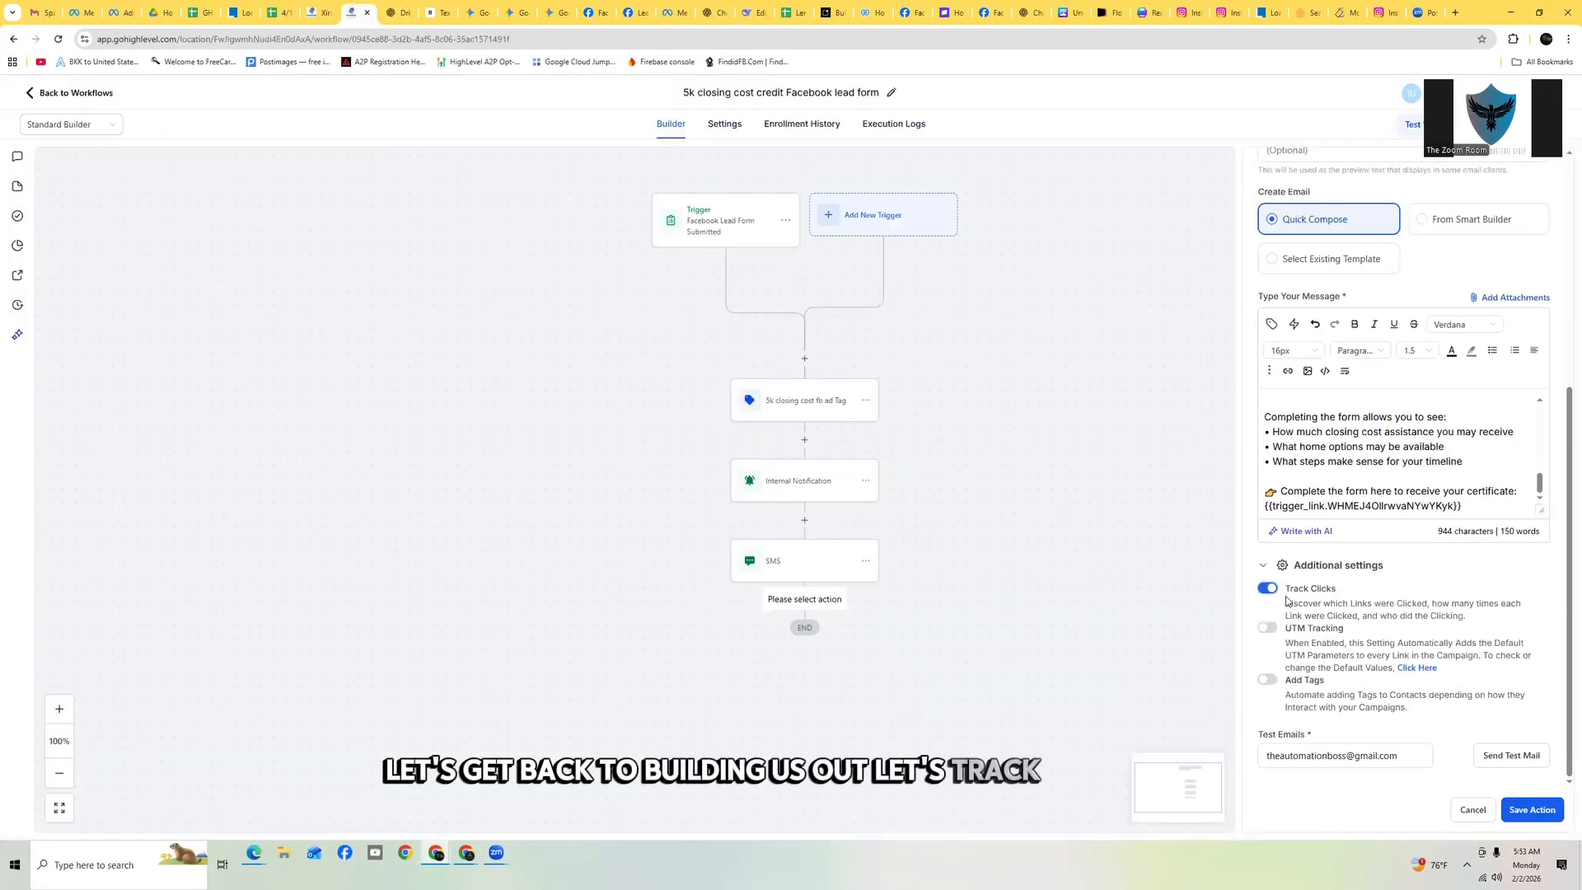
scroll(1417, 478, "up", 10)
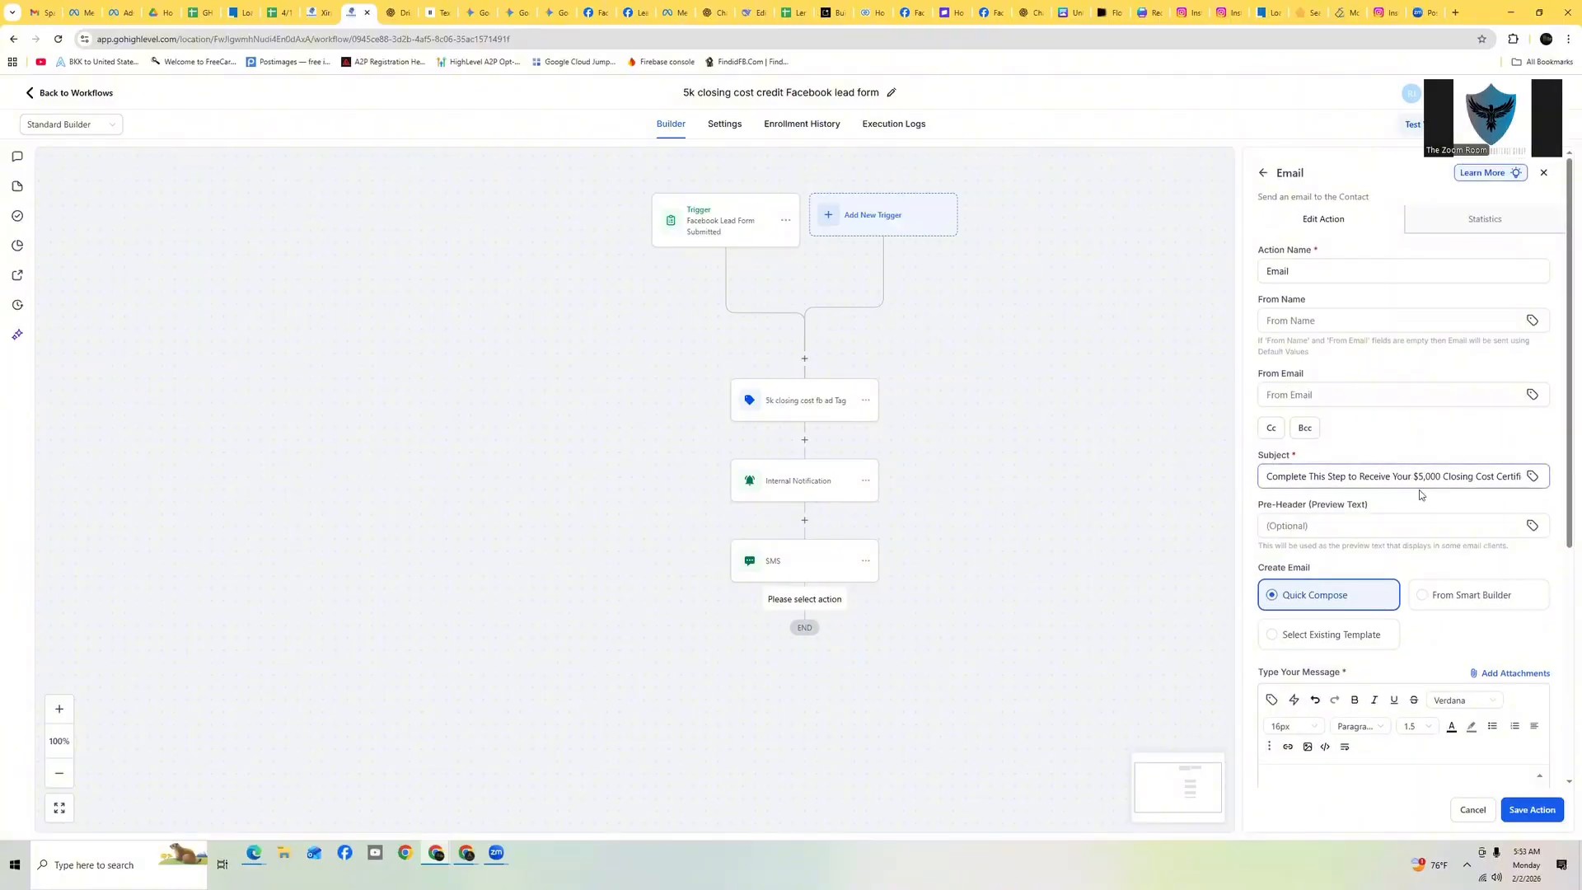
scroll(1417, 494, "down", 10)
left_click(1531, 810)
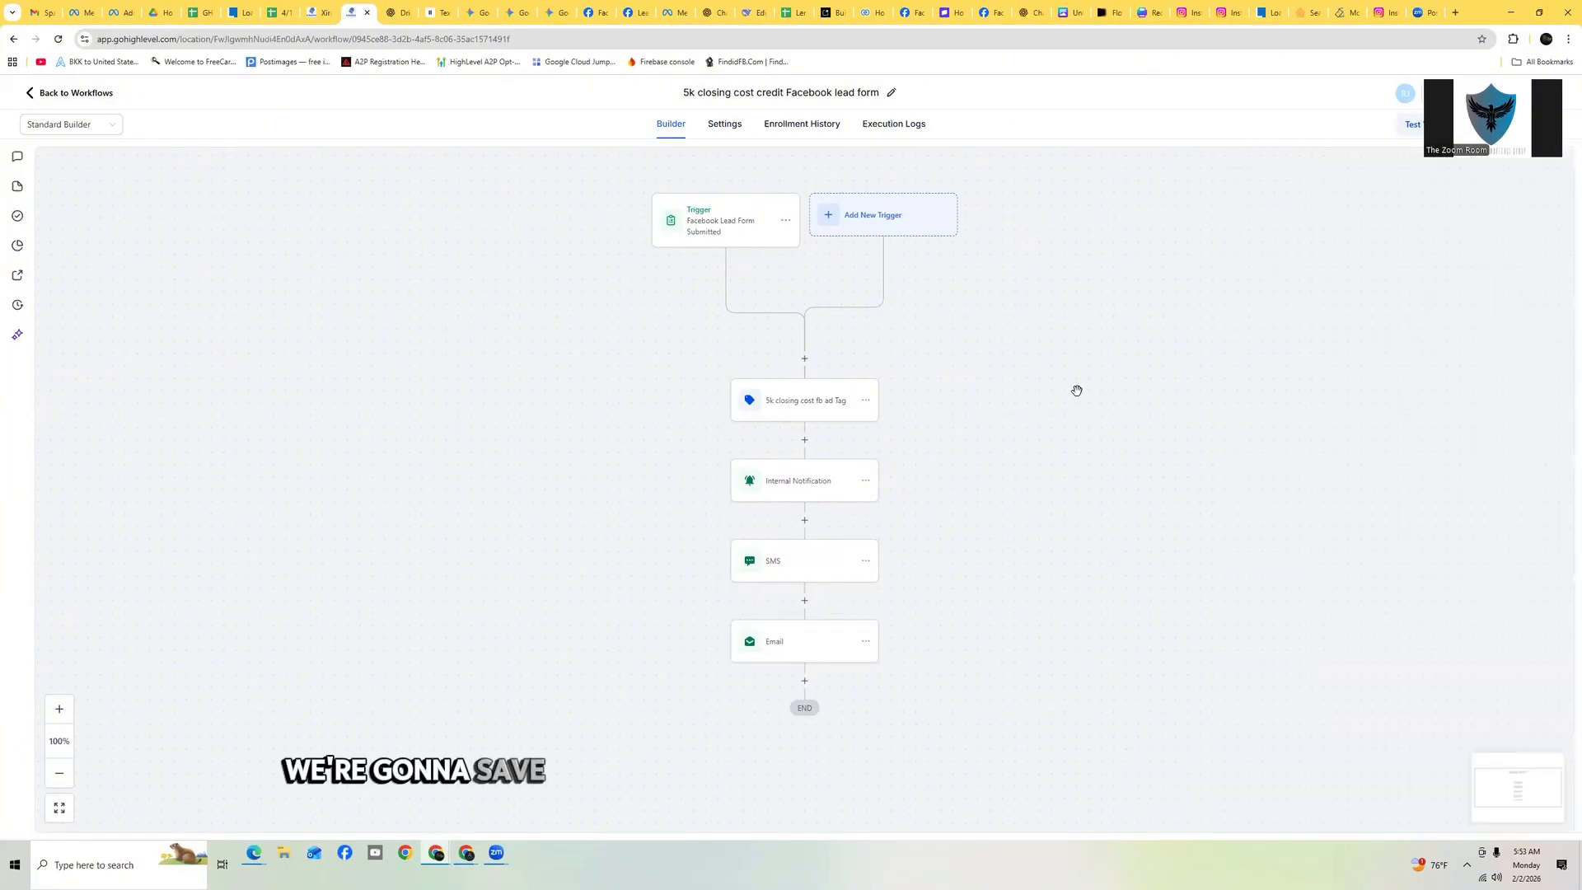
Review the next step of the drip campaign script in ChatGPT
scroll(835, 272, "down", 1)
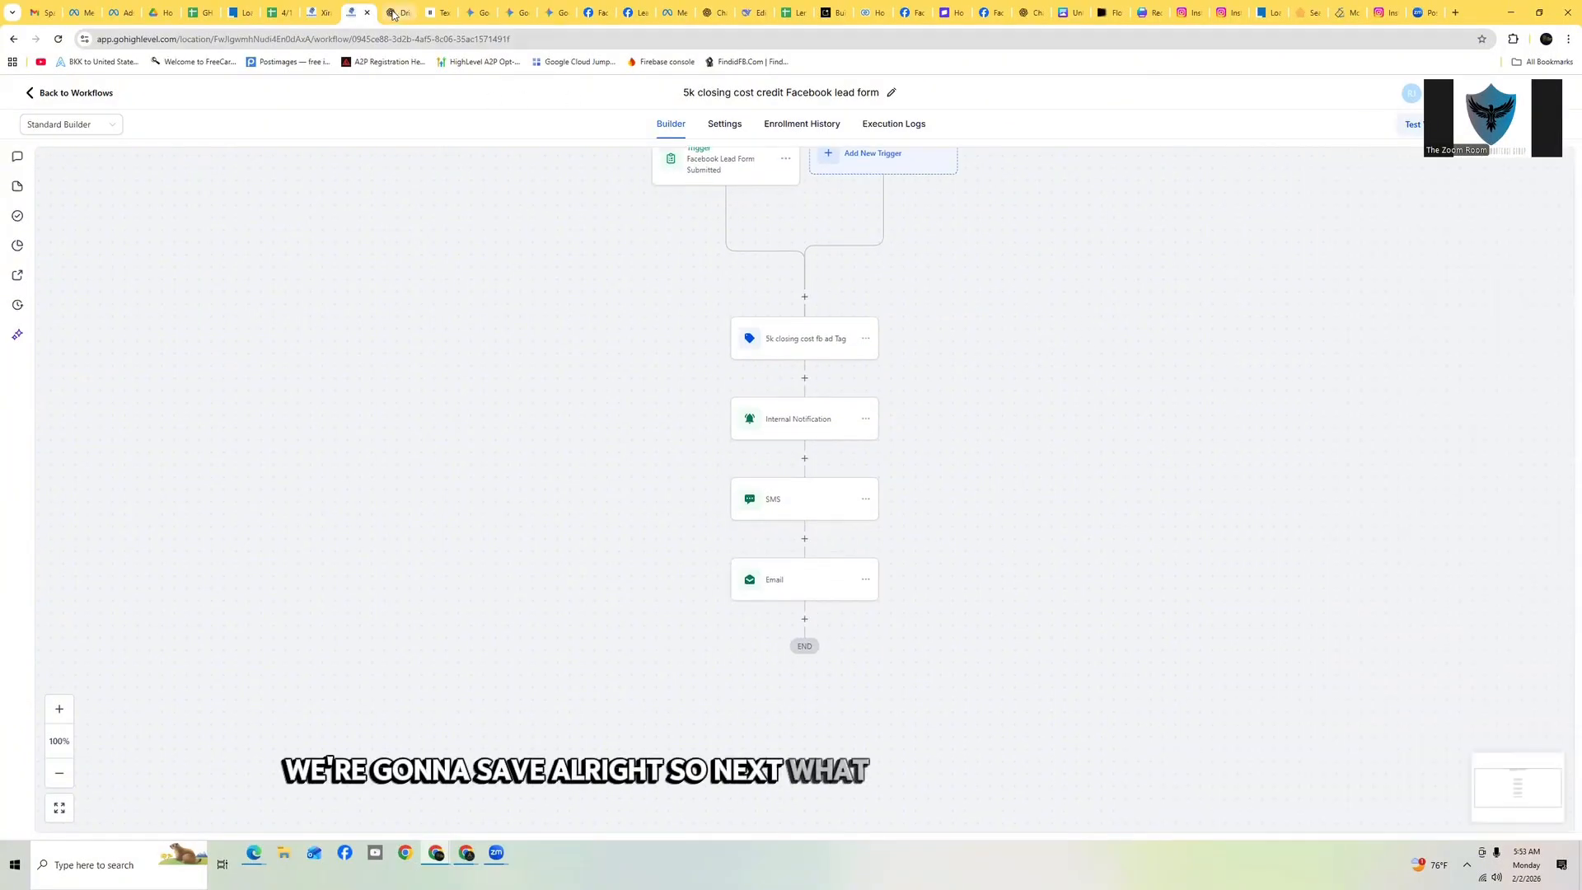
key("ctrl+Tab")
scroll(922, 354, "down", 5)
scroll(921, 353, "down", 1)
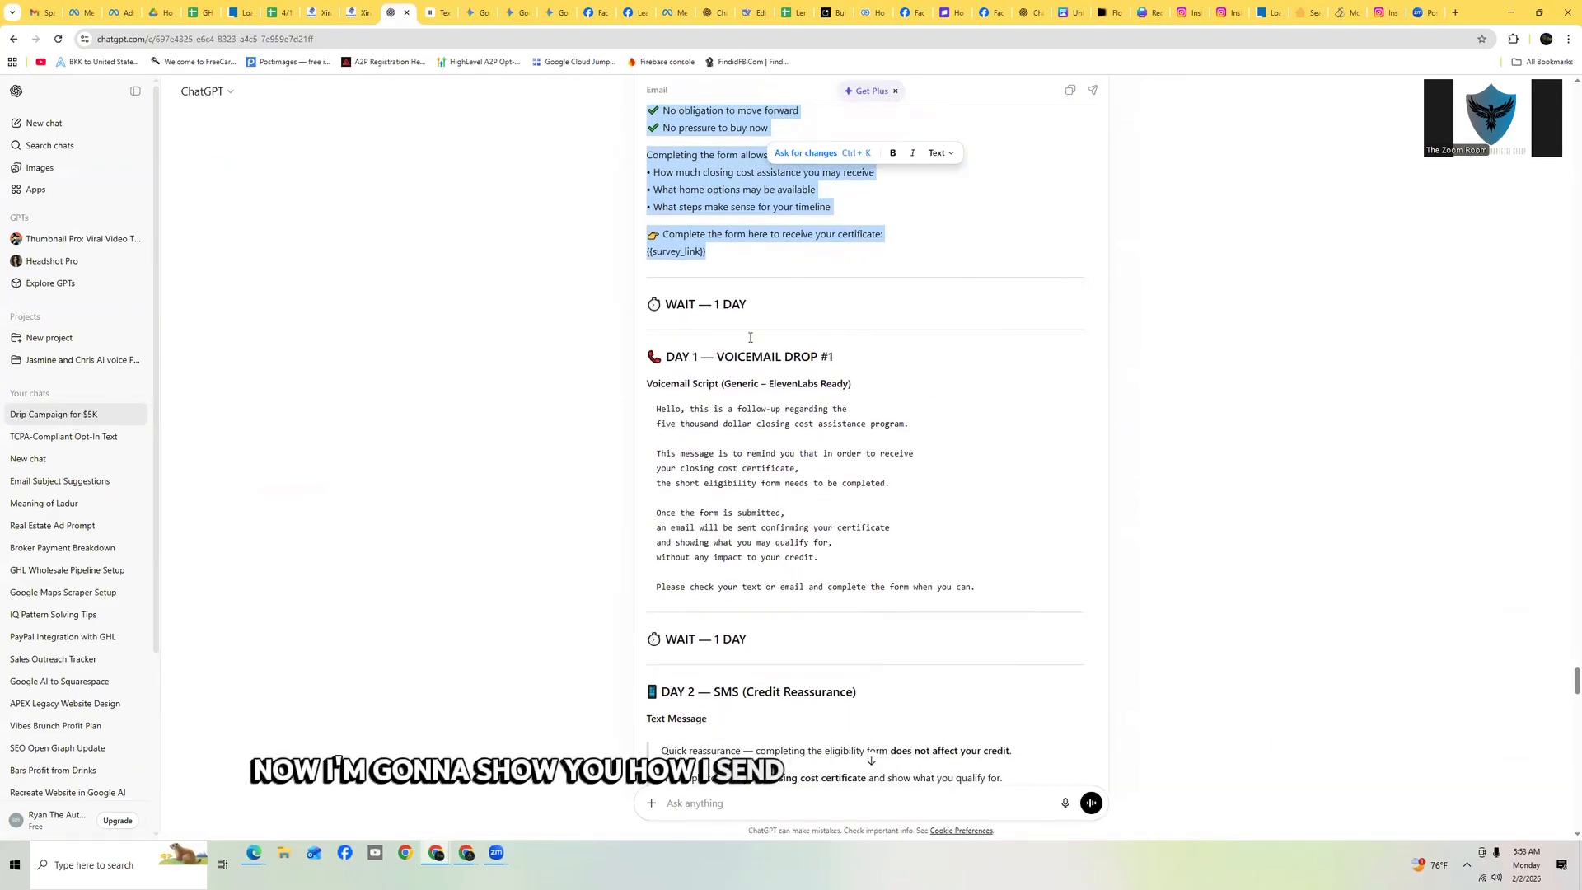
left_click(356, 12)
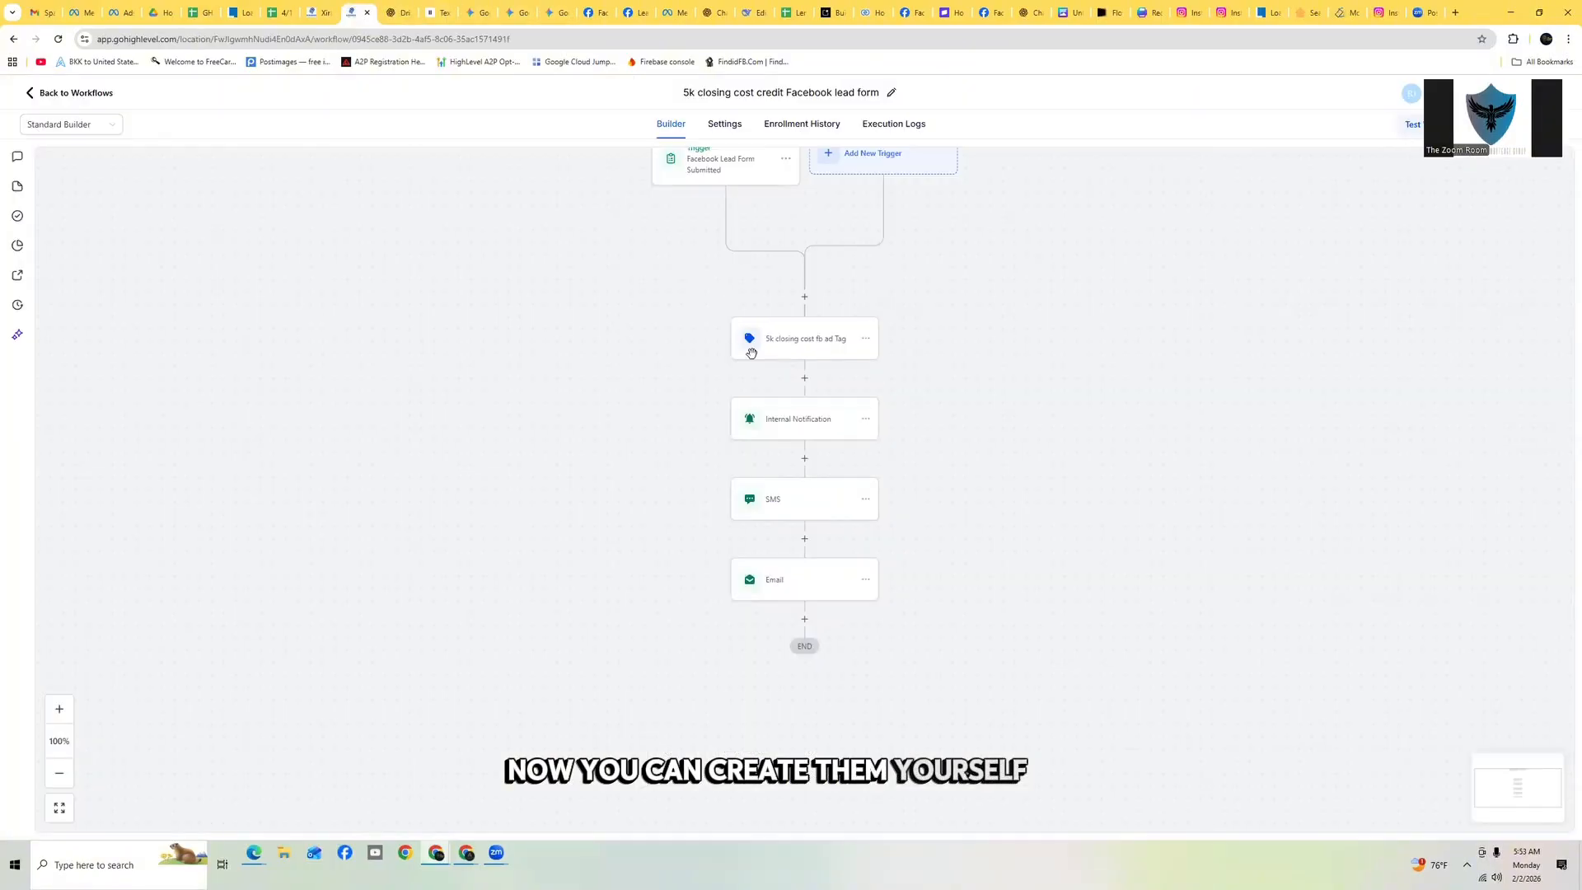
Add a Wait action after the email with a 1 days delay, name it 'Wait 1 day', and save it
left_click(805, 619)
left_click(1331, 437)
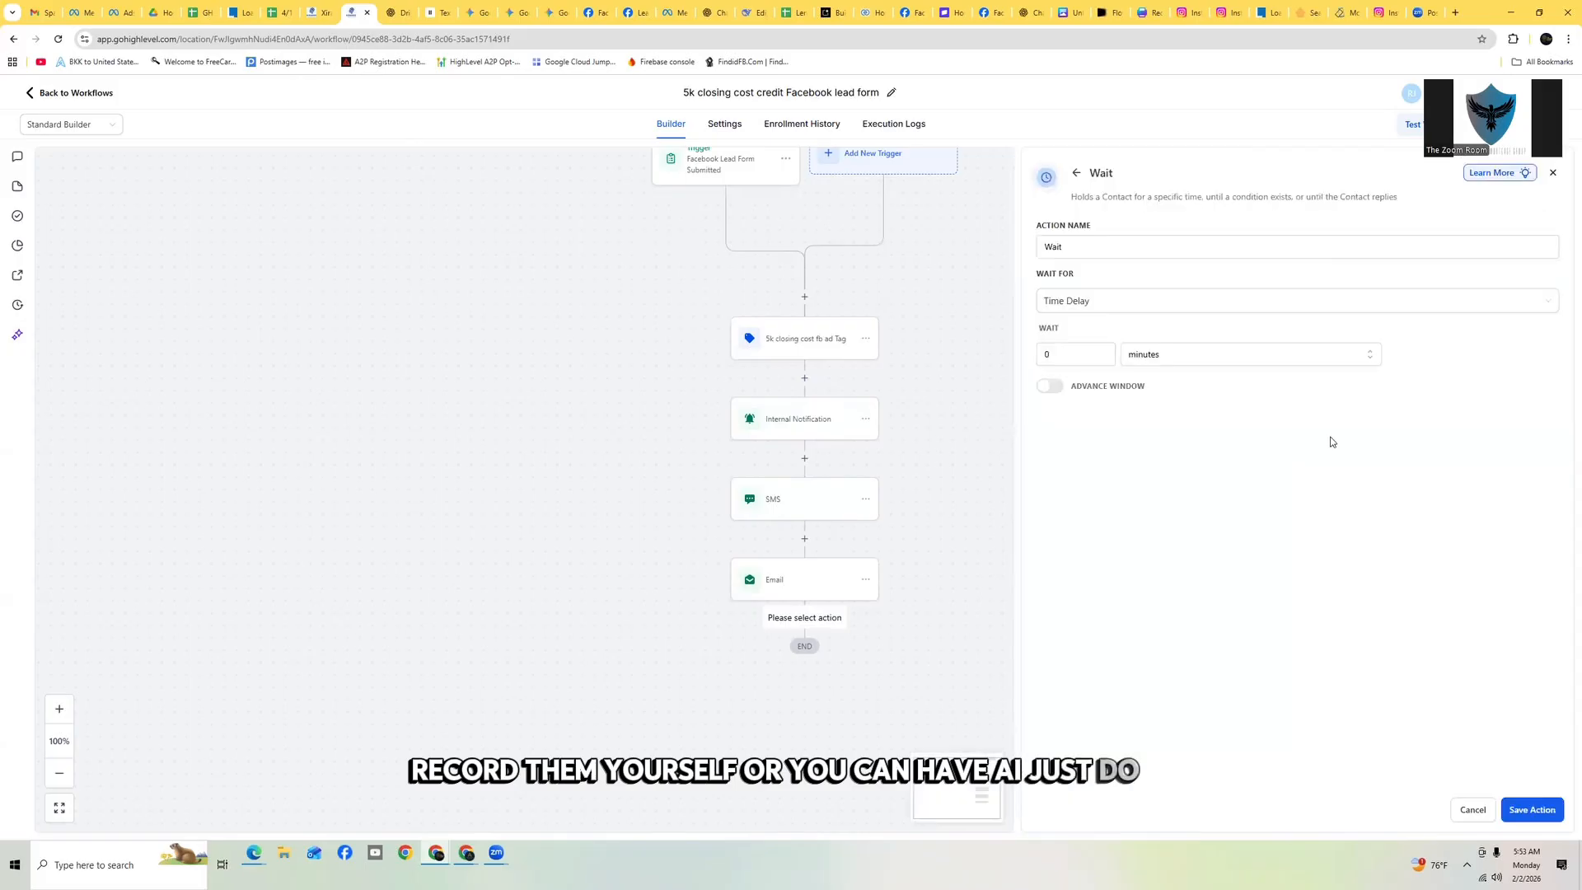
left_click(1080, 356)
type("1")
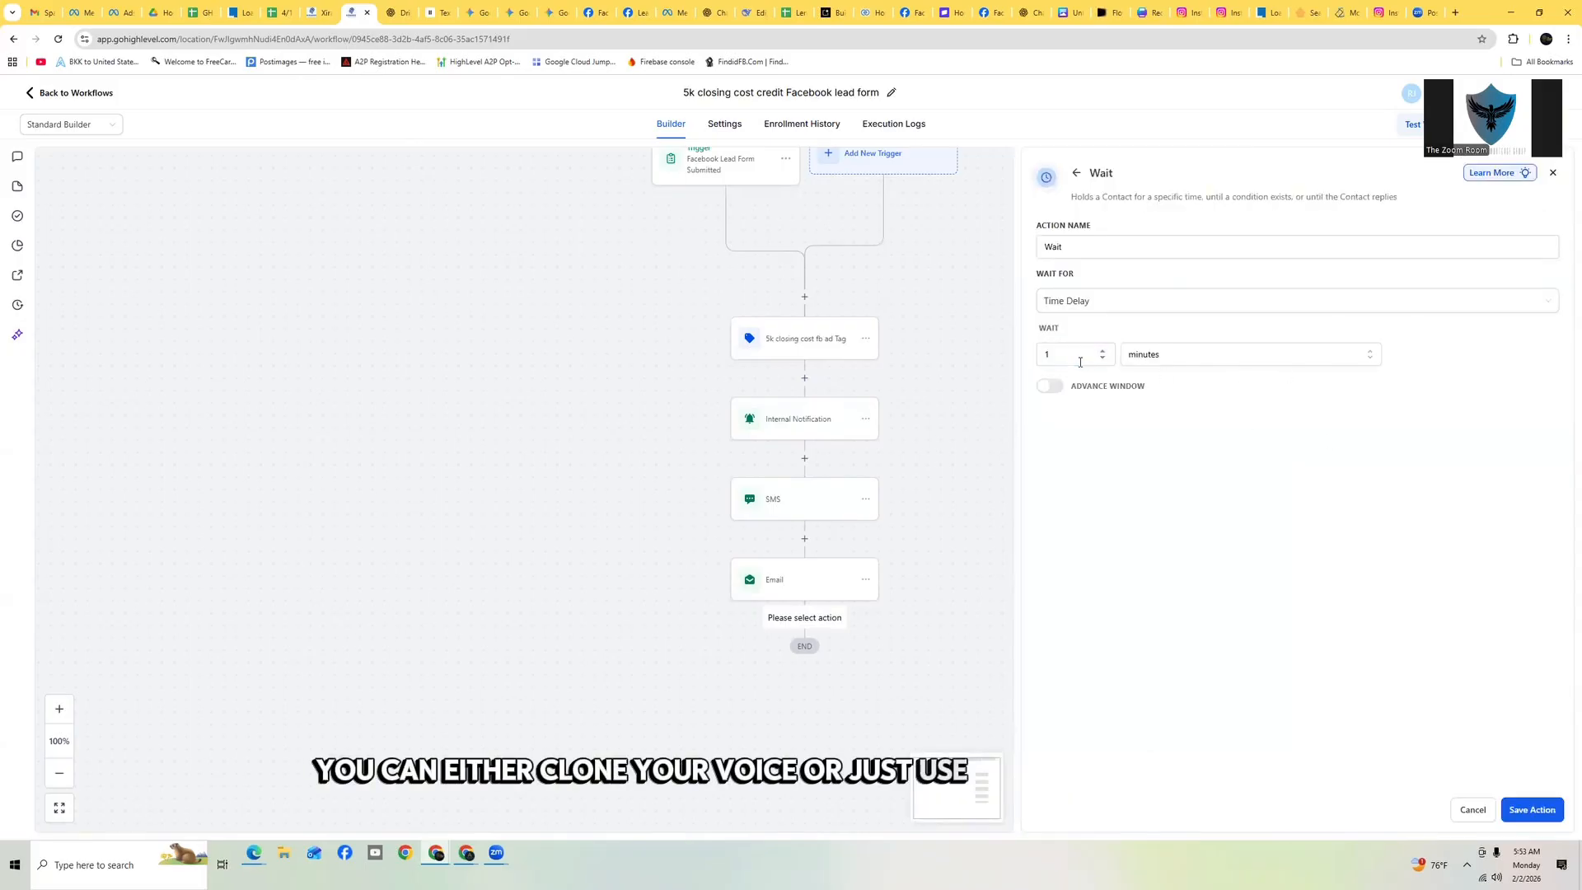
left_click(1208, 357)
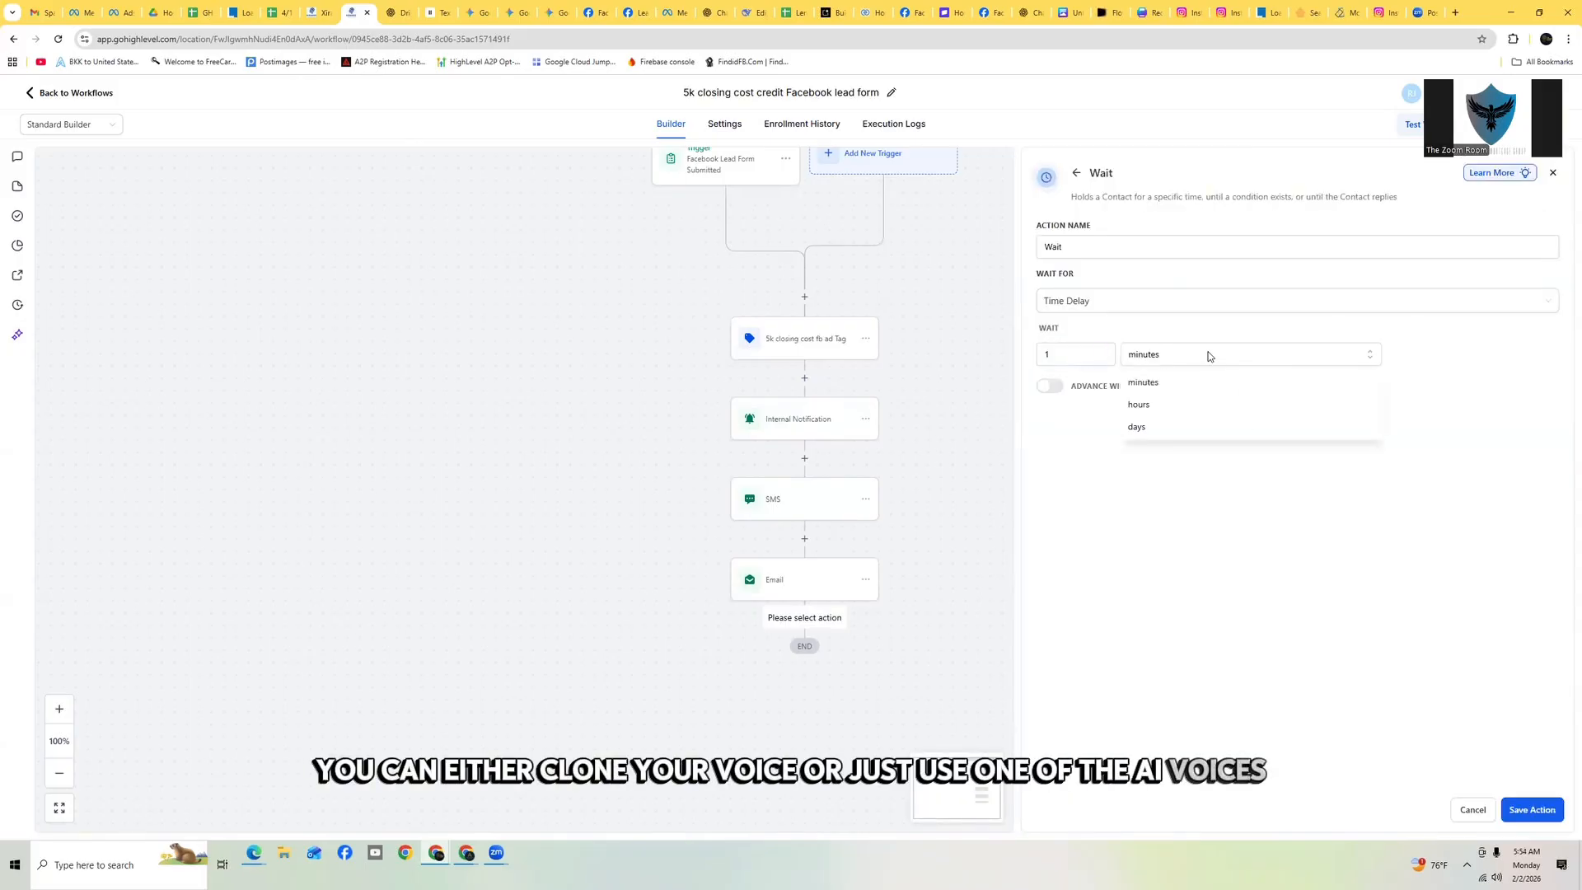
left_click(1172, 429)
left_click(1088, 247)
type("1 day")
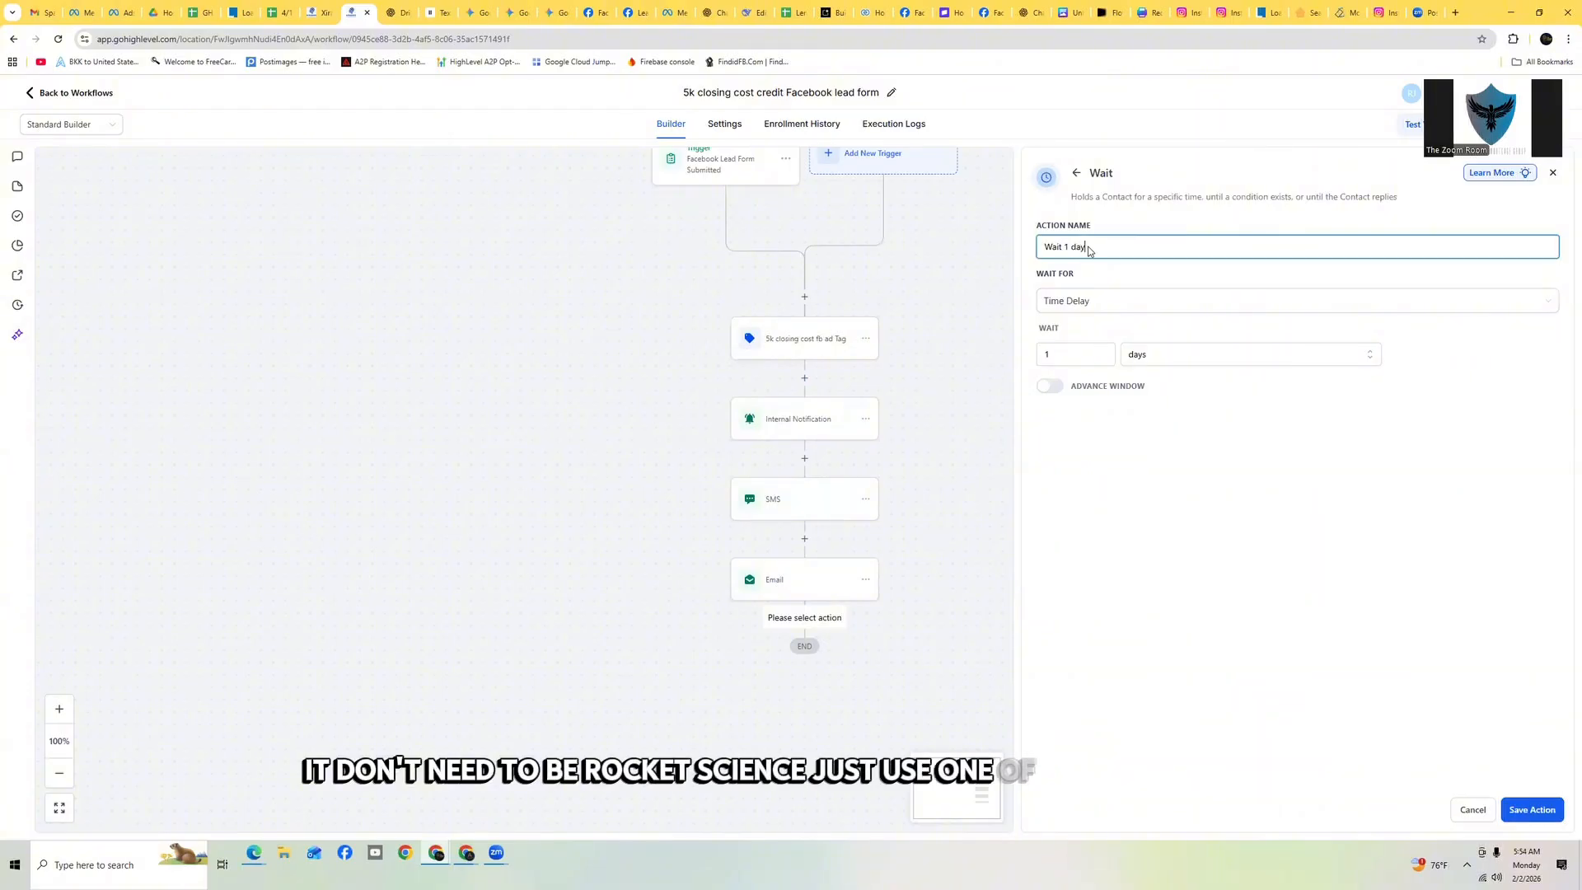
left_click(1546, 814)
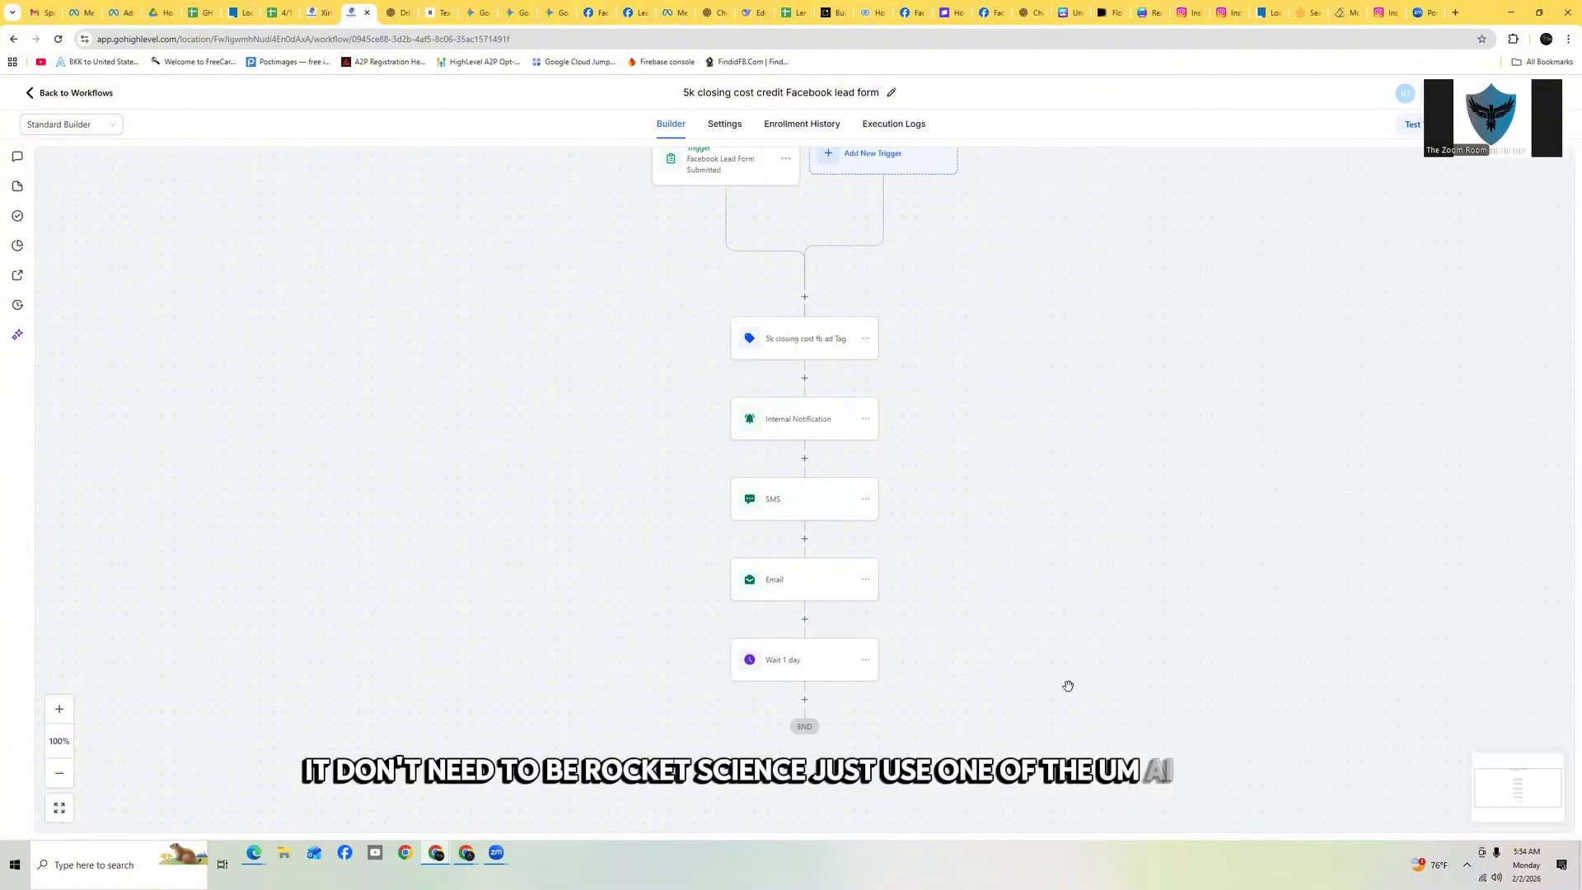
Add a Voicemail action after the 'Wait 1 day' step
left_click(803, 611)
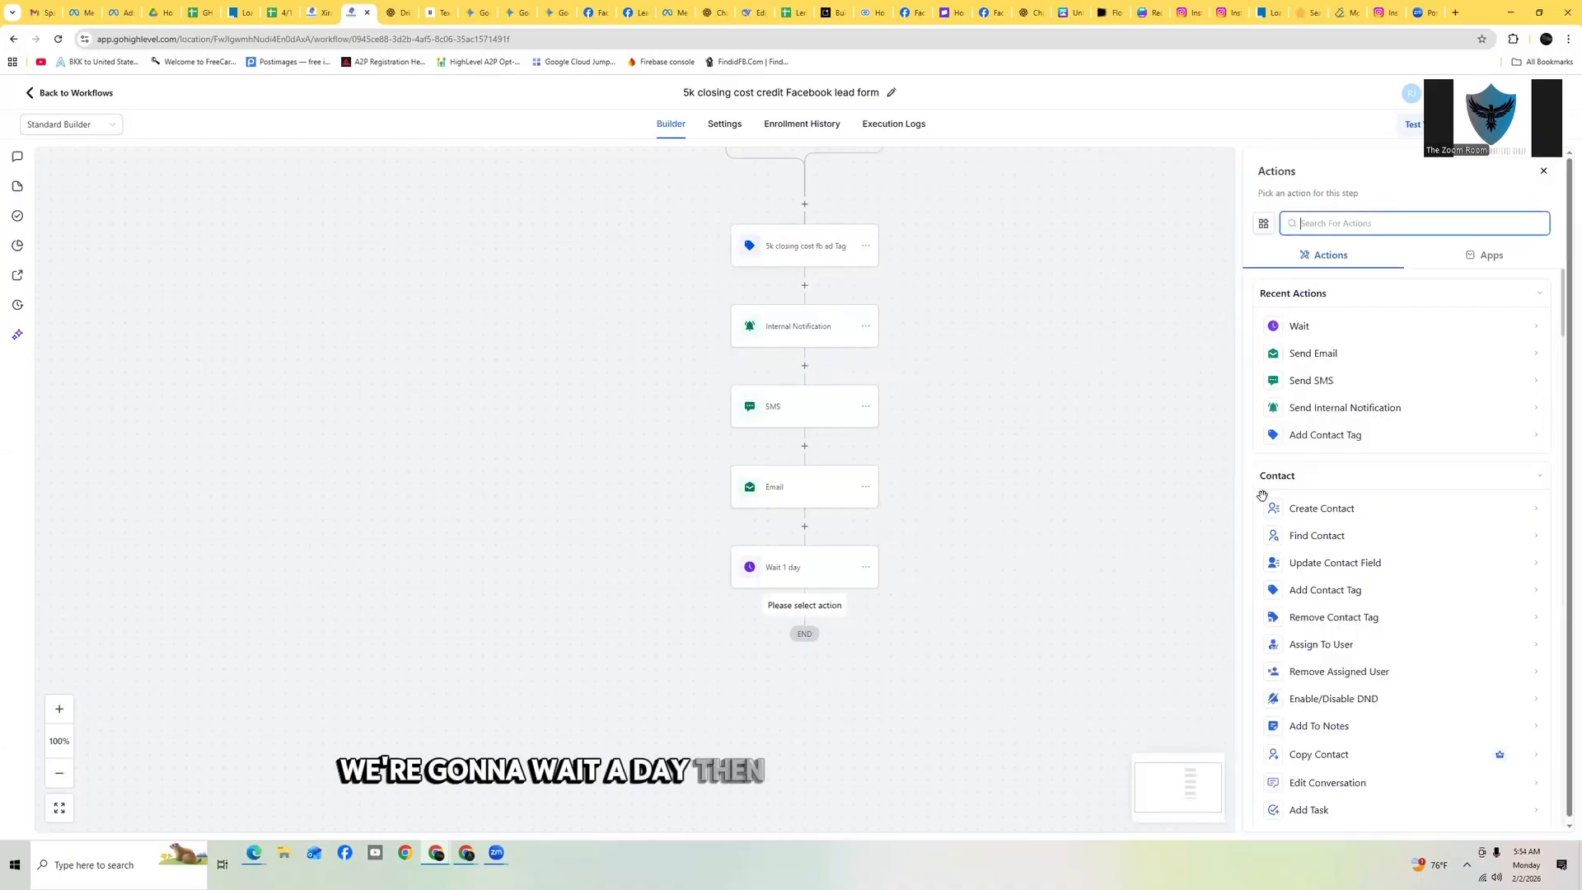
type("v")
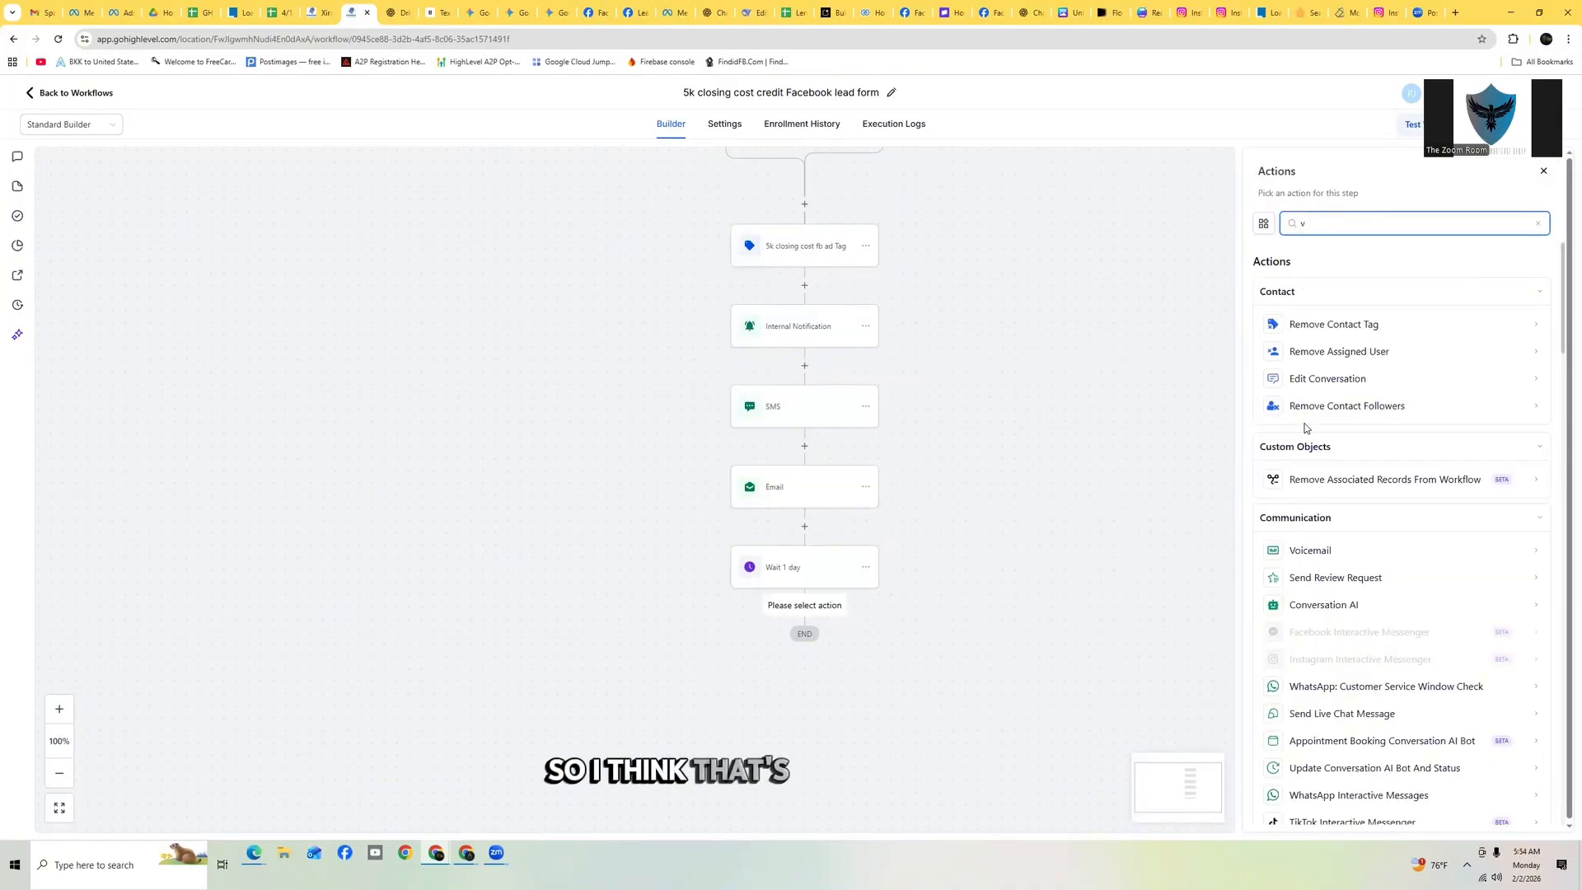
type("m")
key("BackSpace")
type("o")
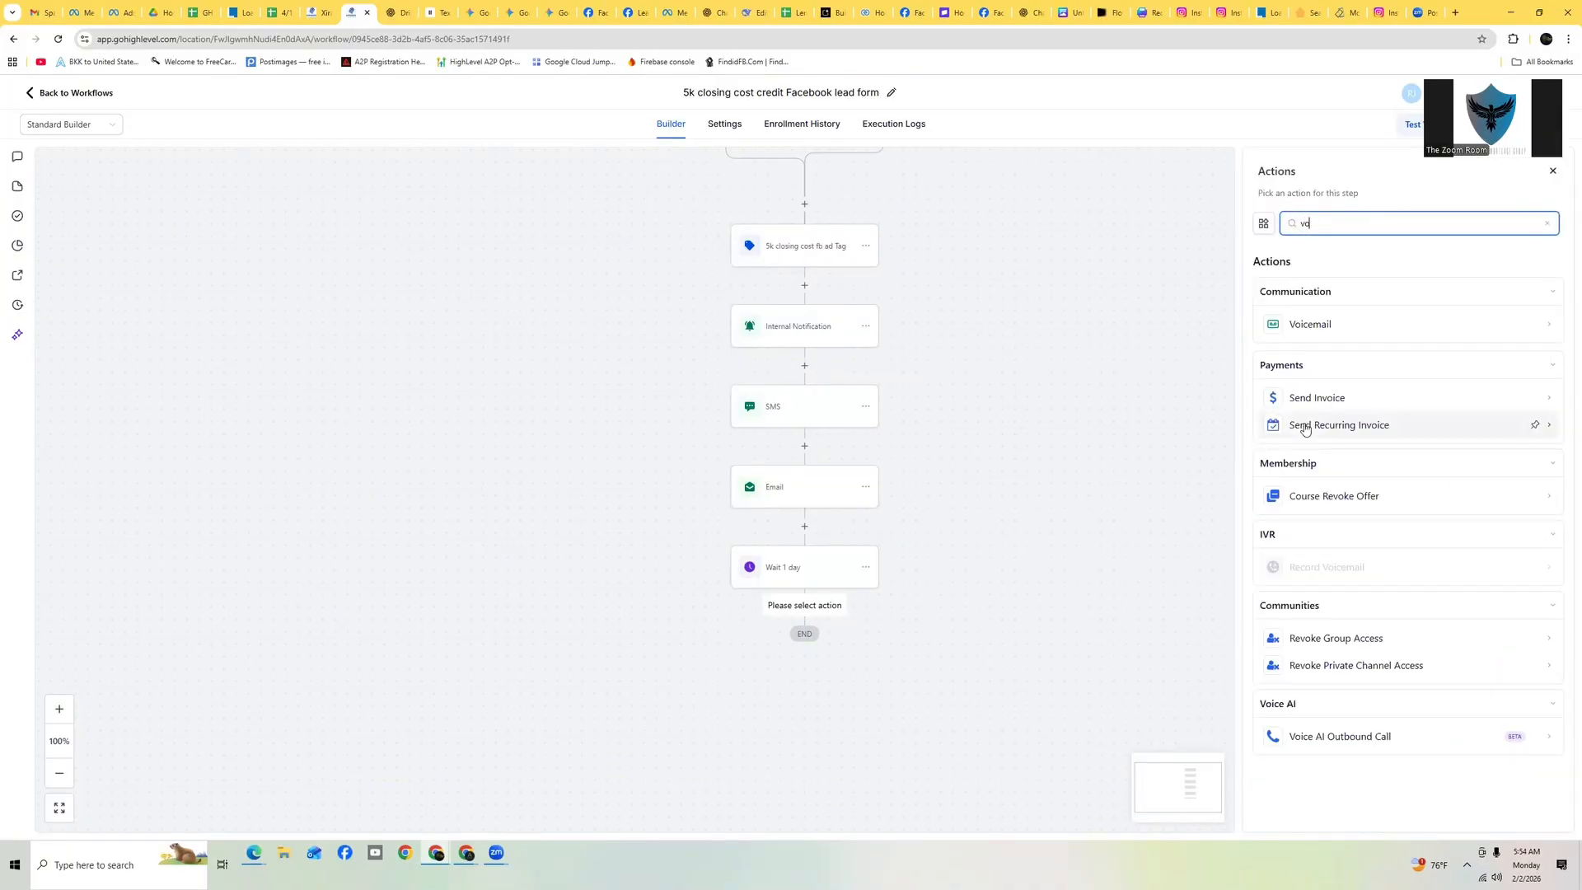
left_click(1339, 324)
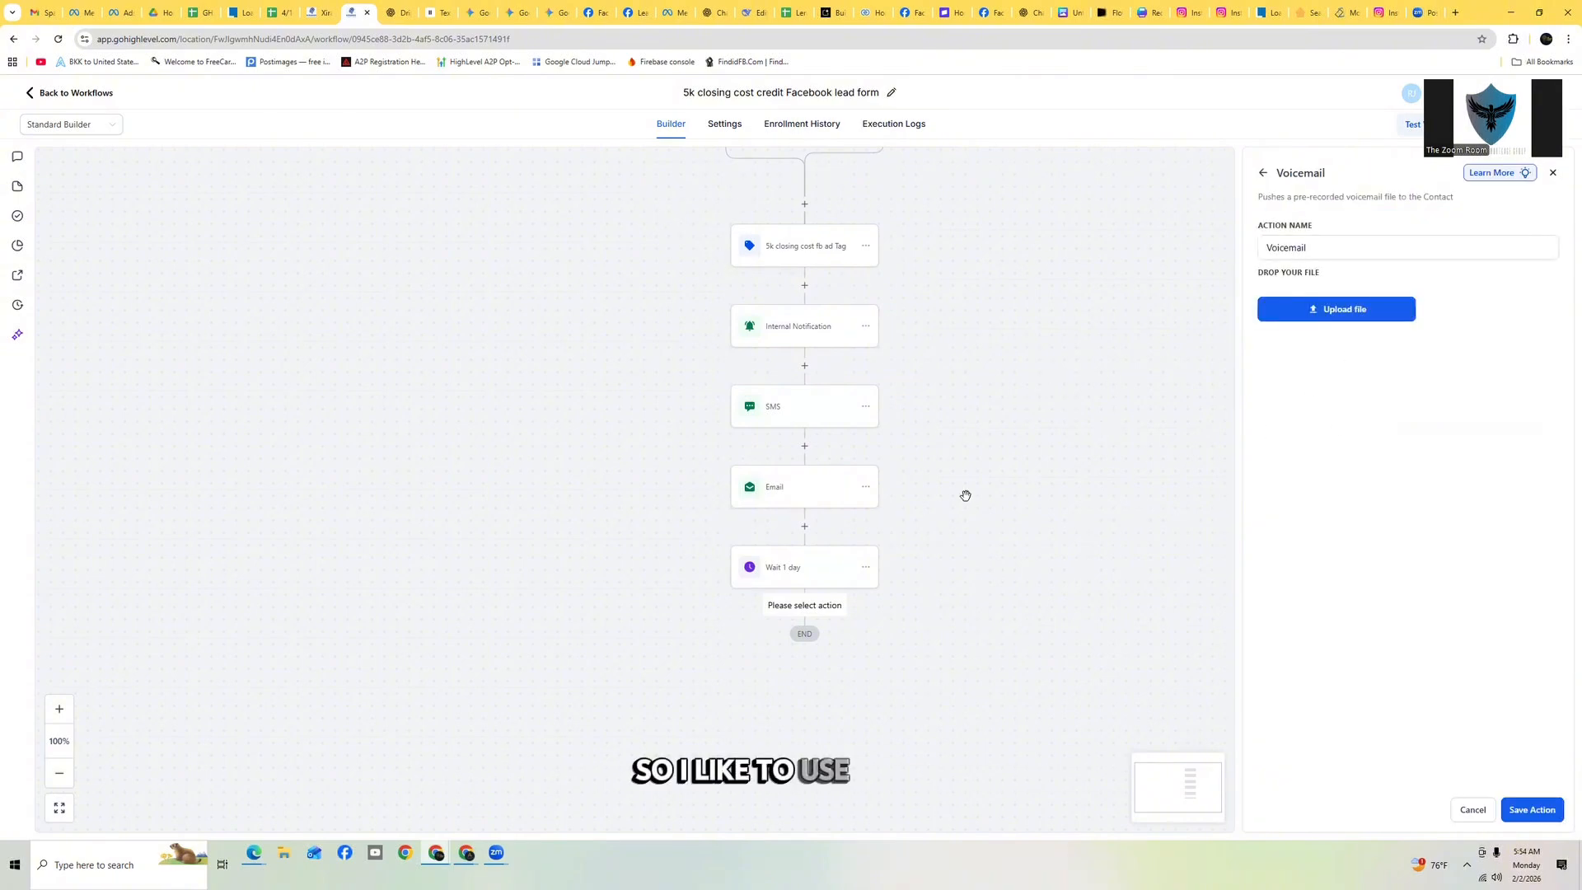
Copy the Day 1 voicemail script from ChatGPT and paste it into ElevenLabs Text to Speech
left_click(435, 13)
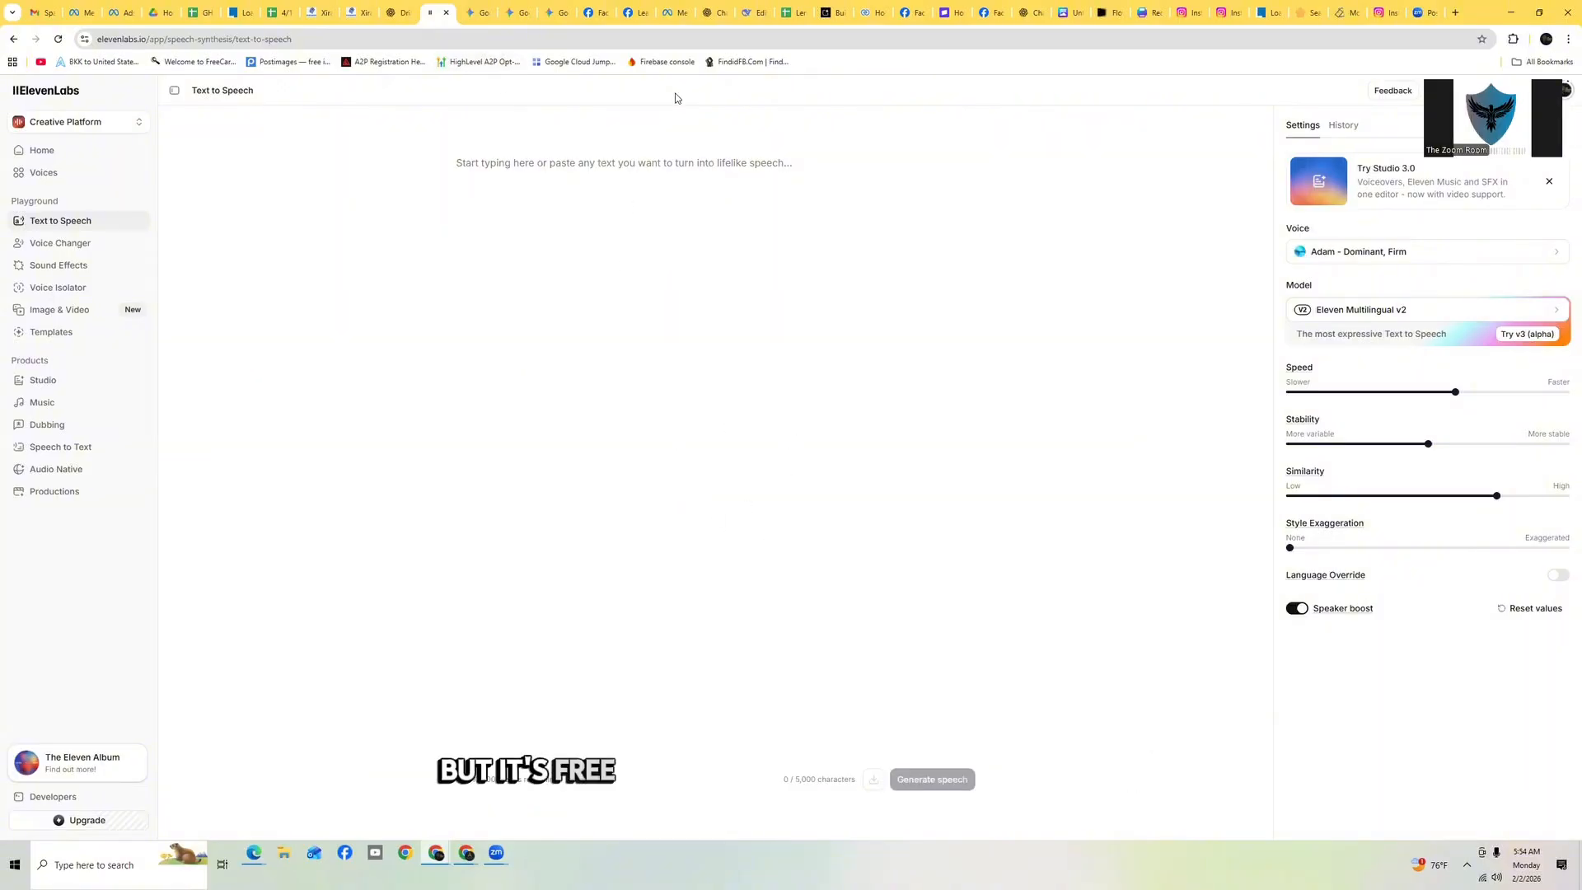
left_click(394, 17)
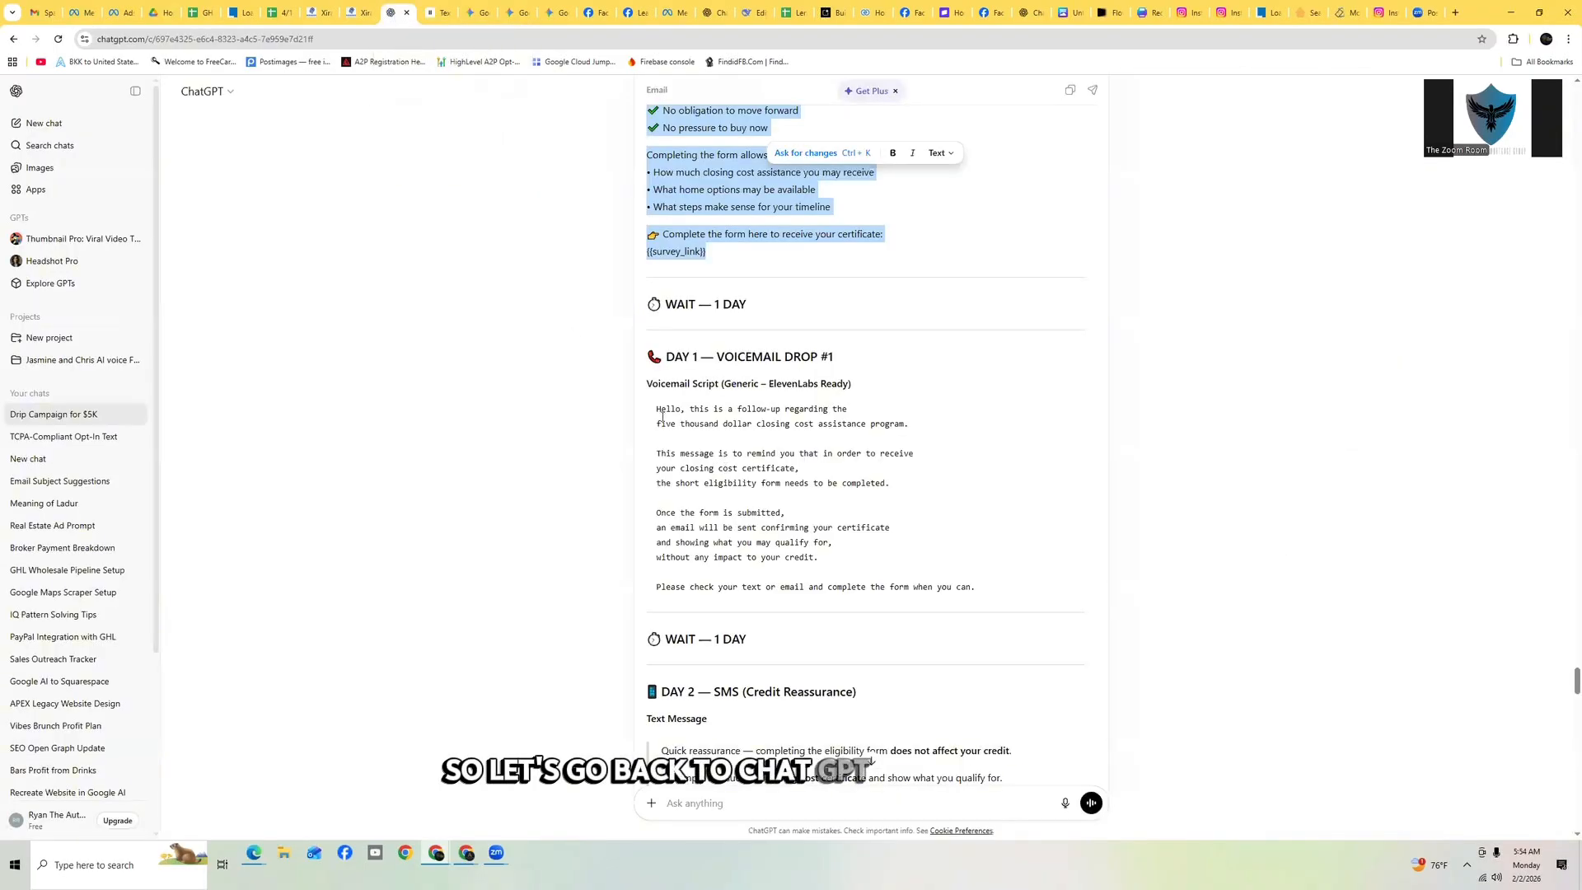
left_click_drag(656, 410, 910, 425)
left_click_drag(864, 556, 958, 601)
key("ctrl+c")
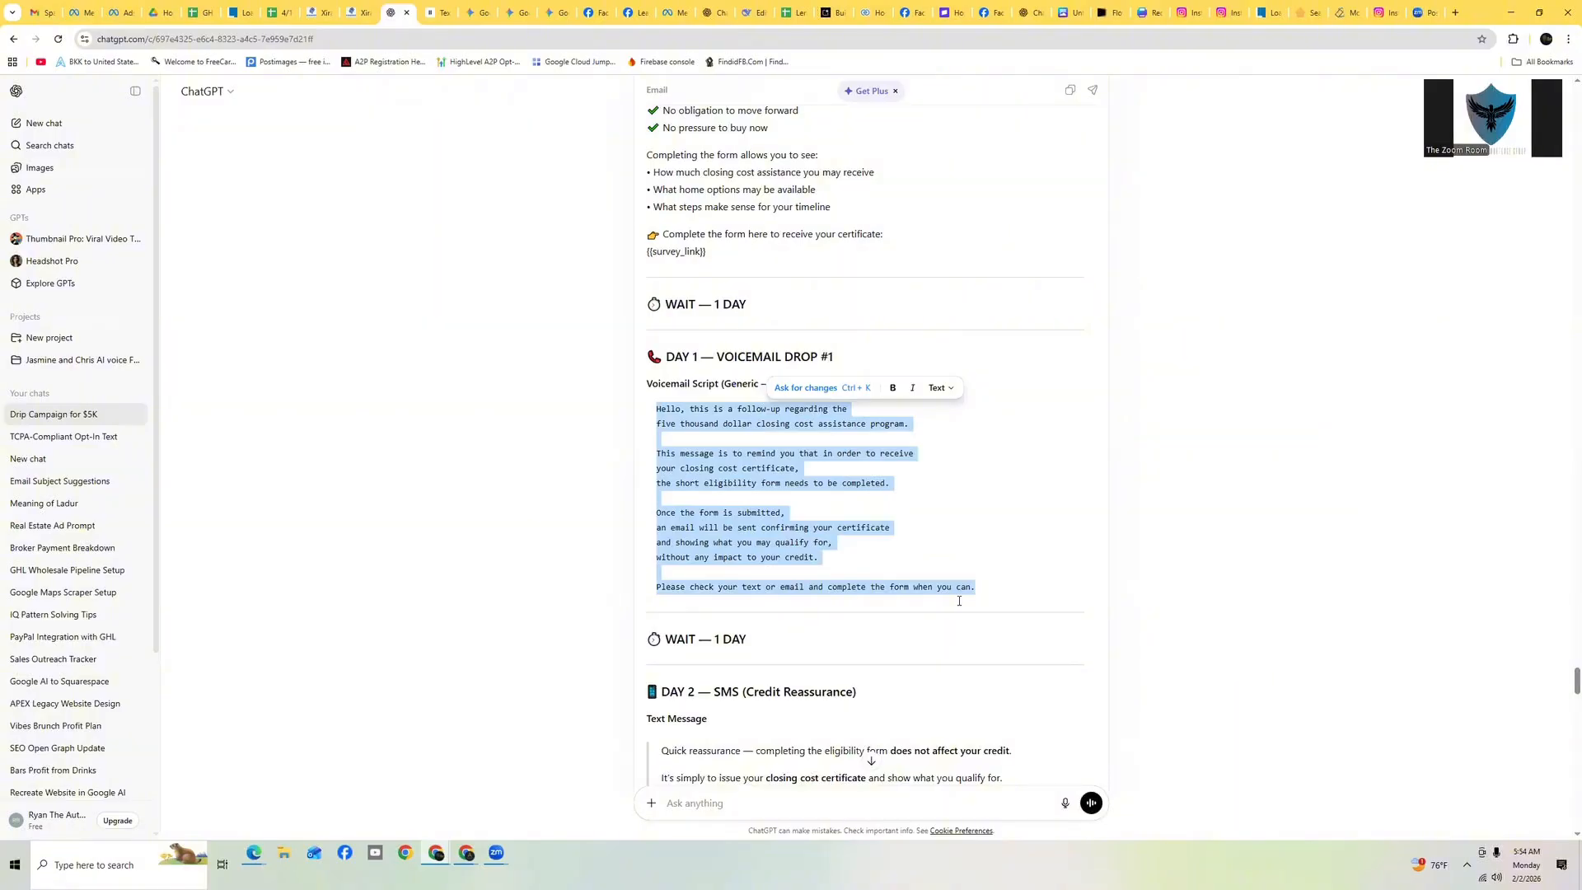
key("ctrl+Tab")
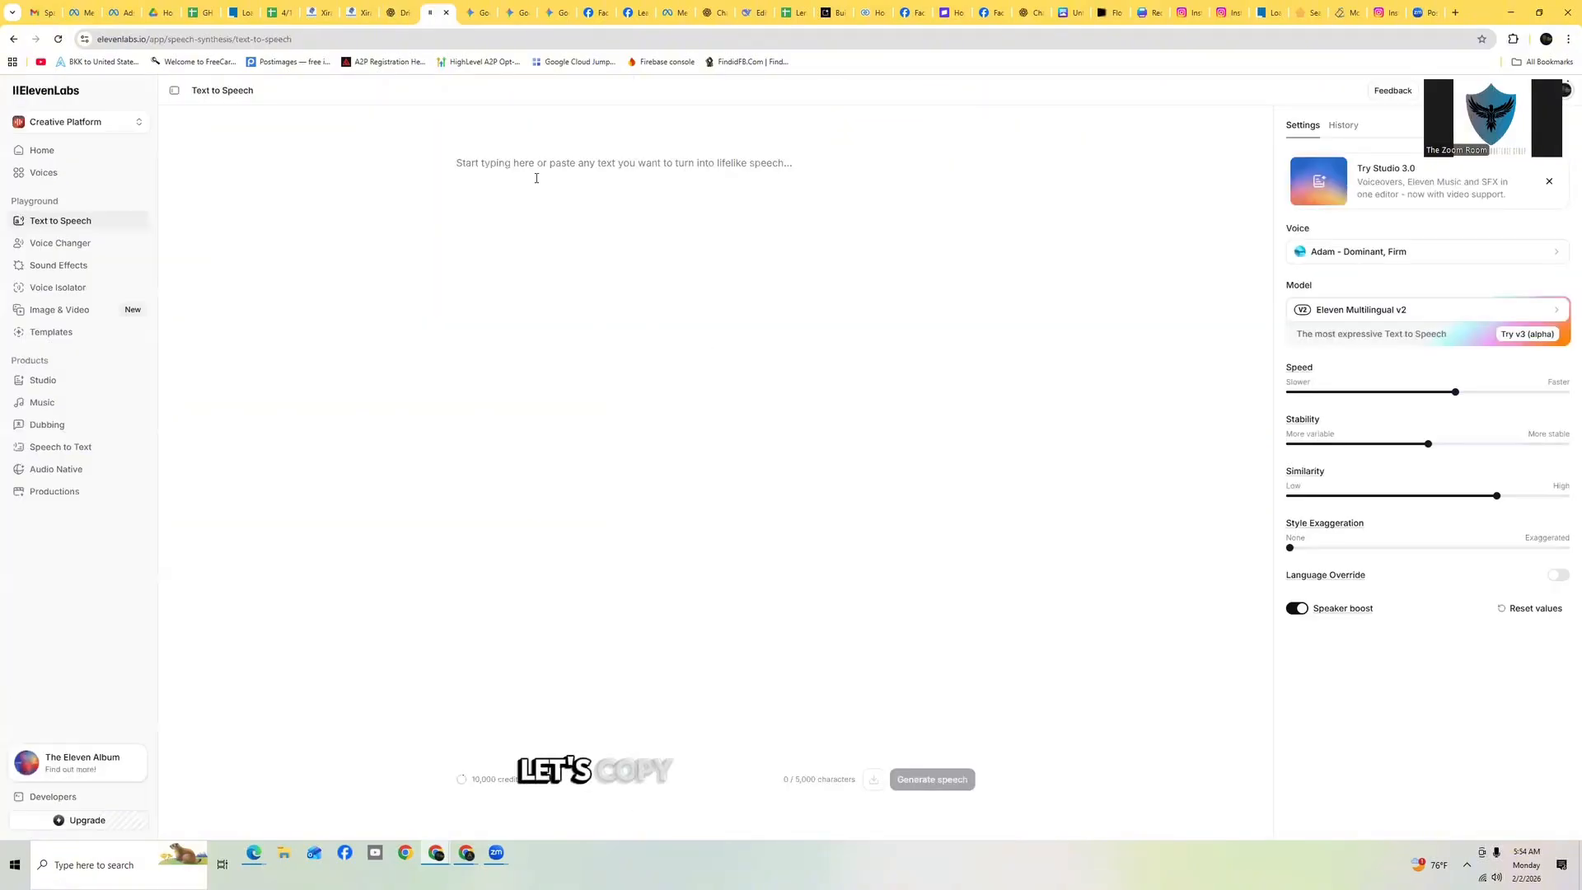
key("ctrl+v")
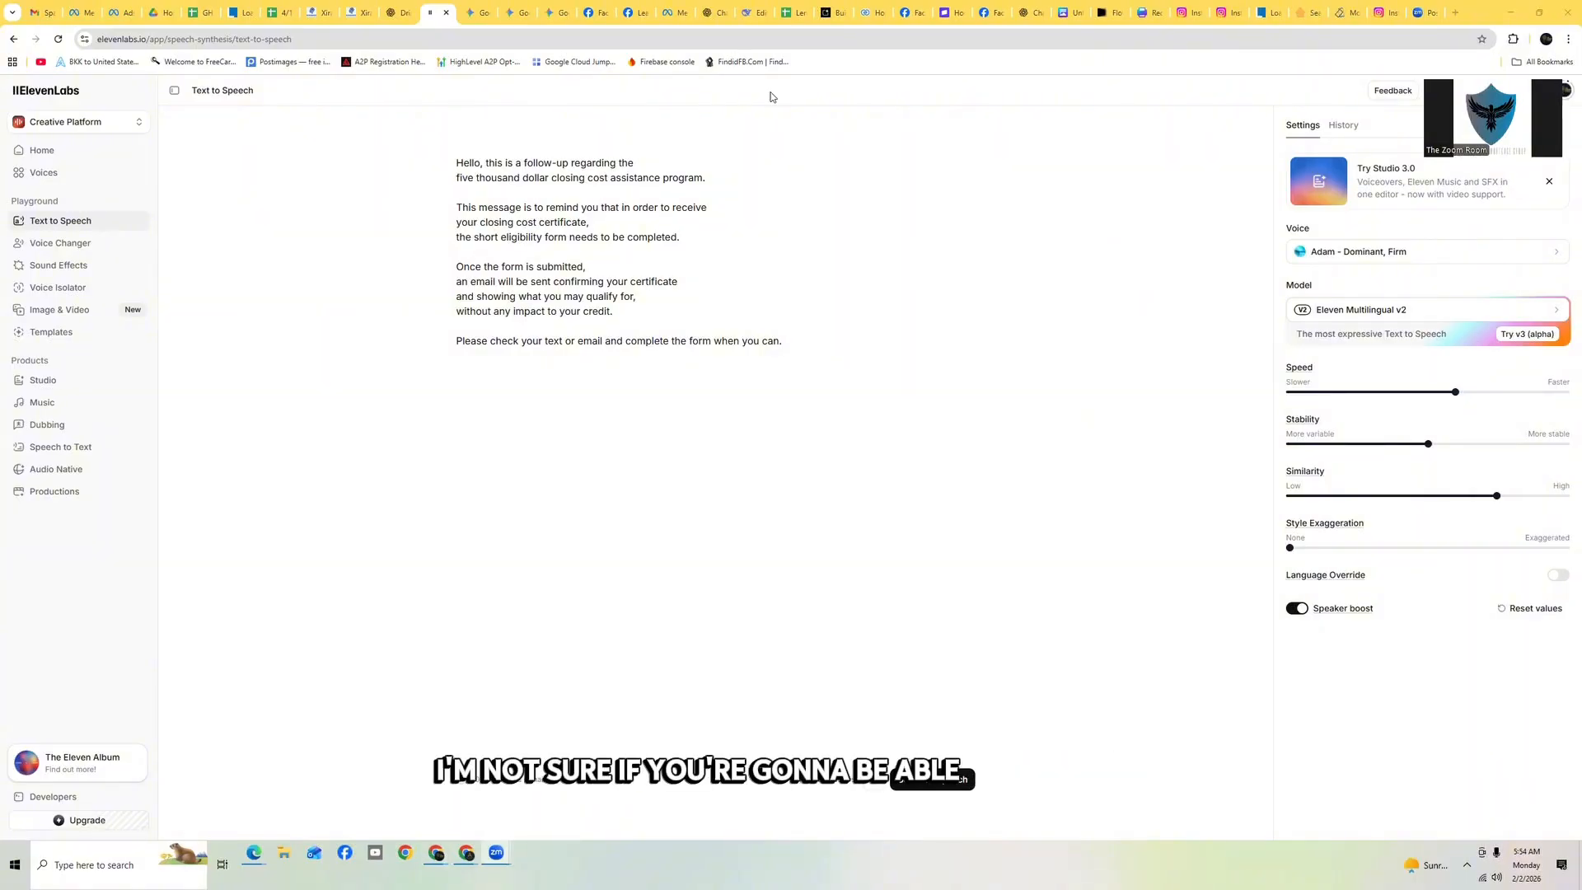
Generate speech from the voicemail script with the Adam voice, download the audio, and return to the workflow
left_click(820, 328)
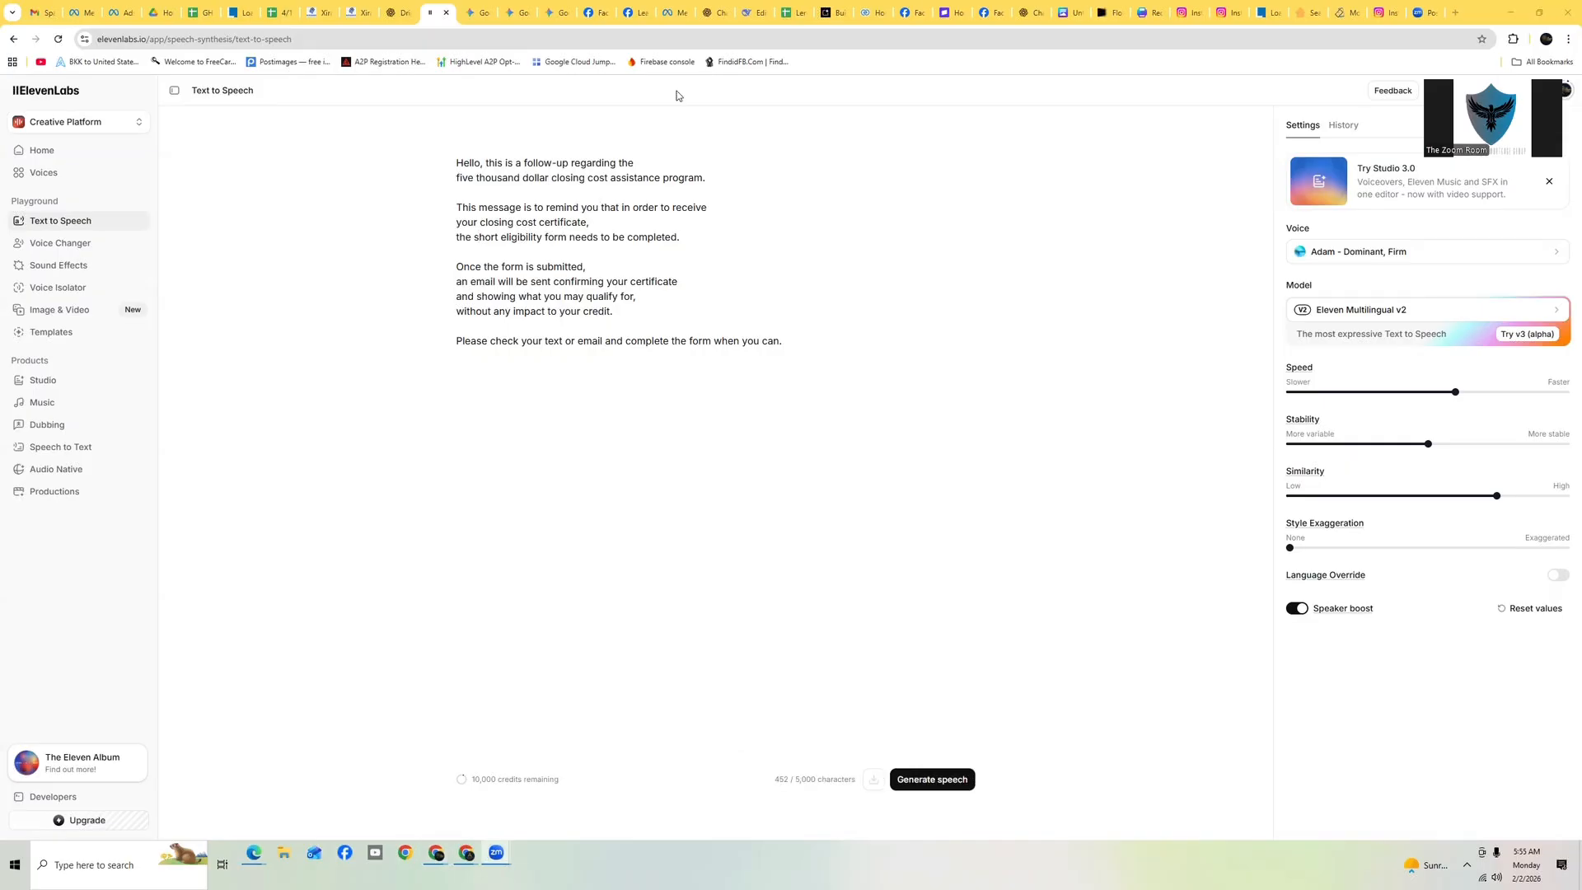
left_click(935, 781)
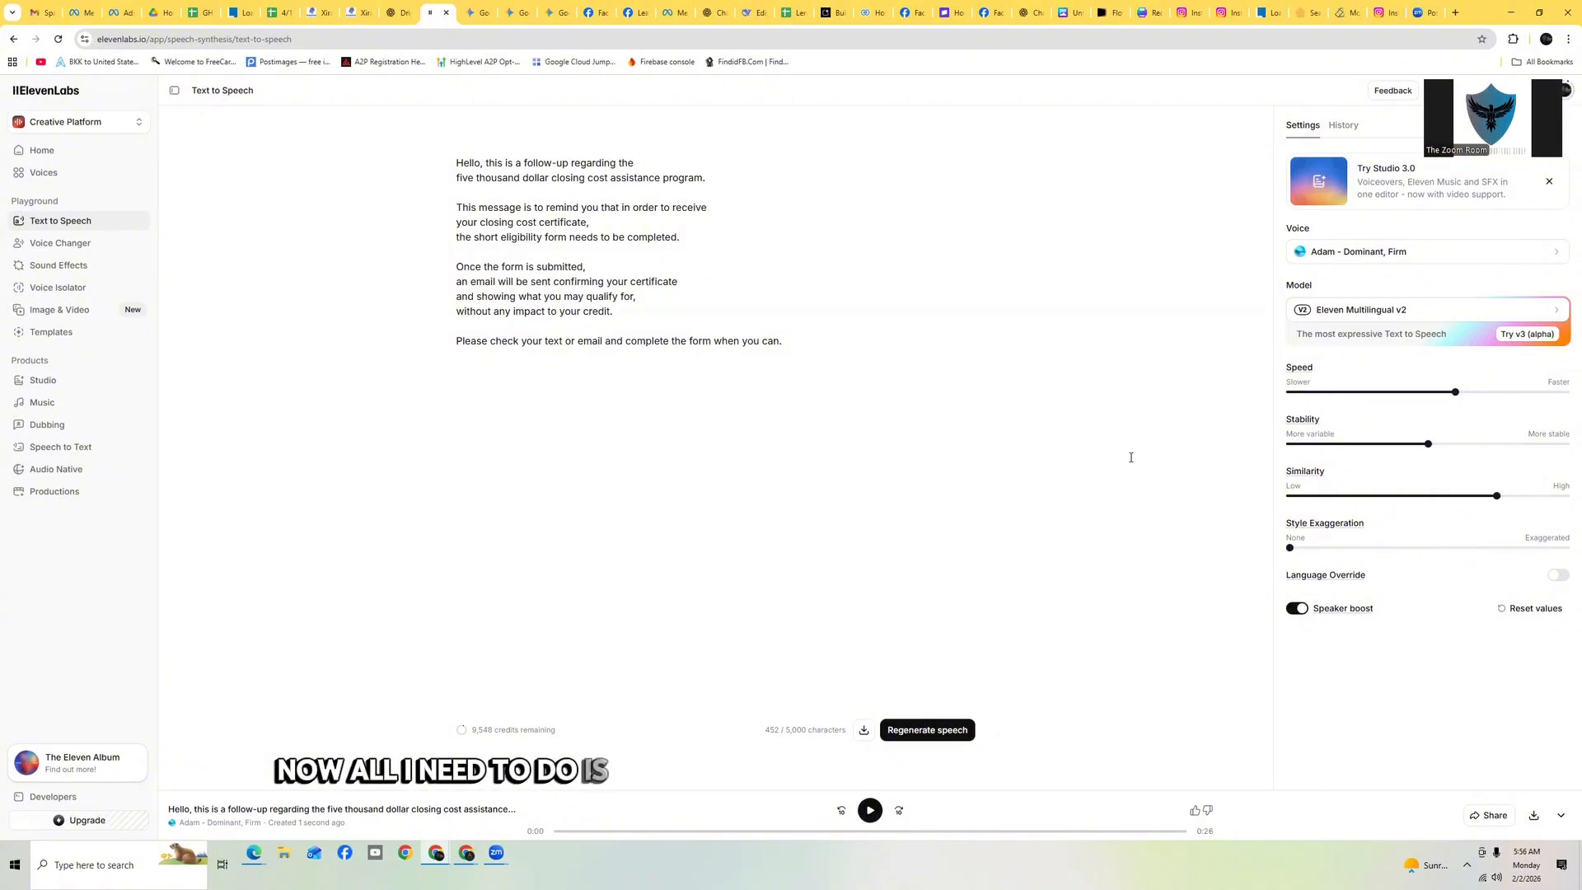
left_click(1535, 817)
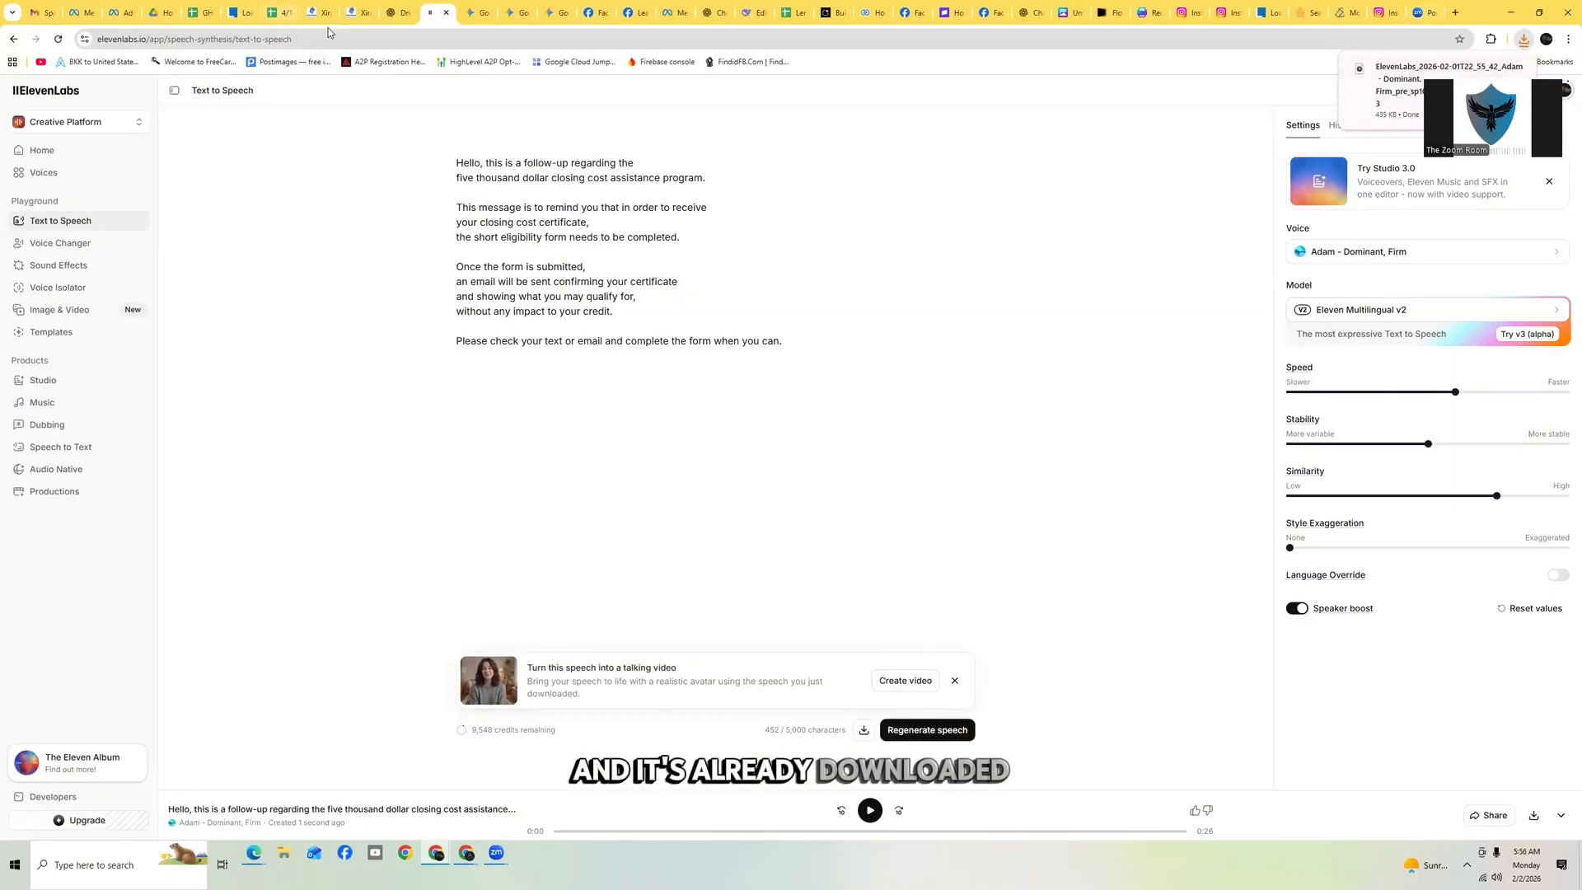
left_click(356, 18)
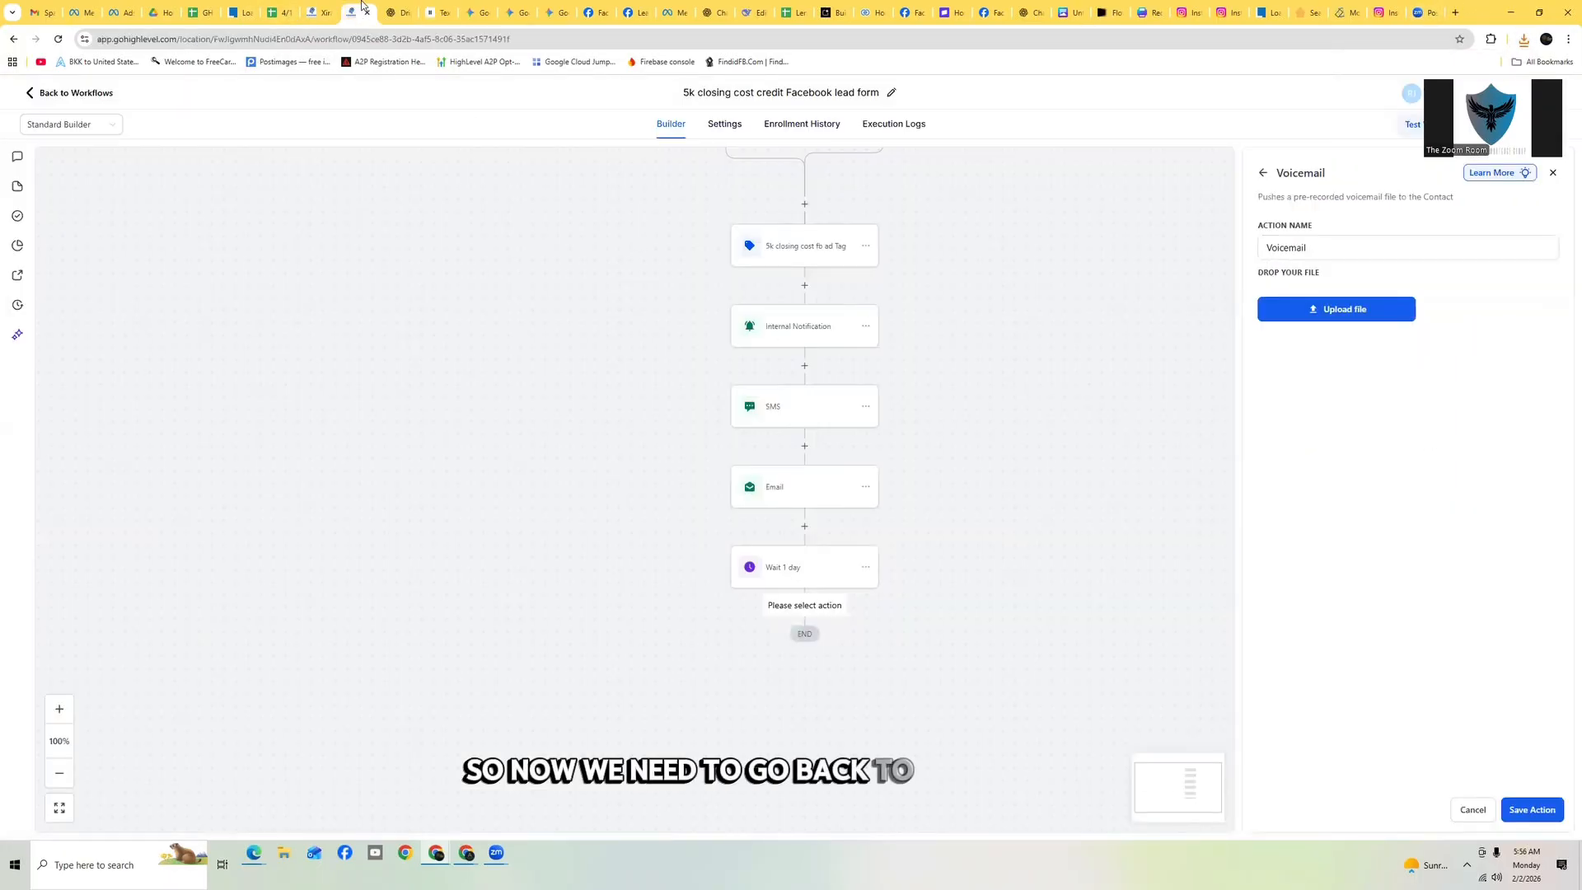
Upload the downloaded ElevenLabs Adam MP3 to the Voicemail action and play it back
left_click(1330, 309)
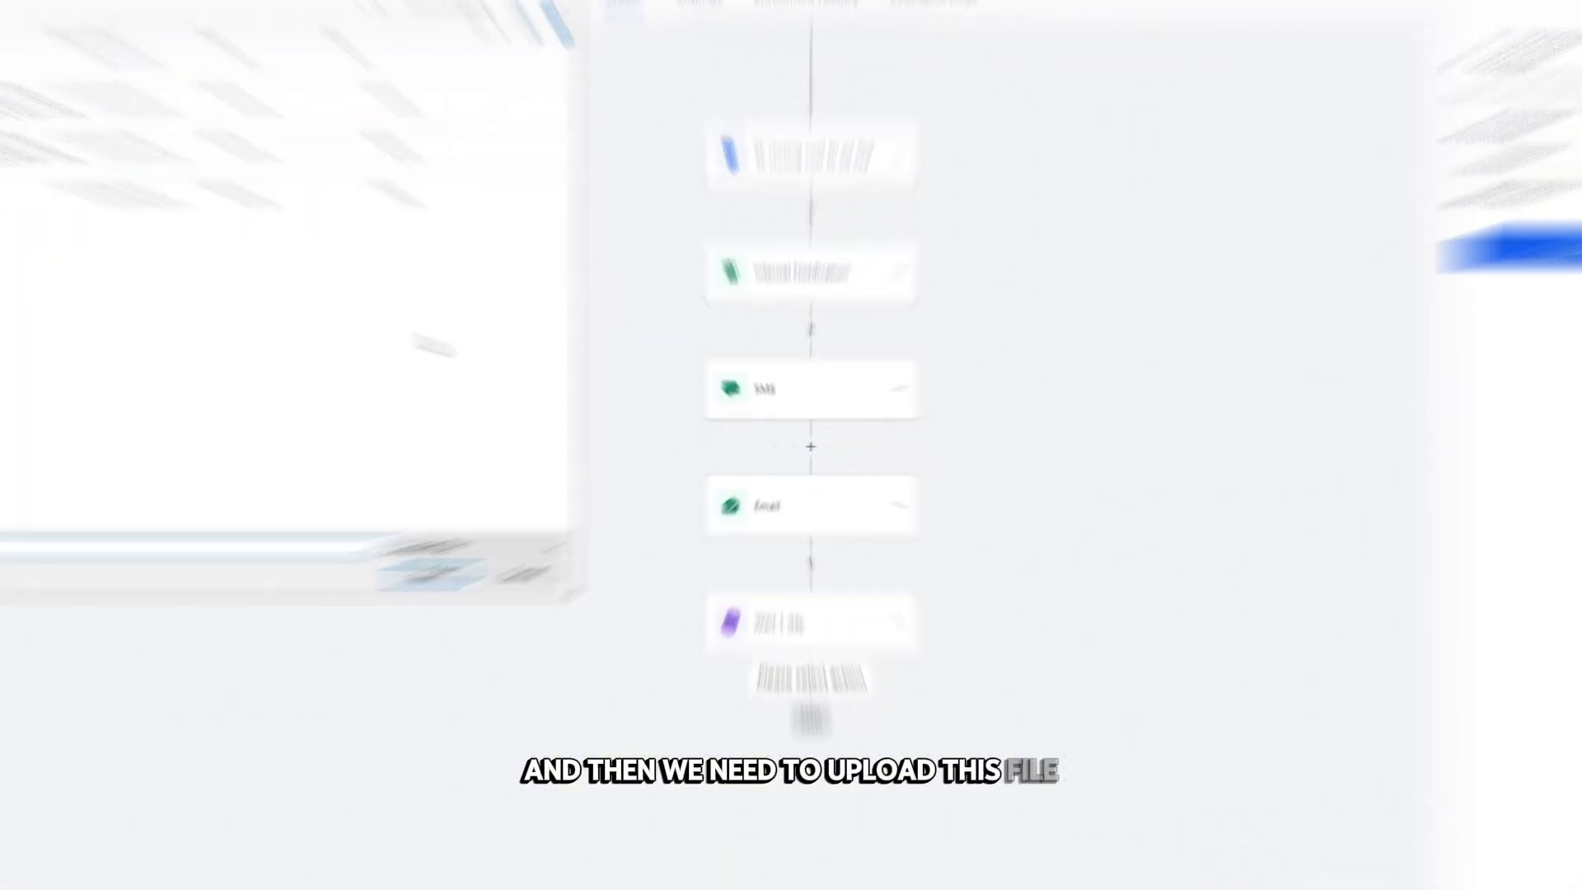
left_click(226, 206)
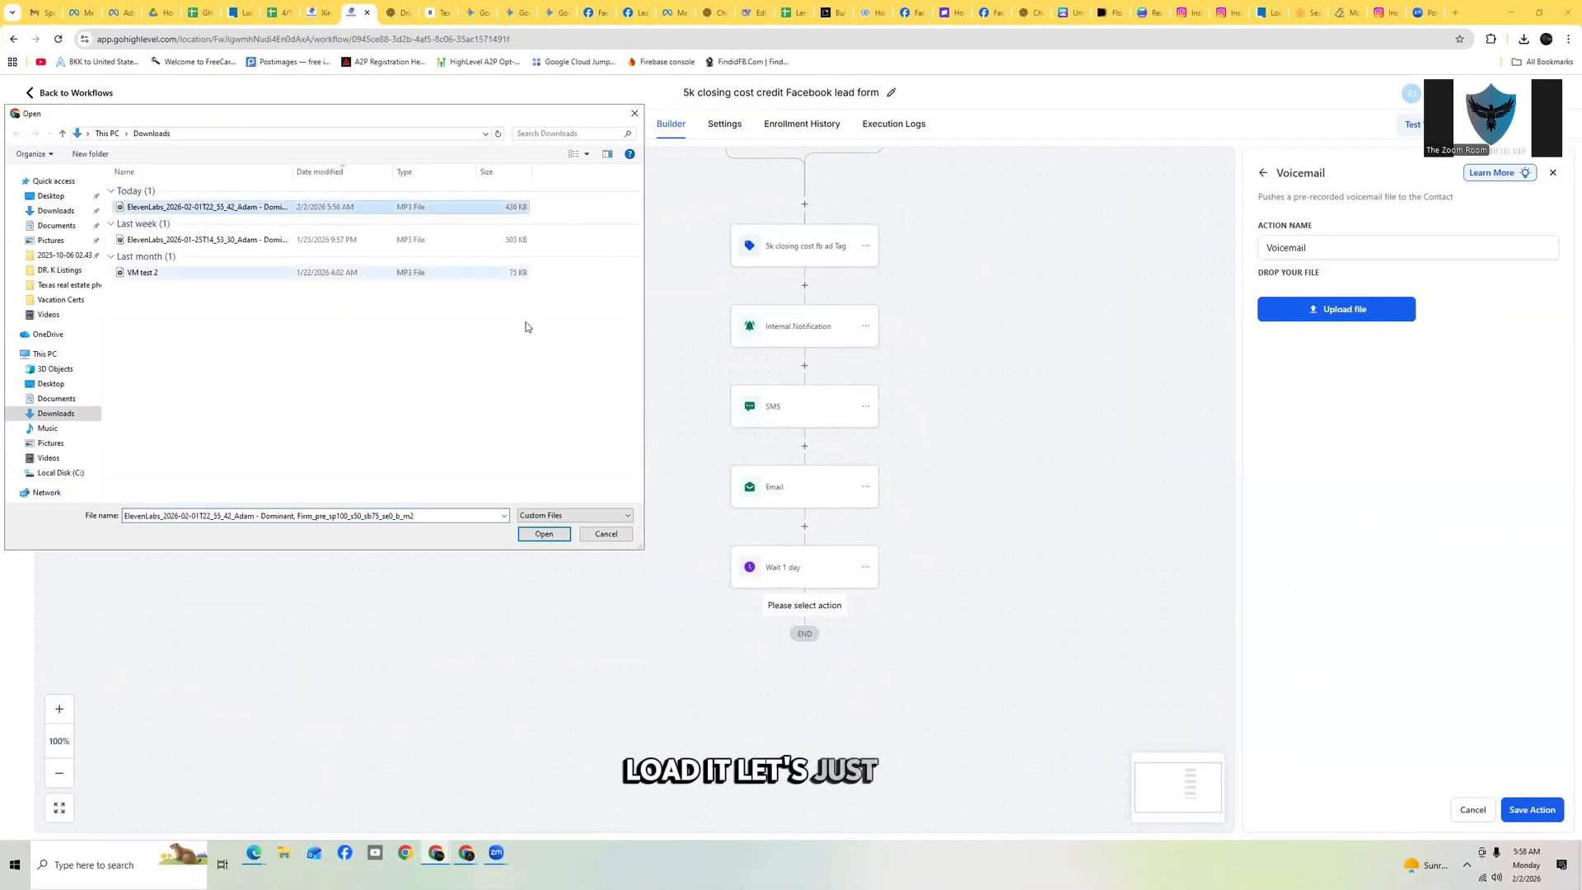
left_click(536, 534)
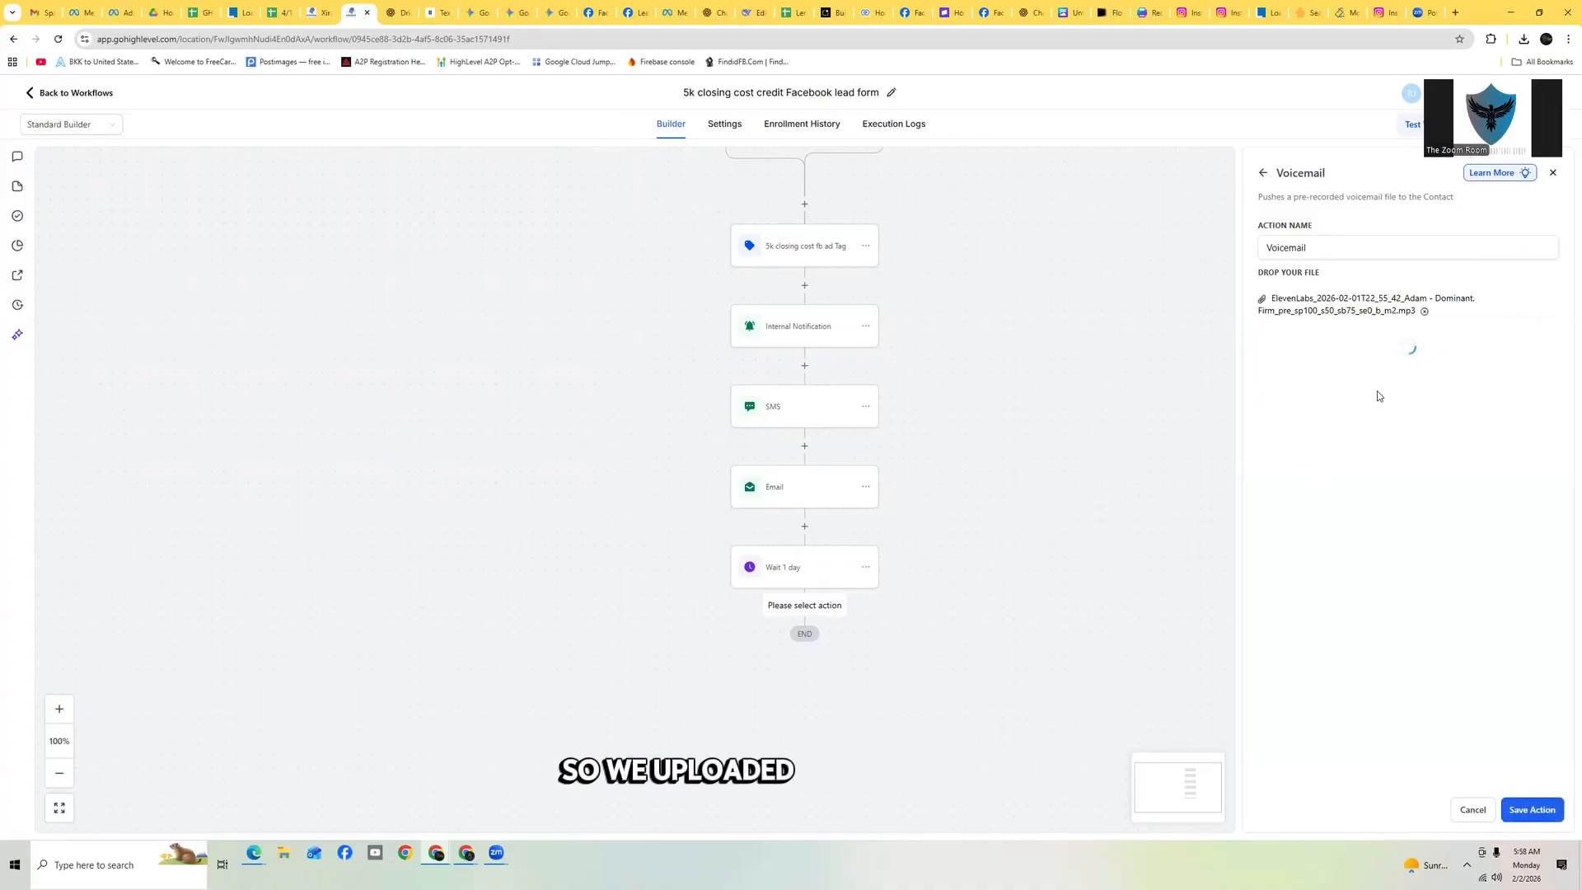
left_click(1295, 343)
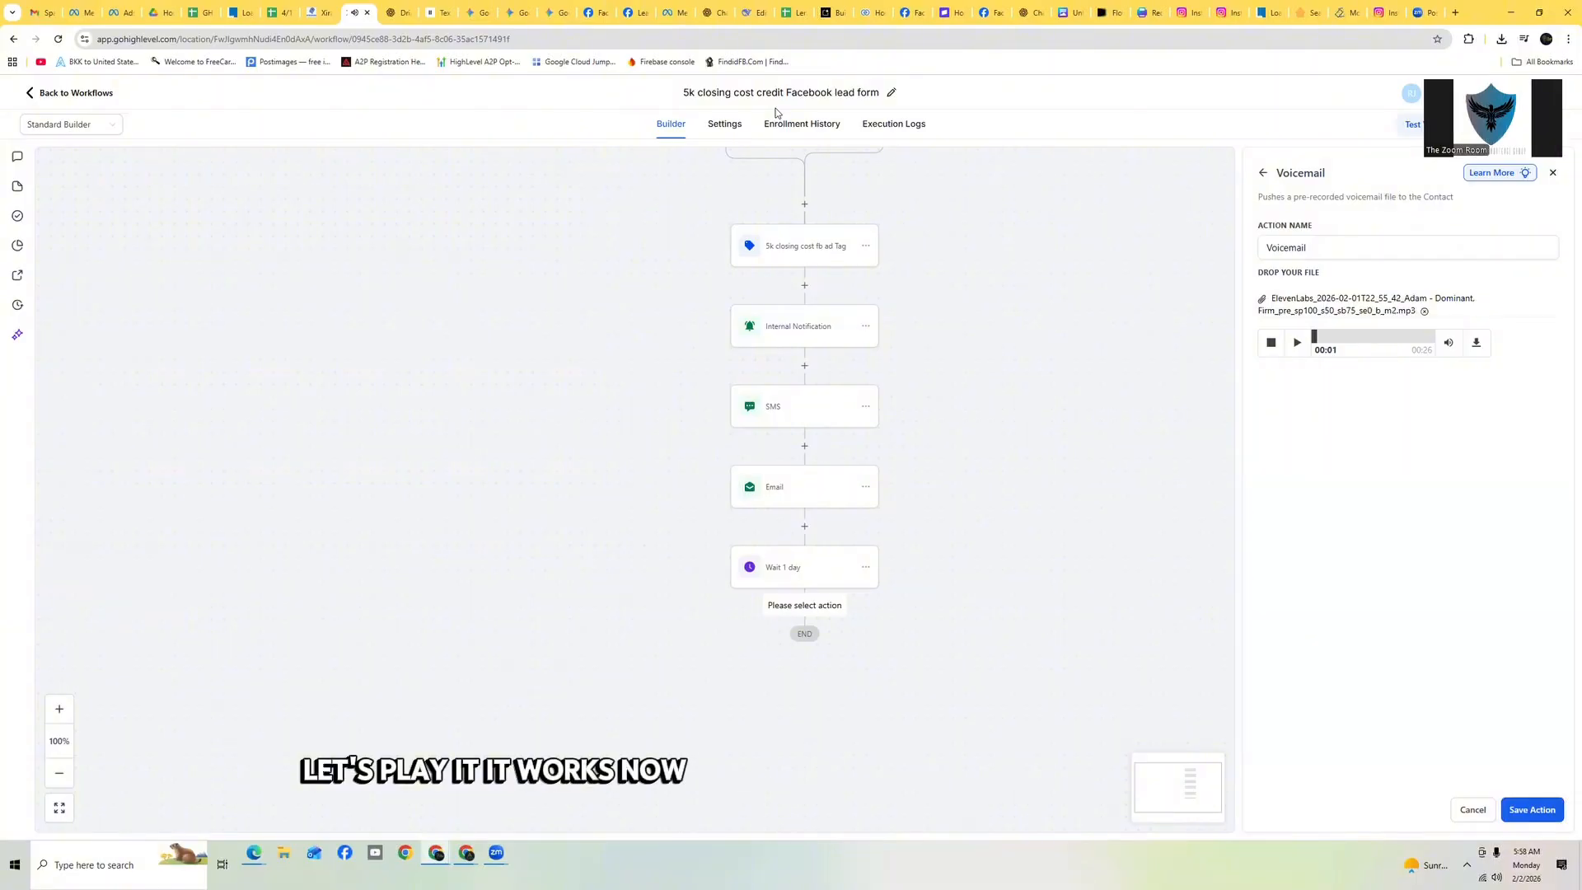
Check the next drip step in the ChatGPT script, then save the Voicemail action
left_click(398, 12)
scroll(888, 586, "down", 5)
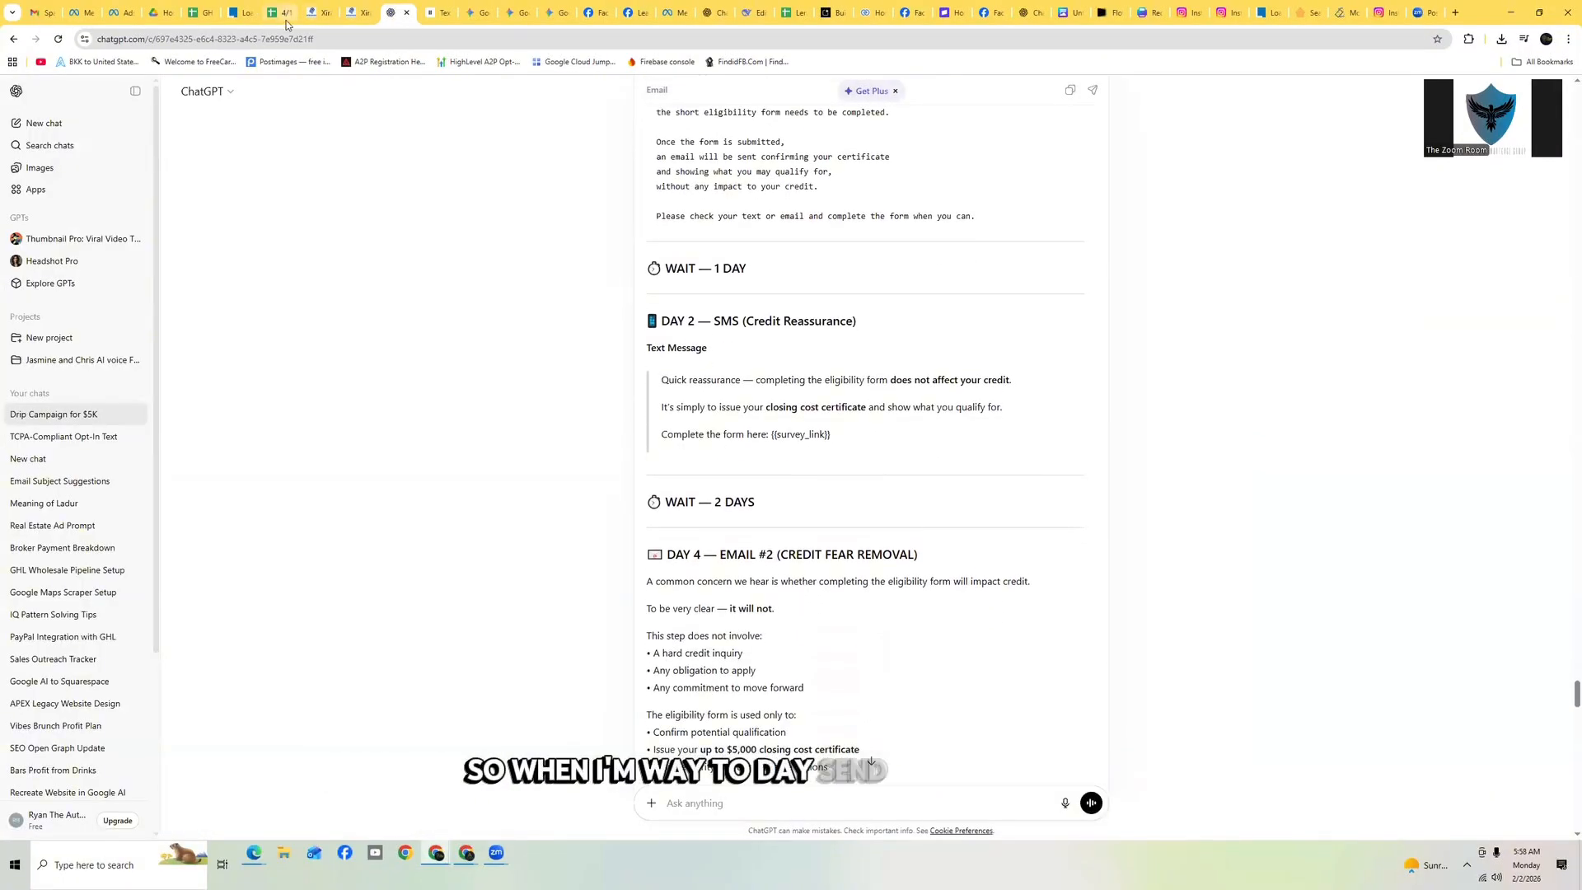
left_click(352, 15)
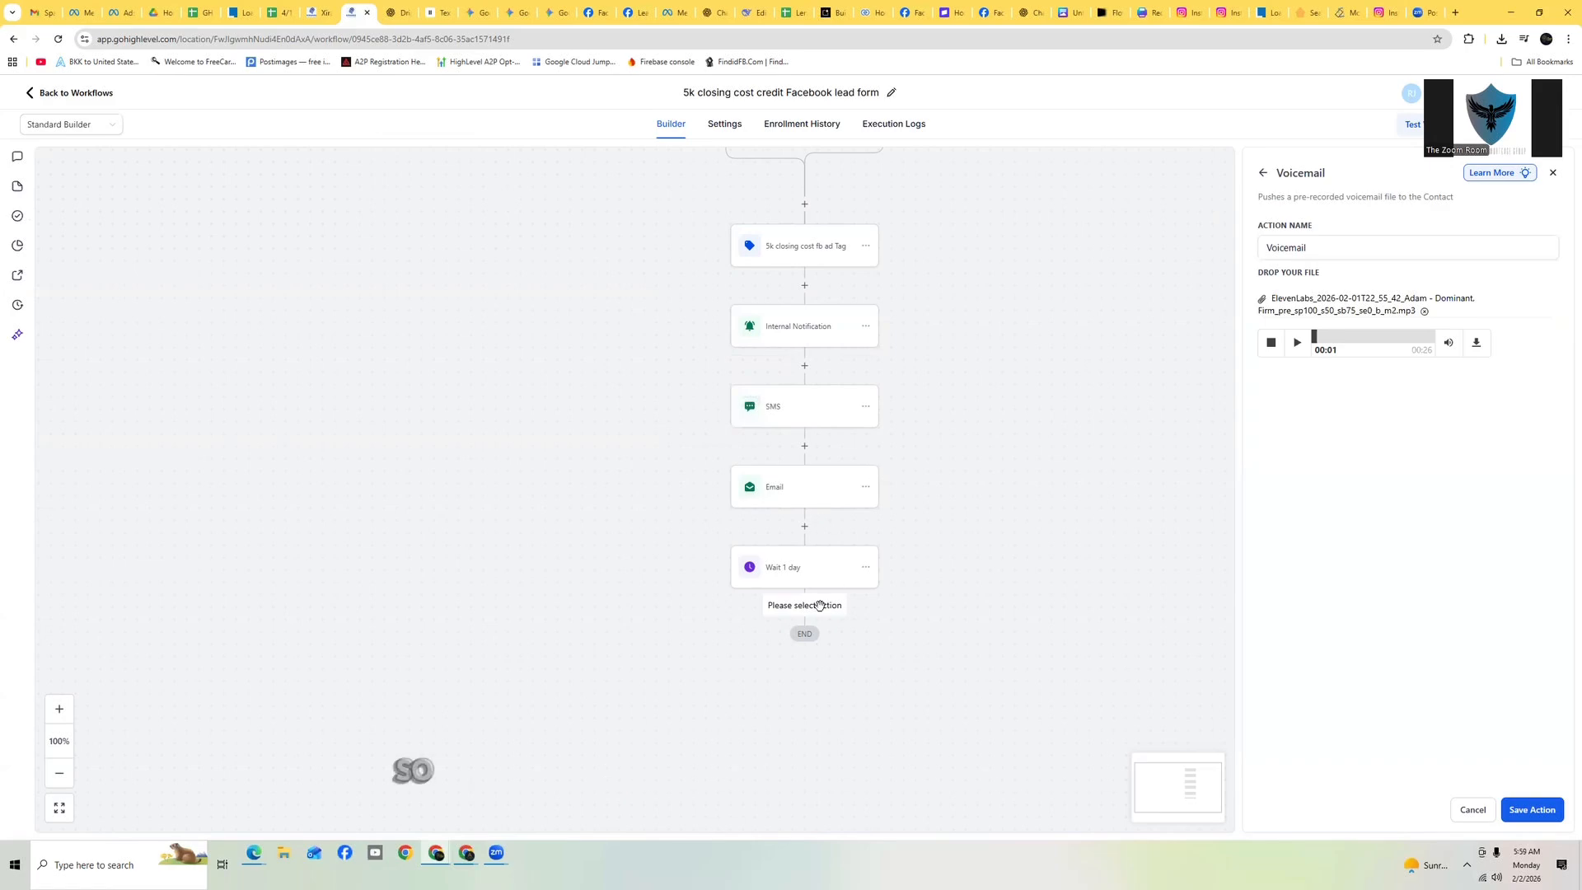
left_click(1530, 809)
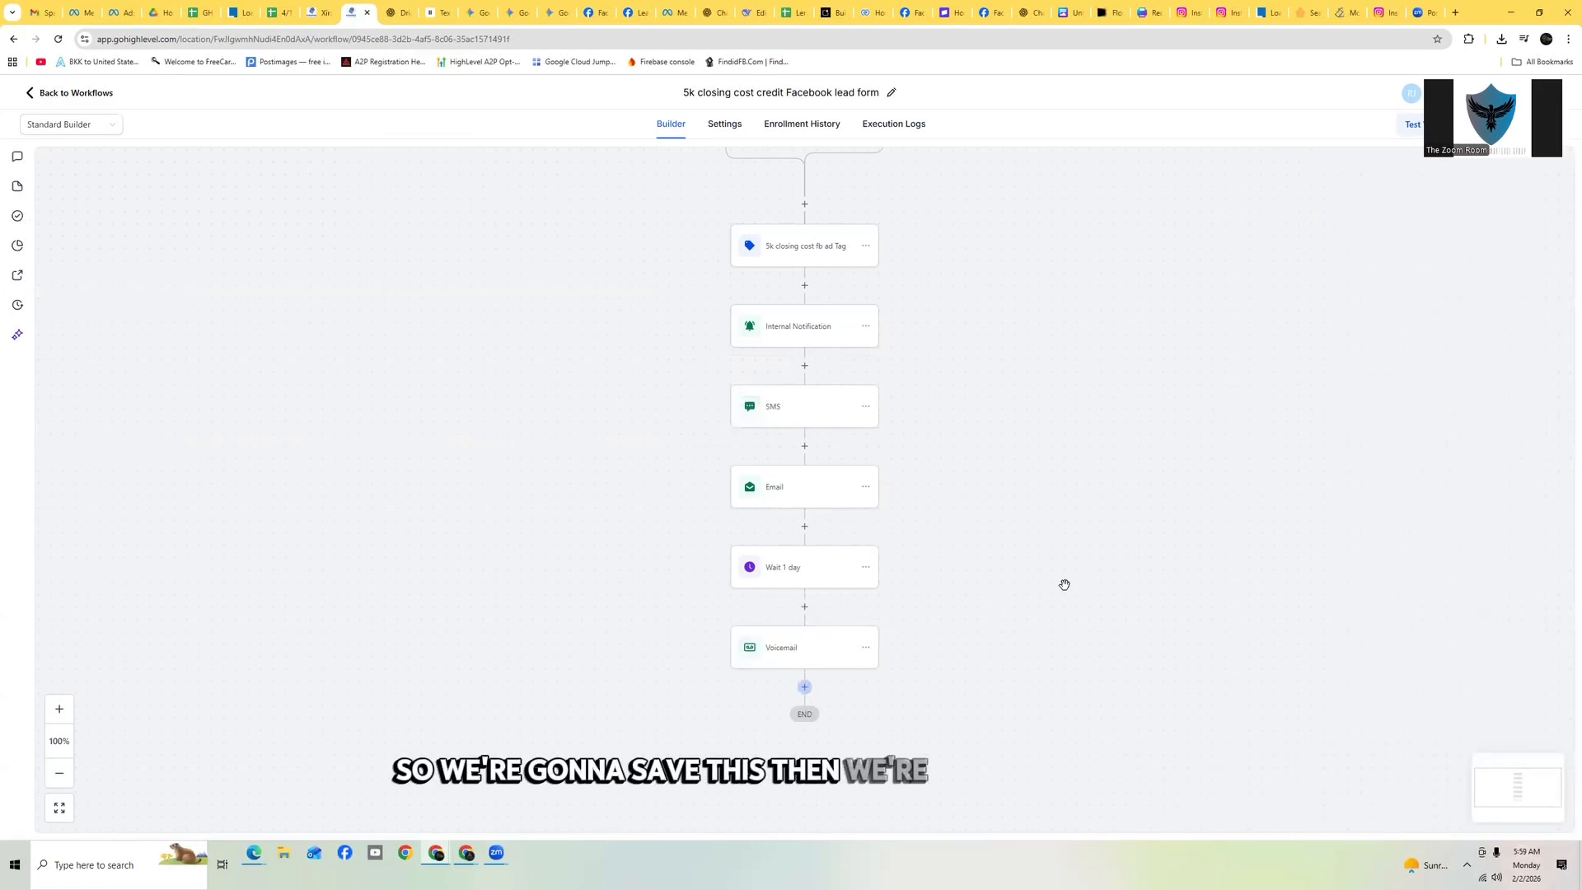
Add a Wait action after the Voicemail named 'Wait 1 day' with a 1 days delay, and save it
left_click(802, 688)
left_click(1337, 356)
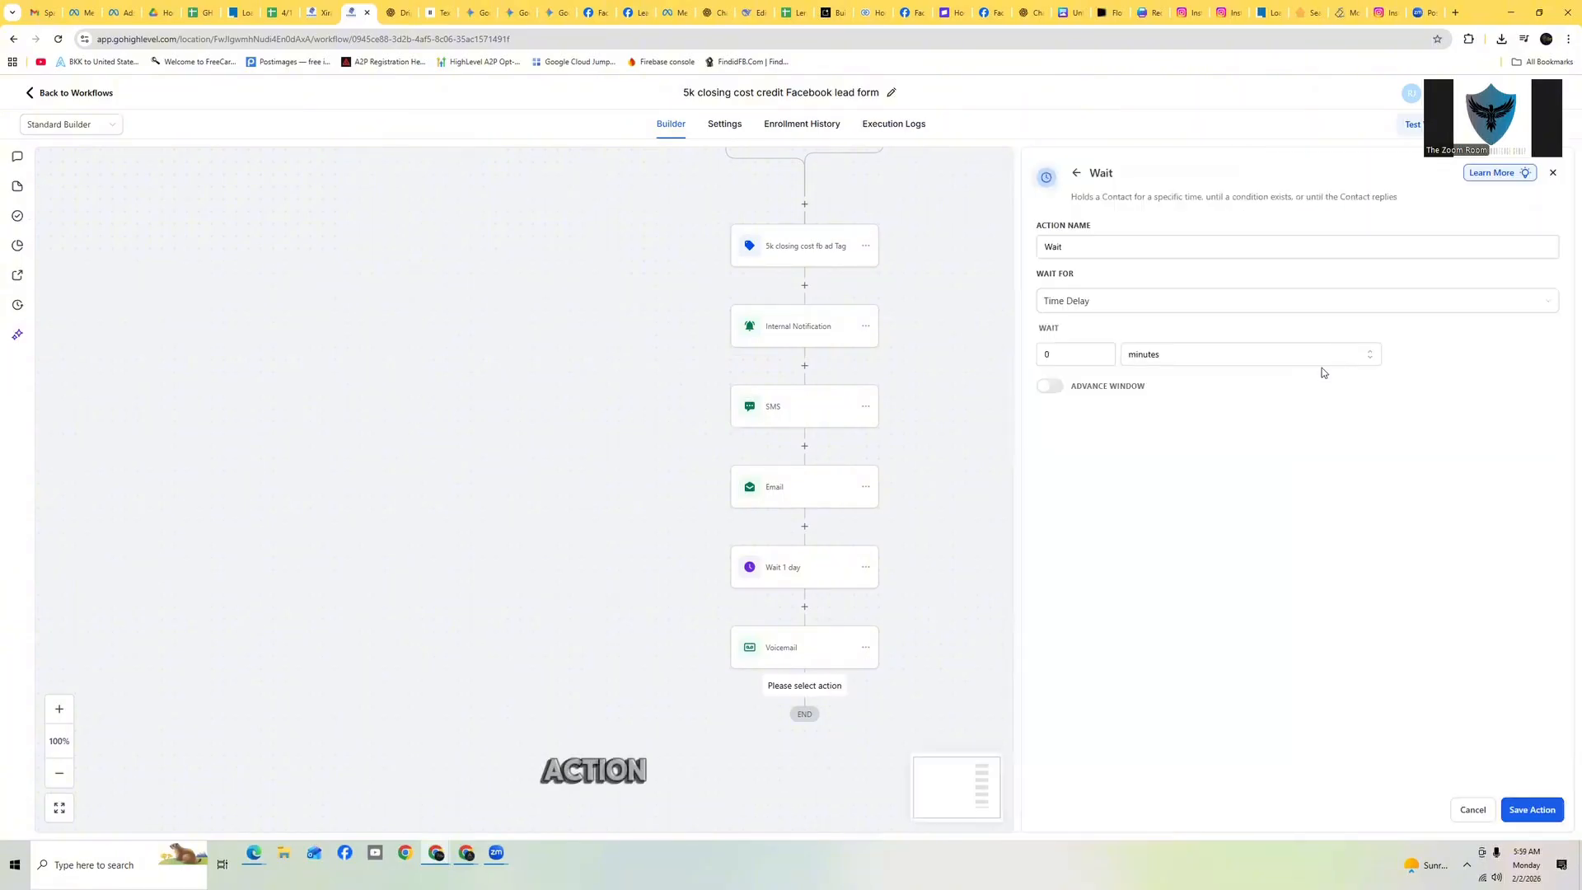
left_click(1101, 252)
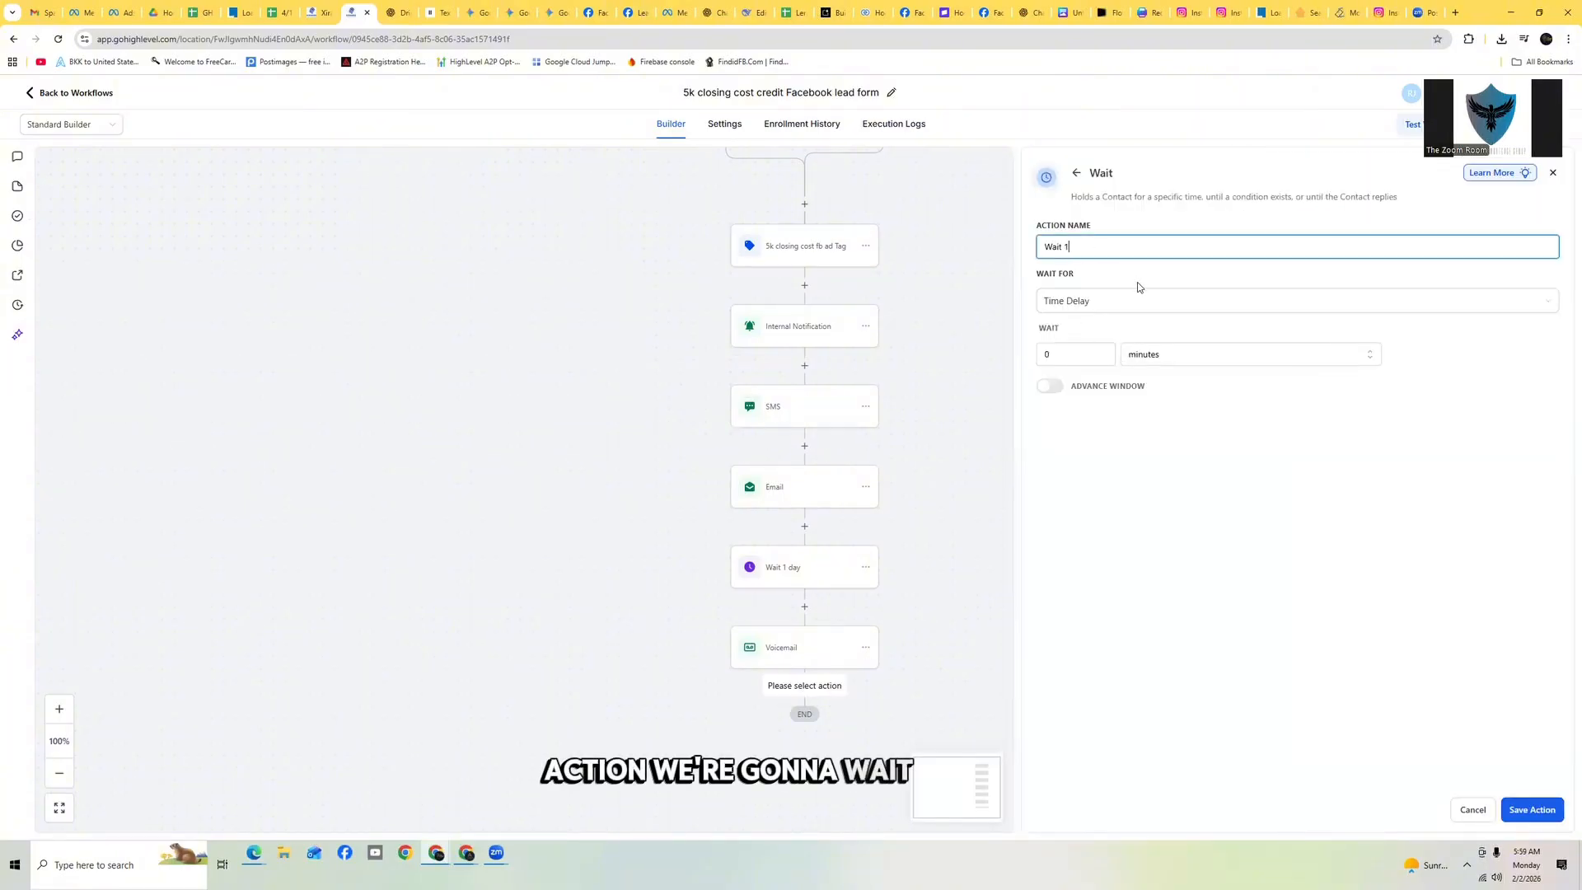
left_click(1179, 352)
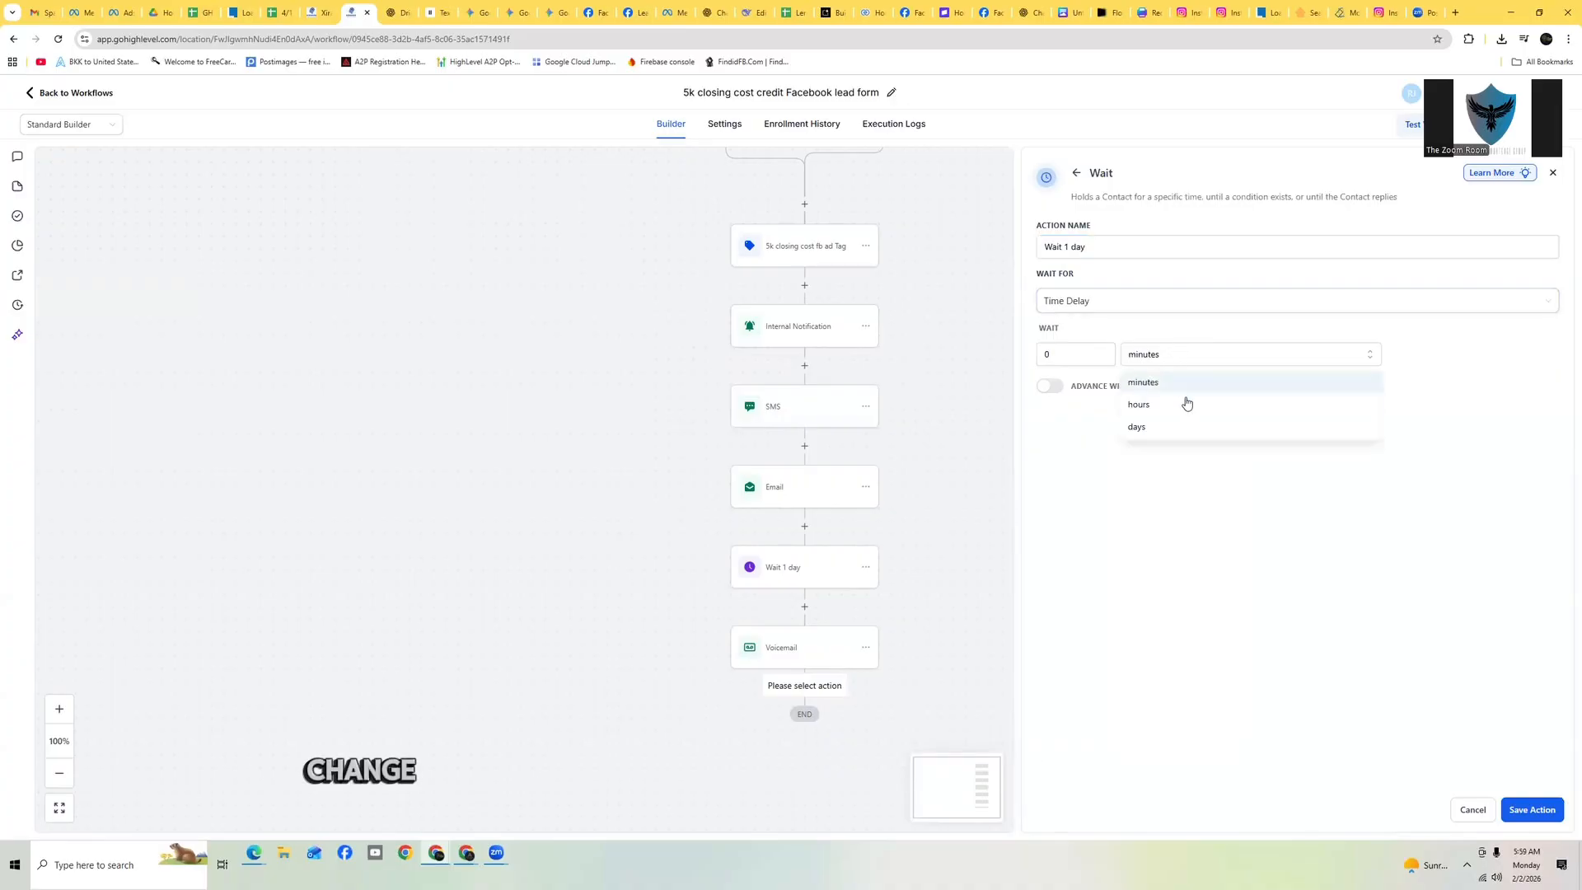
left_click(1169, 425)
type("1")
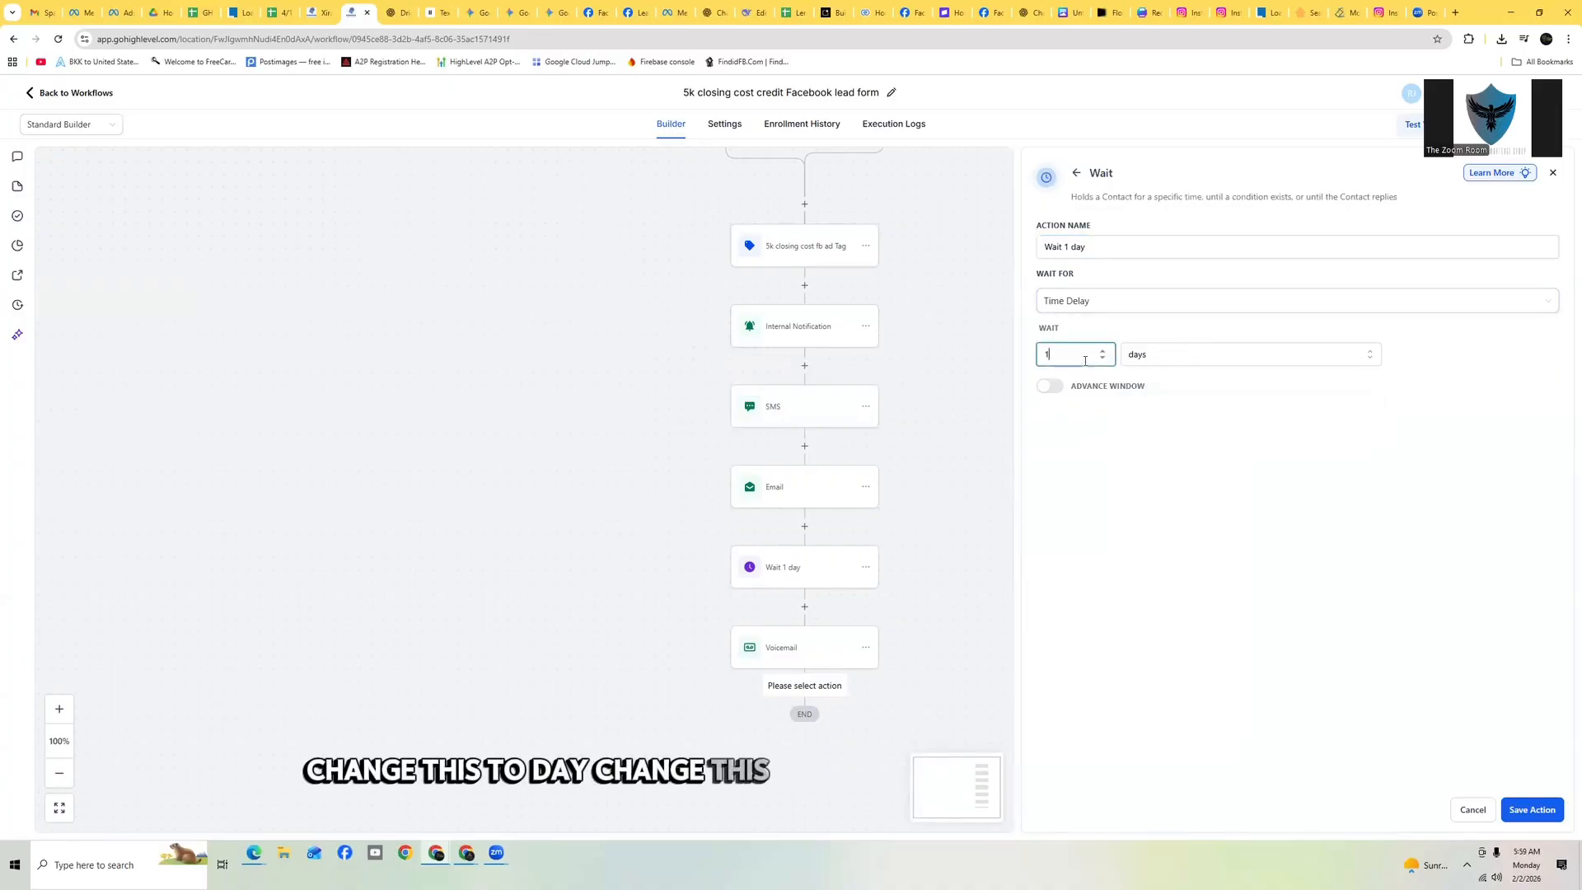
left_click(1532, 810)
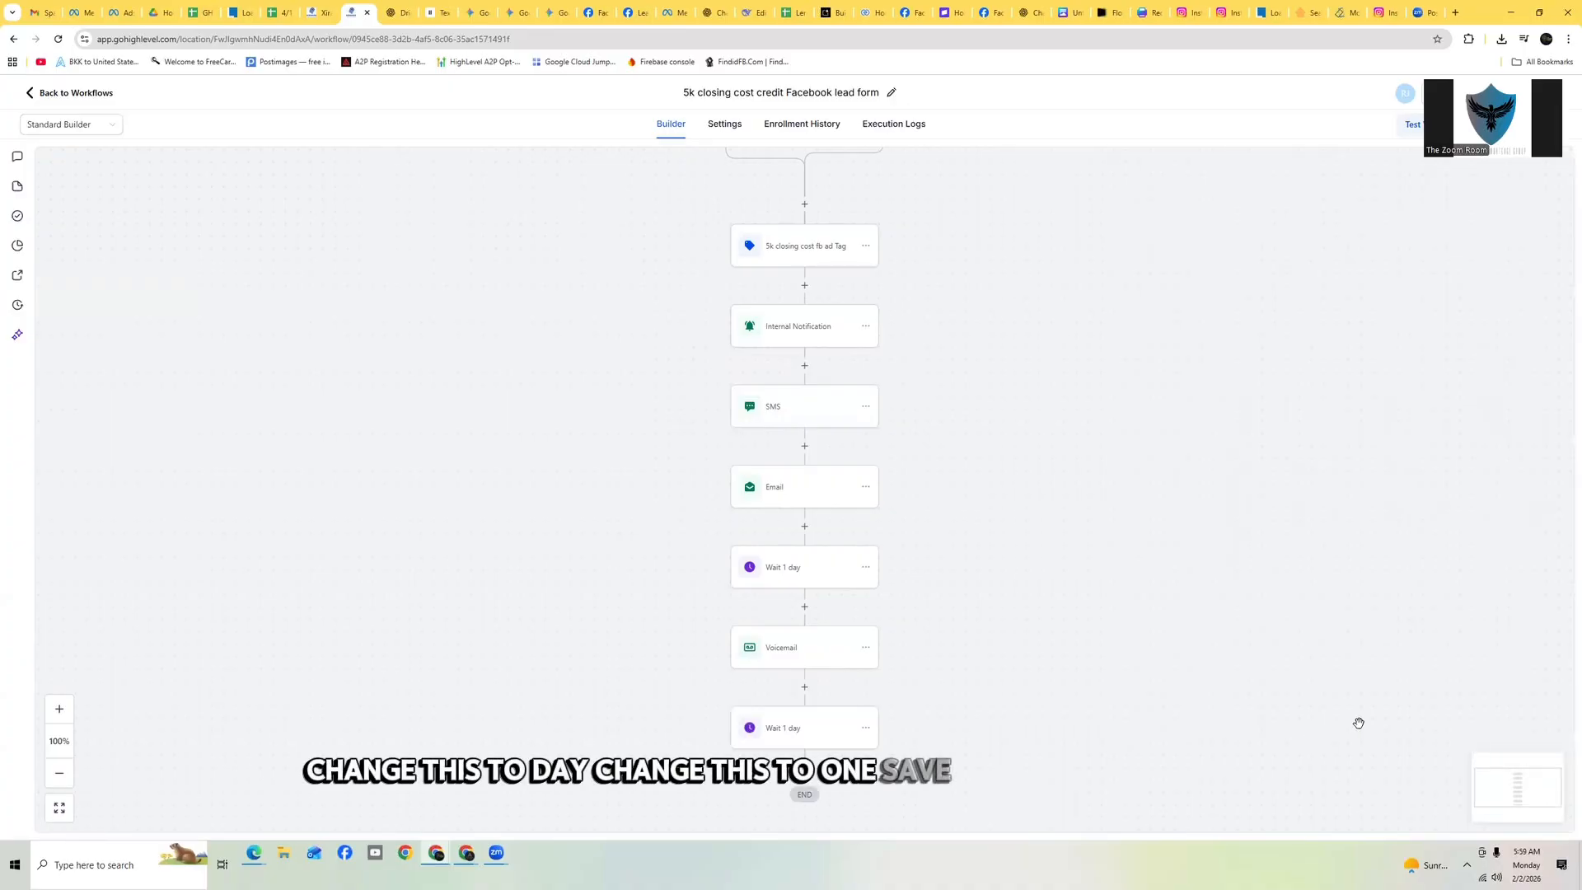
Add an SMS action after the second 'Wait 1 day' step and select the Day 2 SMS text in ChatGPT
scroll(681, 554, "down", 2)
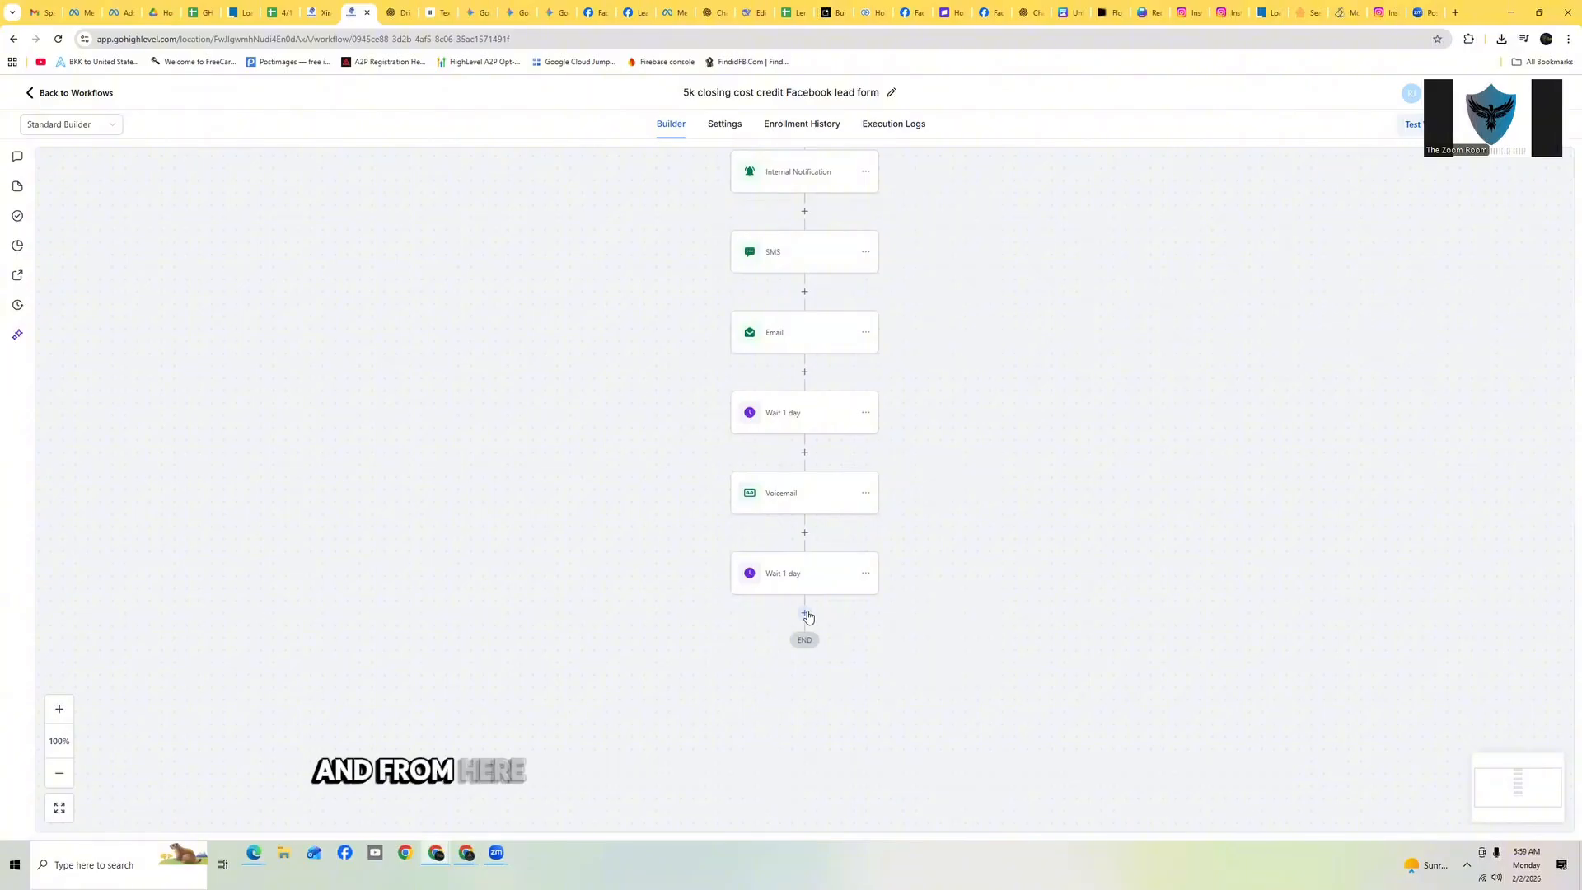
left_click(805, 613)
left_click(1335, 421)
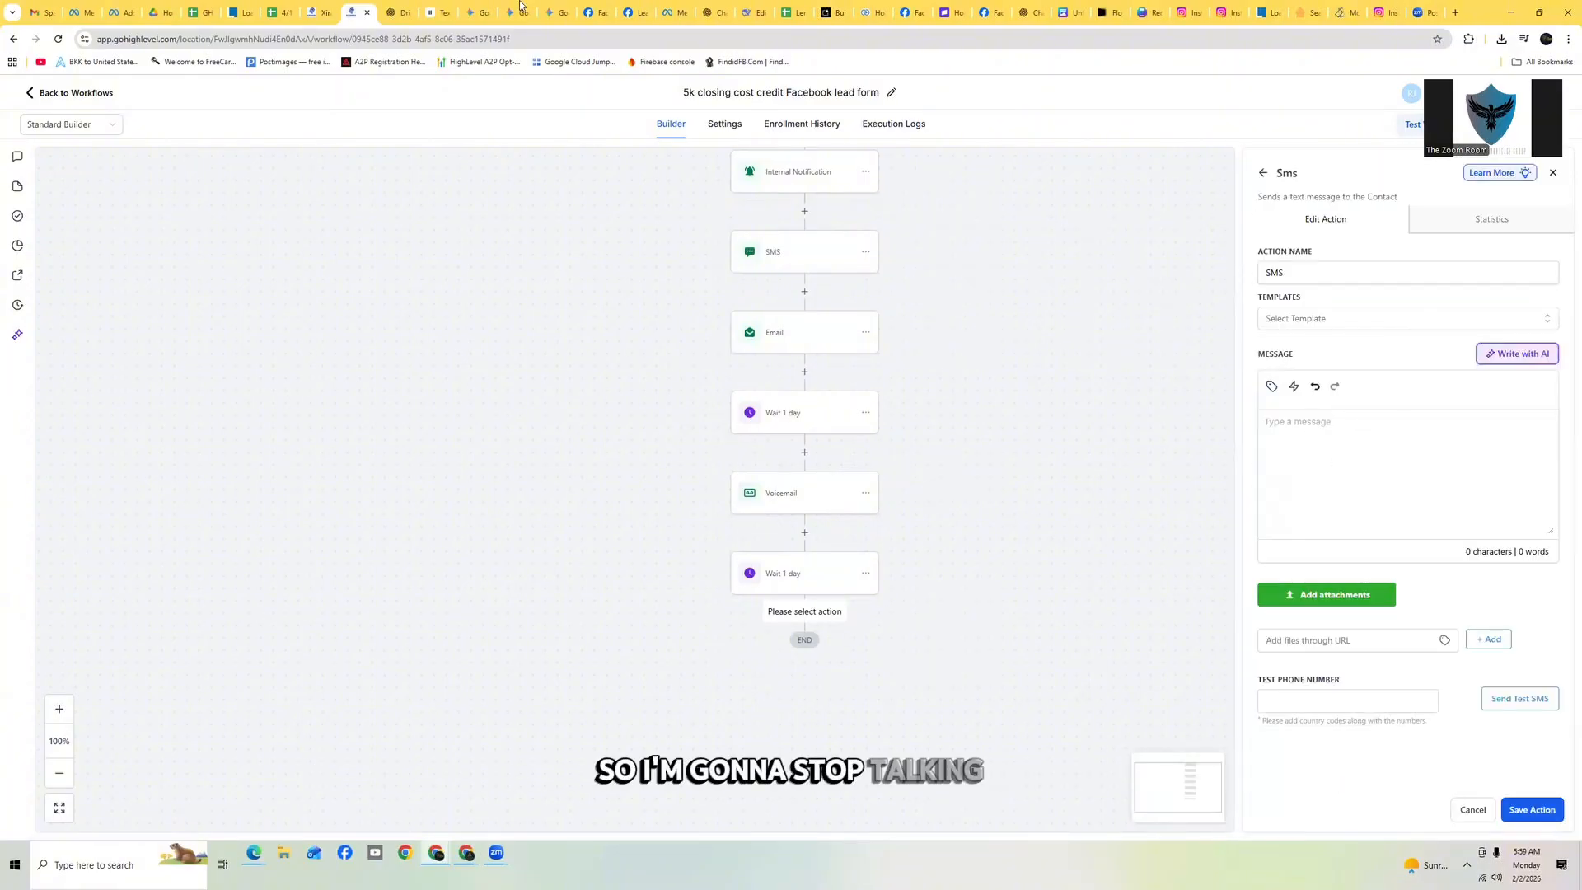
left_click(432, 13)
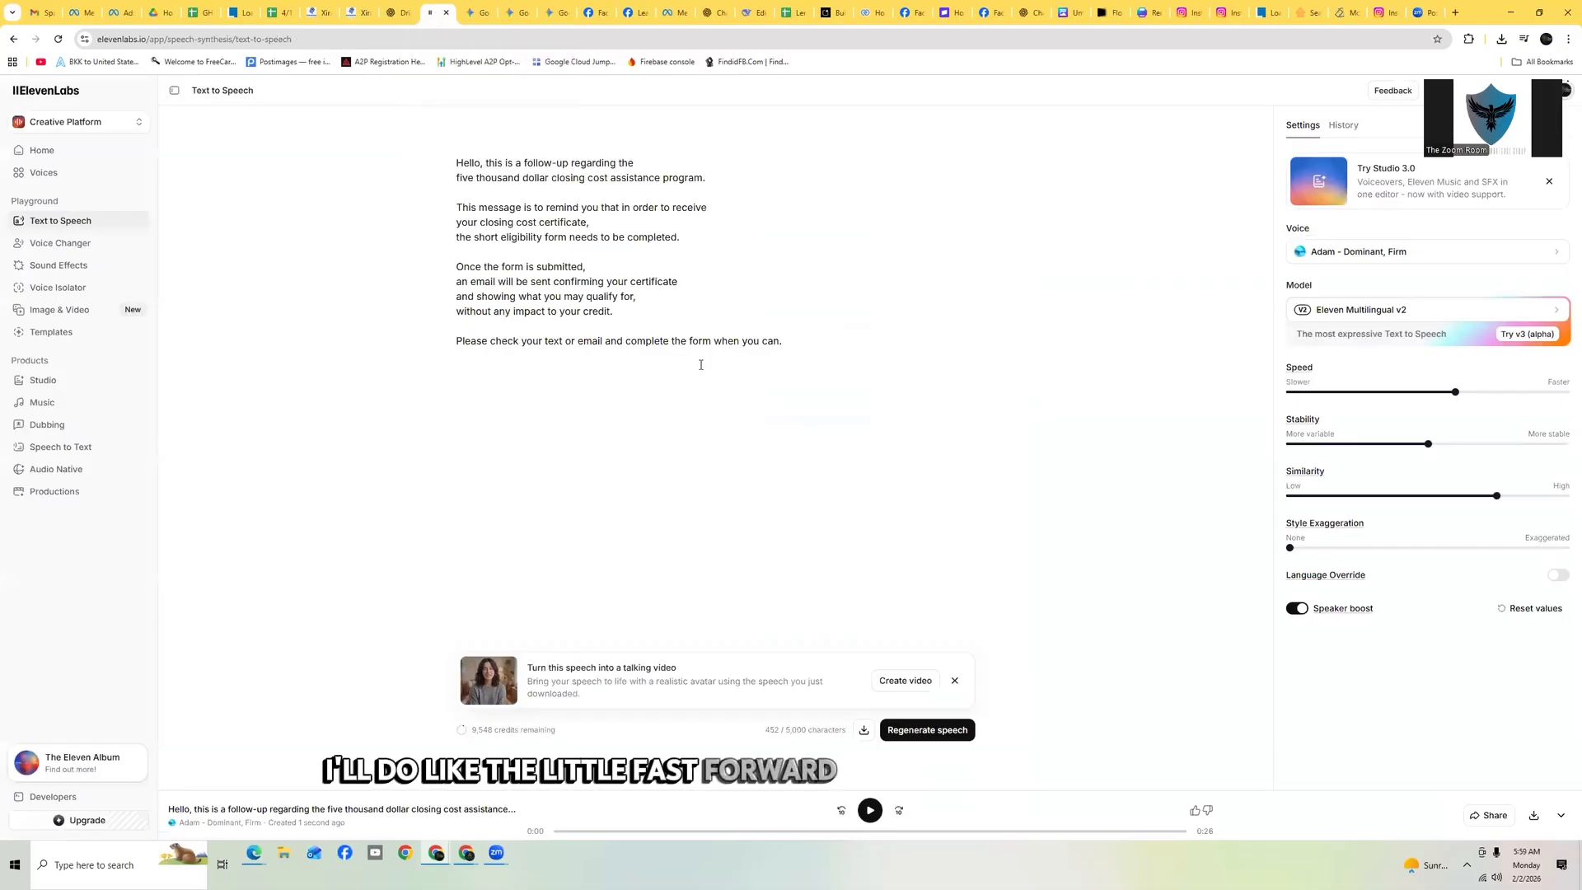
left_click(392, 12)
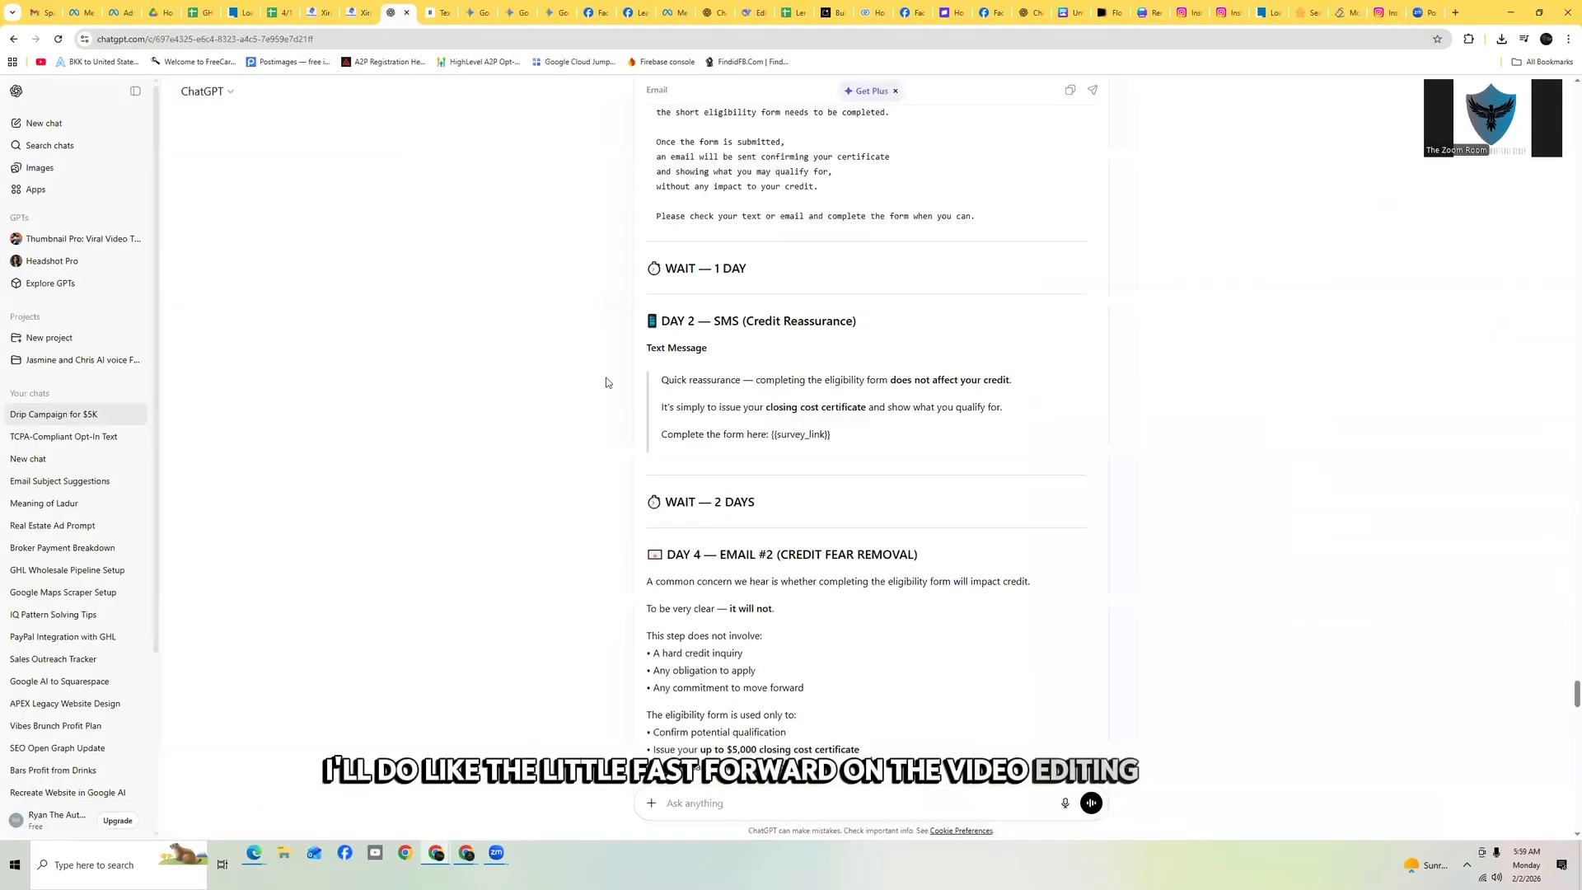
scroll(802, 366, "down", 1)
left_click_drag(855, 375, 661, 319)
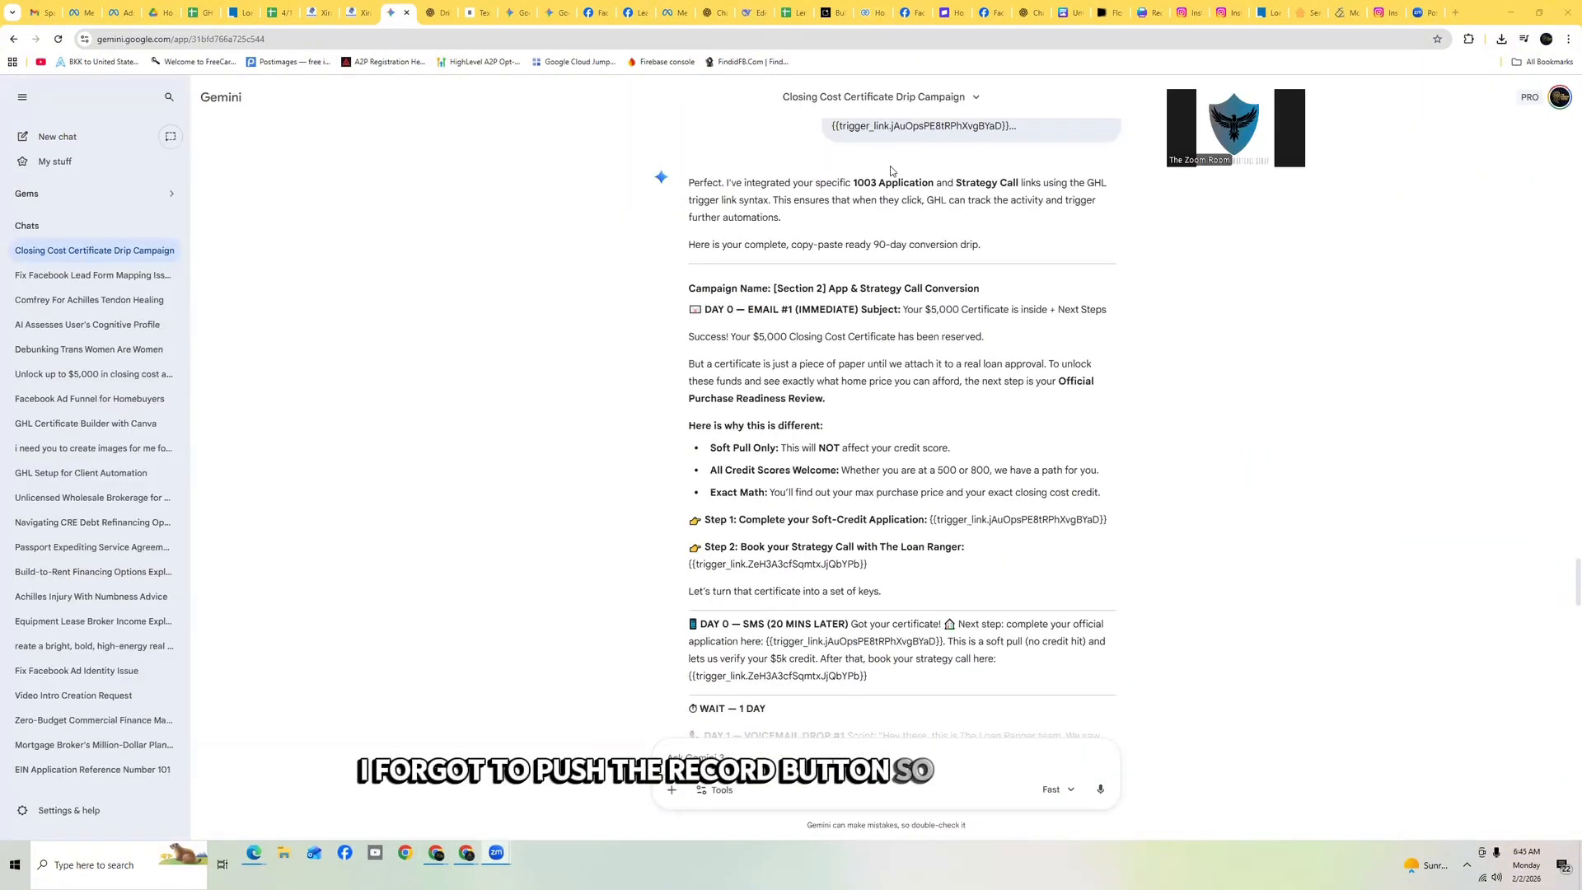
Review the full workflow sequence from trigger through the later SMS, wait and email steps
left_click(349, 12)
scroll(791, 330, "up", 5)
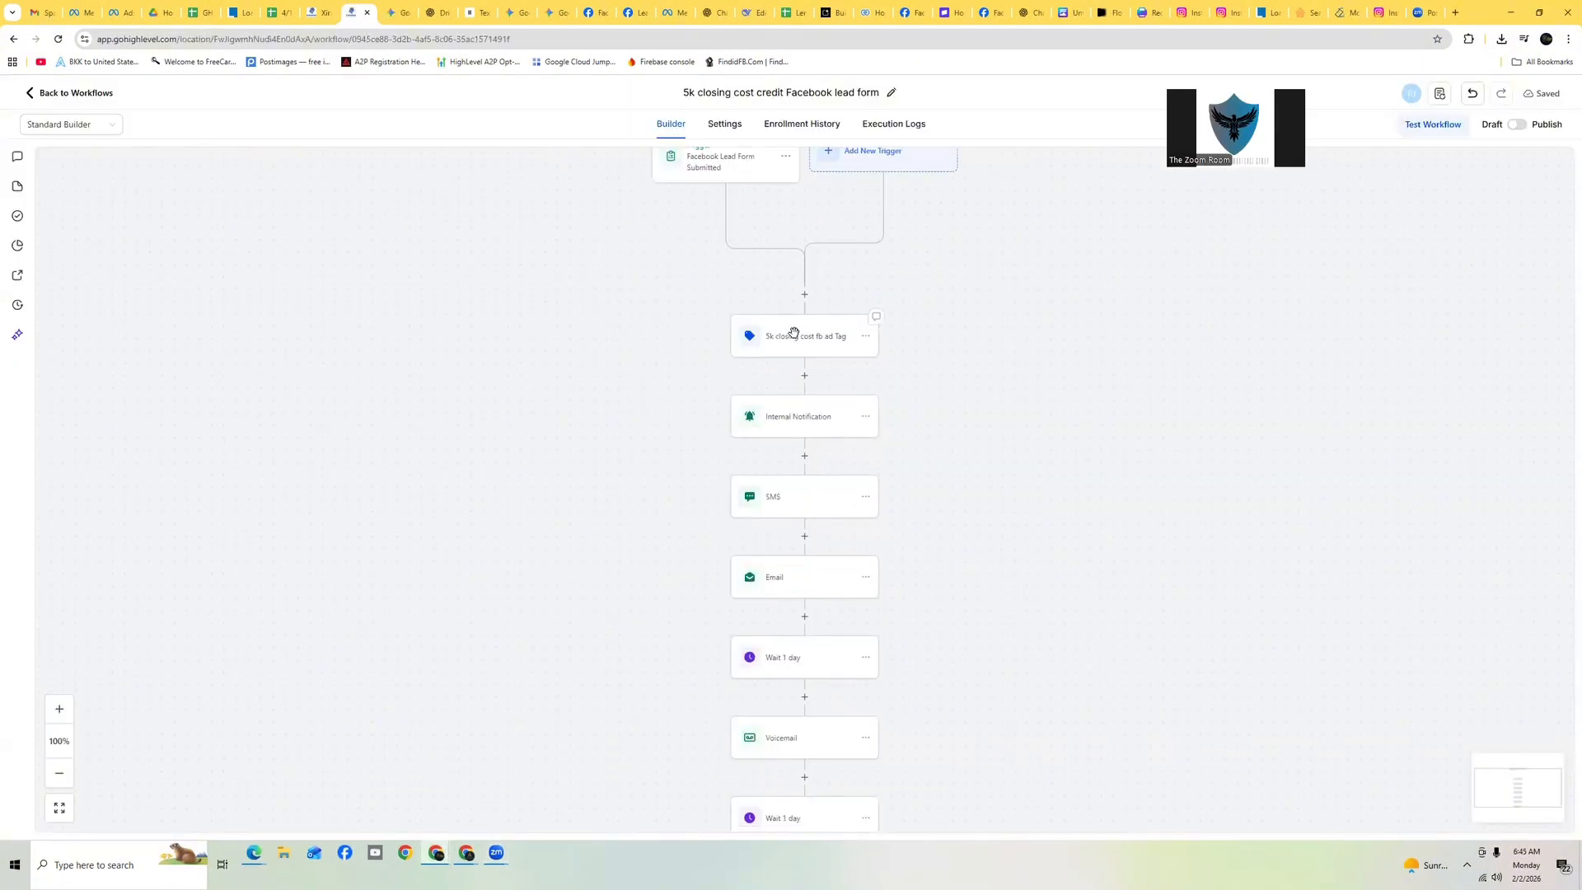
scroll(799, 322, "down", 2)
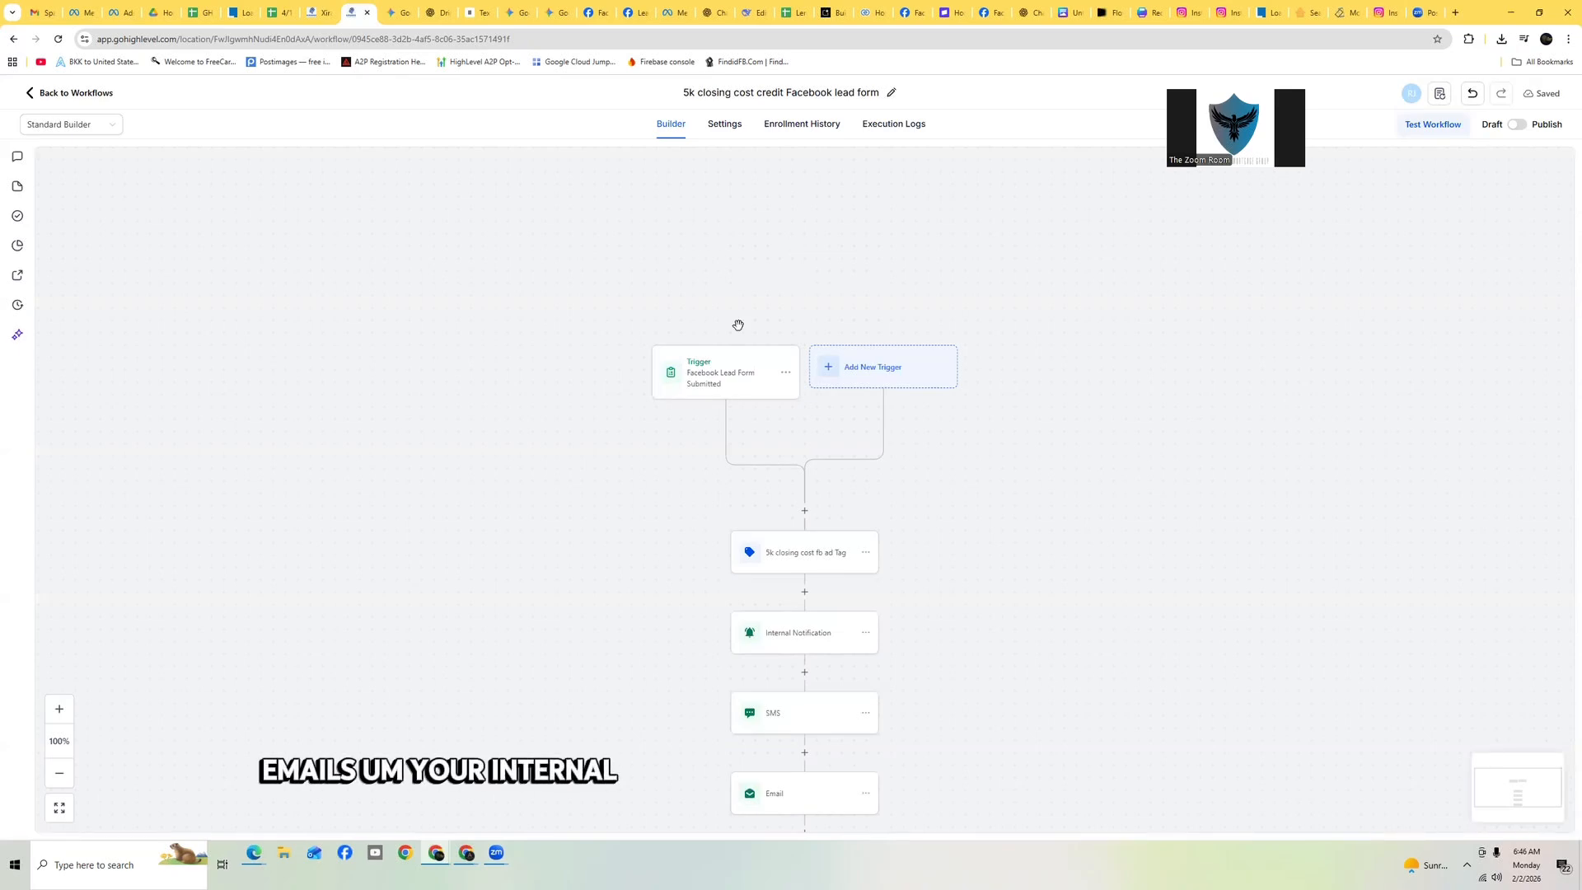
scroll(738, 322, "down", 1)
scroll(833, 321, "down", 3)
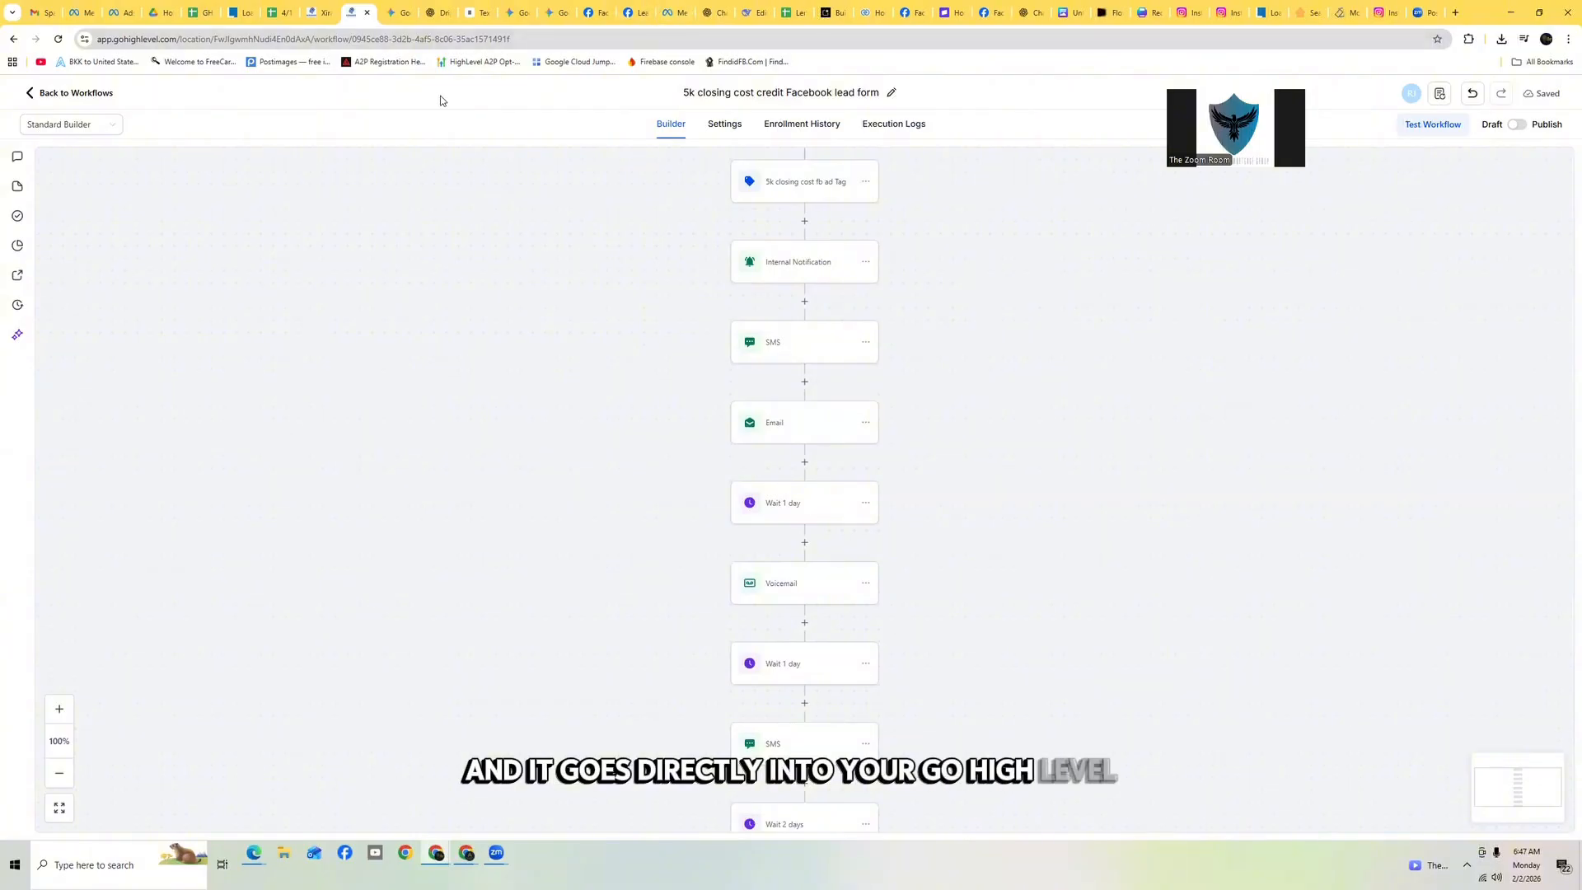
scroll(749, 258, "down", 5)
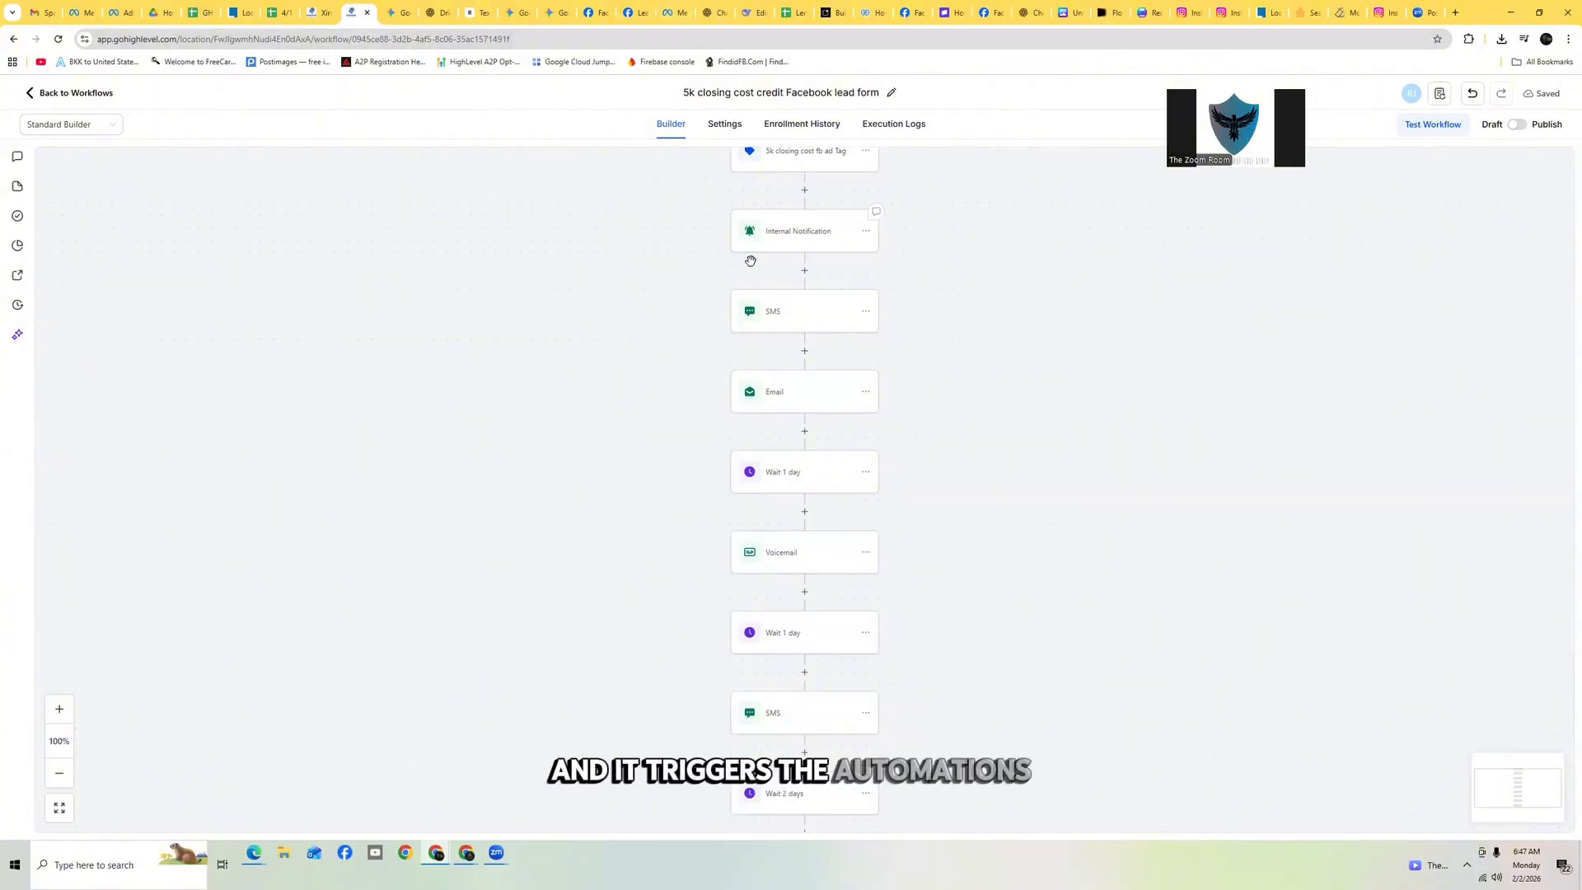
scroll(790, 274, "up", 8)
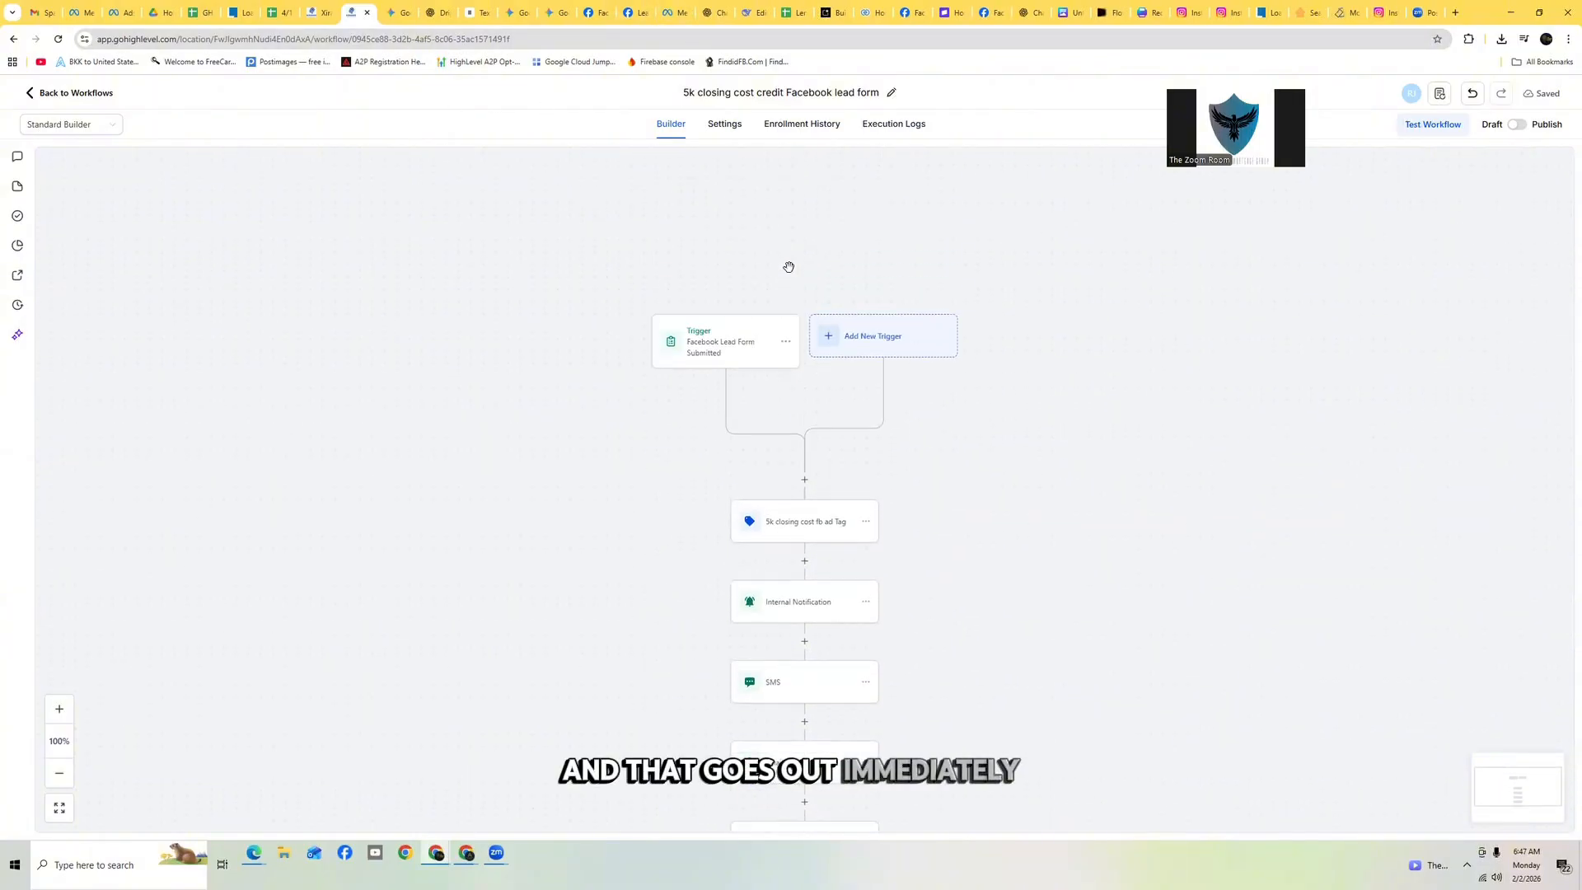
scroll(820, 462, "down", 1)
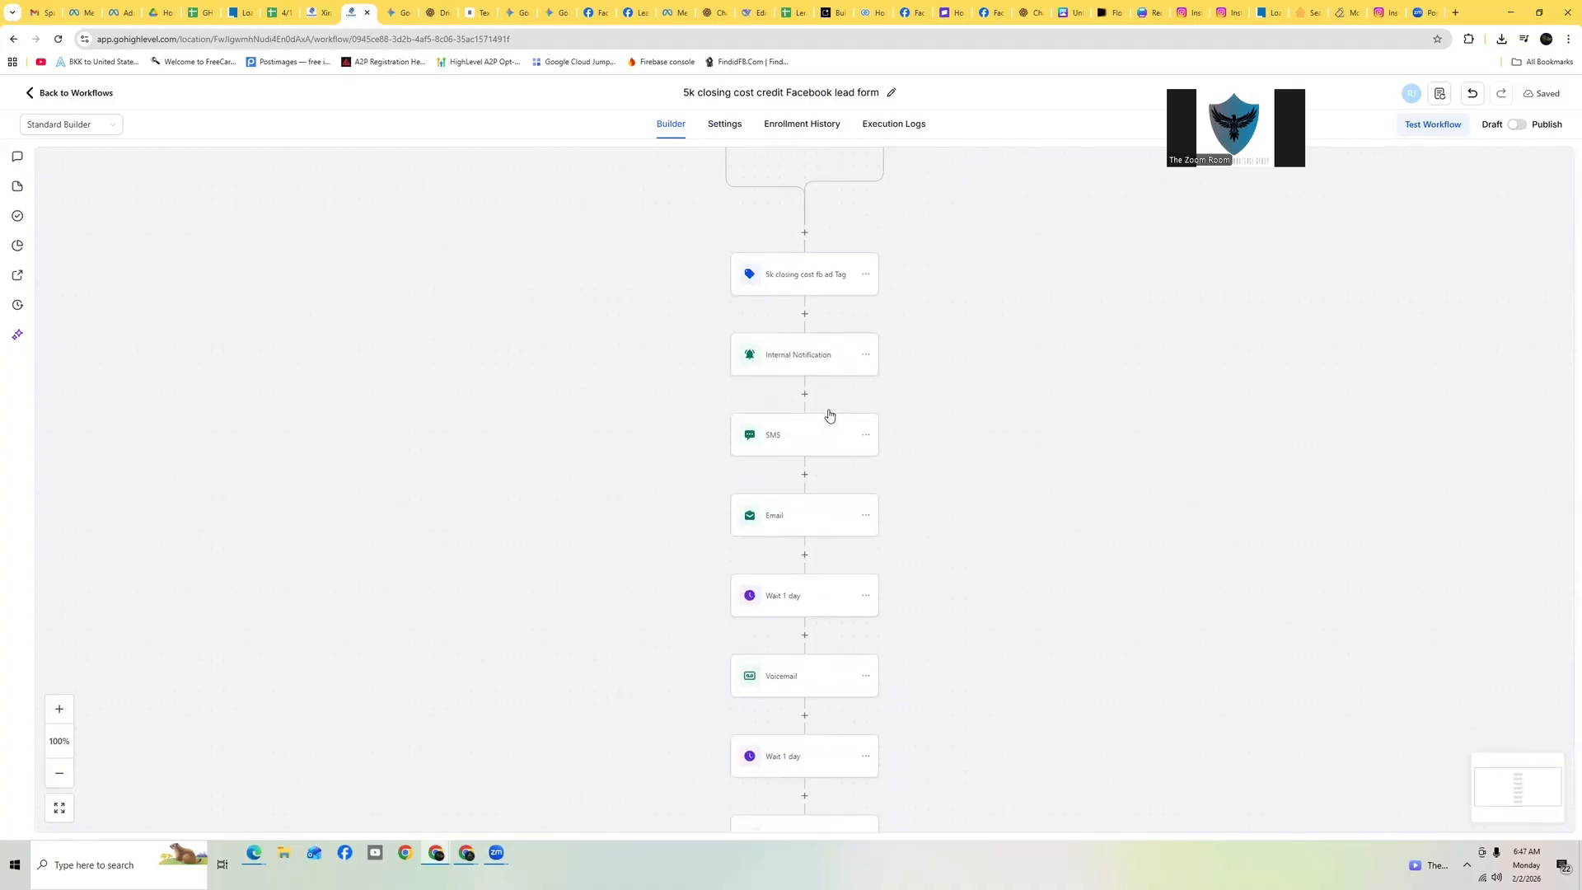
scroll(823, 392, "down", 3)
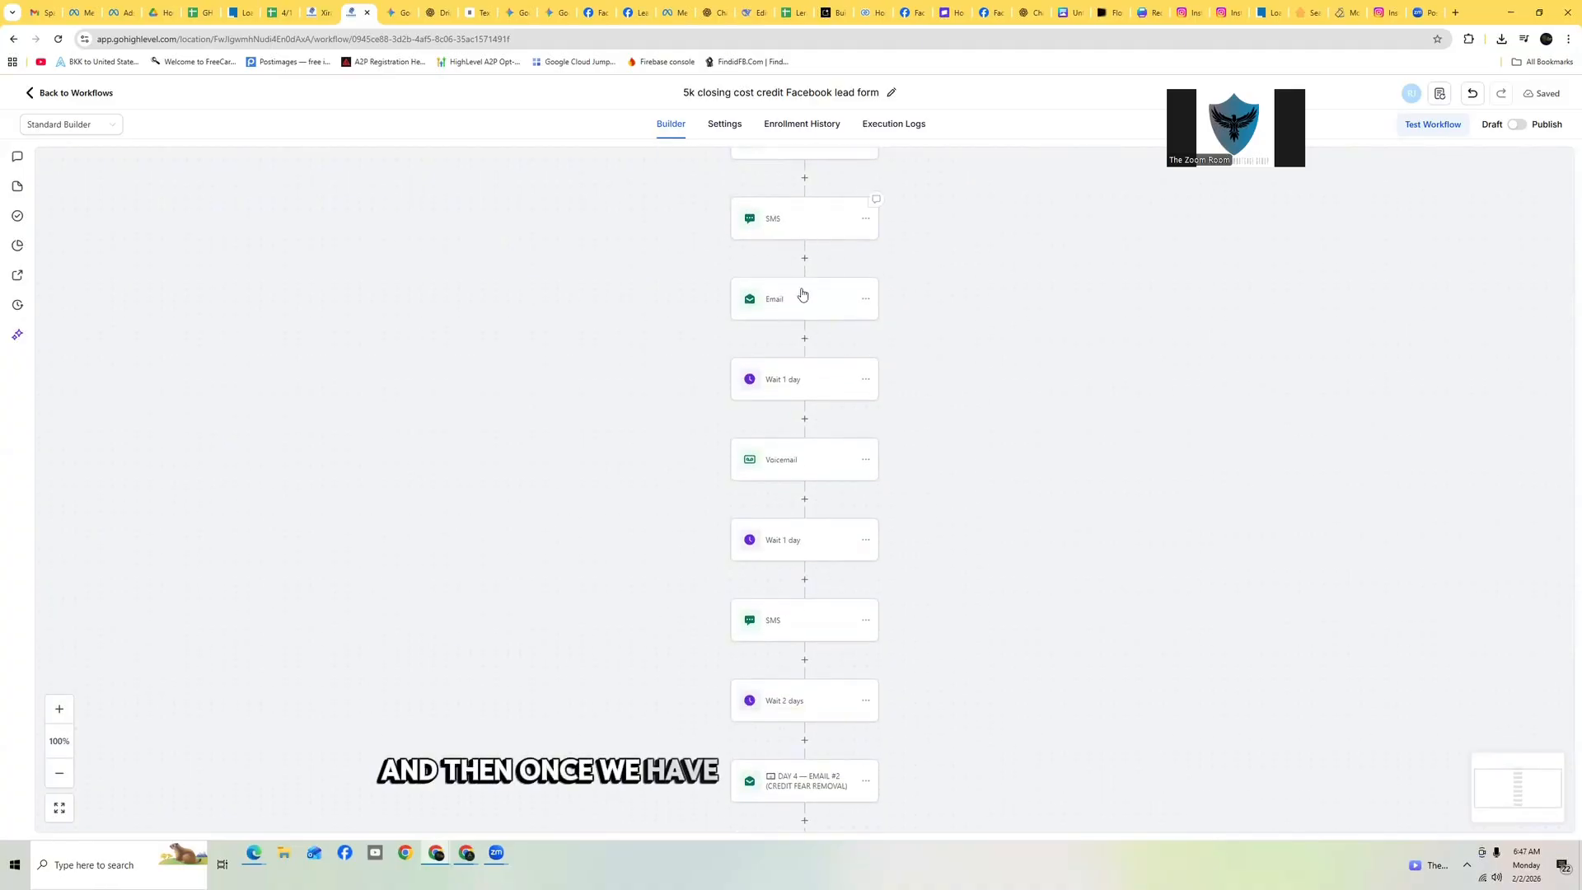
left_click(779, 241)
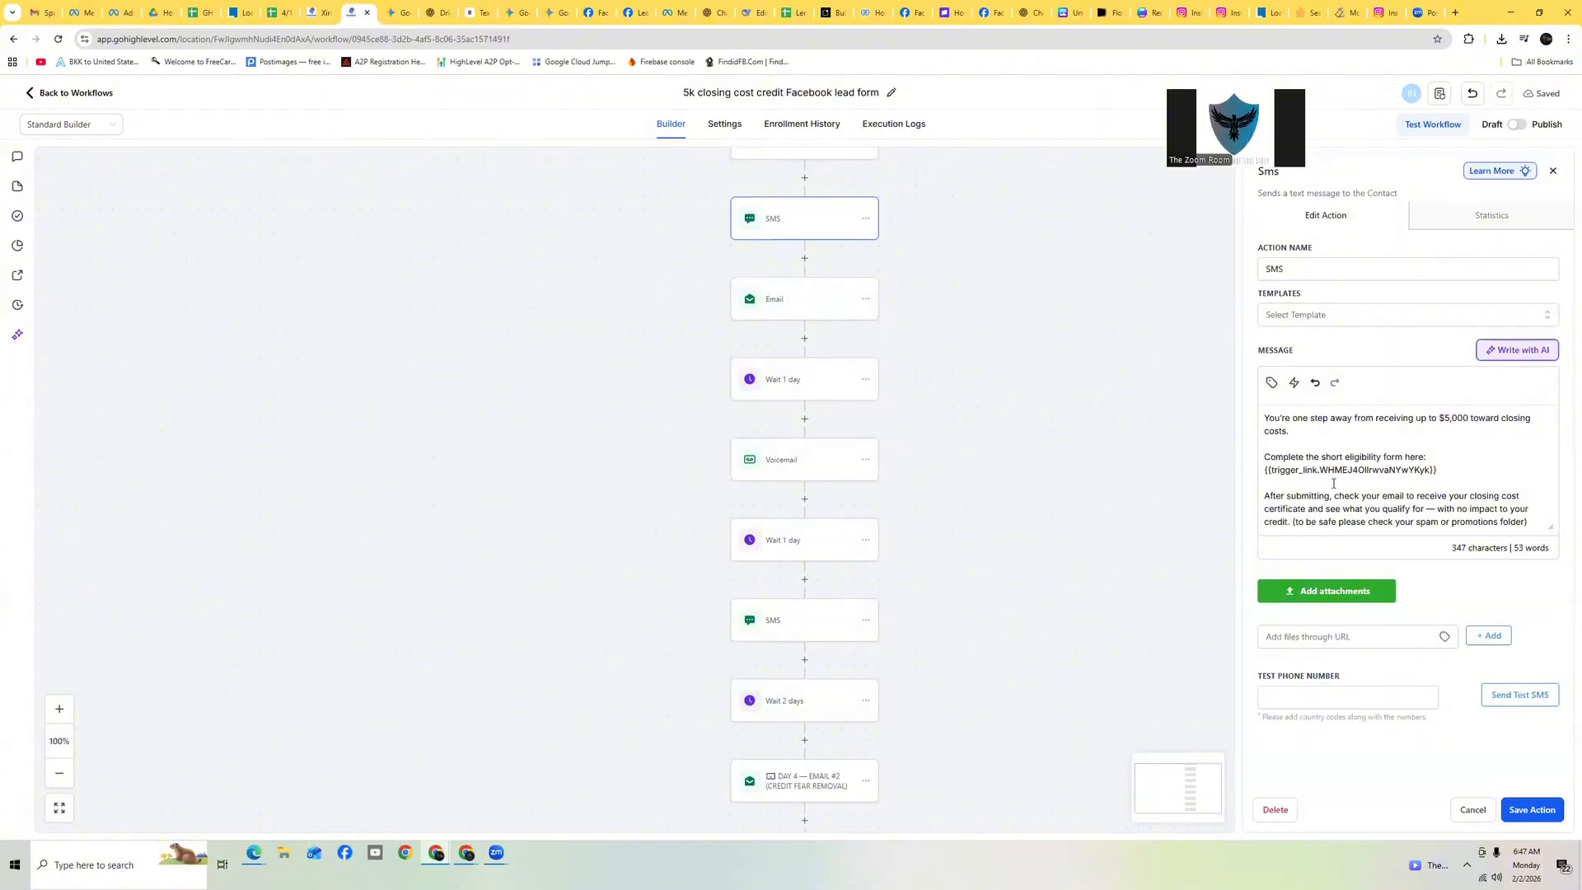
left_click(1472, 810)
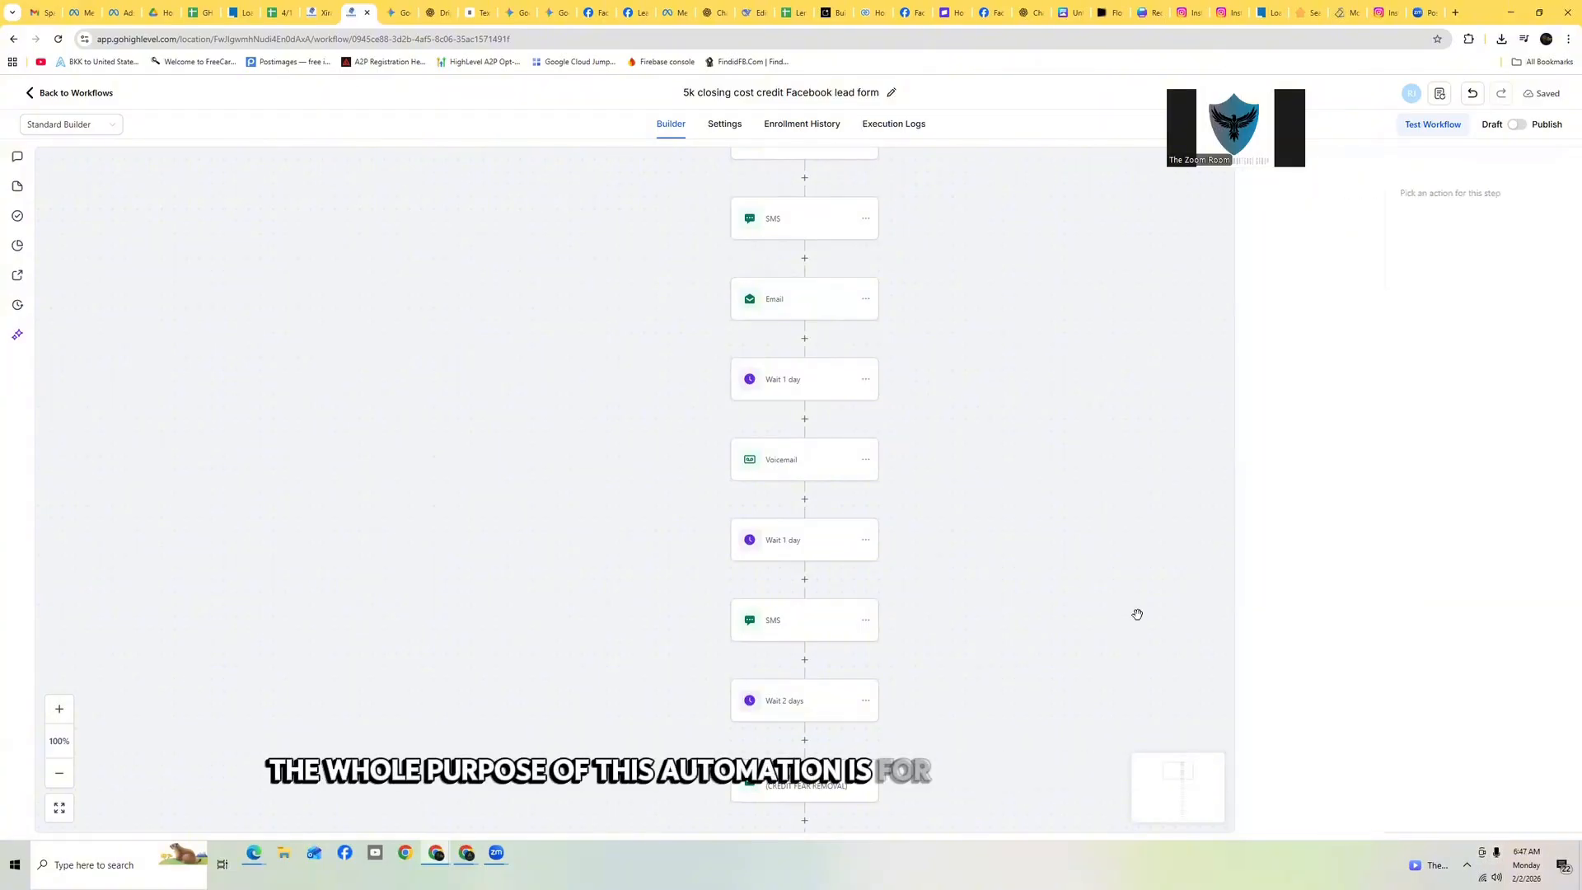
scroll(835, 386, "up", 3)
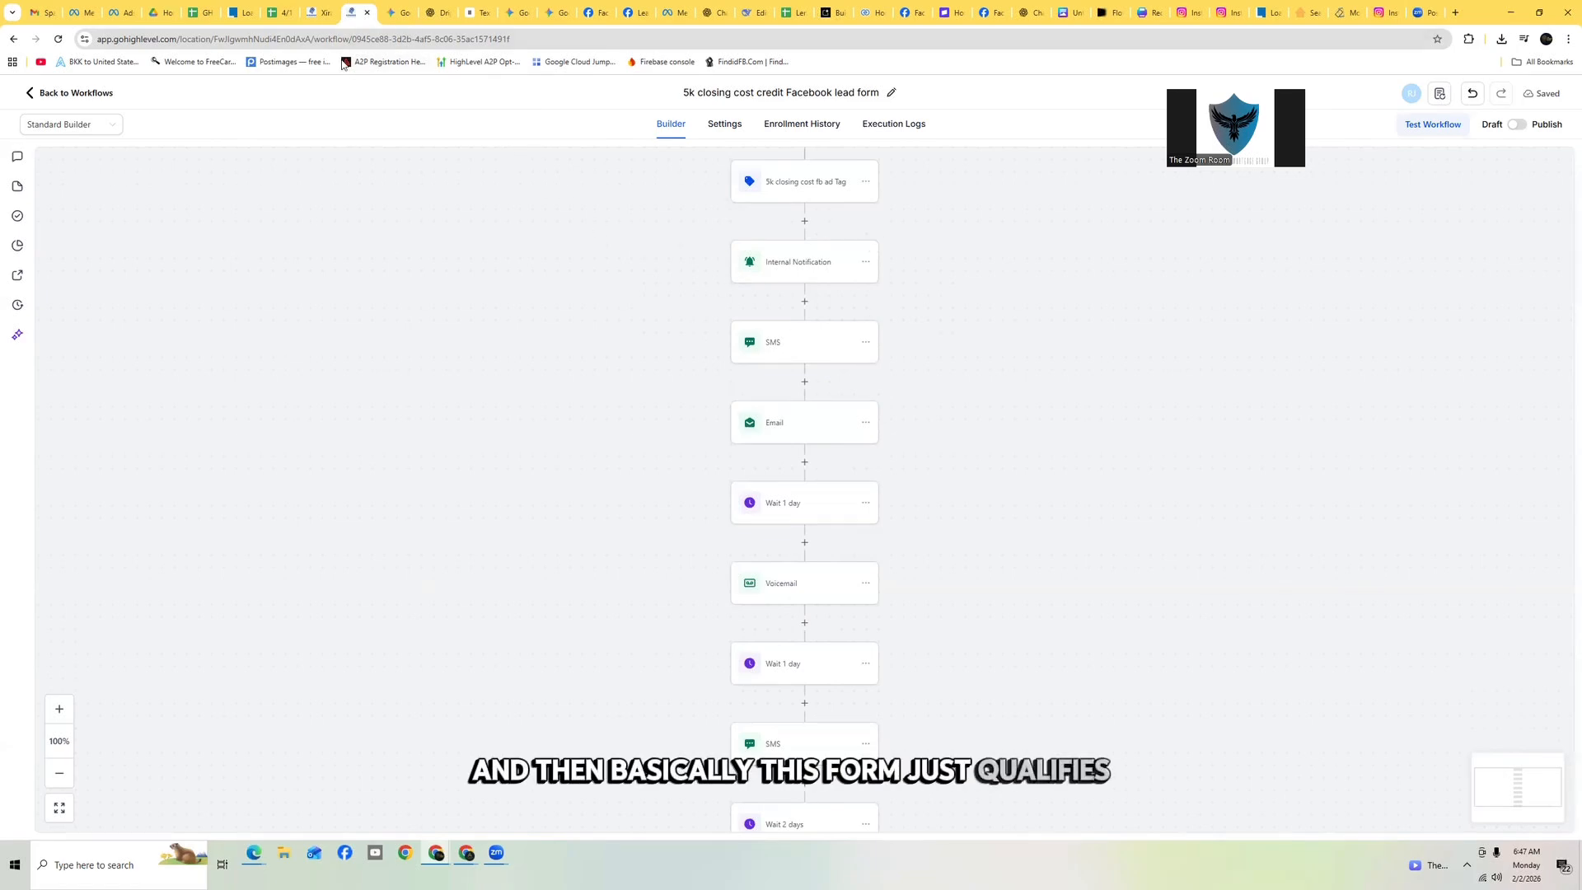
scroll(754, 268, "up", 4)
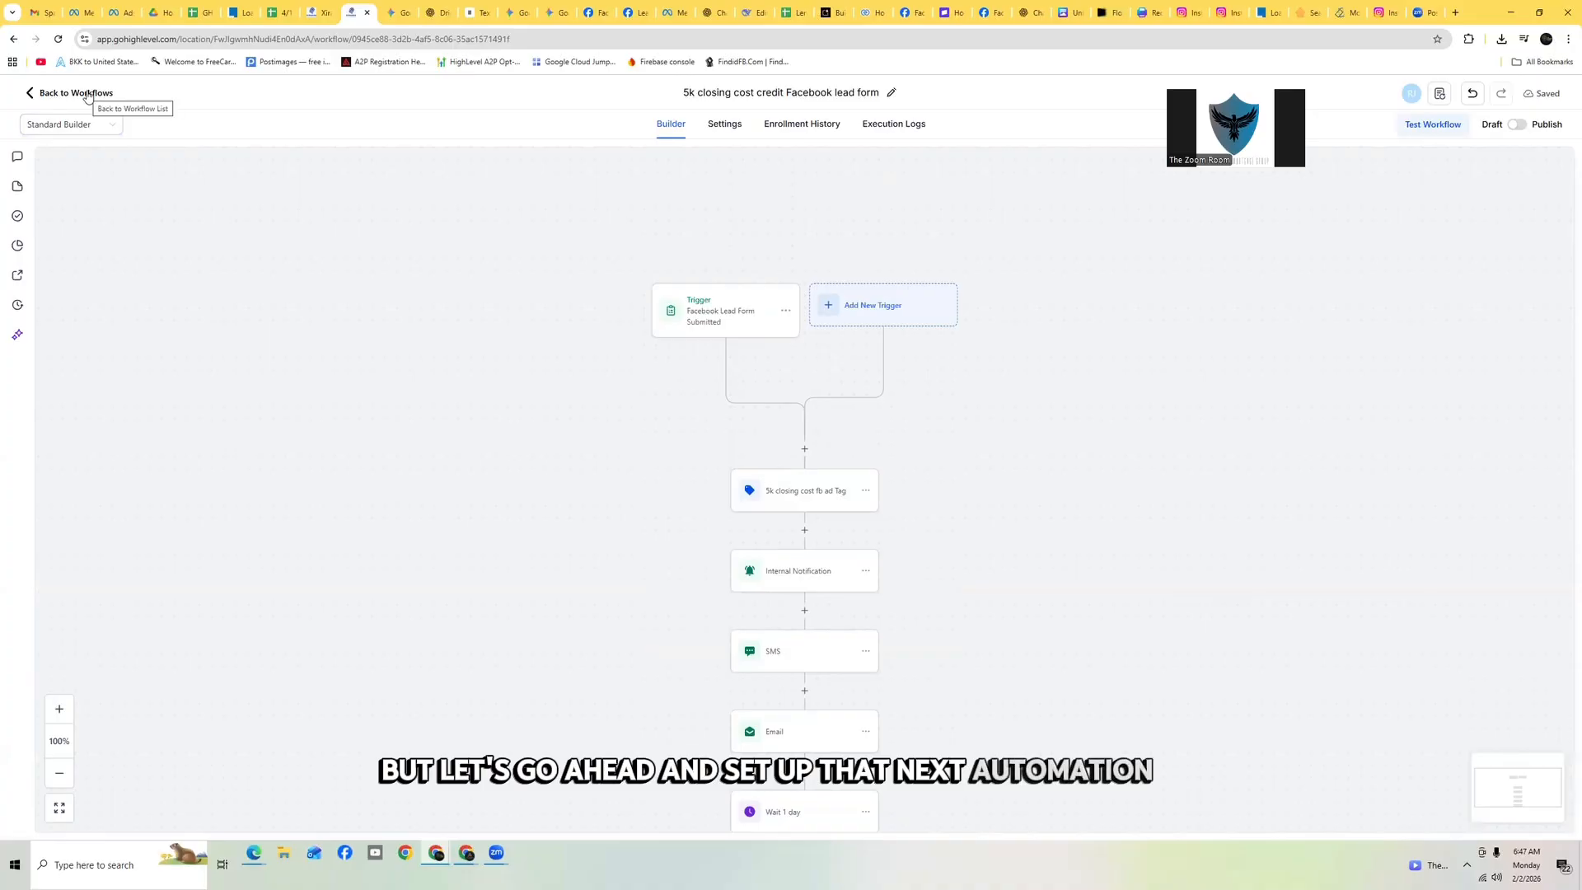
Go back to the workflow list and create a new workflow from scratch
left_click(89, 94)
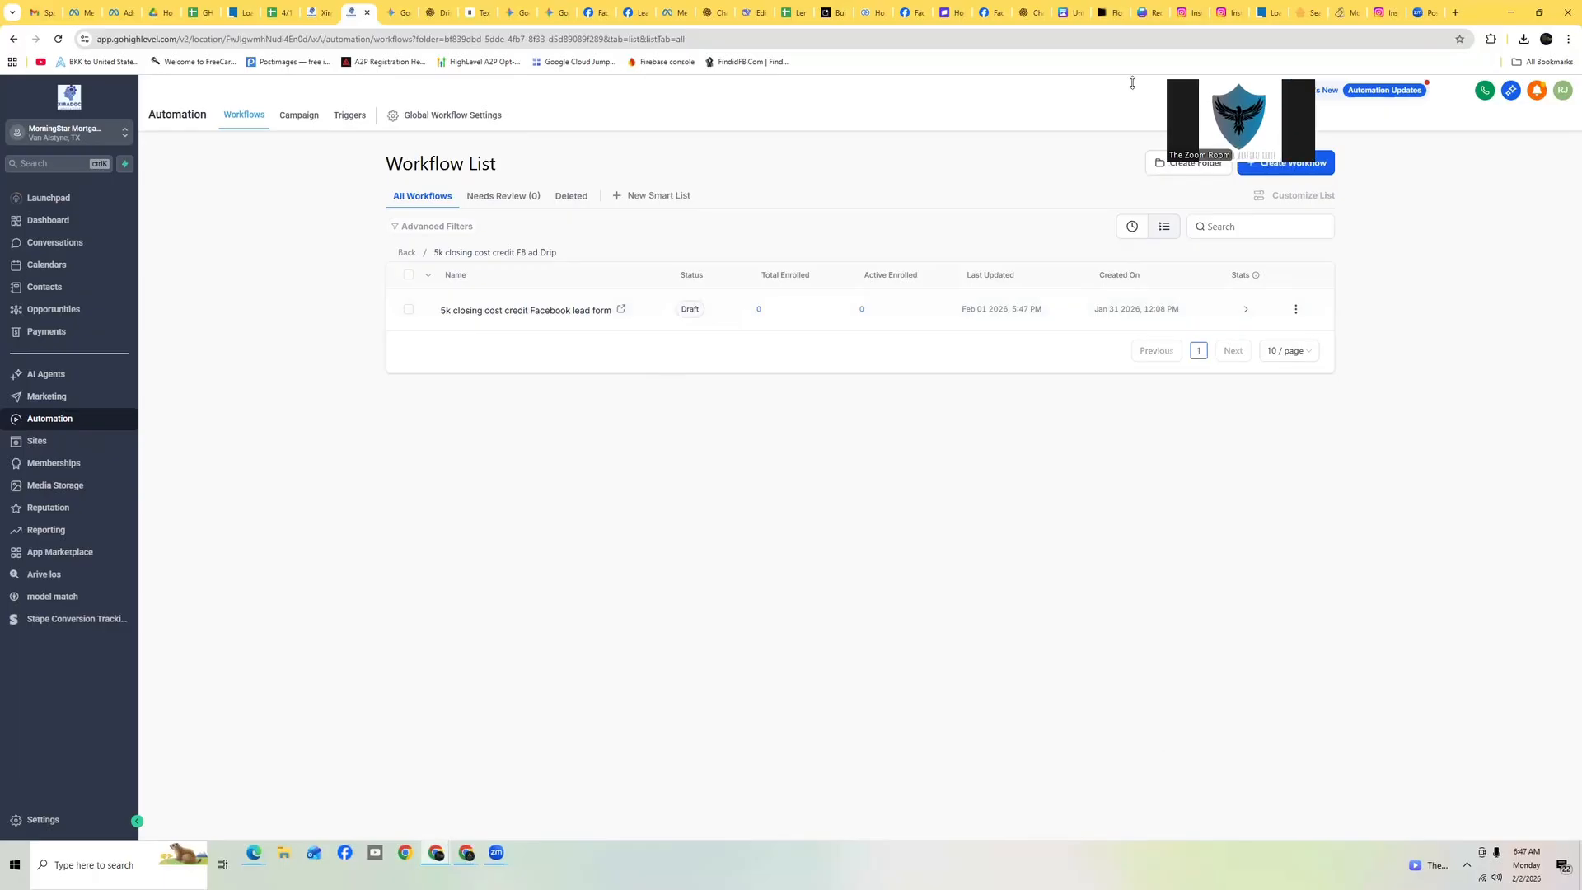
left_click(1294, 164)
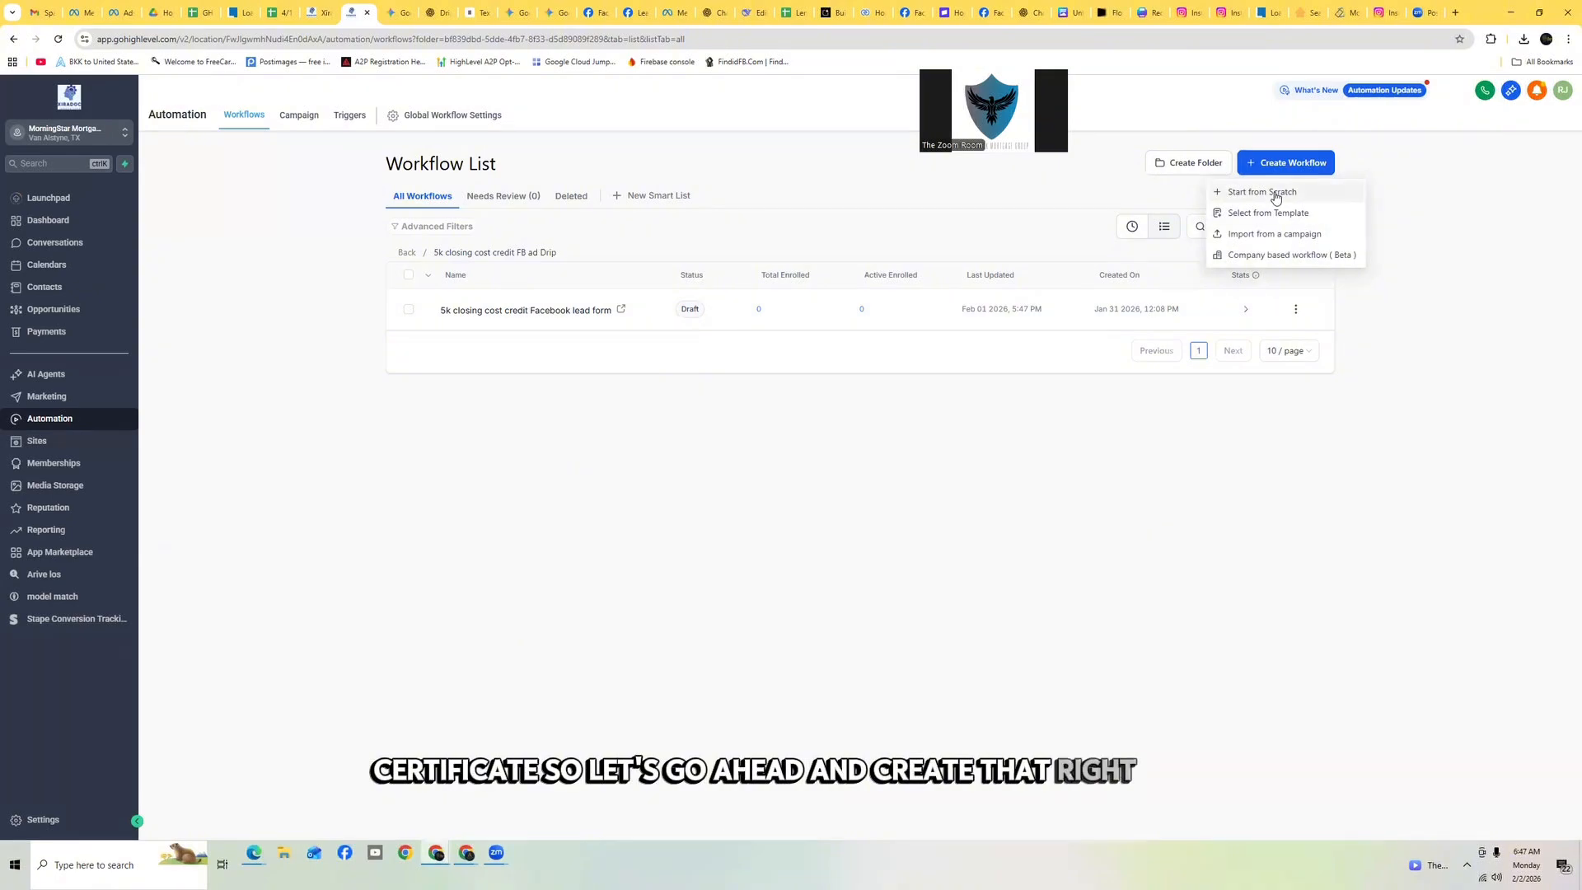
left_click(1277, 194)
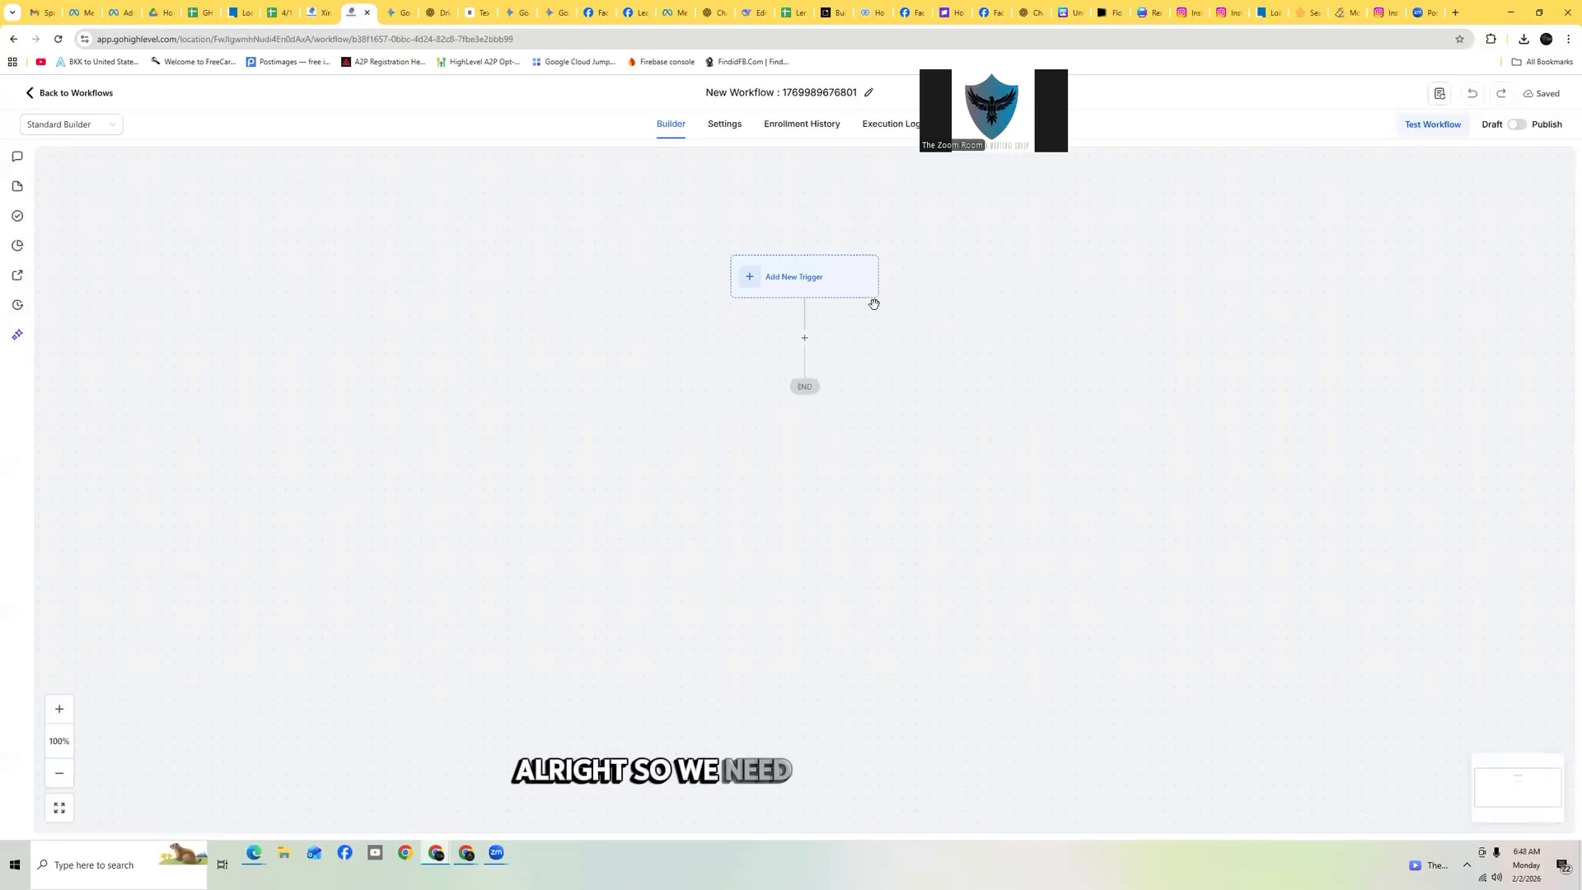
Rename the new workflow to '5k FB AD Survey completed'
left_click(821, 93)
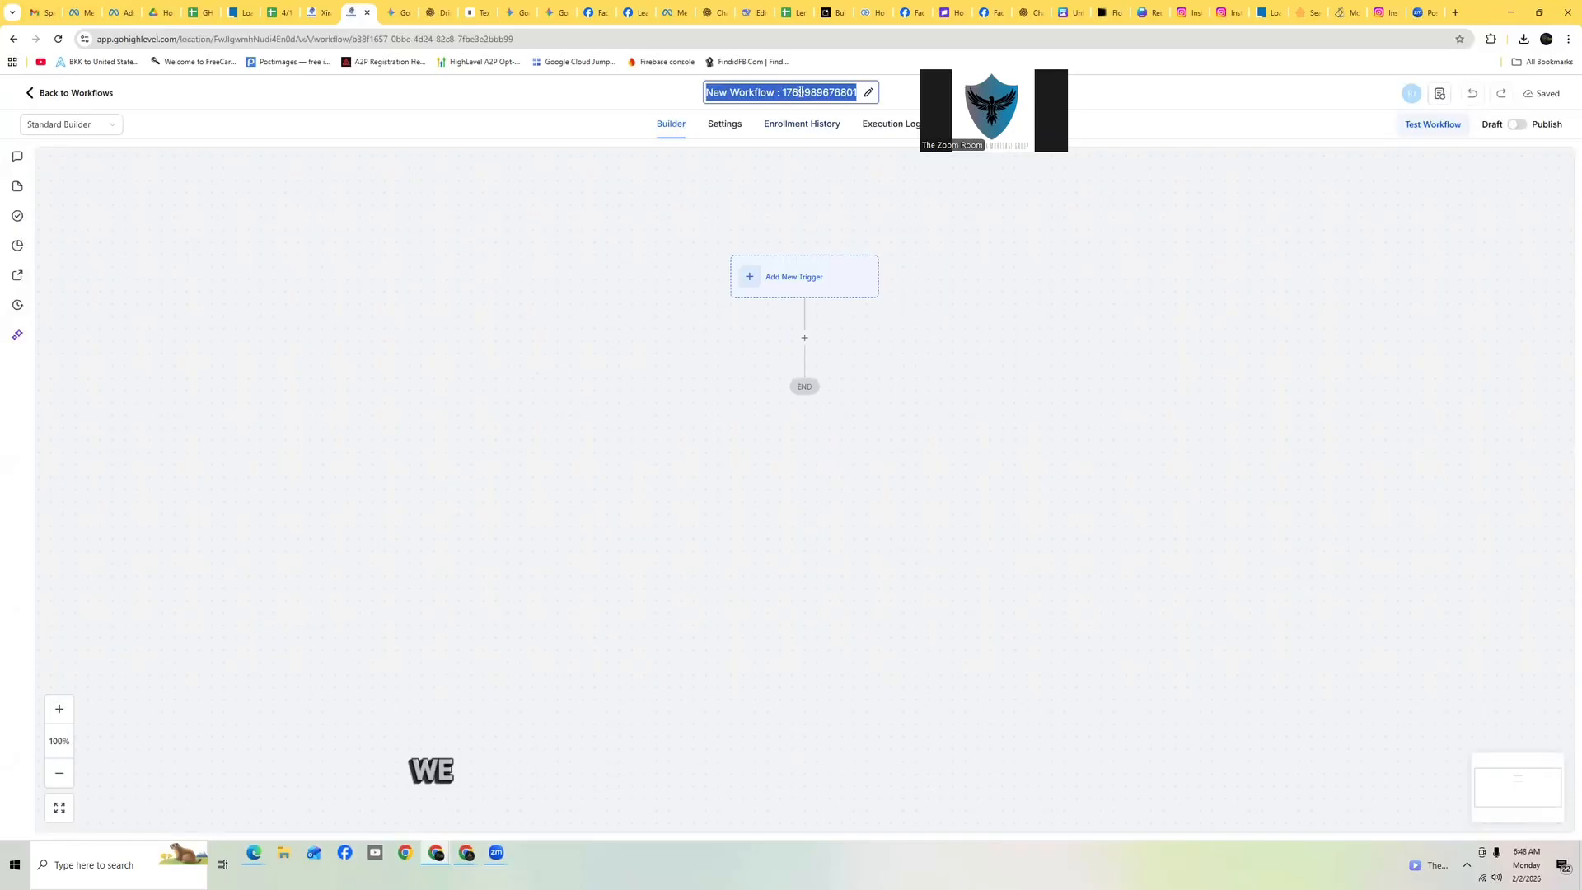
type("5")
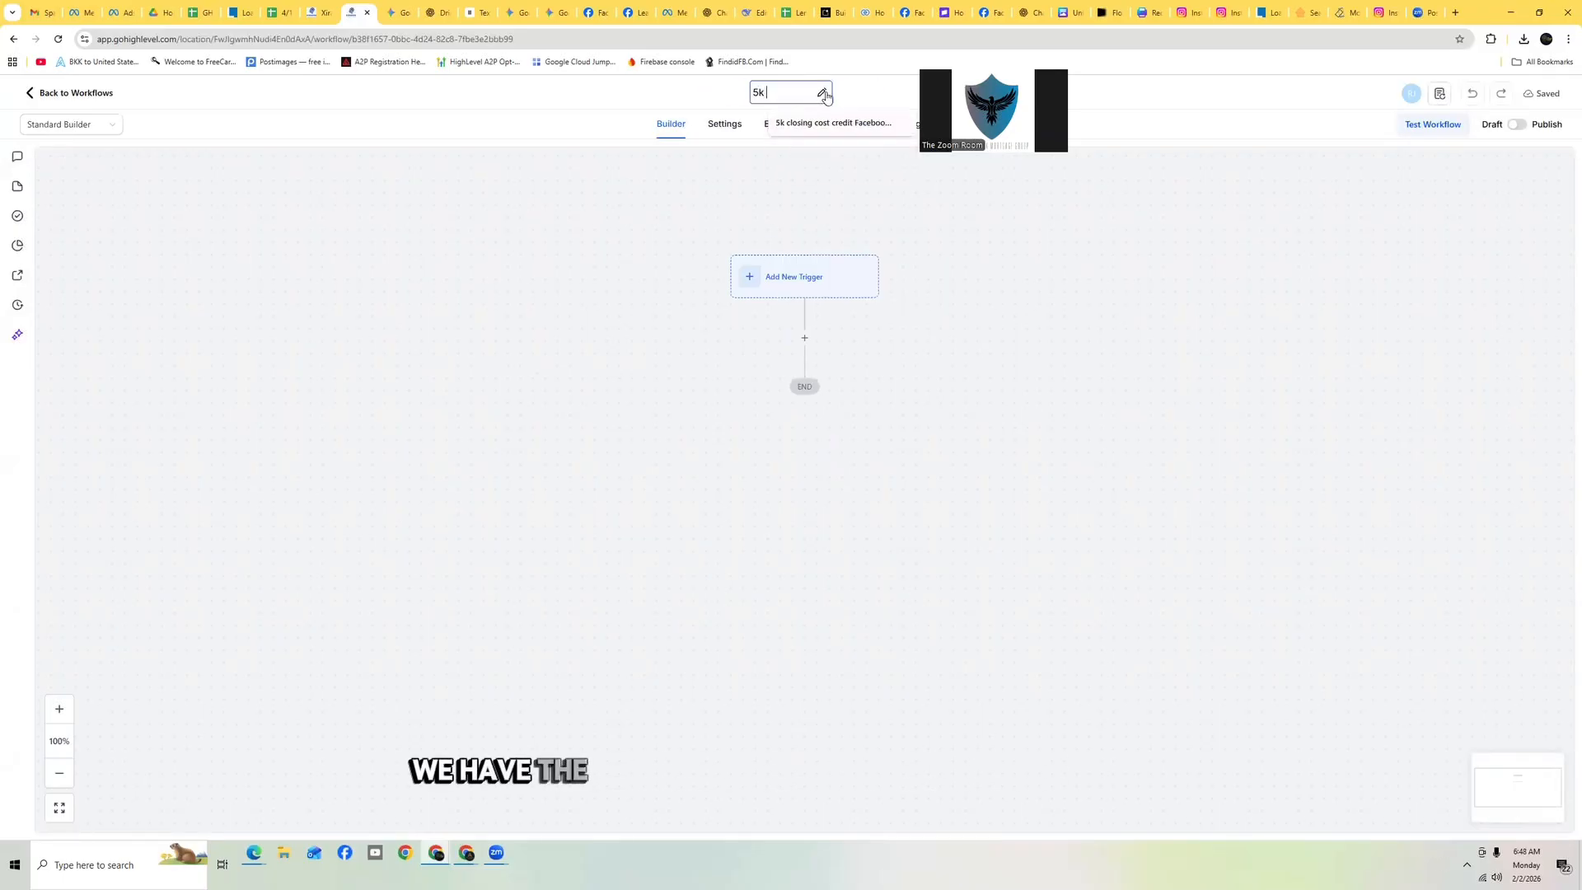
type("k ")
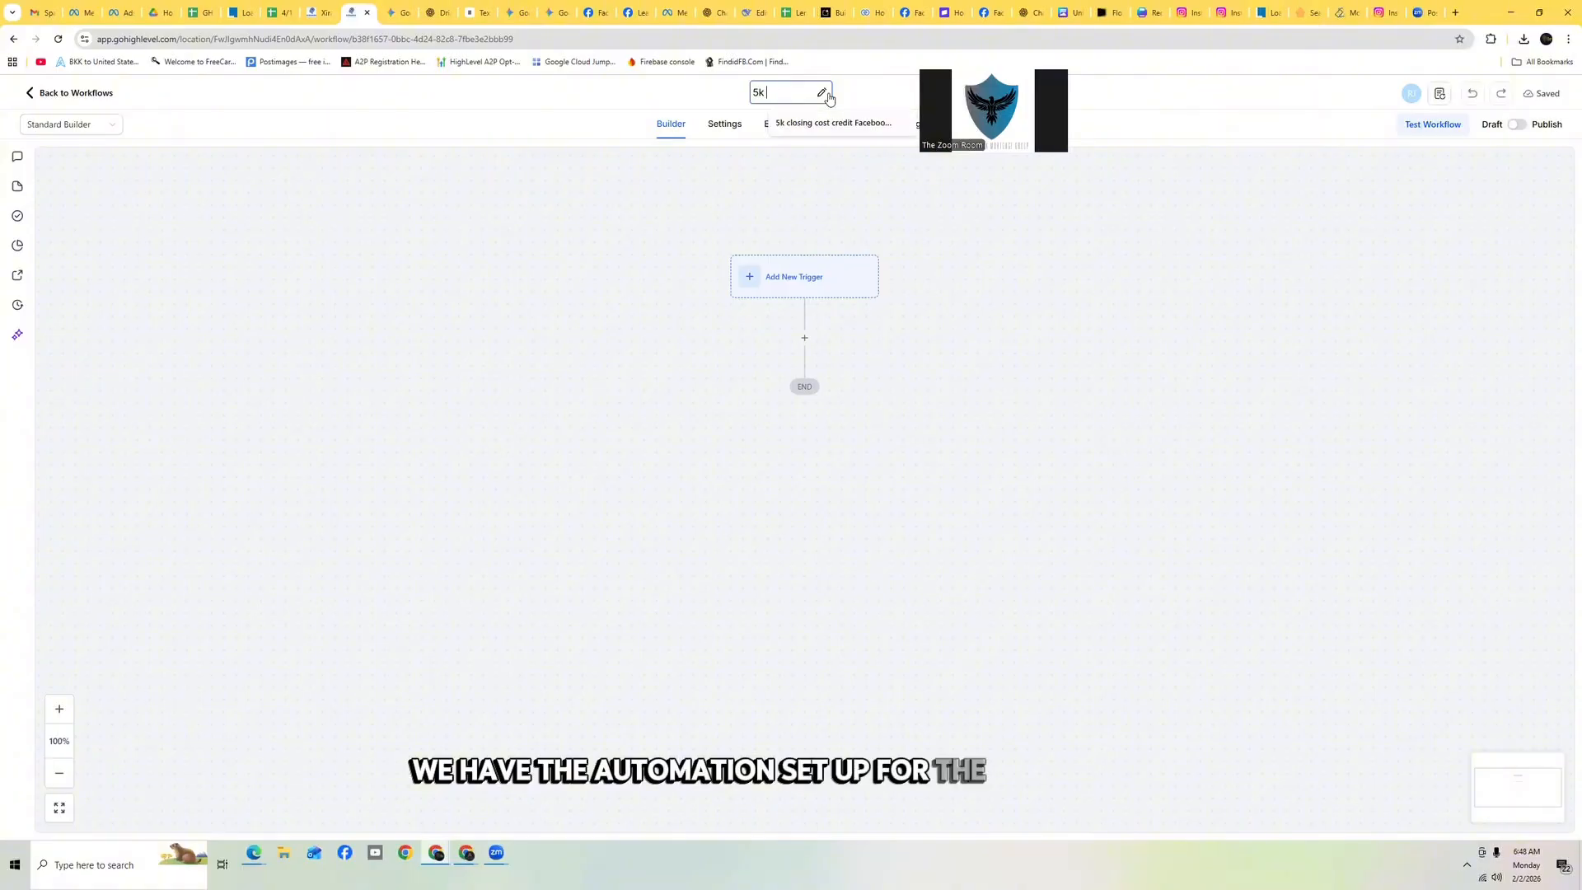
type("FB AD")
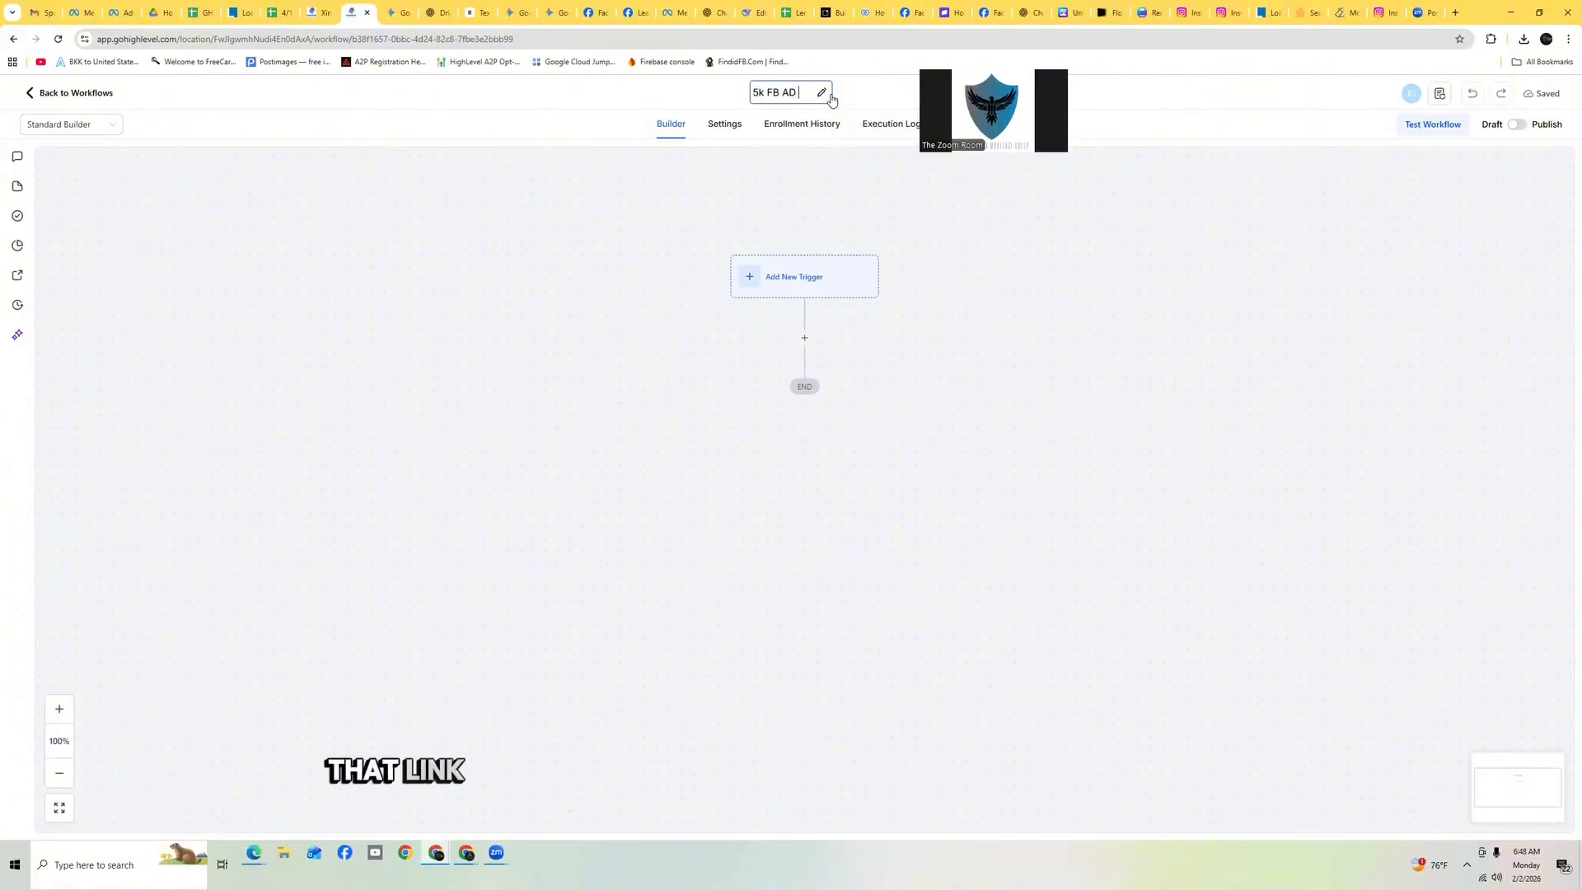
type(" s")
key("BackSpace")
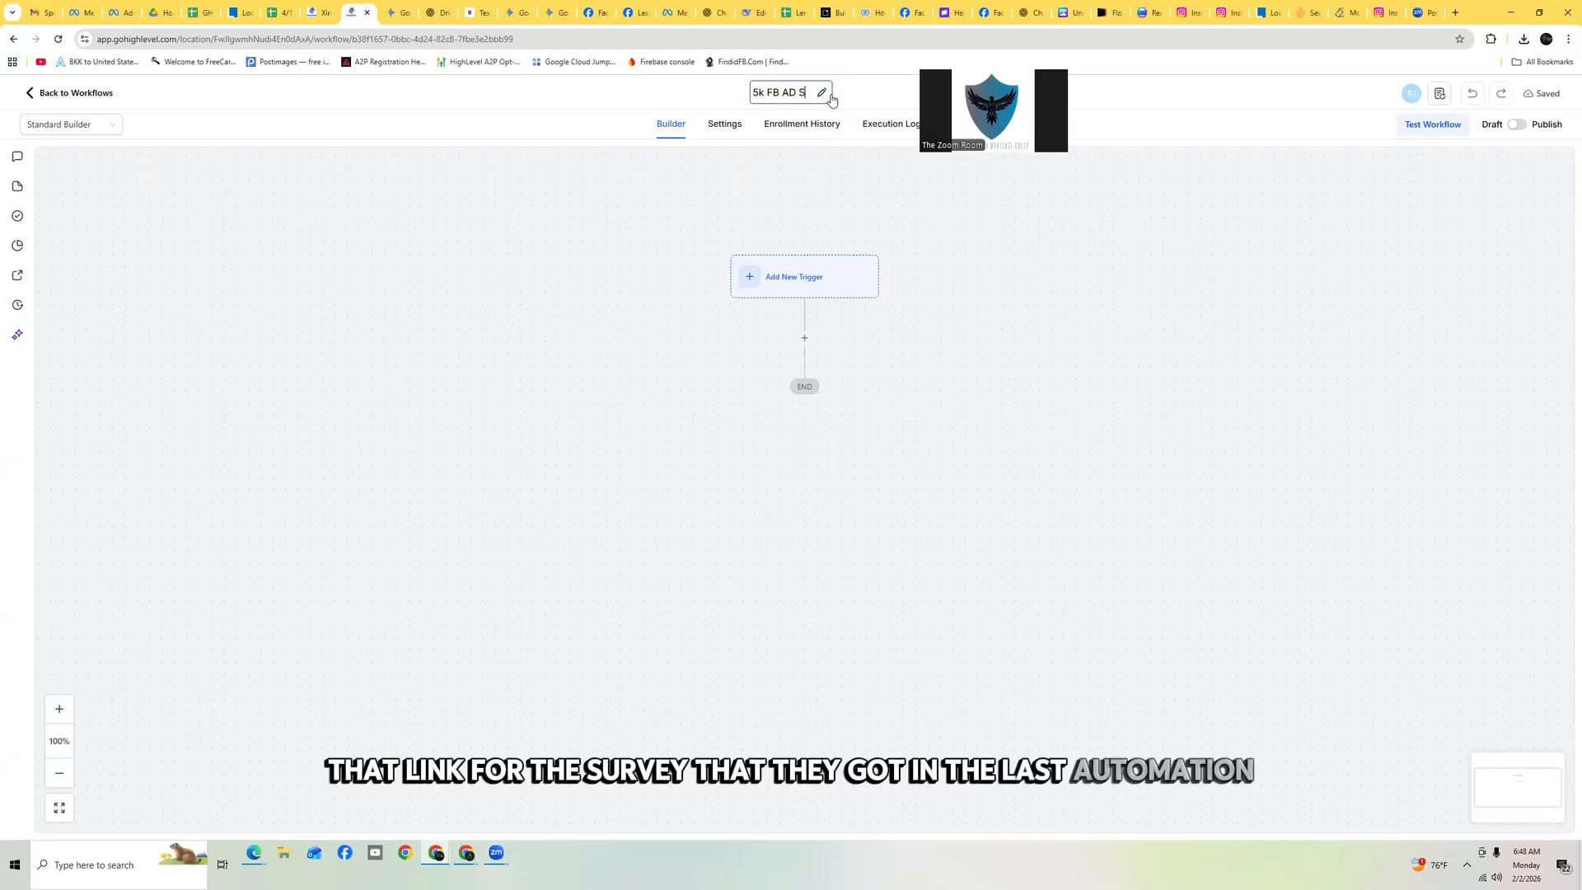
type("Survey comp")
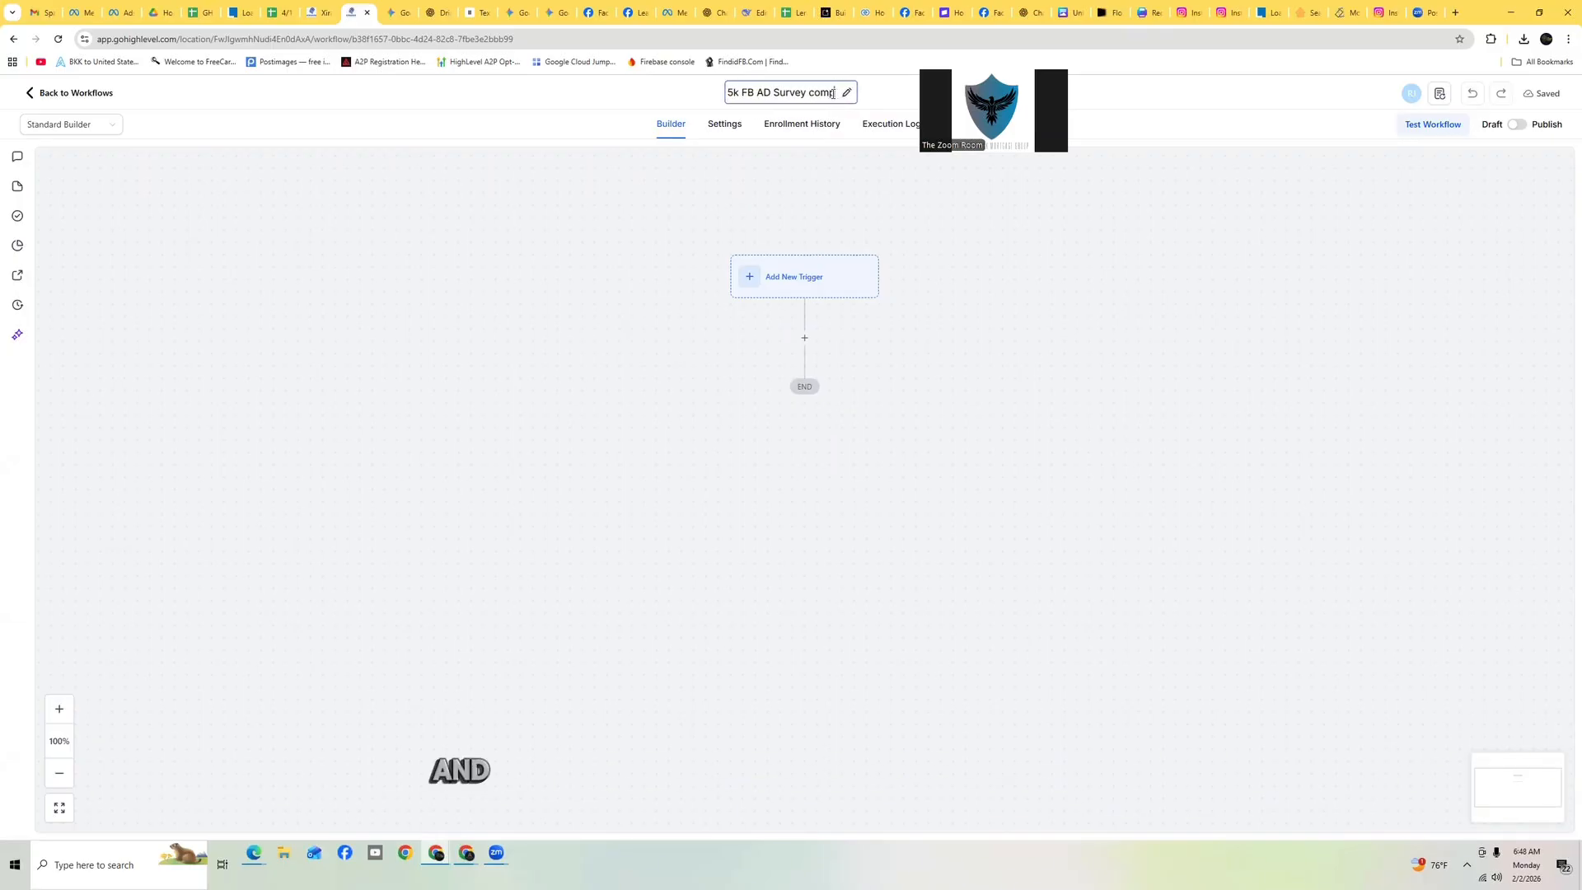
type("leted")
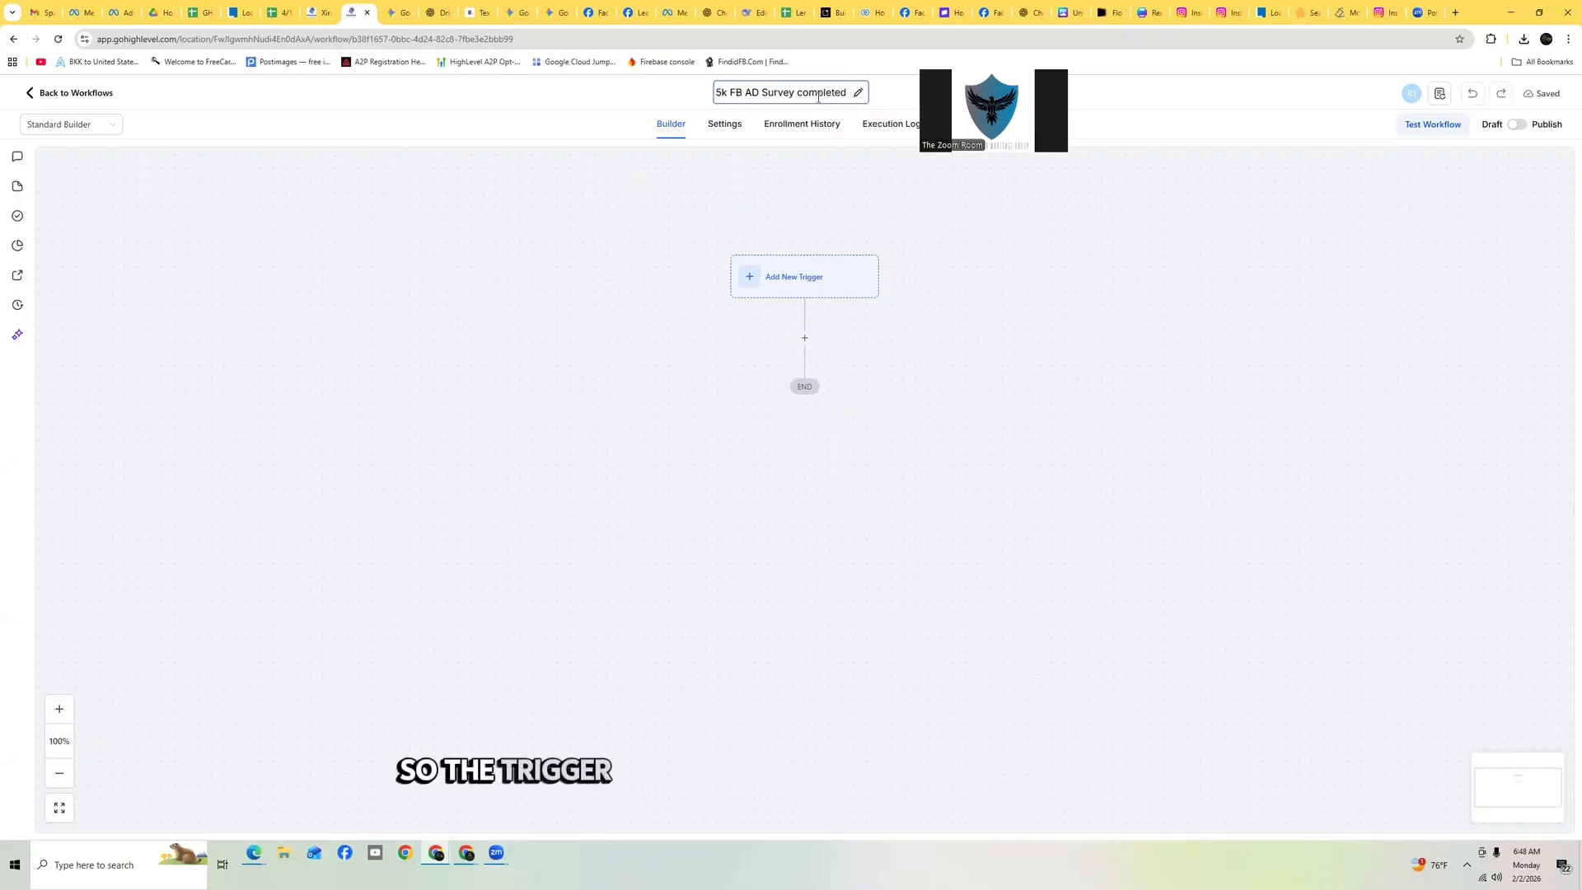
left_click(856, 279)
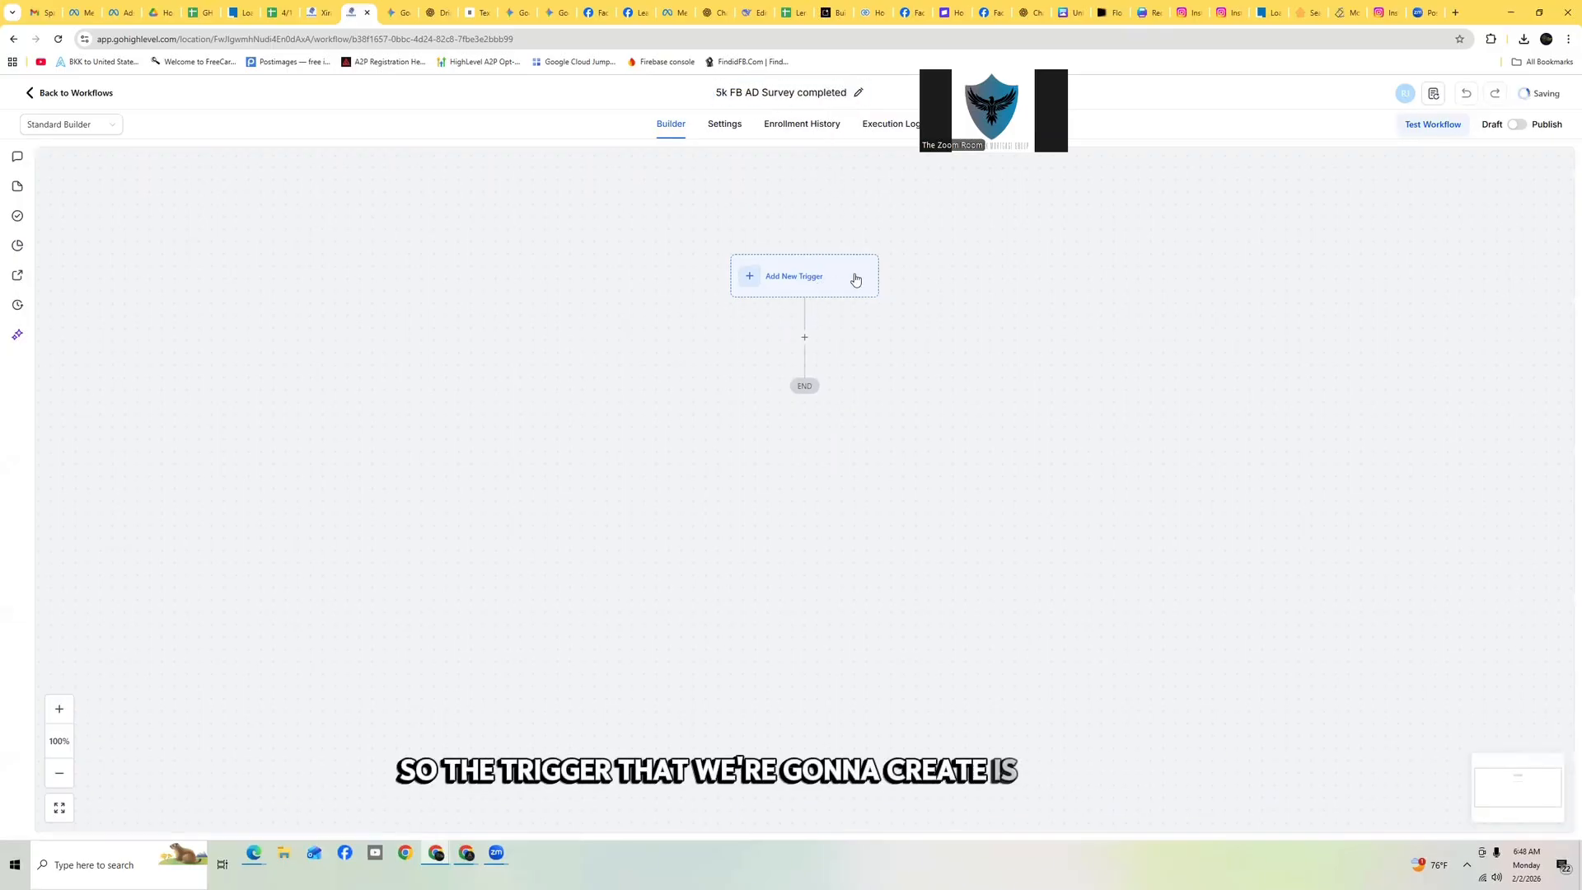
Add a Survey Submitted trigger and name it '5k FBAD Survey Submitted'
left_click(797, 287)
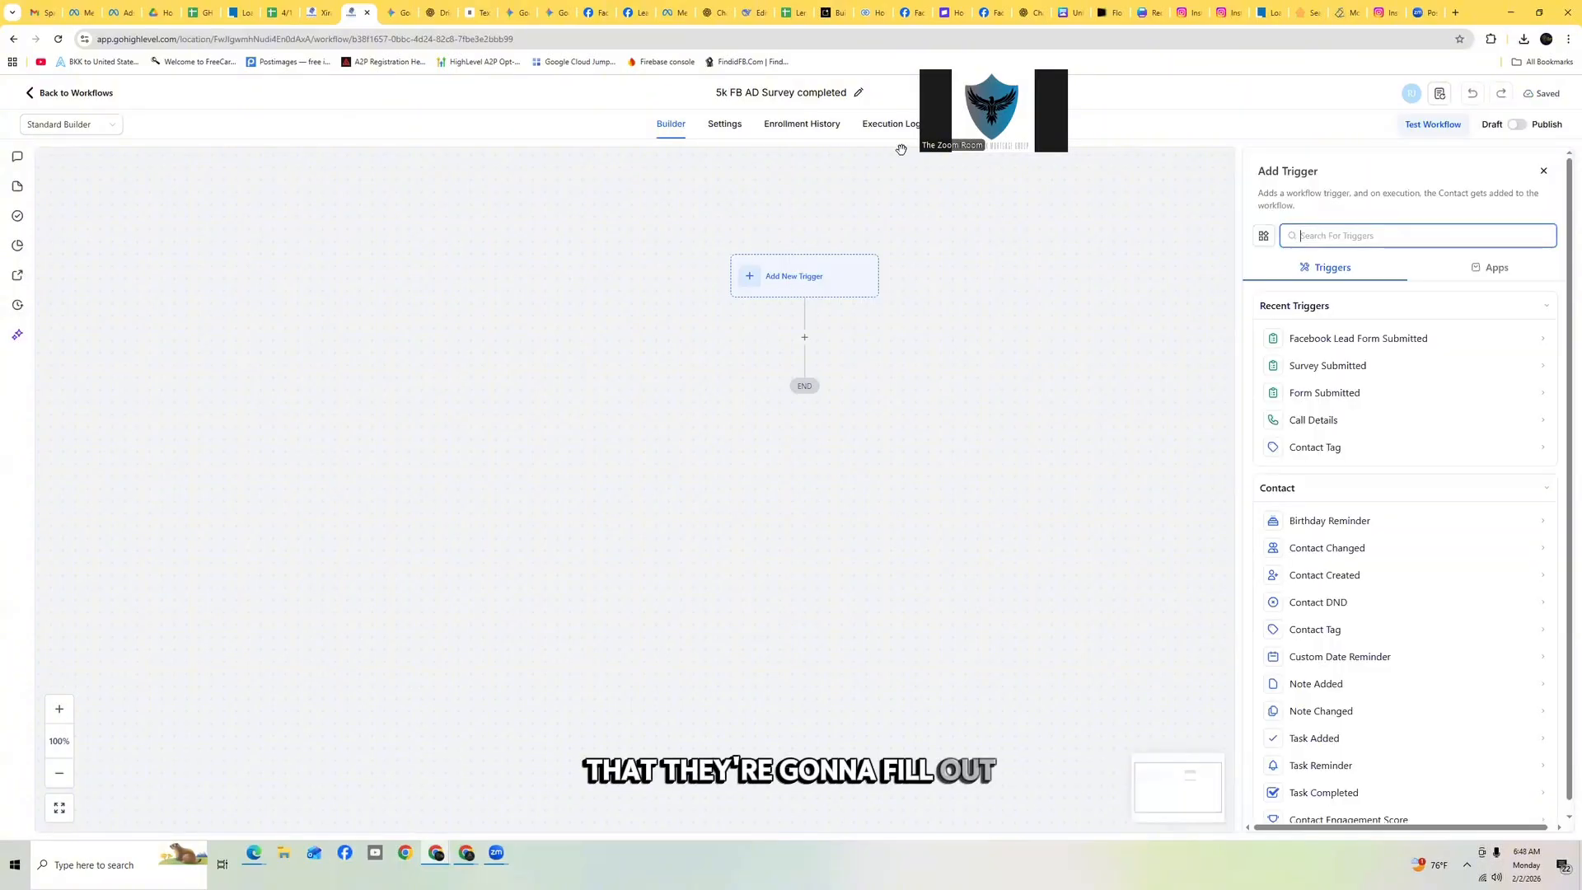
left_click(1375, 366)
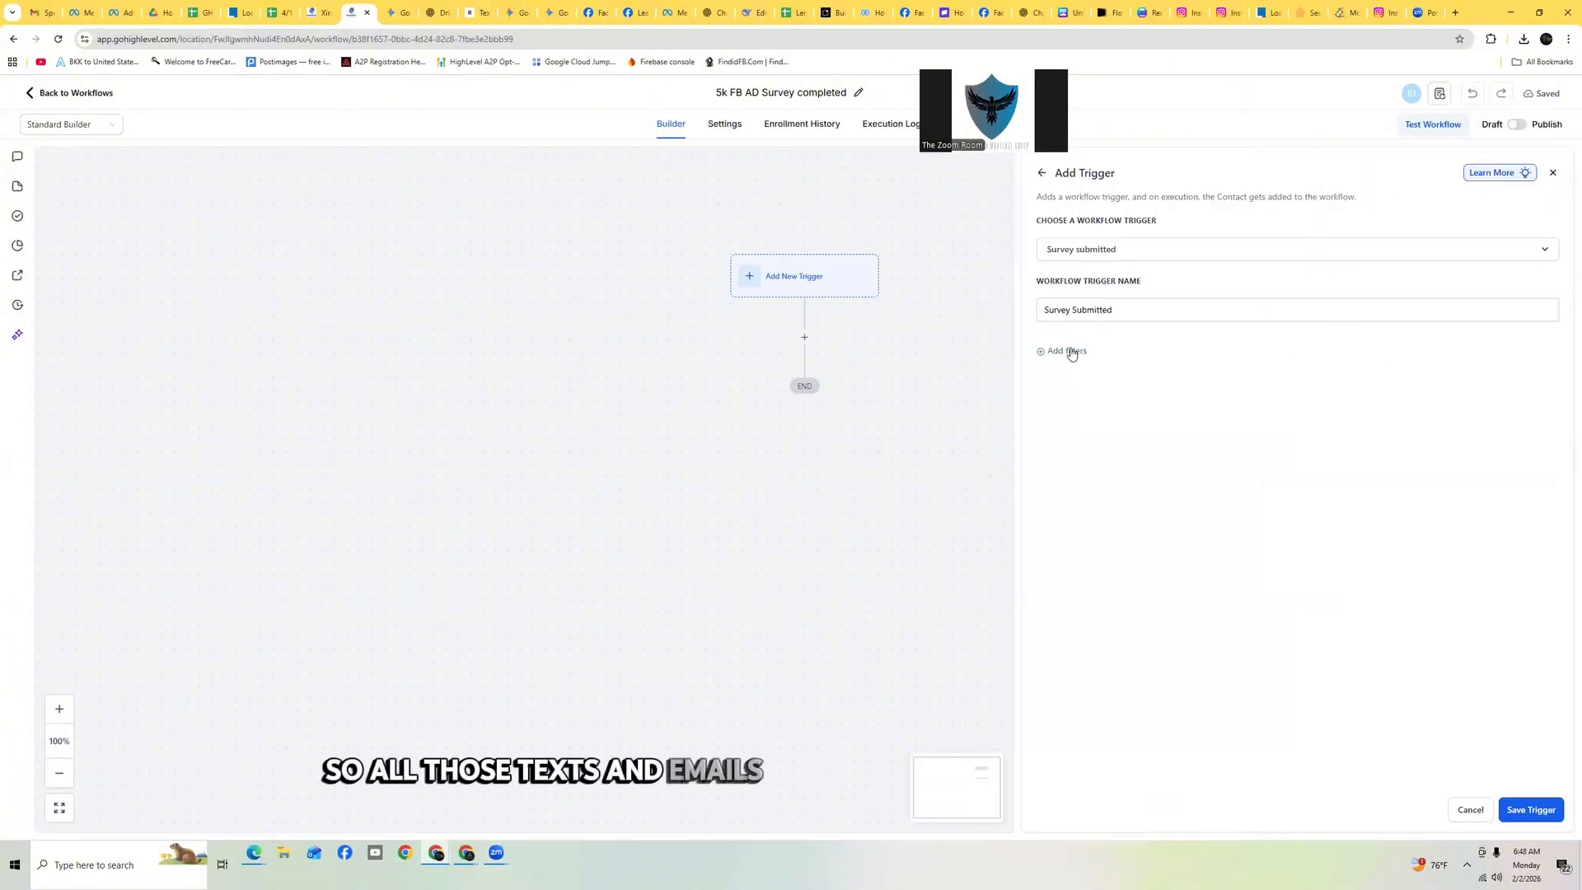
left_click(1144, 251)
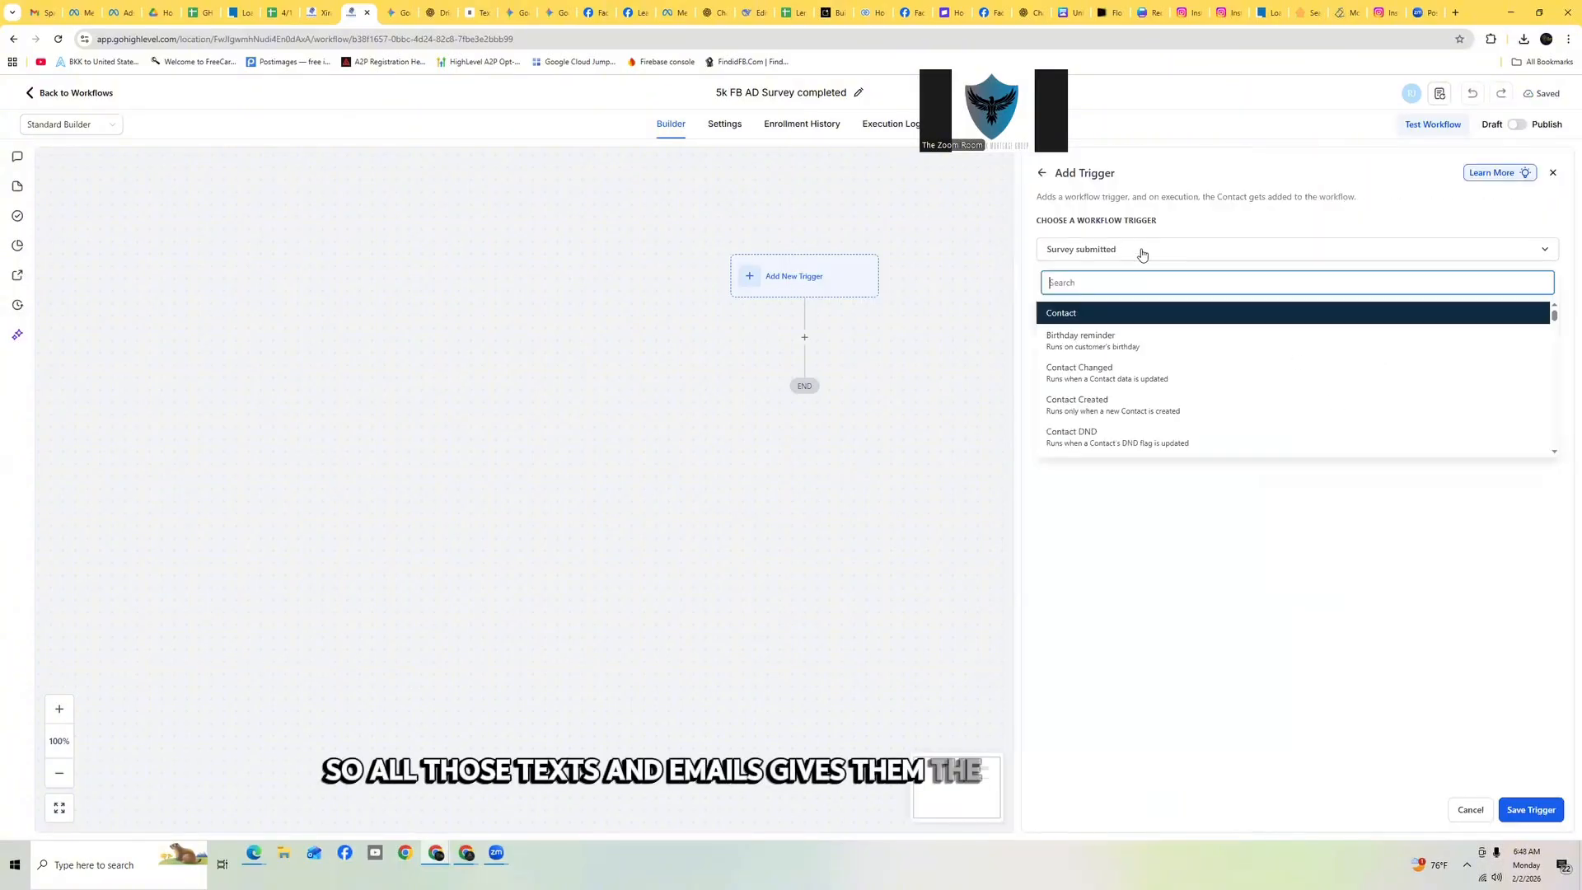
left_click(1030, 281)
left_click_drag(1043, 310, 1109, 310)
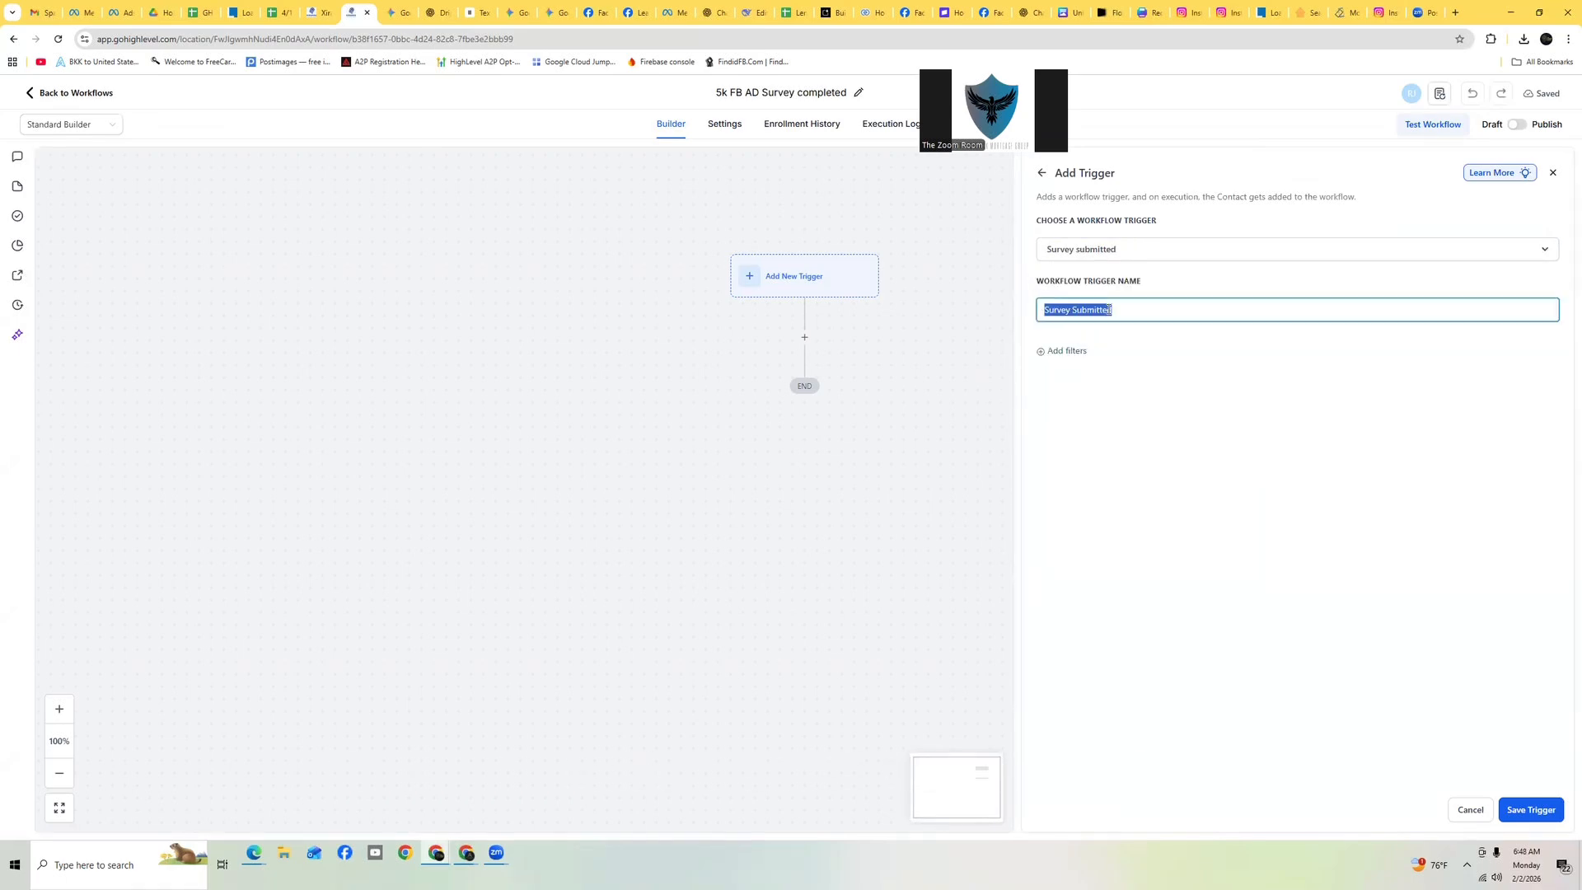
left_click(1109, 310)
type("5k ")
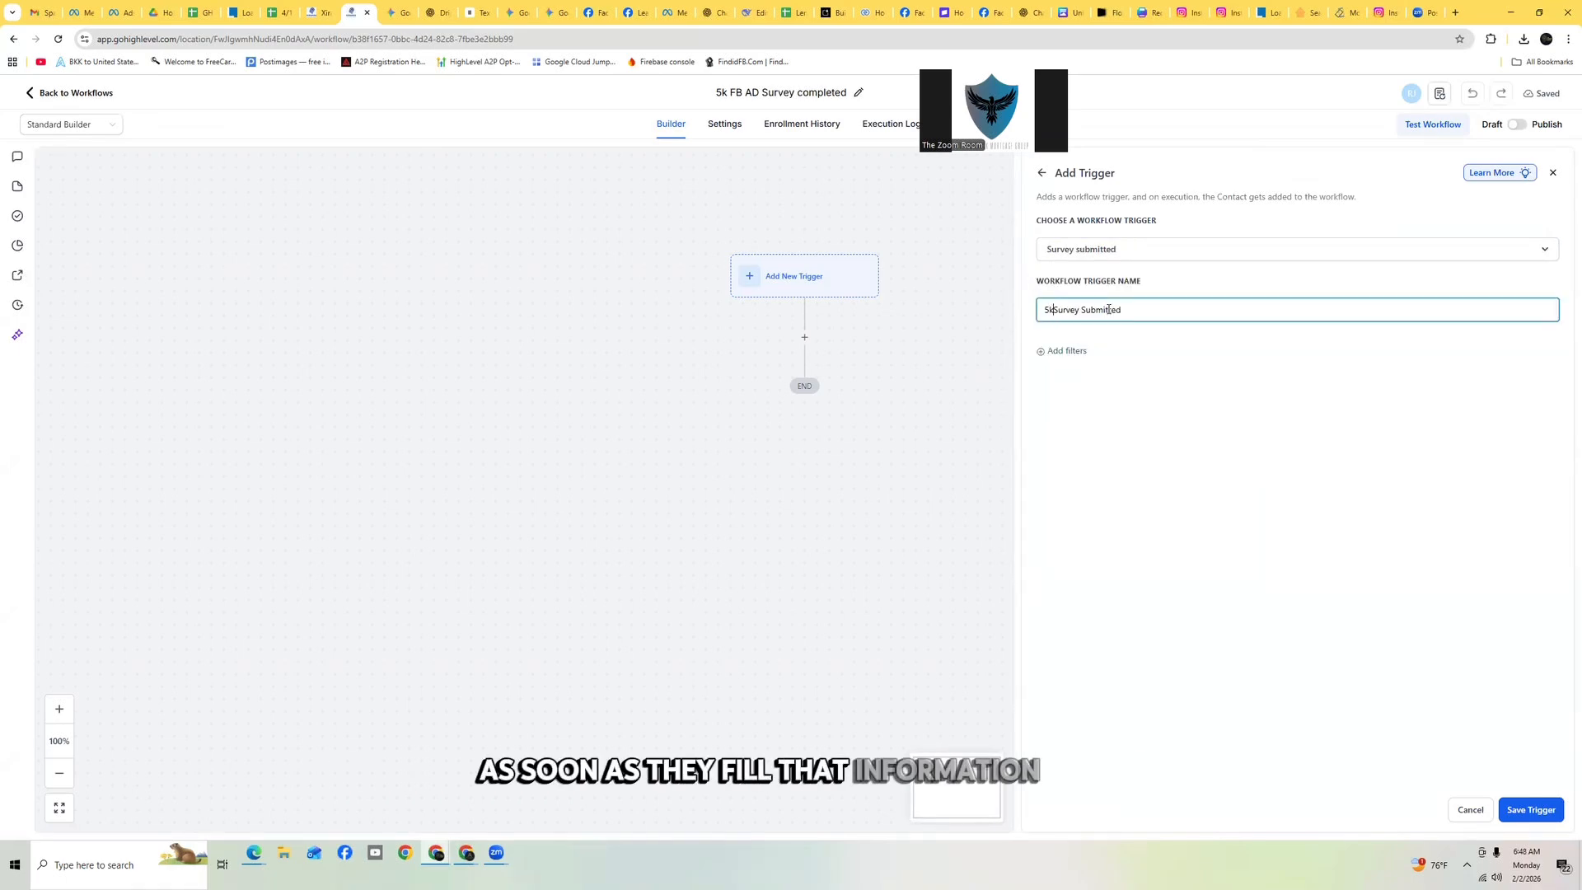
type("FBA")
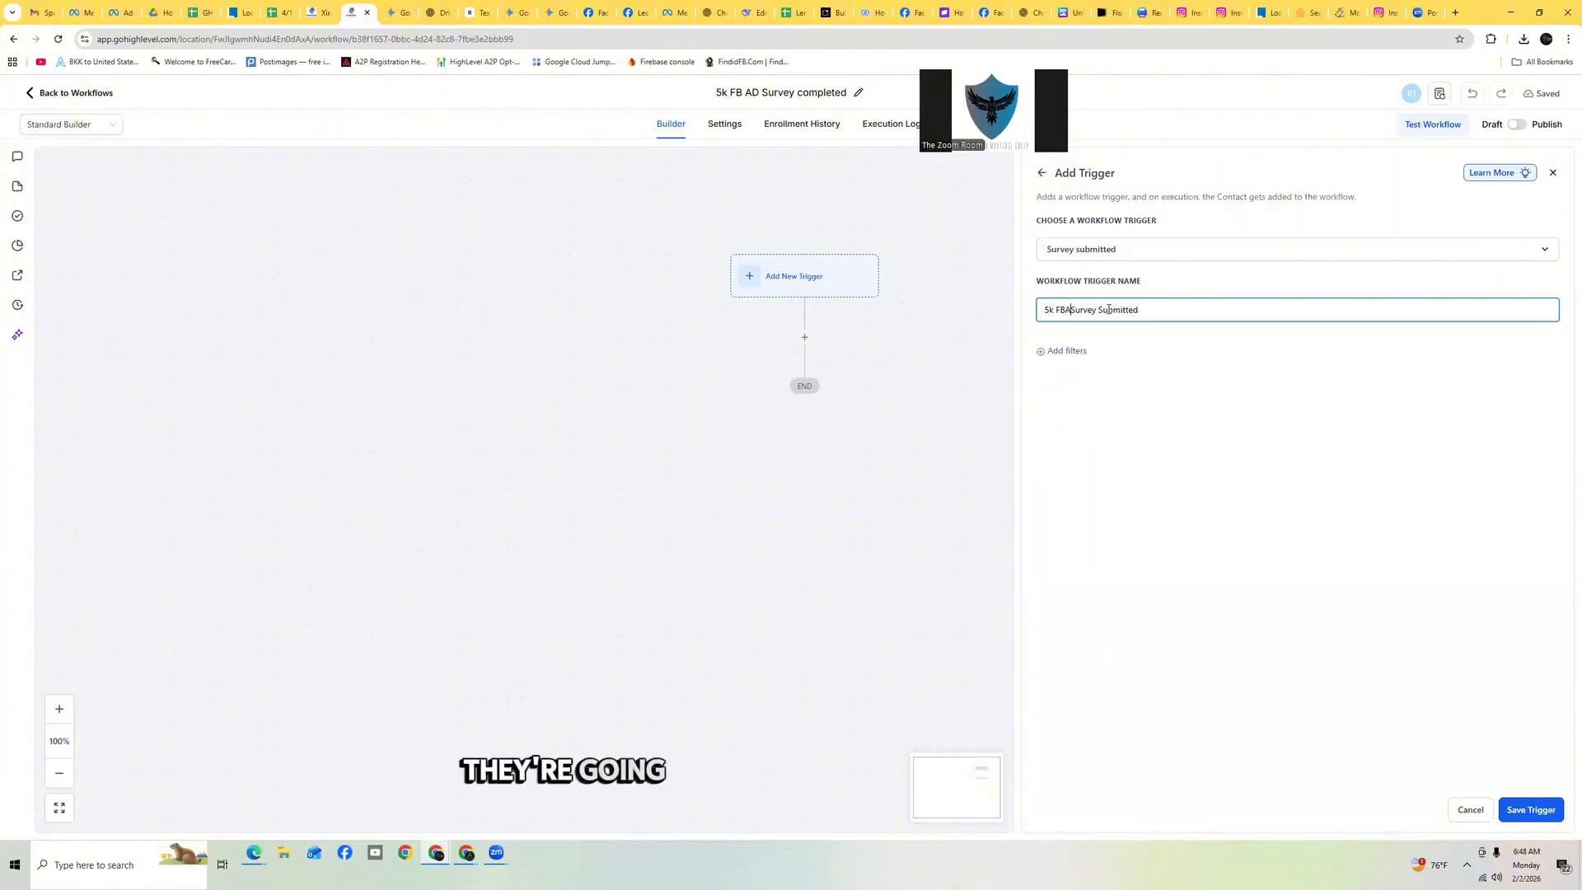
type("D")
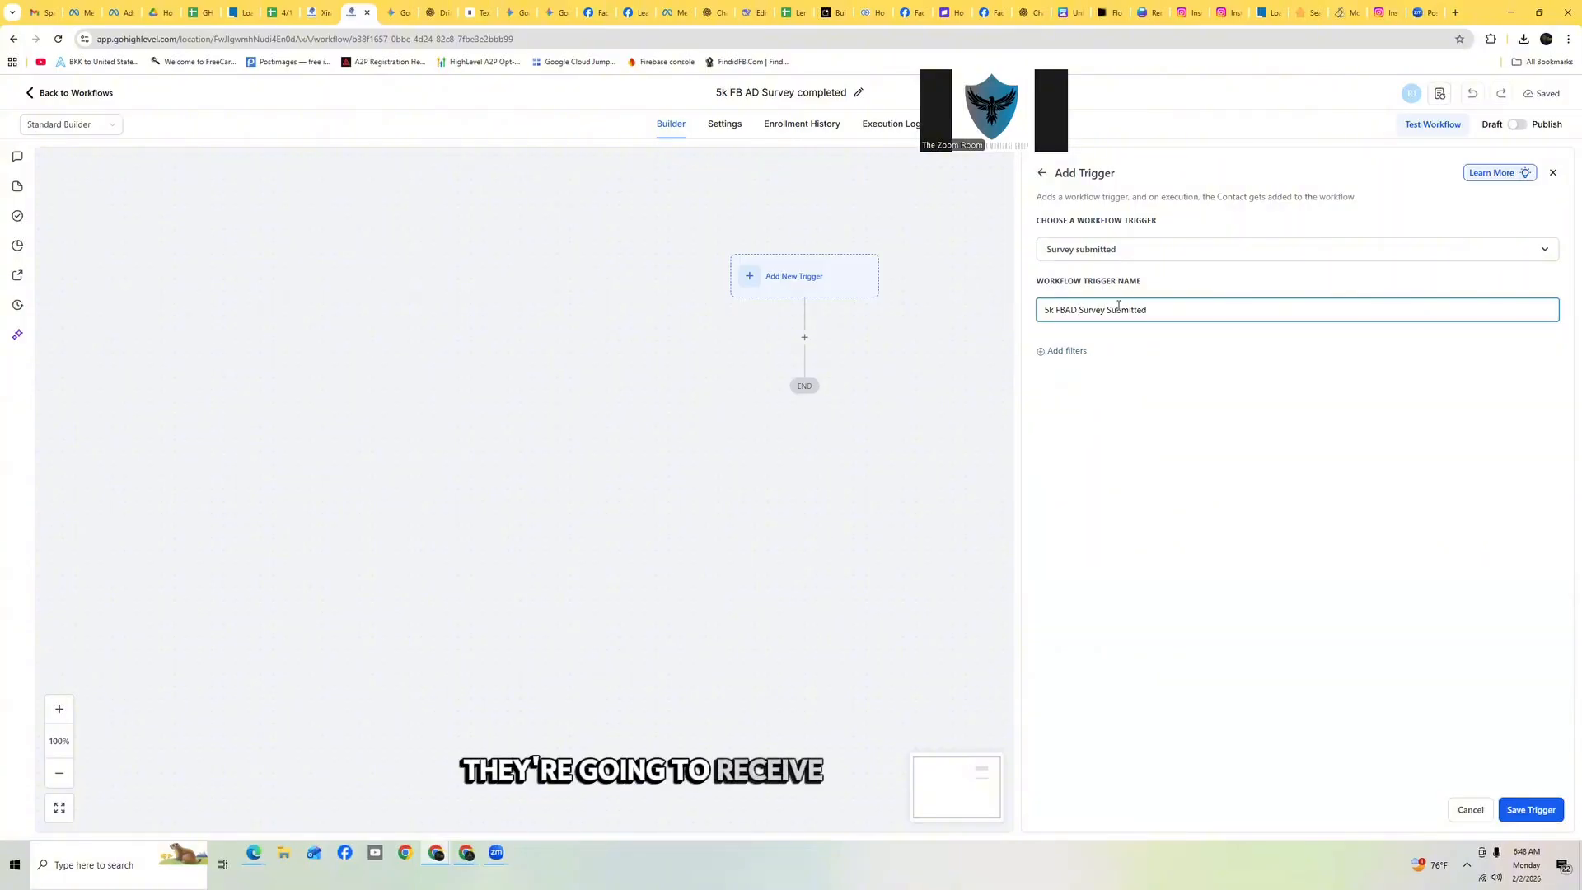
Filter the trigger to the survey '5k Facebook AD Survey for the Cert' and save the trigger
left_click(1063, 351)
left_click(1082, 370)
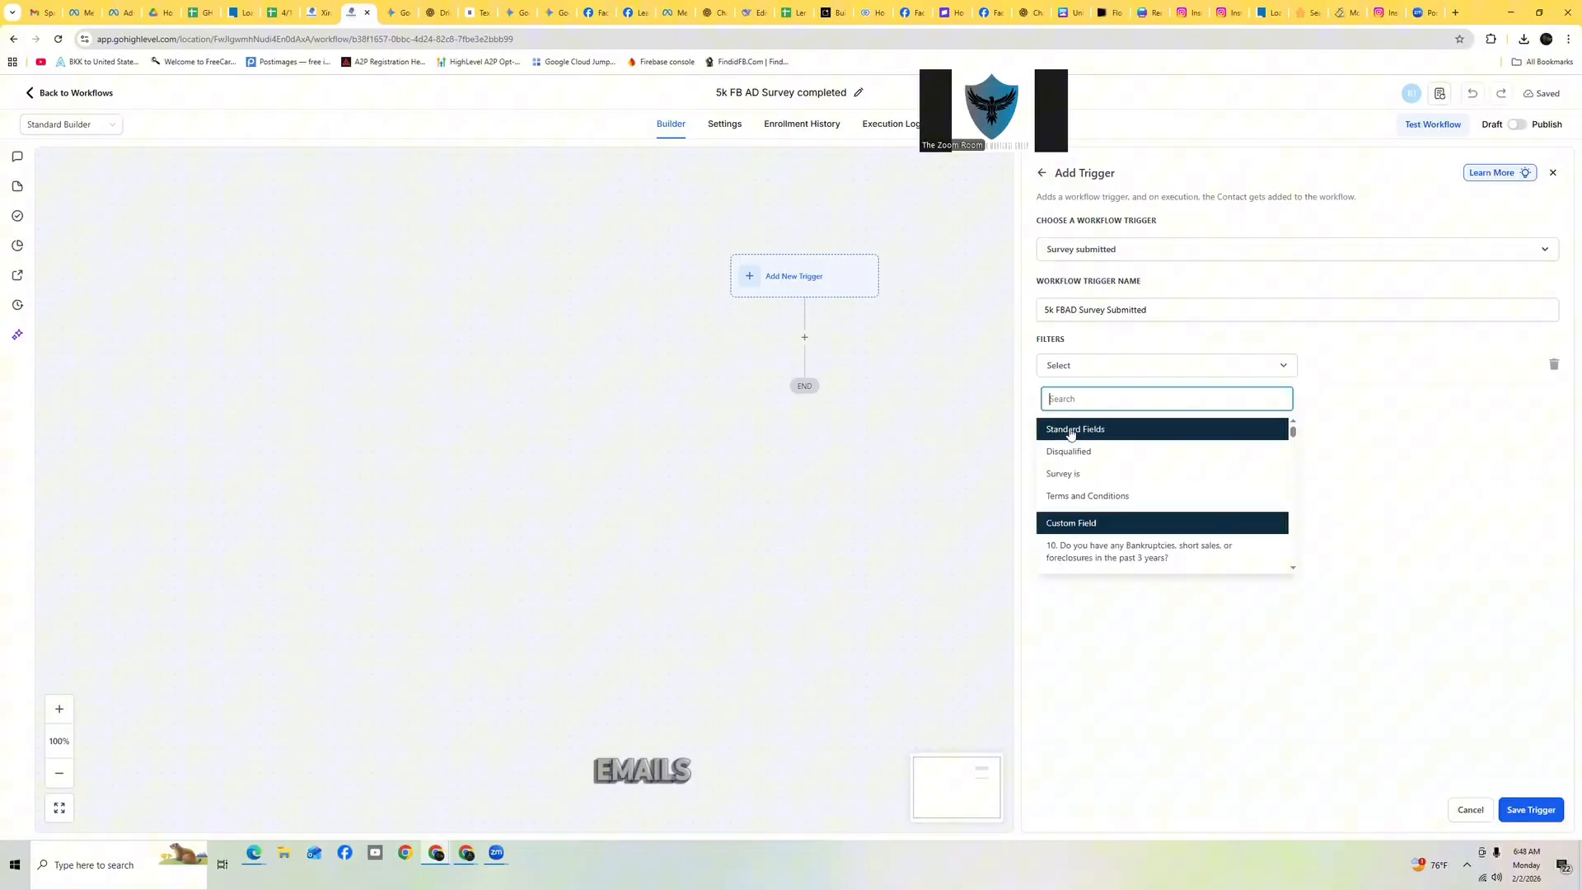
left_click(1101, 474)
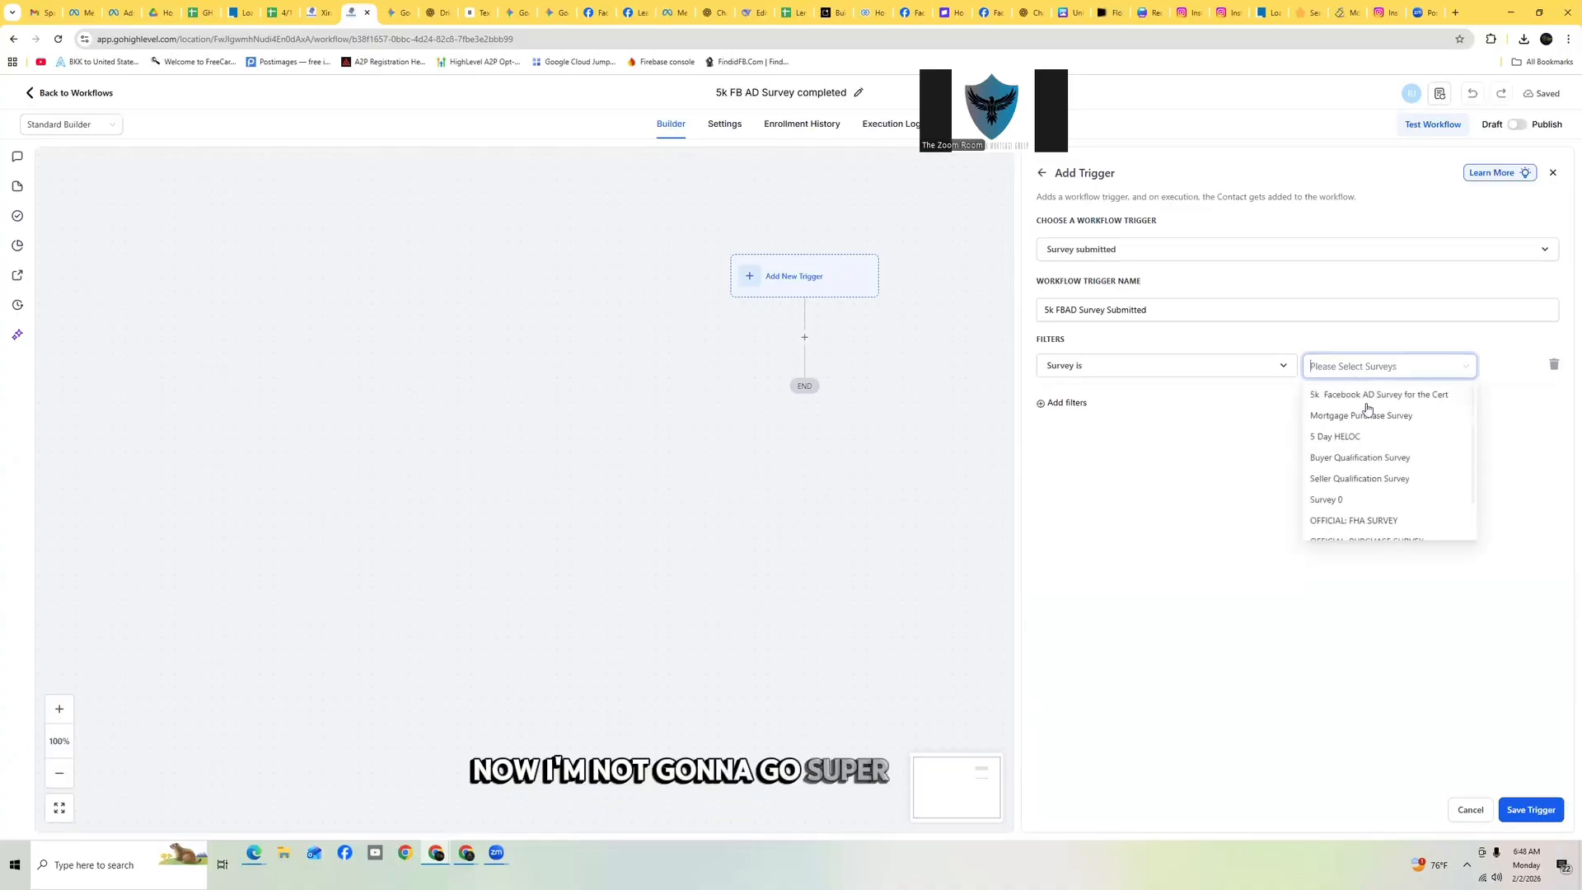
left_click(1371, 413)
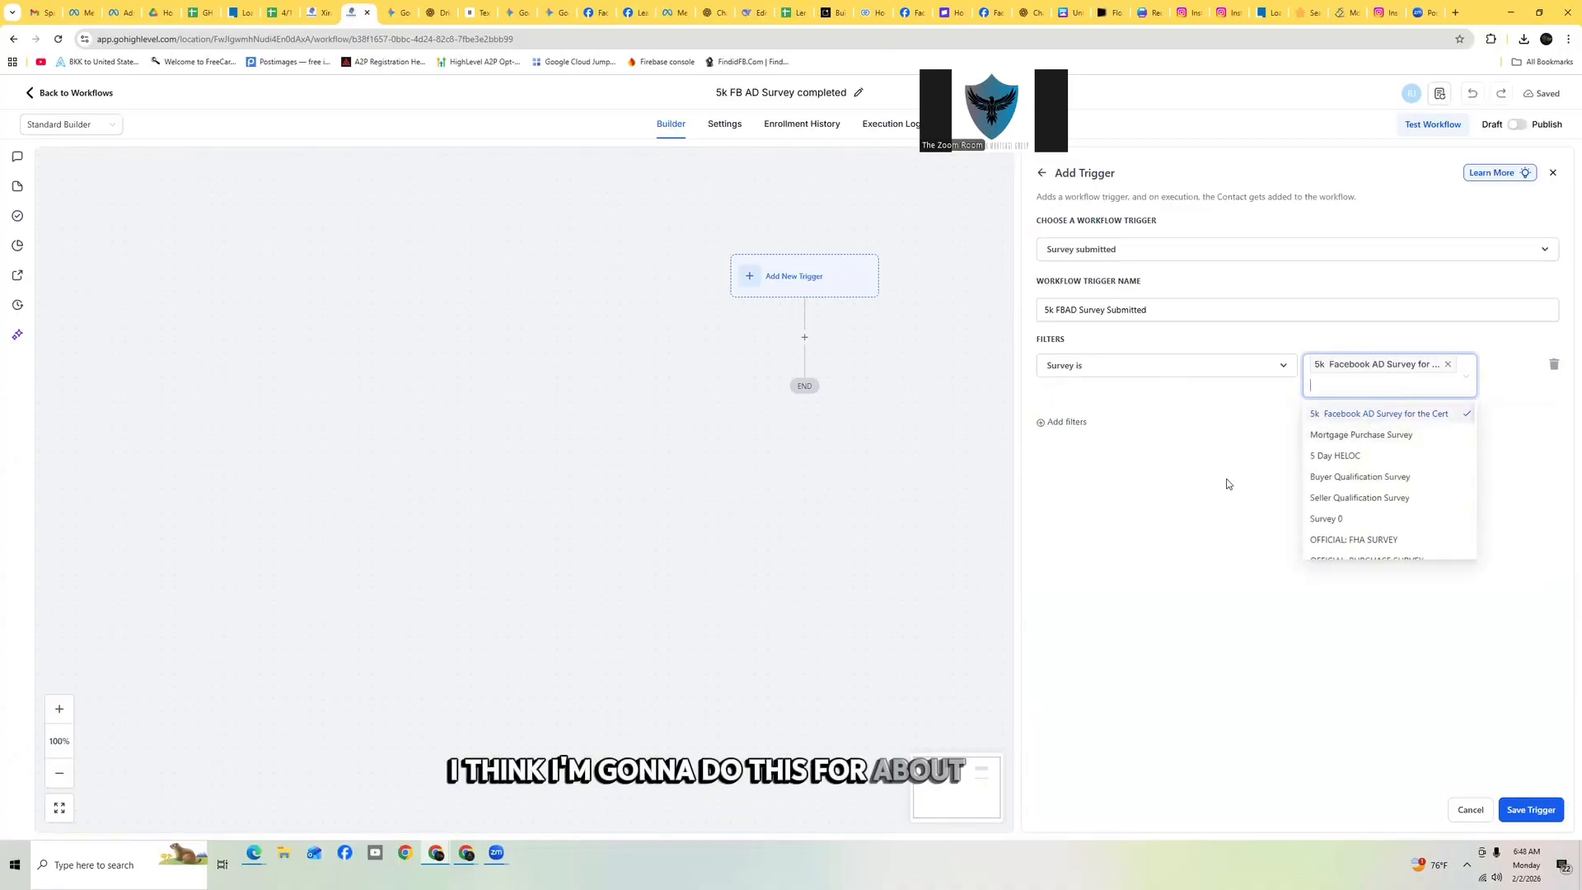
left_click(1267, 467)
left_click(1538, 811)
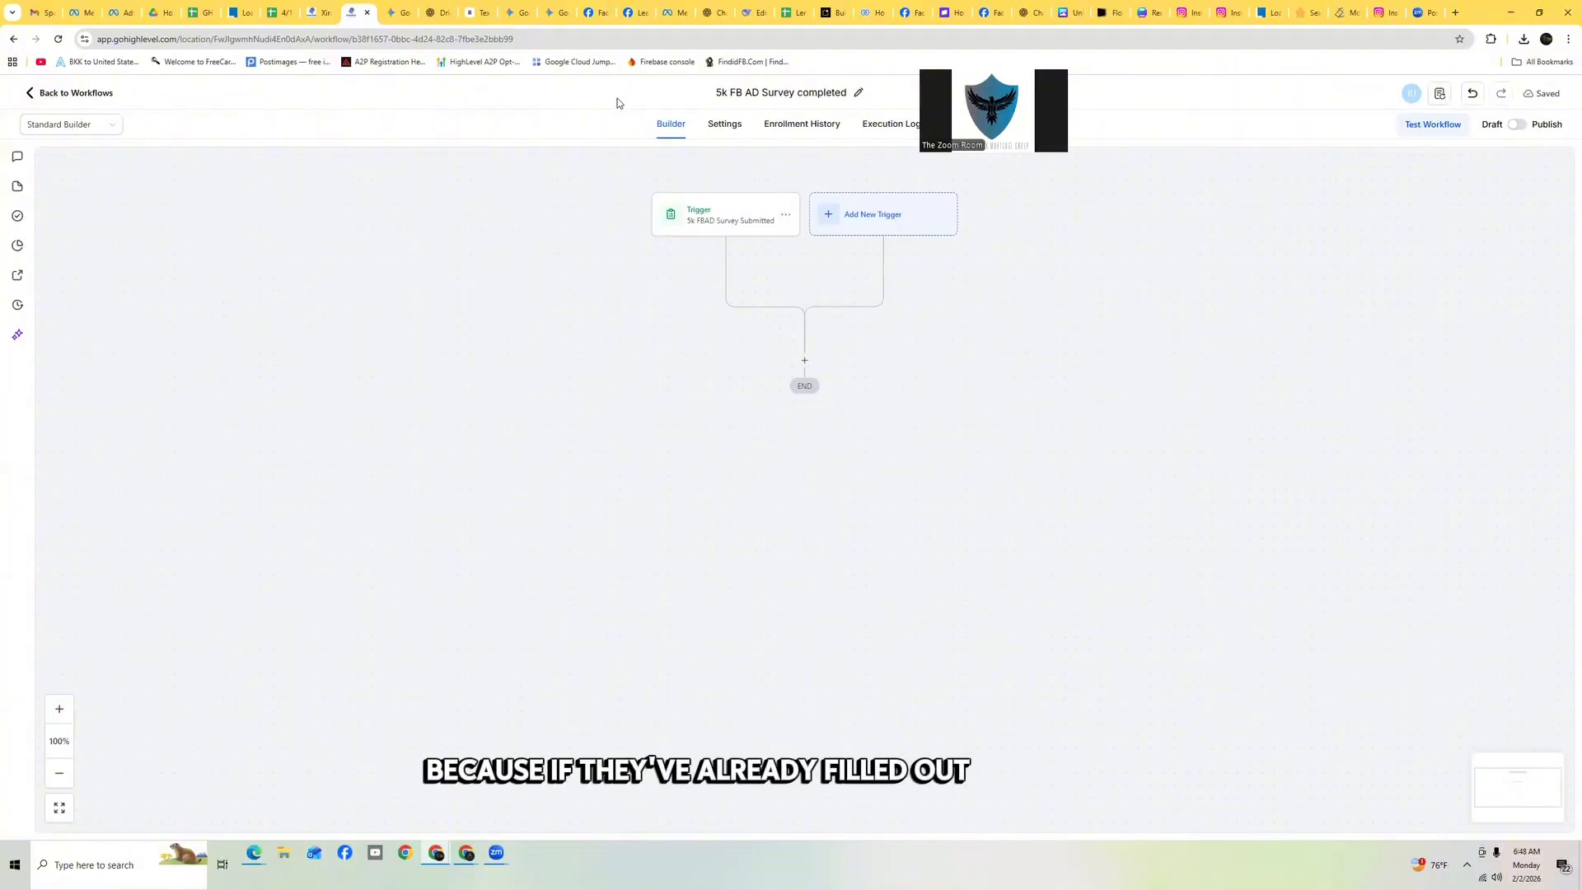
Add a Remove From Workflow action below the trigger
left_click(804, 363)
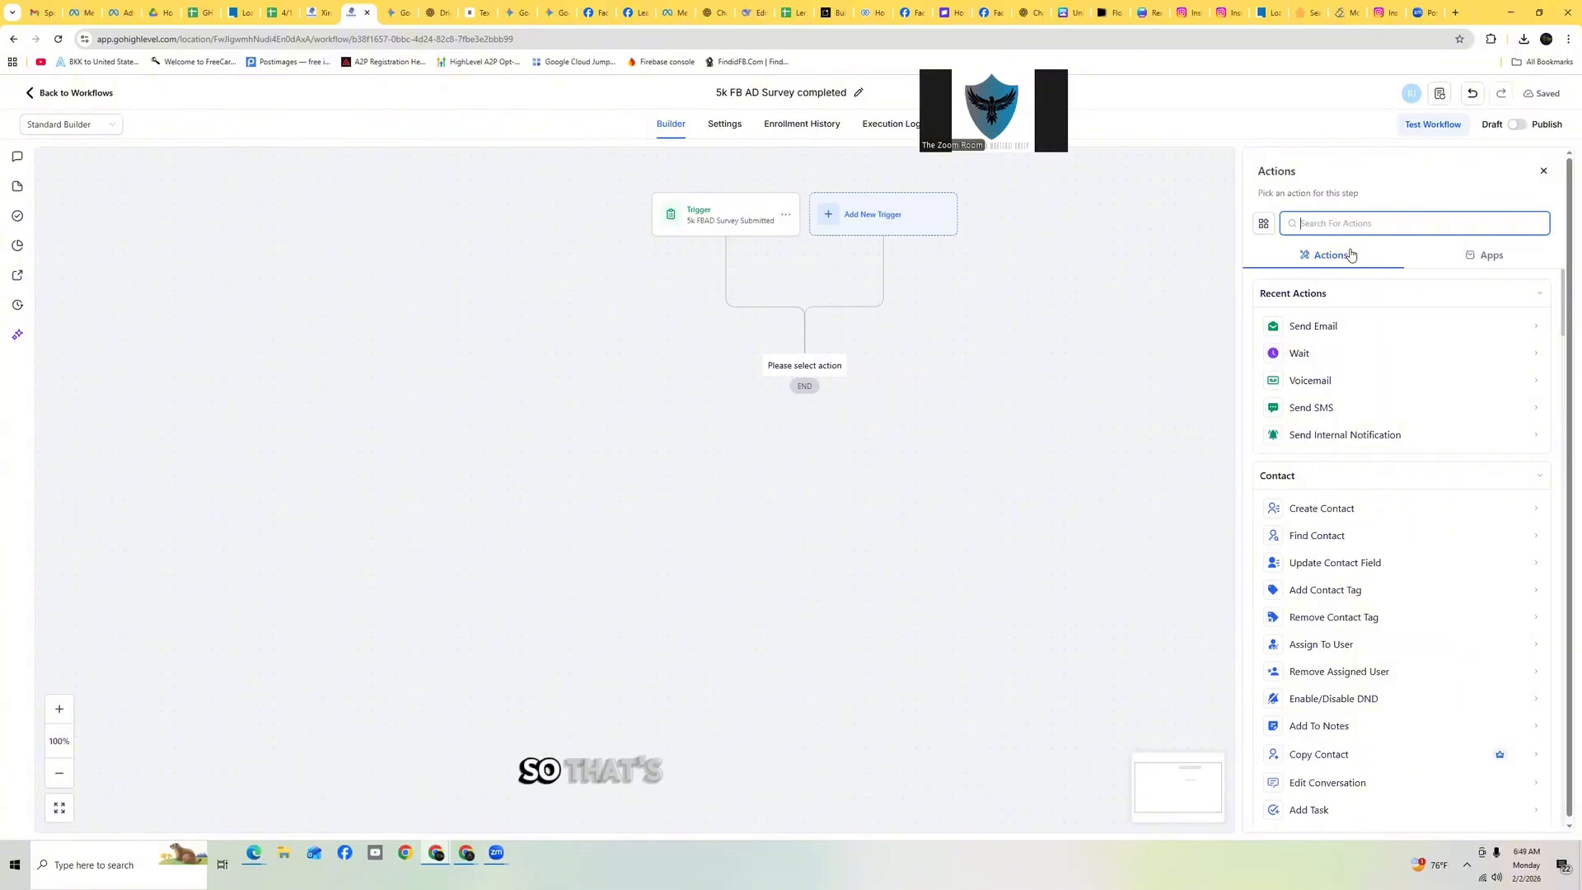
type("remo")
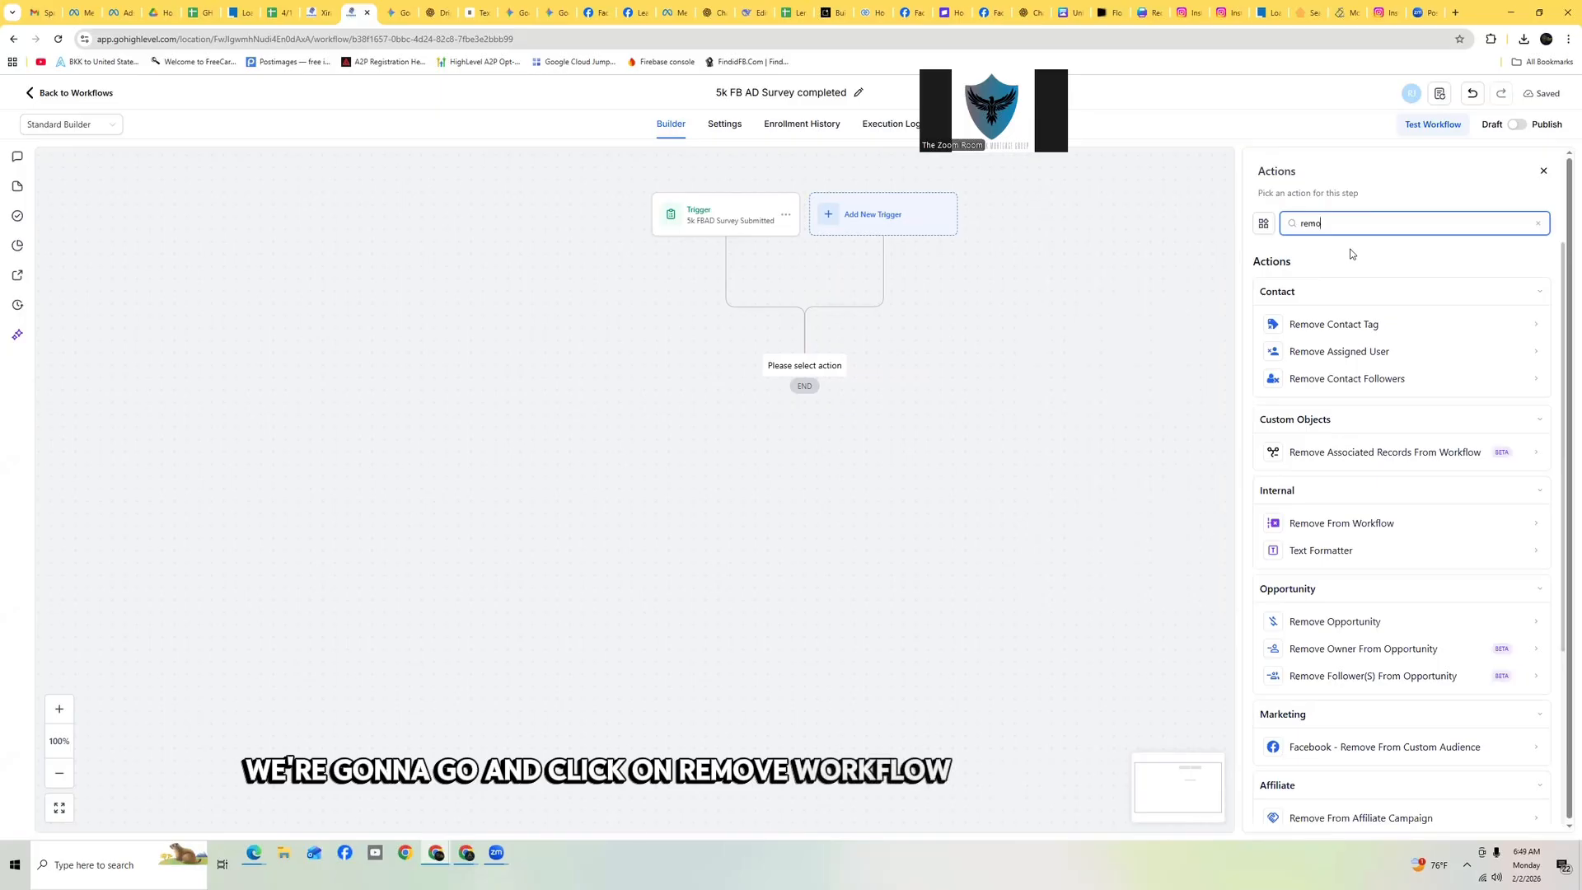
left_click(1377, 524)
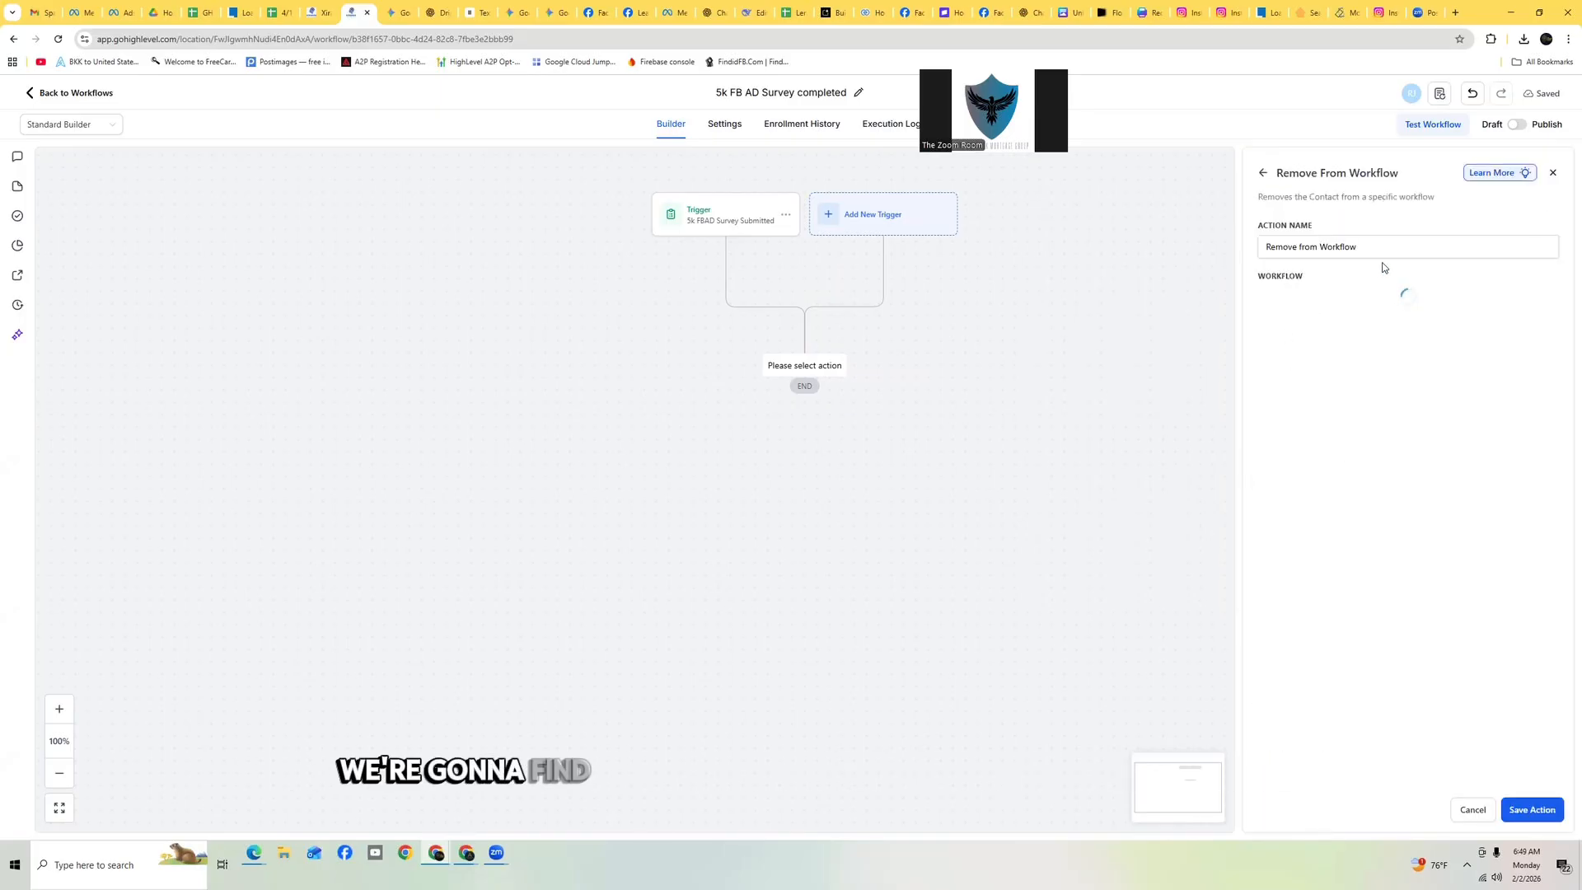
Set the action to remove contacts from another workflow, '5k closing cost credit Facebook lead form', and save it
left_click(1321, 304)
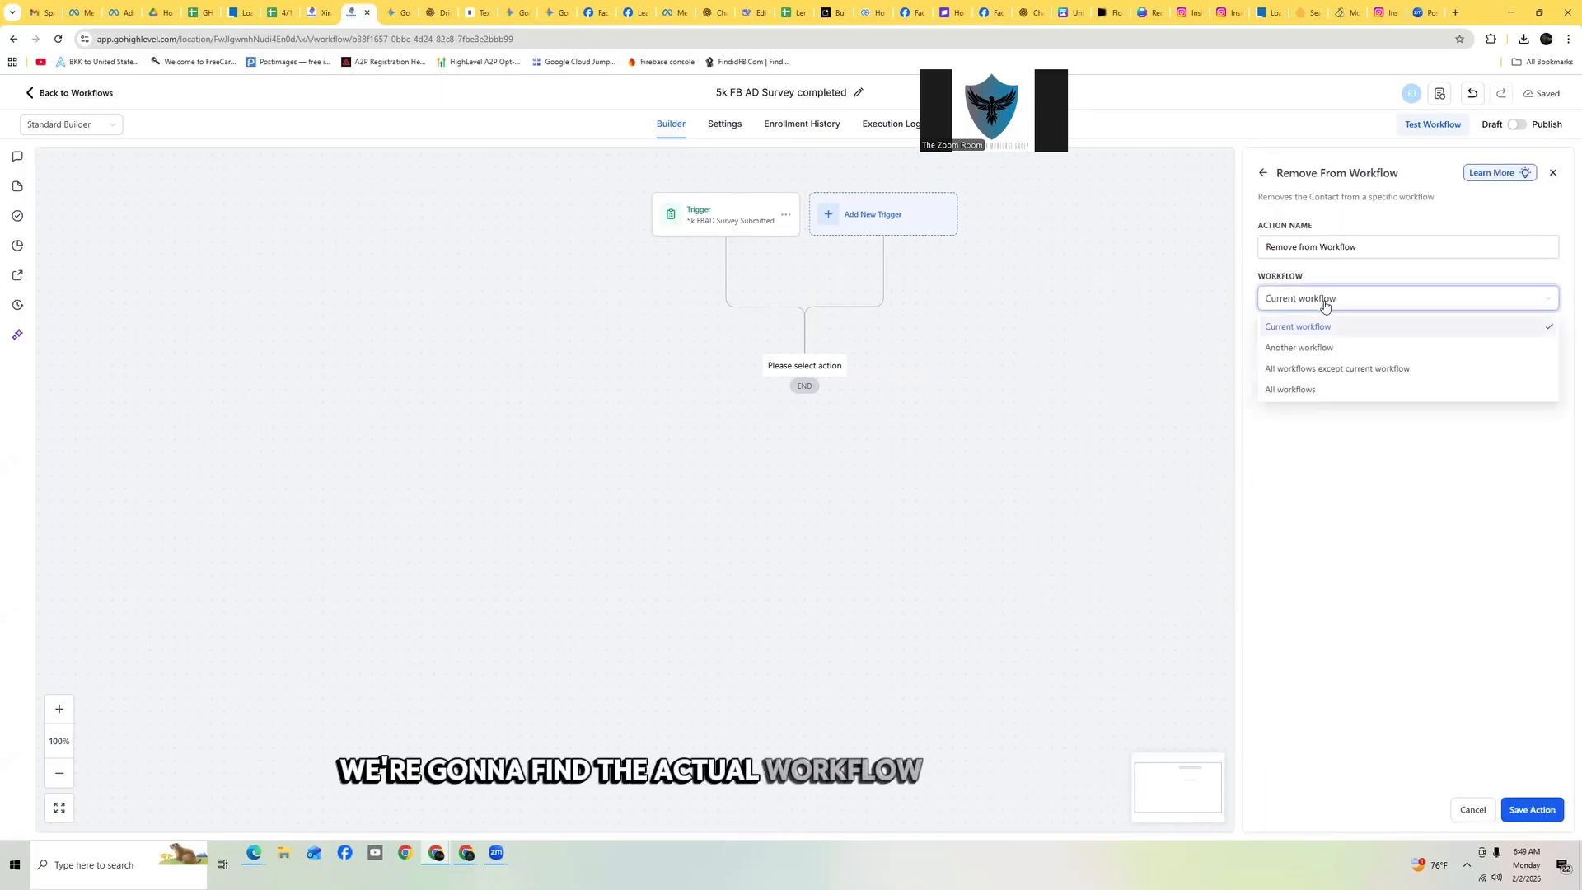
left_click(1344, 348)
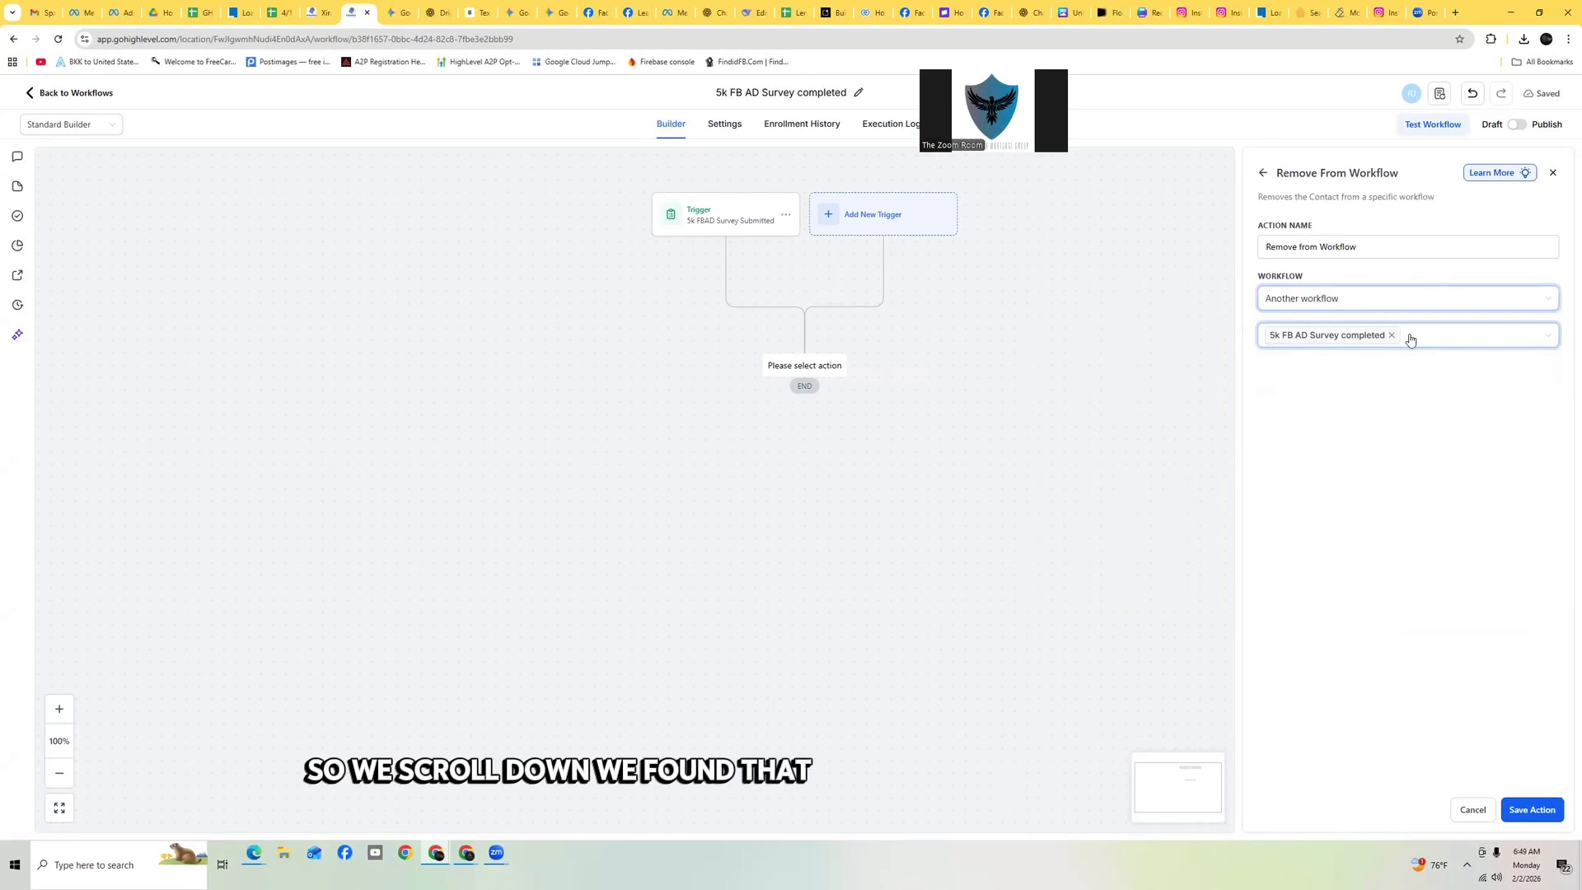
left_click(1393, 336)
left_click(1415, 345)
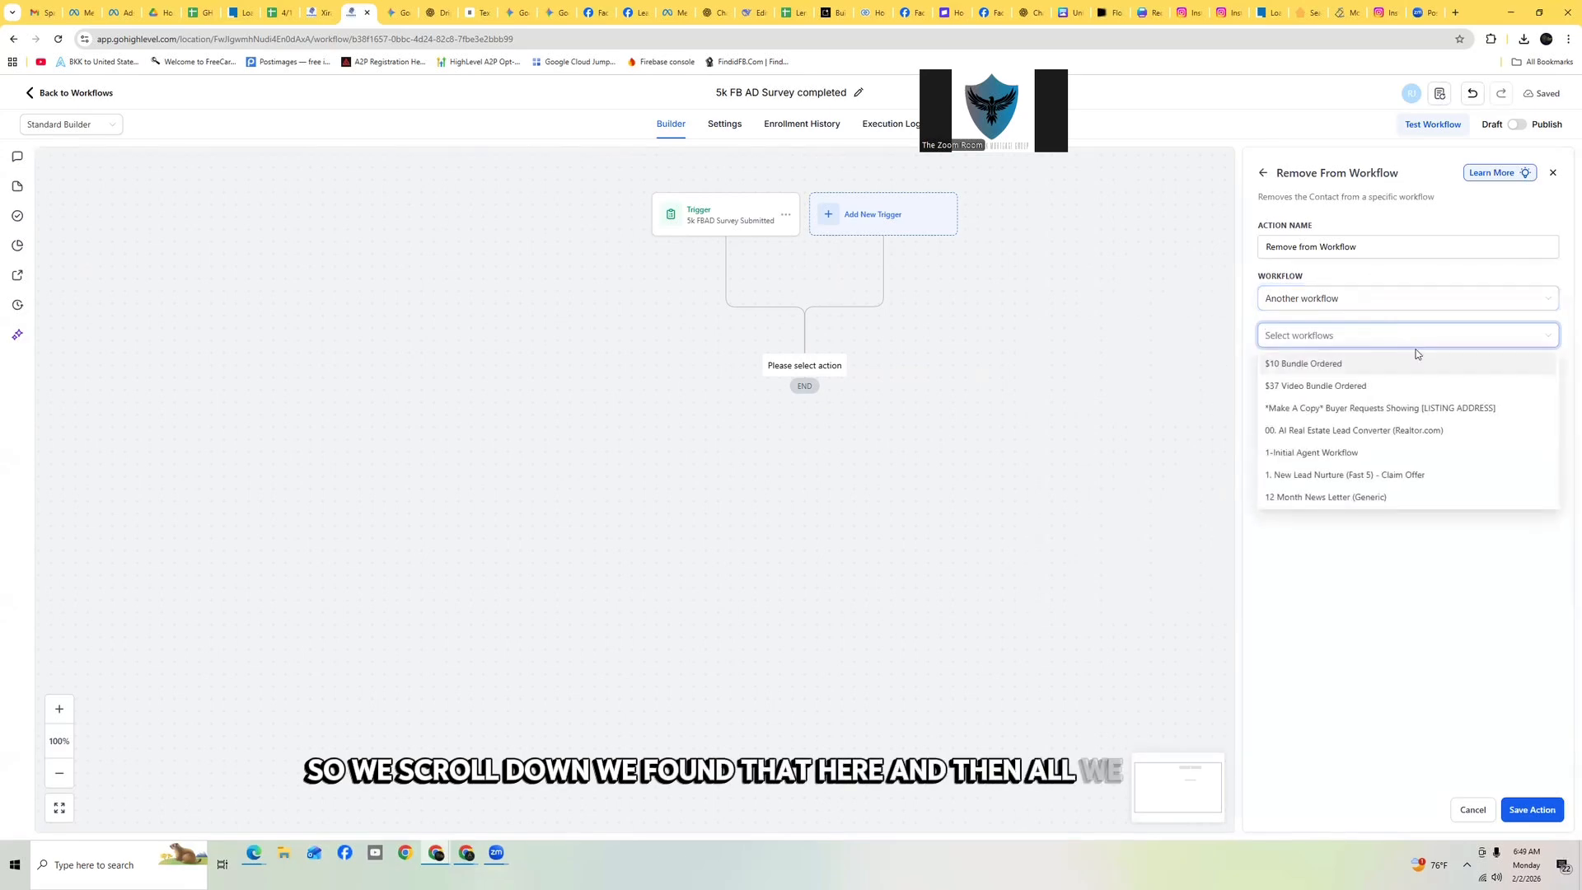
scroll(1411, 428, "down", 5)
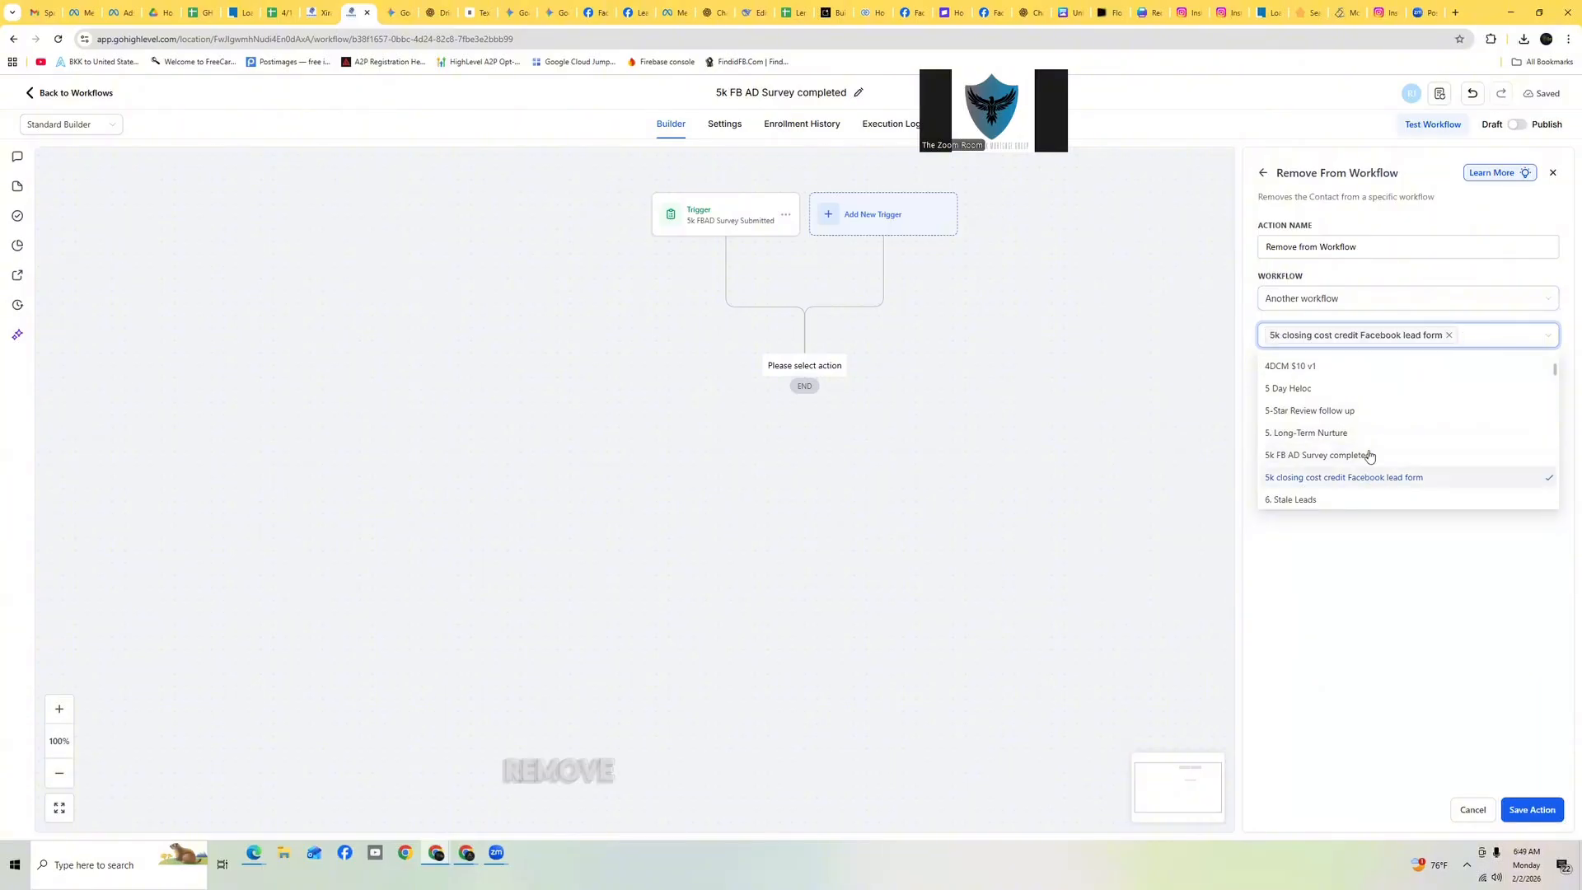
left_click(1406, 576)
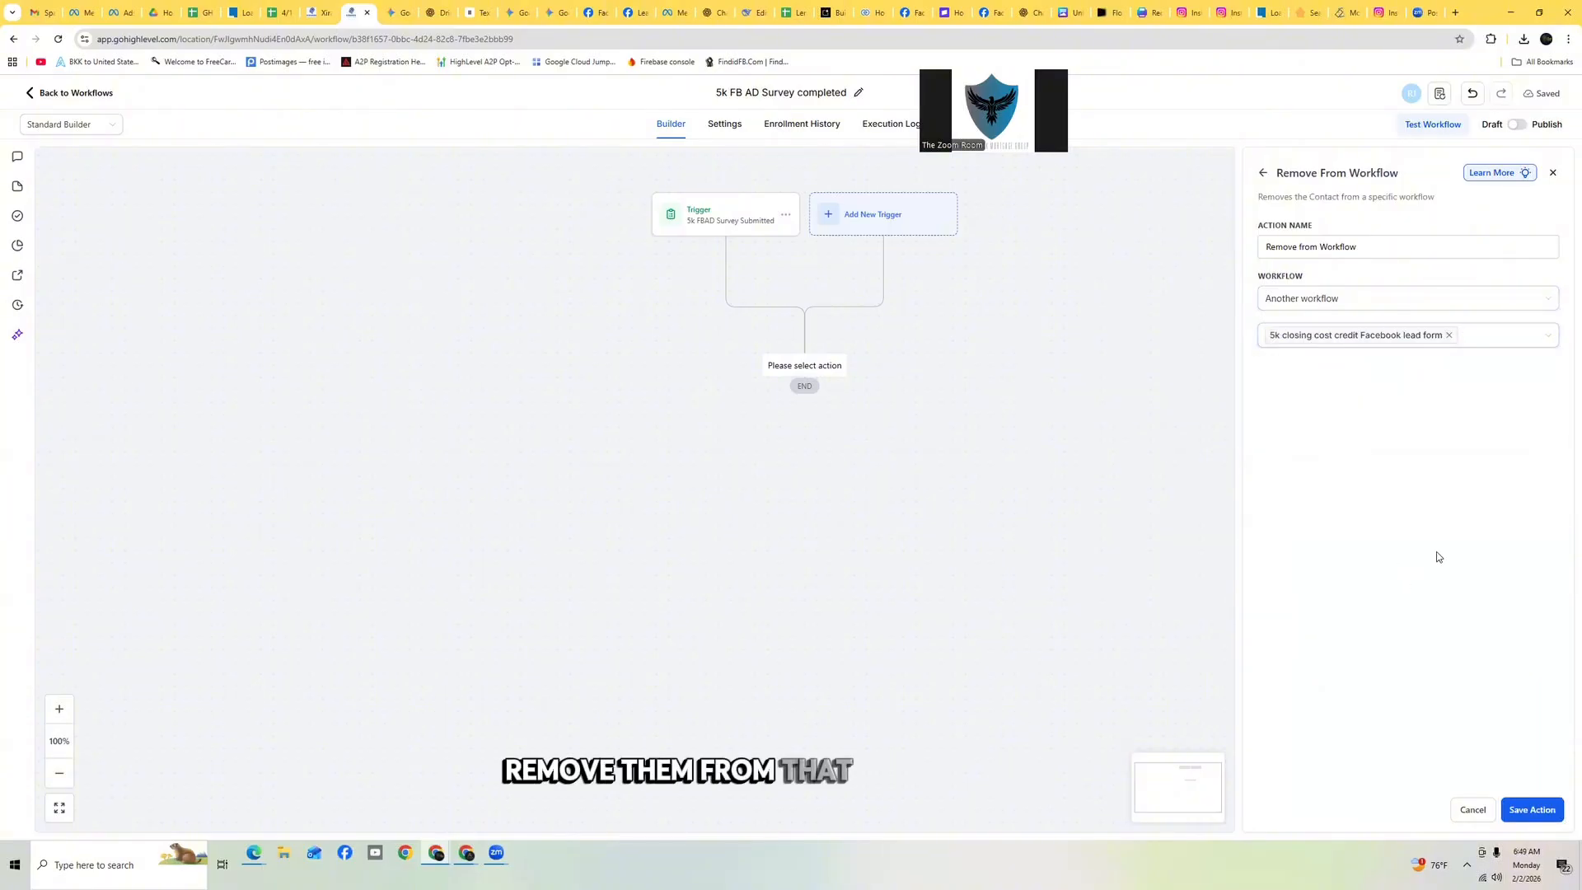
left_click(1533, 810)
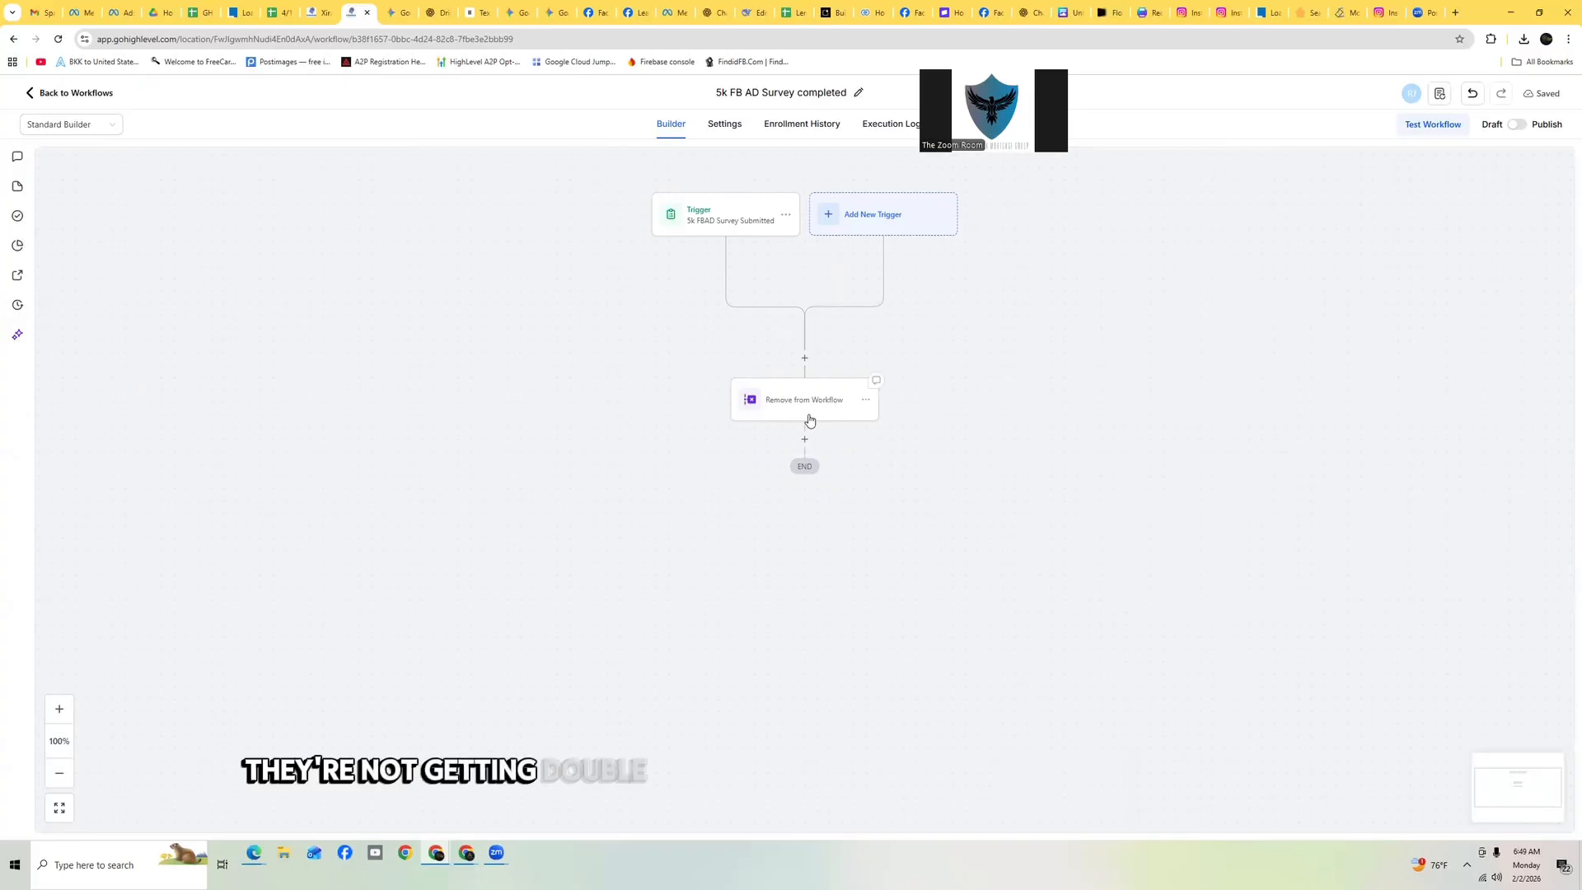
Rename the Remove From Workflow action to 'Remove from Workflow 5k closing cost credit facebook lead form' and save the action
left_click(802, 412)
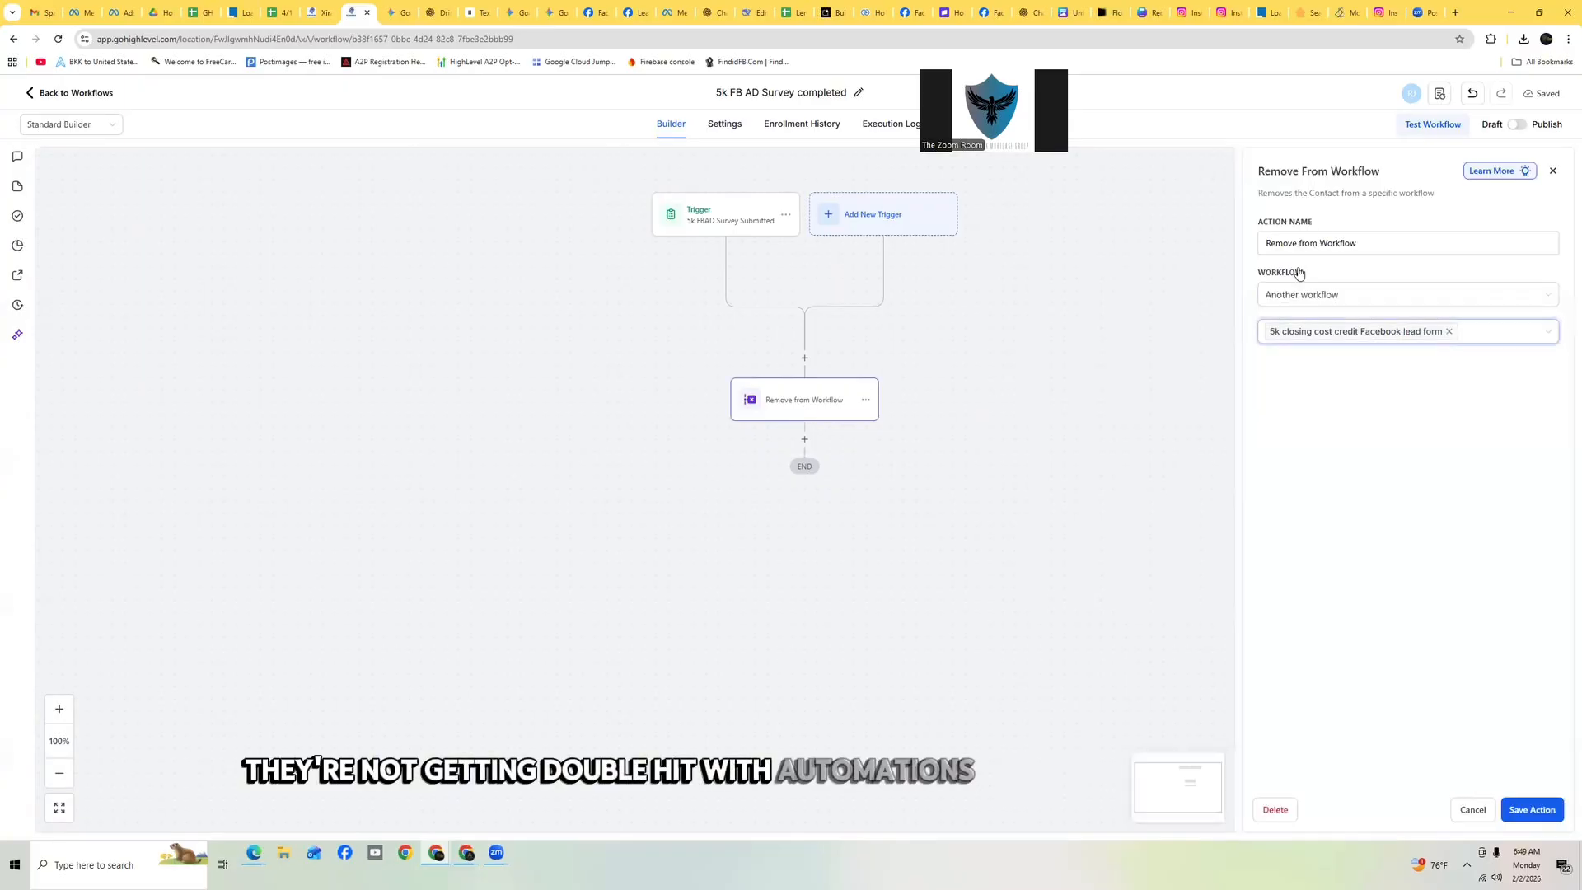
triple_click(1378, 244)
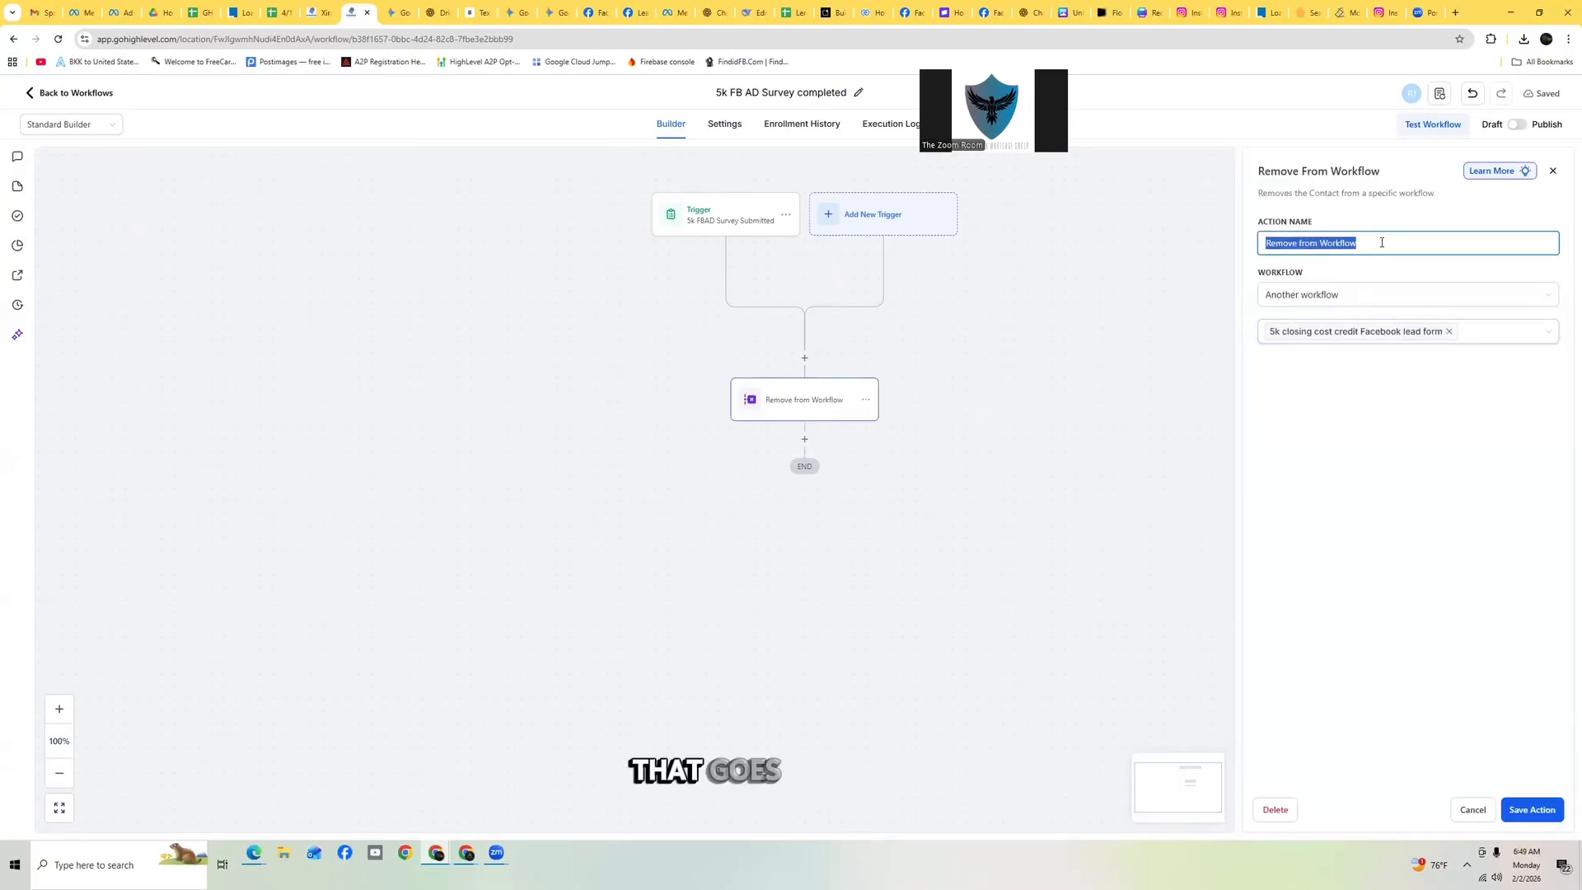
left_click(1382, 242)
type("5k")
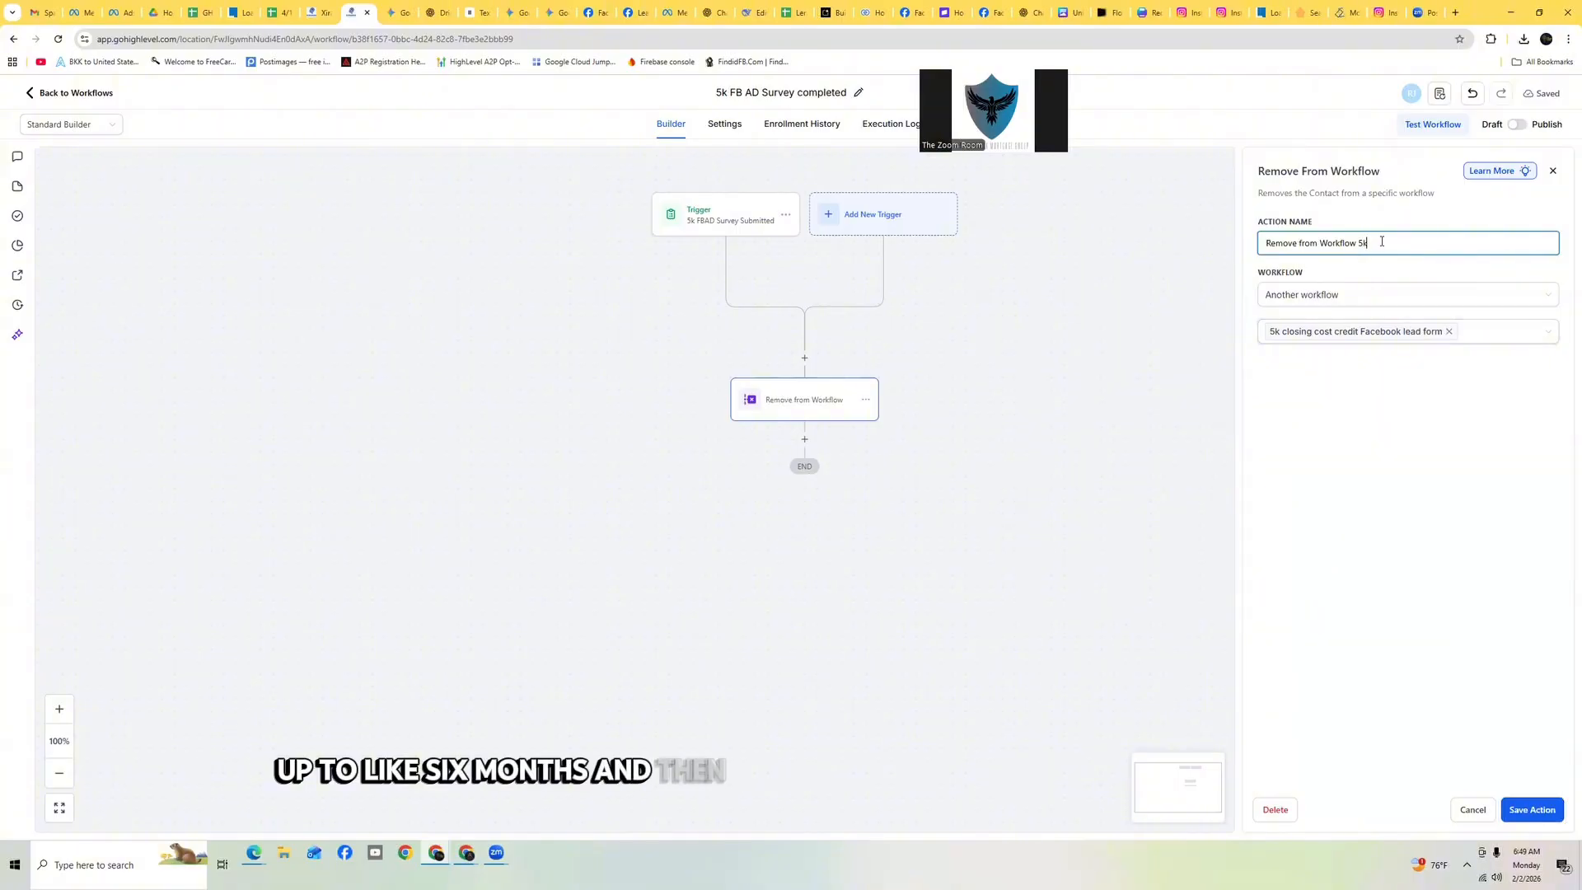
type(" clo")
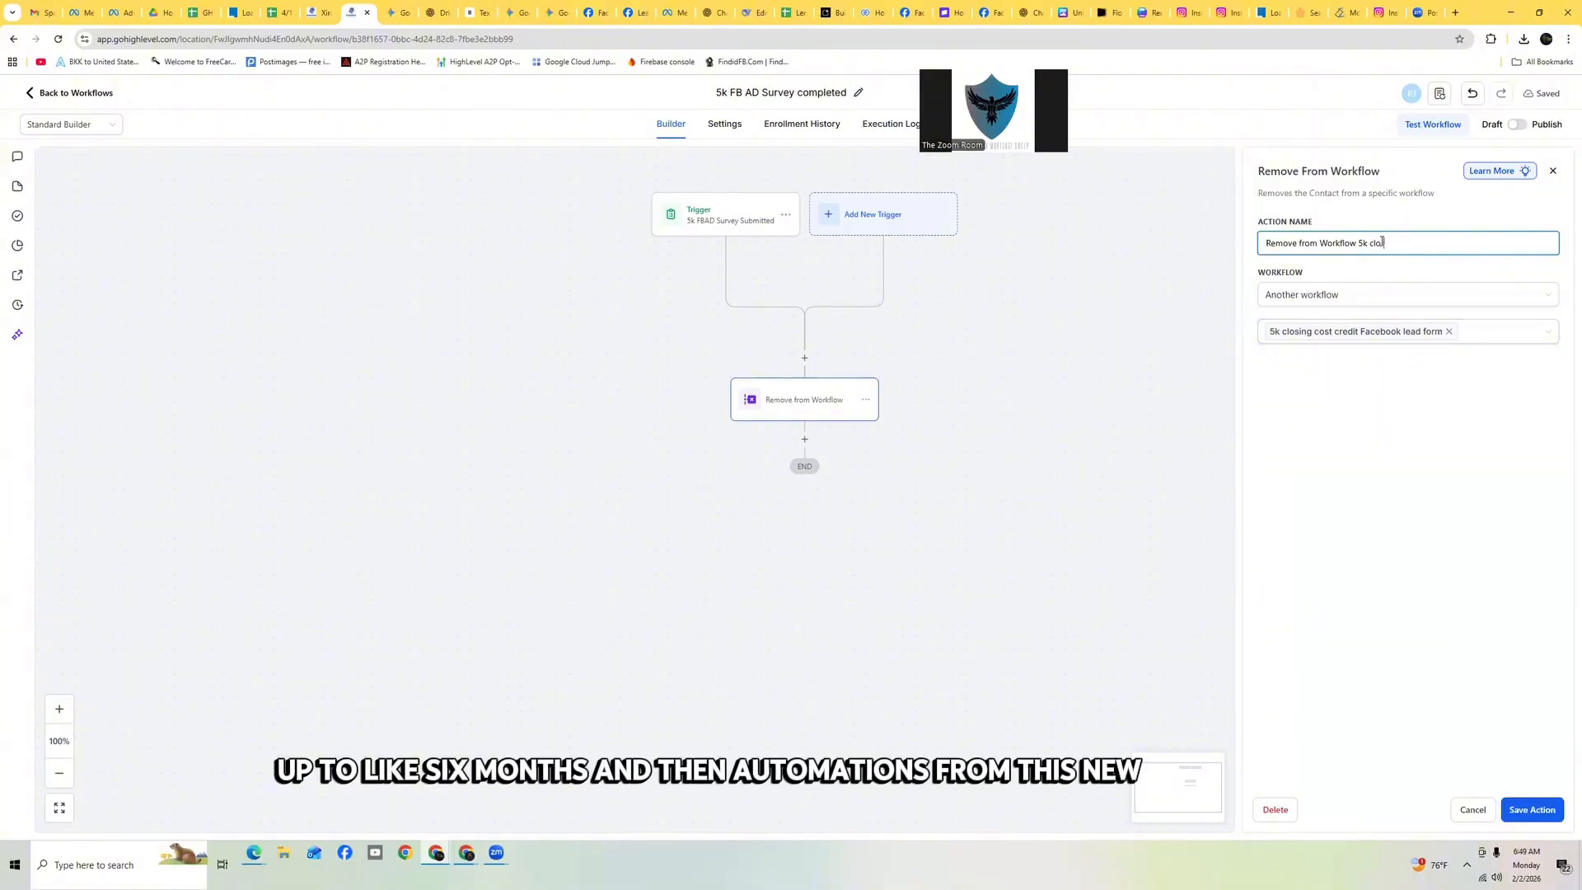
type("sing")
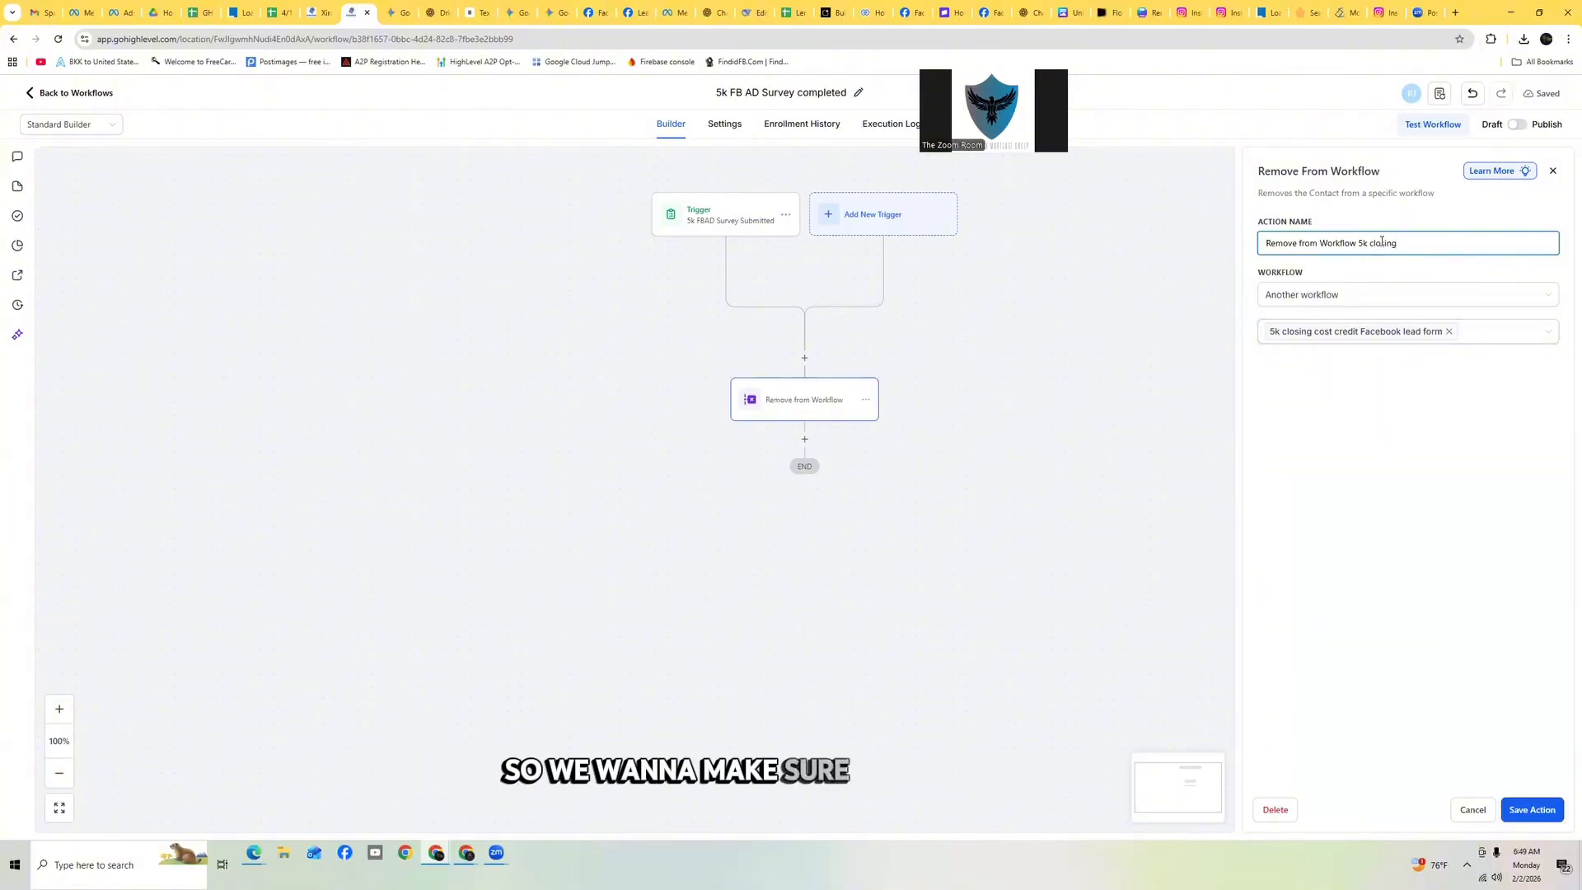
type(" cost cre")
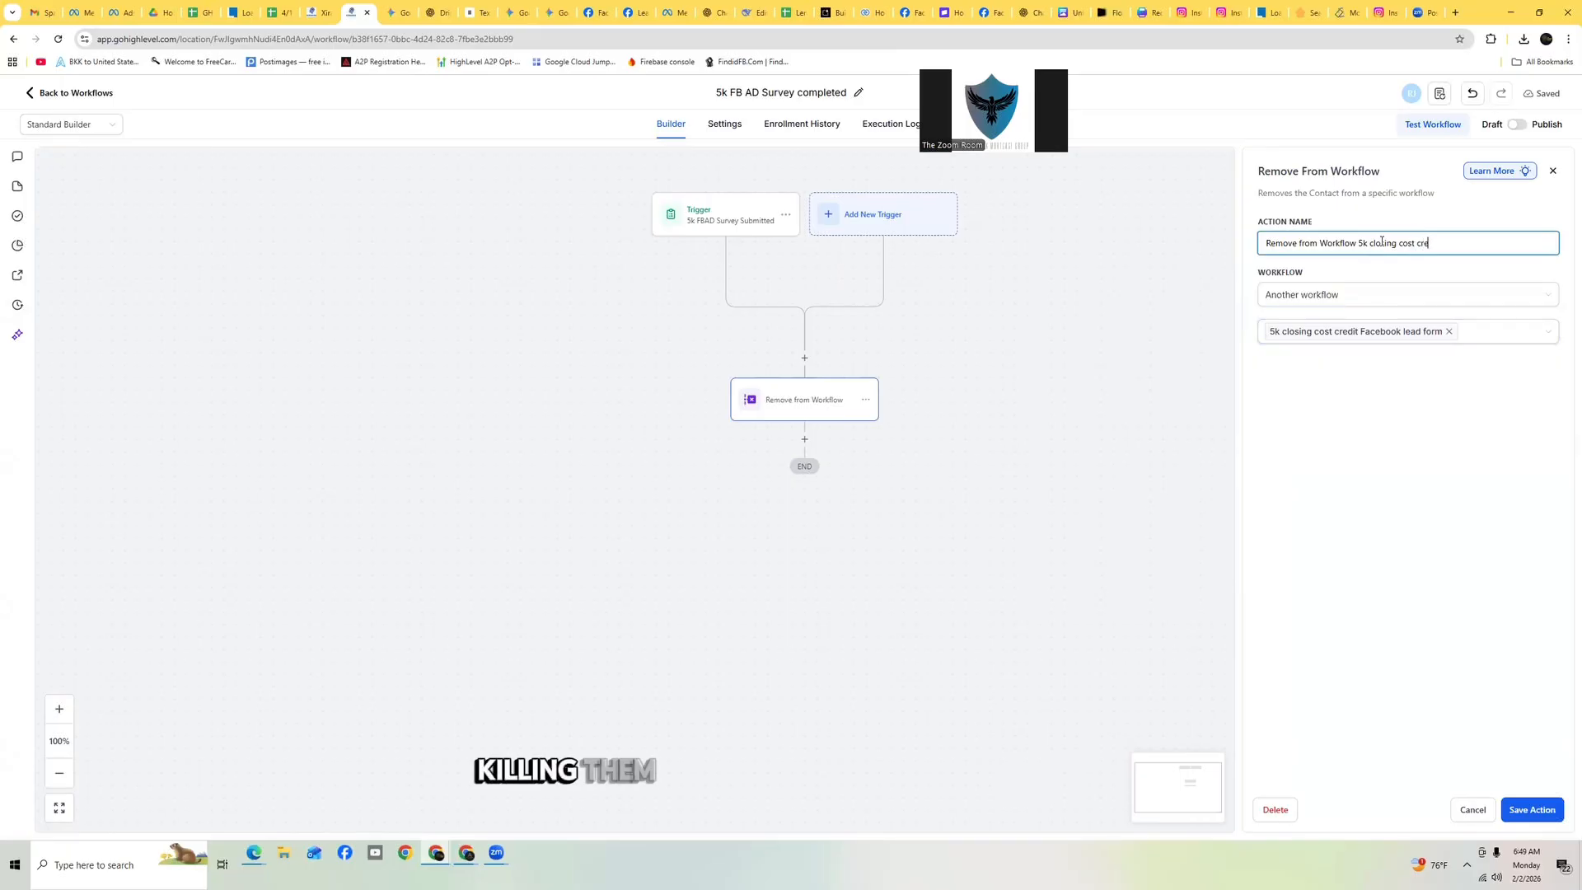
type("dit f")
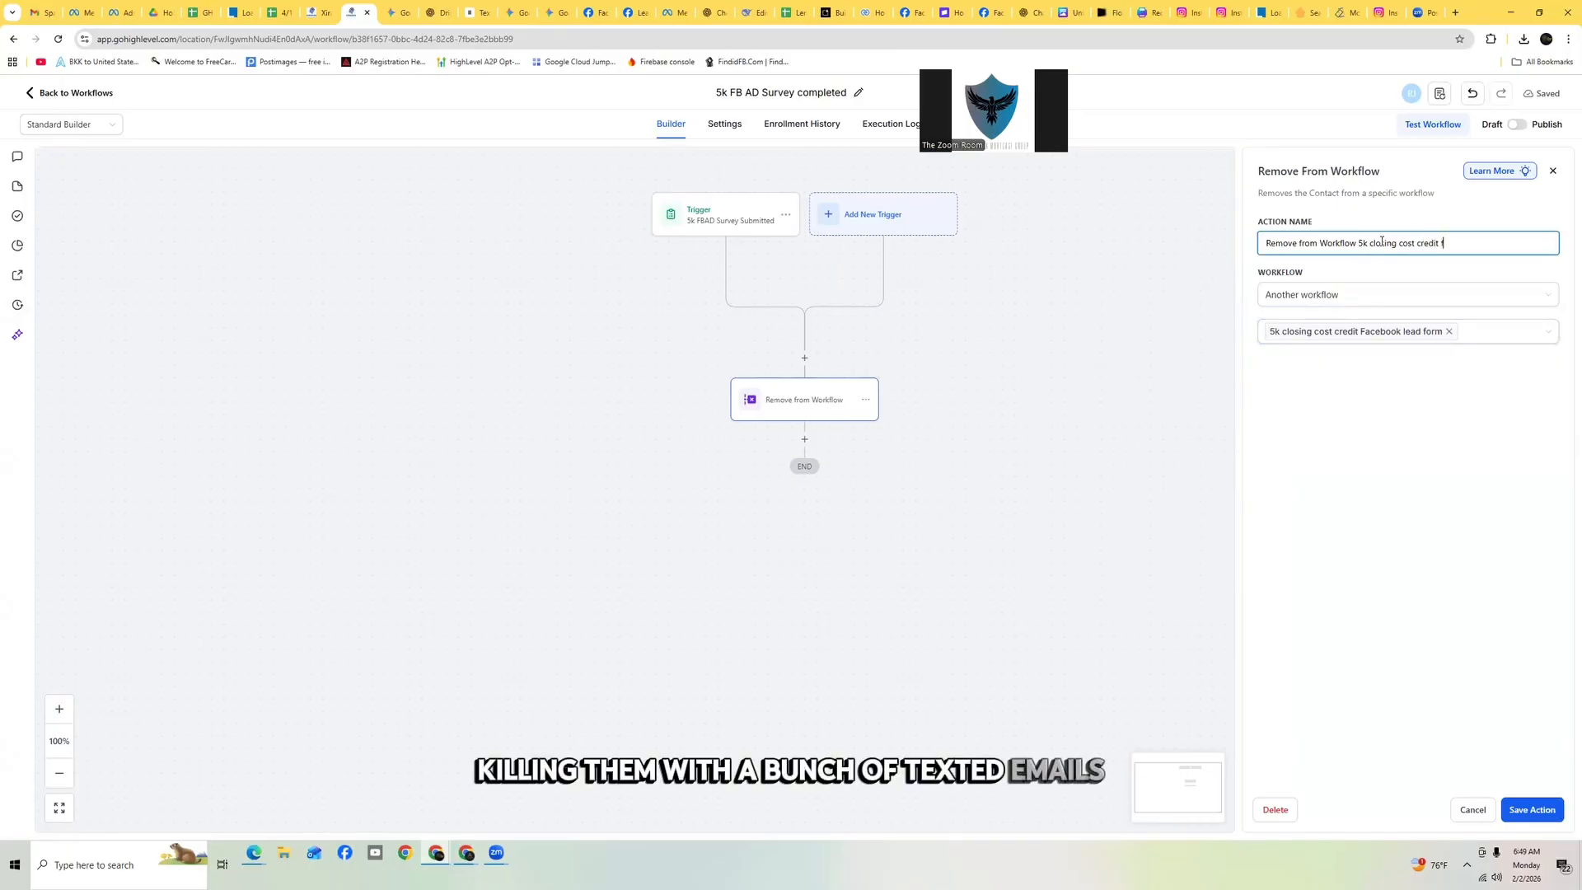
type("acebook lea")
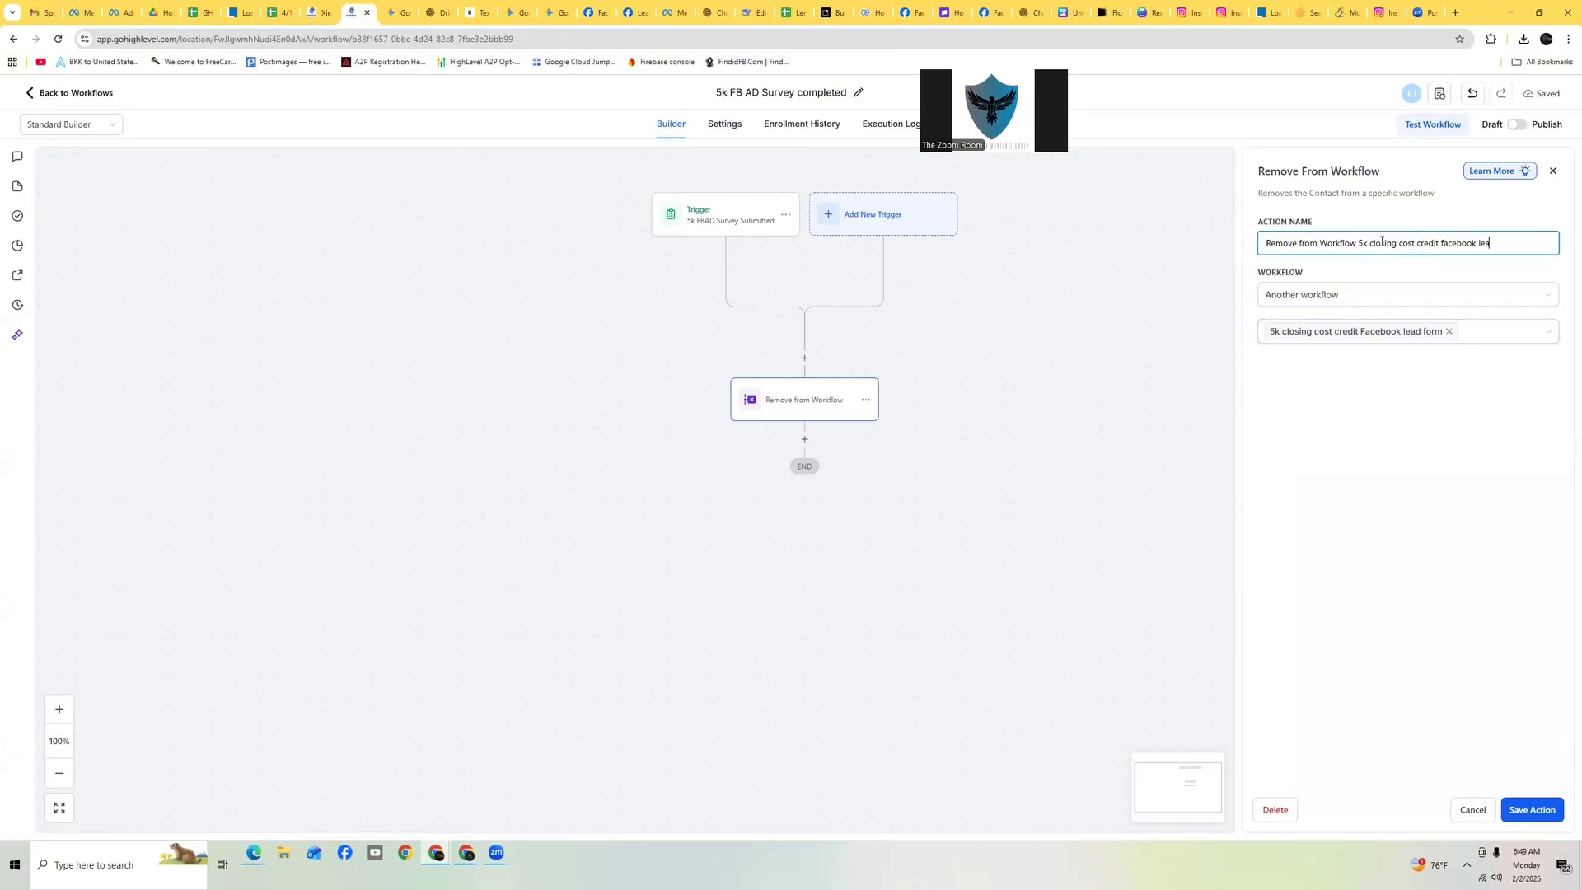
type("d form")
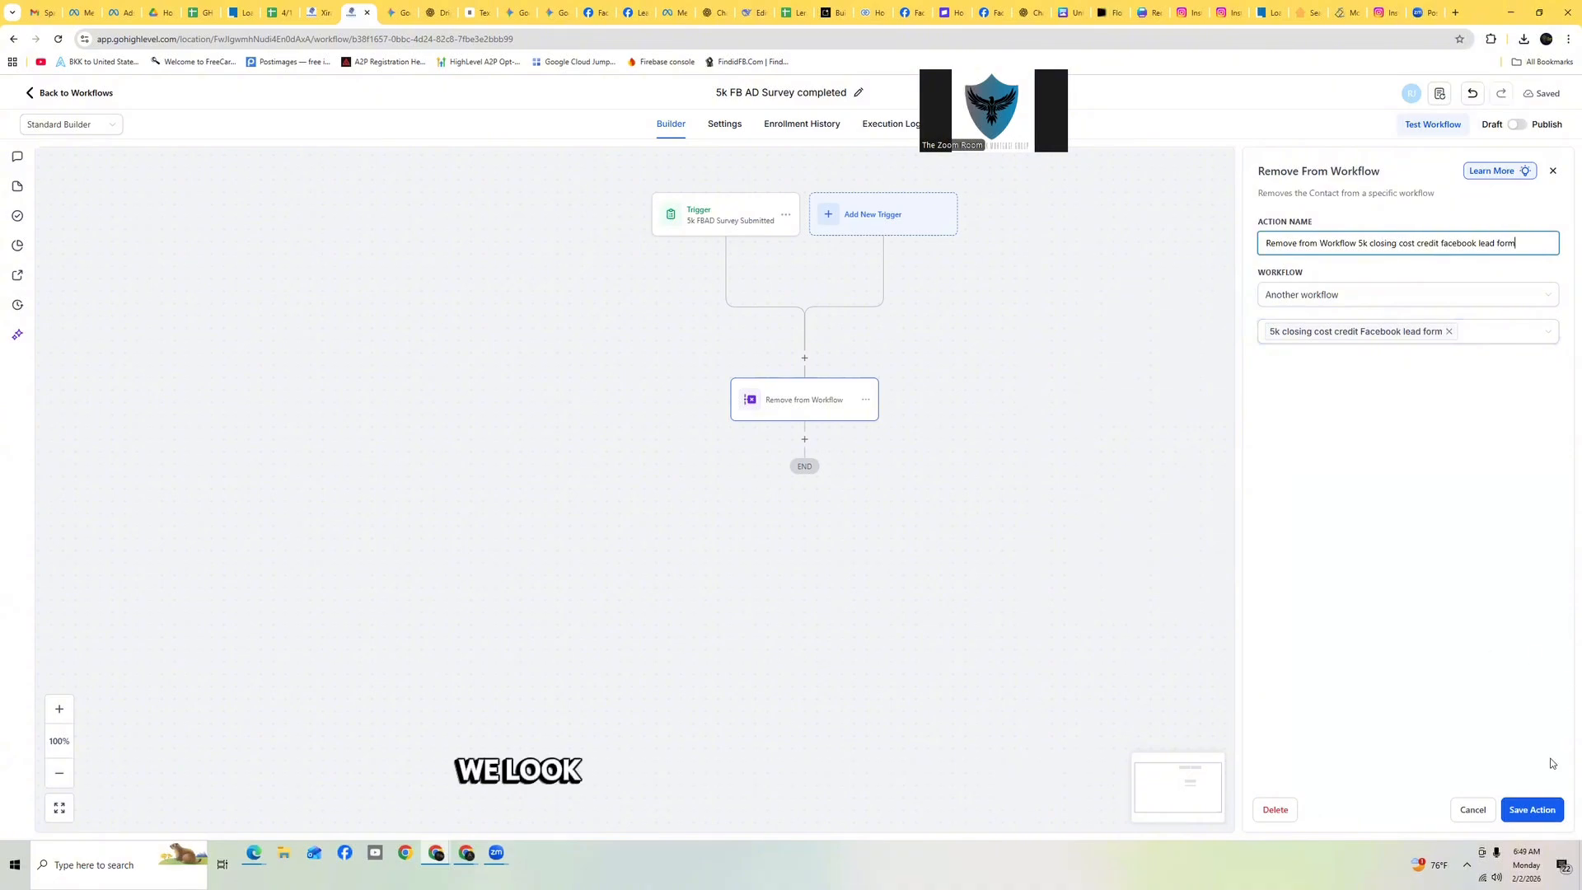
left_click(1536, 810)
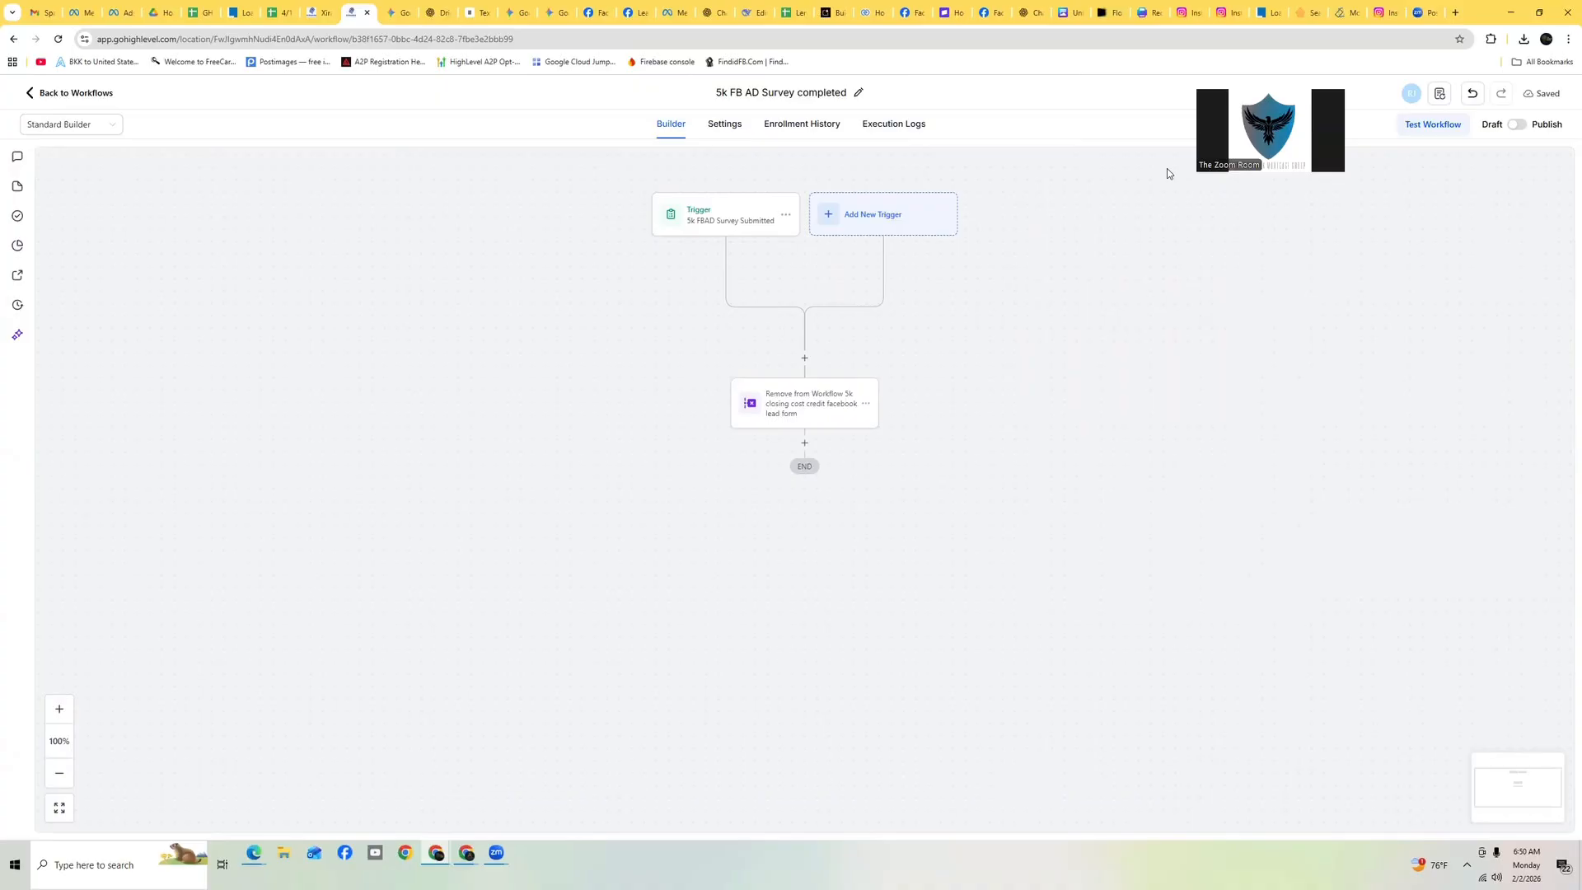
Switch to Gemini and review the Closing Cost Certificate Drip Campaign messages and wait steps
left_click(392, 16)
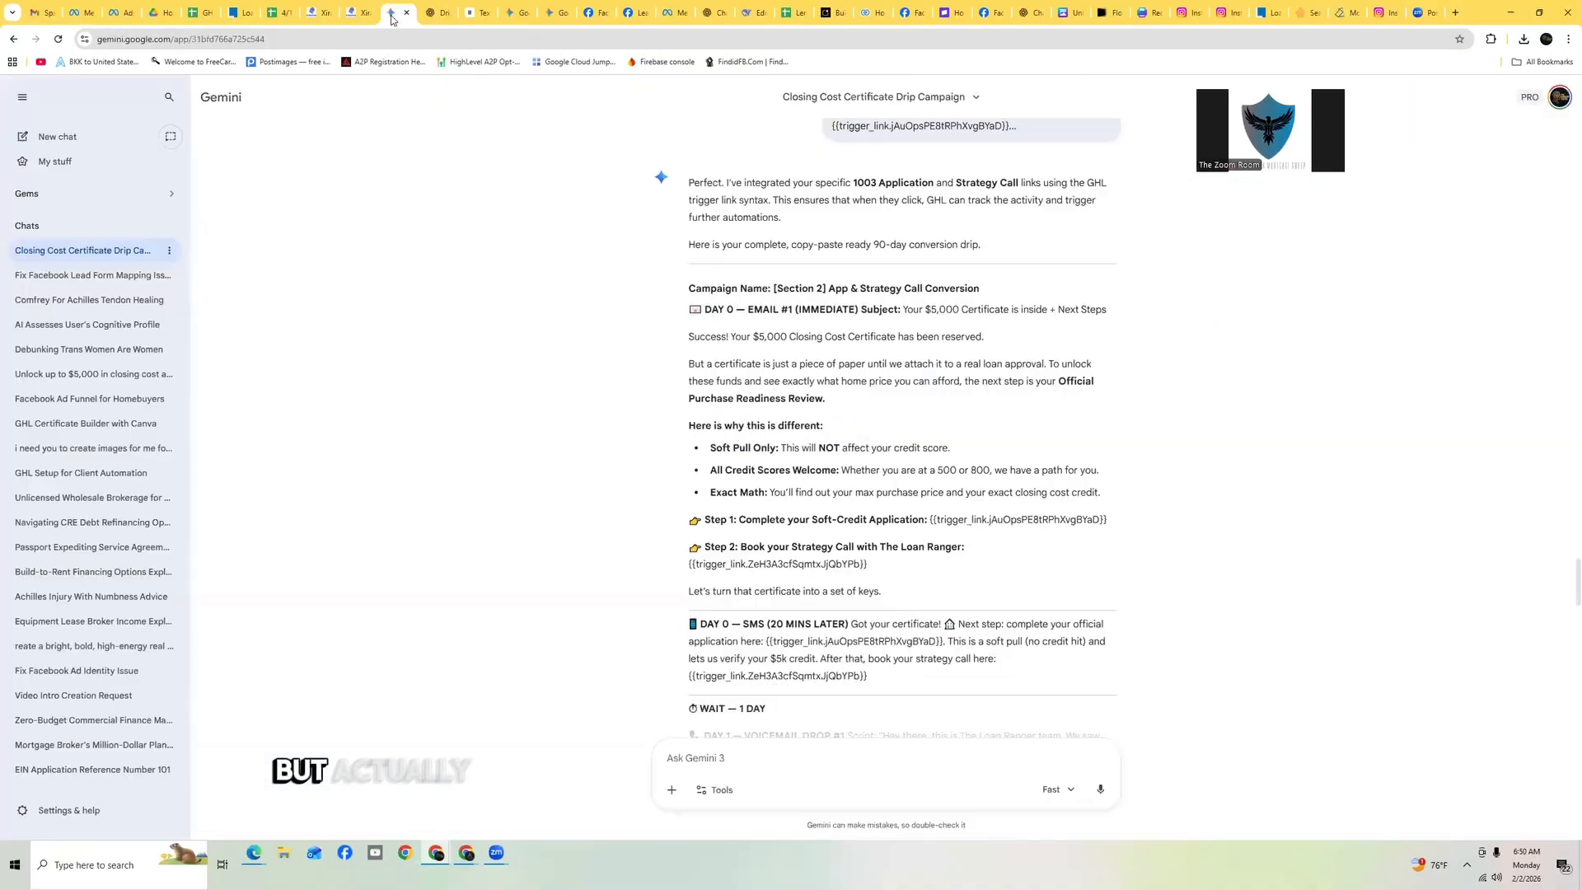
scroll(871, 383, "down", 15)
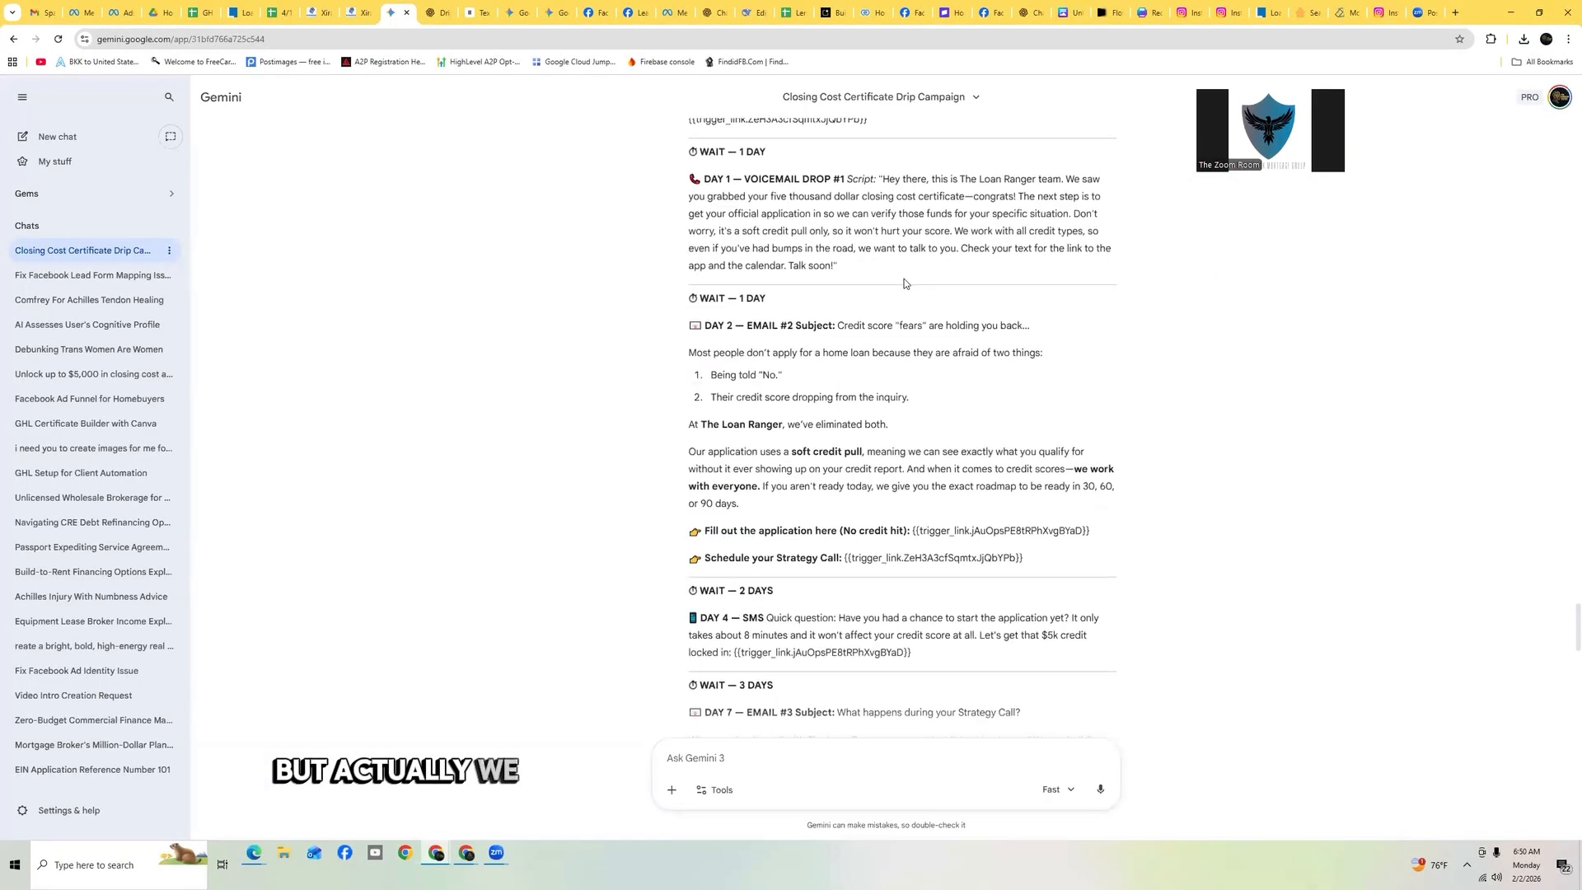
scroll(907, 285, "down", 1)
scroll(907, 286, "up", 12)
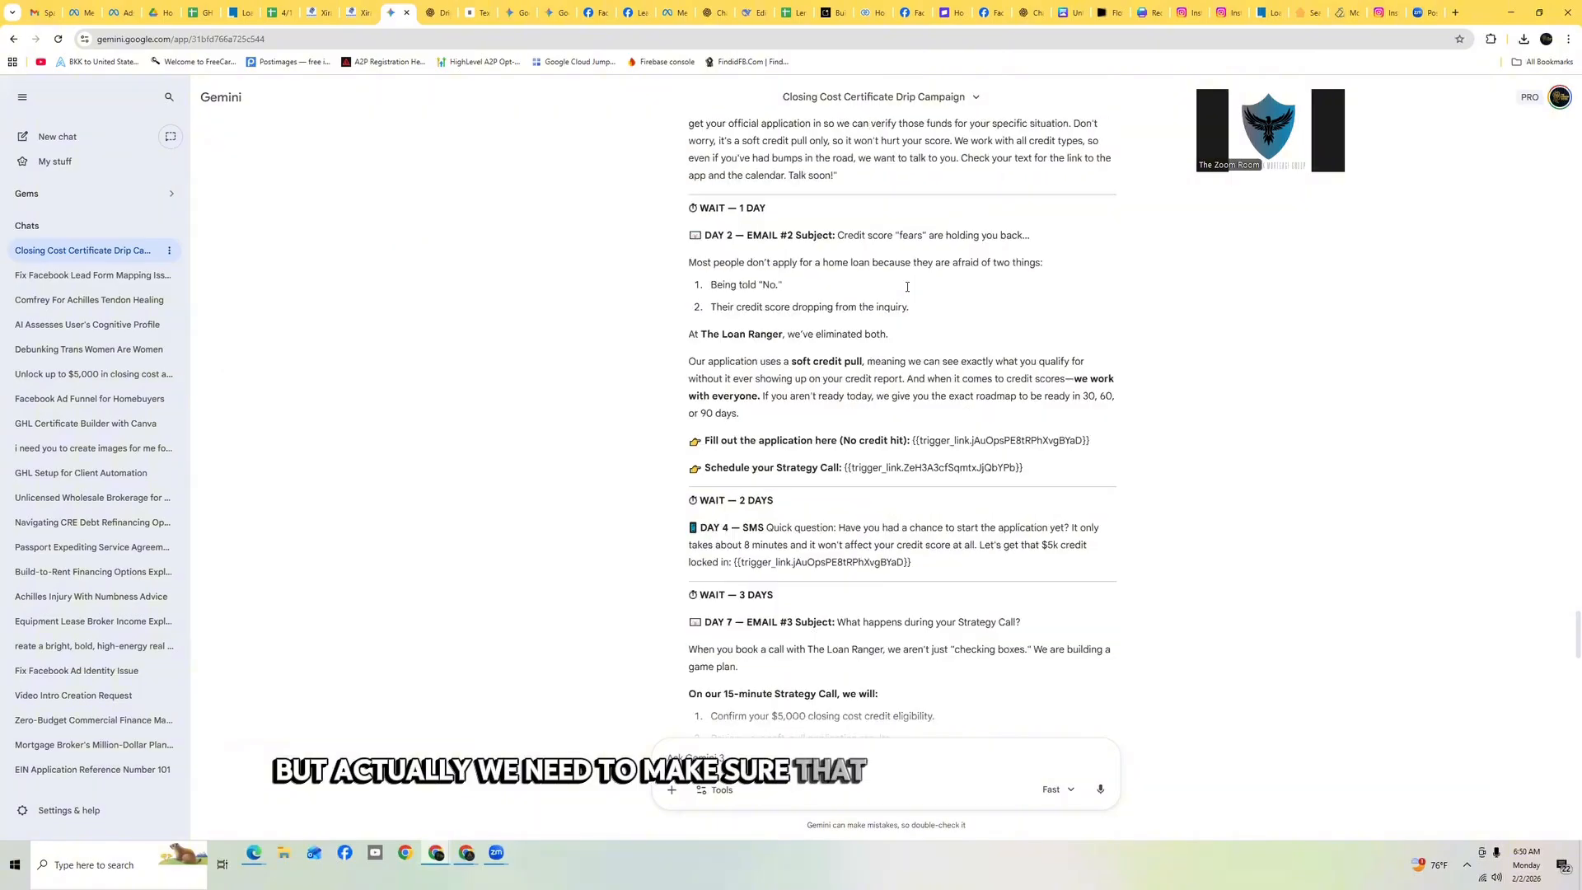
scroll(907, 287, "up", 6)
scroll(857, 227, "down", 2)
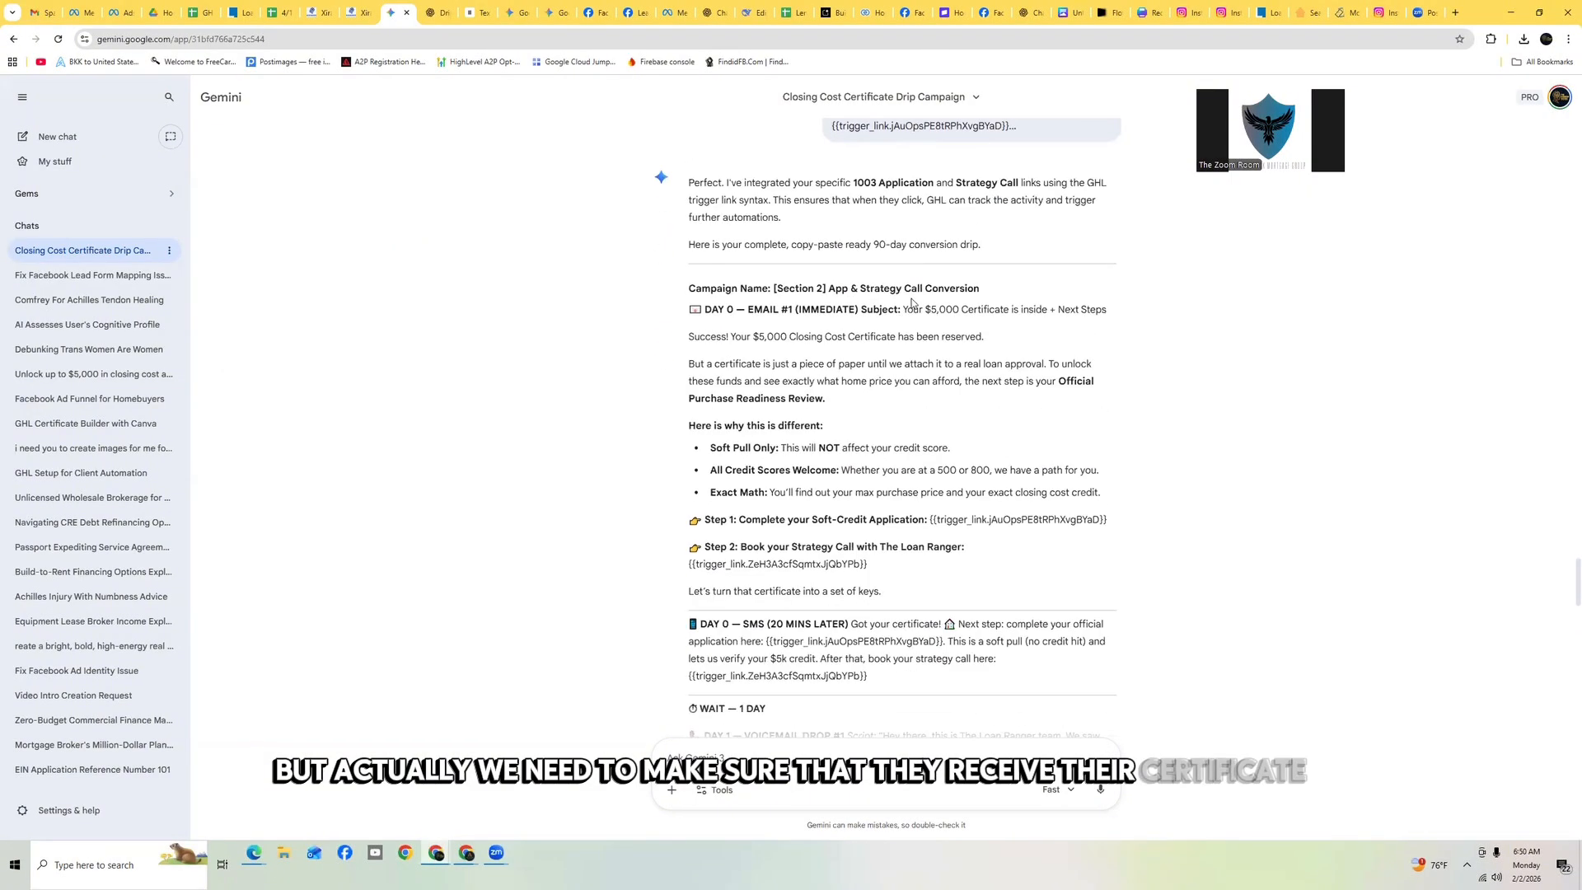
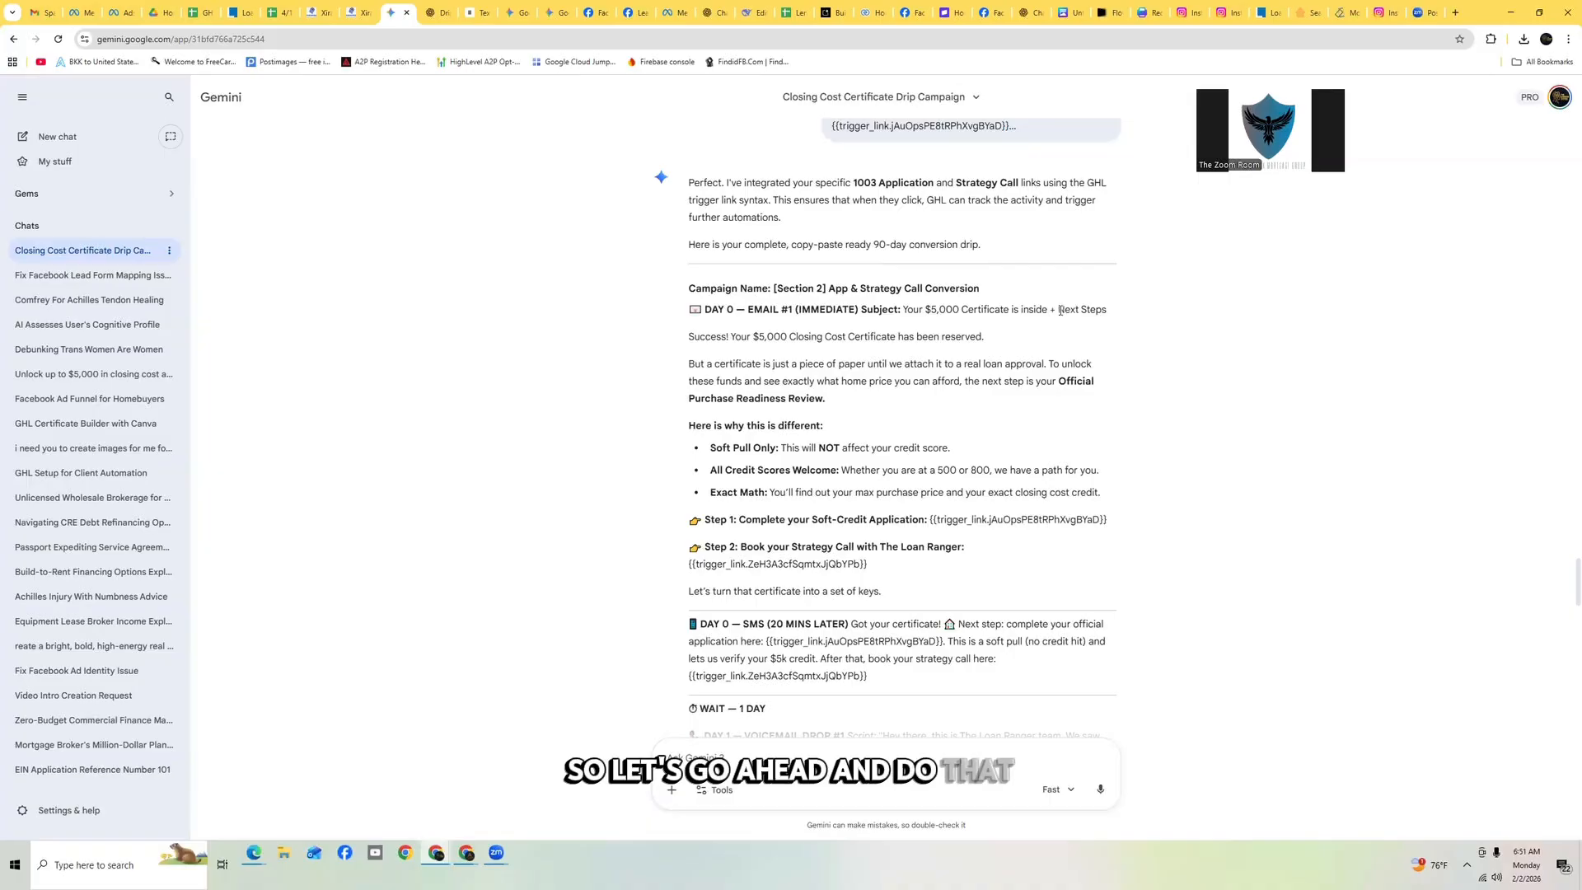
Review the drip campaign copy in Gemini and the closing cost certificate design in Canva
scroll(1016, 356, "down", 20)
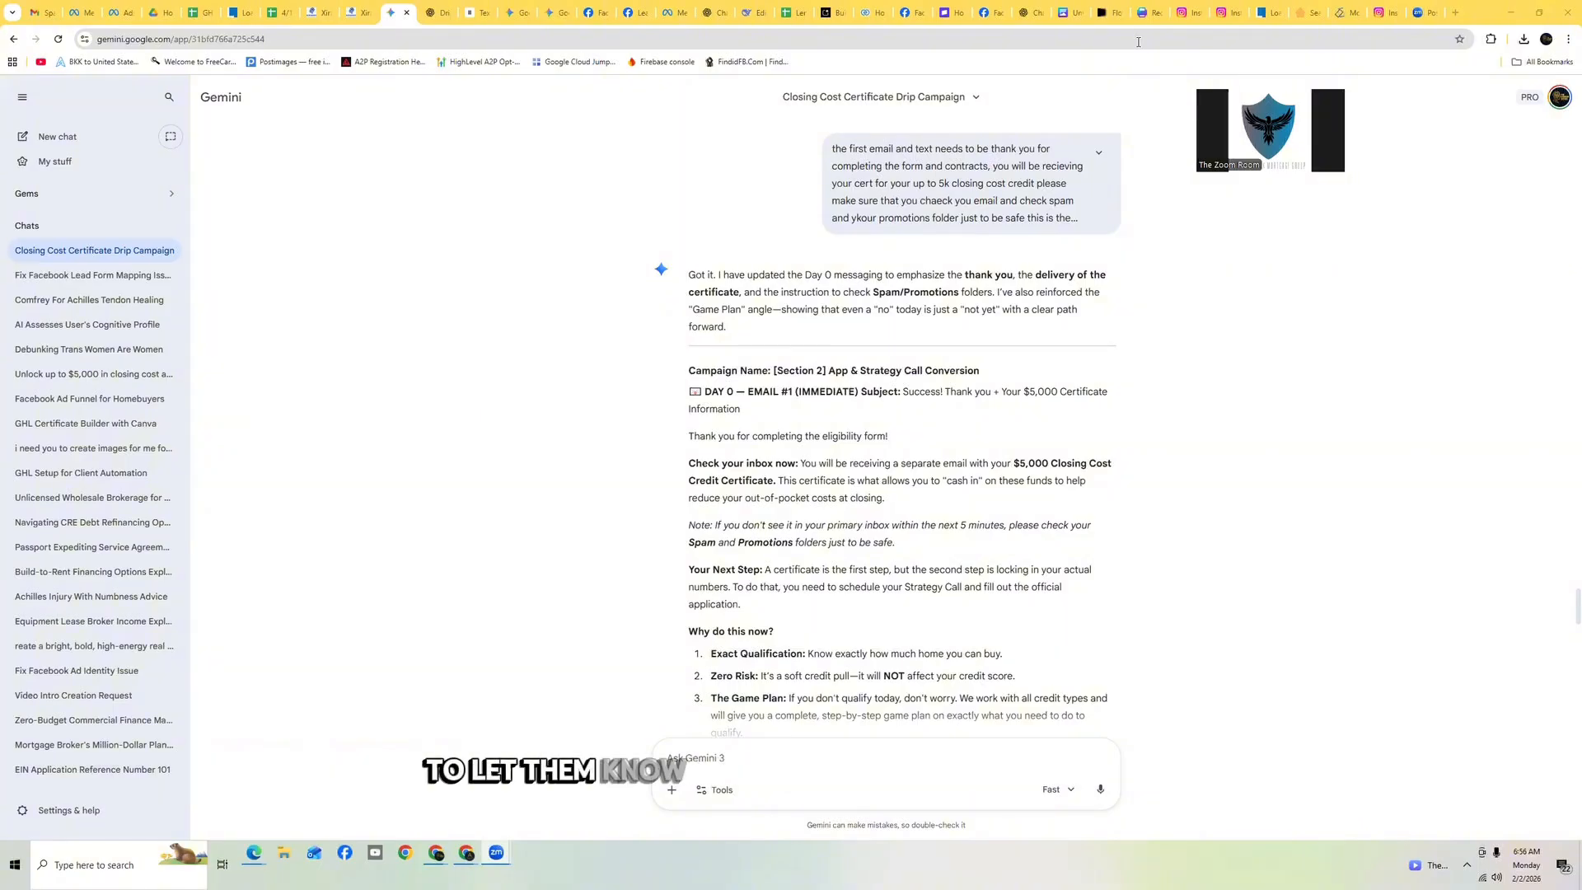
left_click(1144, 15)
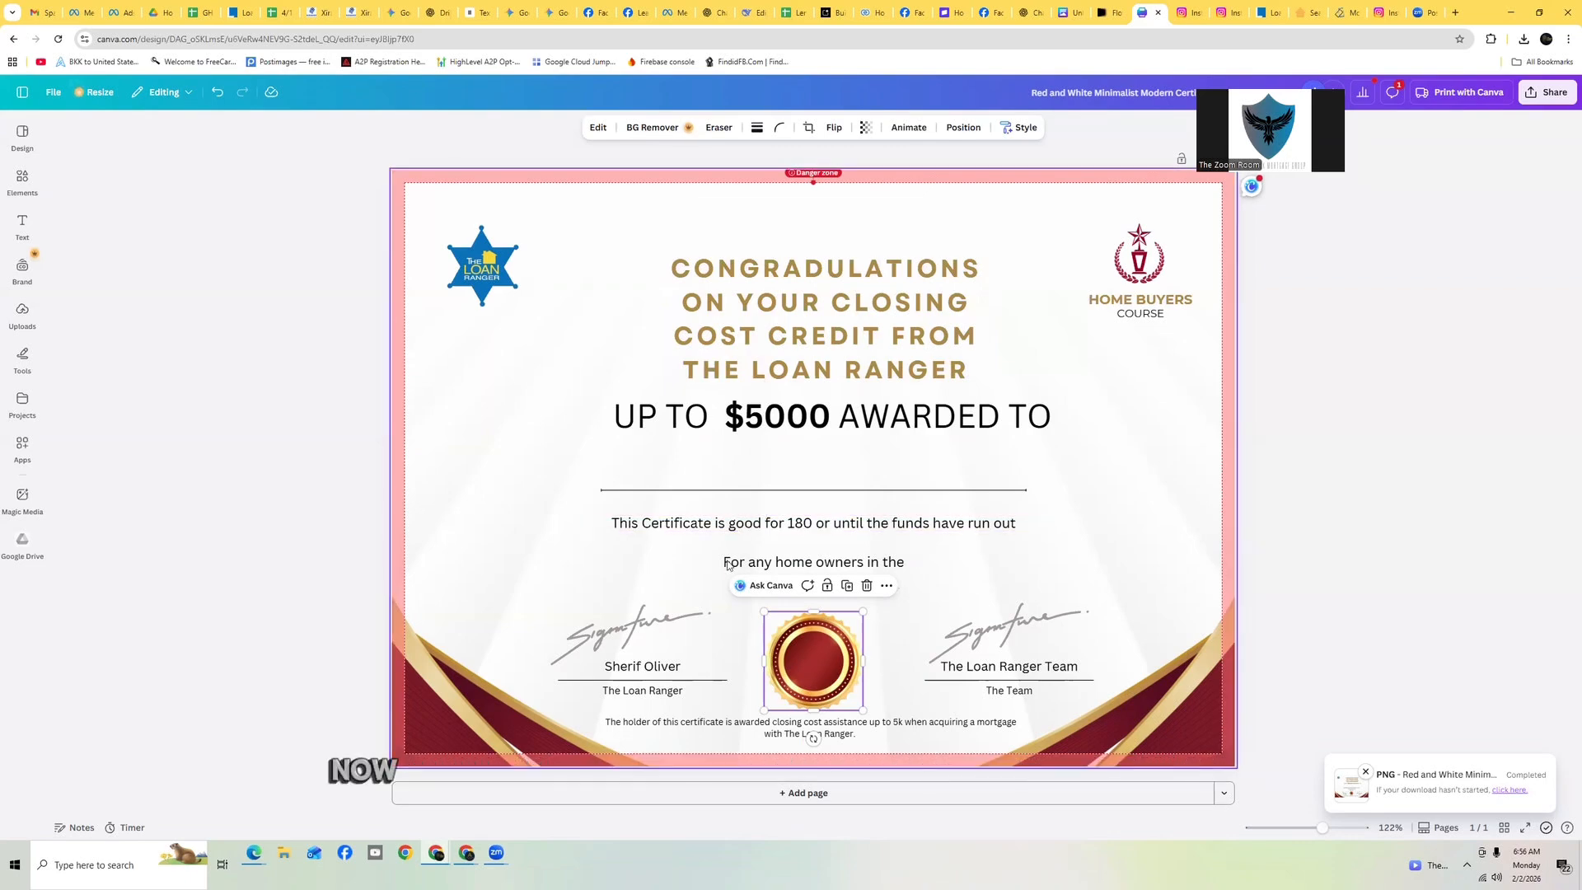
left_click(1030, 554)
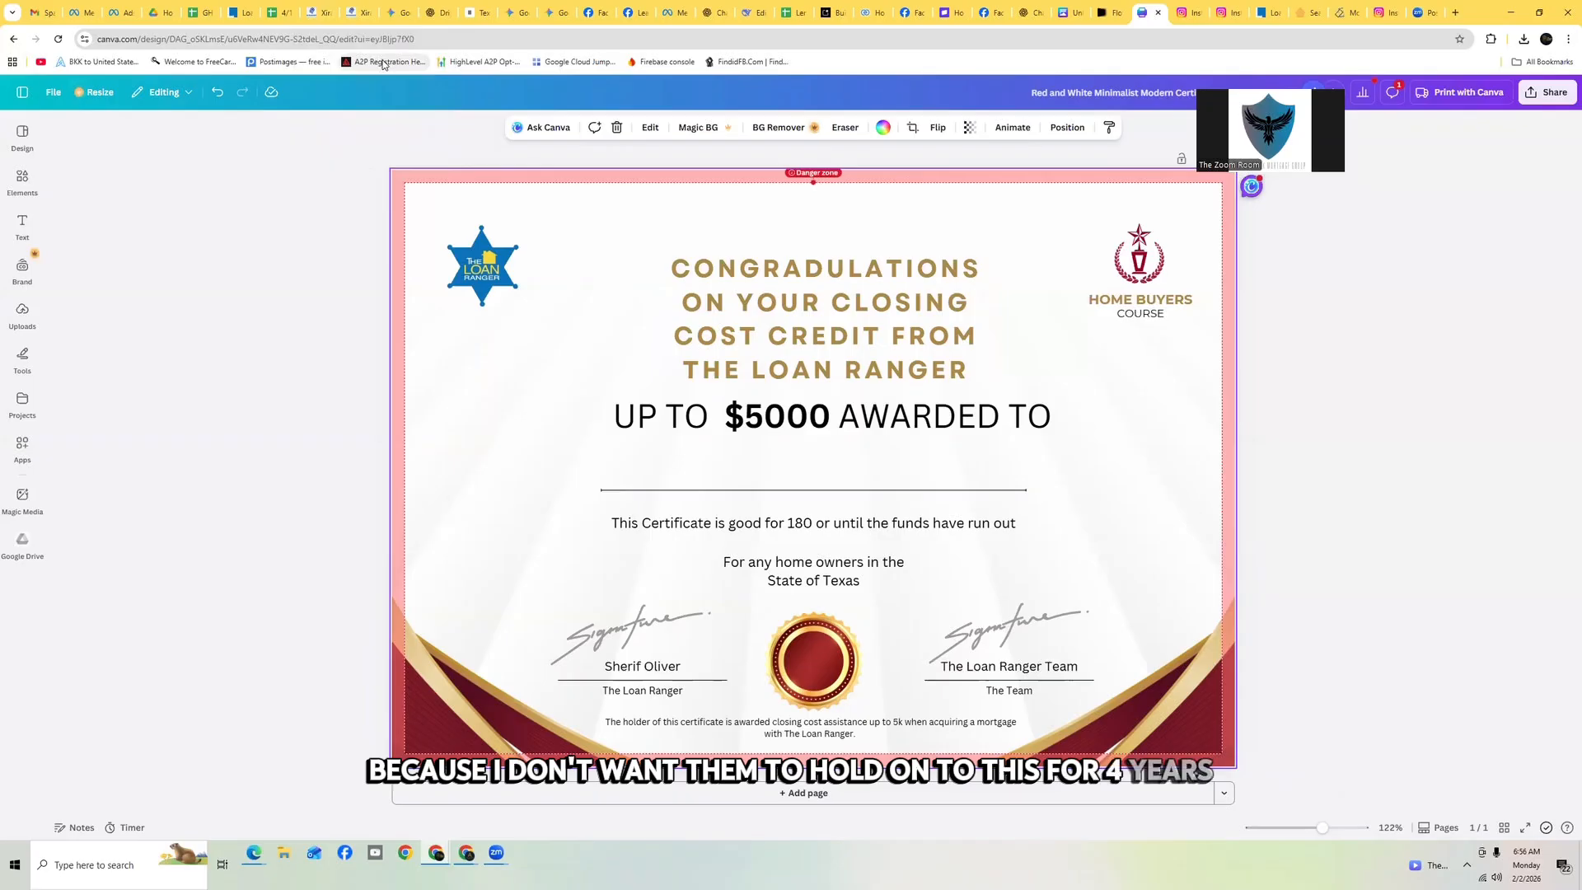
left_click(315, 12)
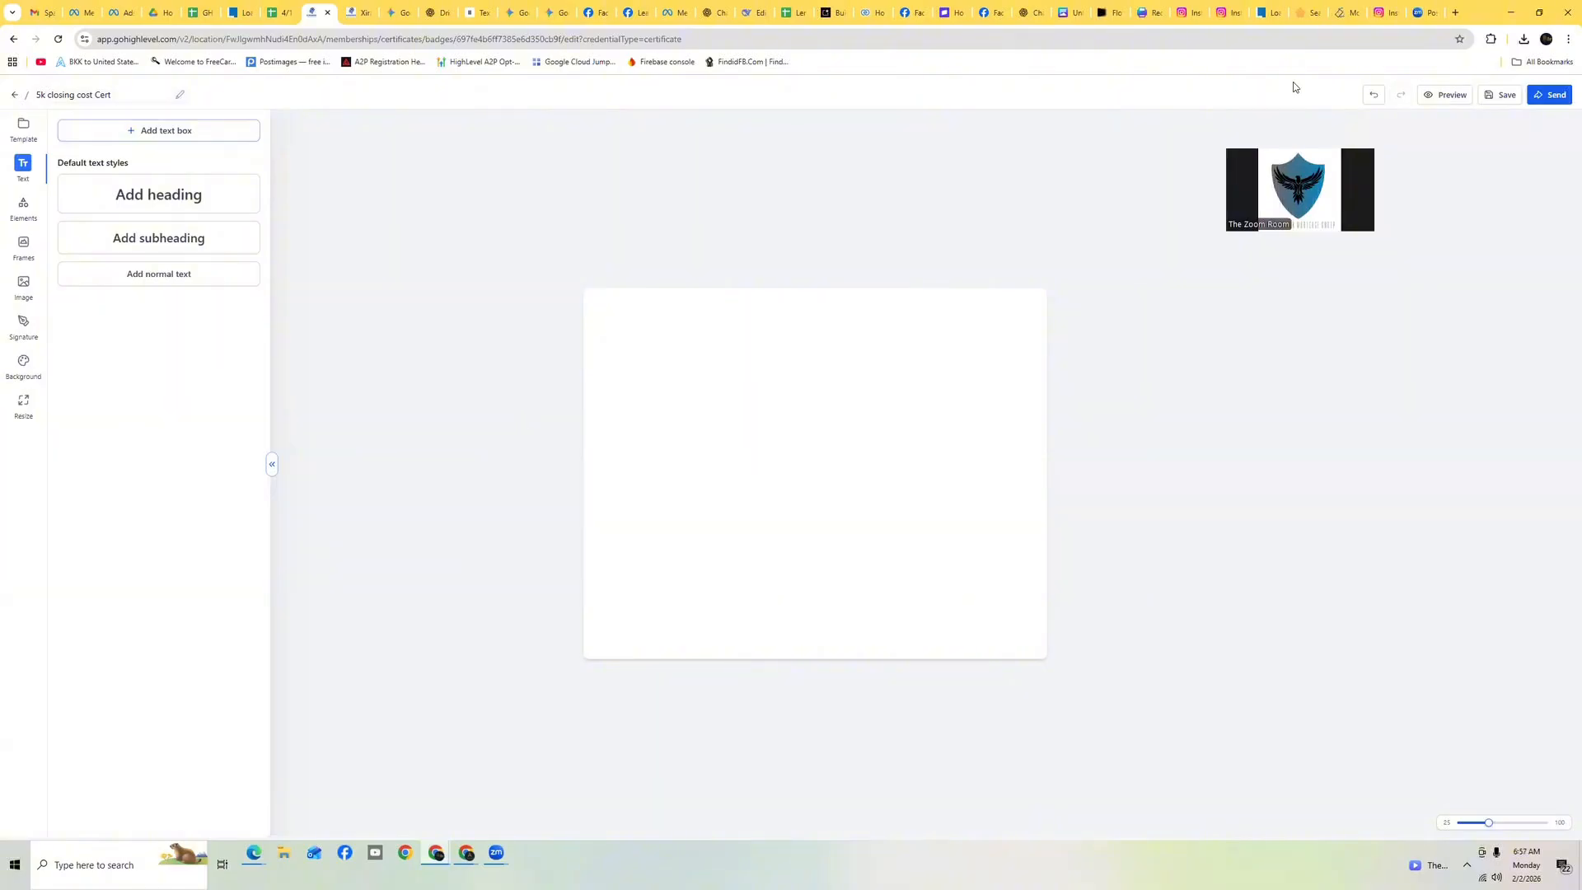
Go to the Memberships credentials and delete the '5k closing cost Cert' certificate template
left_click(14, 97)
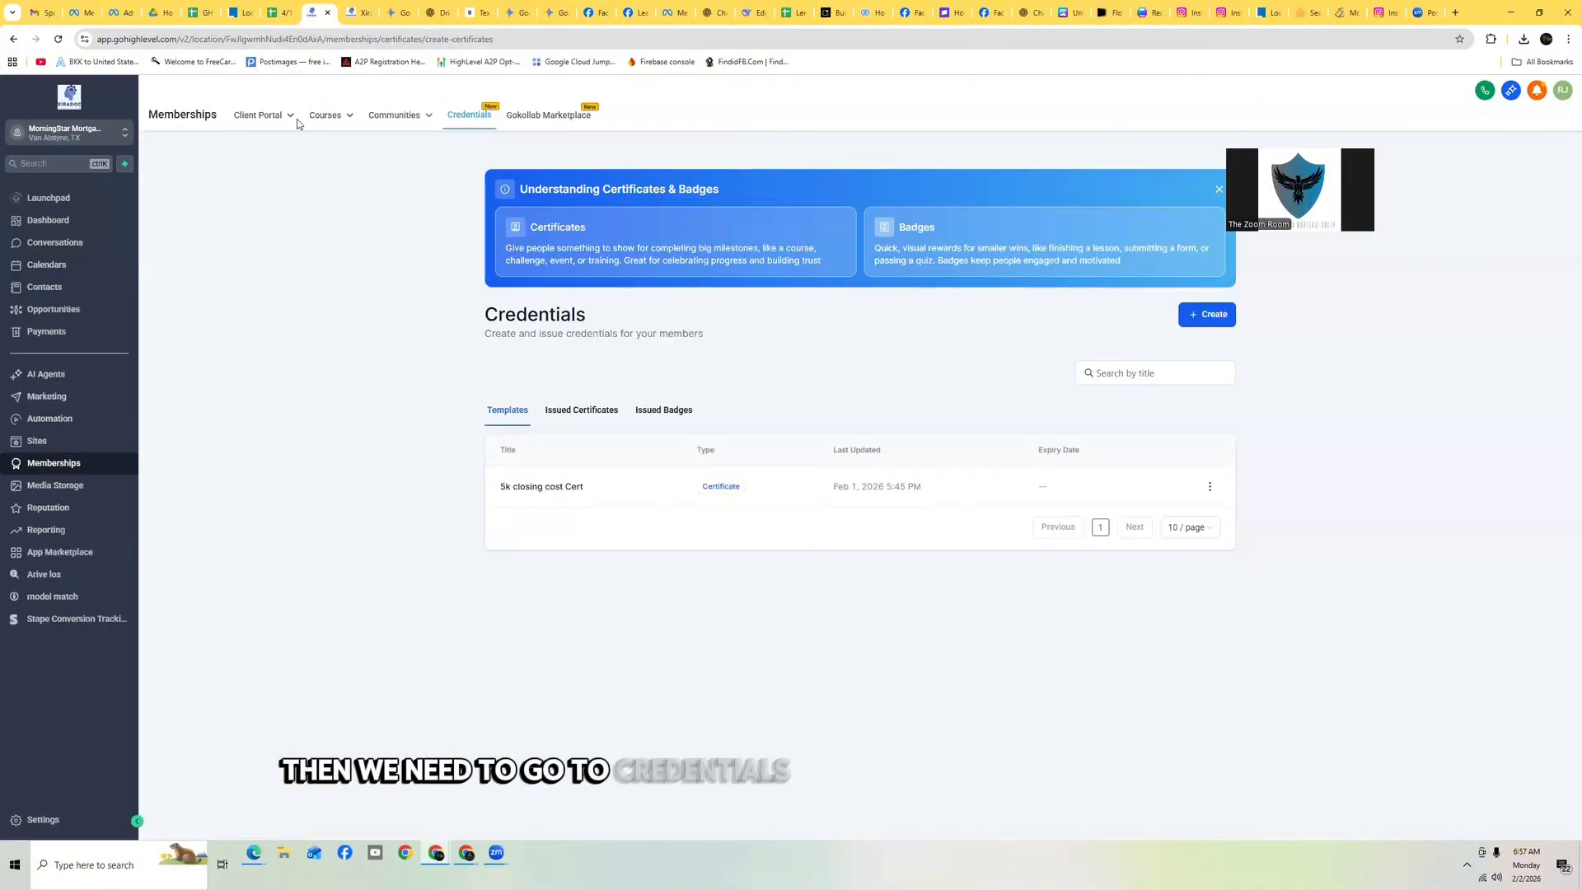
left_click(47, 197)
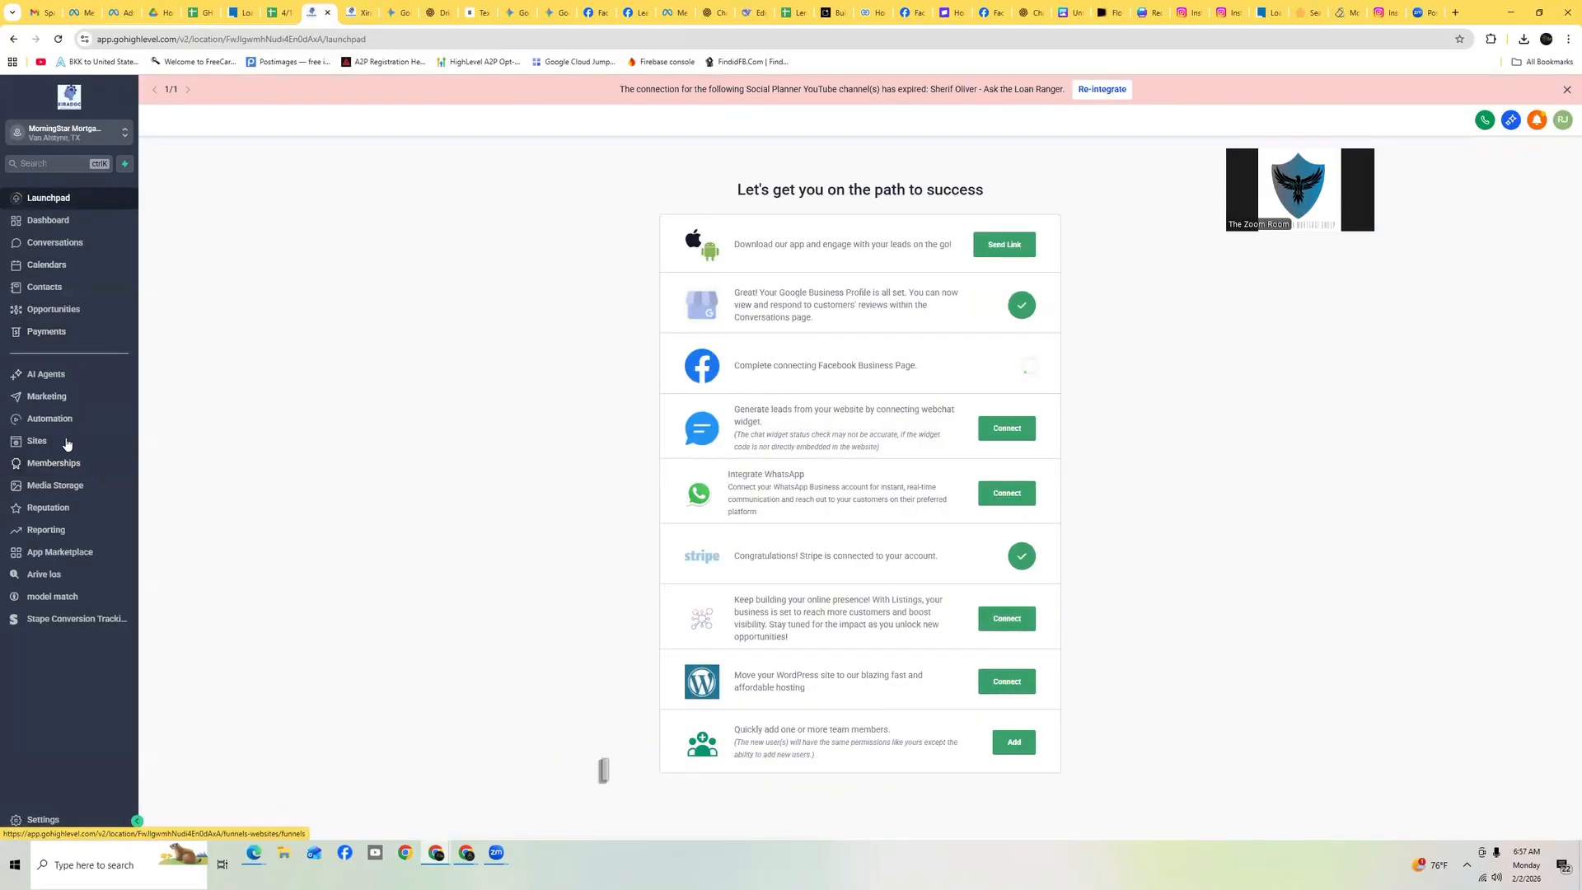
left_click(58, 467)
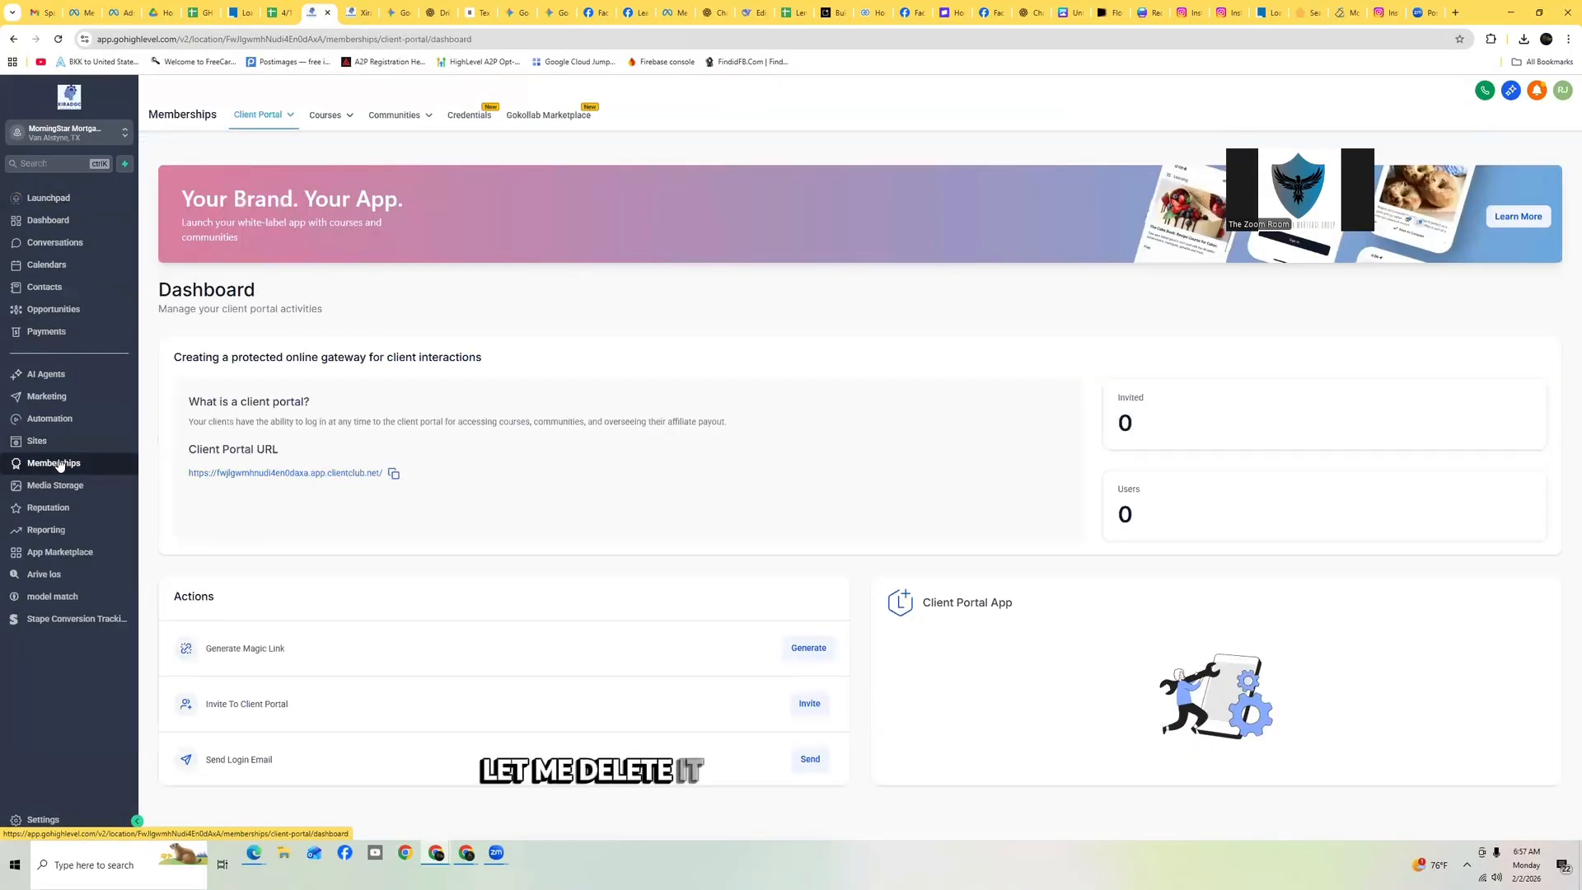
left_click(459, 116)
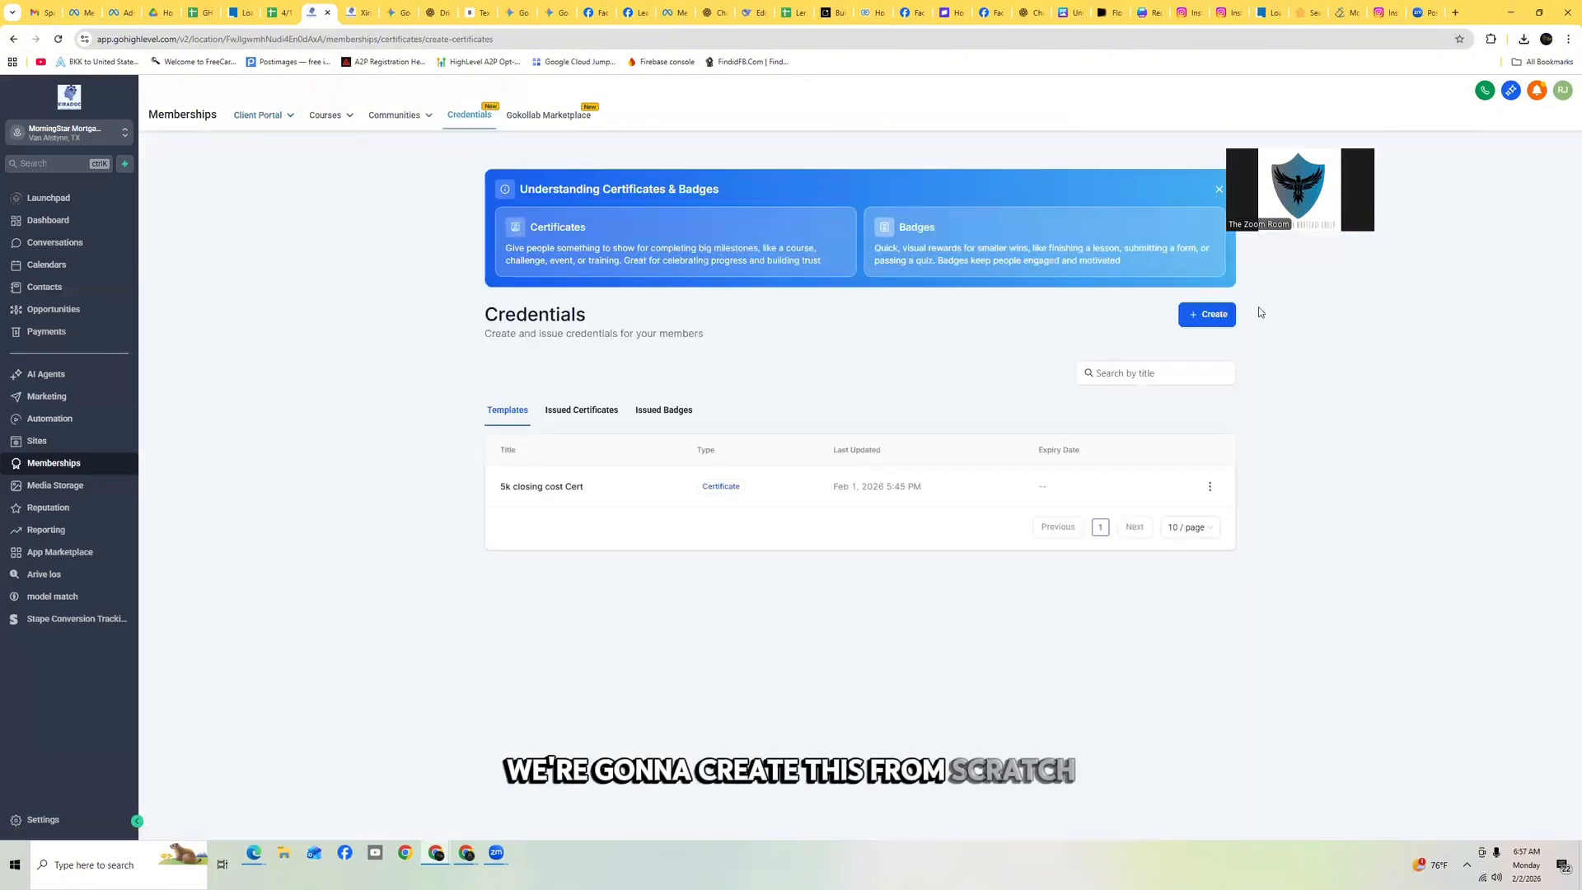
left_click(1210, 486)
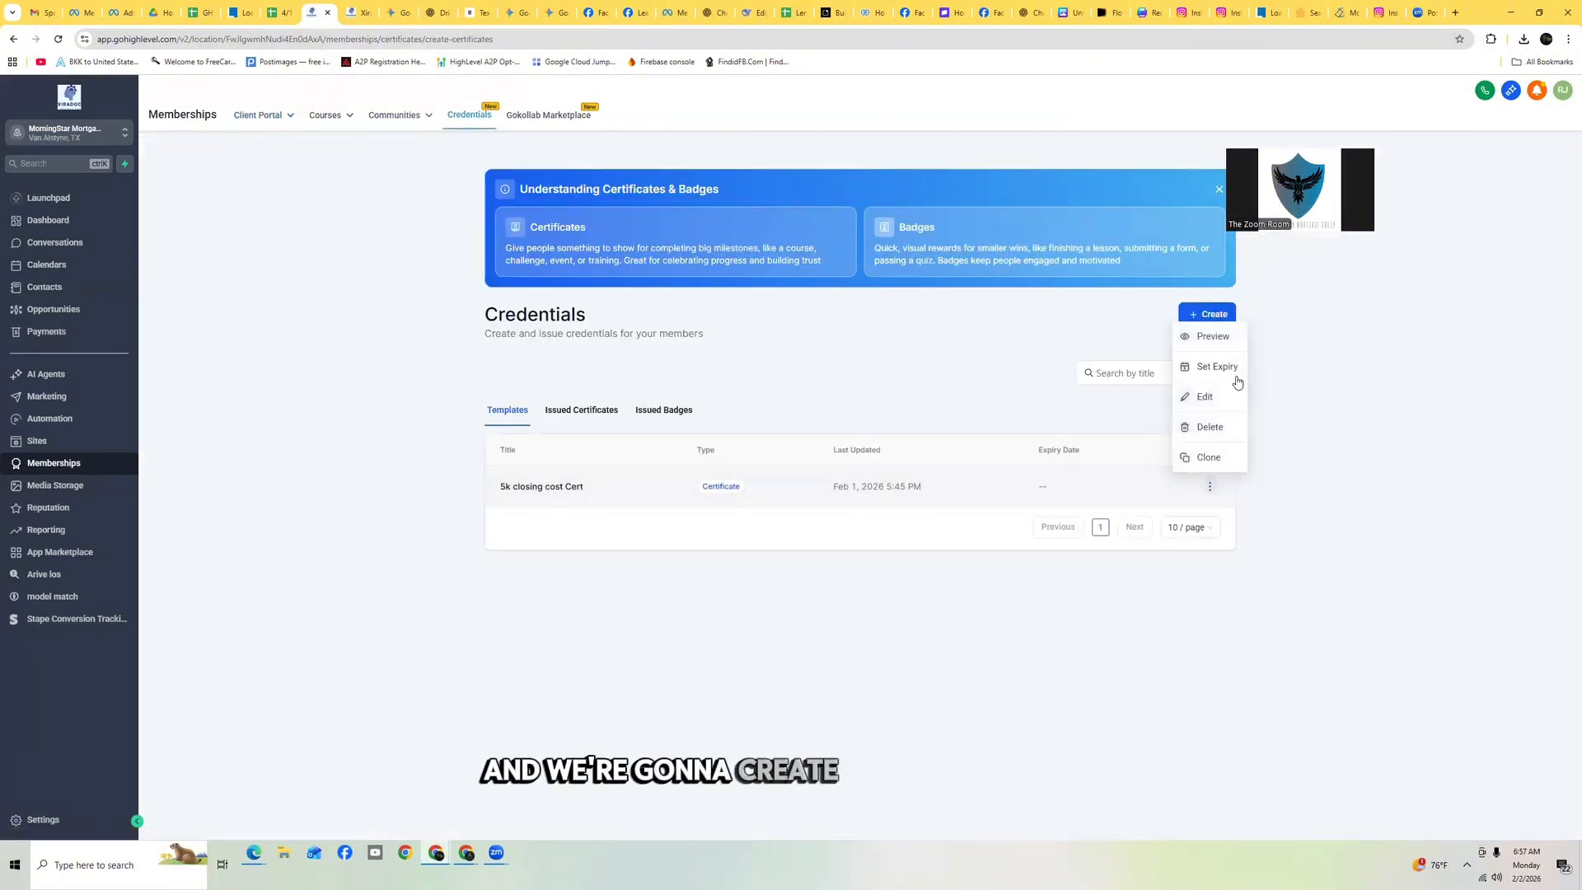
left_click(1225, 427)
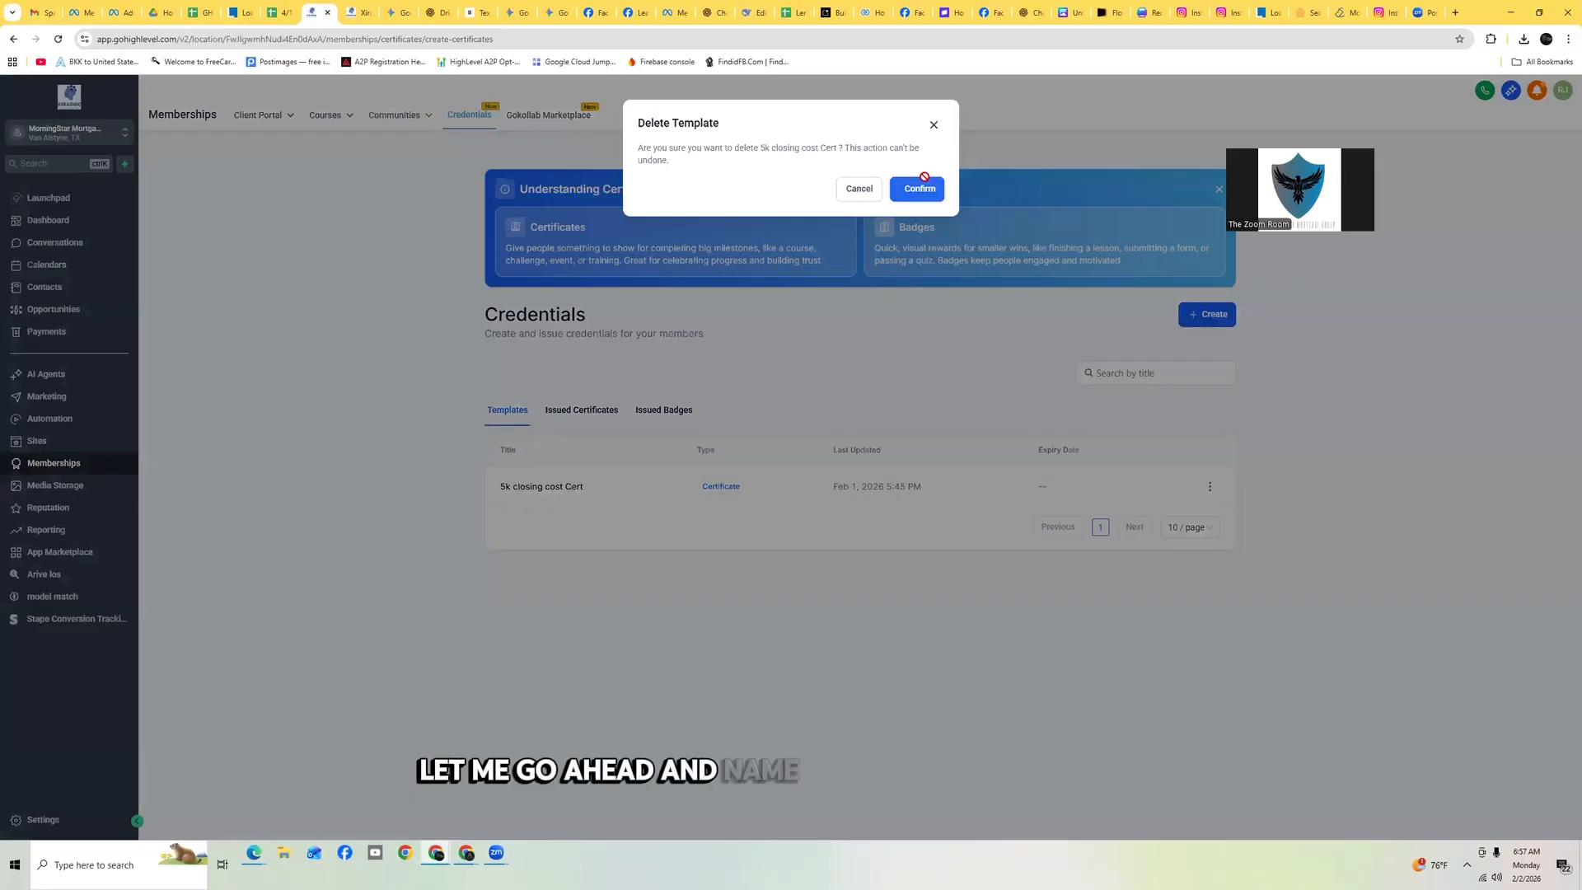
left_click(913, 189)
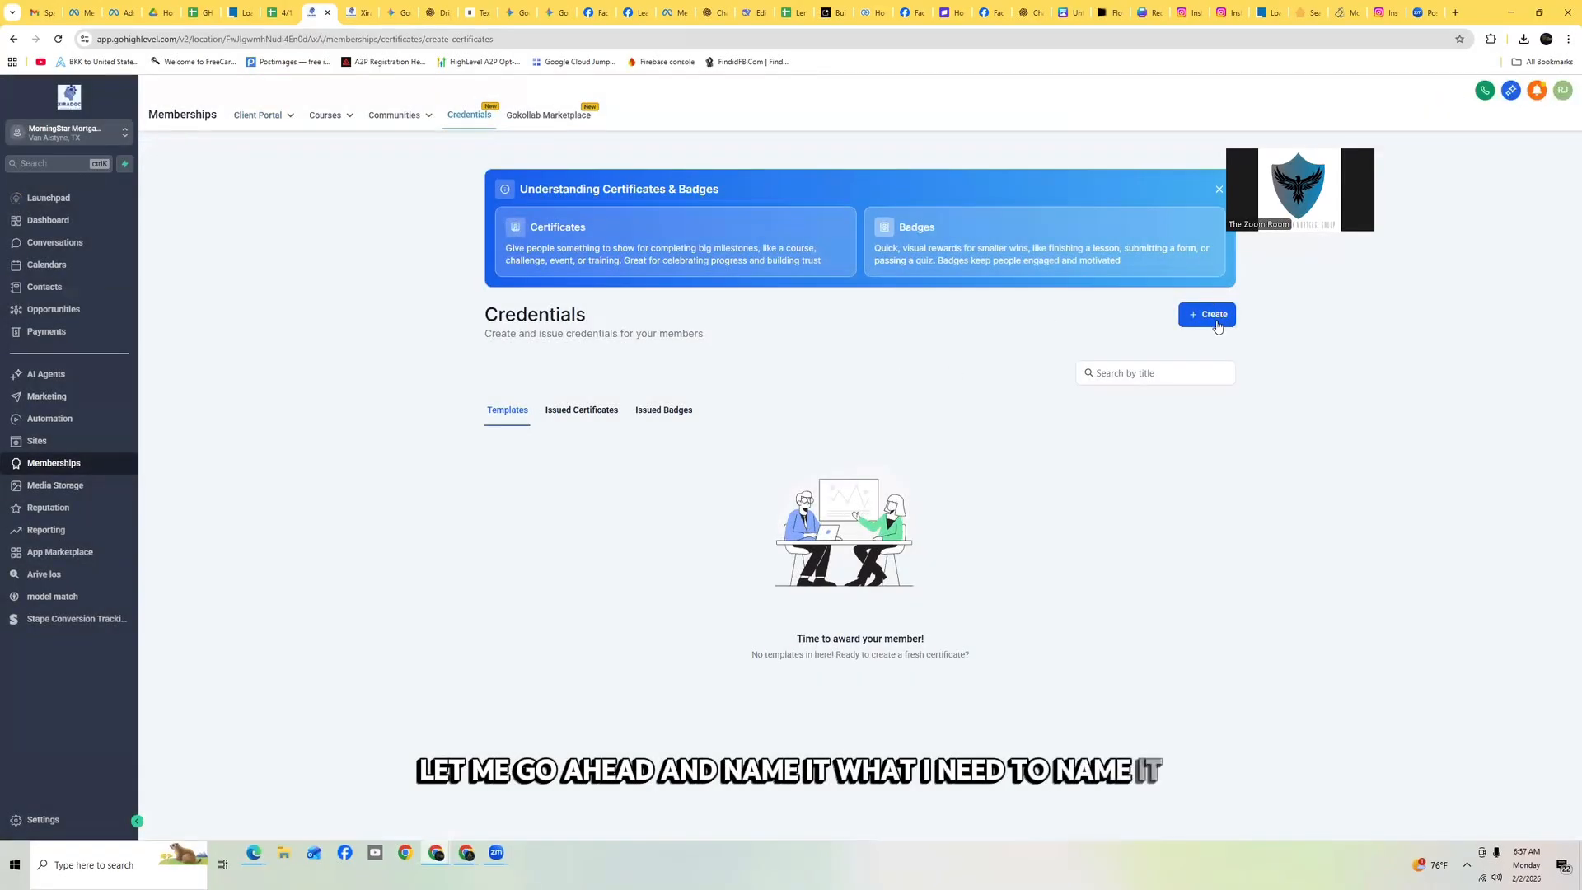
Create a new certificate from scratch named '5k FB AD Cert'
left_click(1217, 319)
left_click(1198, 354)
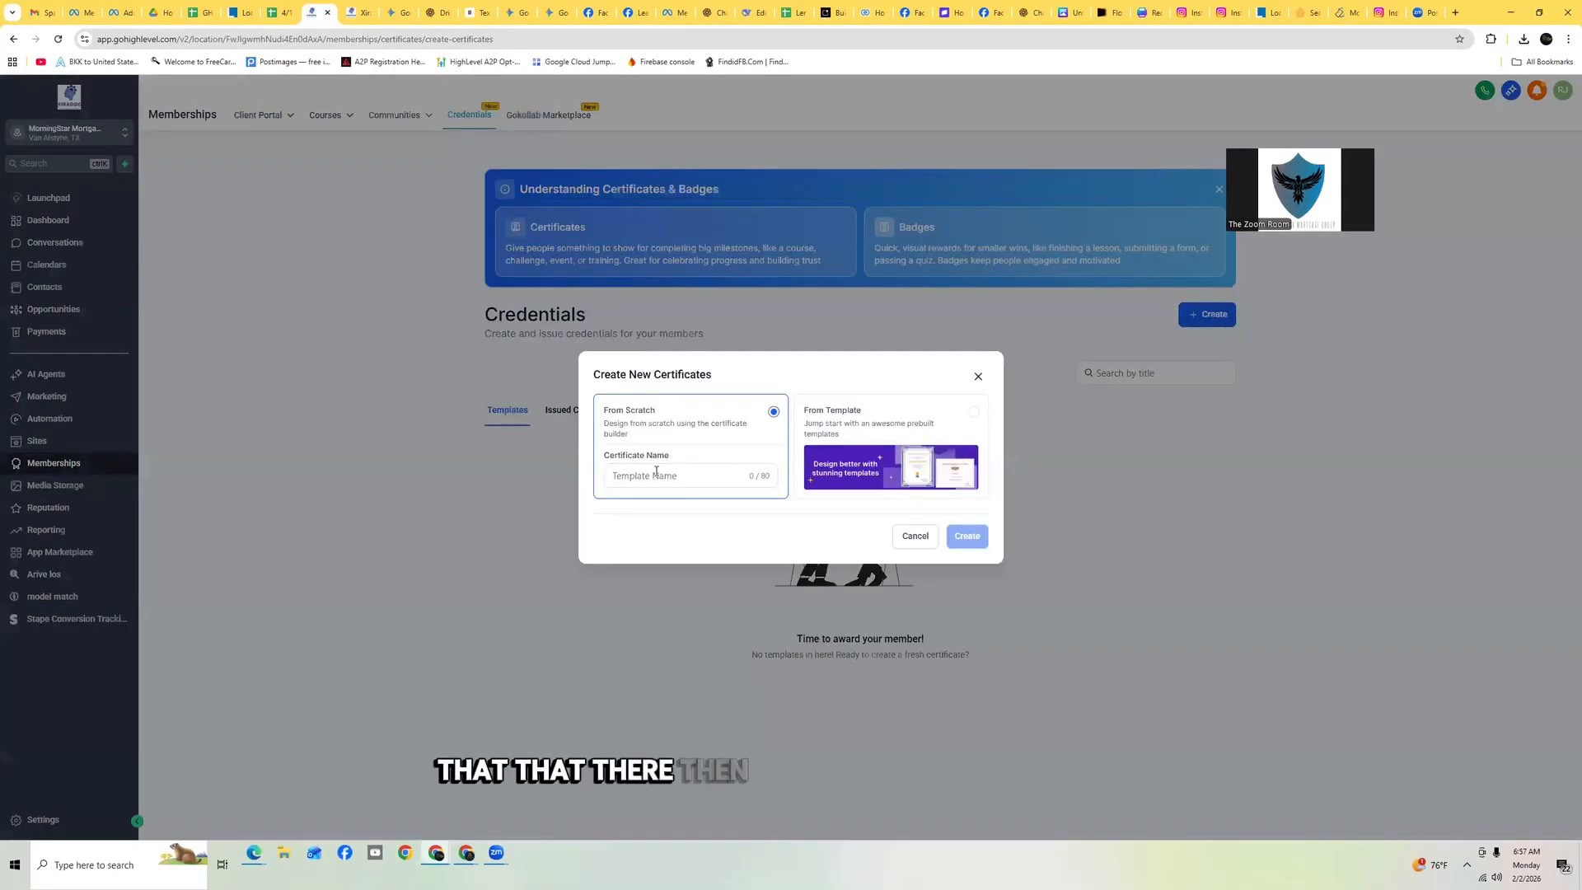
left_click(663, 474)
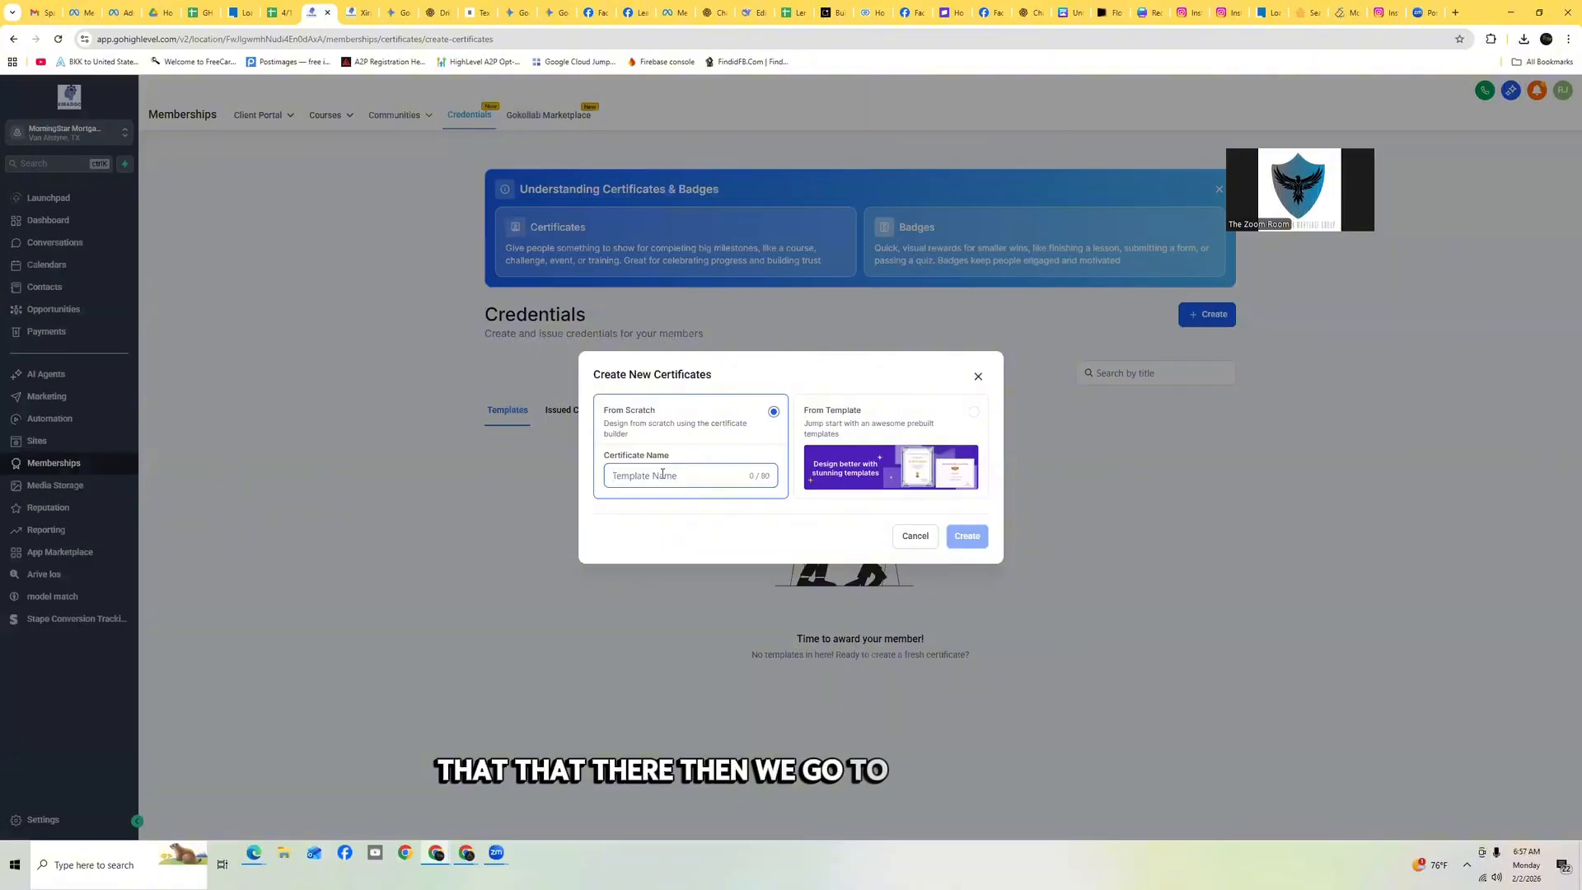
type("5k FB AD")
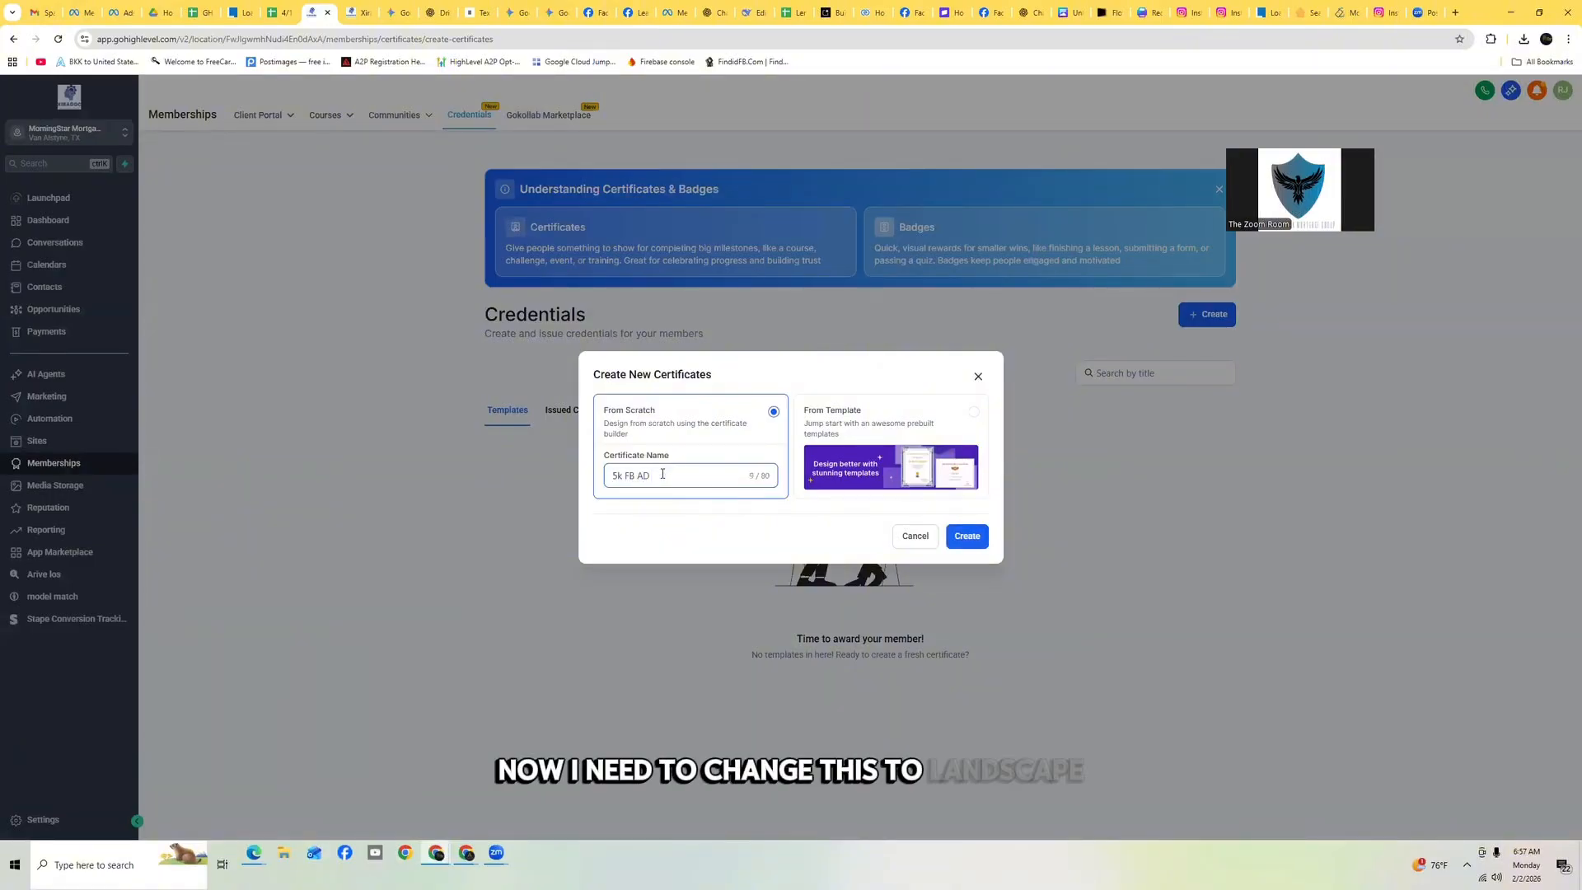
type("t")
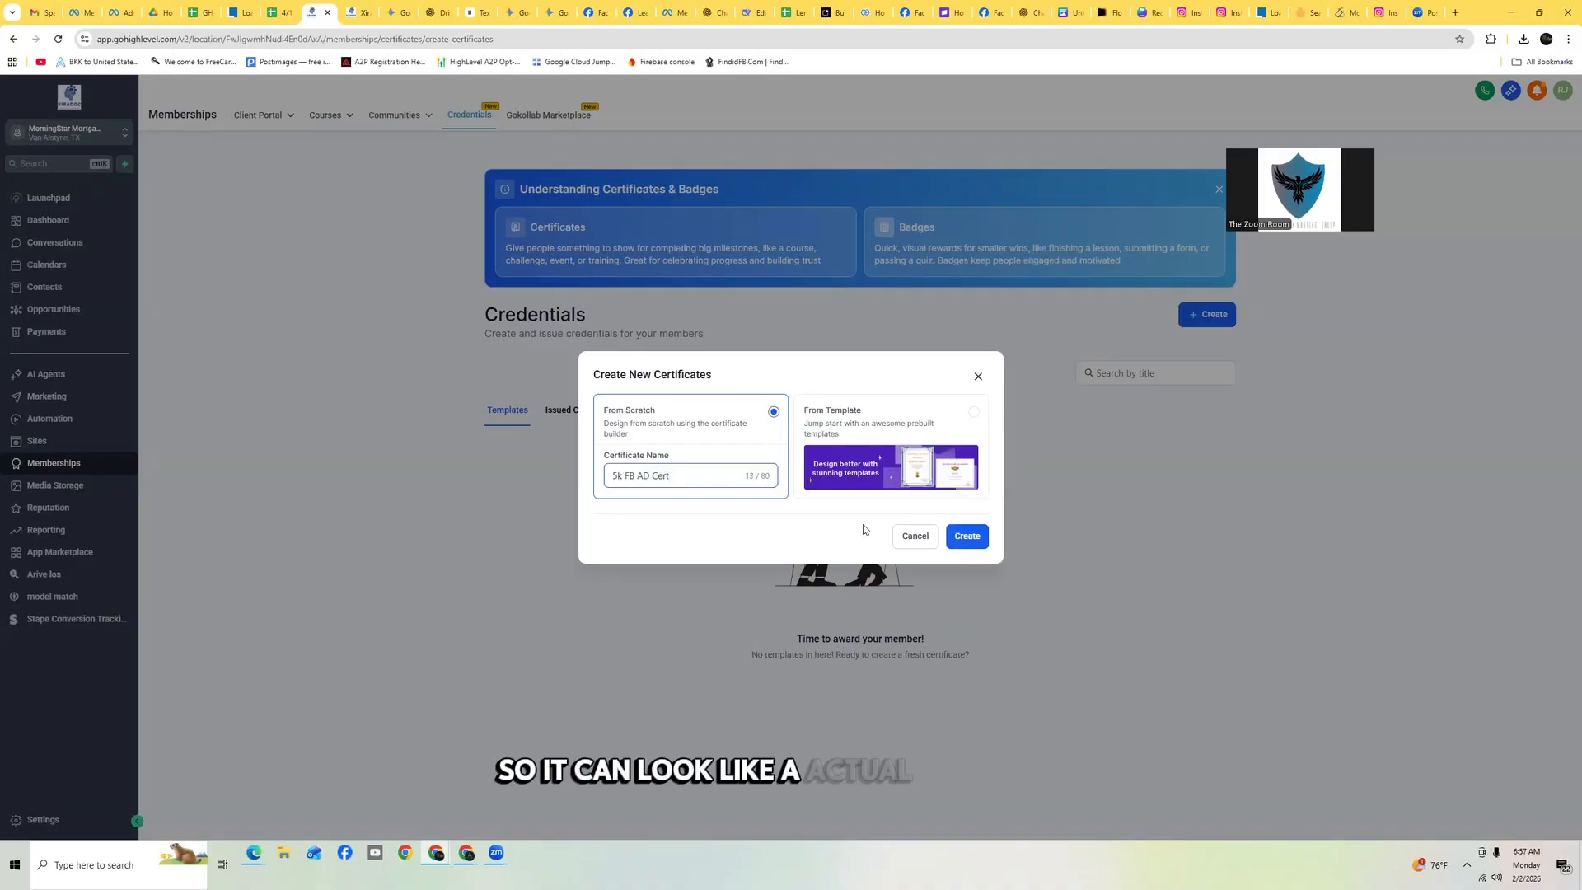
left_click(964, 536)
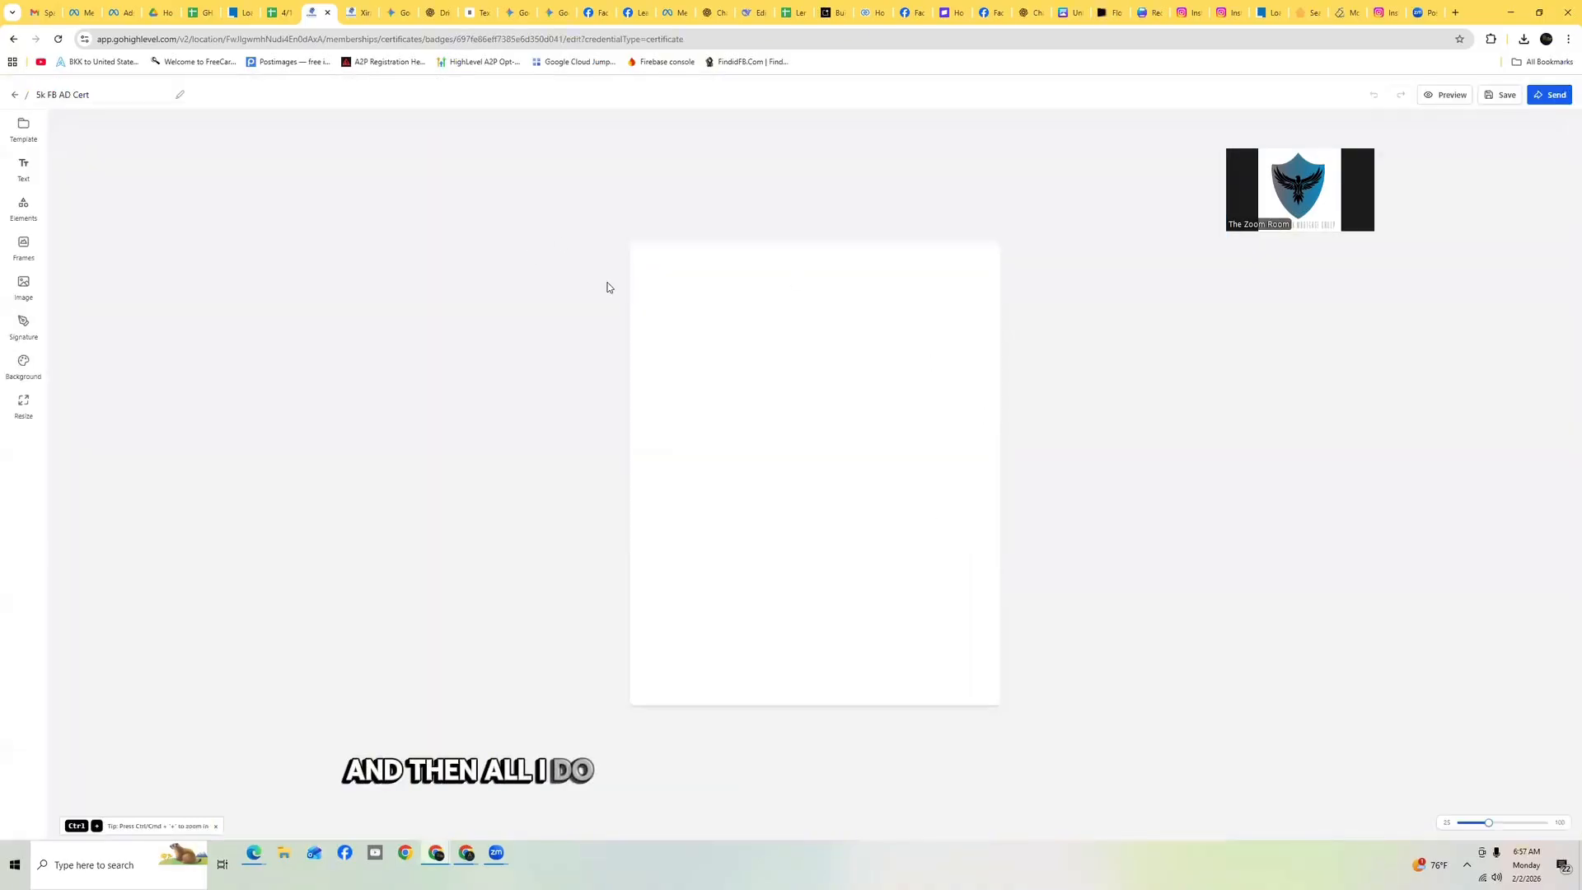
Switch the certificate layout to Landscape and accept the orientation change
left_click(24, 403)
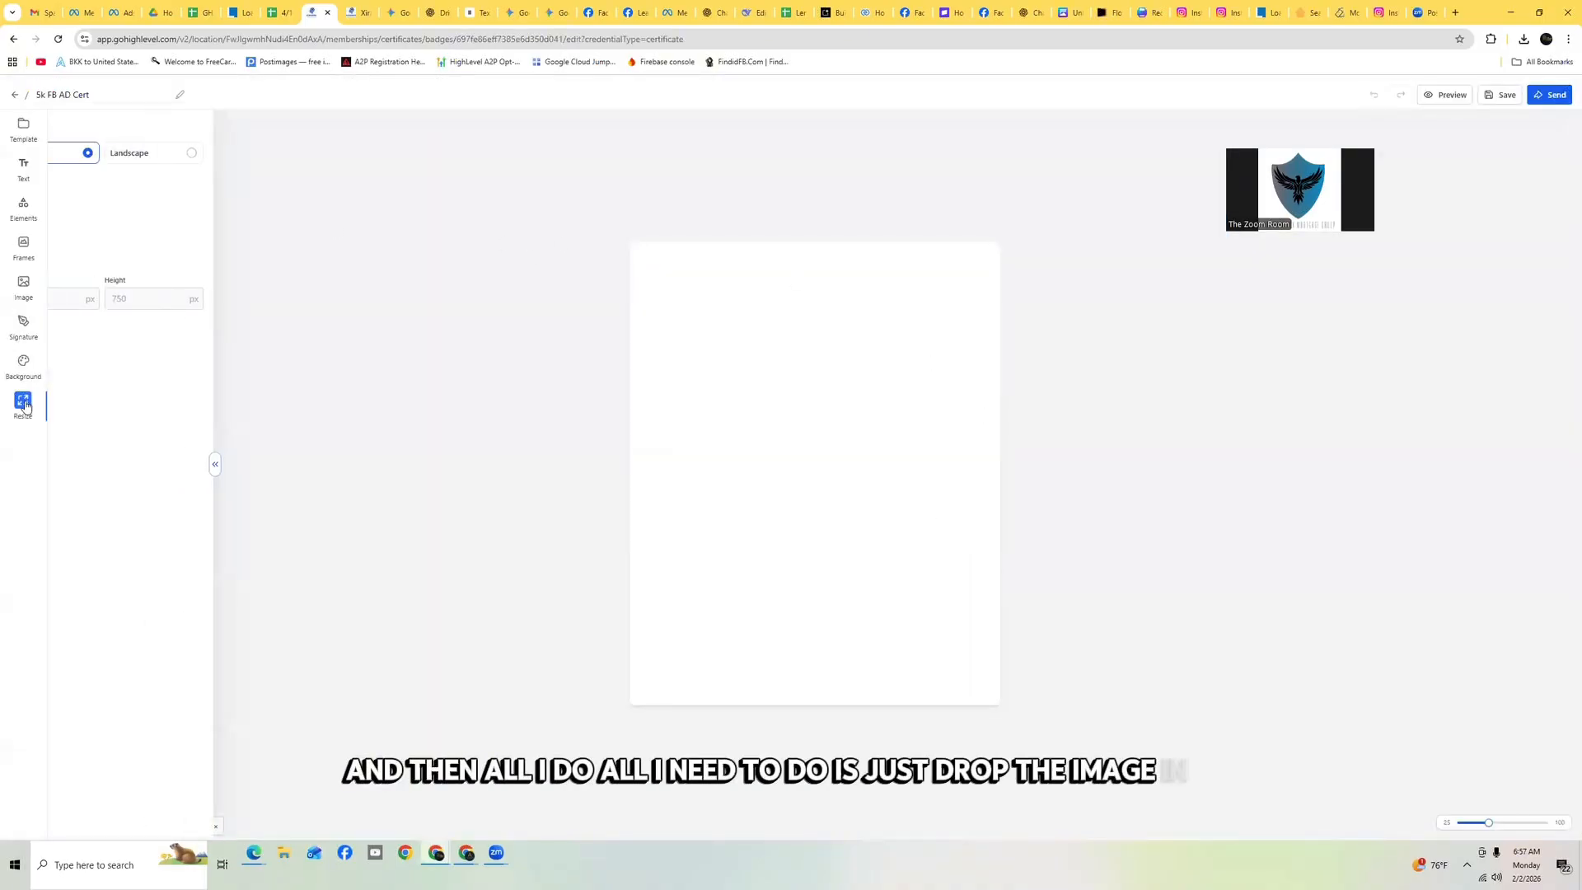
left_click(221, 157)
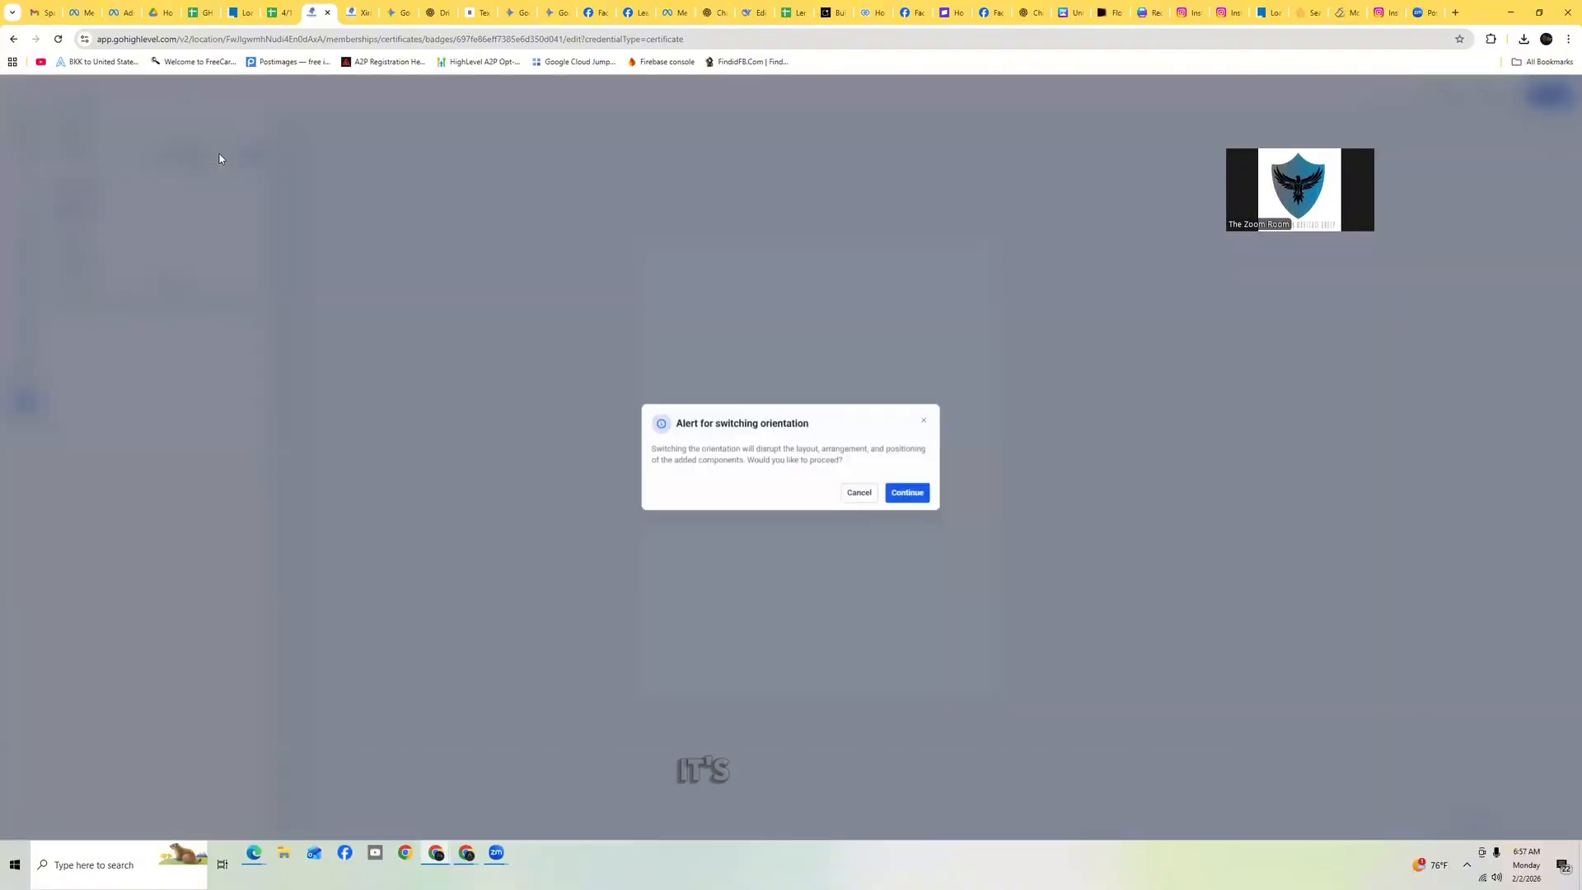
left_click(907, 493)
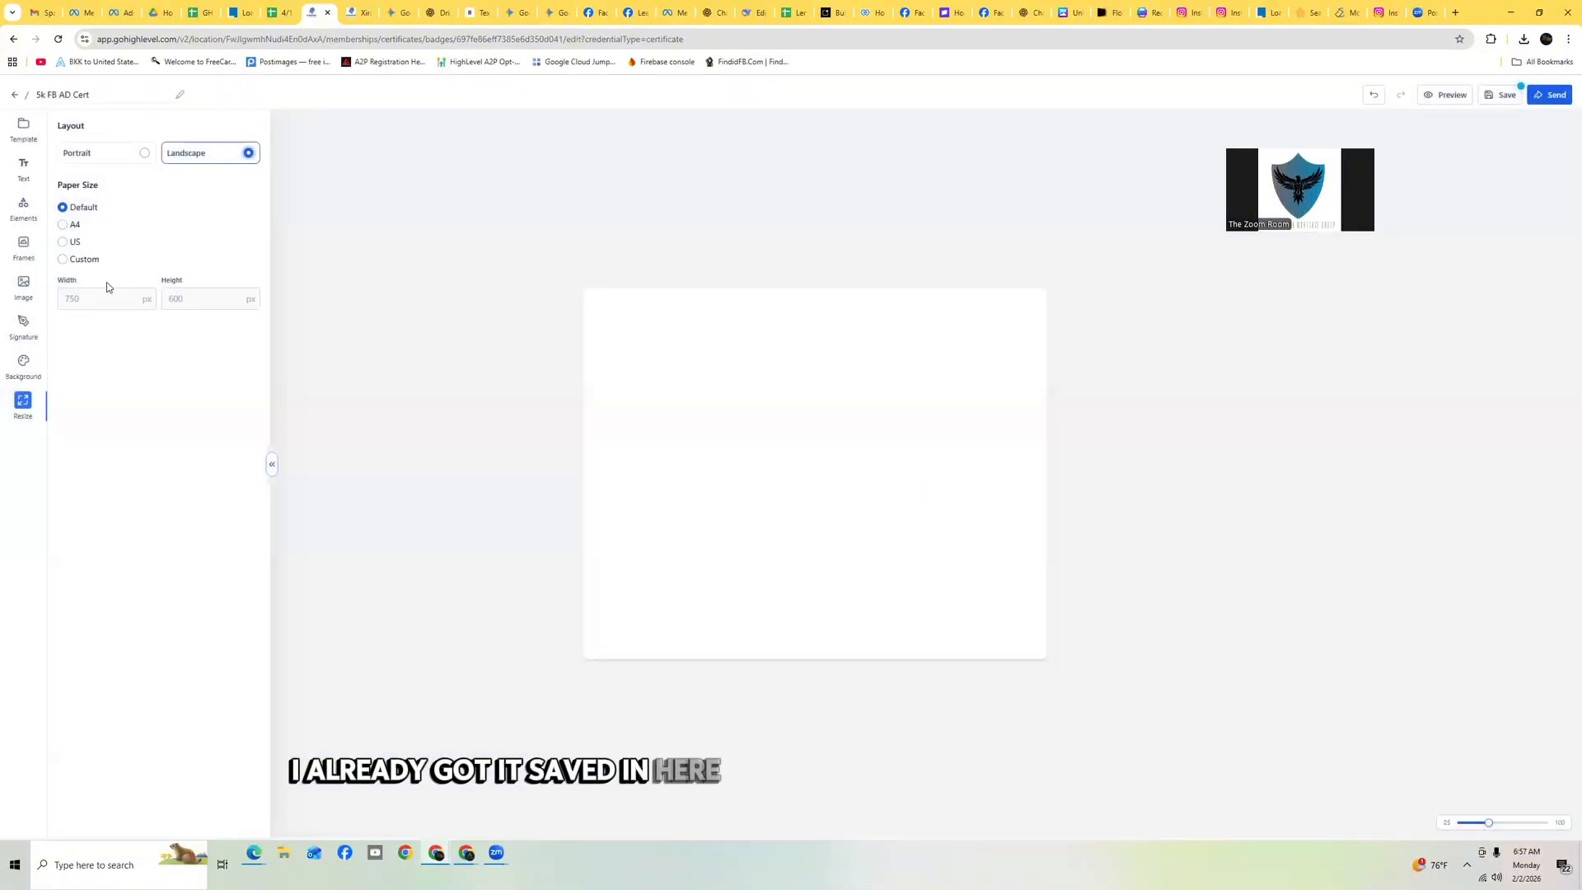
Insert the Red and White Minimalist certificate image from the media library onto the canvas
left_click(24, 284)
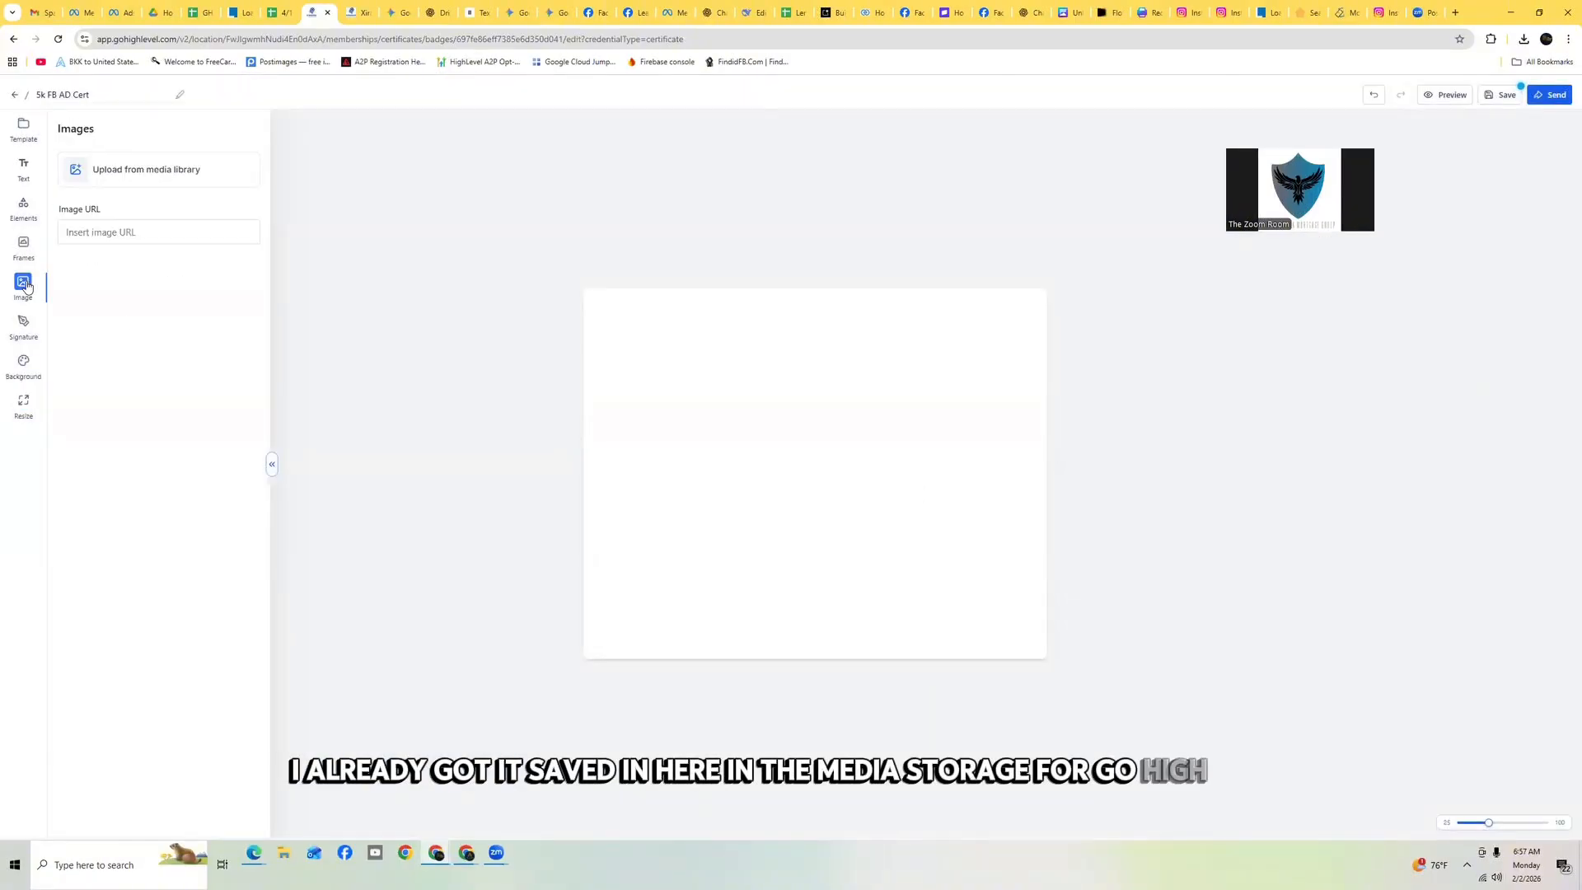
left_click(137, 176)
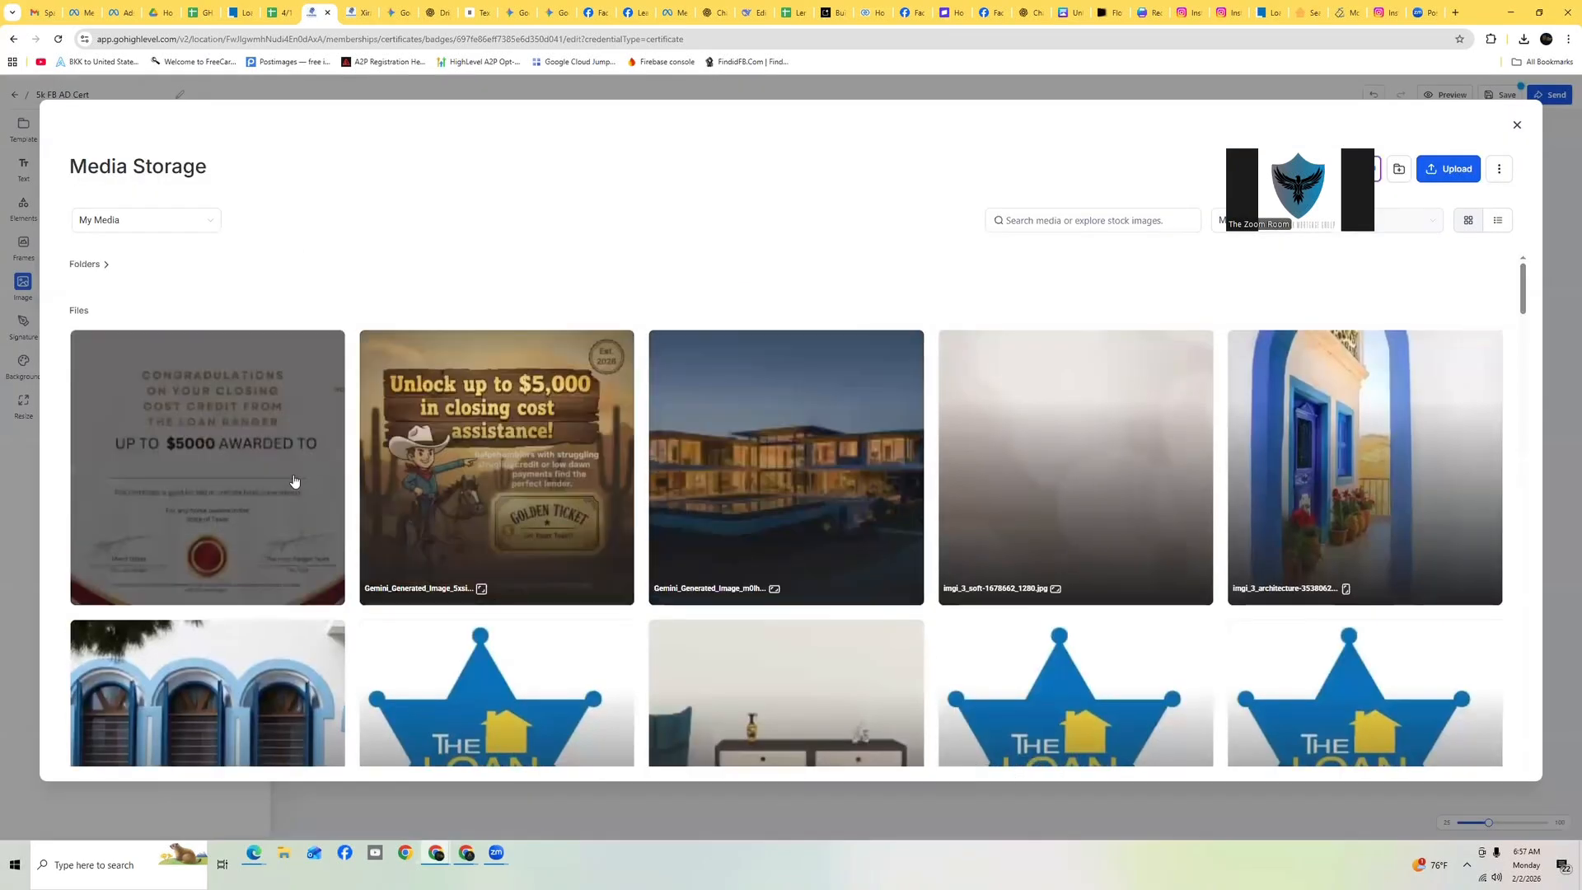
left_click(226, 446)
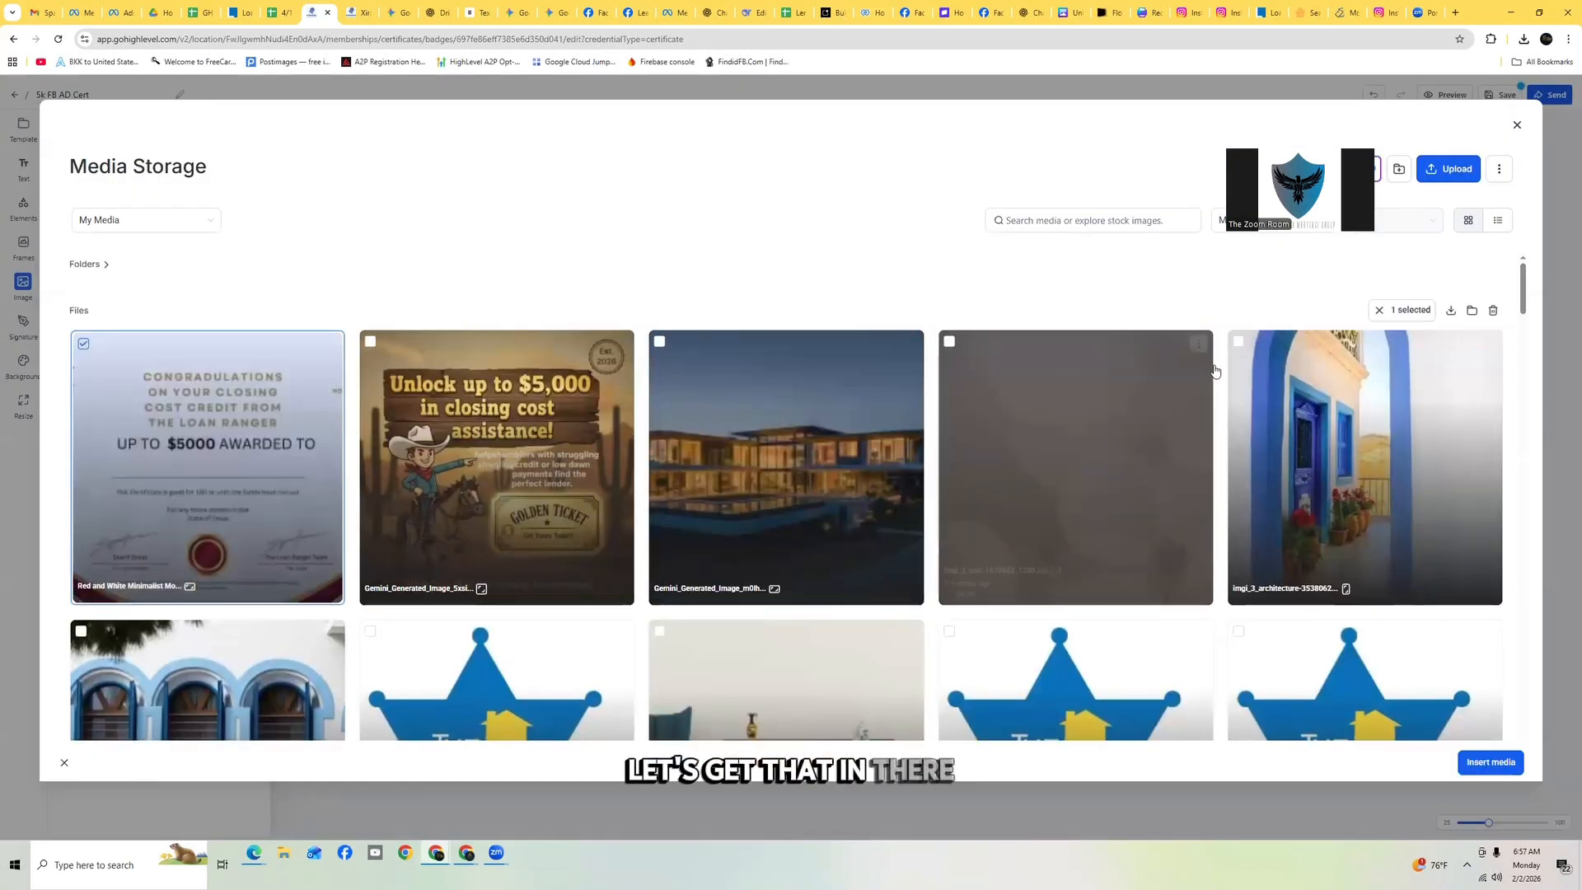
left_click(1481, 764)
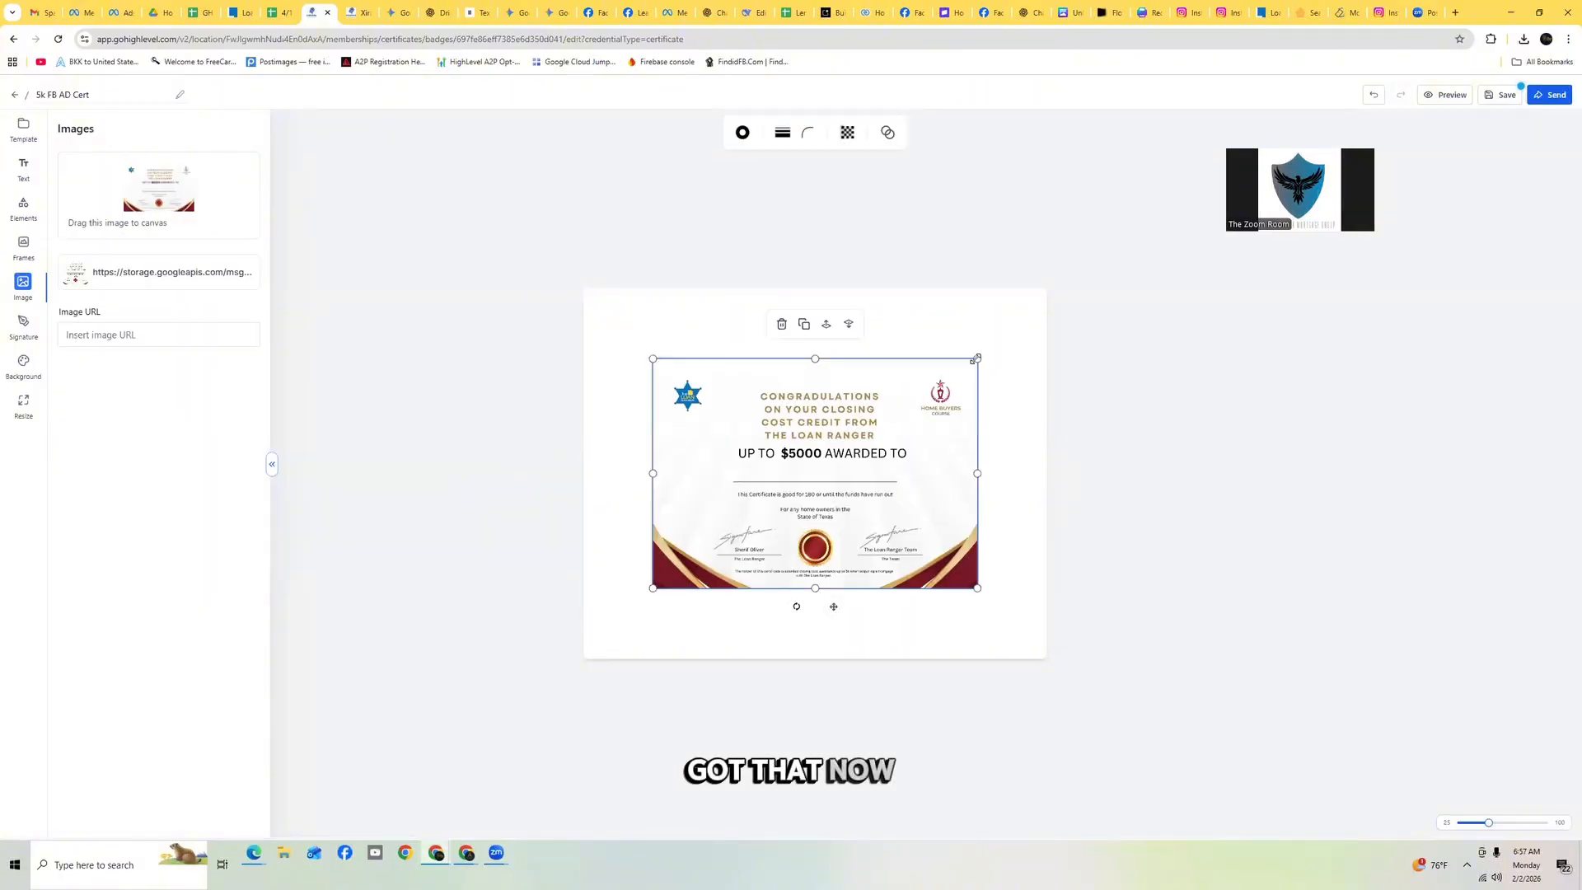
Resize the certificate image so it fills the whole canvas
left_click_drag(976, 358, 1019, 329)
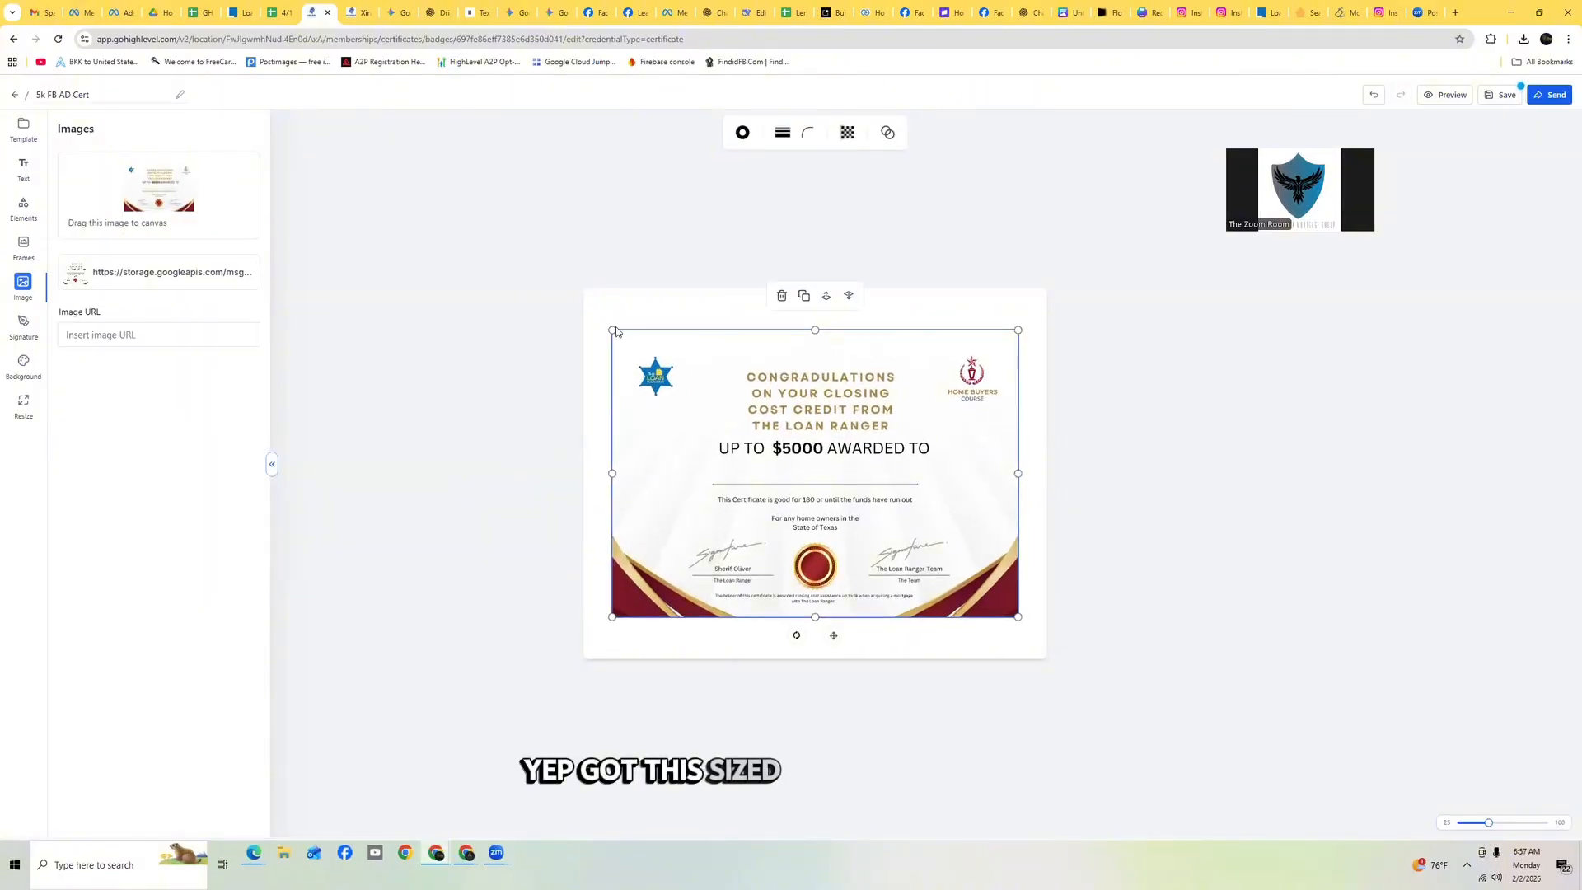
left_click_drag(607, 325, 588, 313)
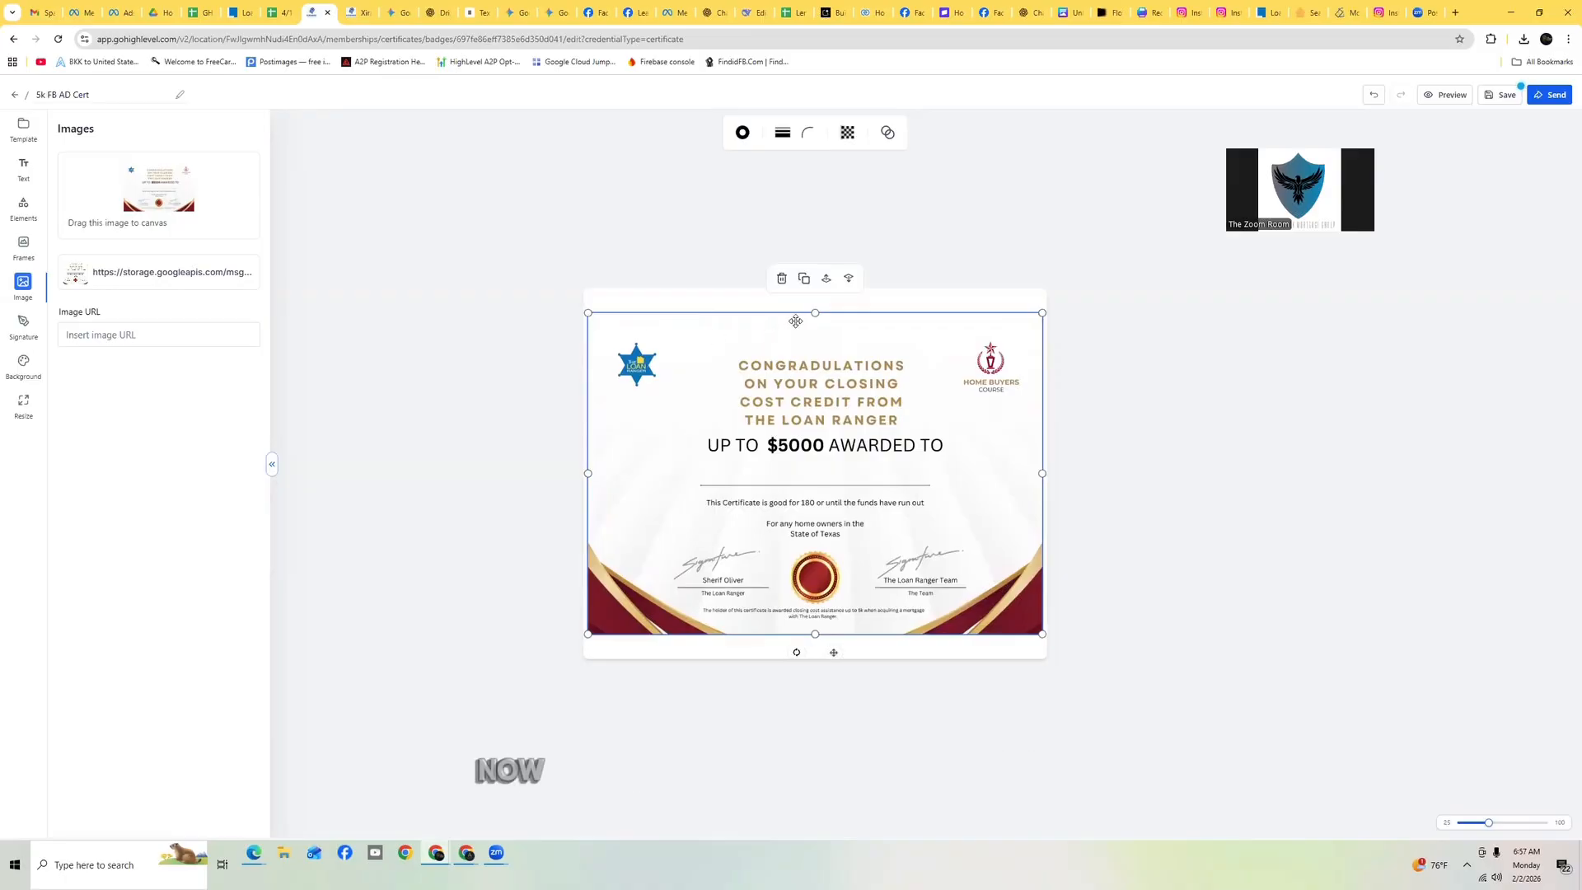
left_click_drag(815, 313, 815, 291)
left_click_drag(816, 656, 815, 658)
left_click_drag(586, 474, 582, 473)
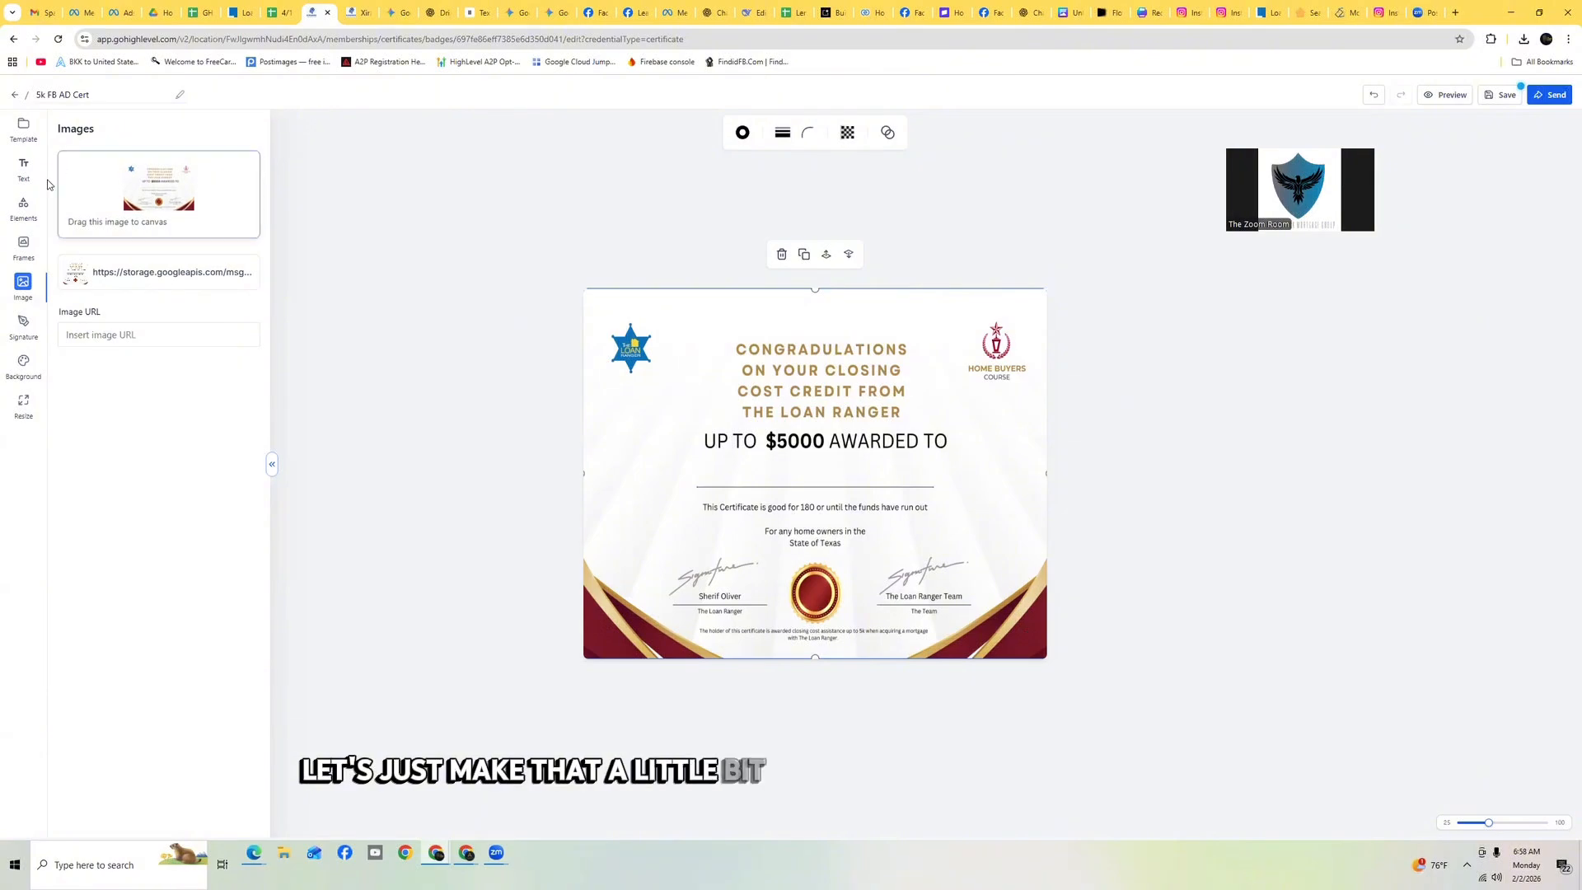
Add a heading text box below 'AWARDED TO' and set its font size to 60
left_click(24, 167)
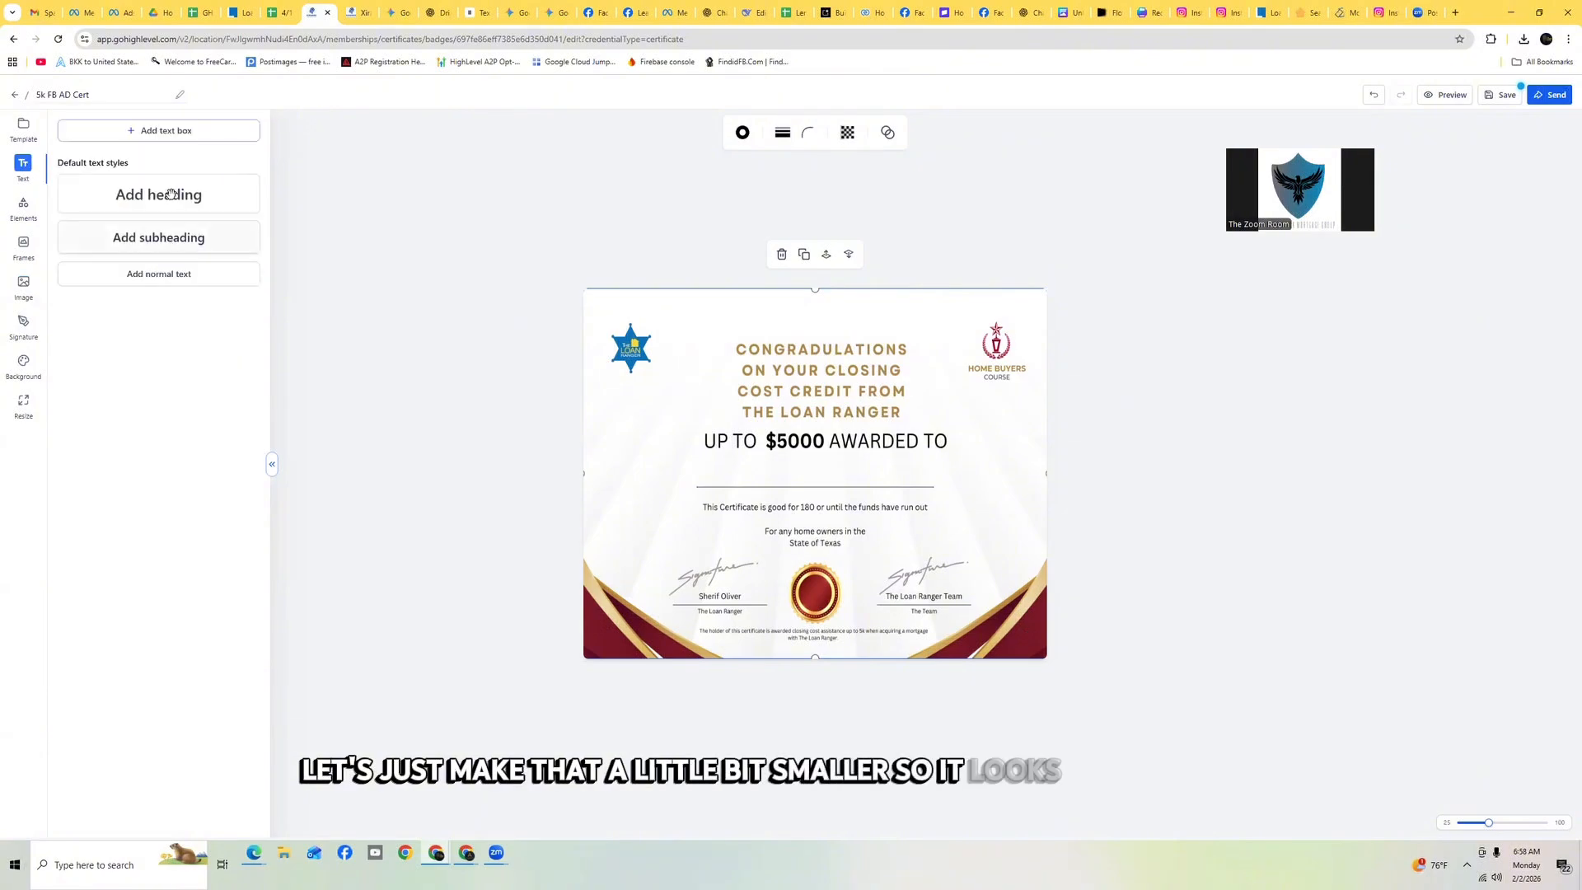
left_click_drag(159, 194, 971, 472)
left_click(722, 137)
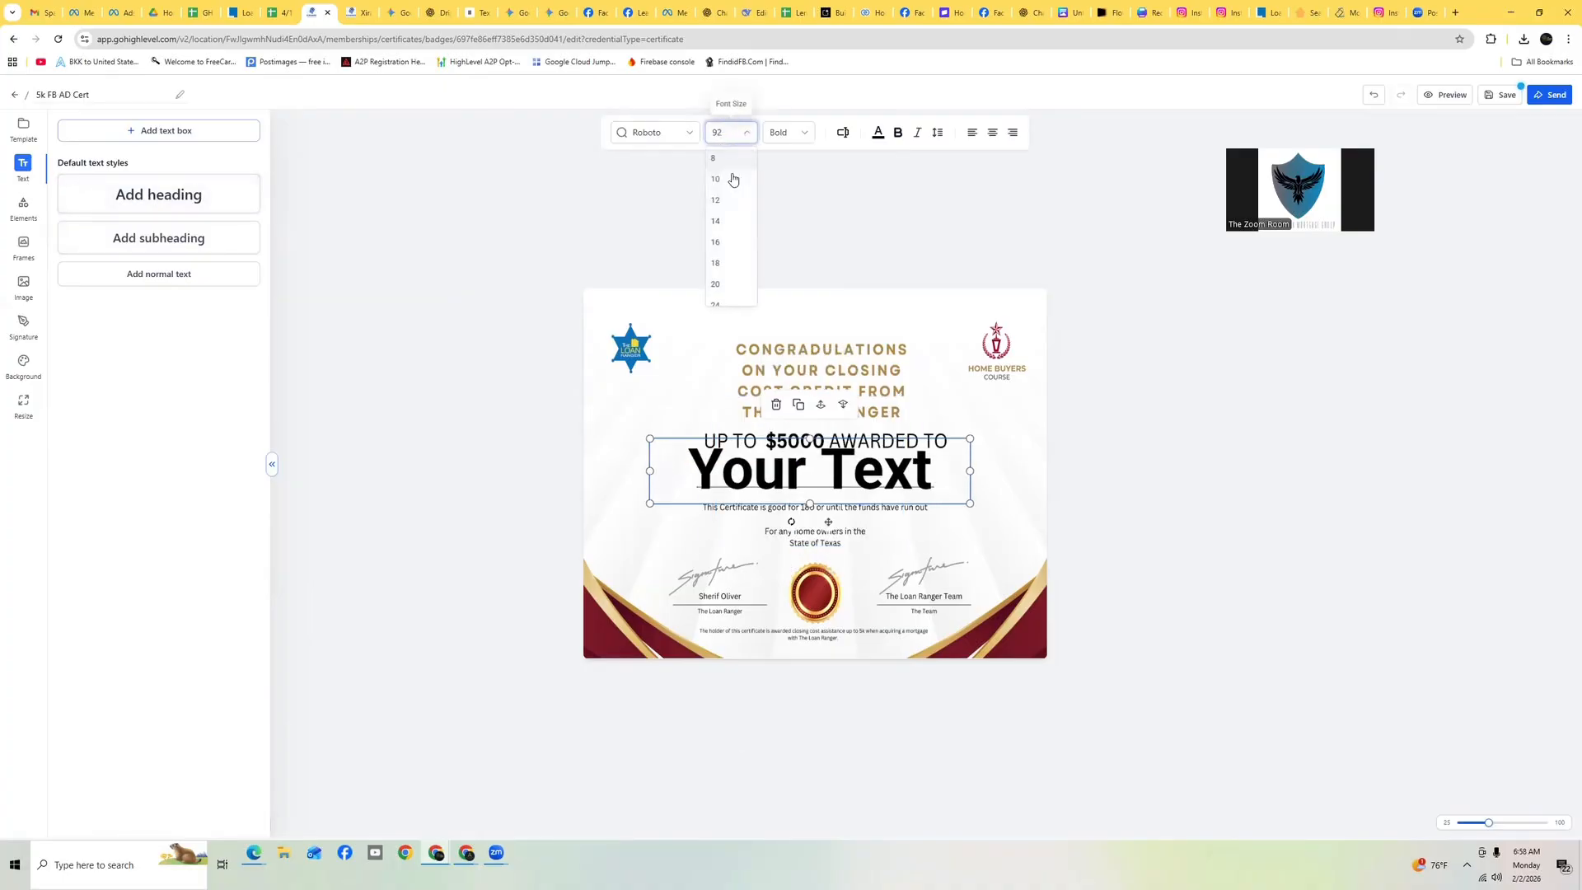
left_click(729, 272)
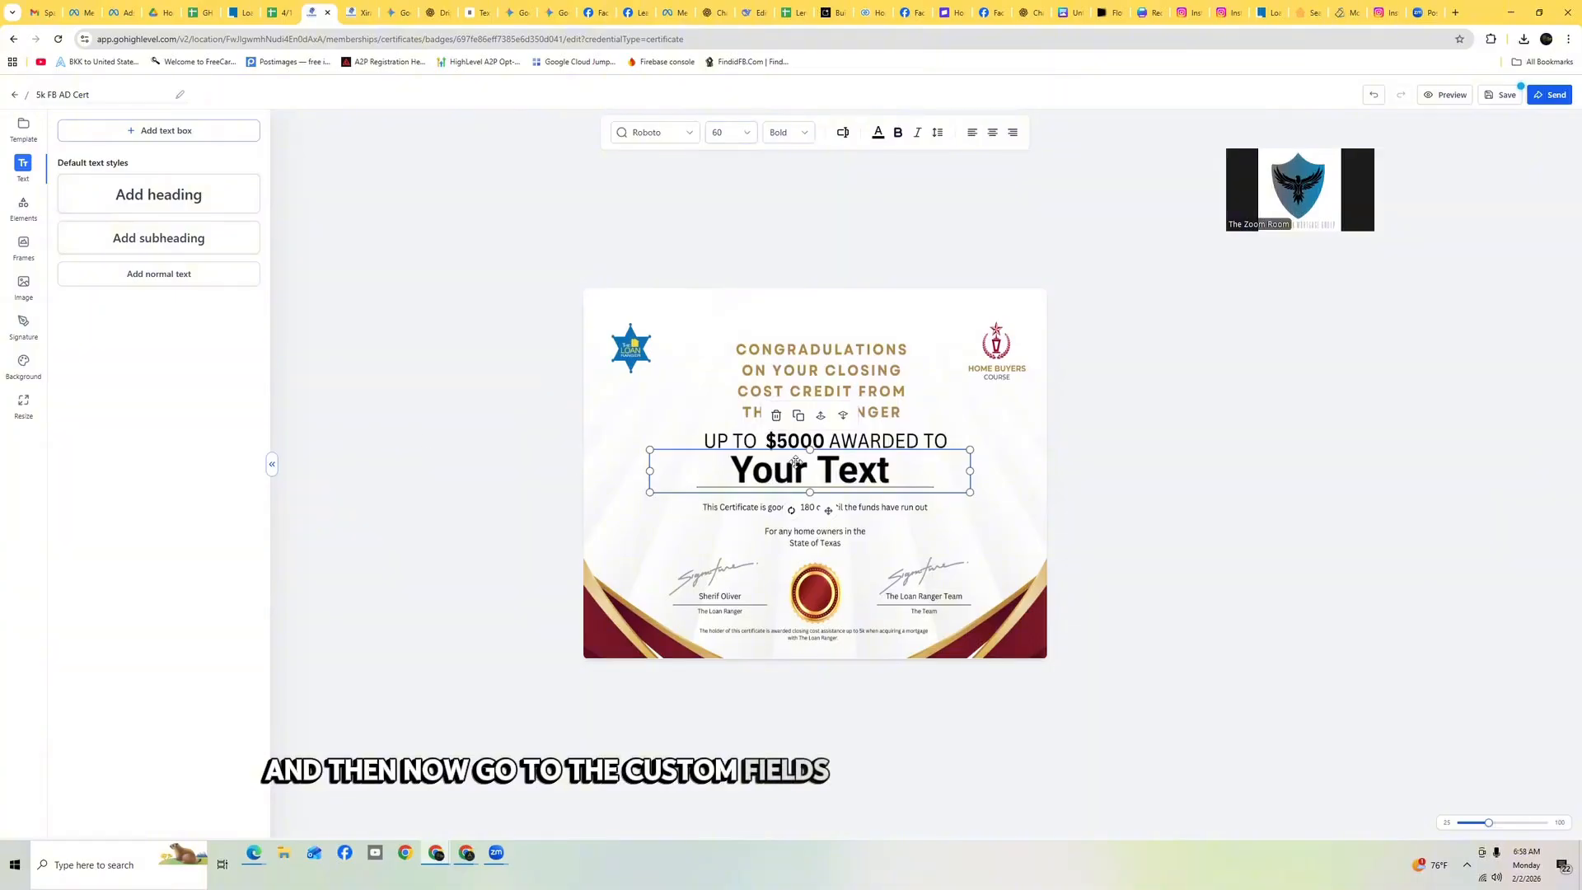
Replace the heading text with the contact Full Name custom value
double_click(862, 468)
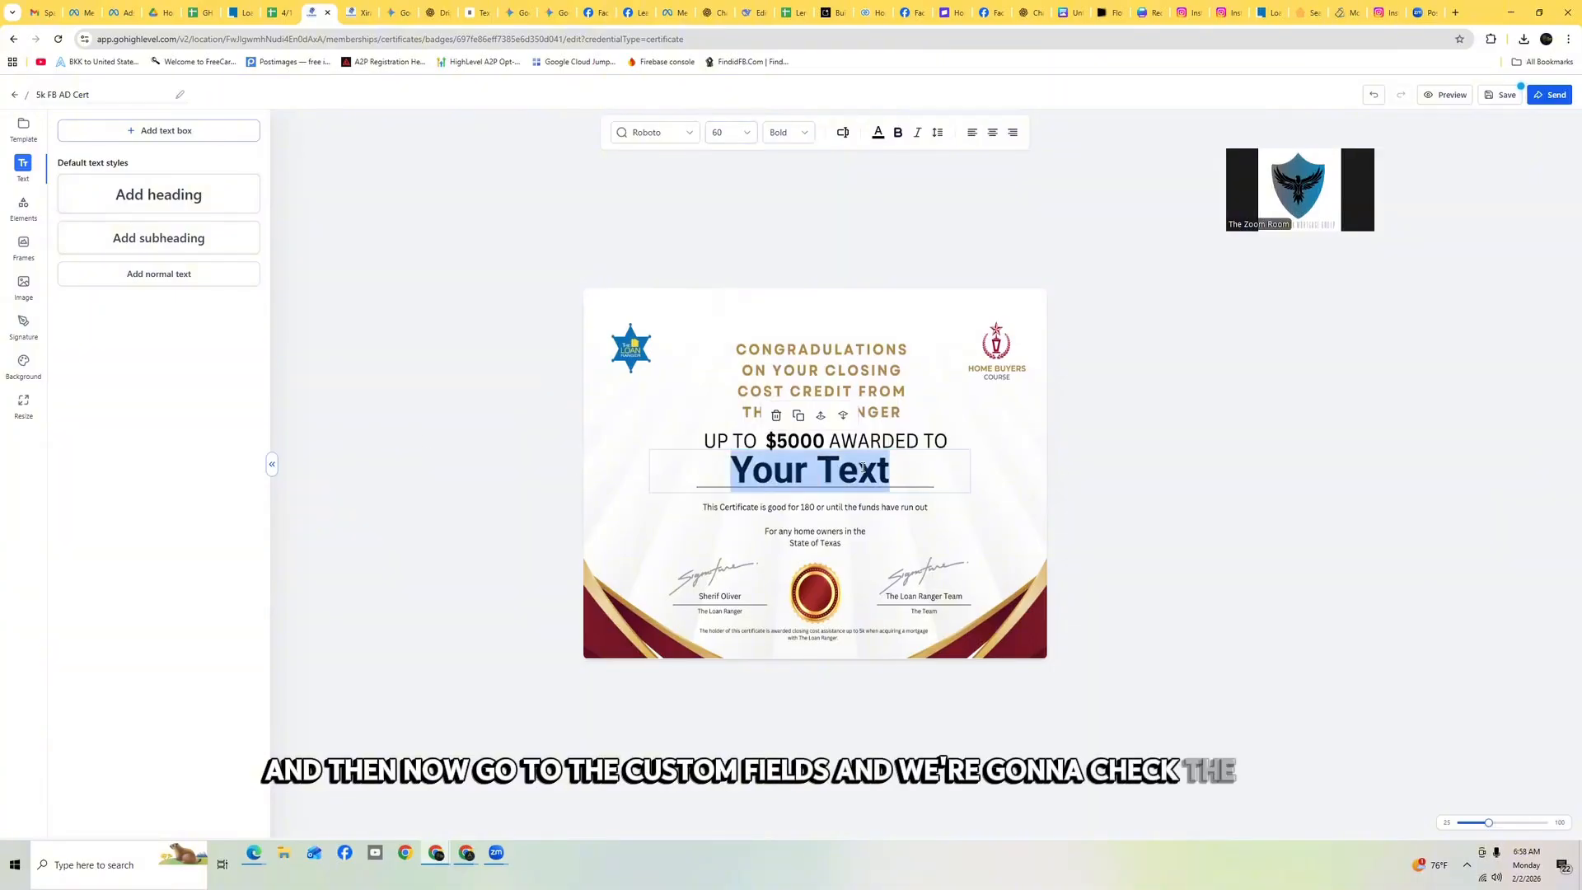
key("BackSpace")
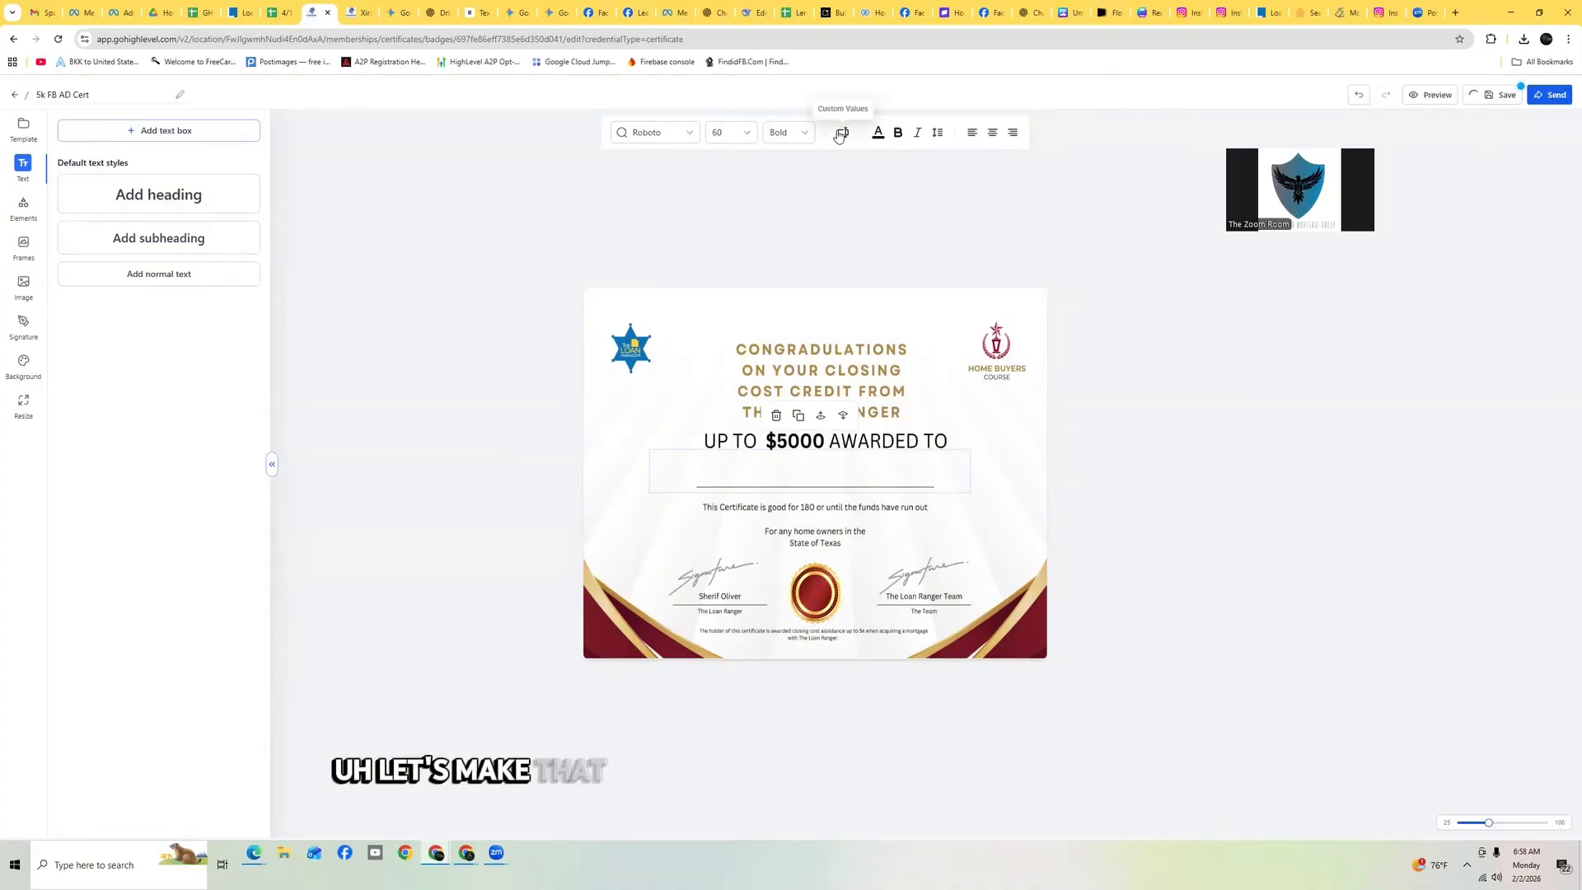
left_click(841, 135)
left_click(844, 173)
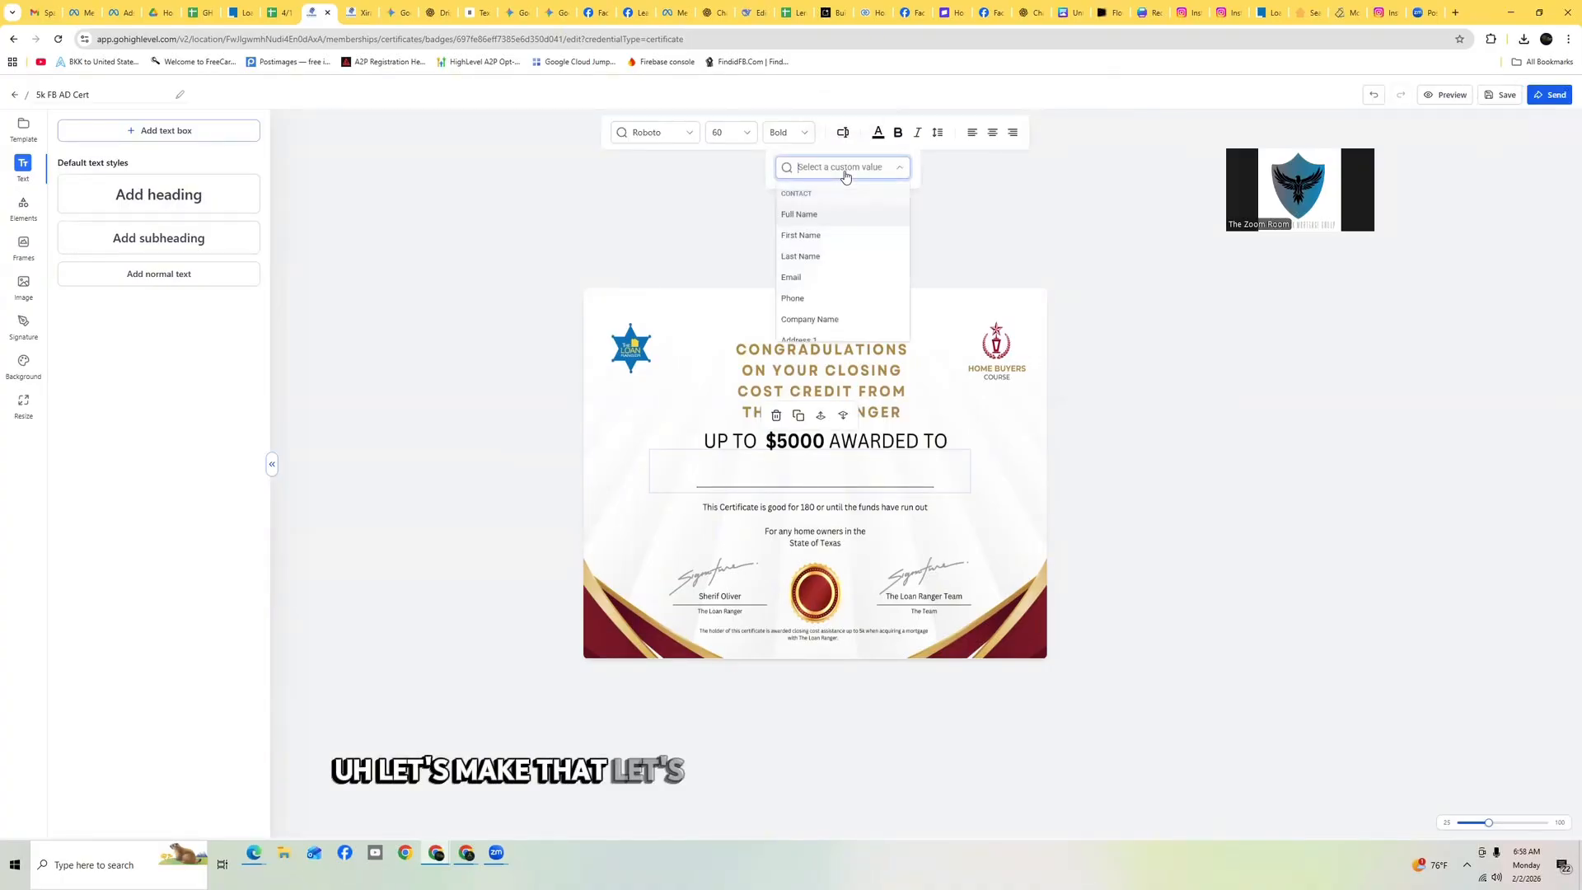
left_click(820, 215)
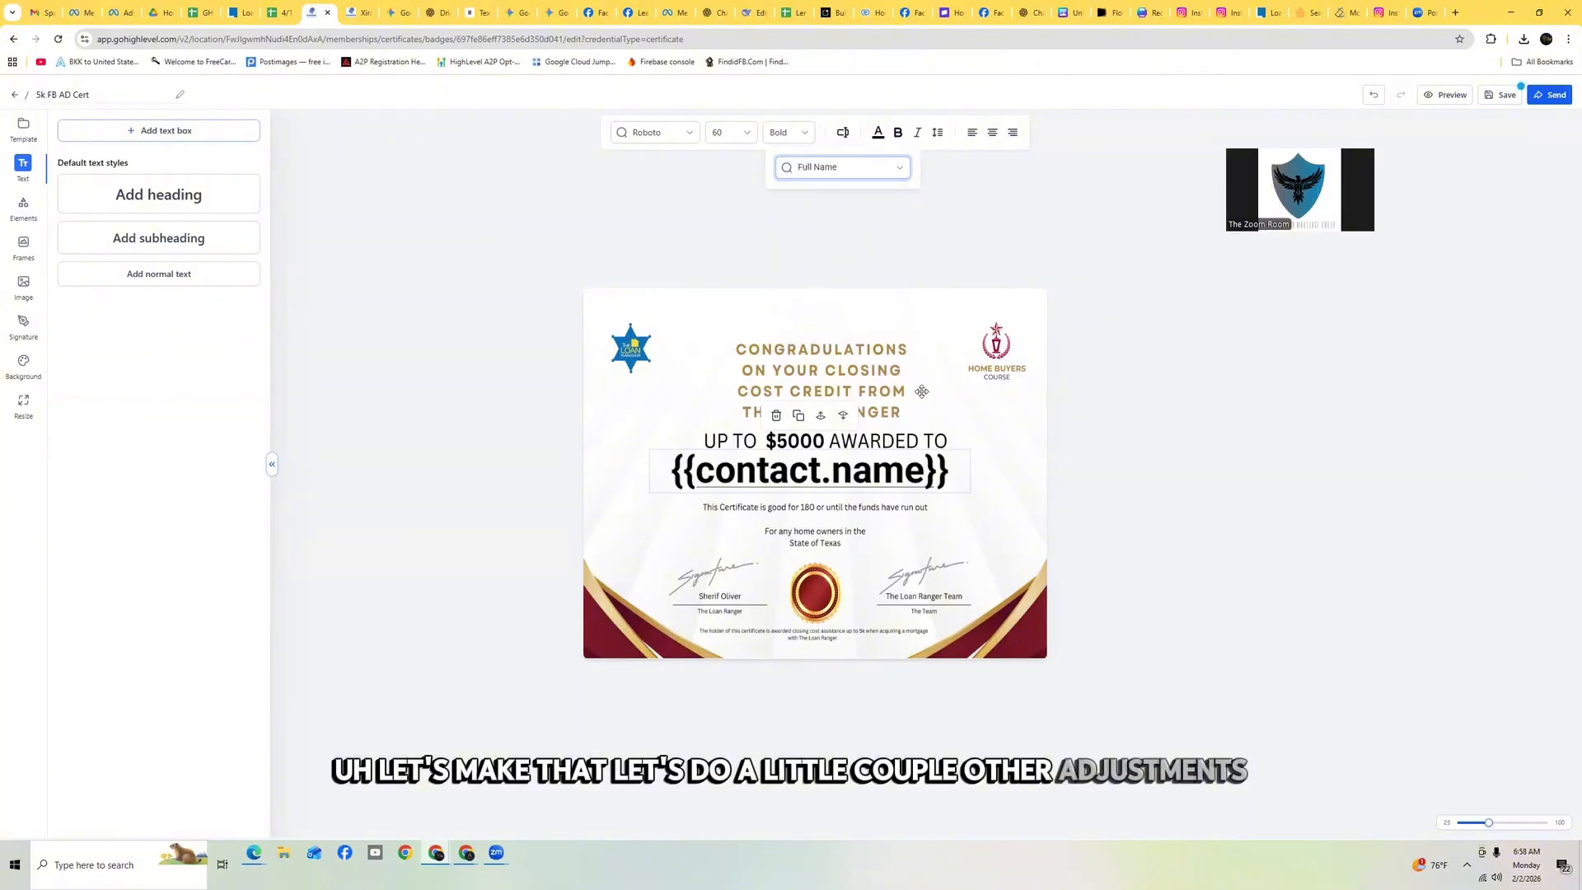
left_click(1228, 451)
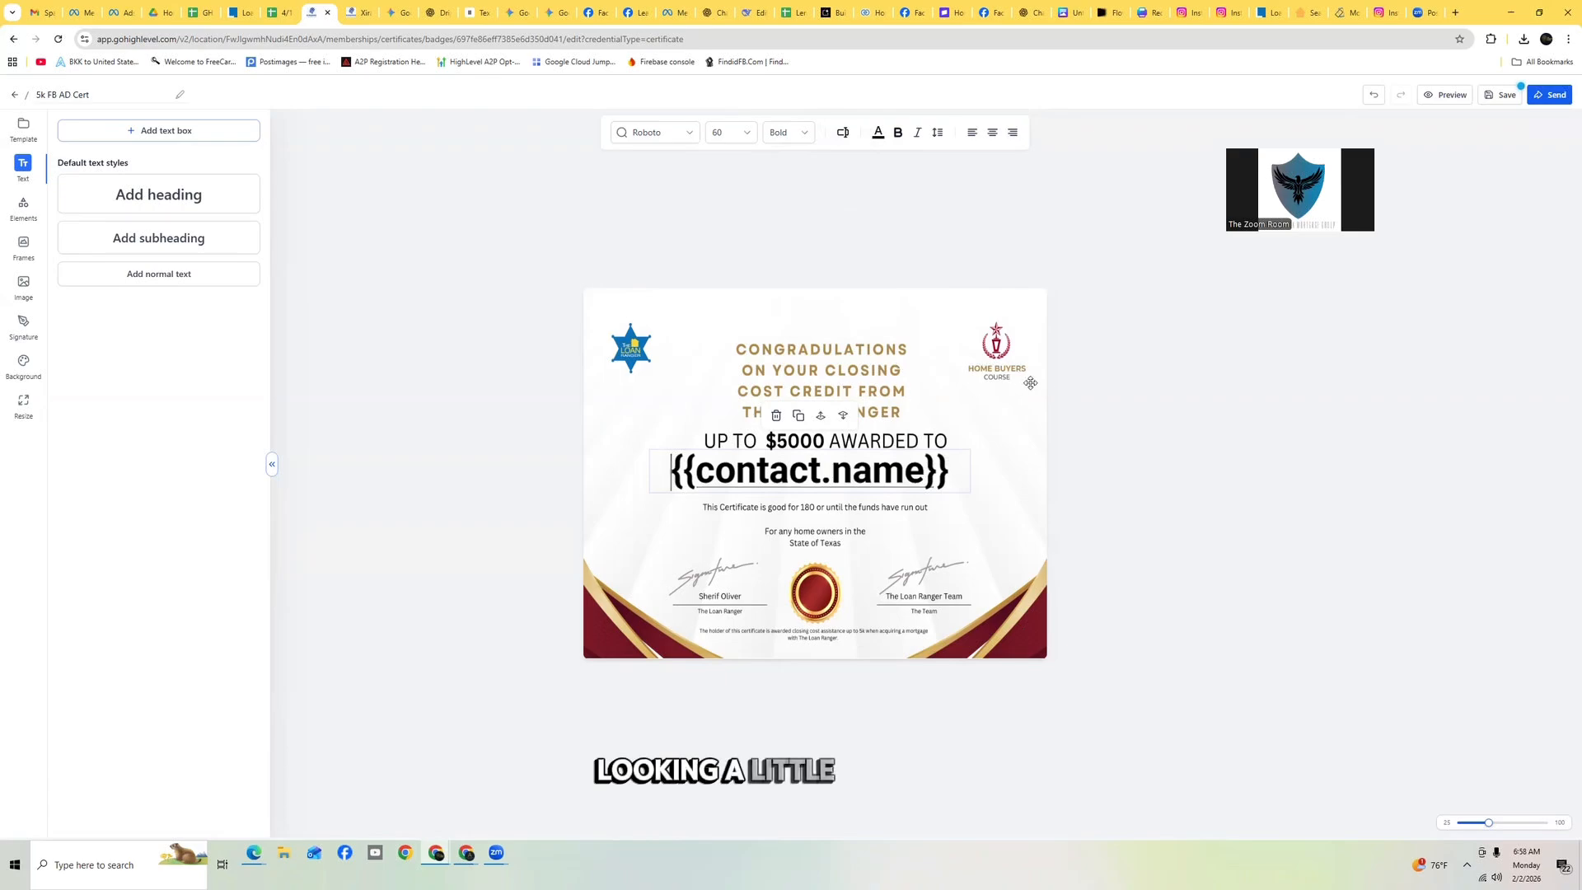
left_click(909, 540)
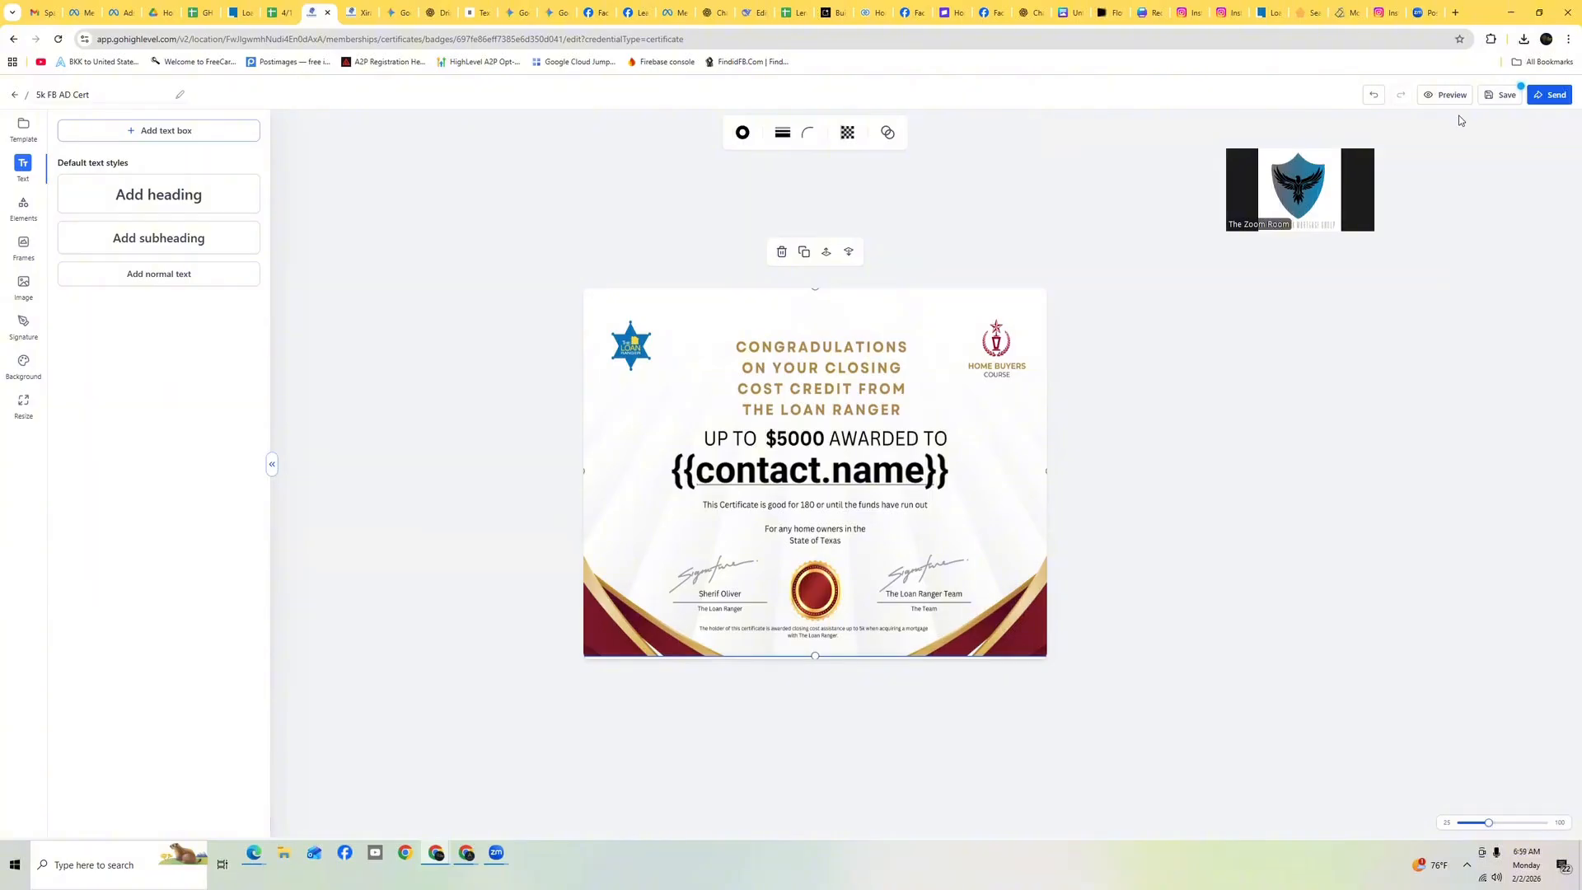
Save the certificate and open its preview, returning to the certificate editor afterwards
left_click(1496, 98)
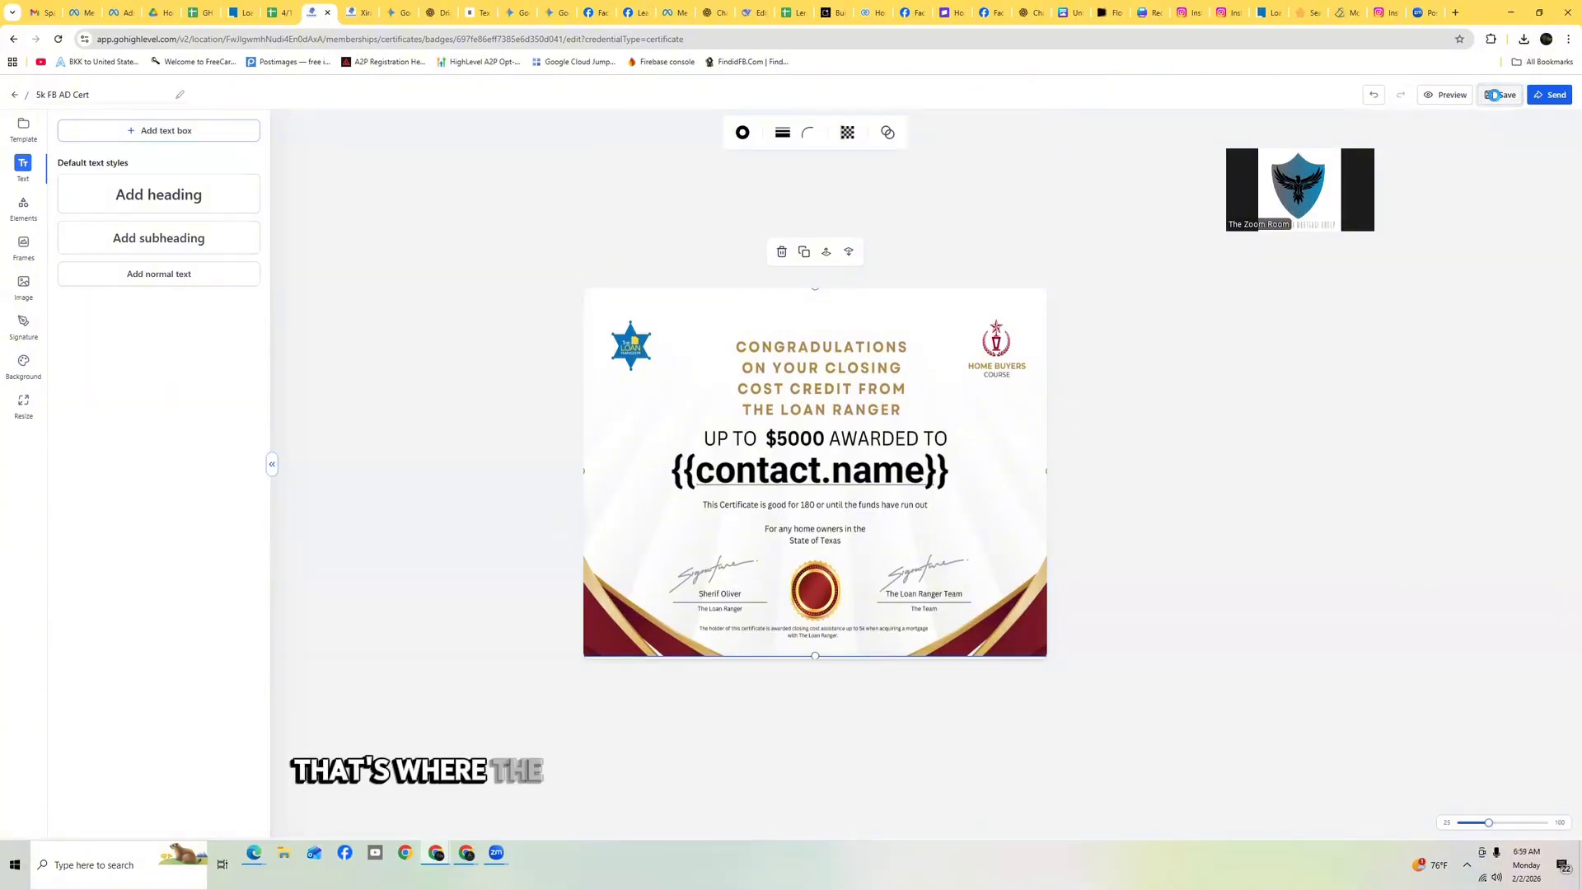
left_click(1448, 94)
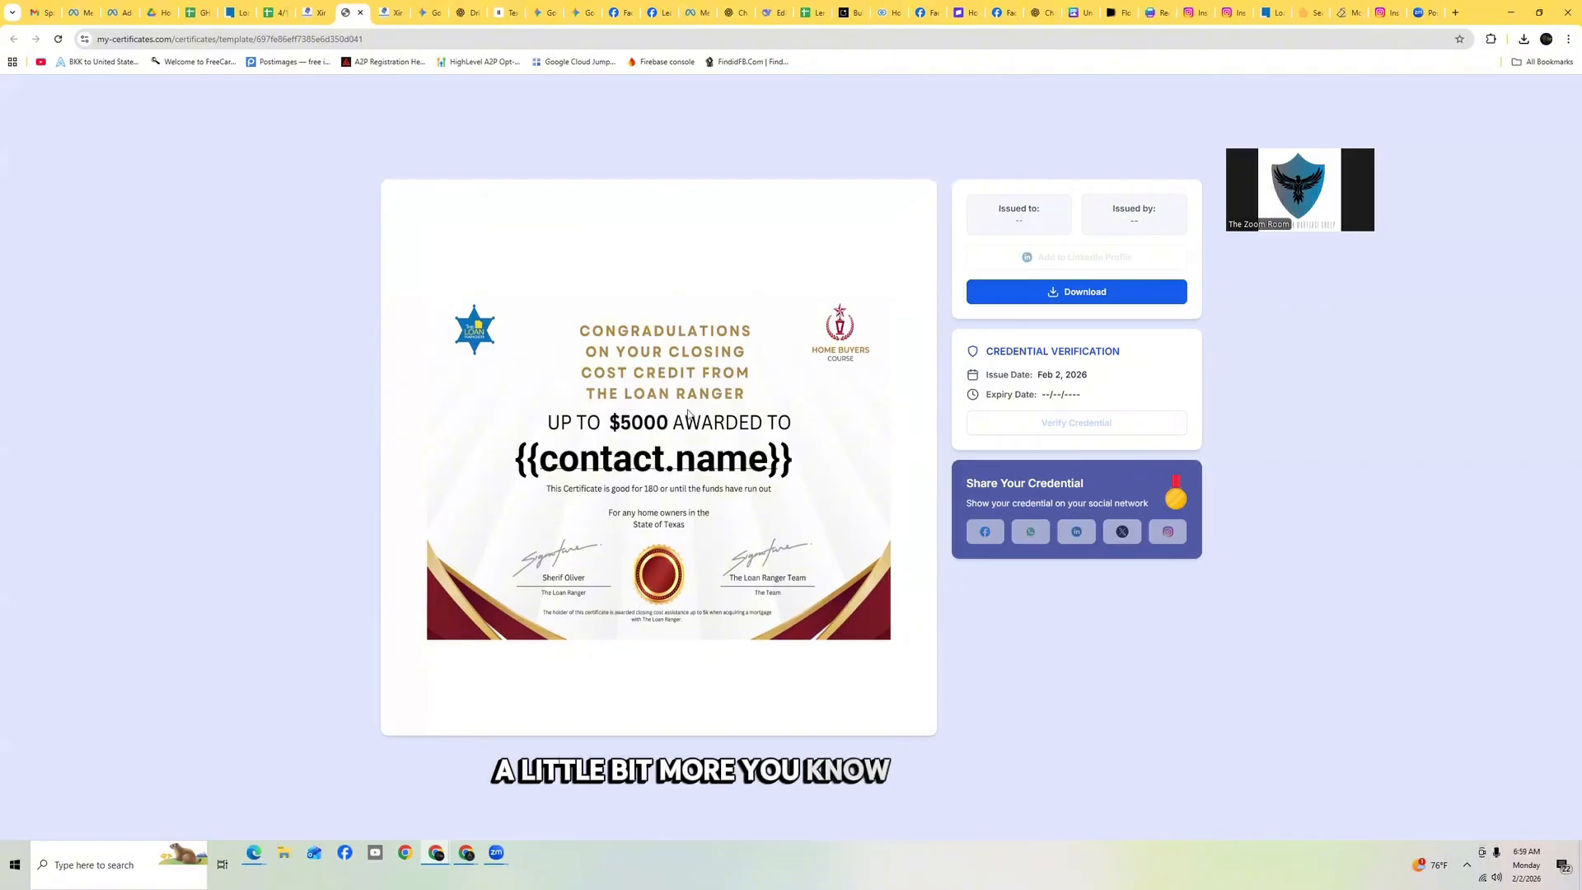
left_click(311, 13)
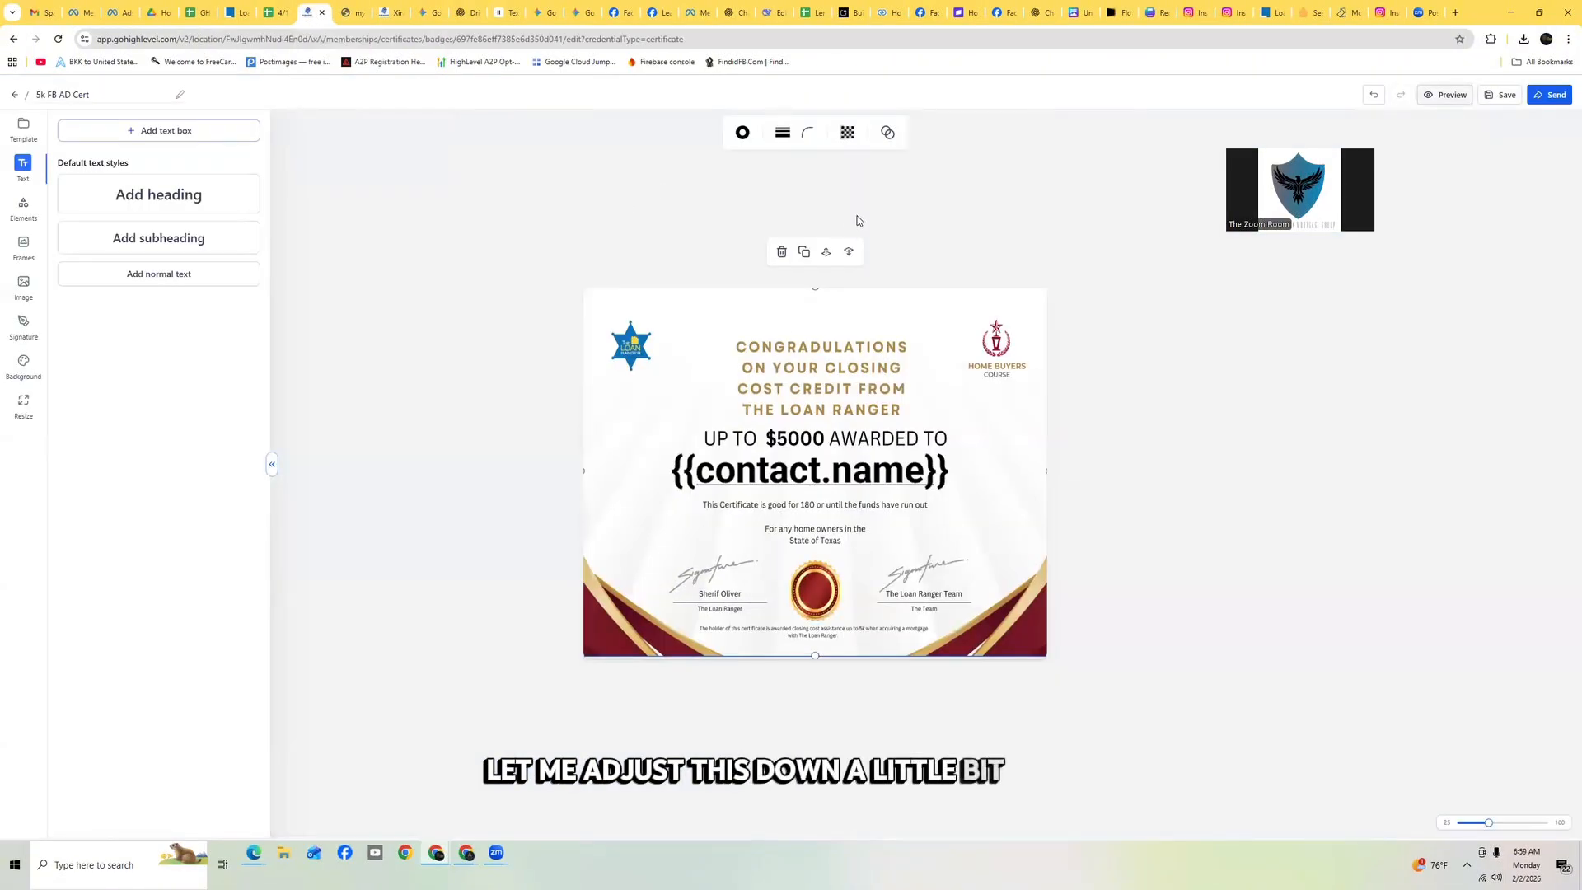
Shrink the contact name text box slightly and save the certificate
left_click(902, 466)
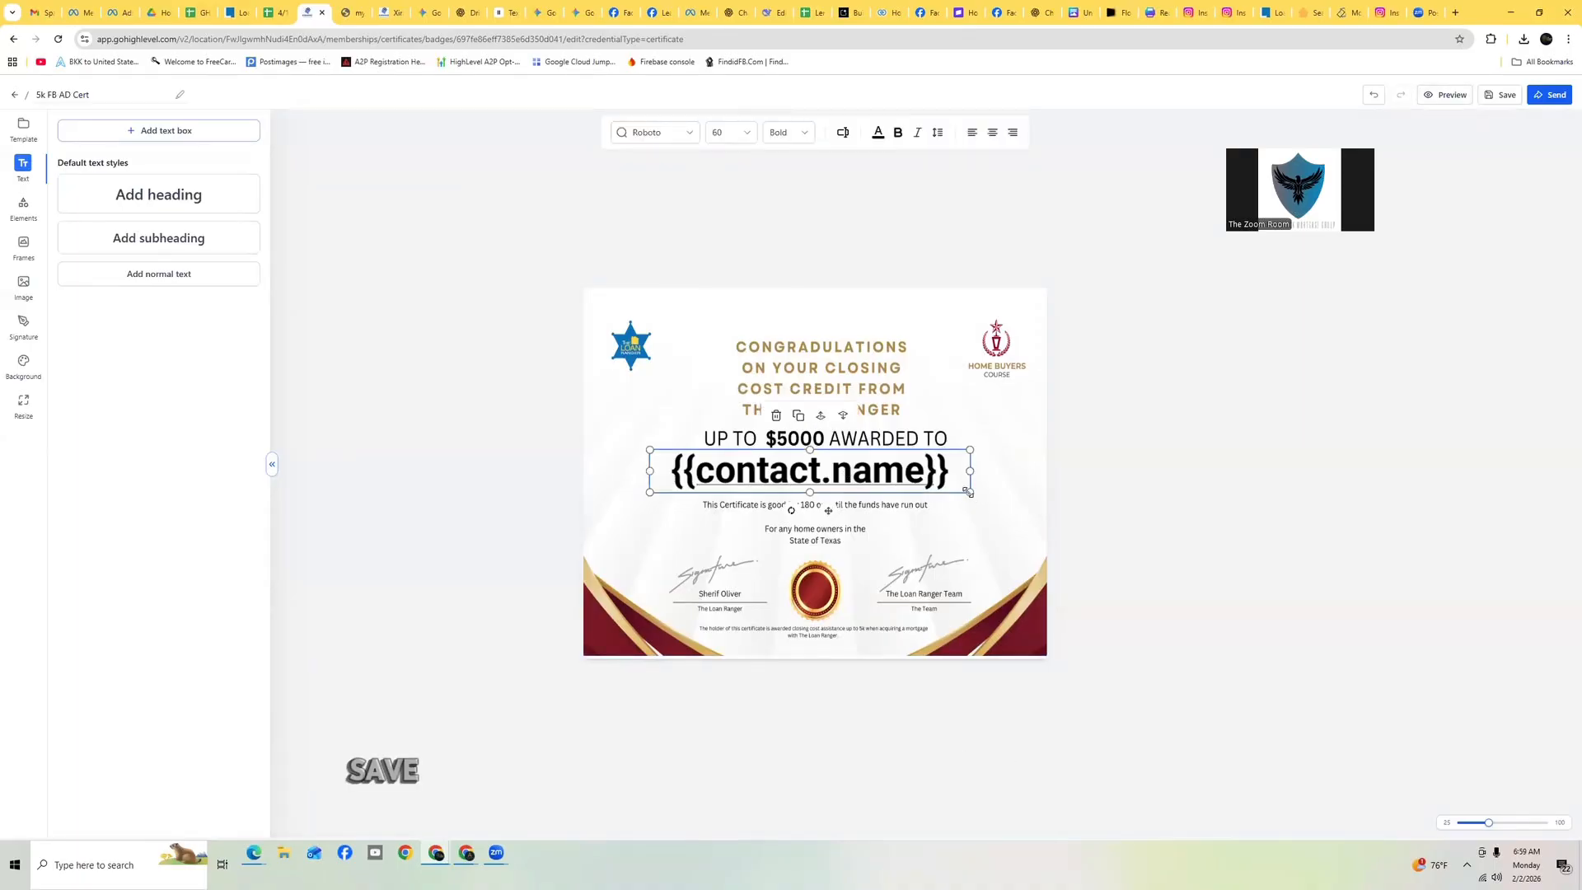
left_click_drag(969, 492, 881, 461)
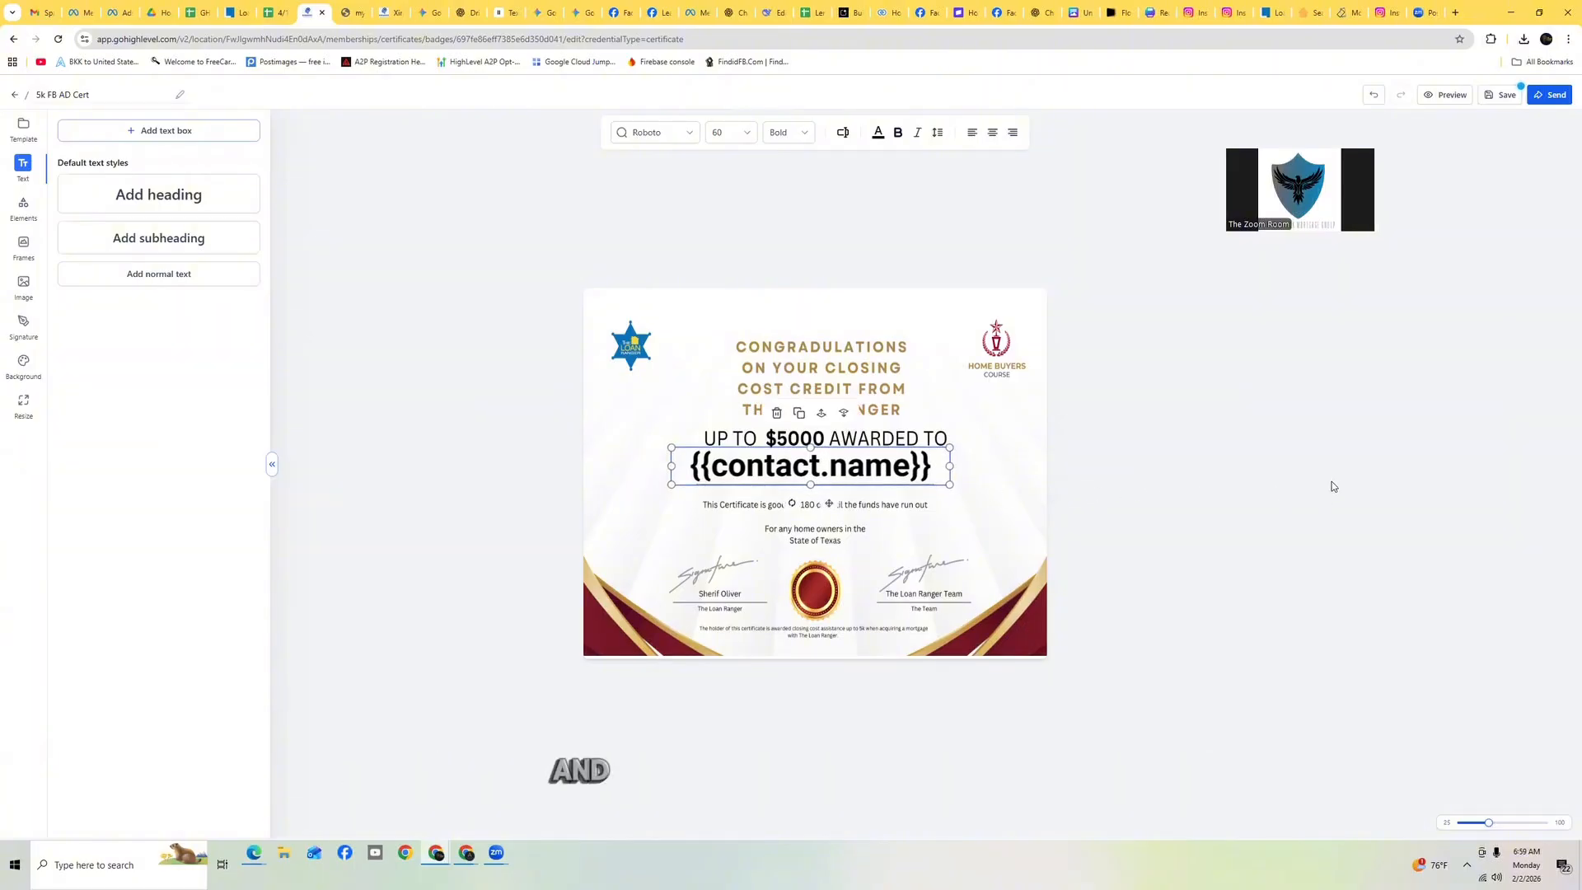
left_click(1498, 96)
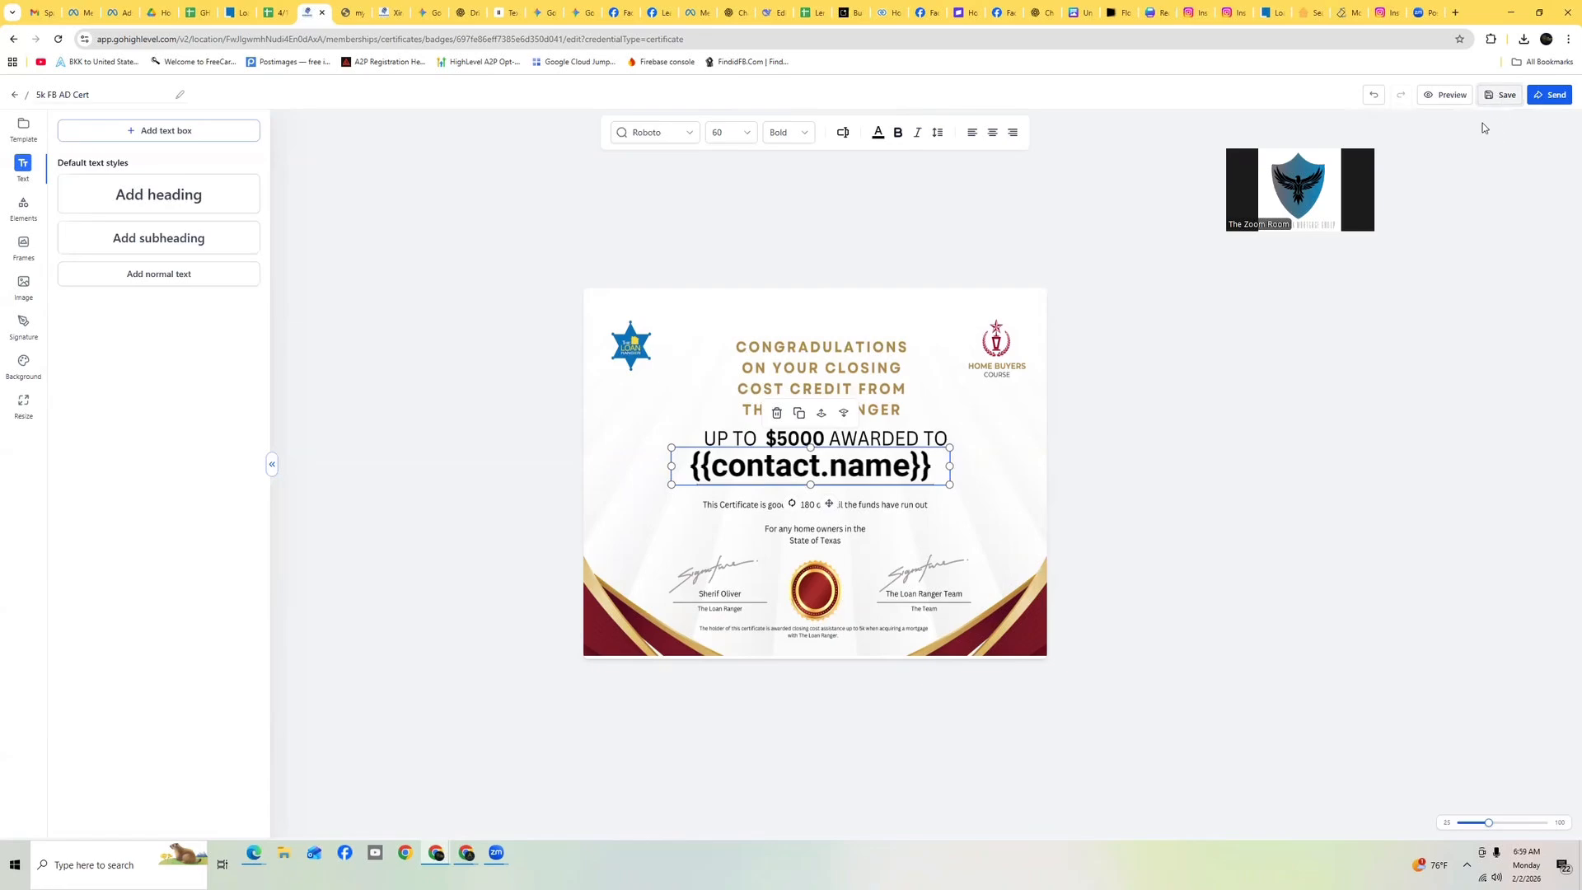
Preview the updated certificate and switch to the 5k FB AD Survey completed workflow
left_click(1448, 96)
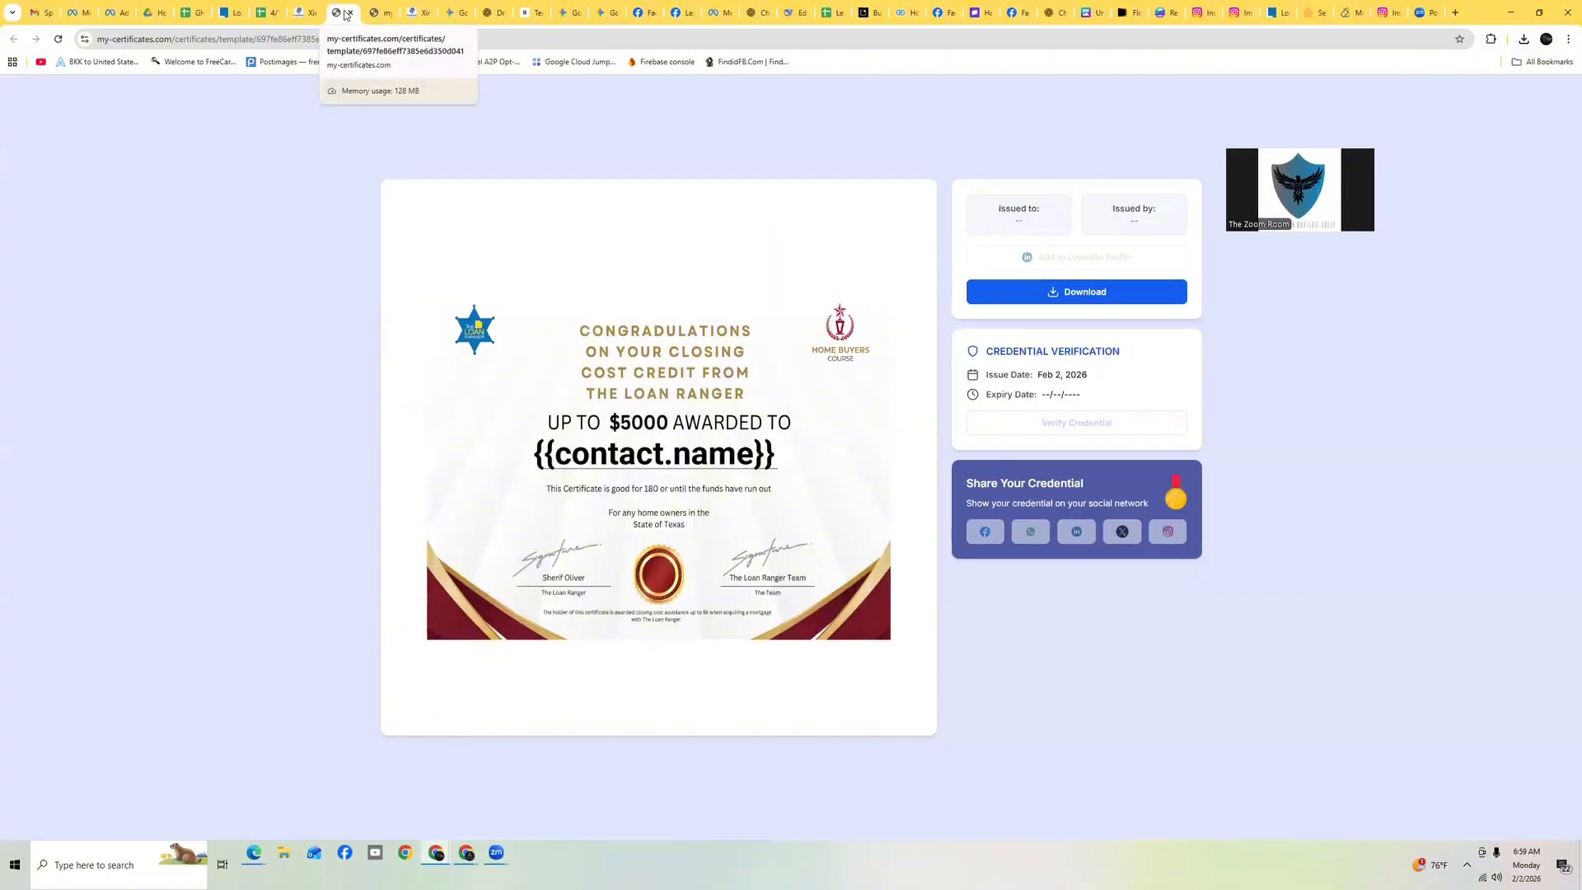
left_click(305, 12)
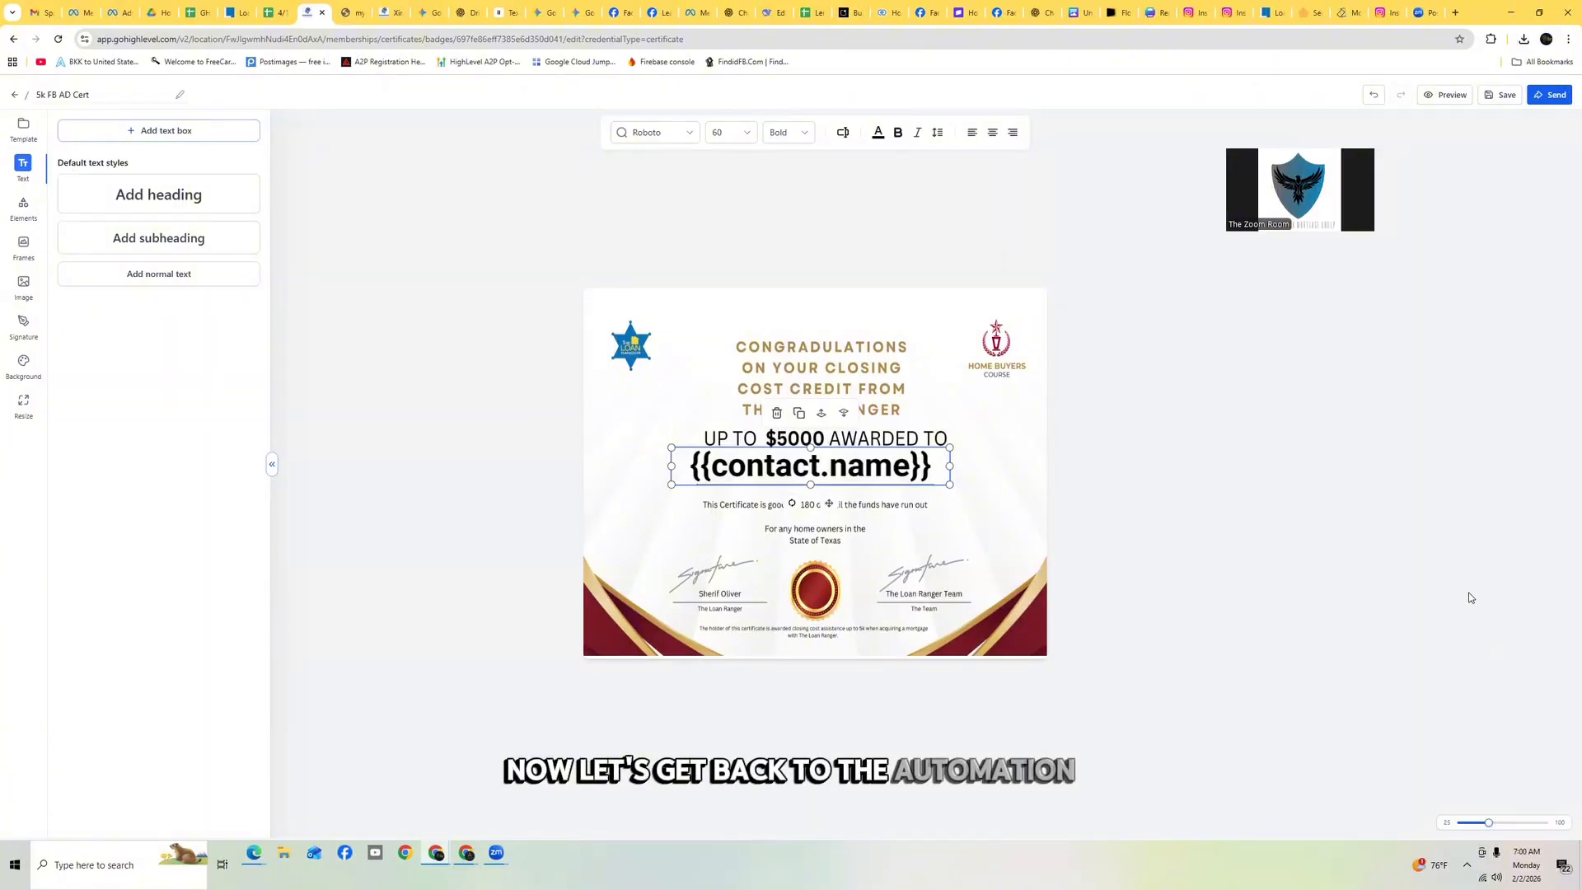
left_click(14, 95)
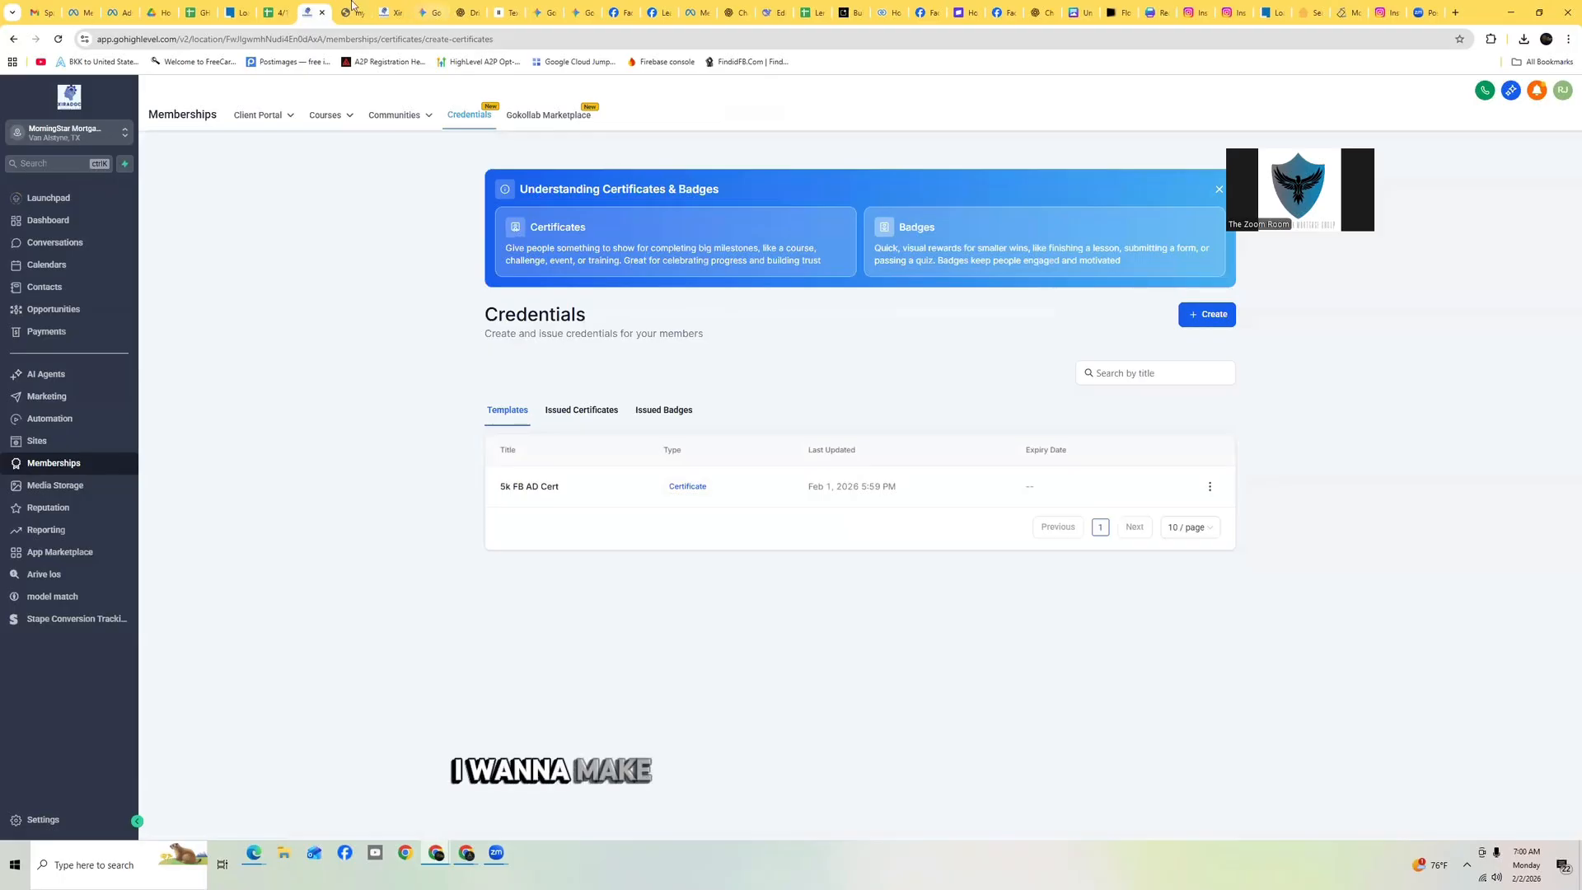
left_click(343, 15)
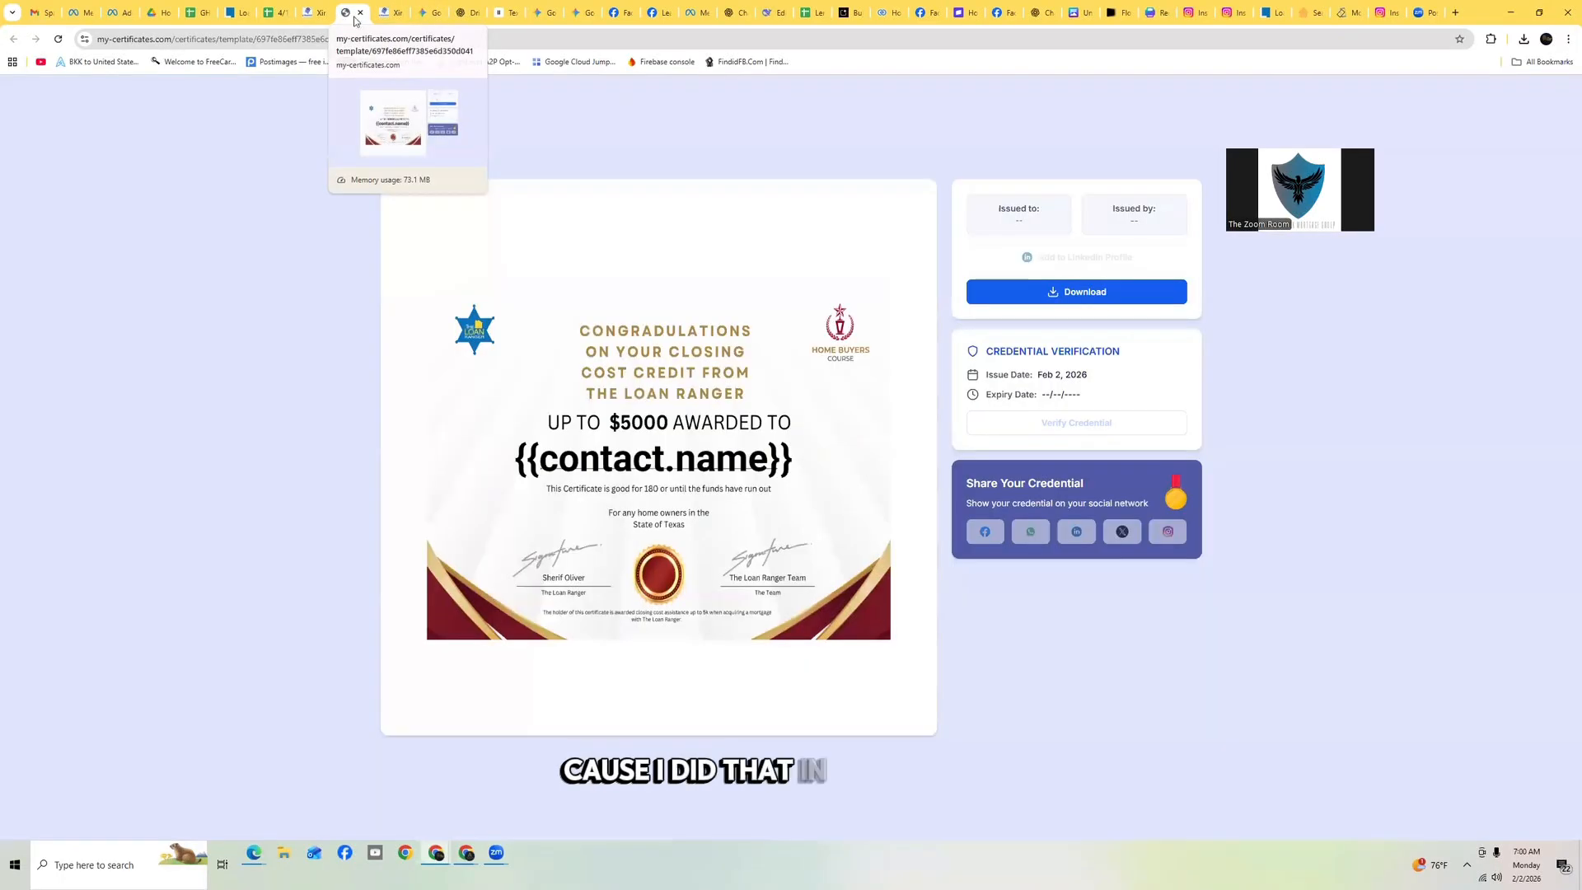
left_click(357, 14)
left_click(355, 15)
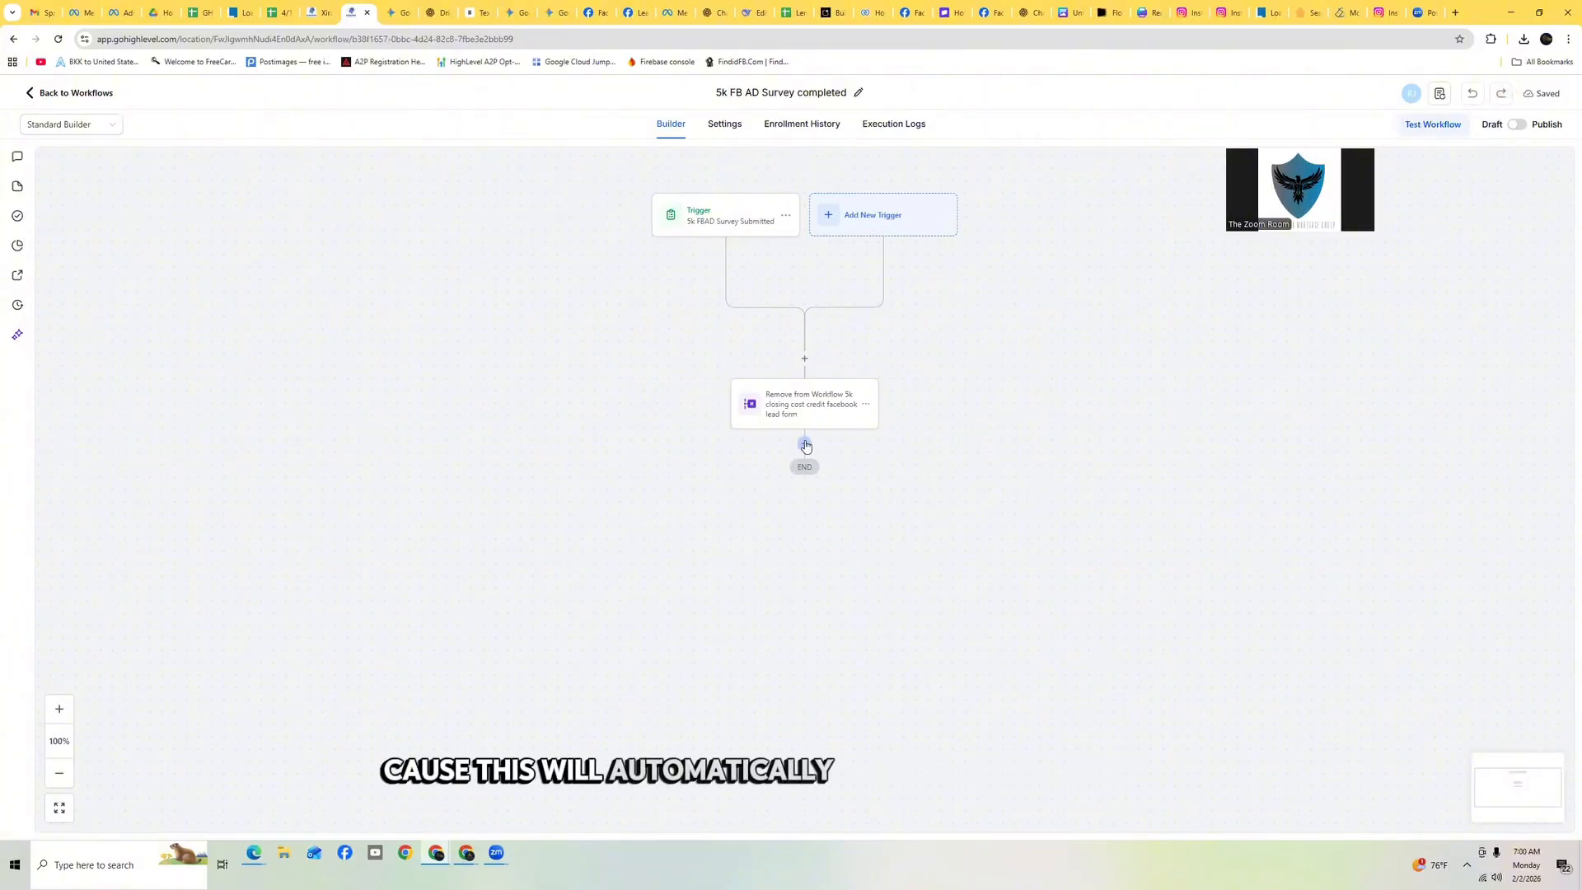
Add an Add Contact Tag action below the Remove from Workflow step
left_click(805, 445)
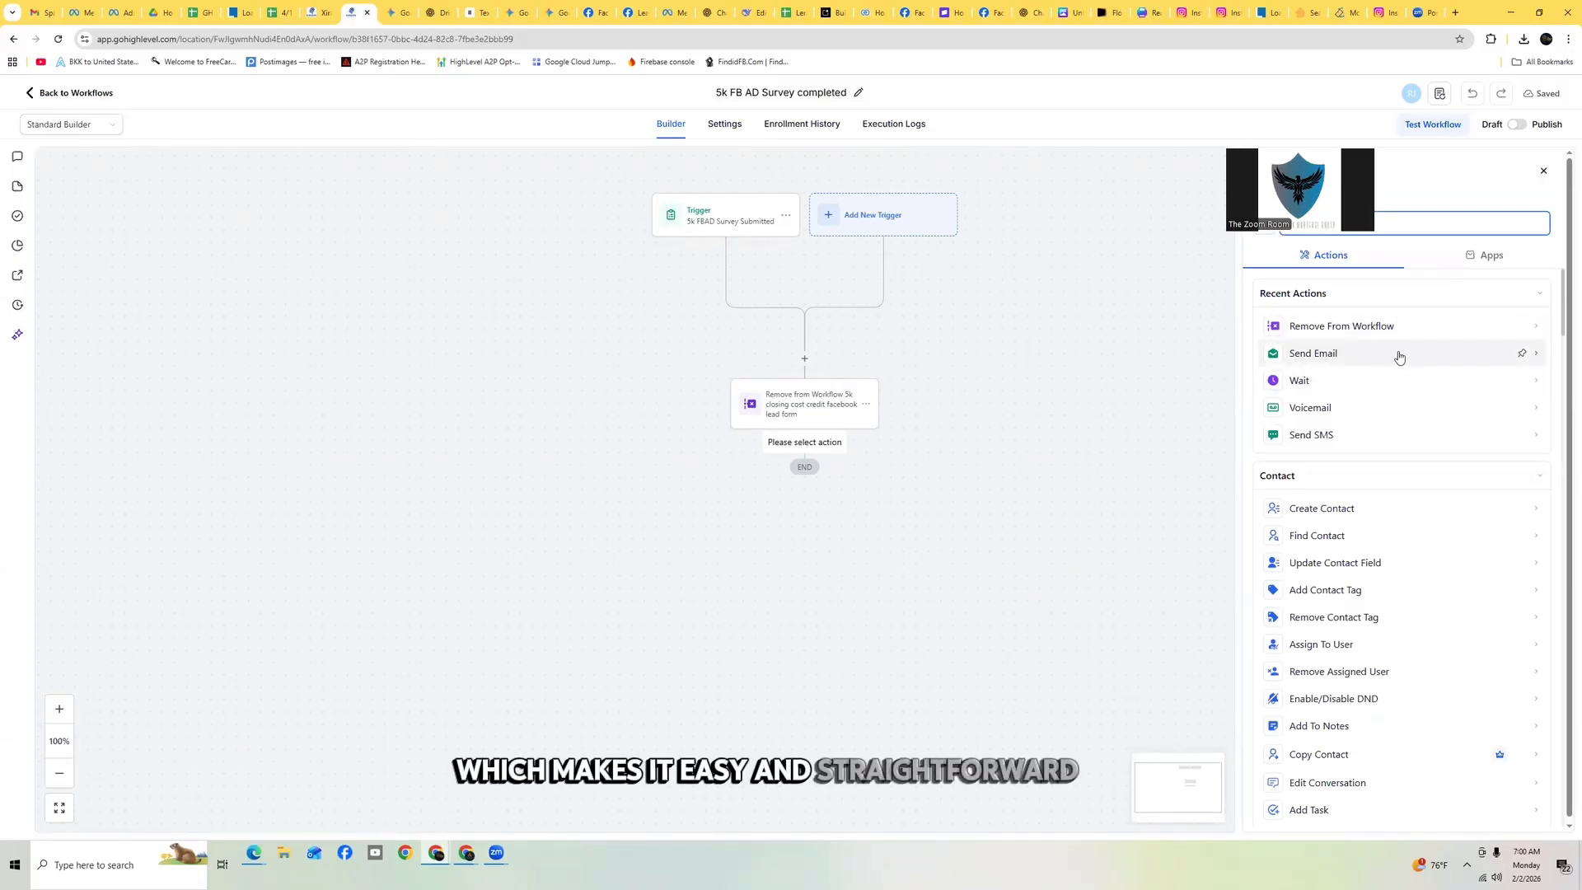
left_click(1359, 257)
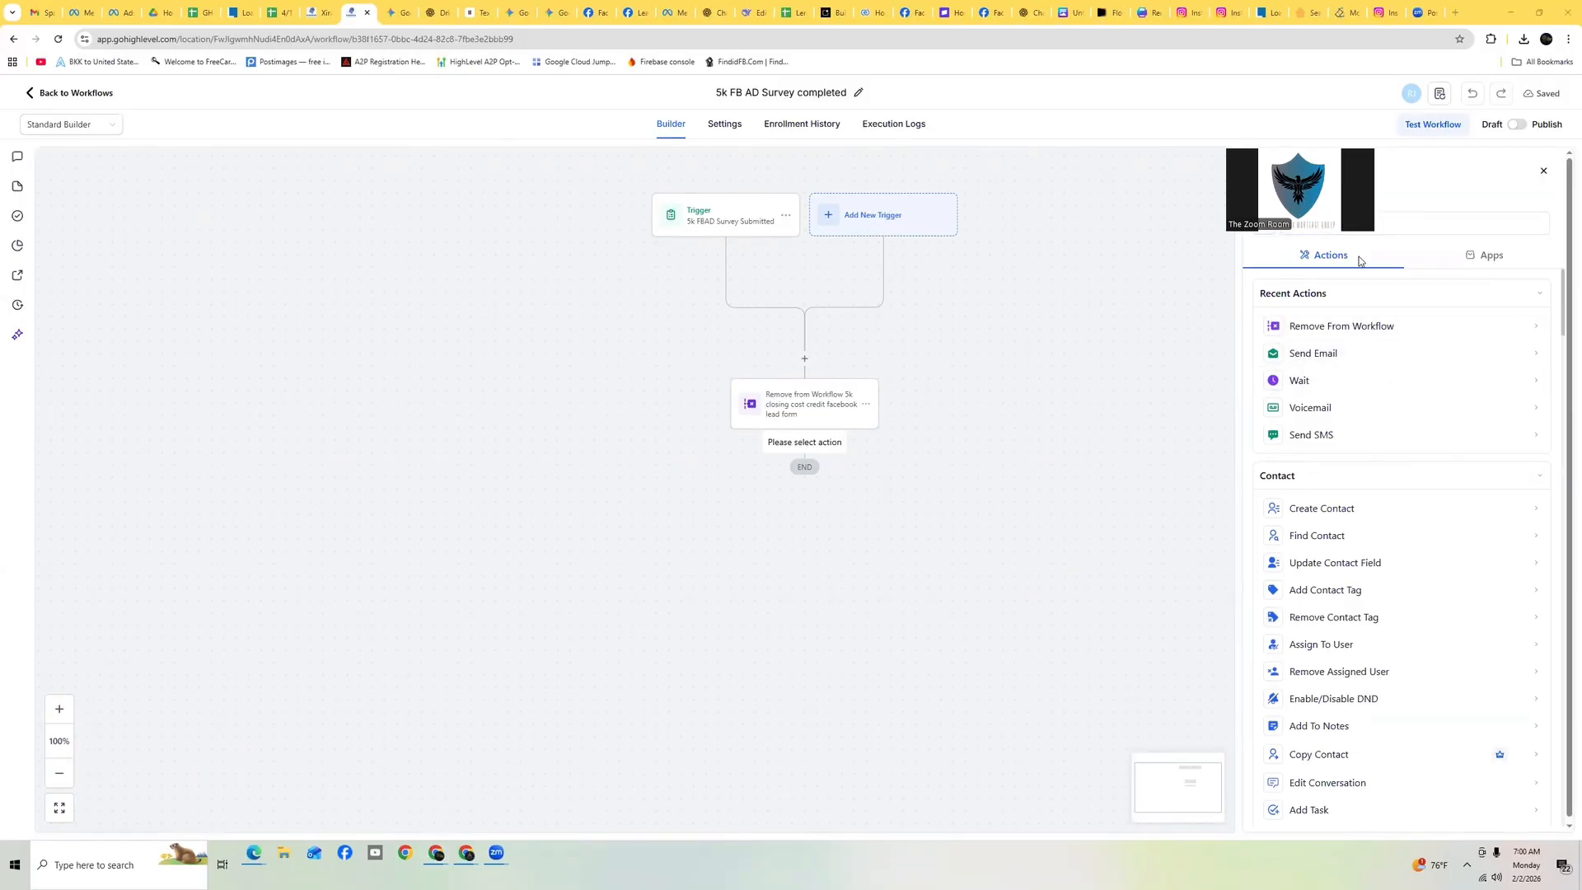
left_click(1362, 216)
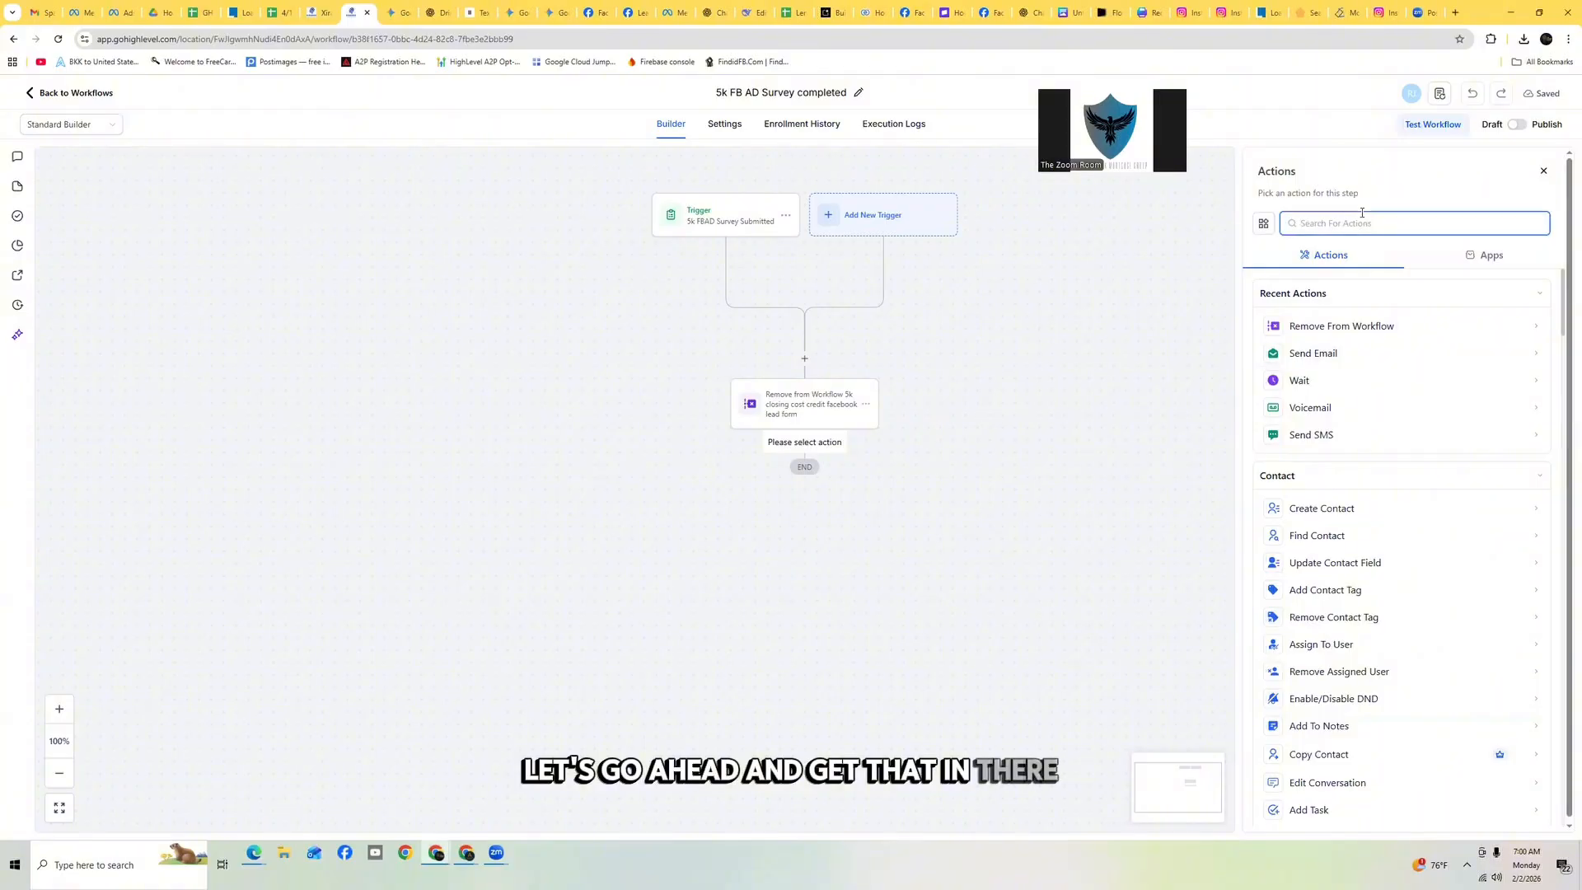
type("tag")
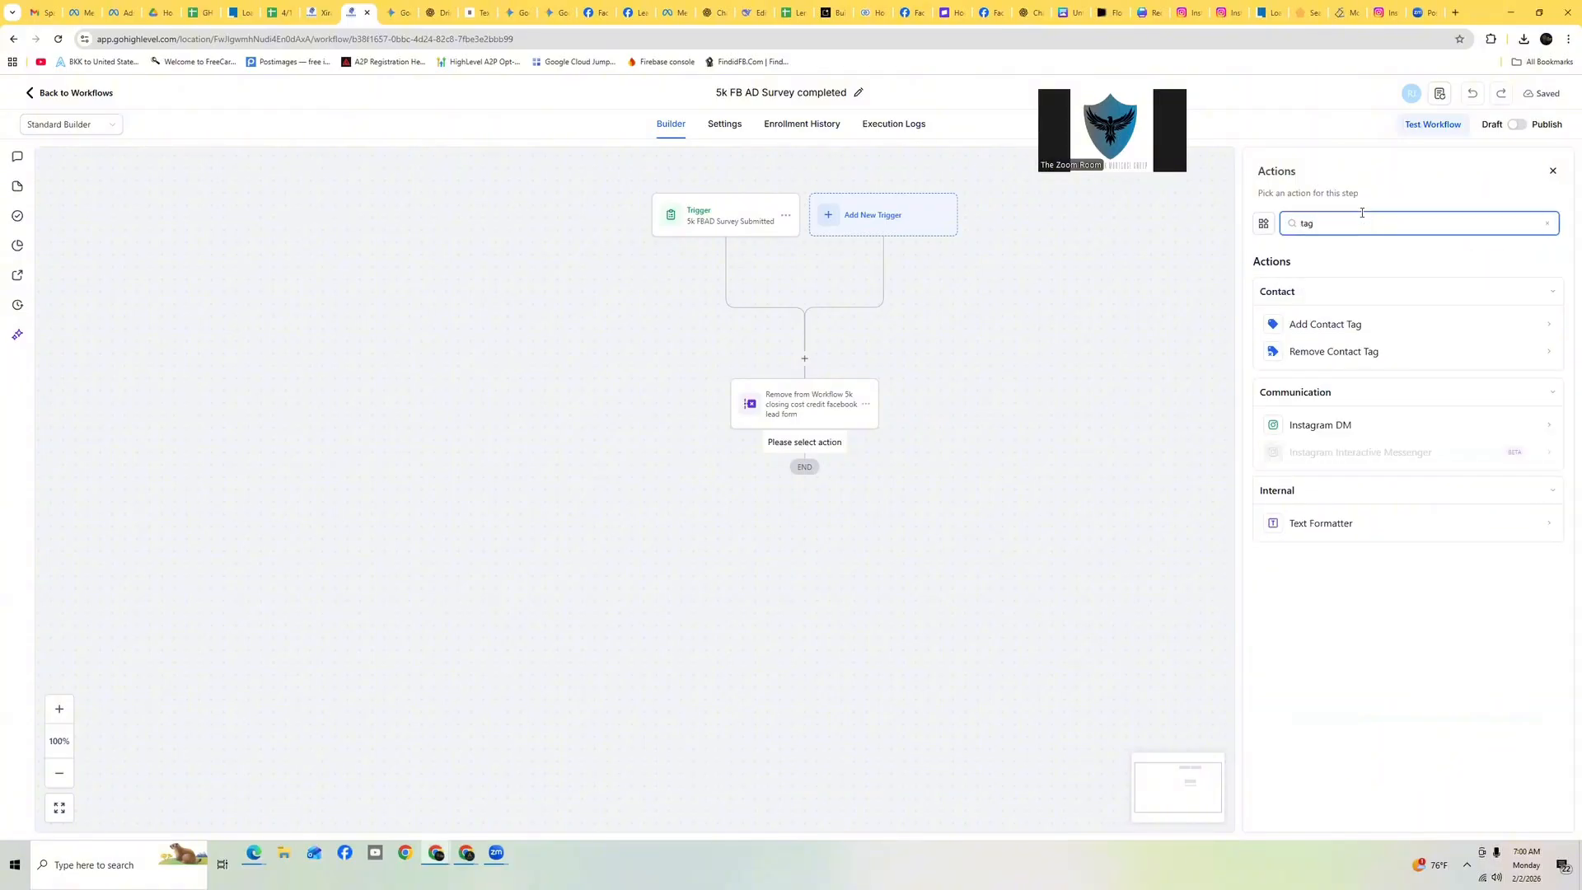
left_click(1331, 324)
Create the new tag '5k fb ad survey submitted' for the action and save it
left_click(1322, 301)
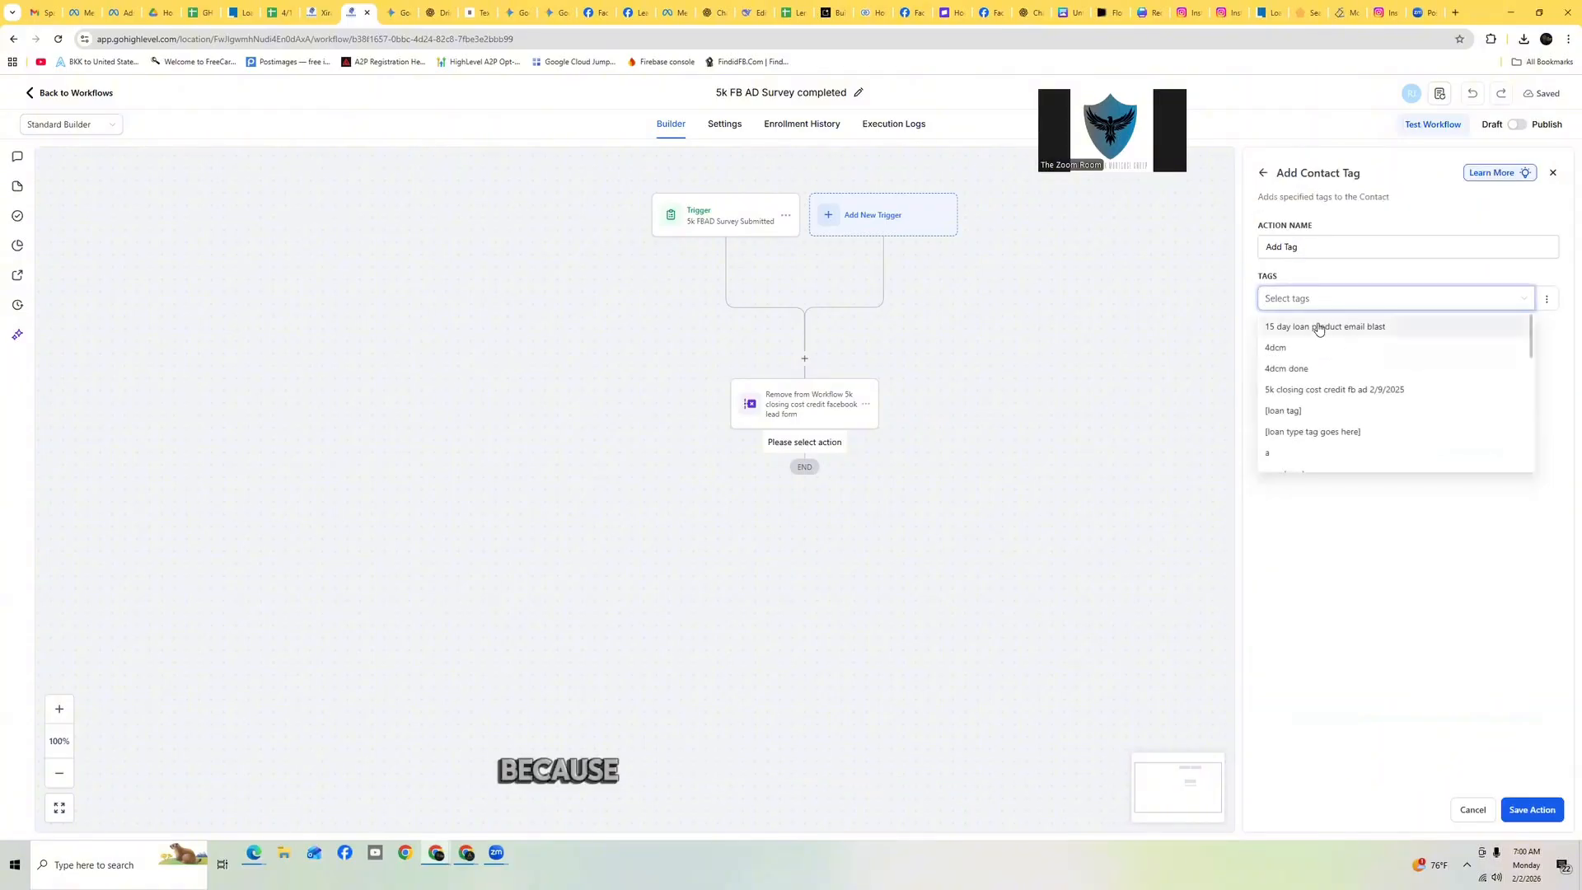
type("5k")
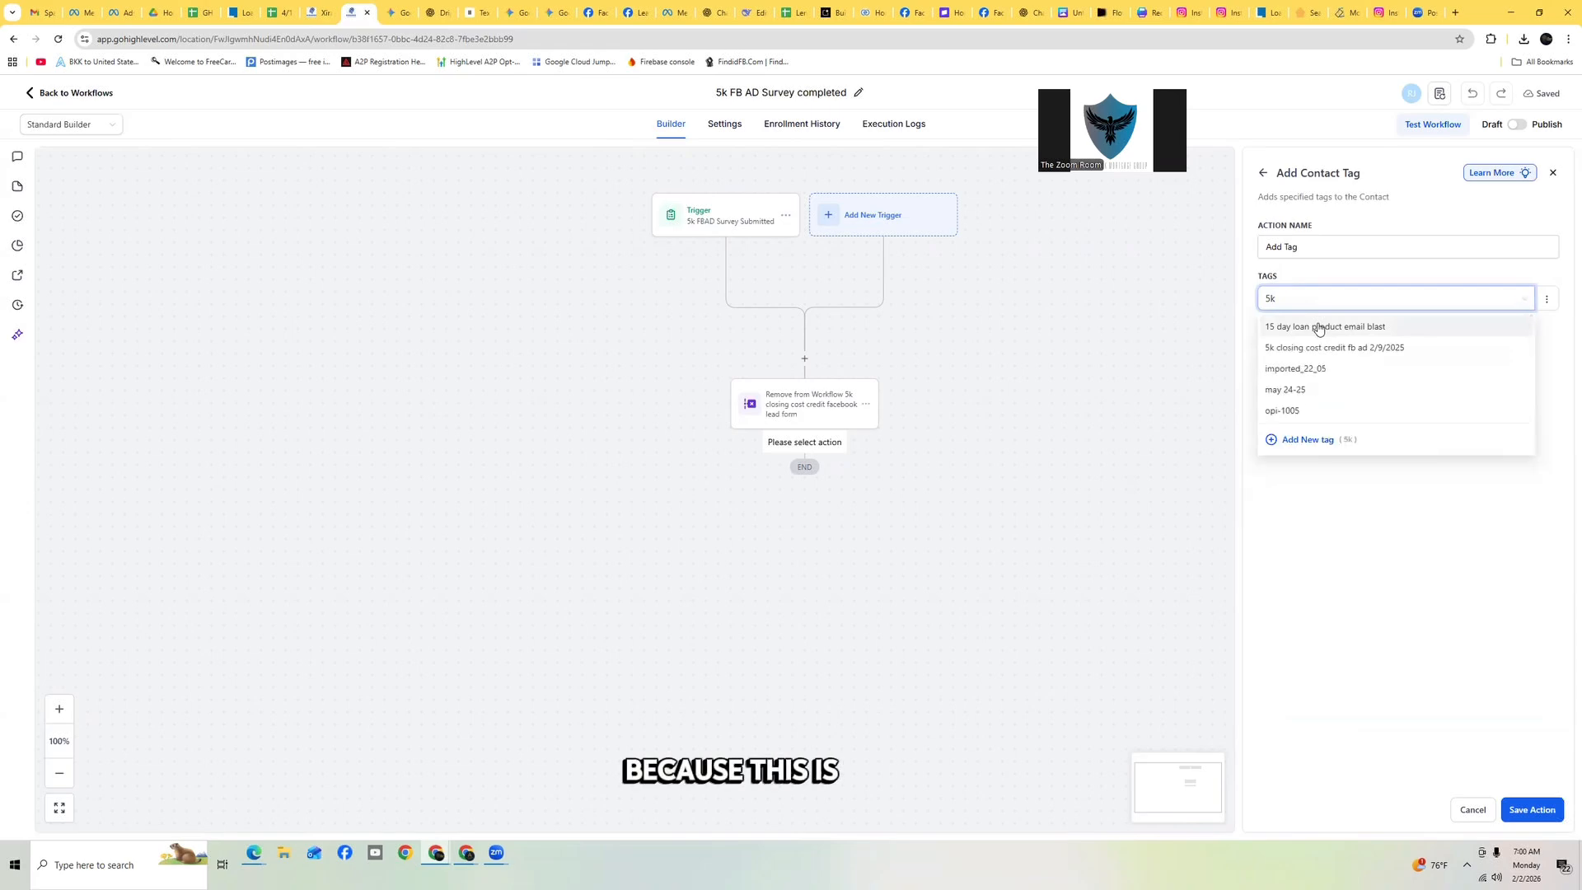
type(" FBAD")
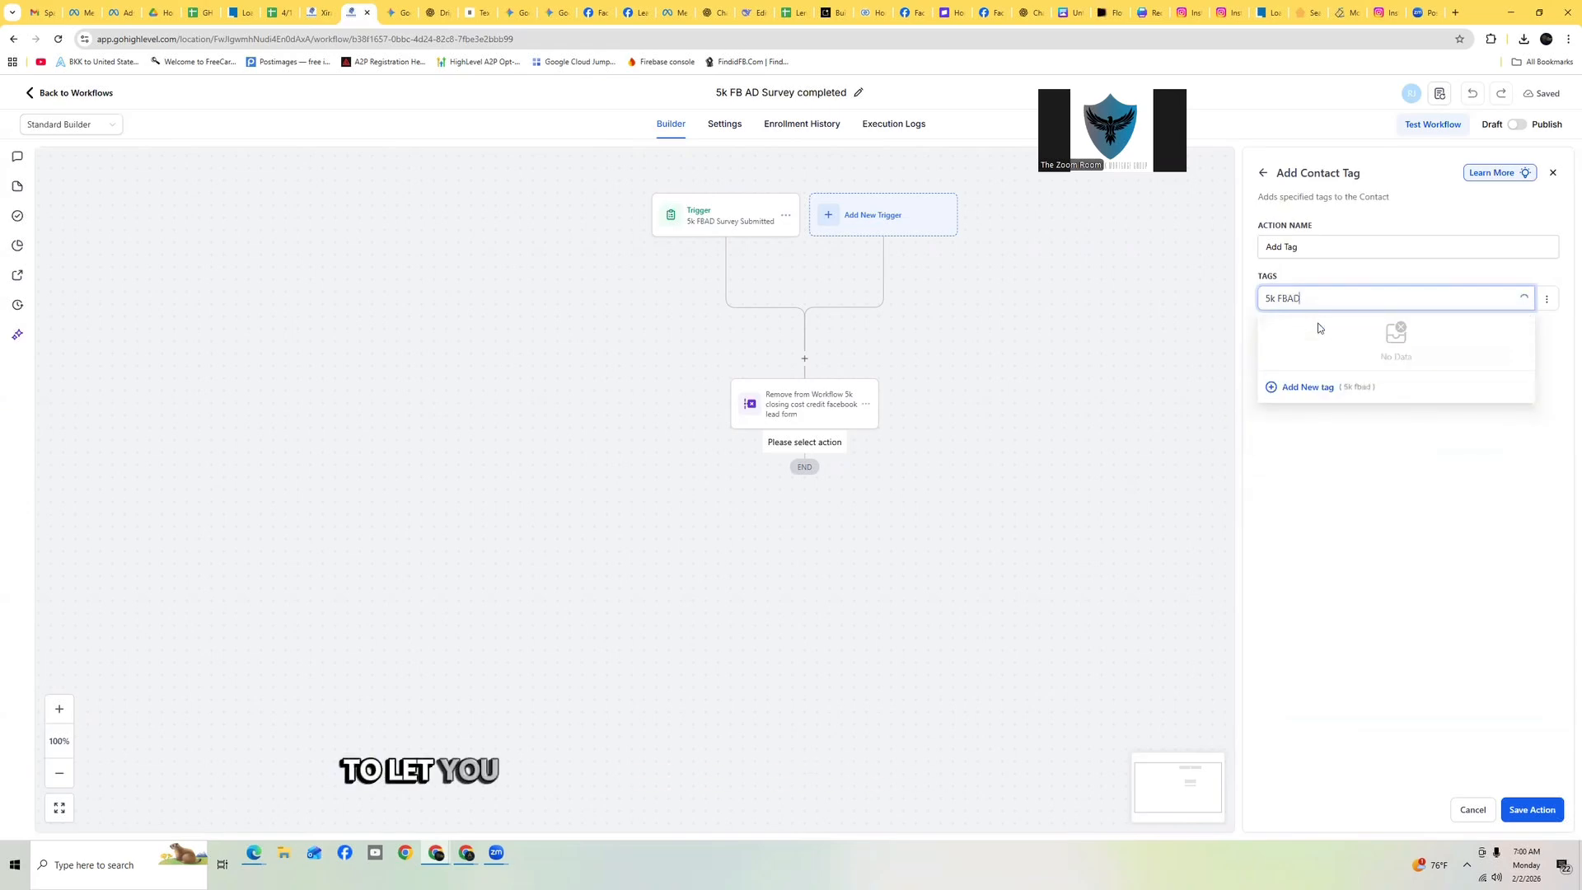
key("BackSpace")
key("BackSpace")
type("AD")
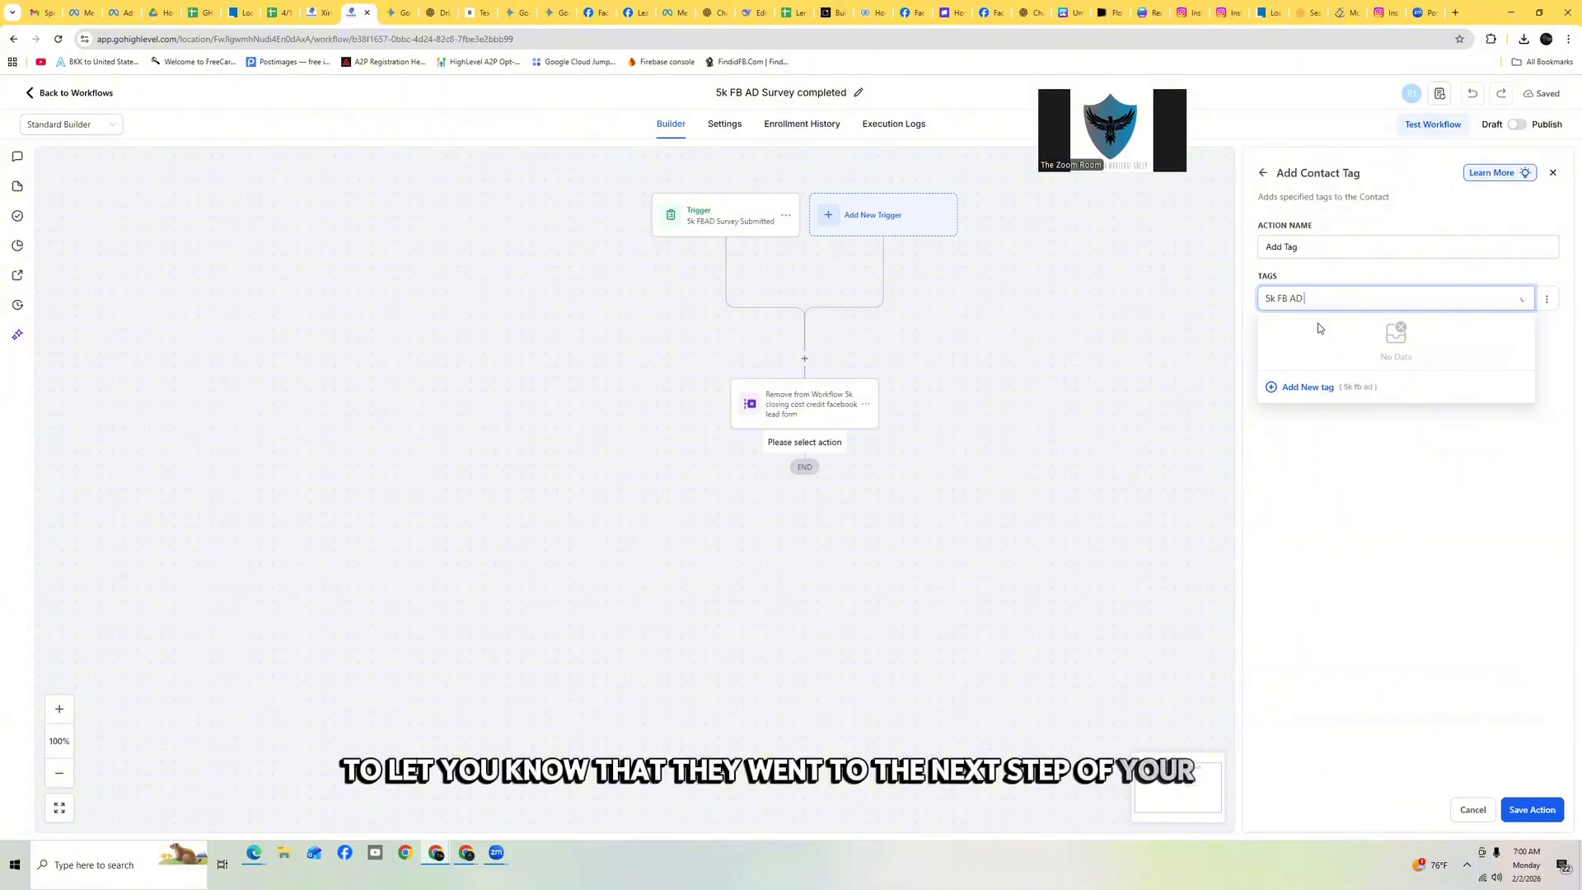
type(" survey submite")
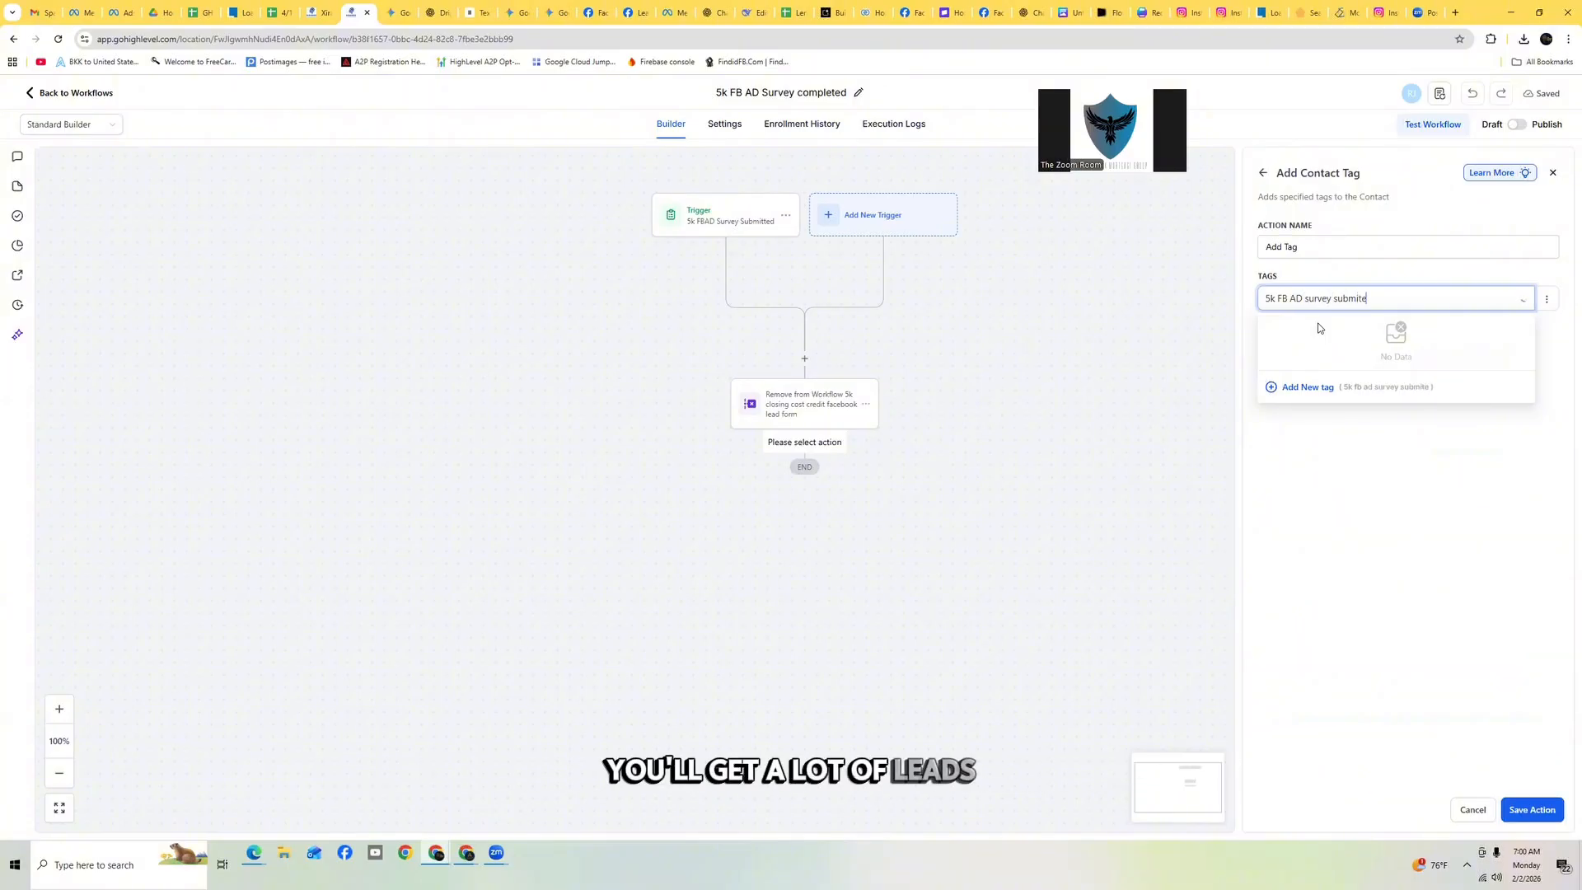
key("BackSpace")
type("ted")
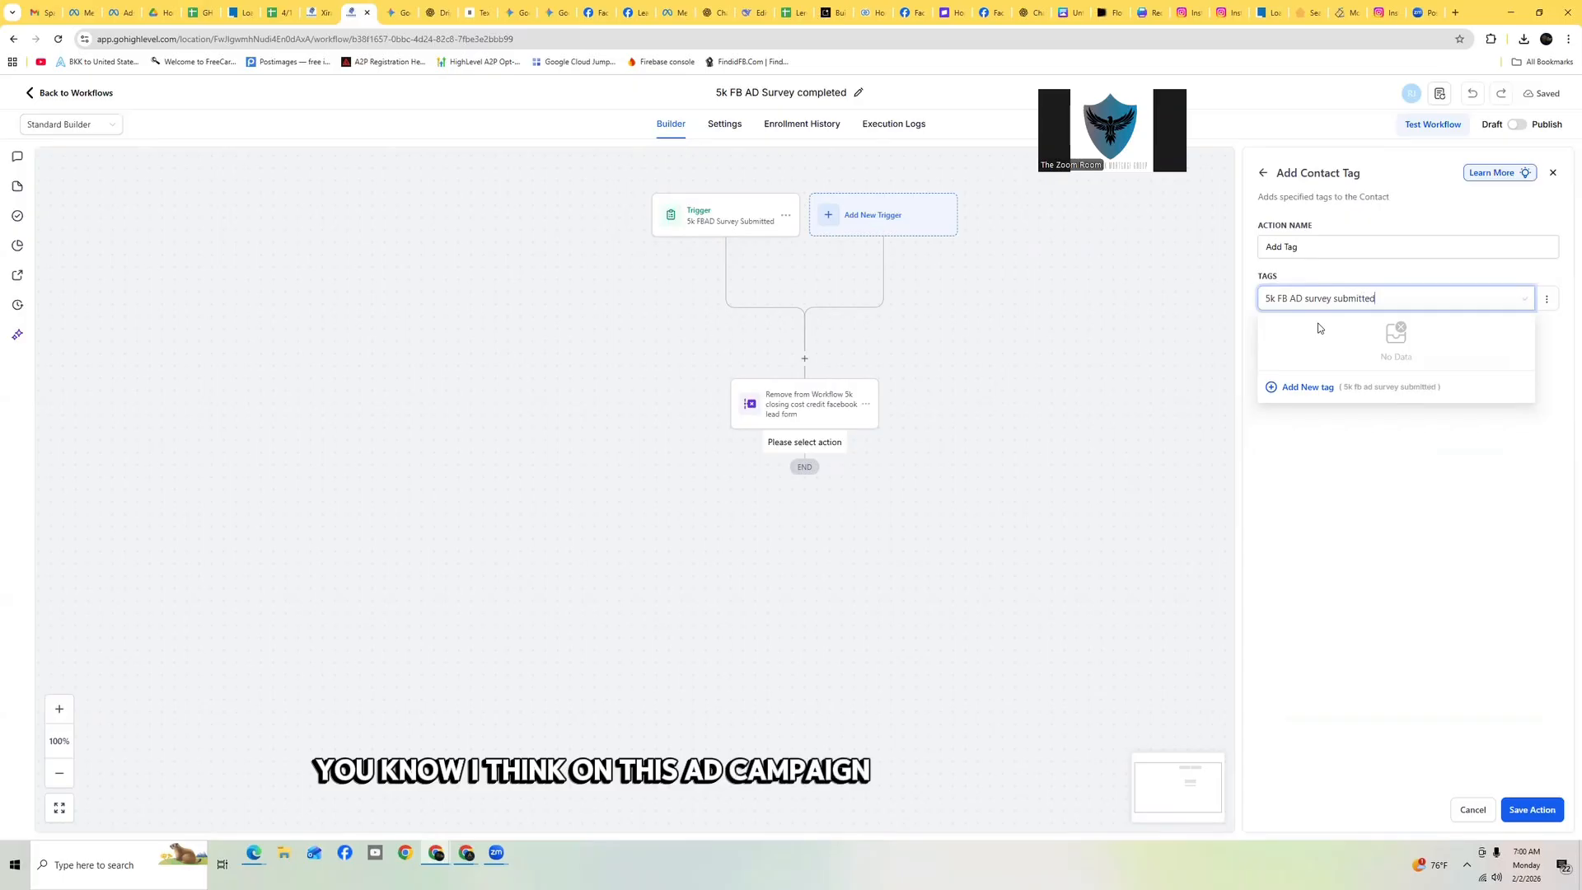
left_click(1298, 387)
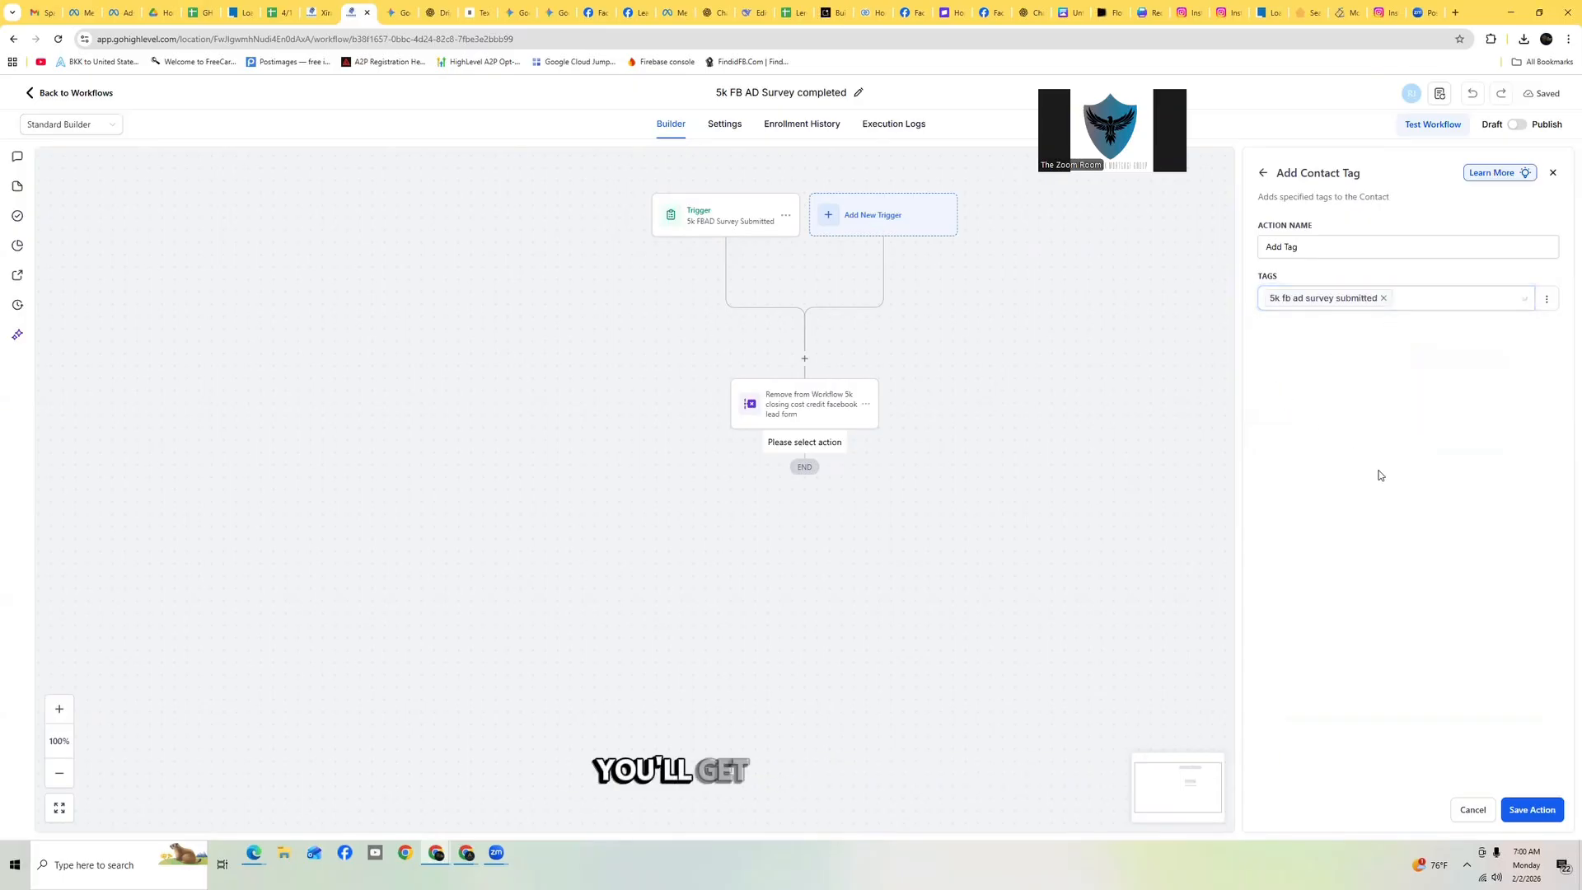
left_click(1536, 812)
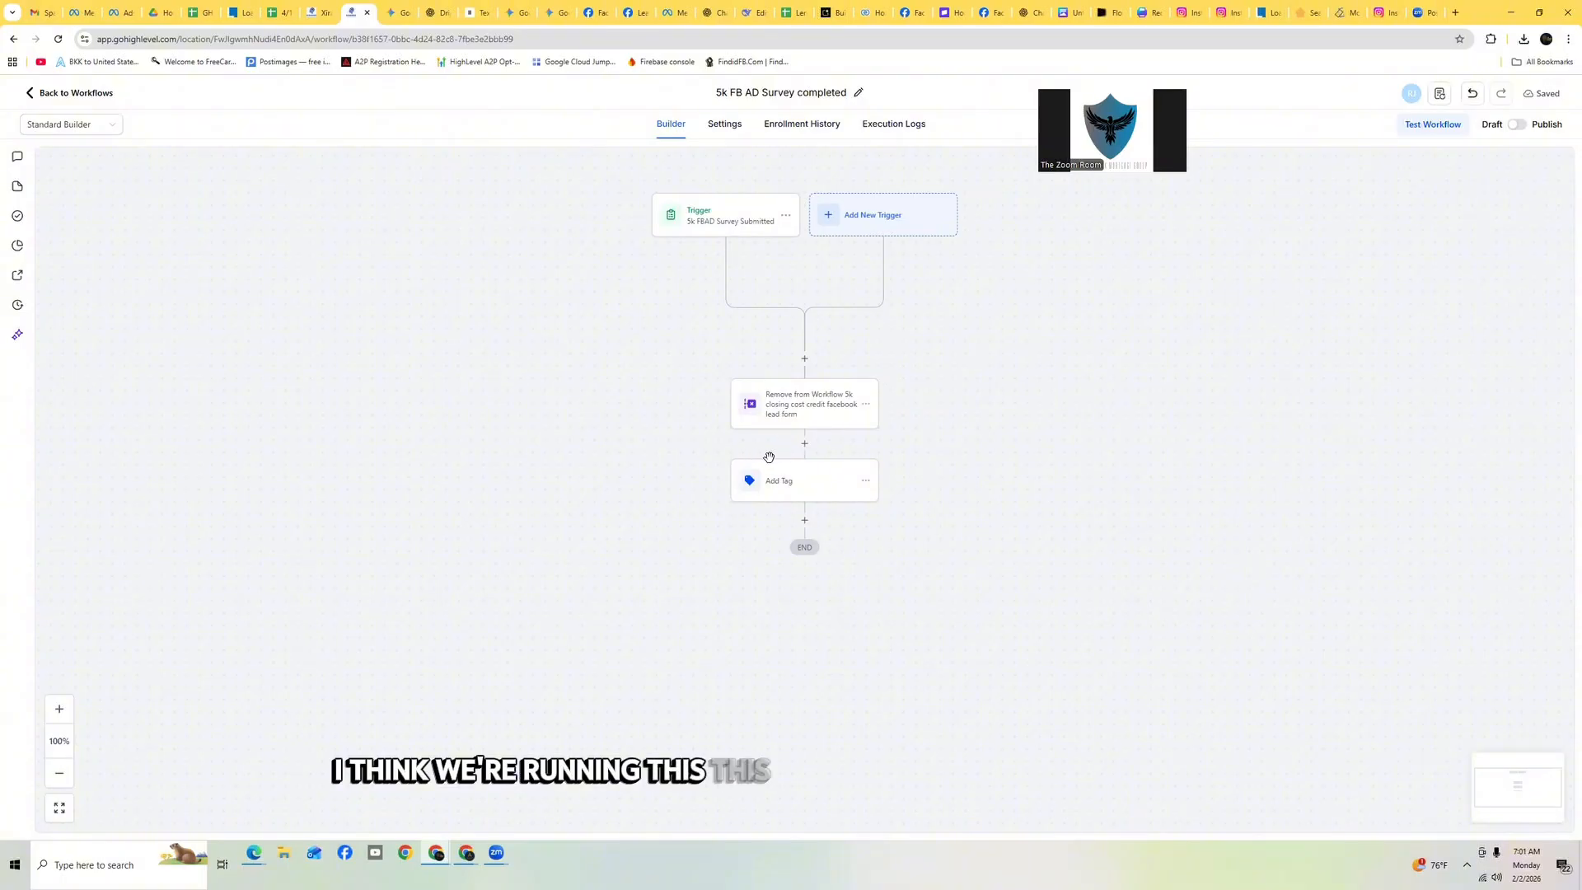
Add a Send Internal Notification action below the Add Tag step and set its type to Email
left_click(804, 520)
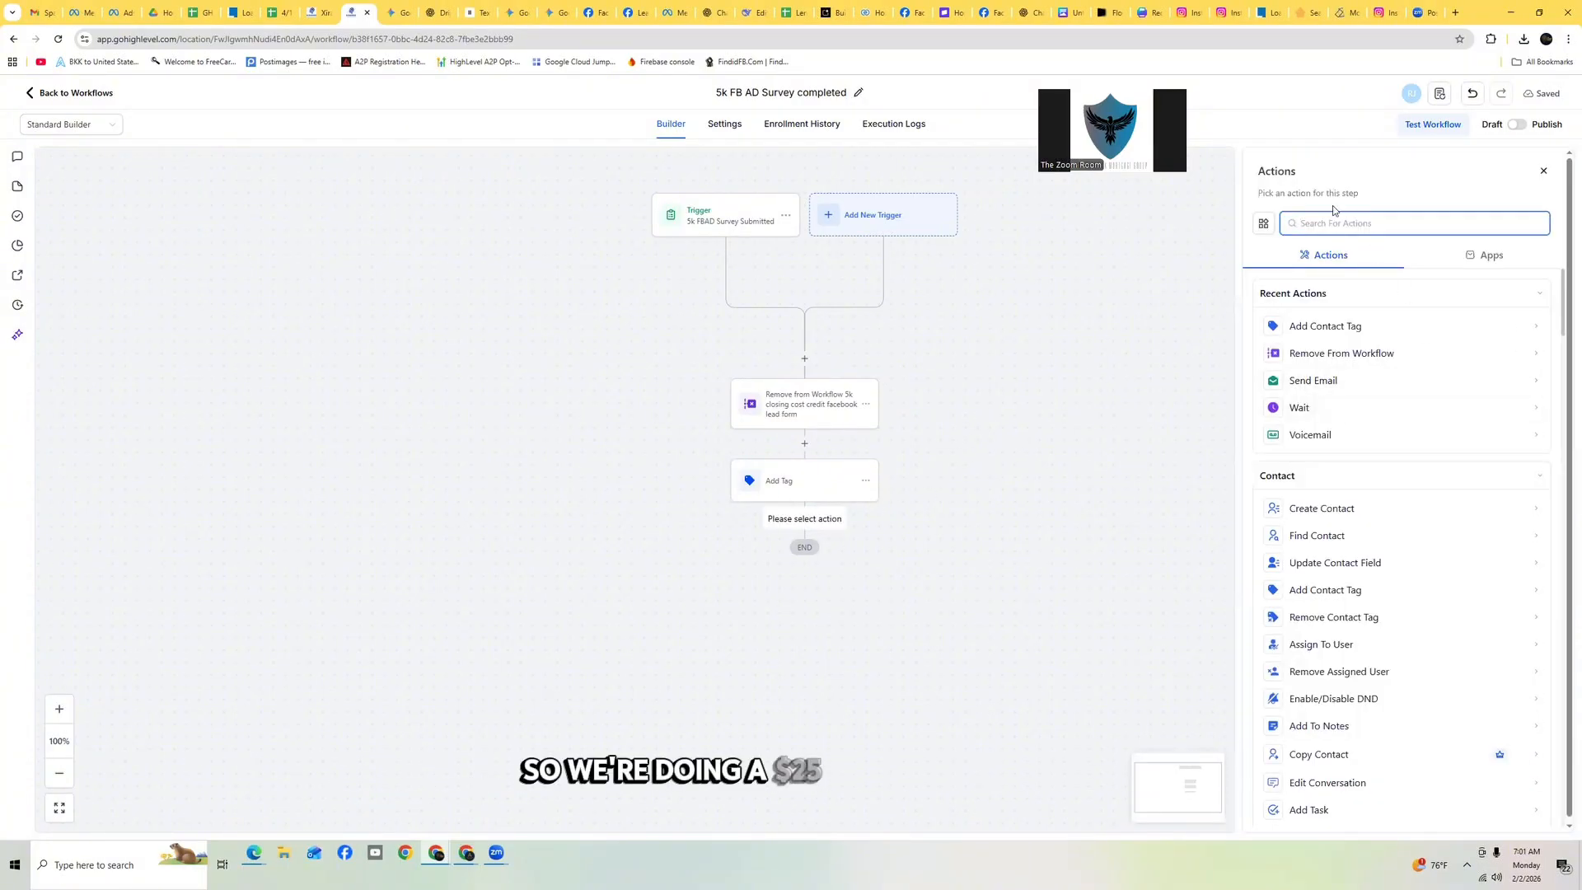
type("in")
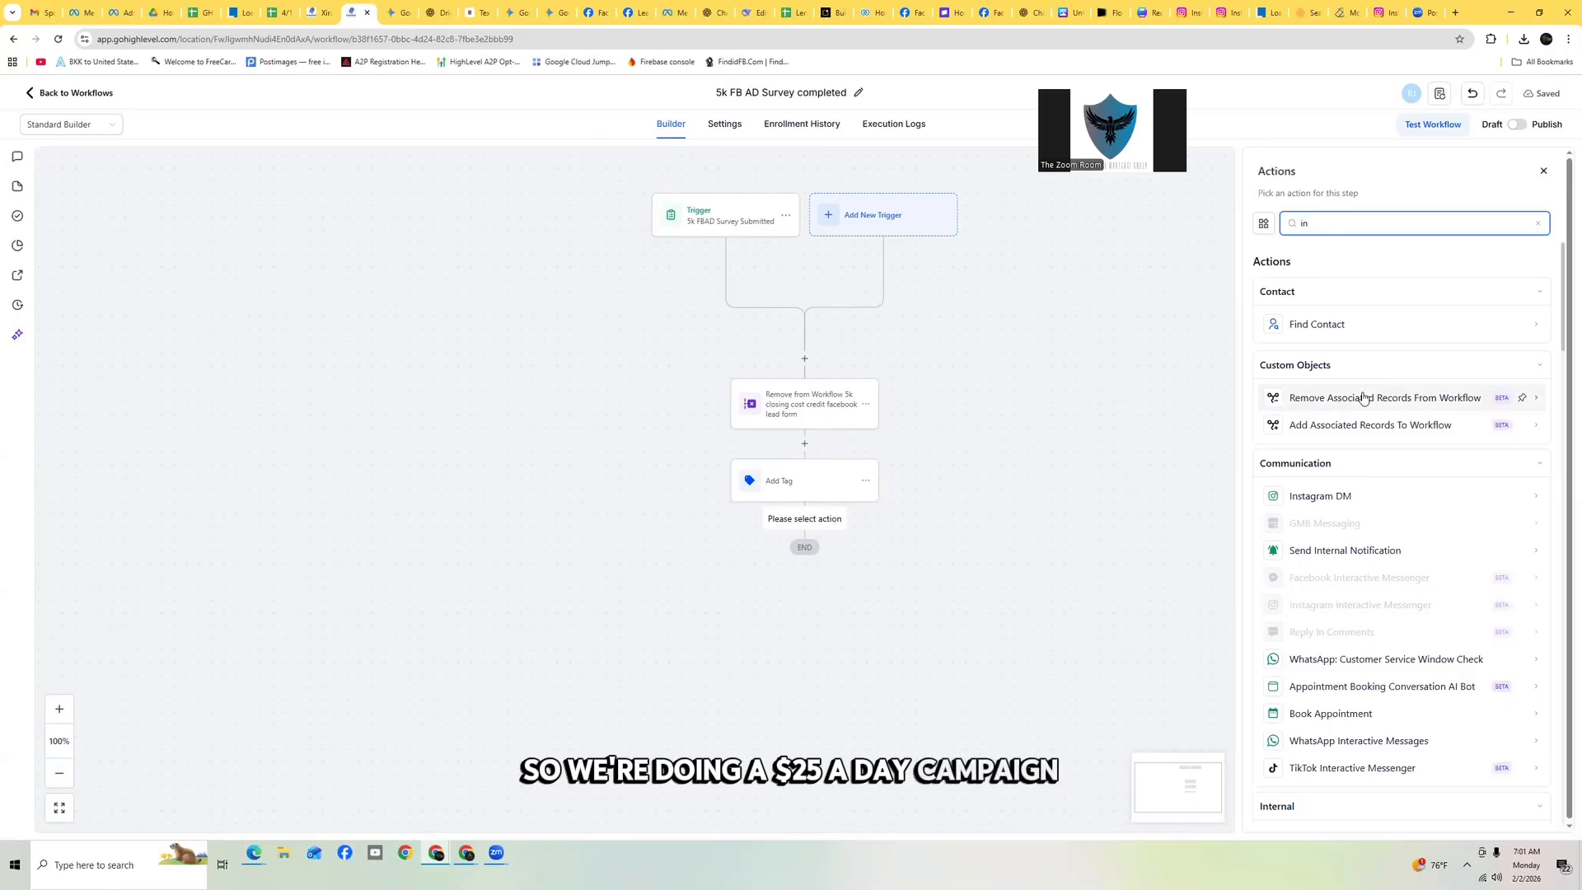
type("ter")
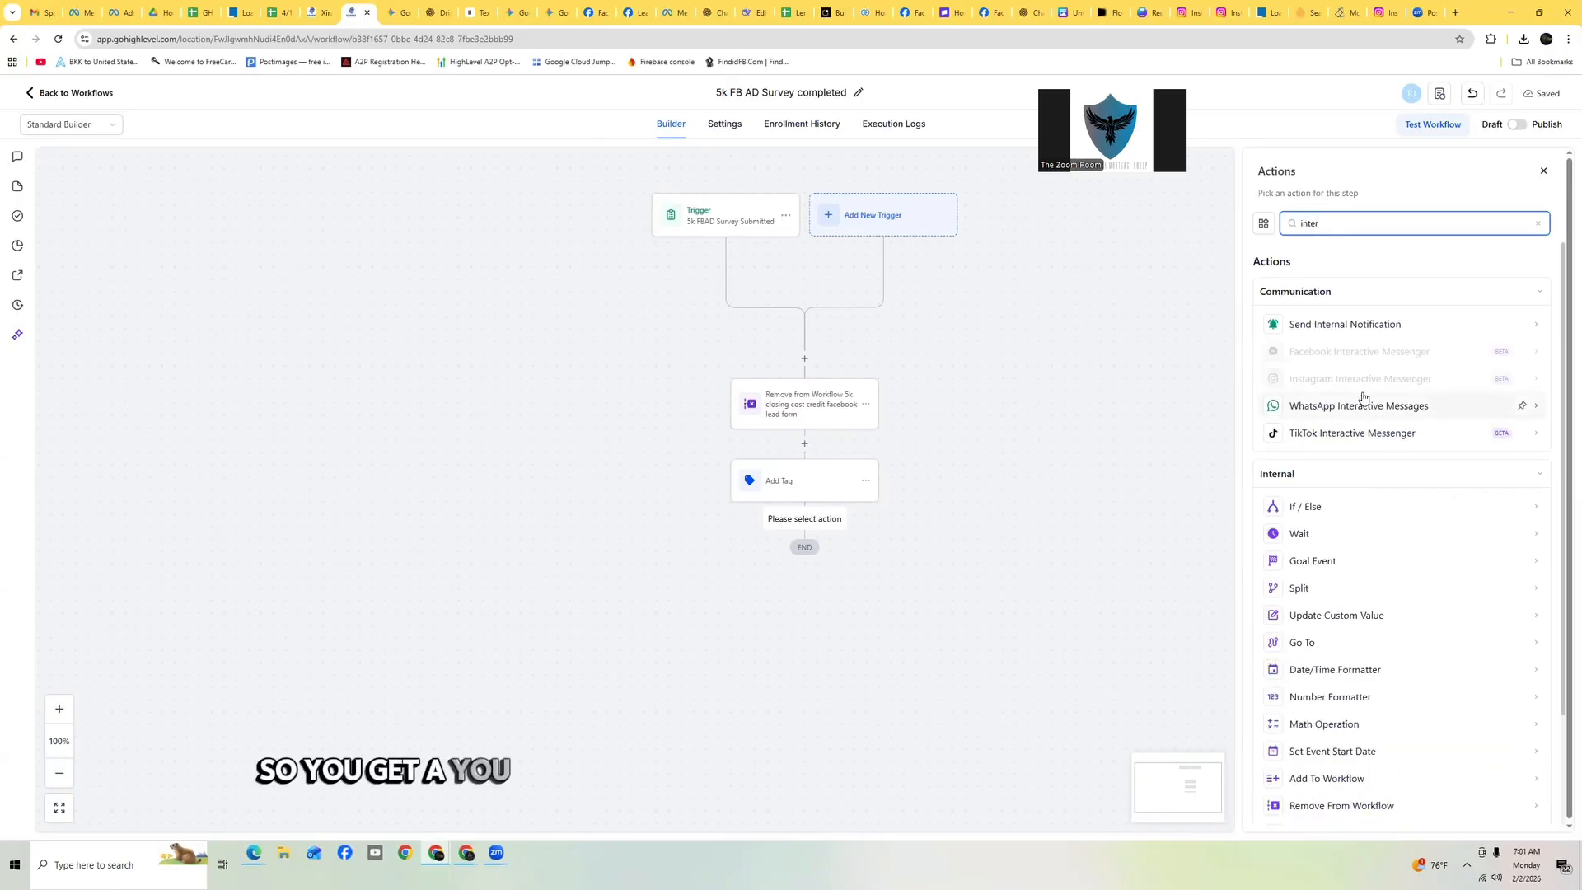
left_click(1350, 325)
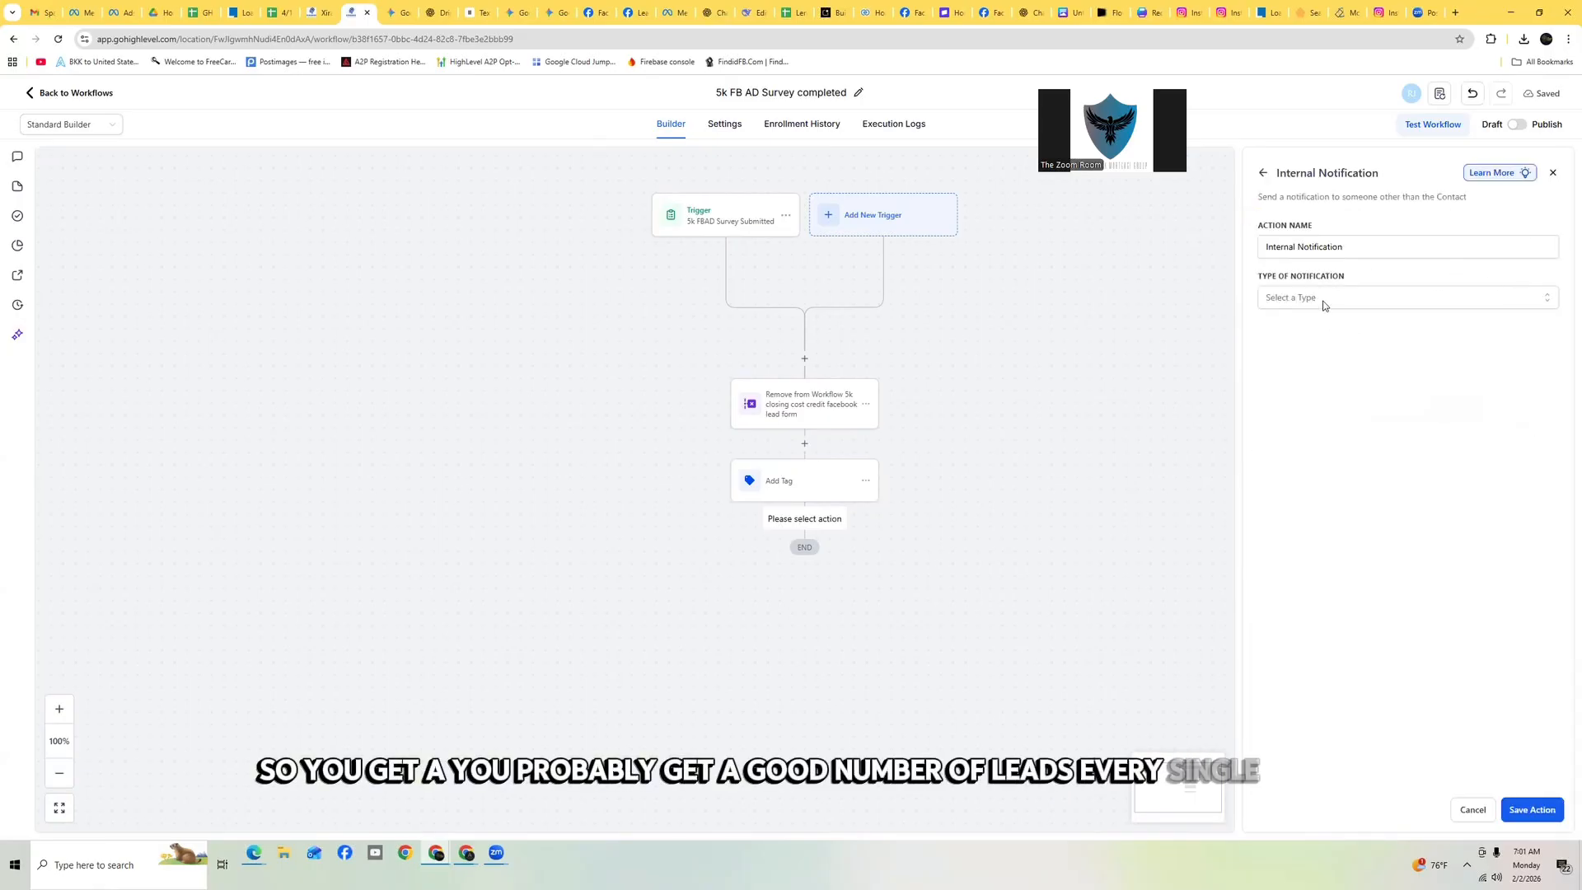
left_click(1323, 299)
left_click(1310, 327)
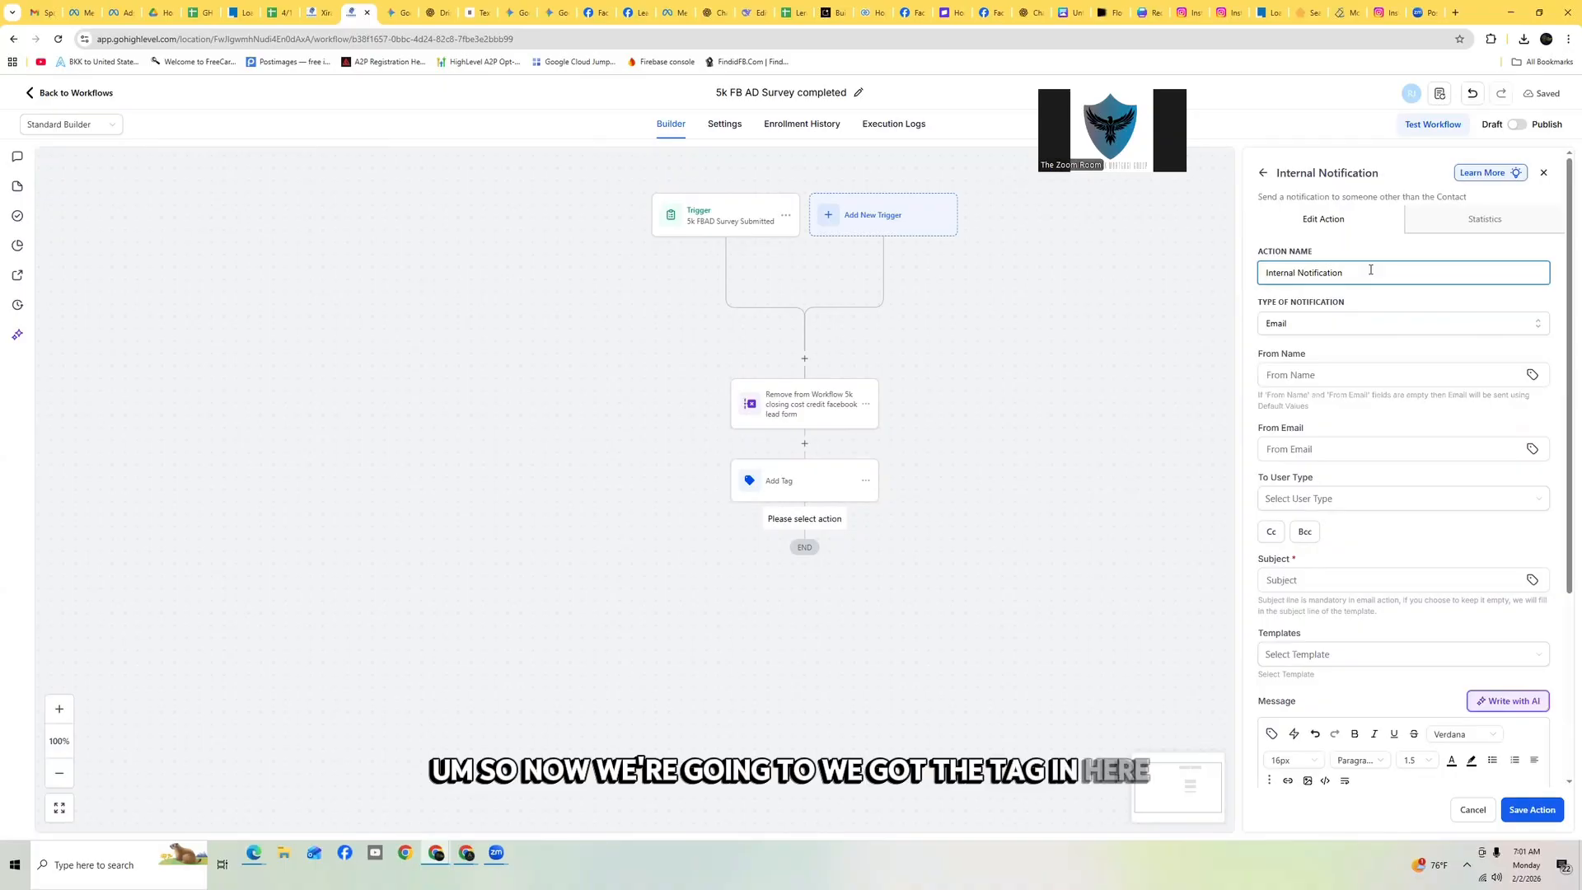
Rename the notification action to '5k FB AD survey submittedInternal Notification'
key("BackSpace")
key("BackSpace")
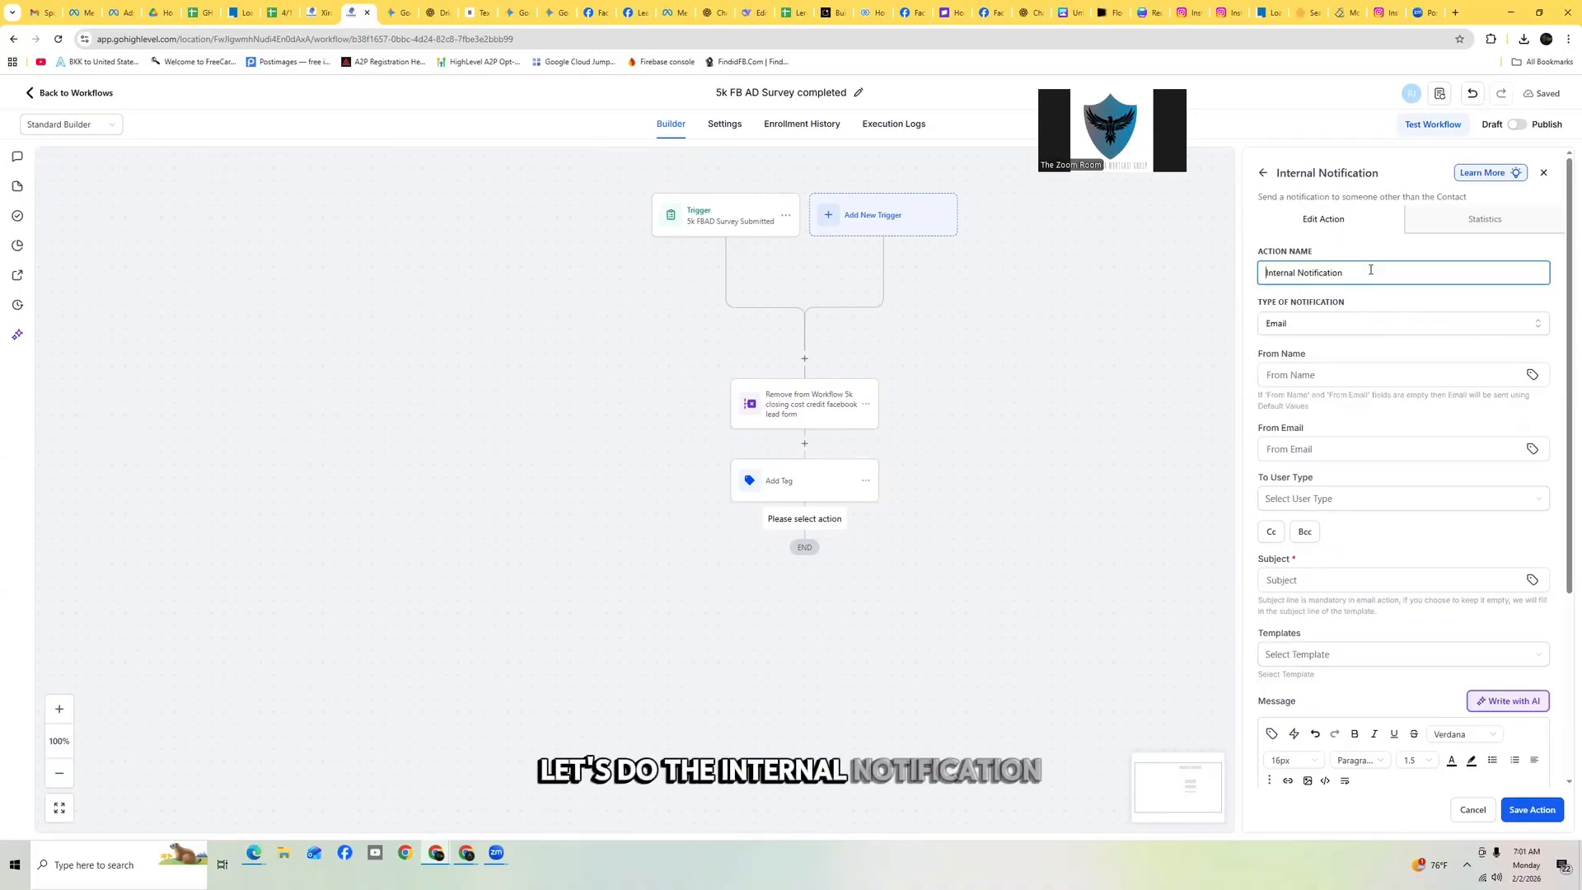
type("5k ")
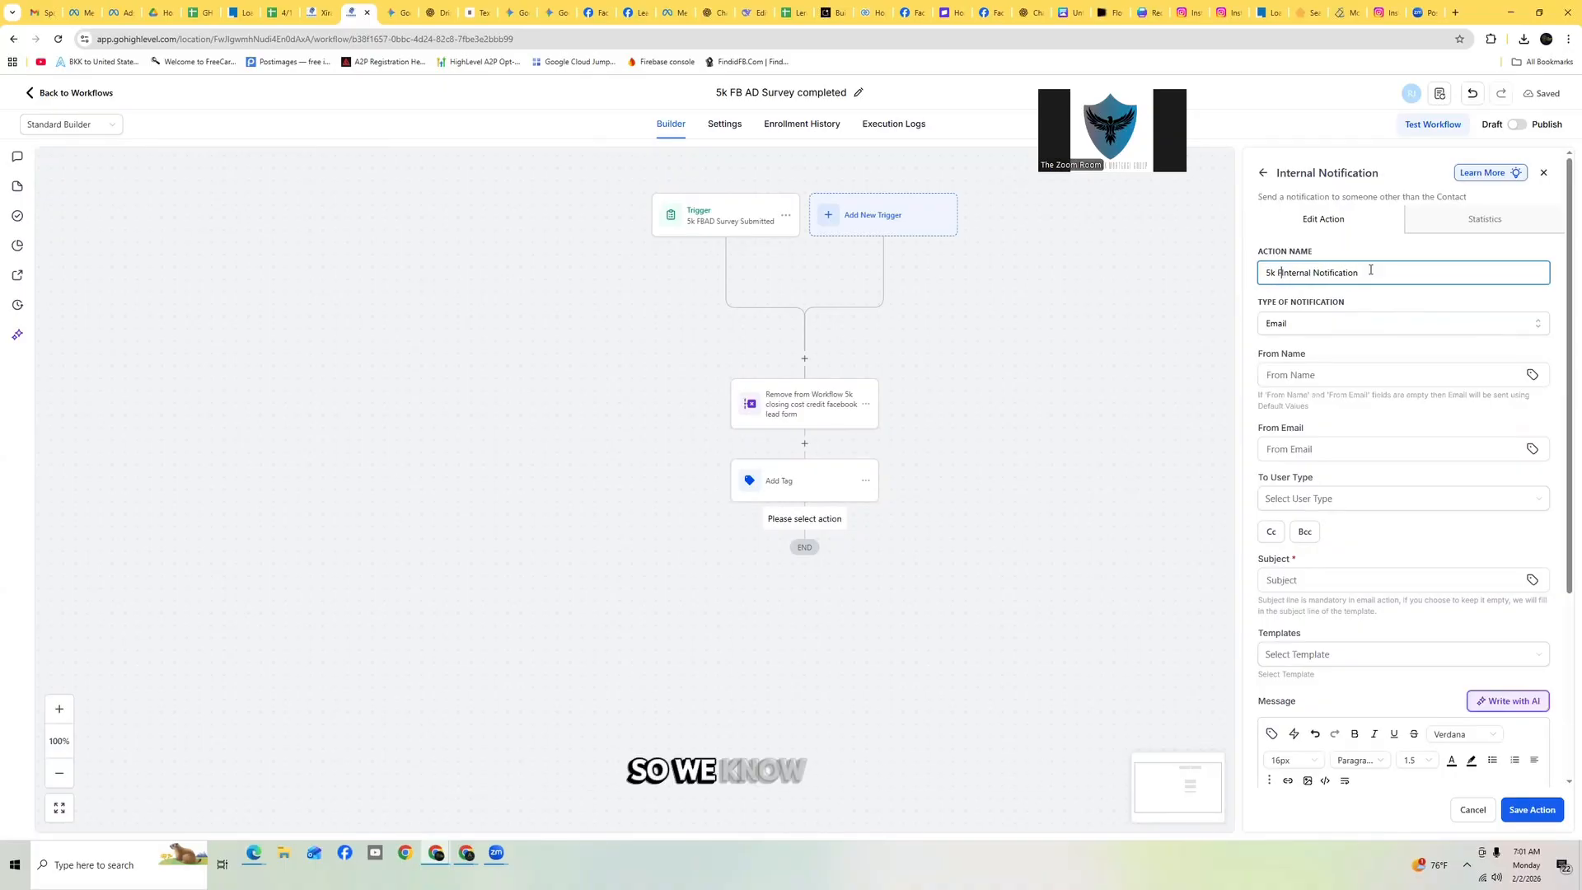
type("FBAD")
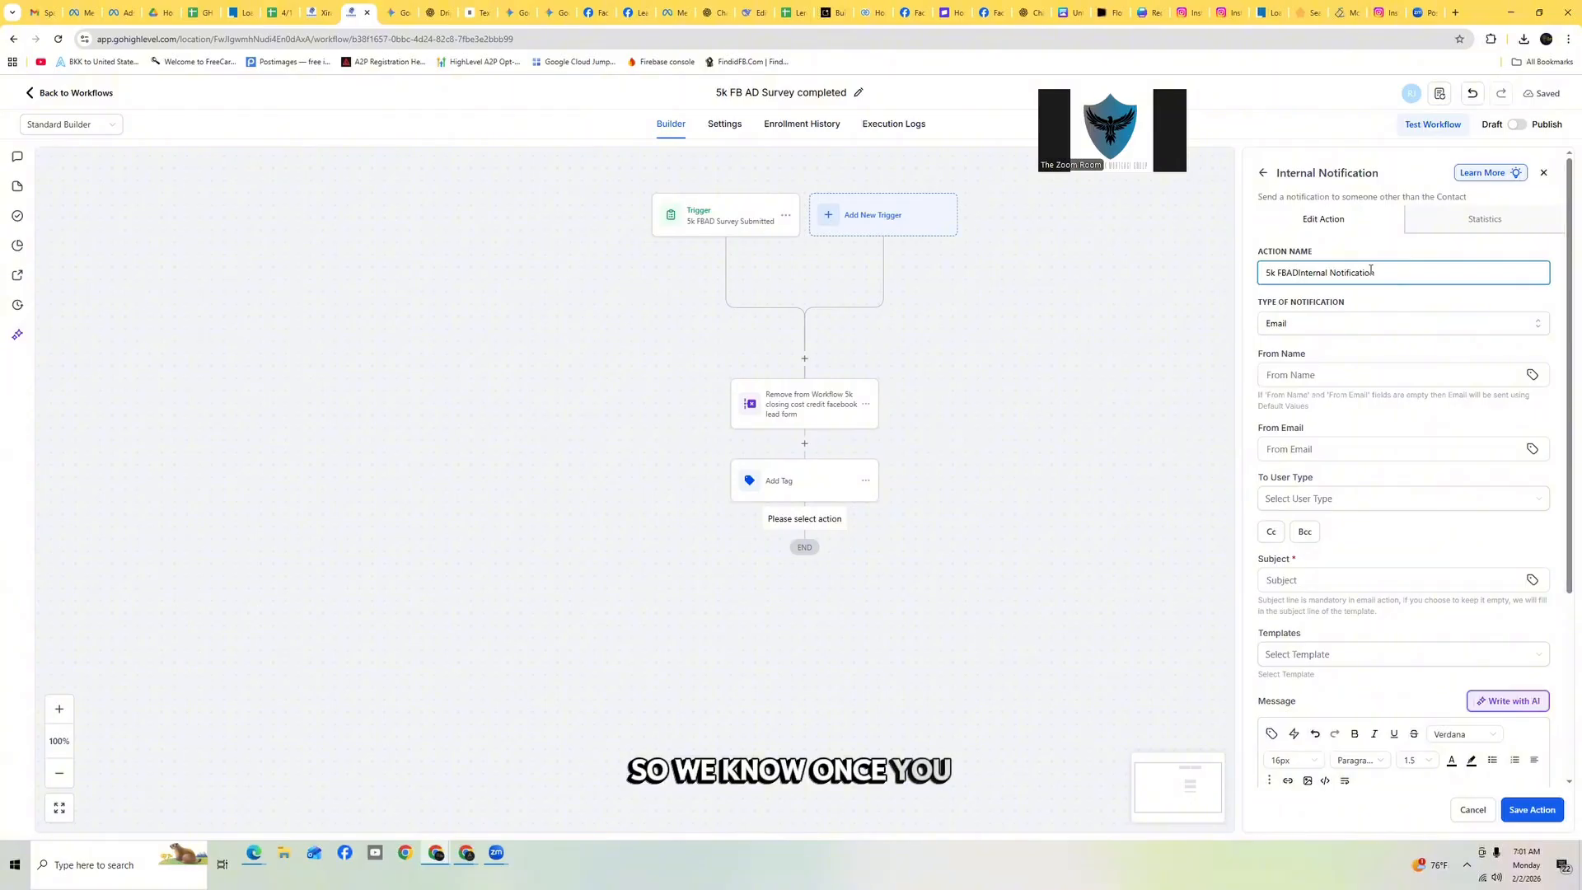
type("AD")
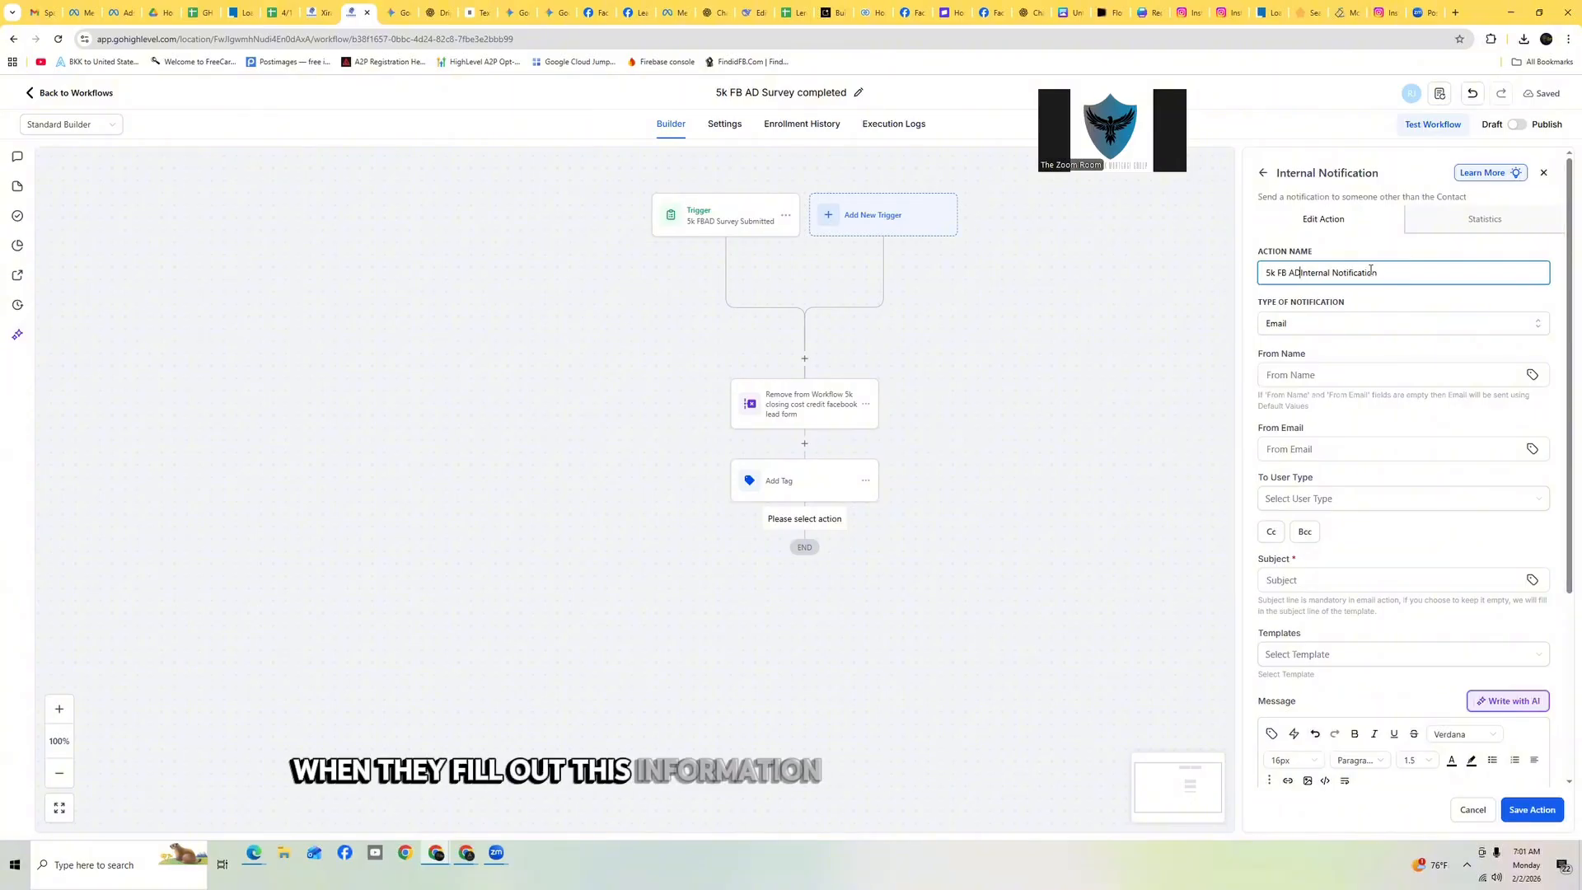
type(" survey")
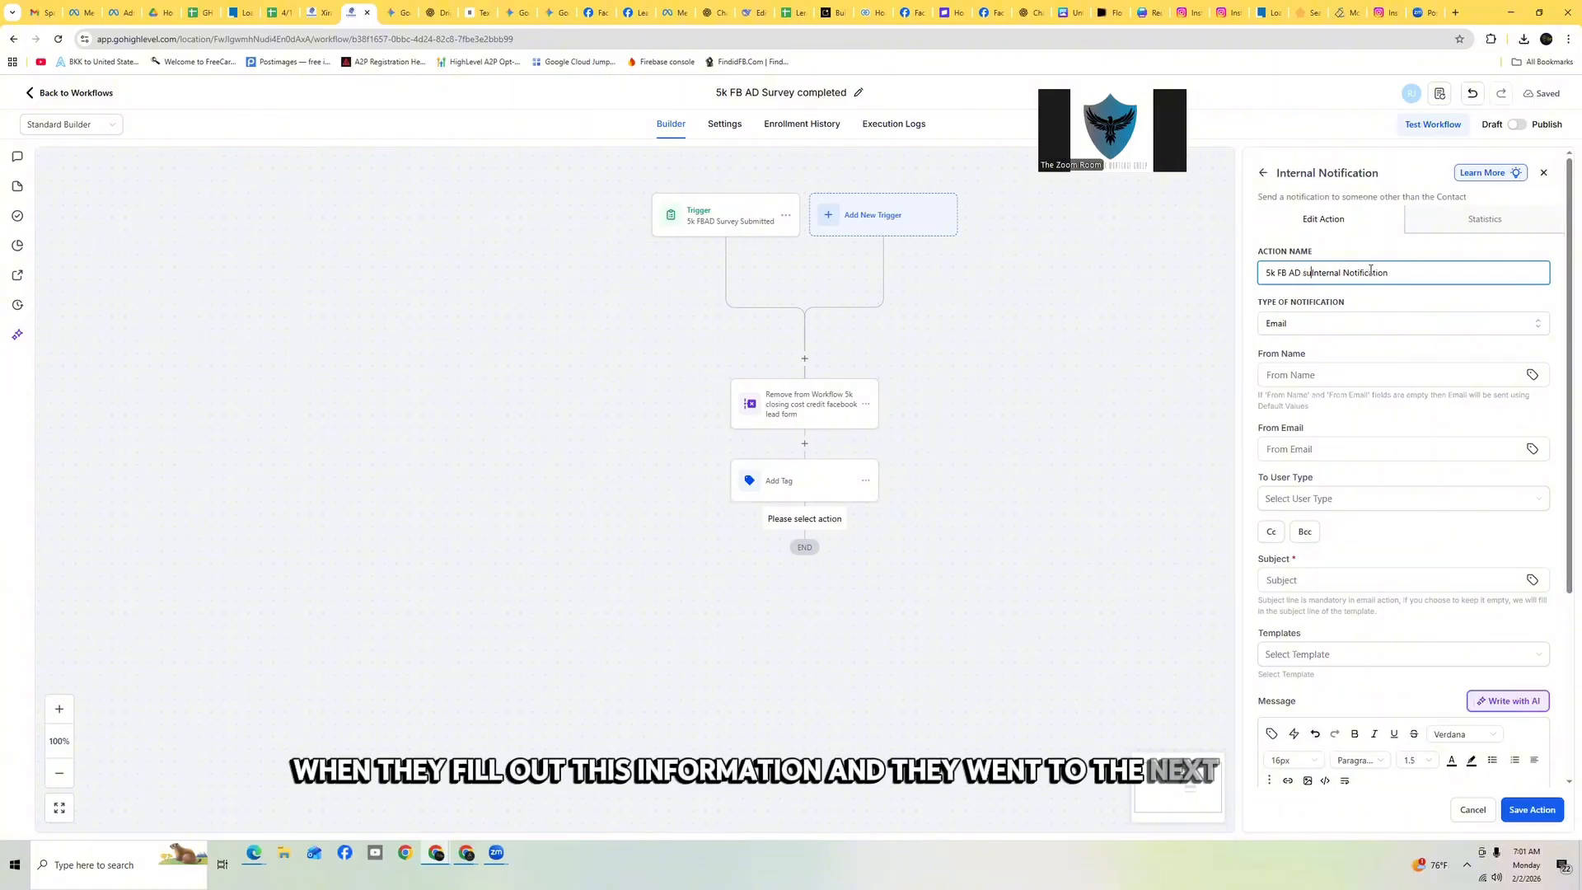
type(" subm")
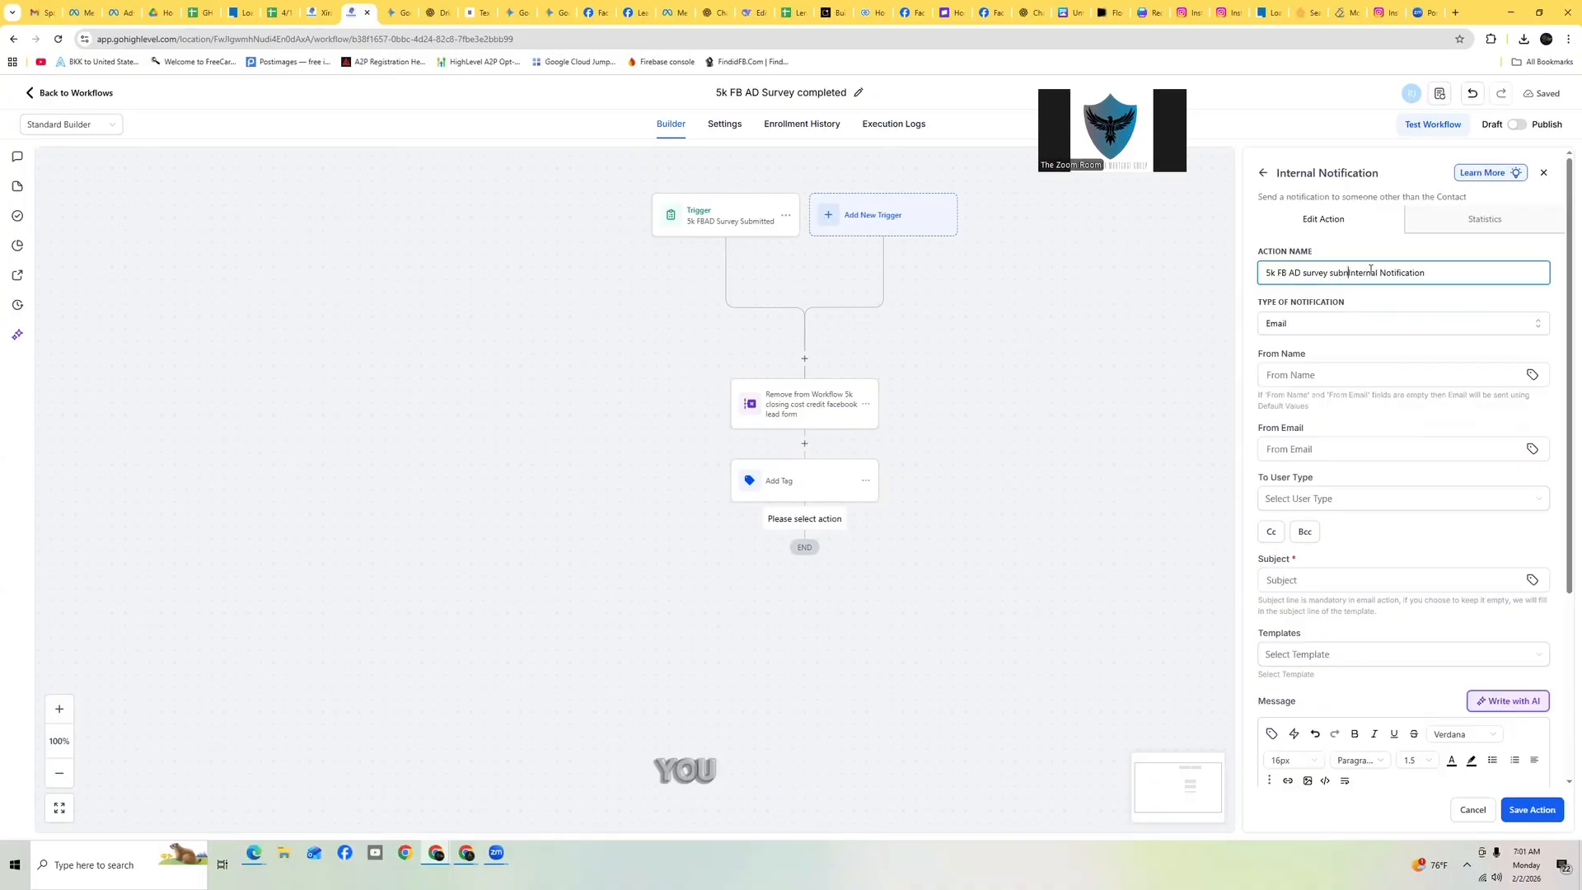
type("itted")
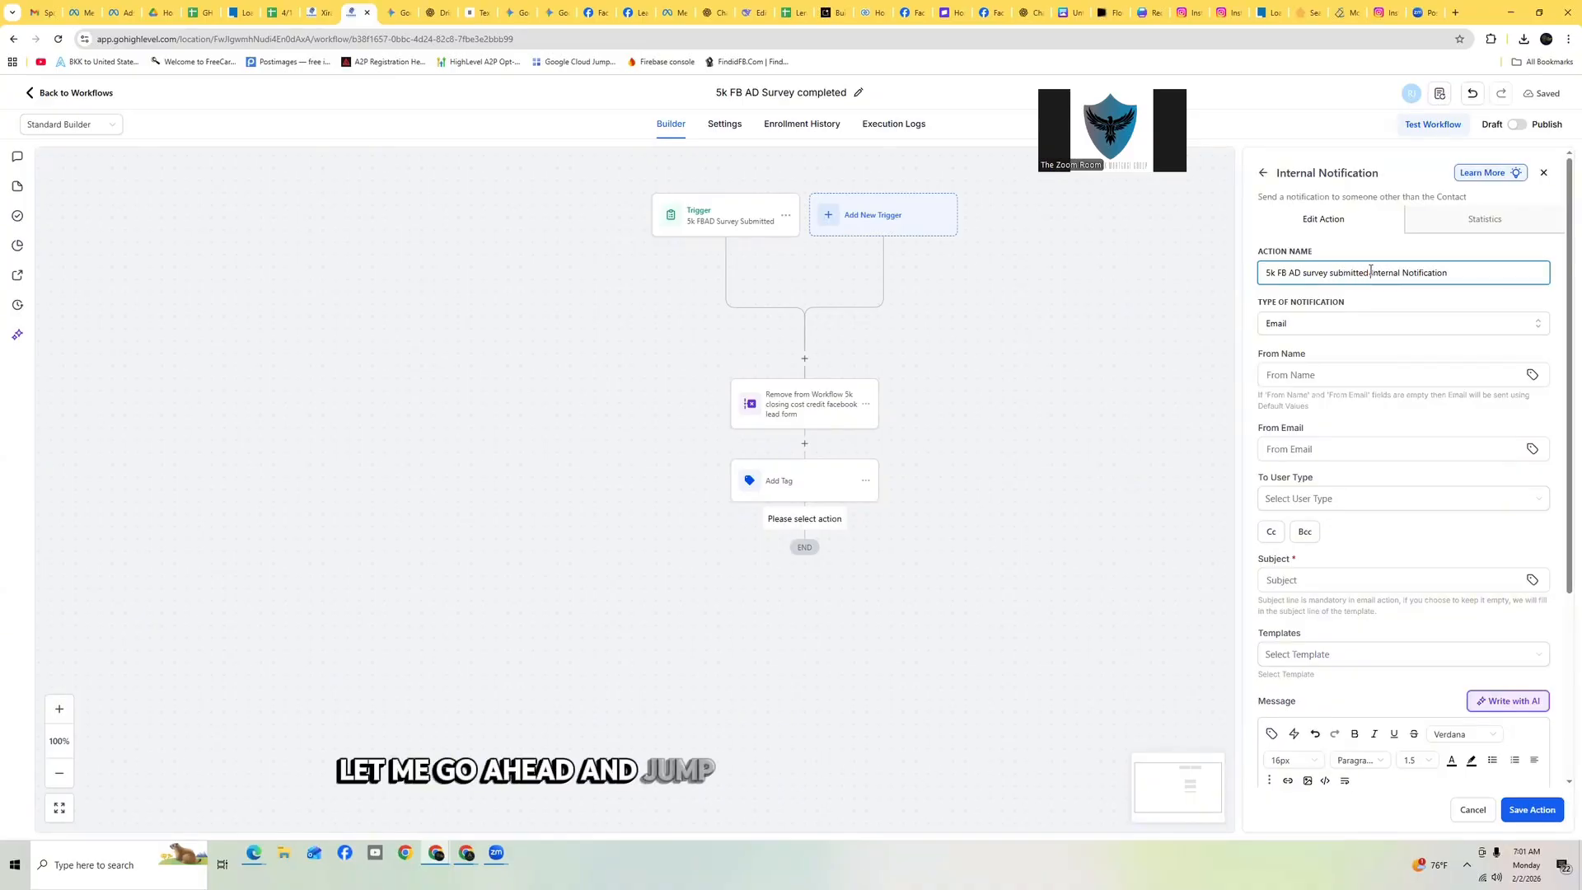
Set the internal notification's subject to 'Some has submitted the 5k FB AD survey'
key("Tab")
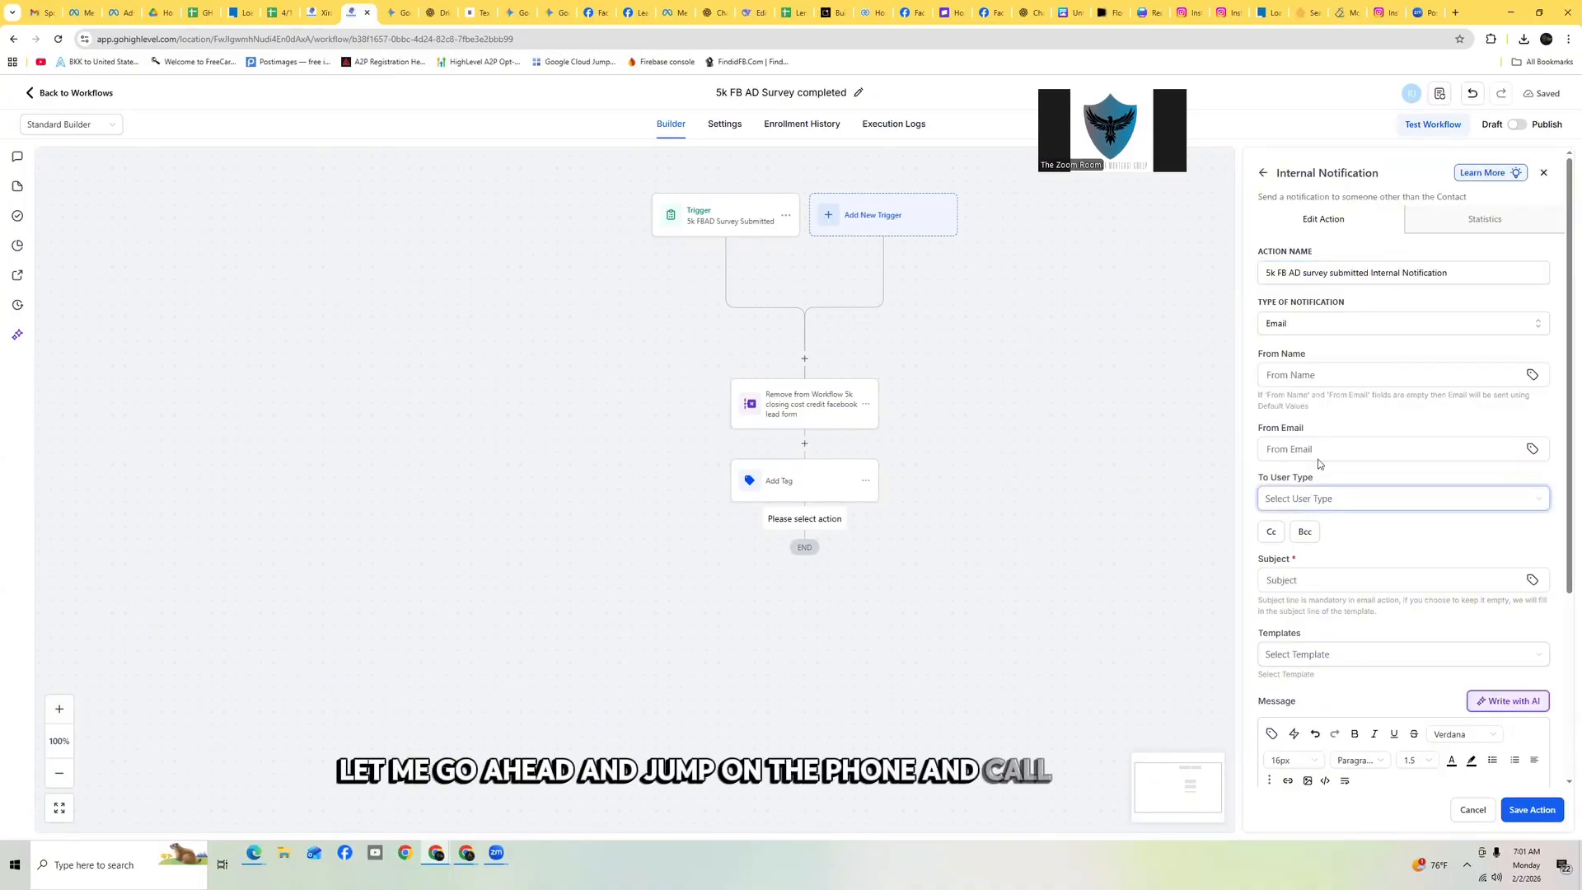
left_click(1315, 558)
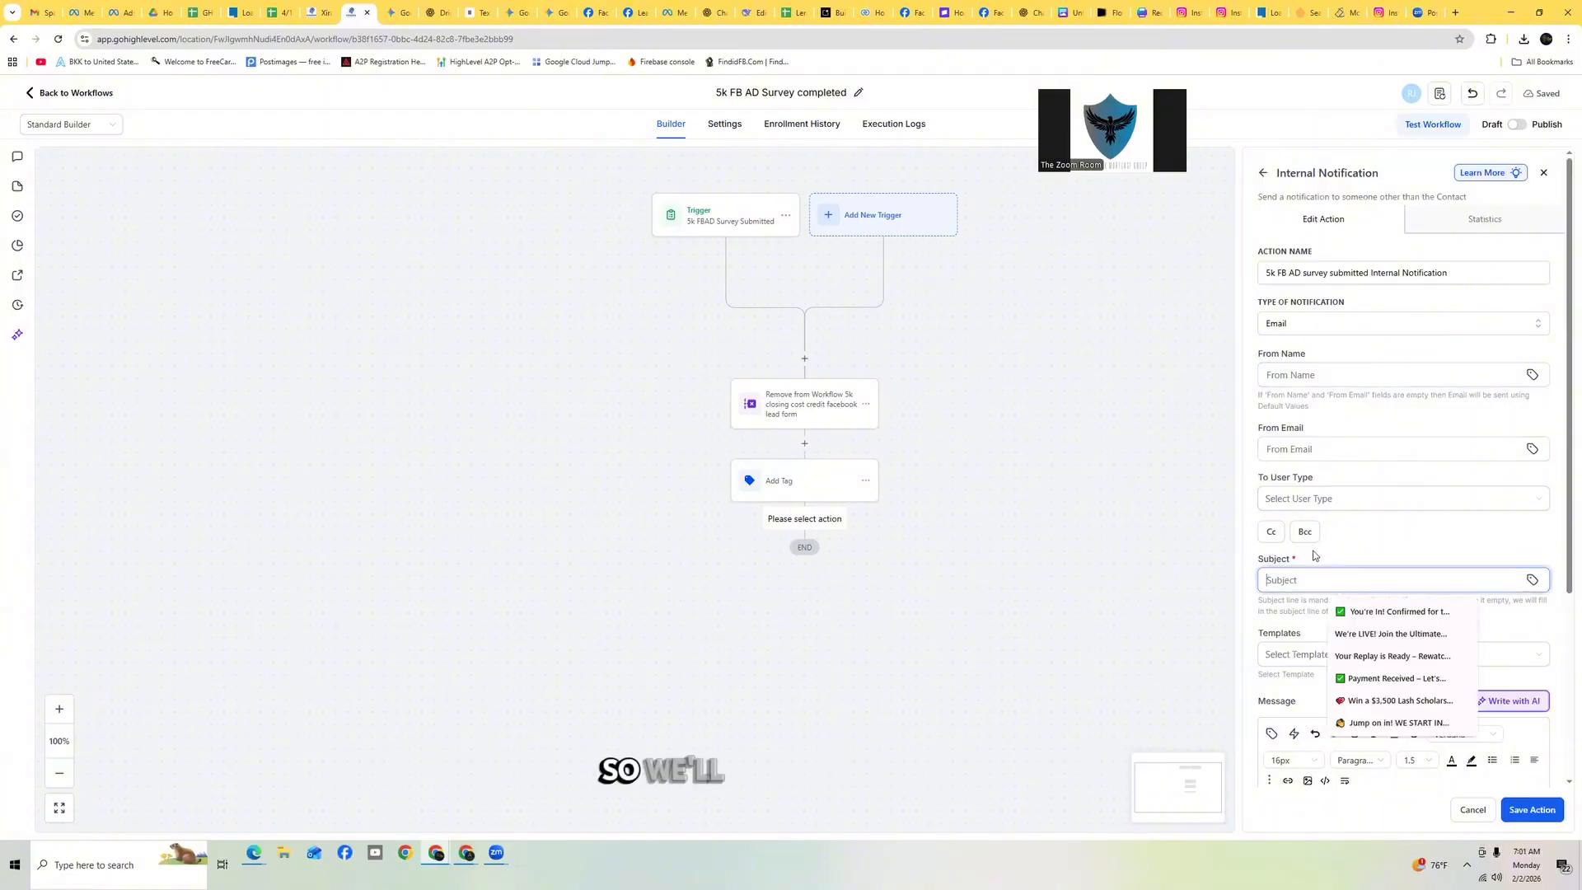
type("Some has ")
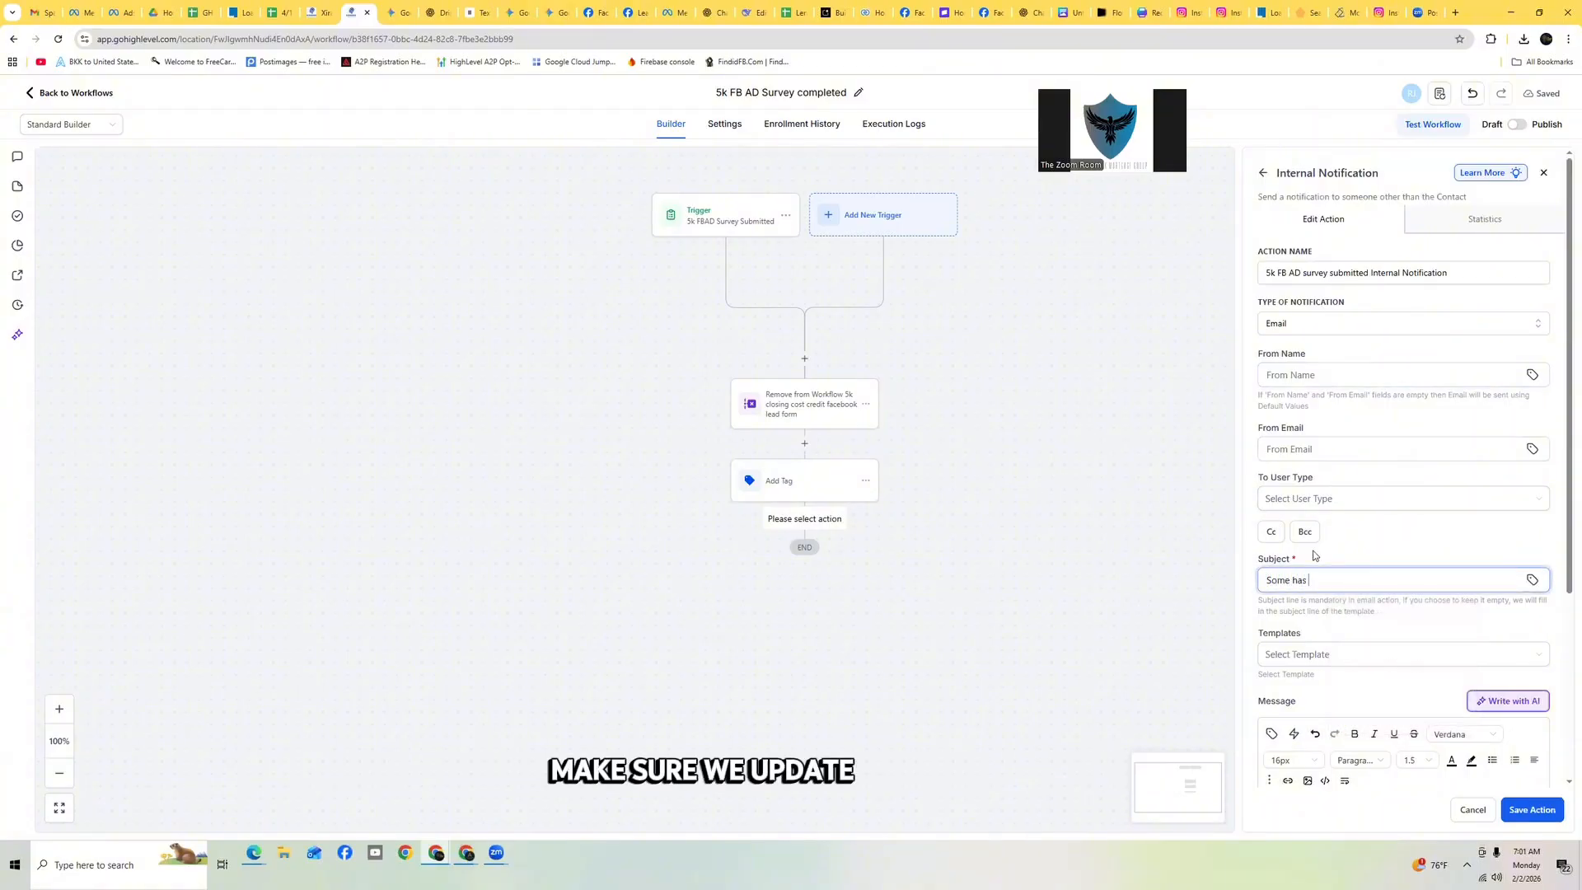
type("submitted the 5k")
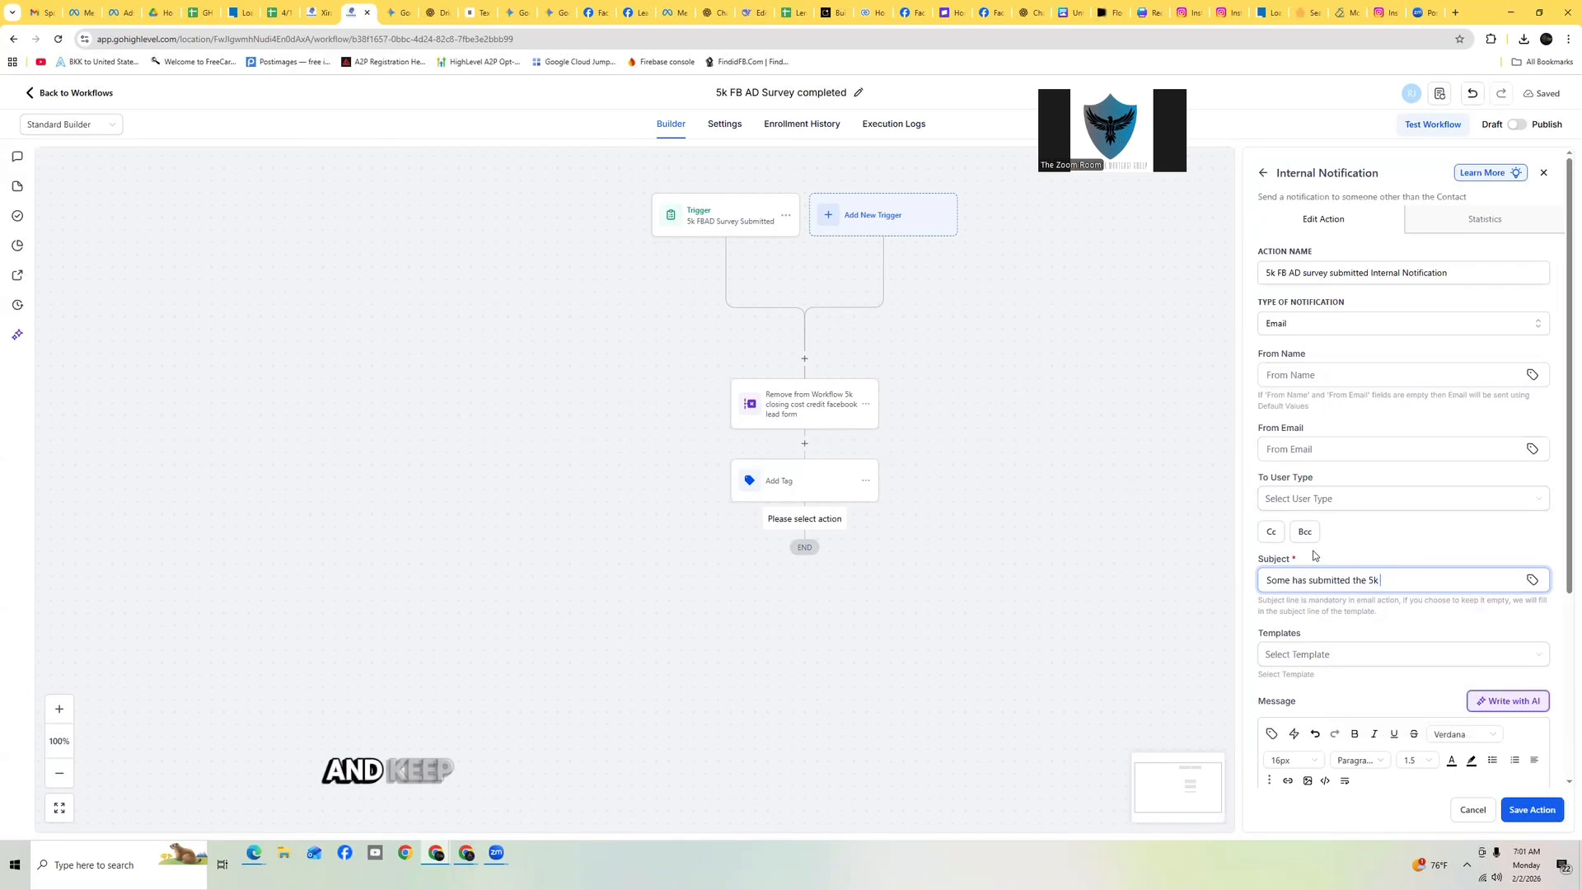
type(" ABAD")
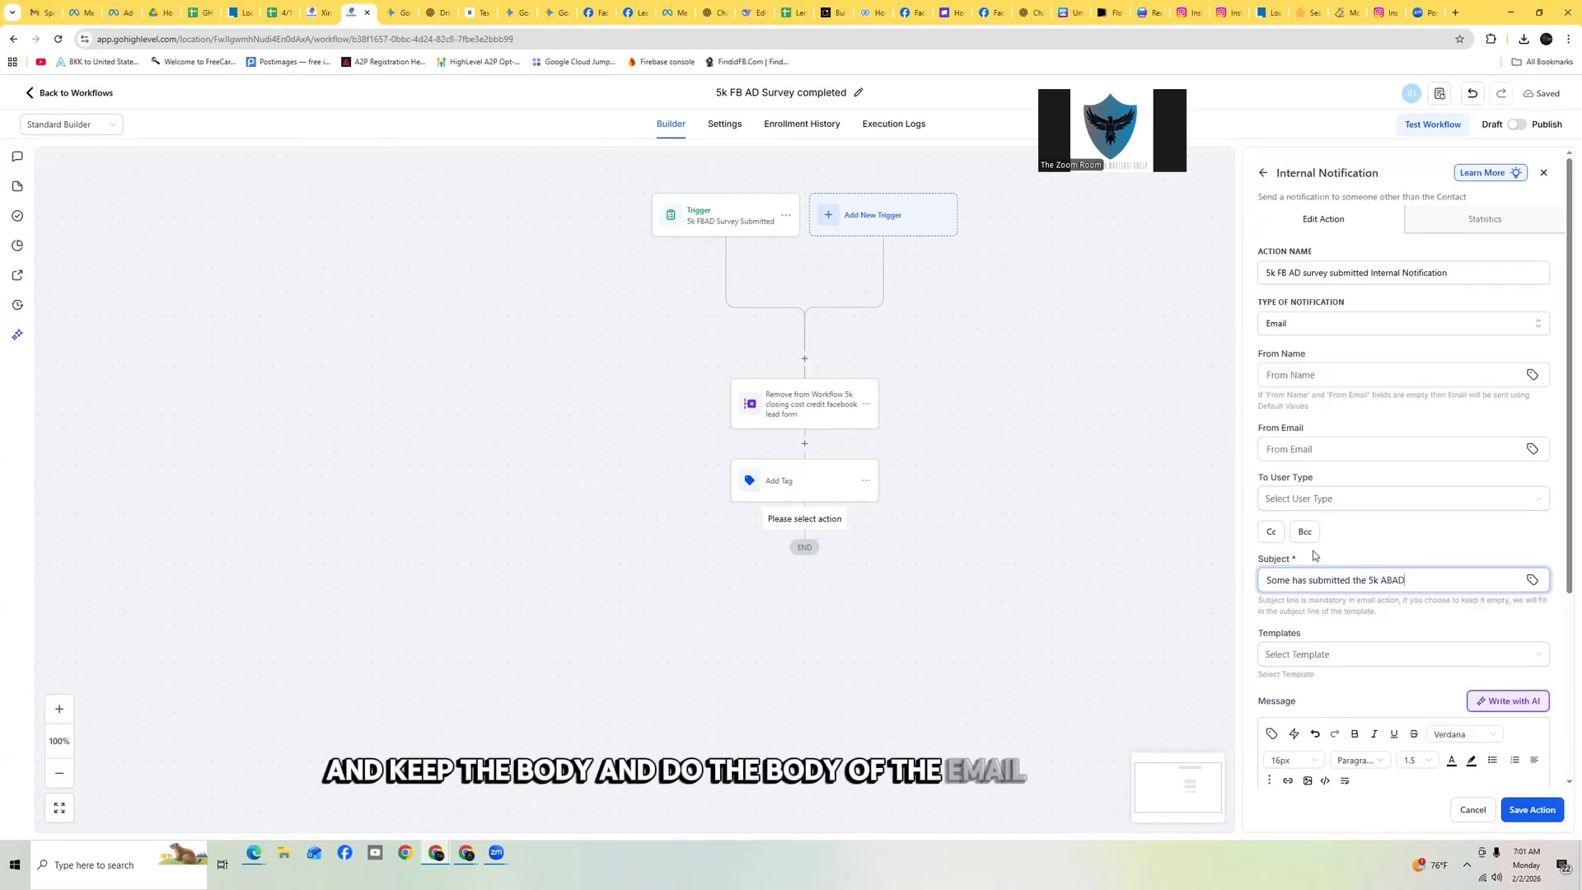
key("BackSpace")
key("BackSpace")
type("F")
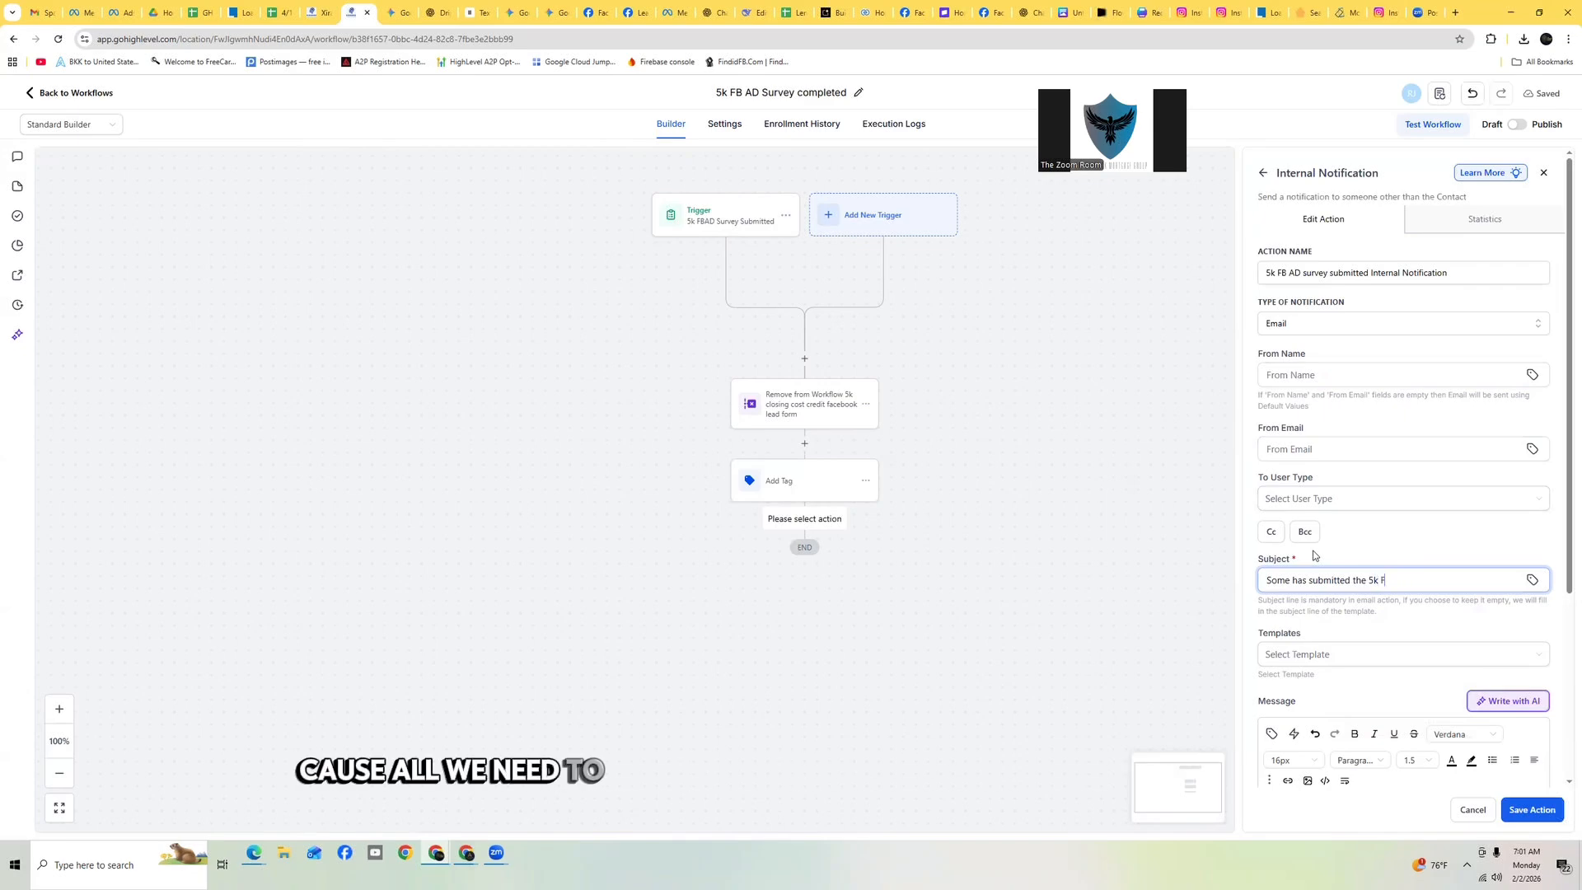
type("BAD")
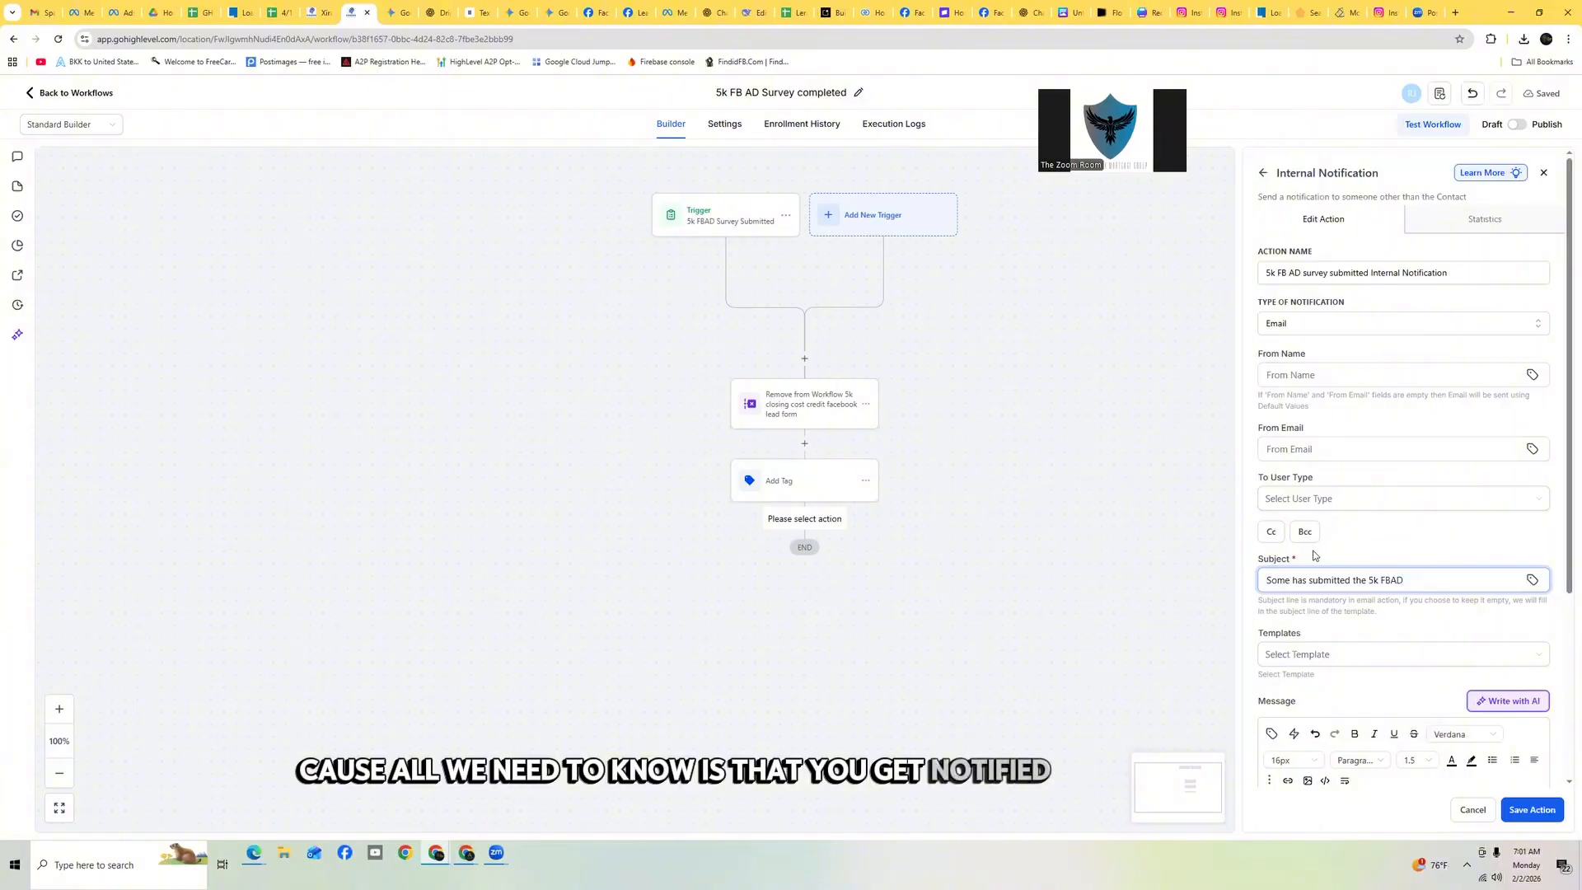
key("BackSpace")
key("BackSpace")
type(" AD")
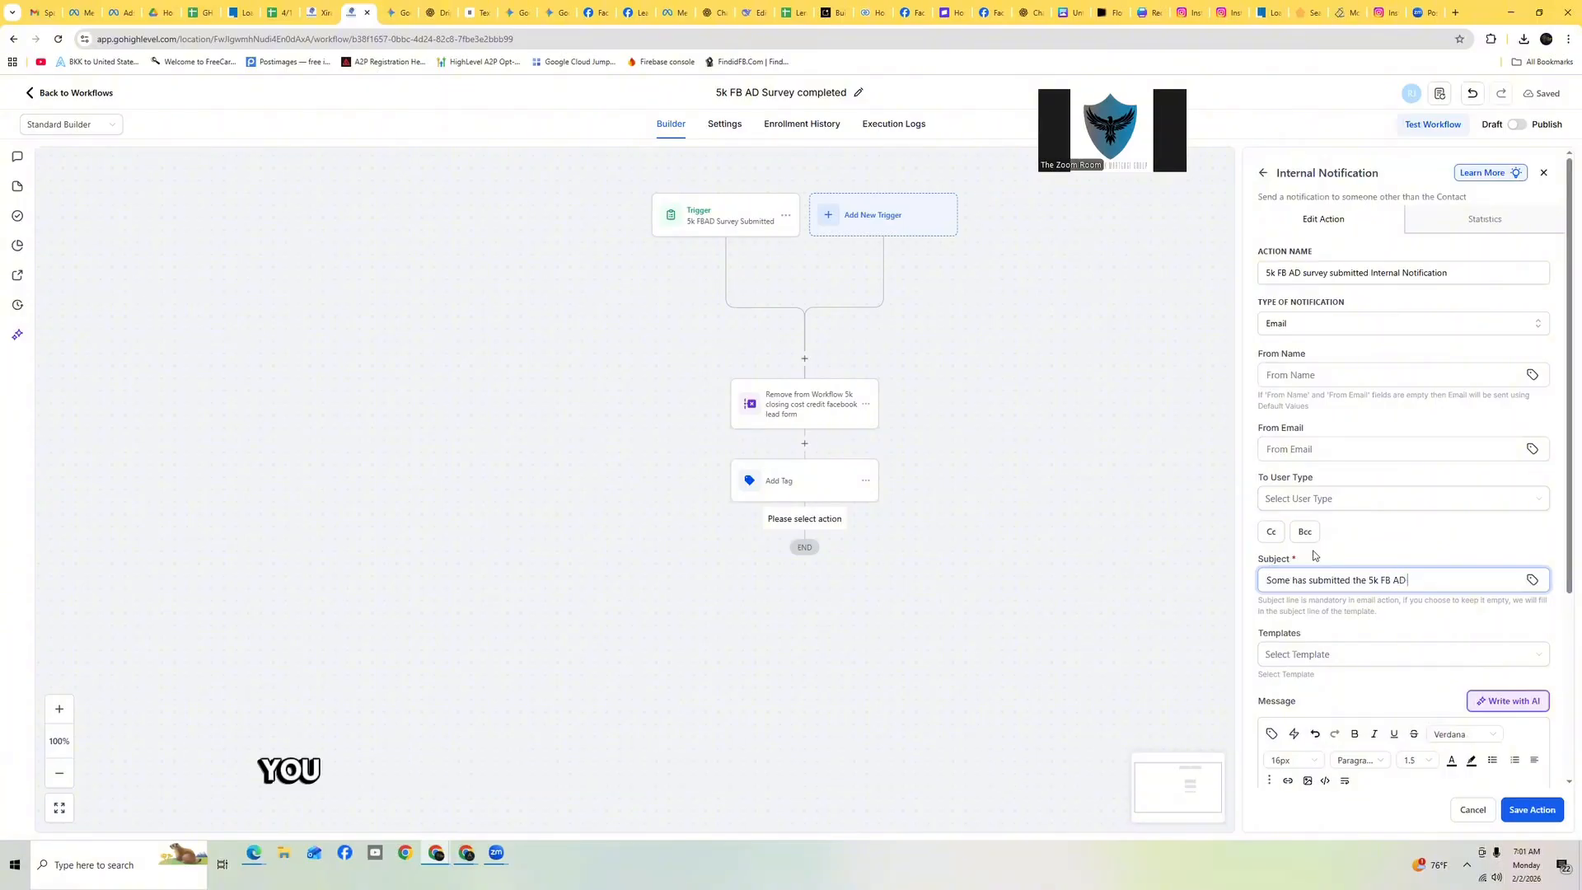
type(" survey")
left_click(1315, 555)
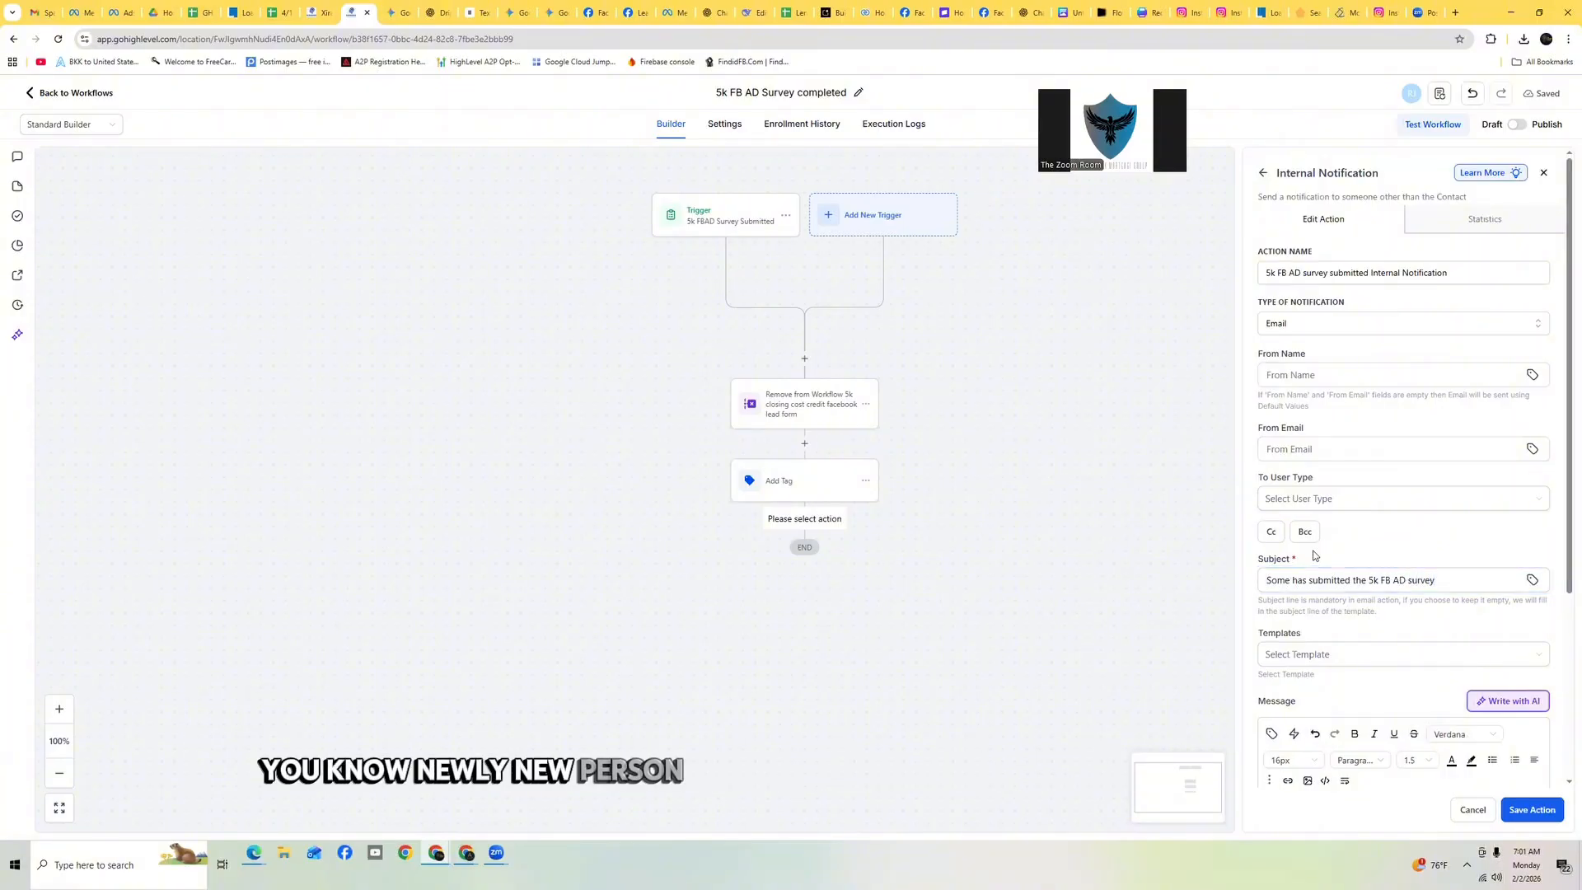
Copy the subject text and paste it into the notification's message body
triple_click(1338, 582)
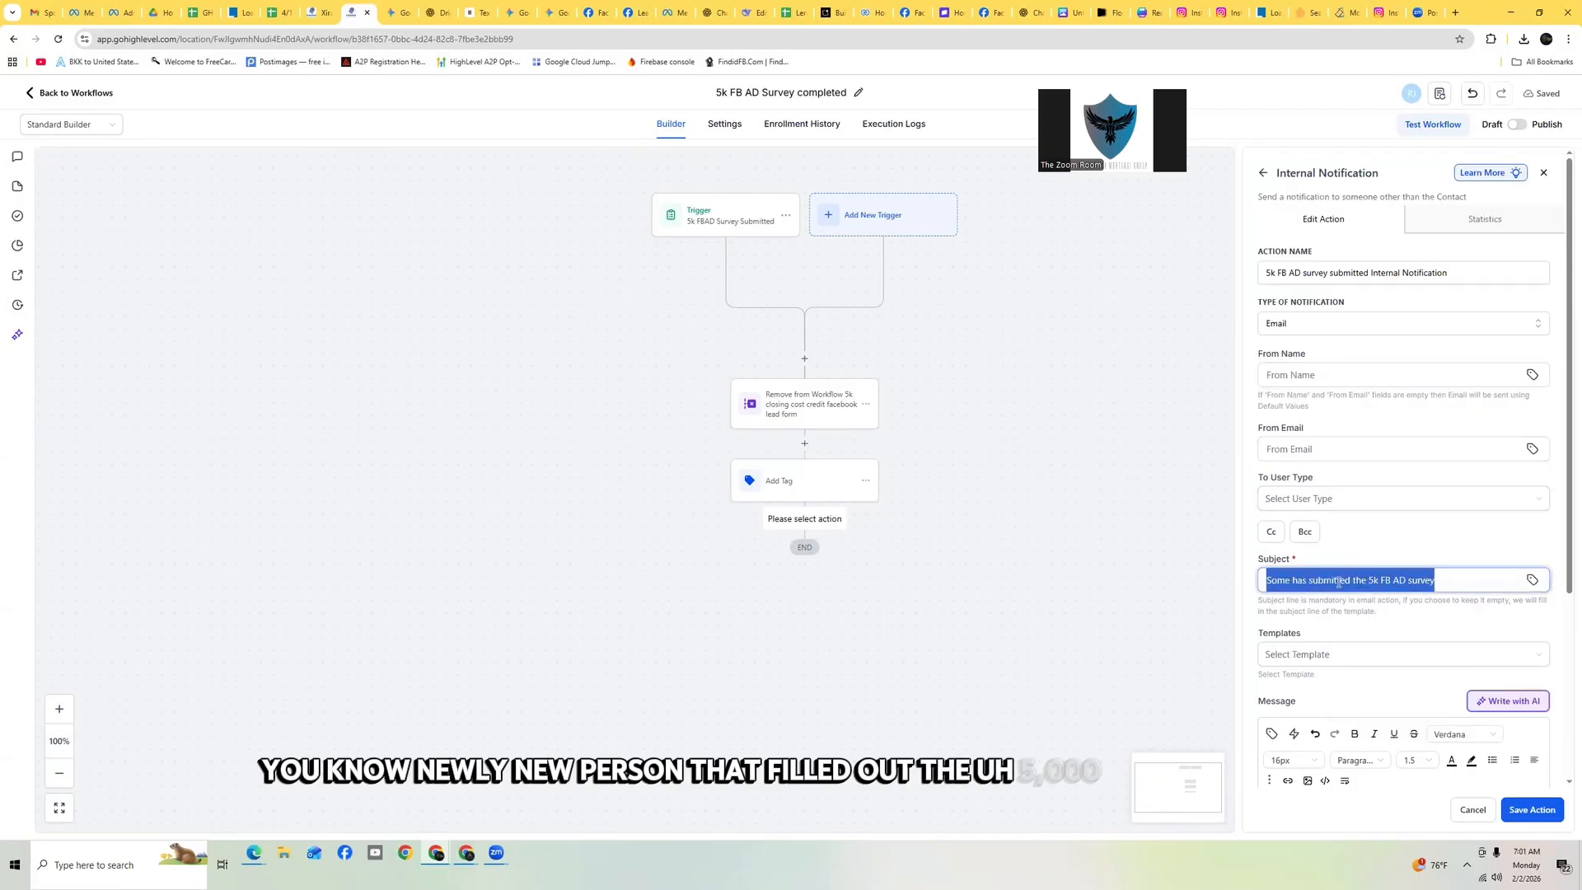
key("ctrl+c")
scroll(1343, 598, "down", 3)
left_click(1350, 625)
key("ctrl+v")
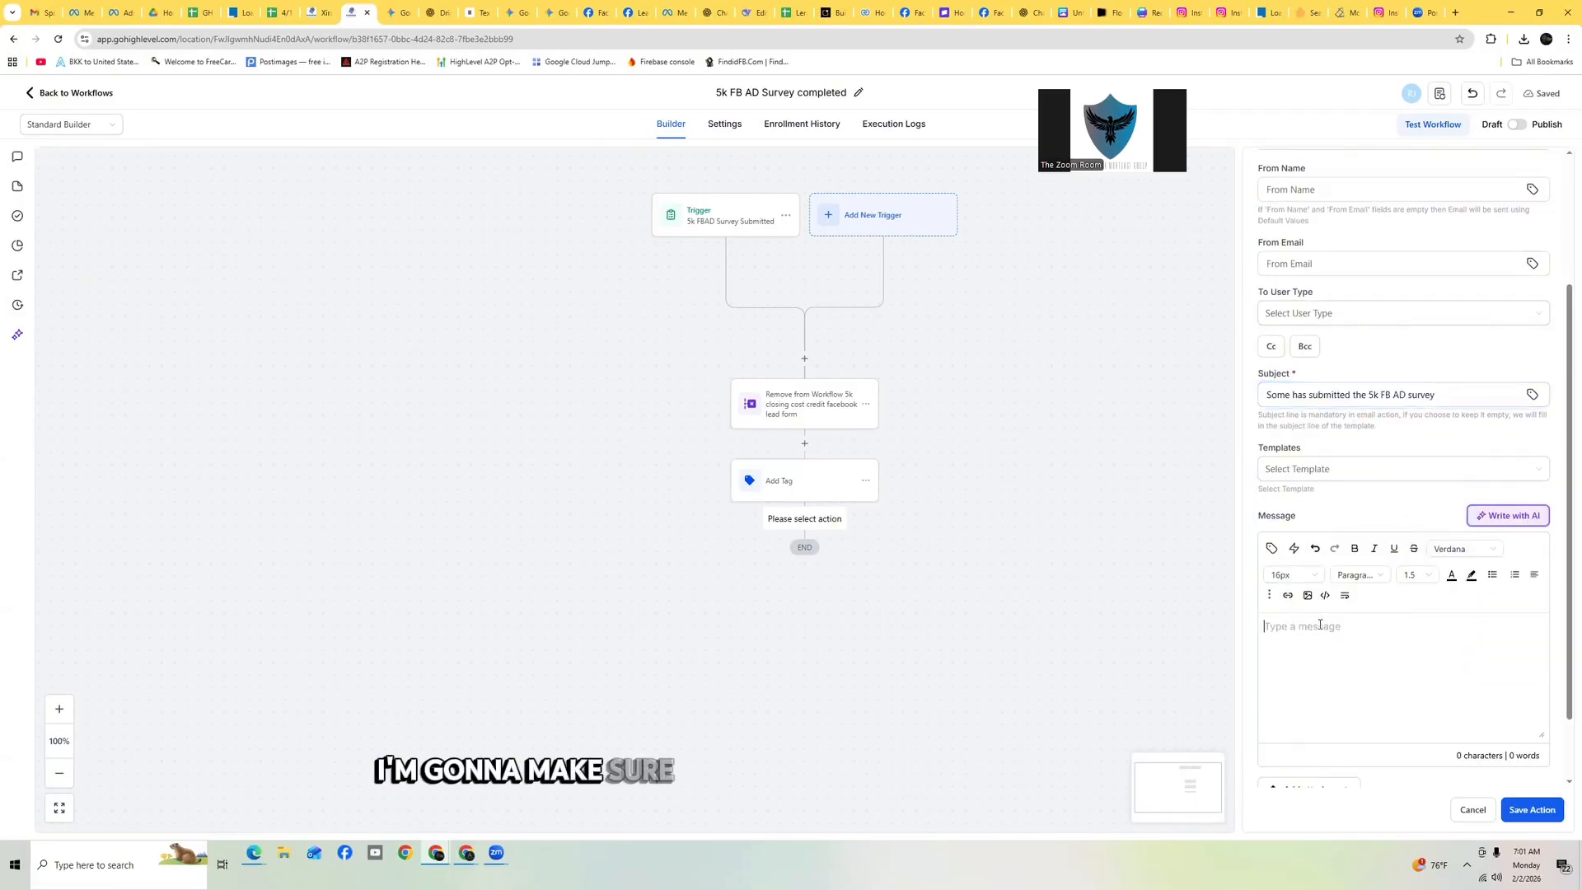
Send the notification to a particular user, choosing one team member, and save the action
left_click(1534, 811)
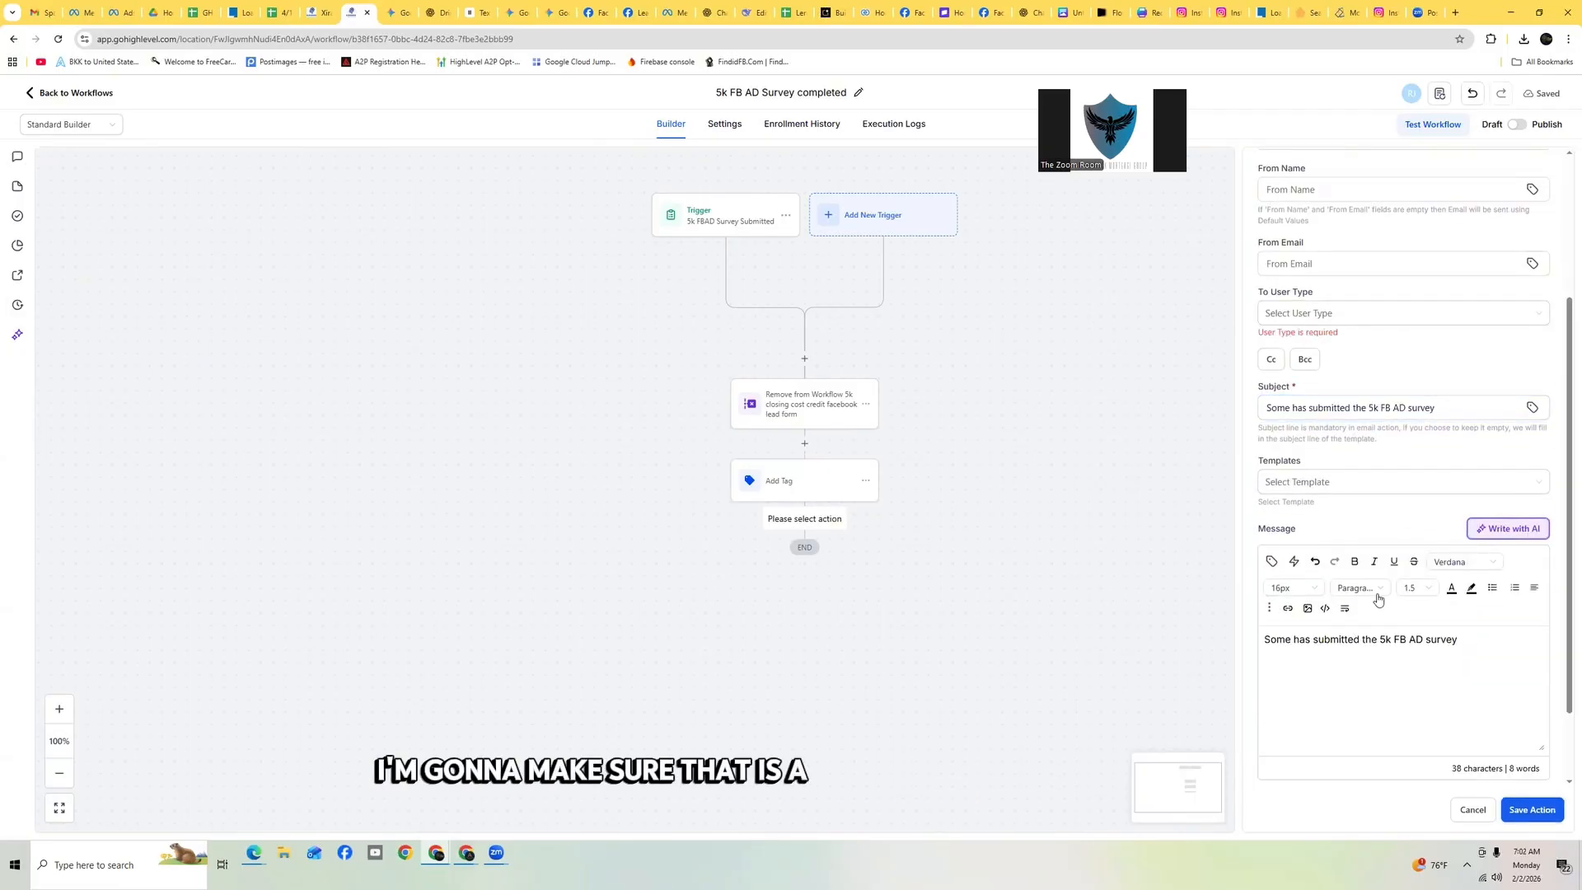
left_click(1292, 312)
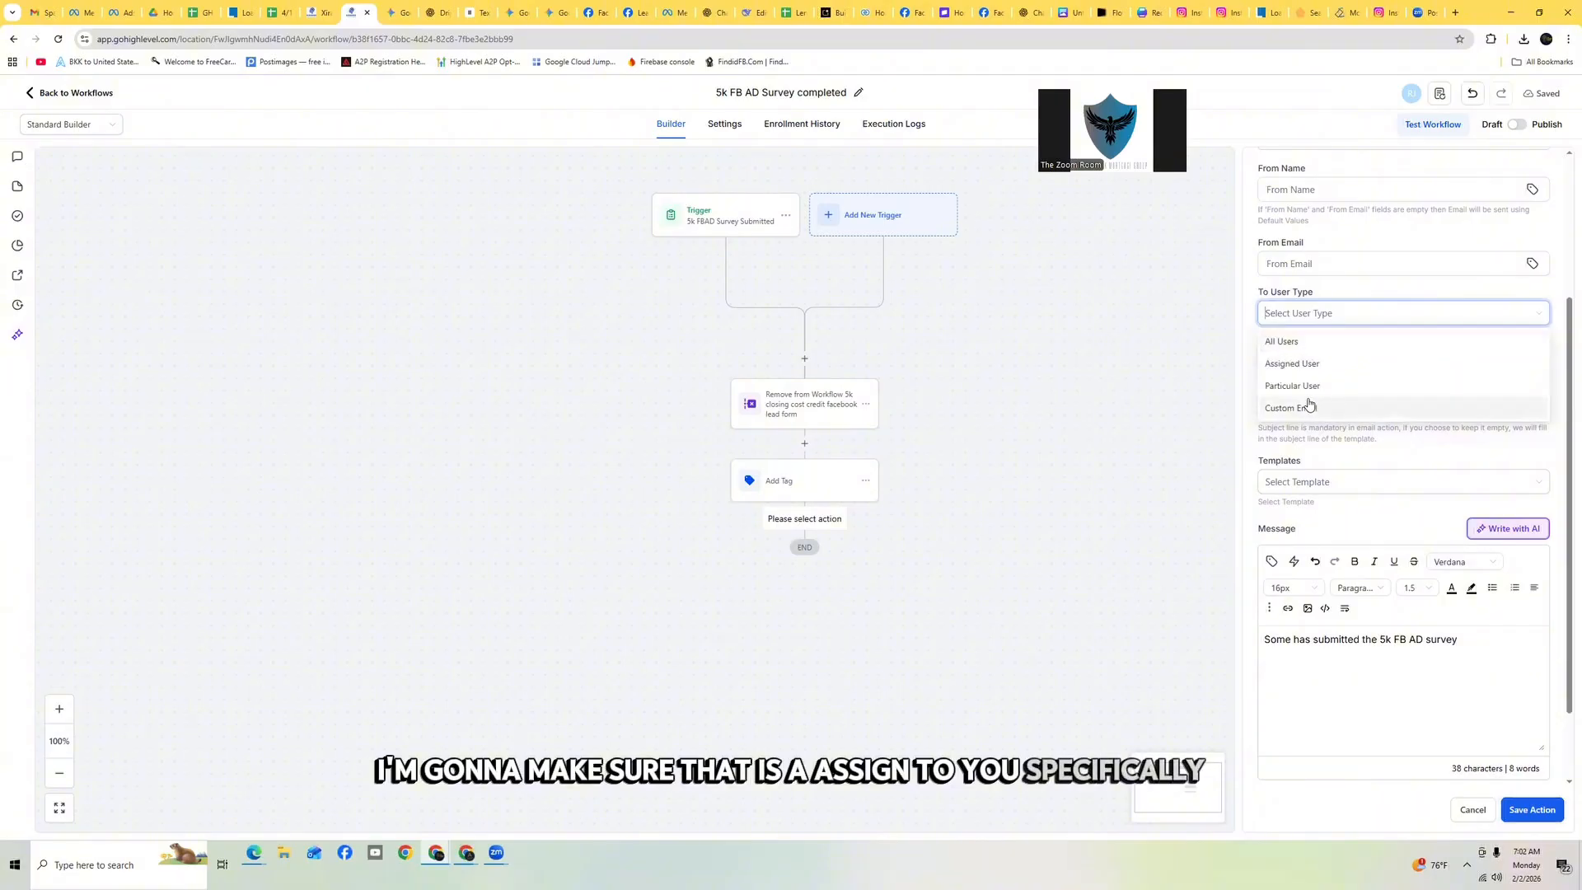
left_click(1308, 392)
left_click(1339, 363)
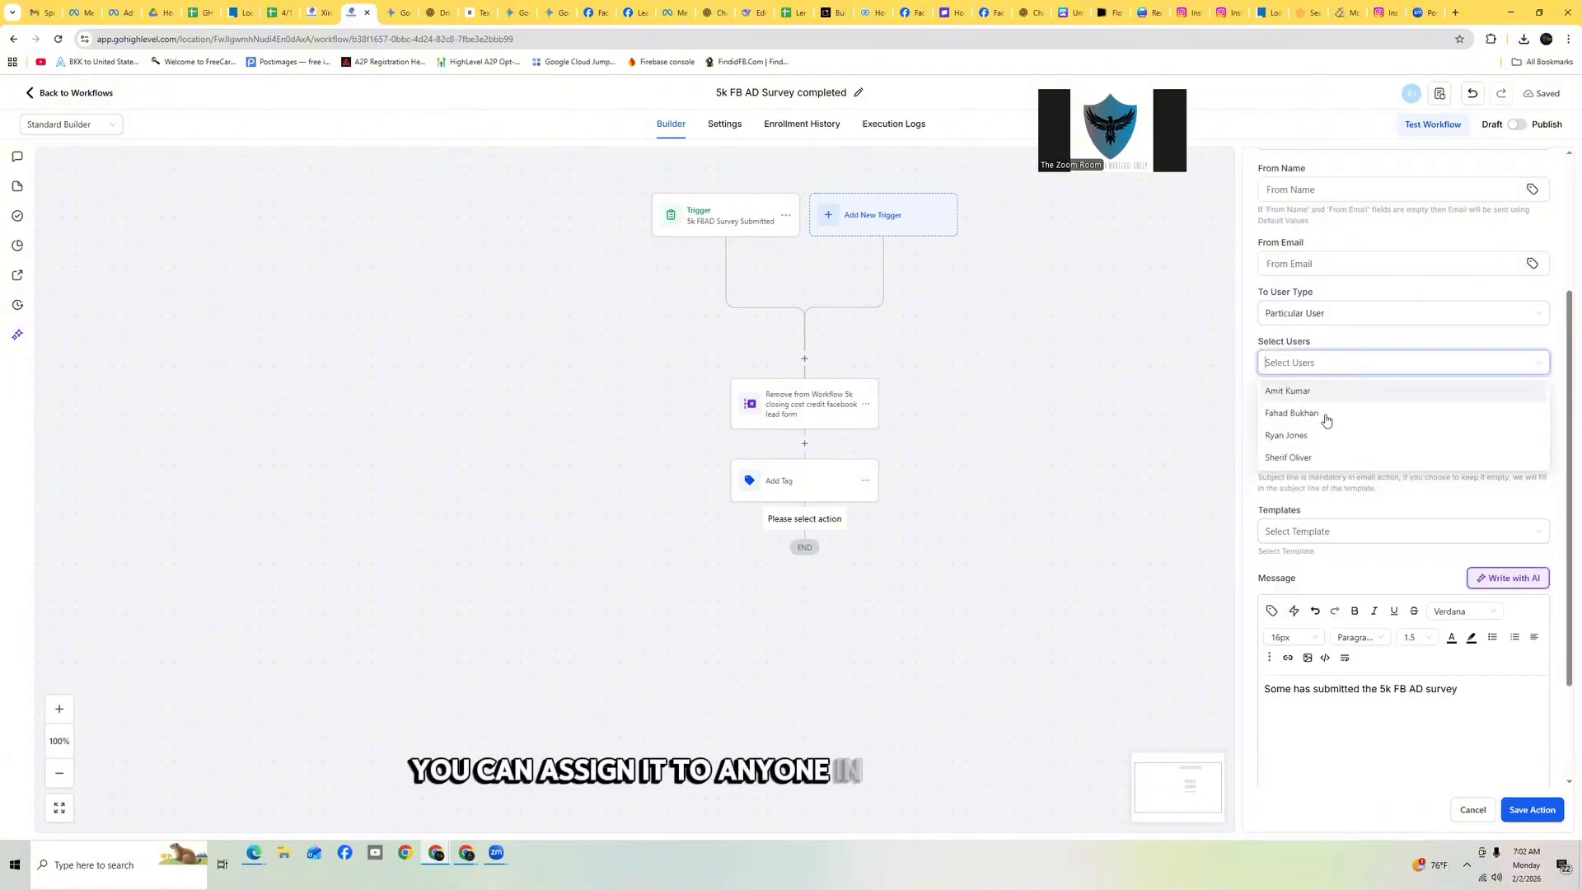
left_click(1300, 458)
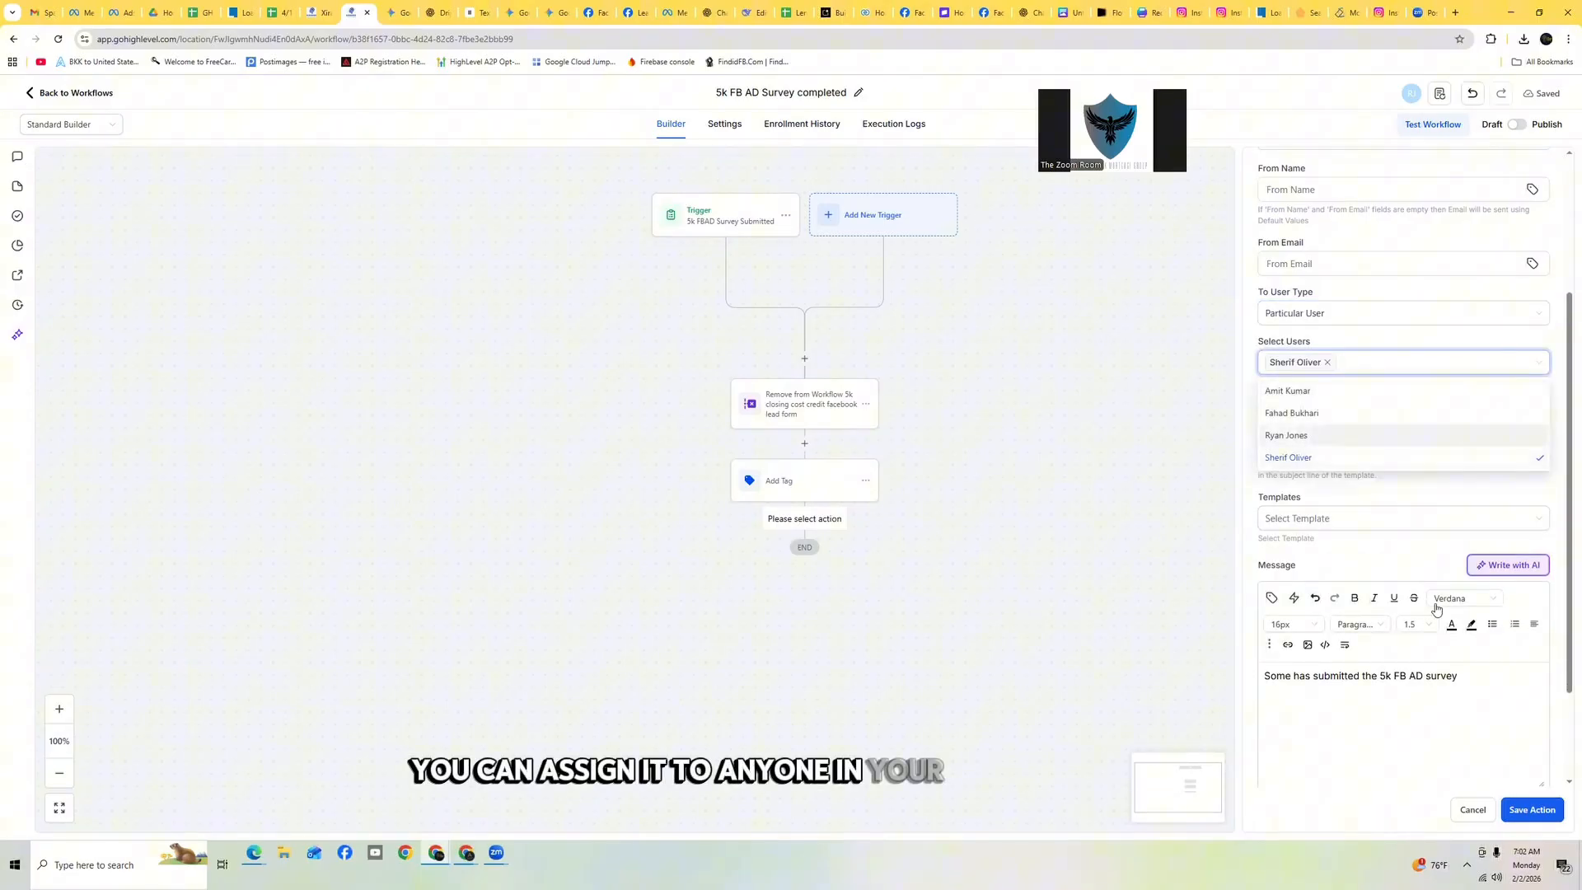
left_click(1535, 814)
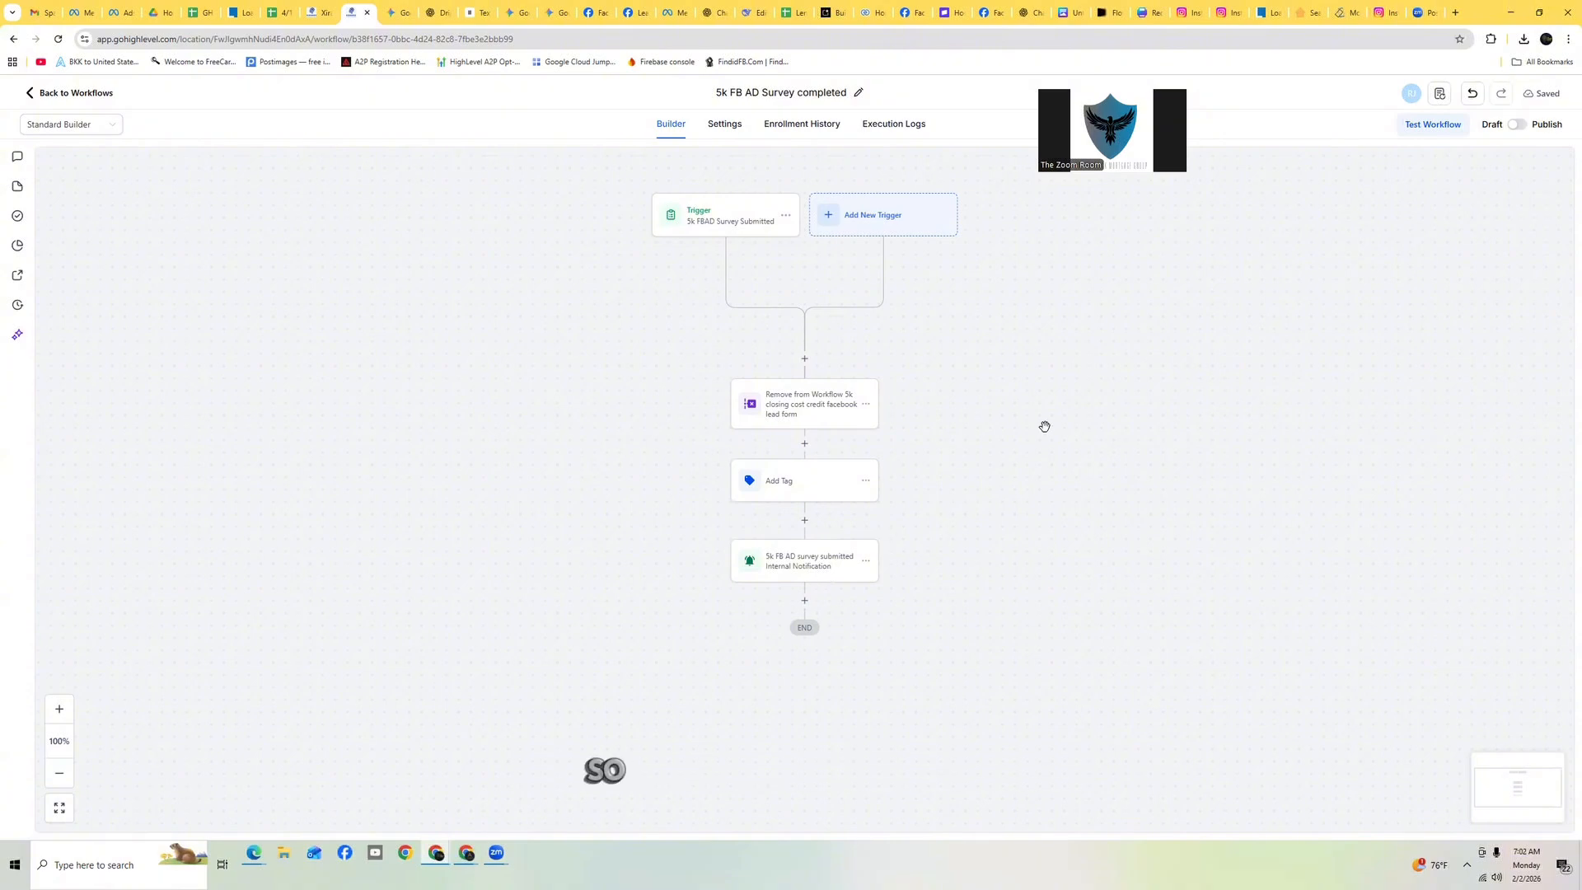
Add an Issue Certificate action below the notification and choose the '5k FB AD Cert' template
scroll(899, 571, "down", 1)
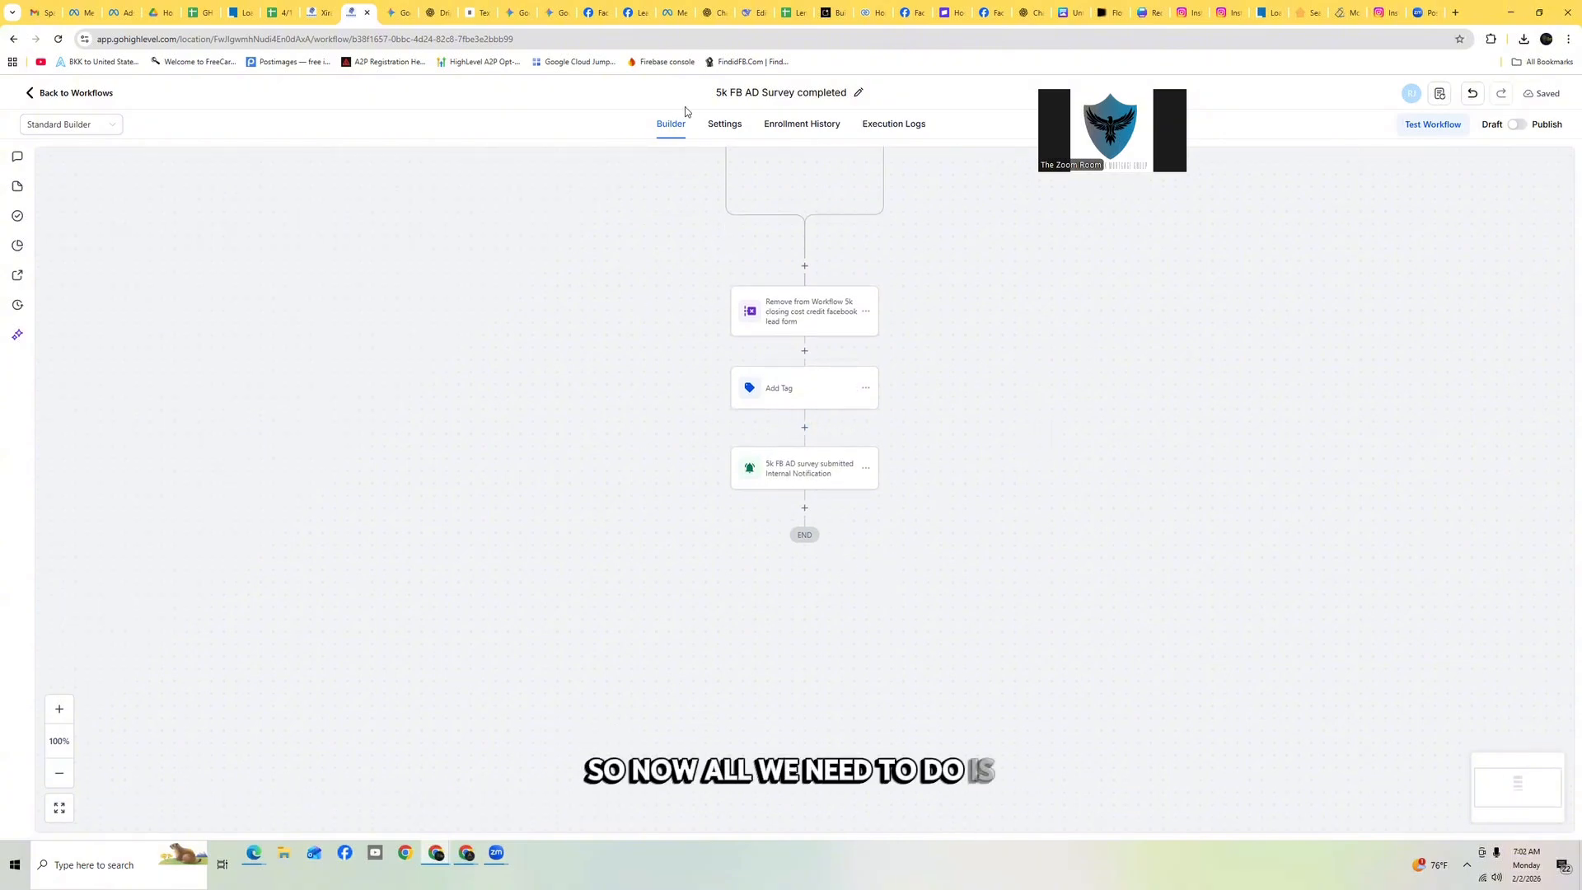
left_click(804, 508)
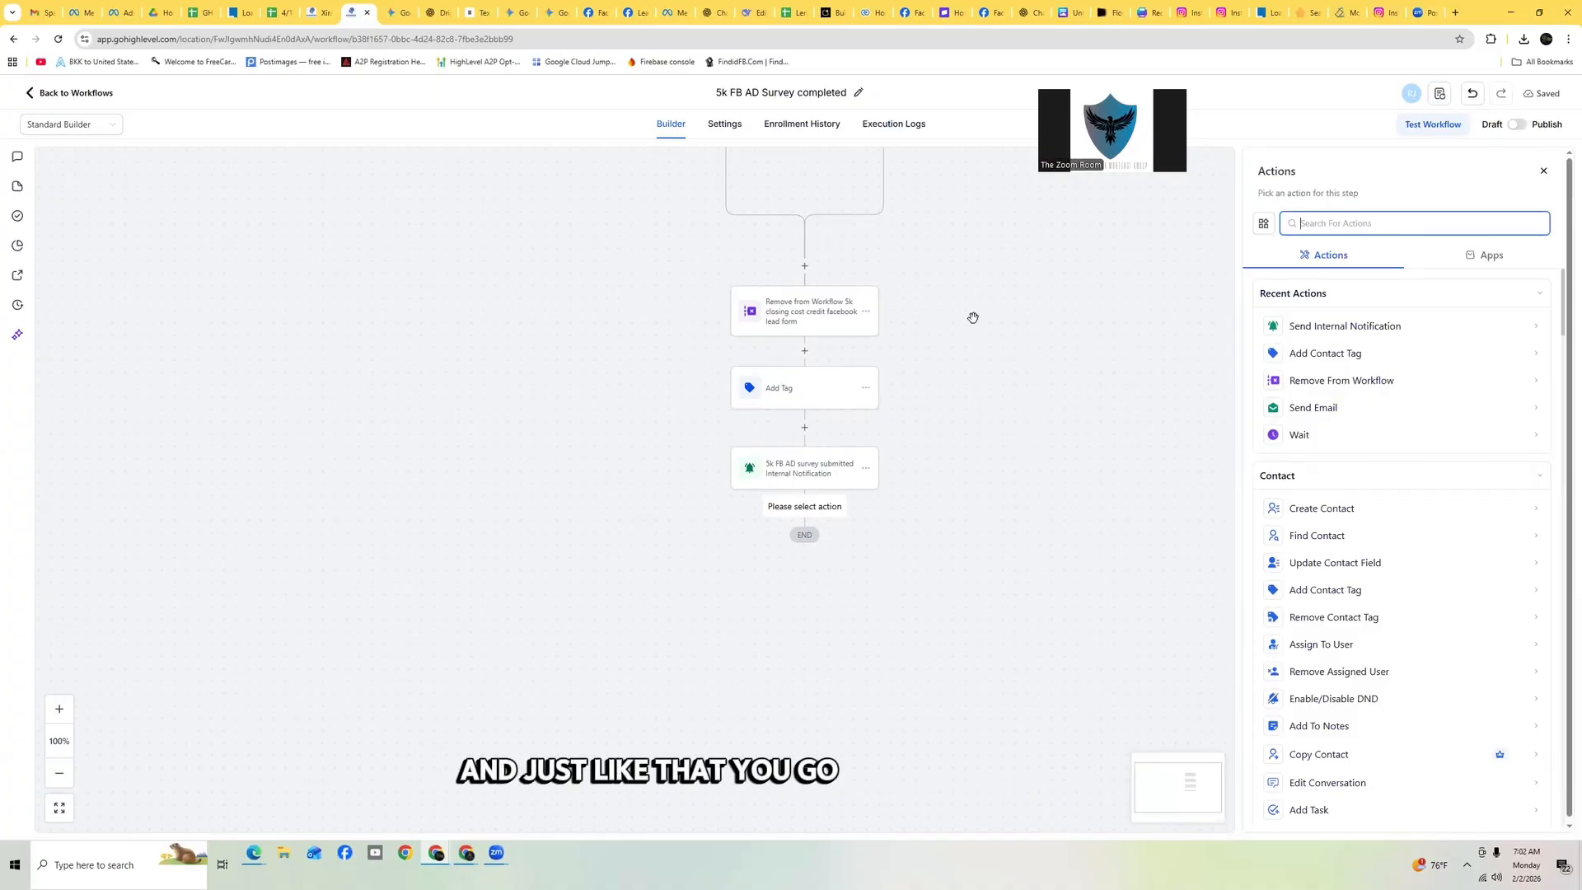
type("cer")
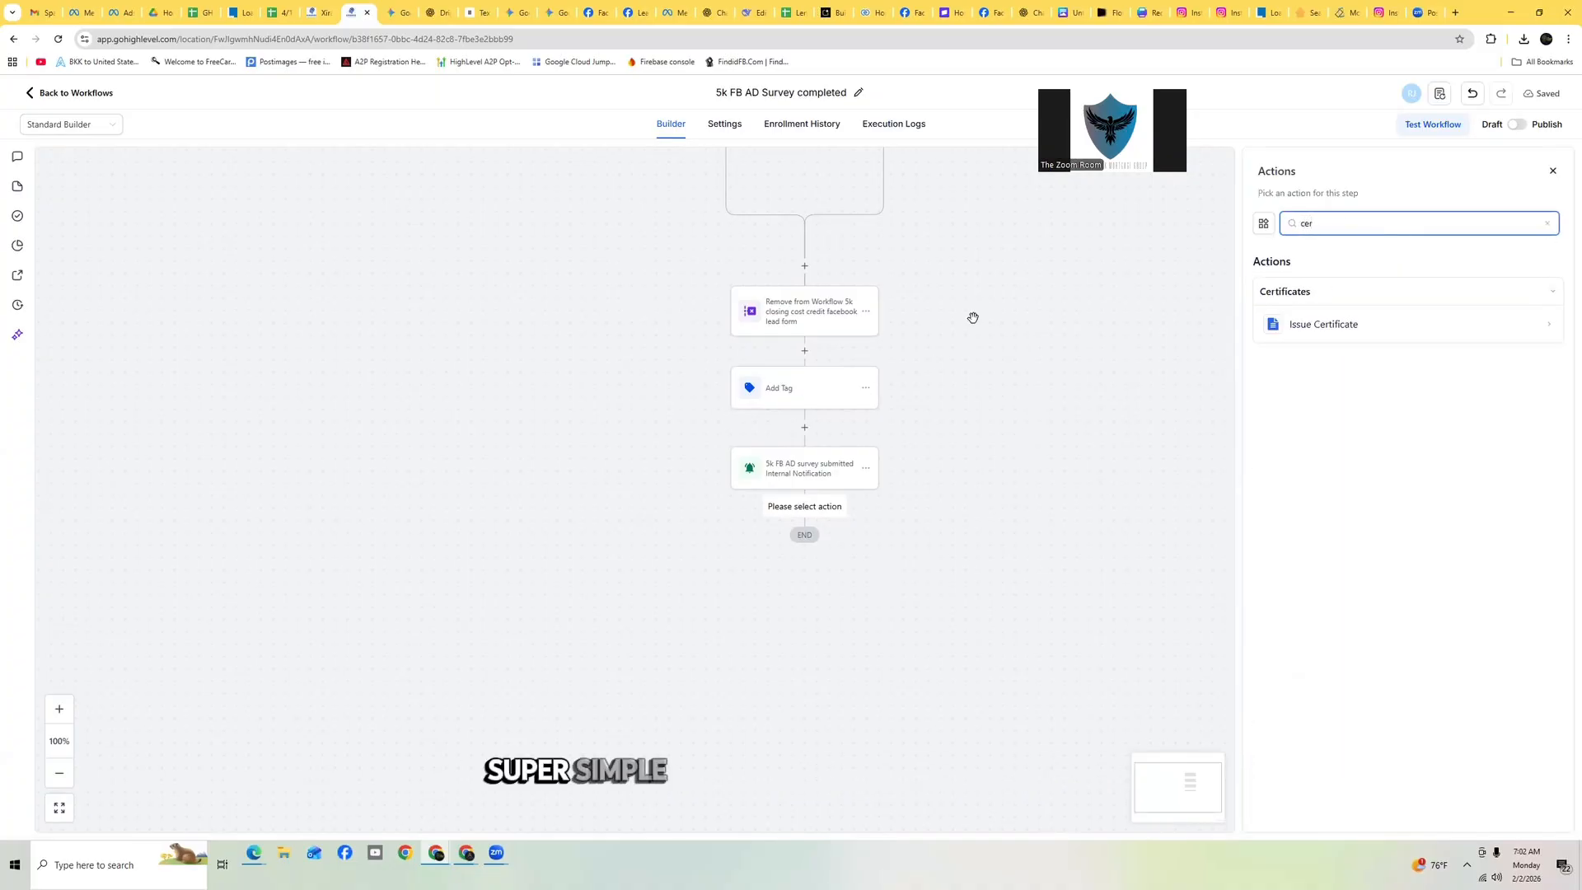
left_click(1409, 325)
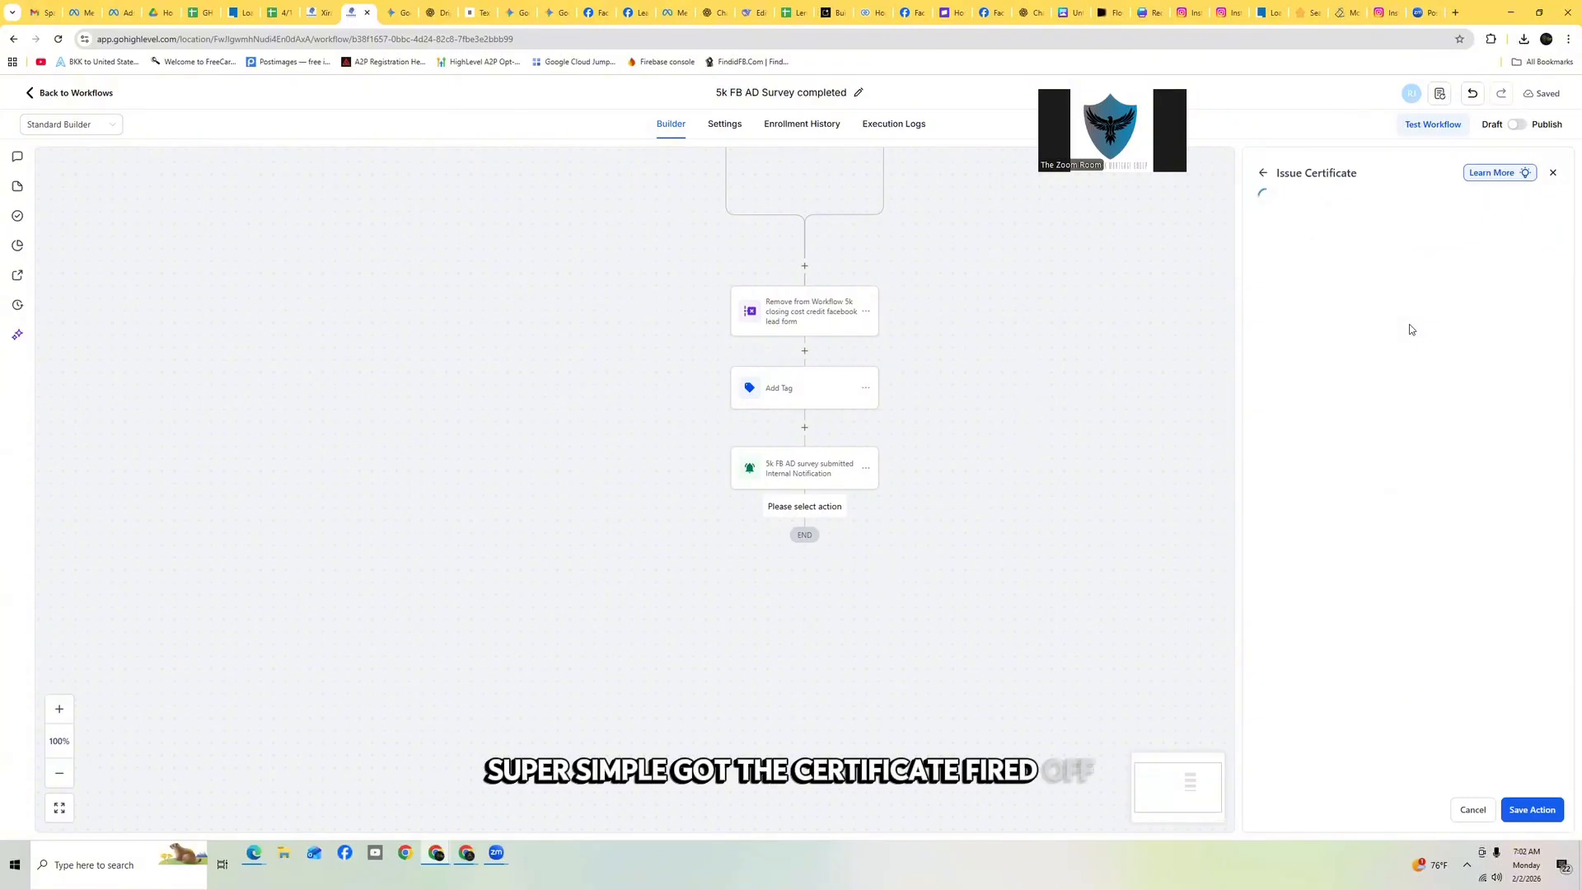
left_click(1370, 336)
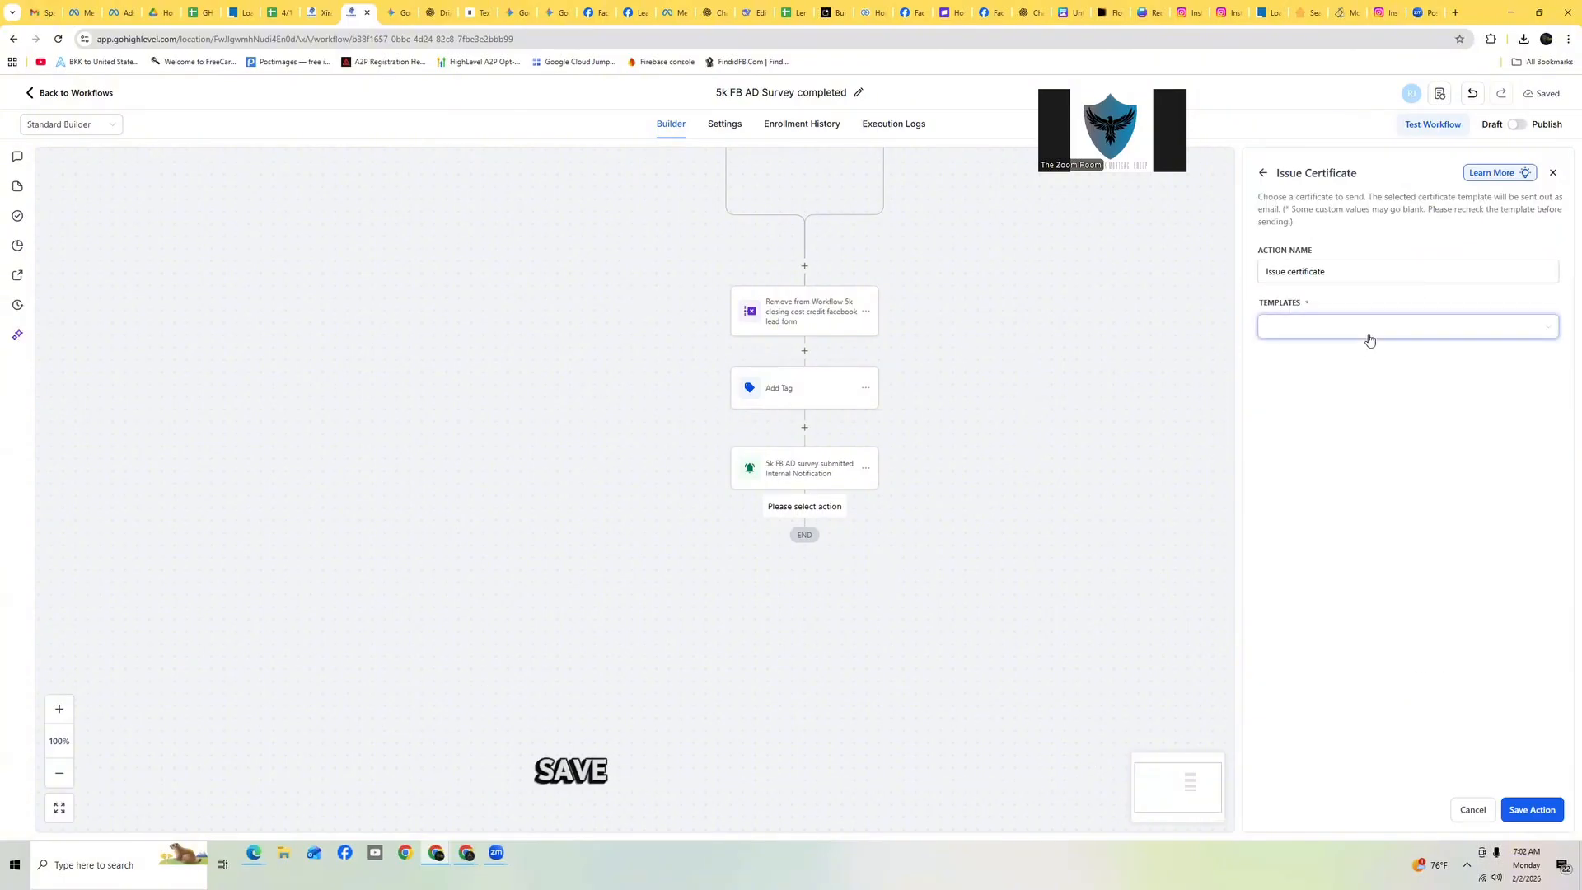
left_click(1339, 367)
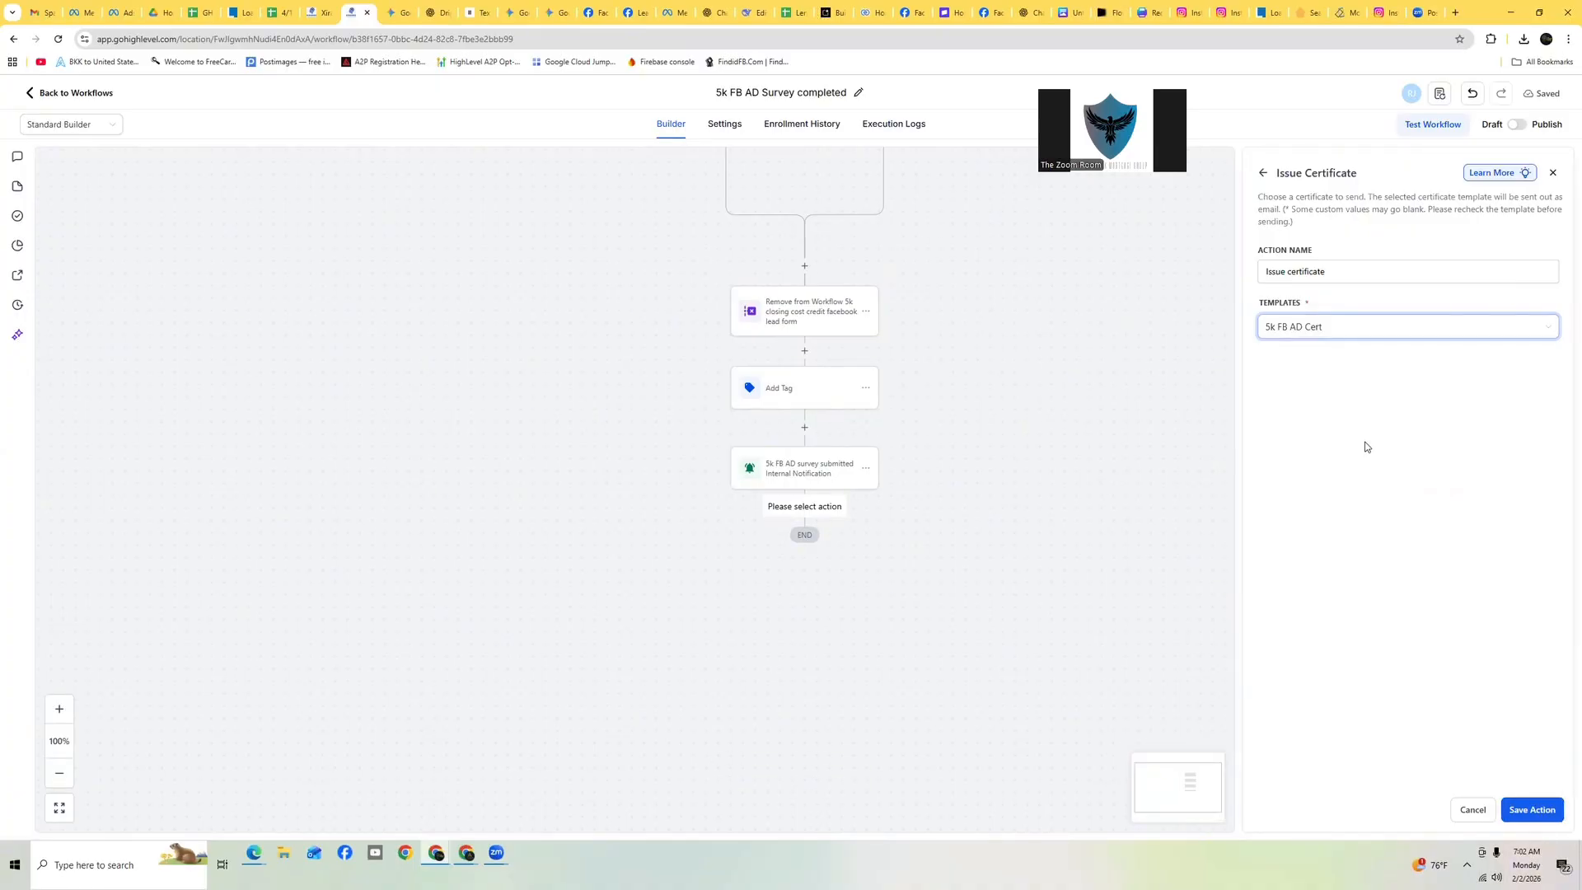
Rename the certificate action to 'Issue 5k FB AD certificate' and save it
left_click(1332, 273)
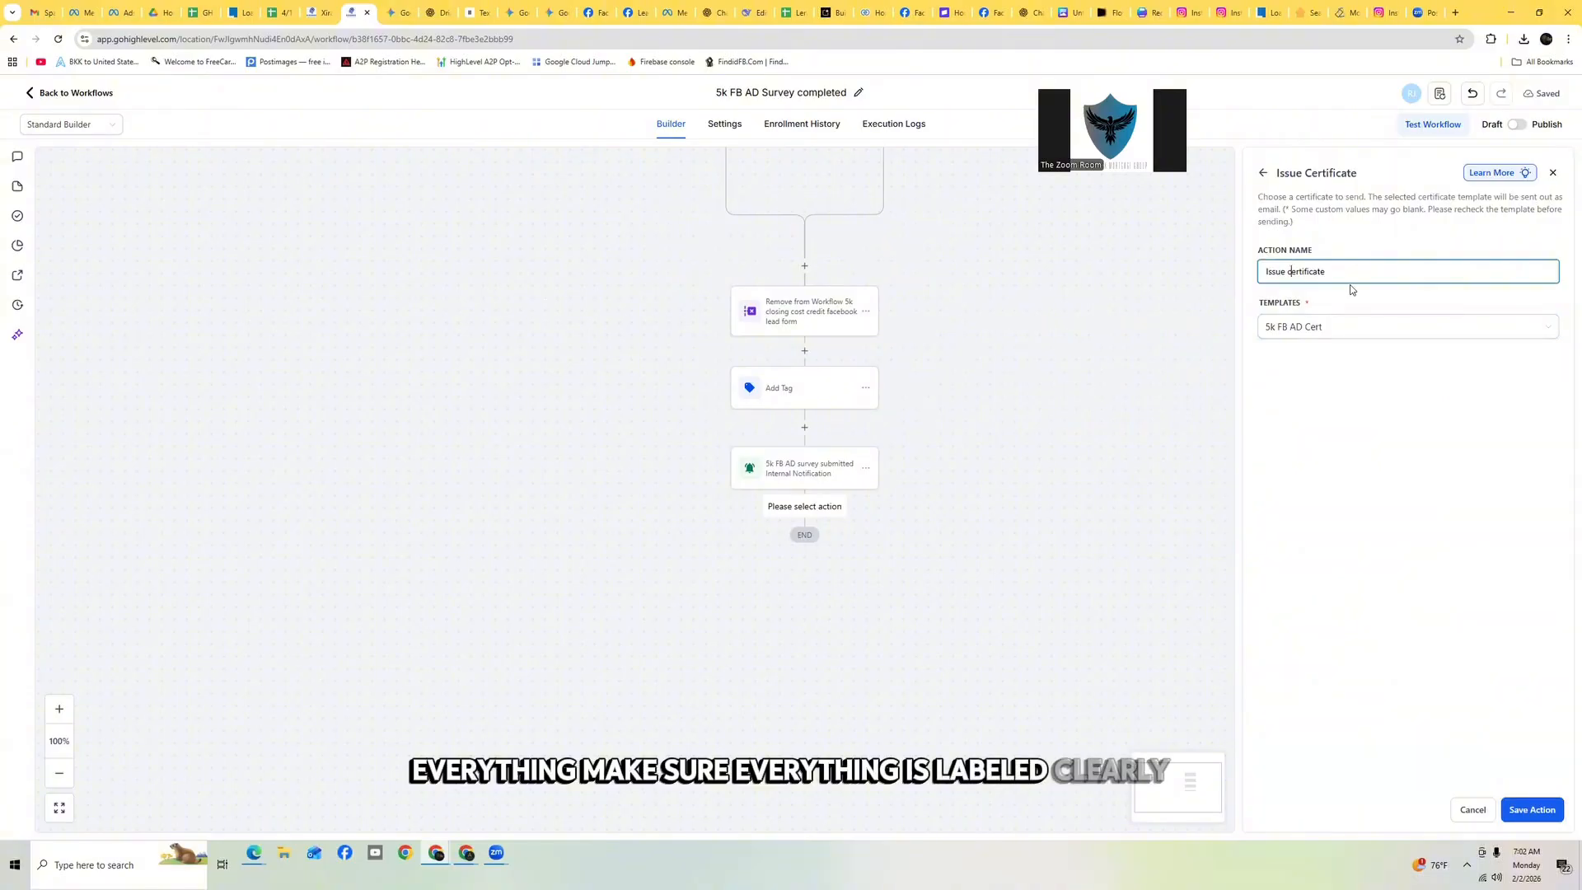
type("5k")
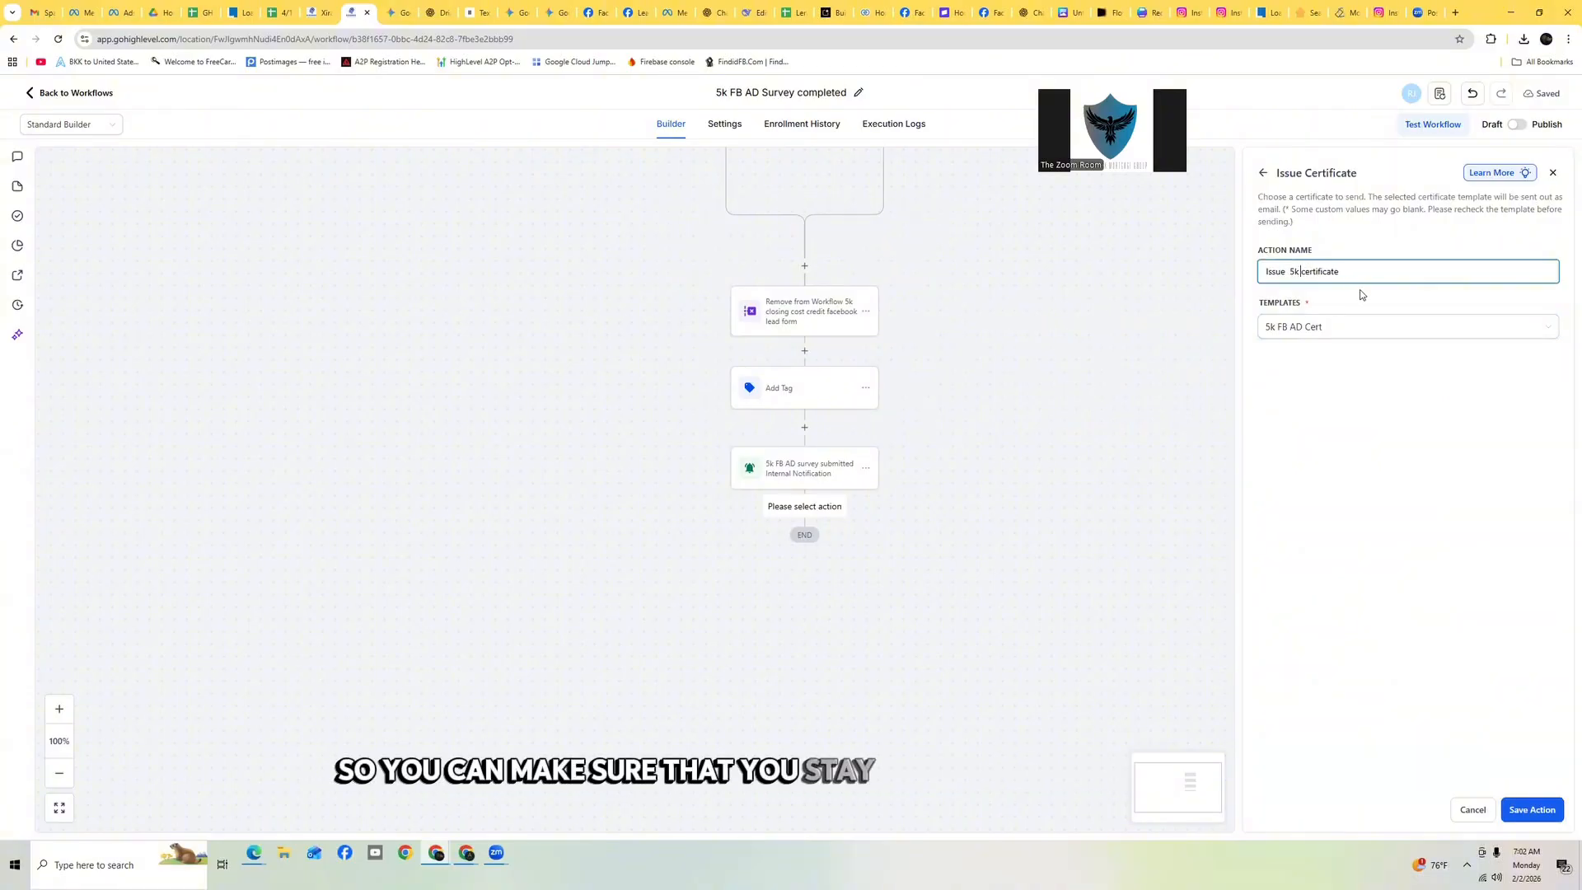
type(" FB AD")
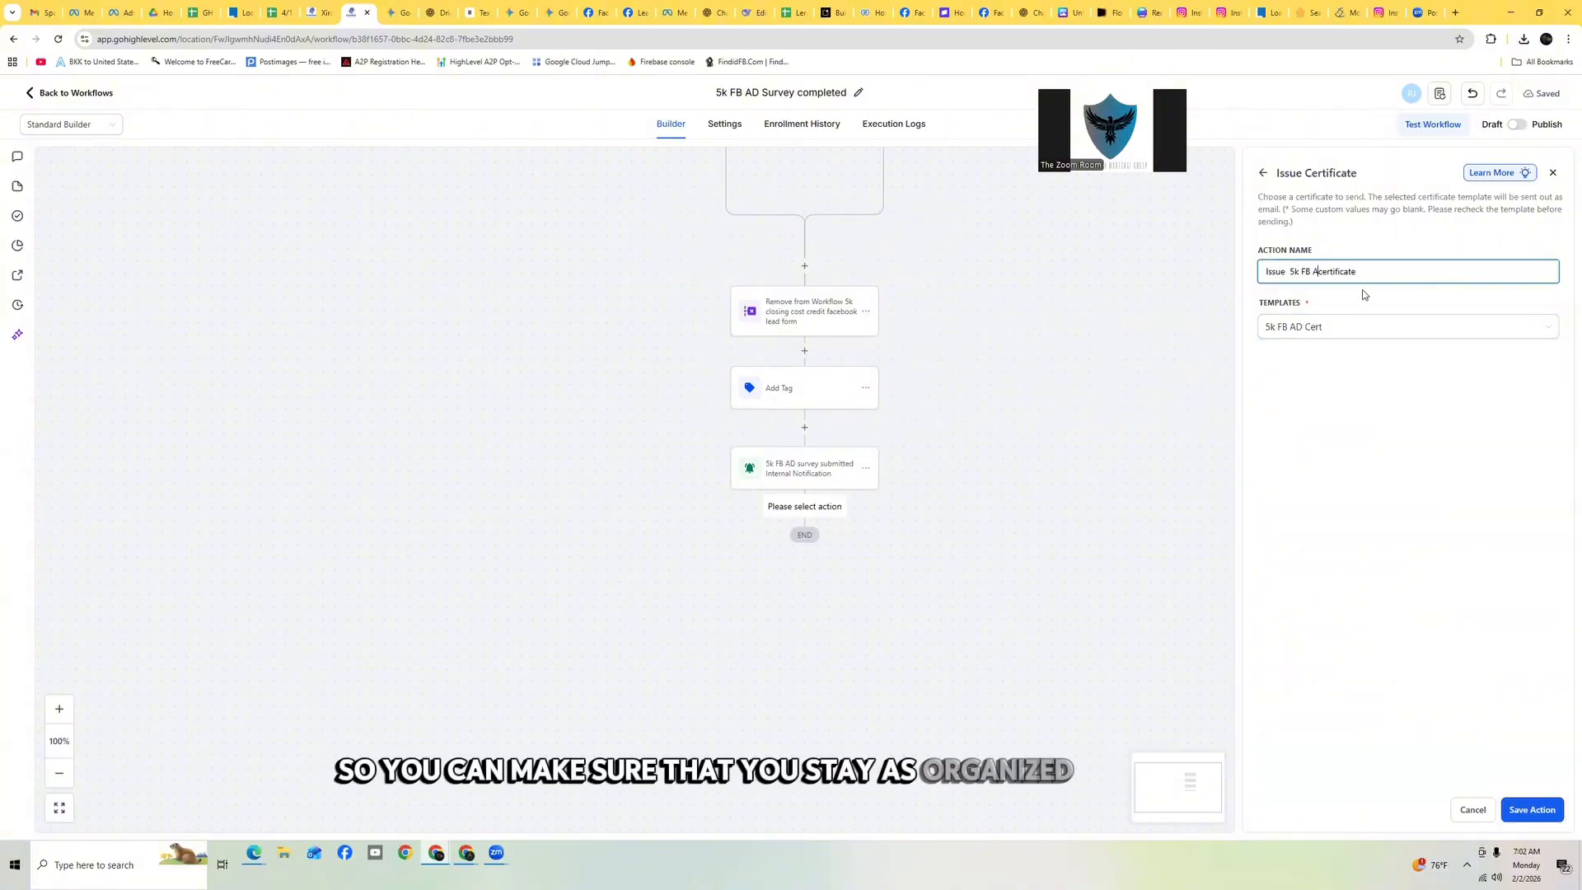
left_click(1531, 809)
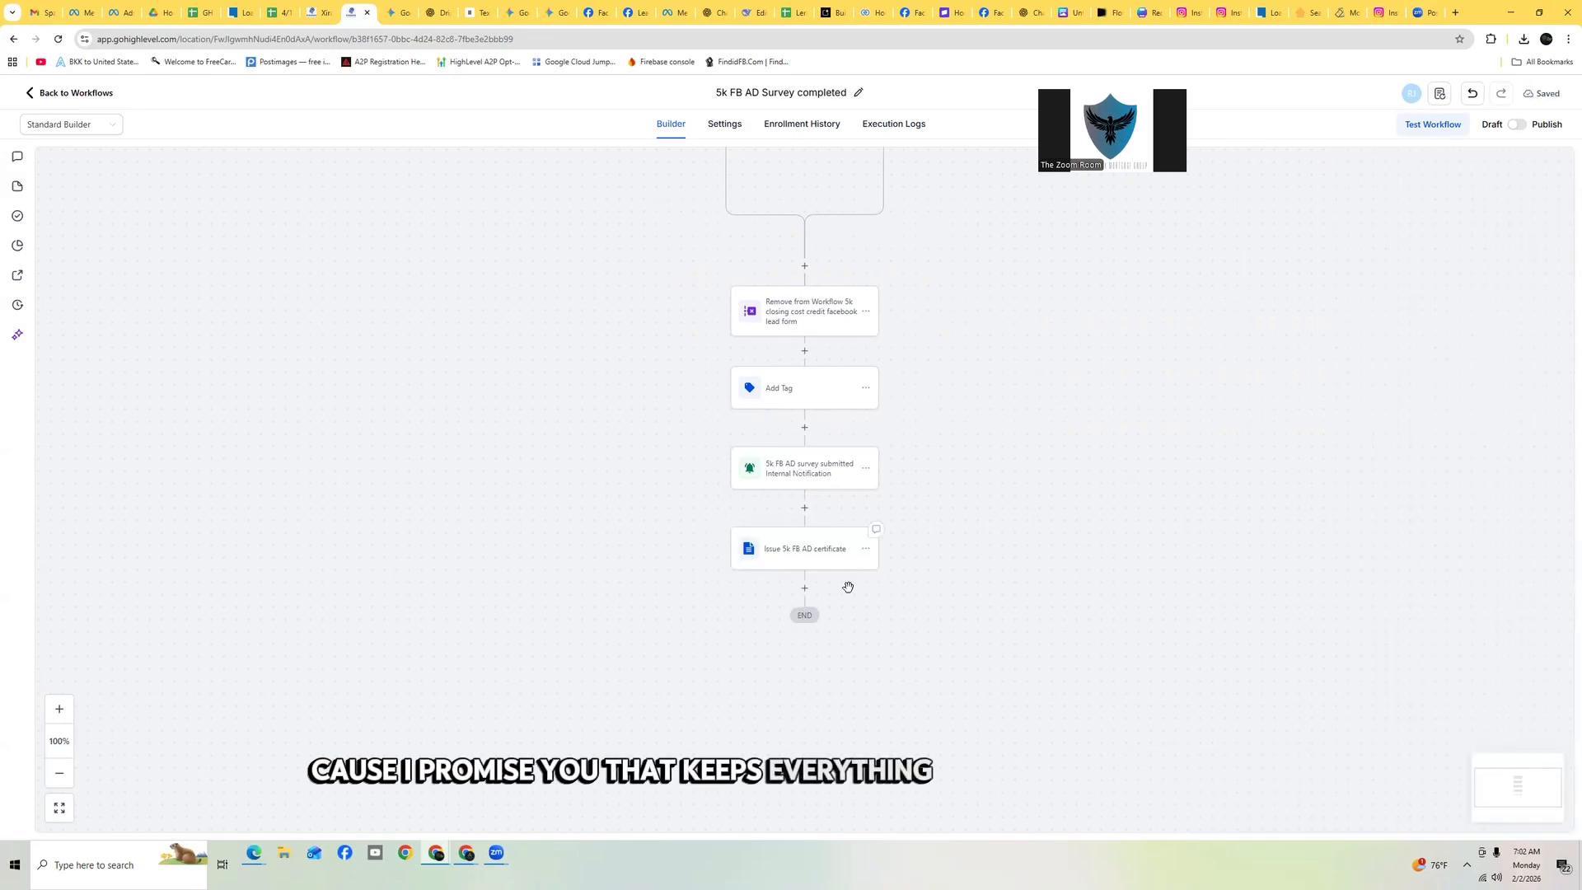
Switch to the Gemini chat and review the Closing Cost Certificate Drip Campaign copy for the Day 0 messages
scroll(865, 420, "down", 1)
scroll(906, 322, "up", 1)
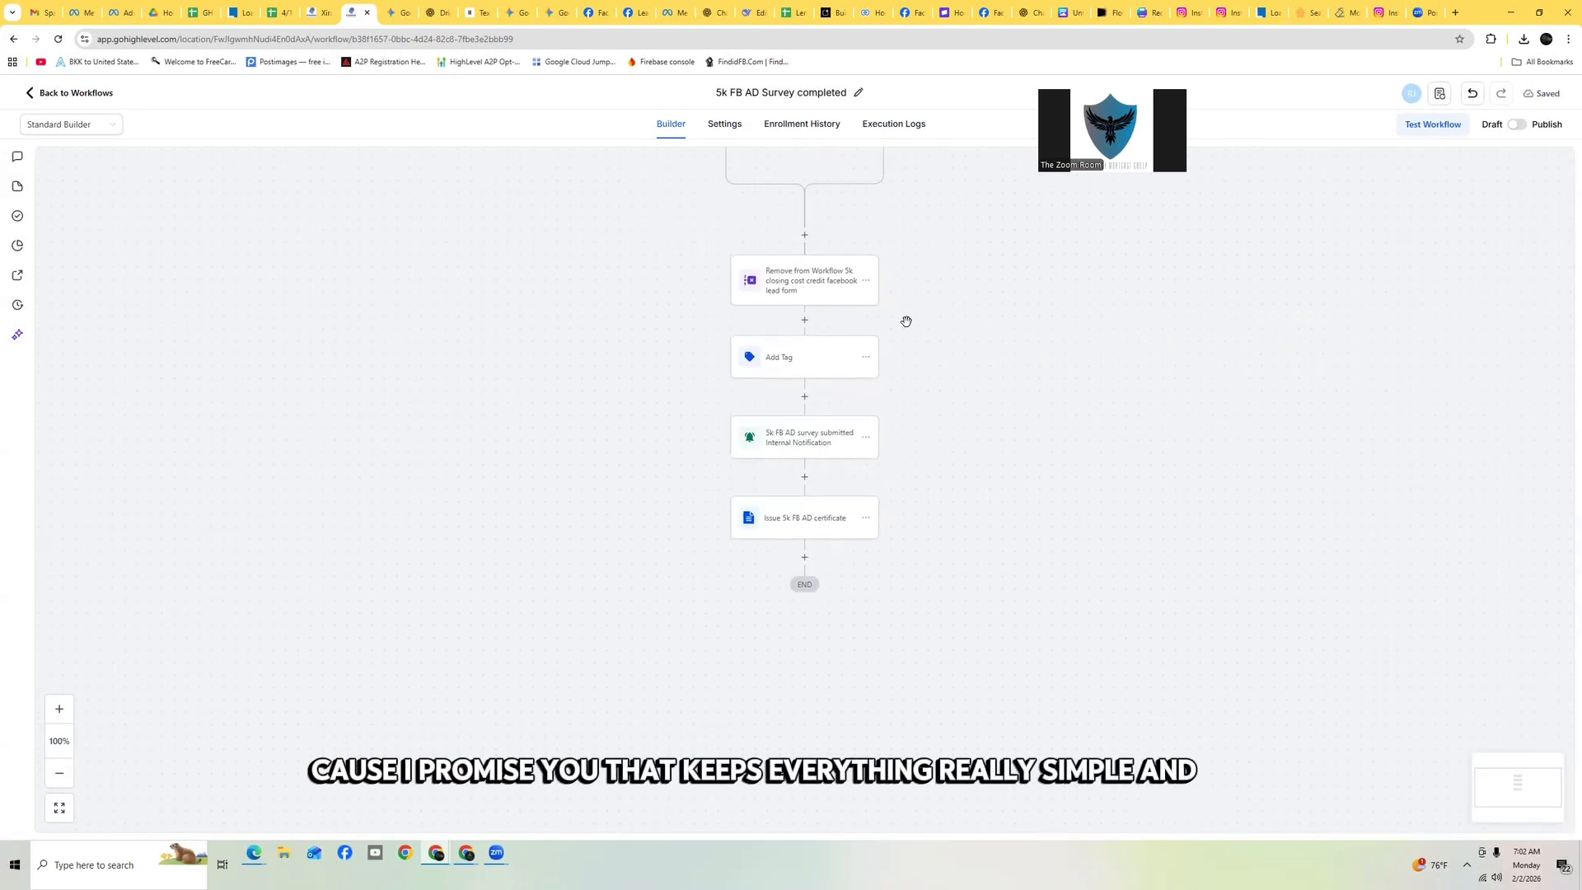
left_click(398, 16)
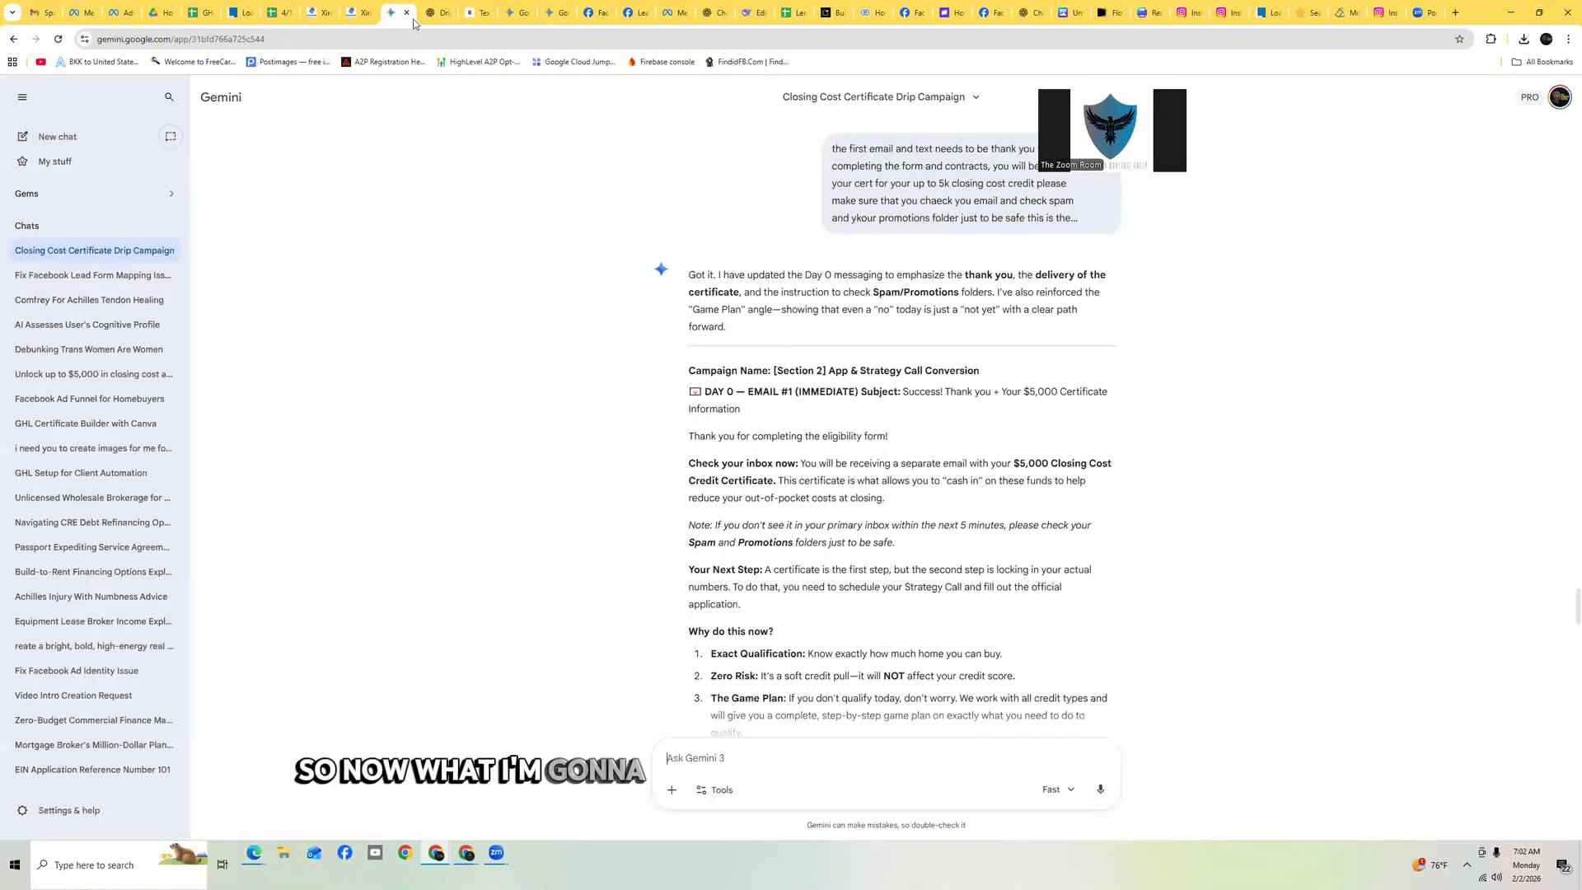
scroll(824, 272, "down", 4)
scroll(883, 291, "up", 2)
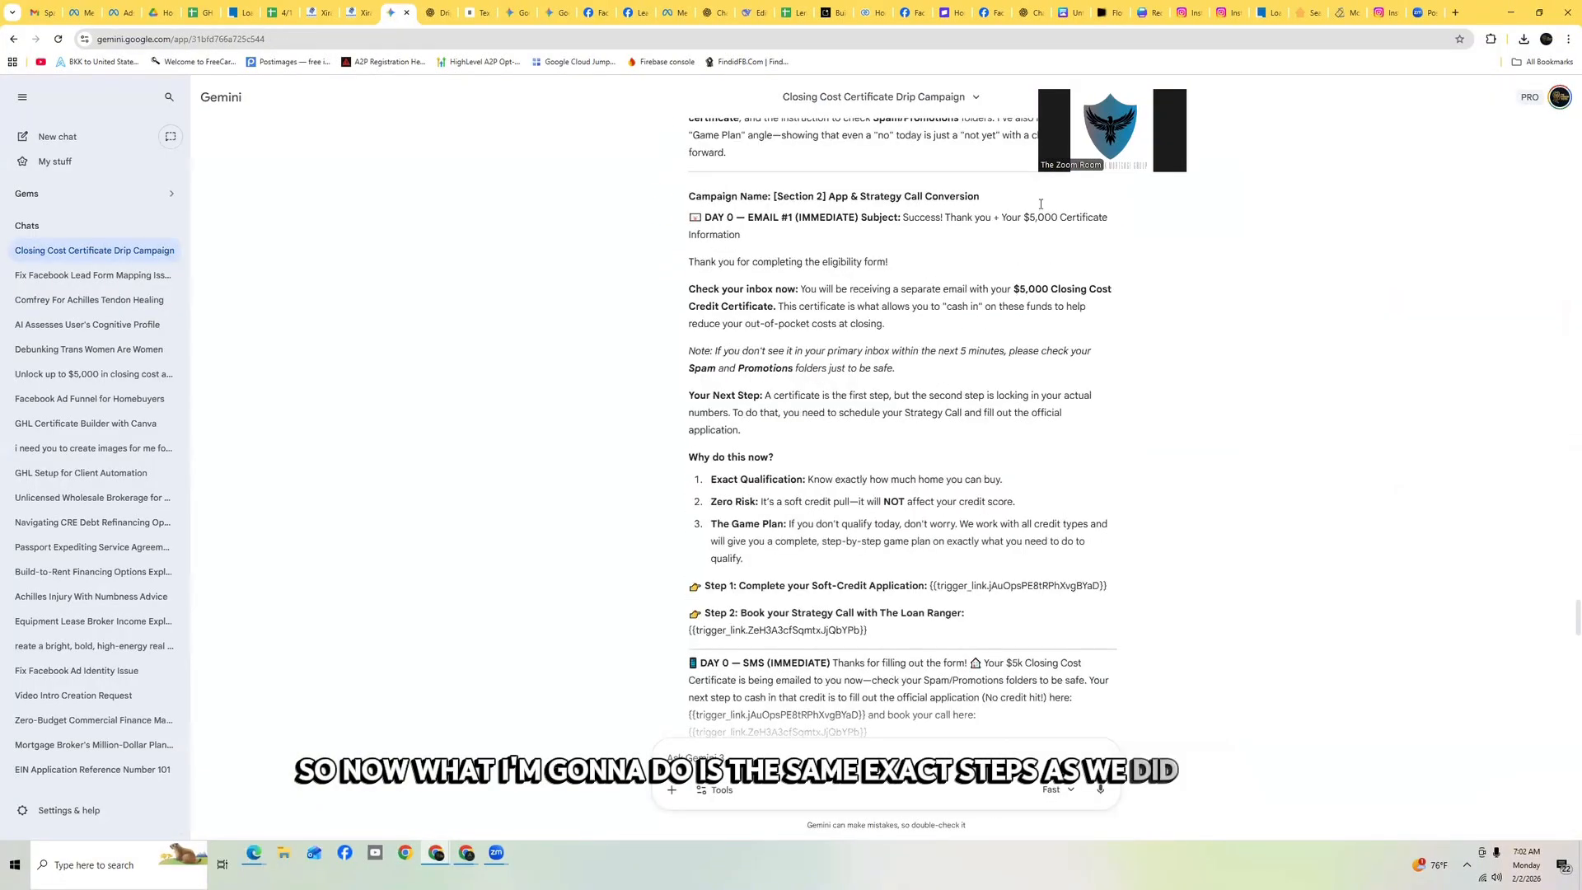
scroll(1041, 205, "up", 1)
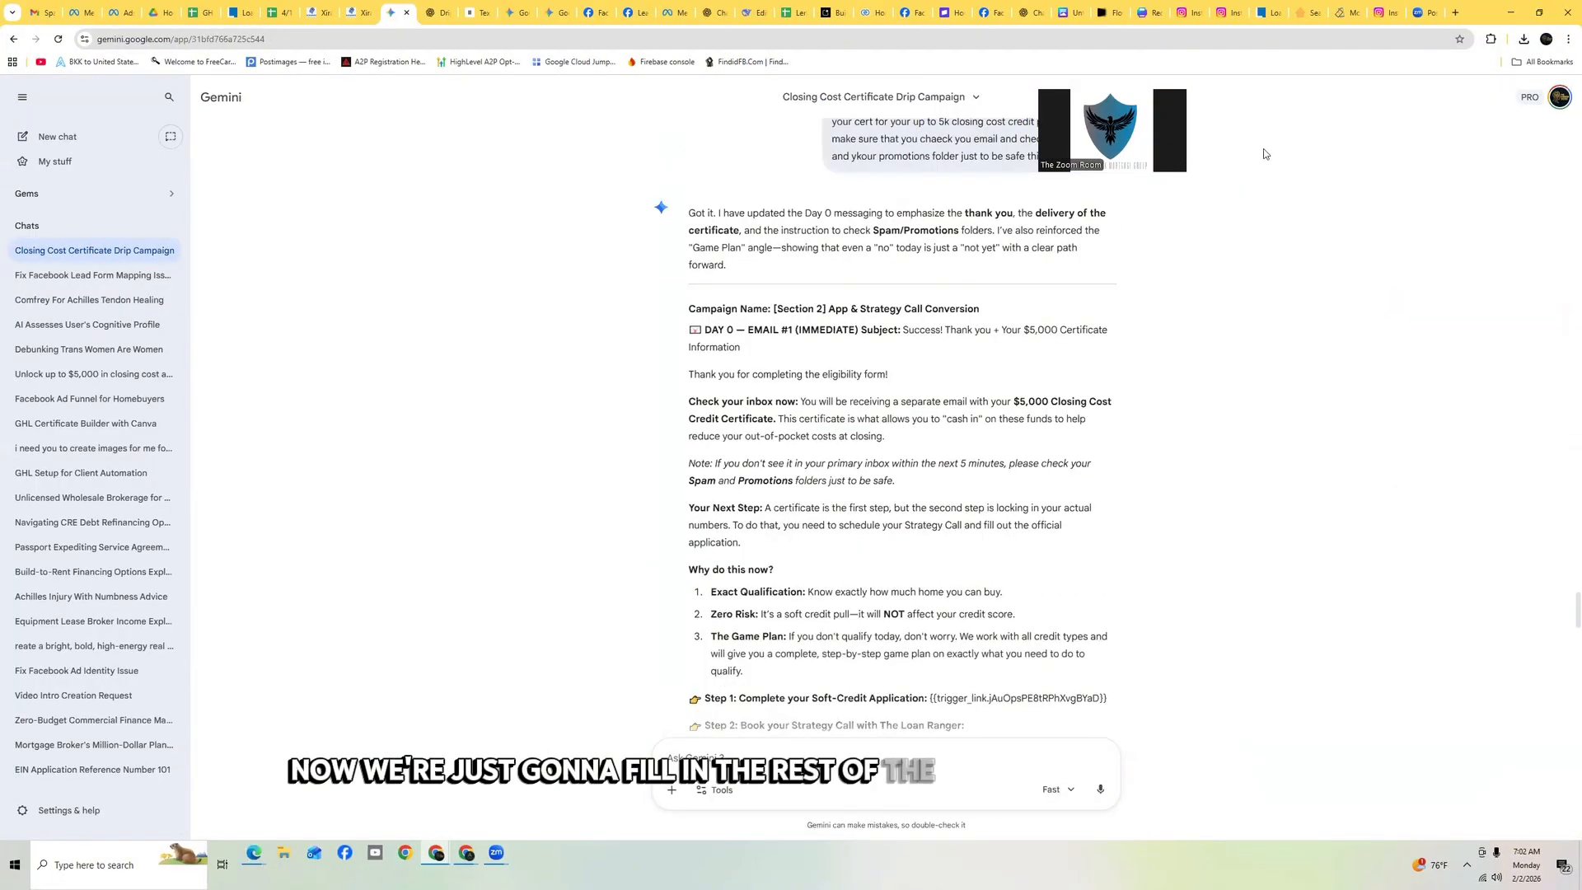
scroll(910, 290, "up", 1)
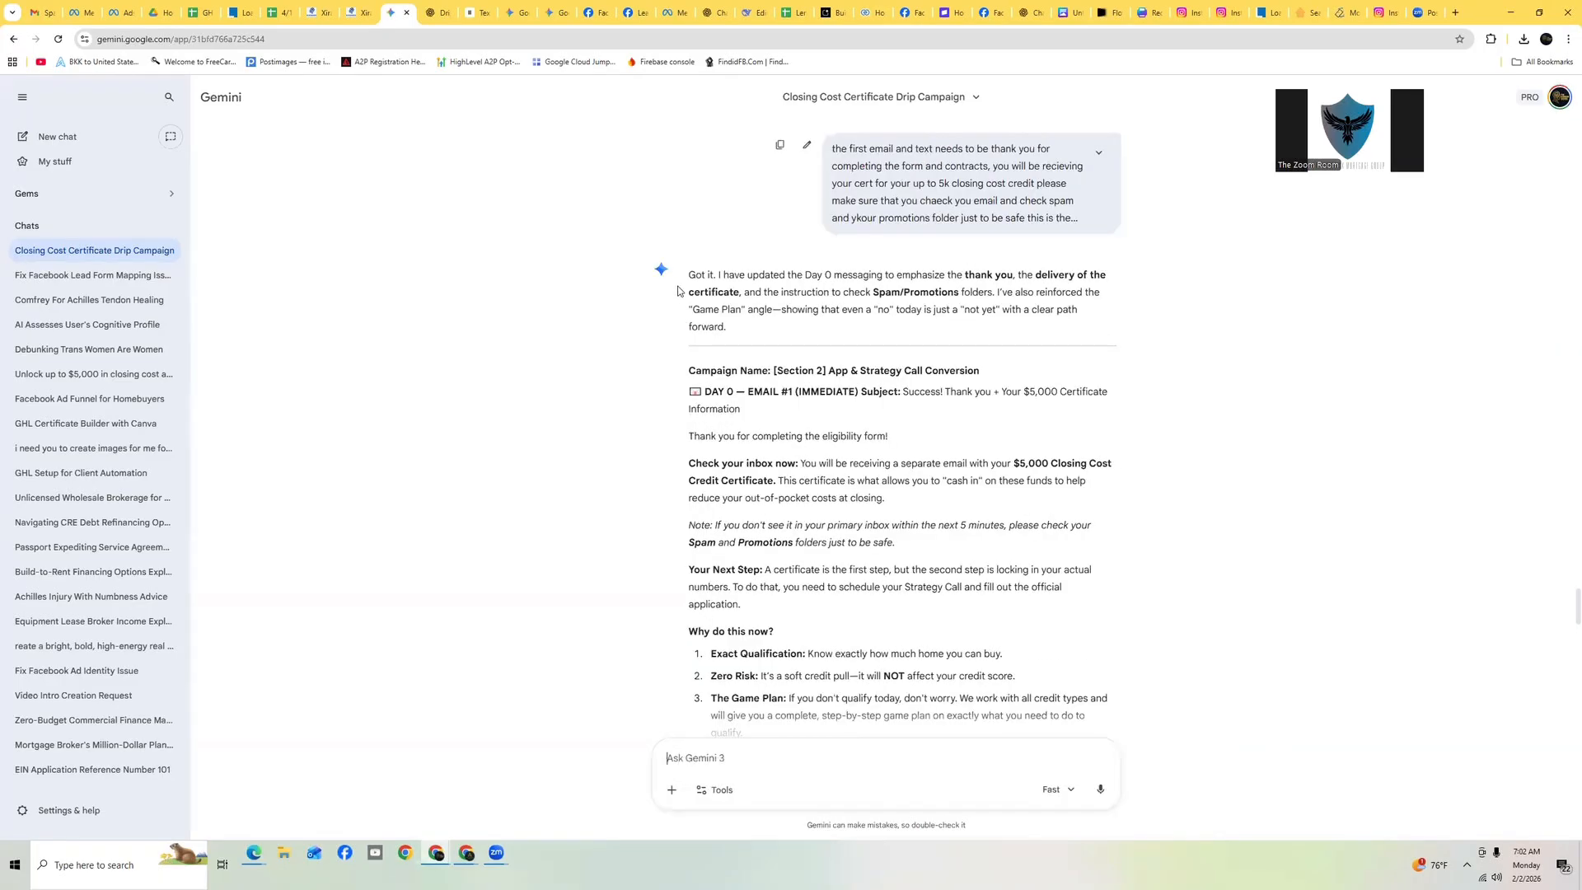
scroll(895, 379, "down", 1)
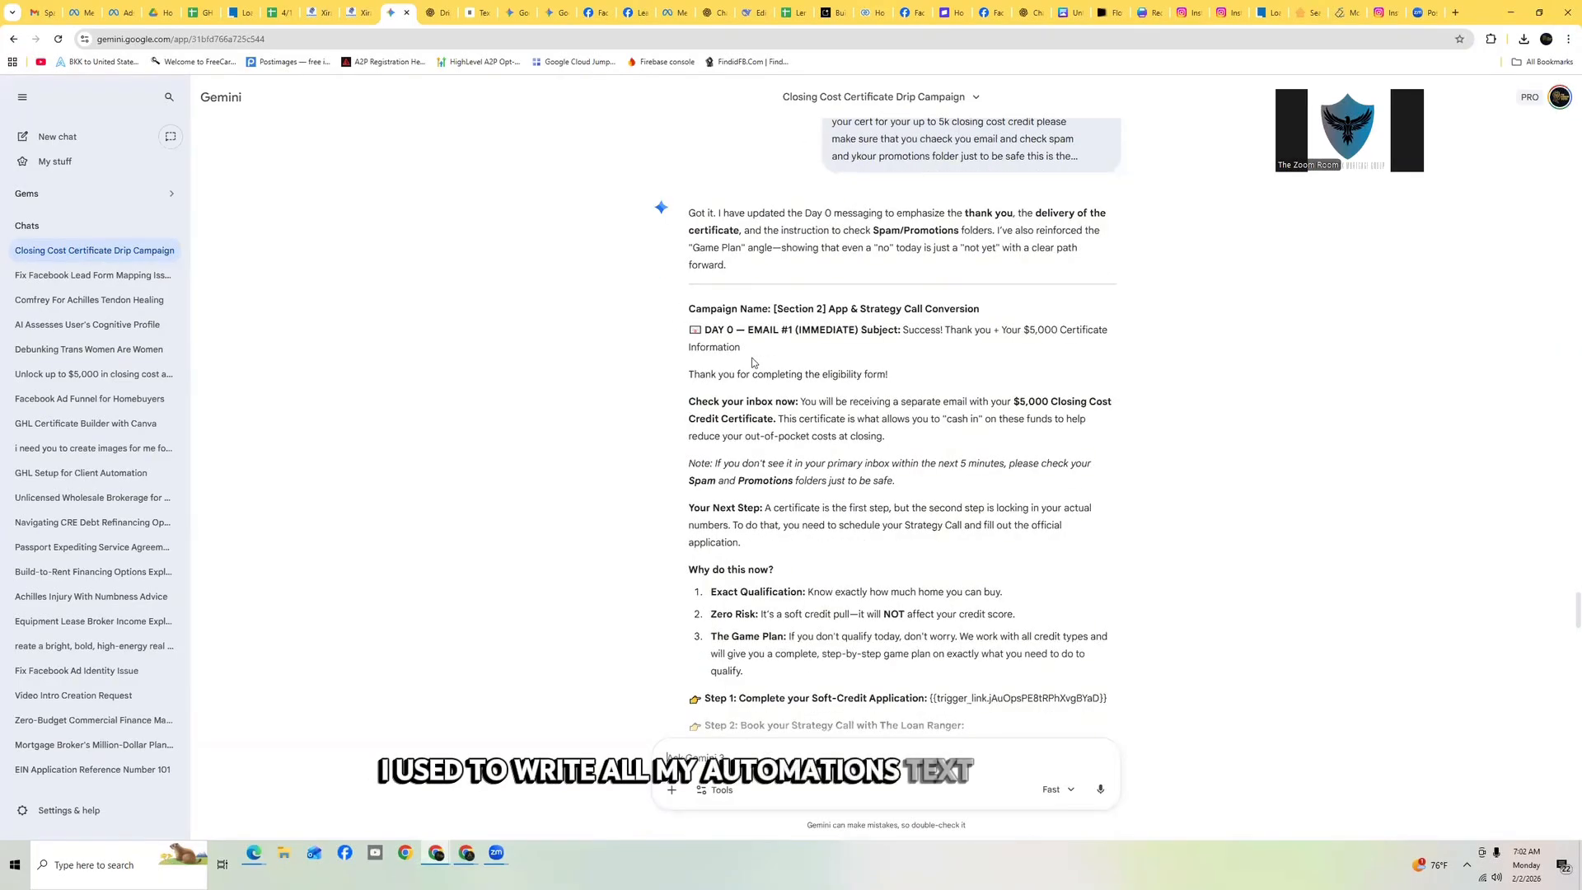
scroll(907, 379, "down", 4)
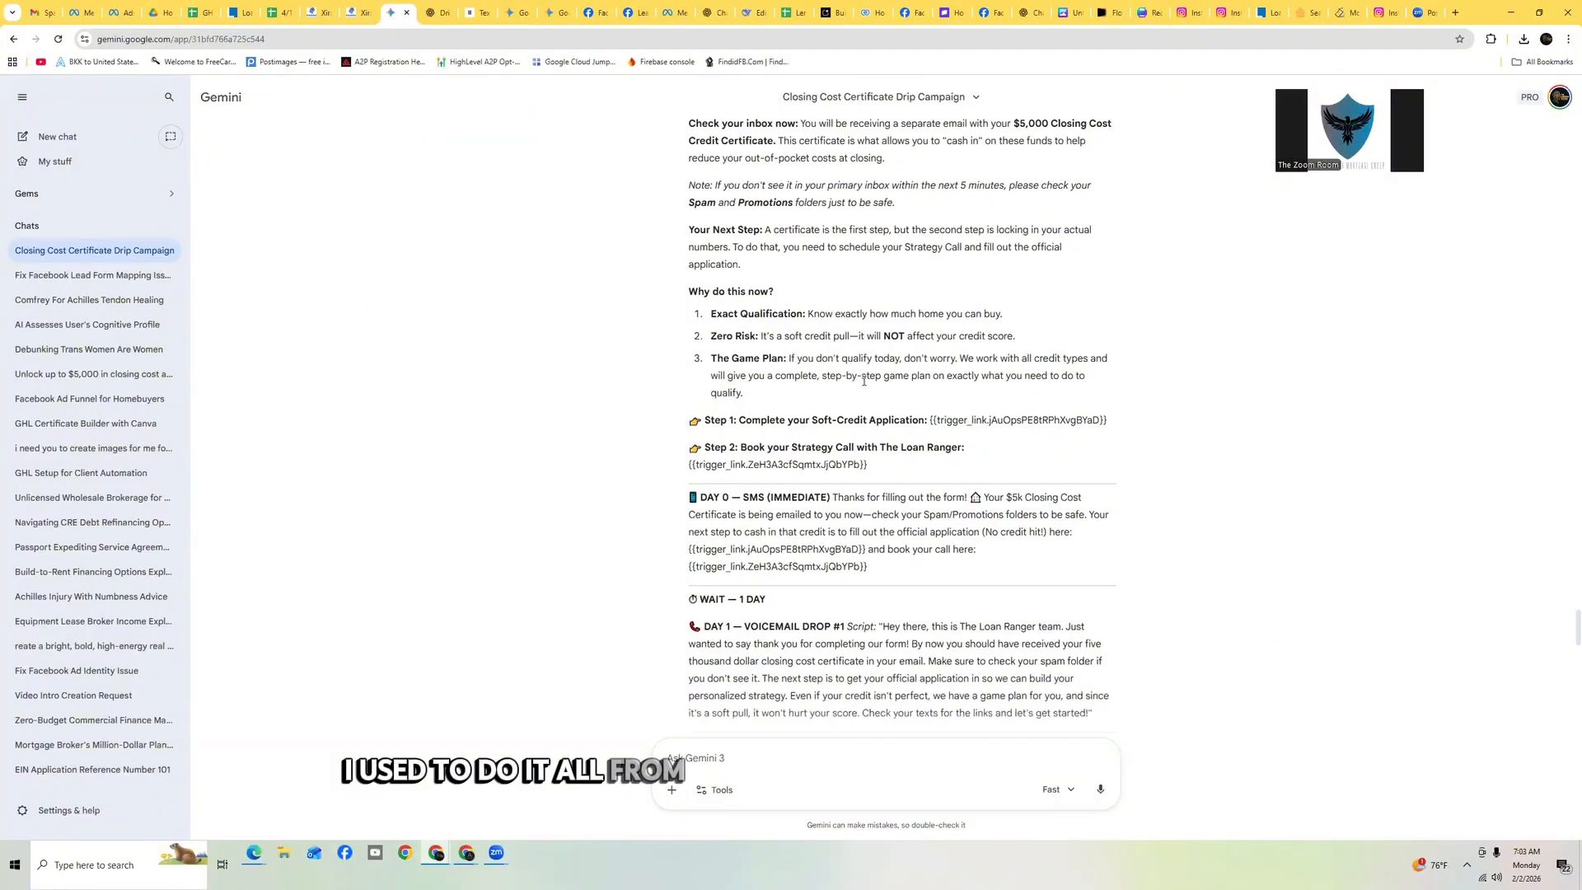
scroll(857, 379, "up", 4)
scroll(842, 367, "down", 1)
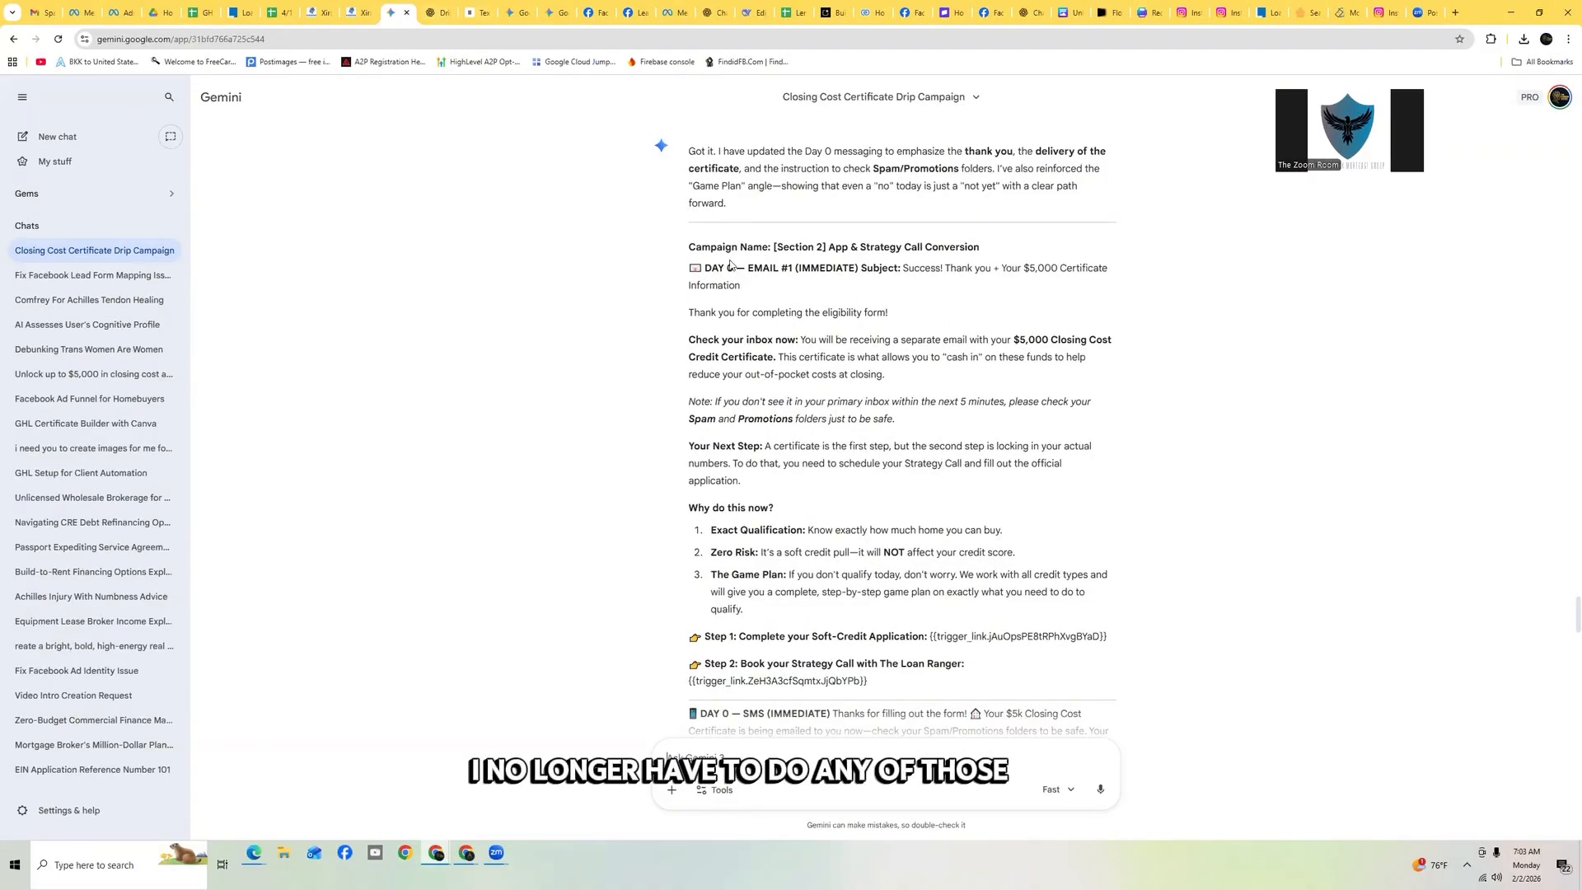
Add a 3-minute Wait action below the certificate action and name it 'Wait 3 mins'
left_click_drag(851, 269, 858, 270)
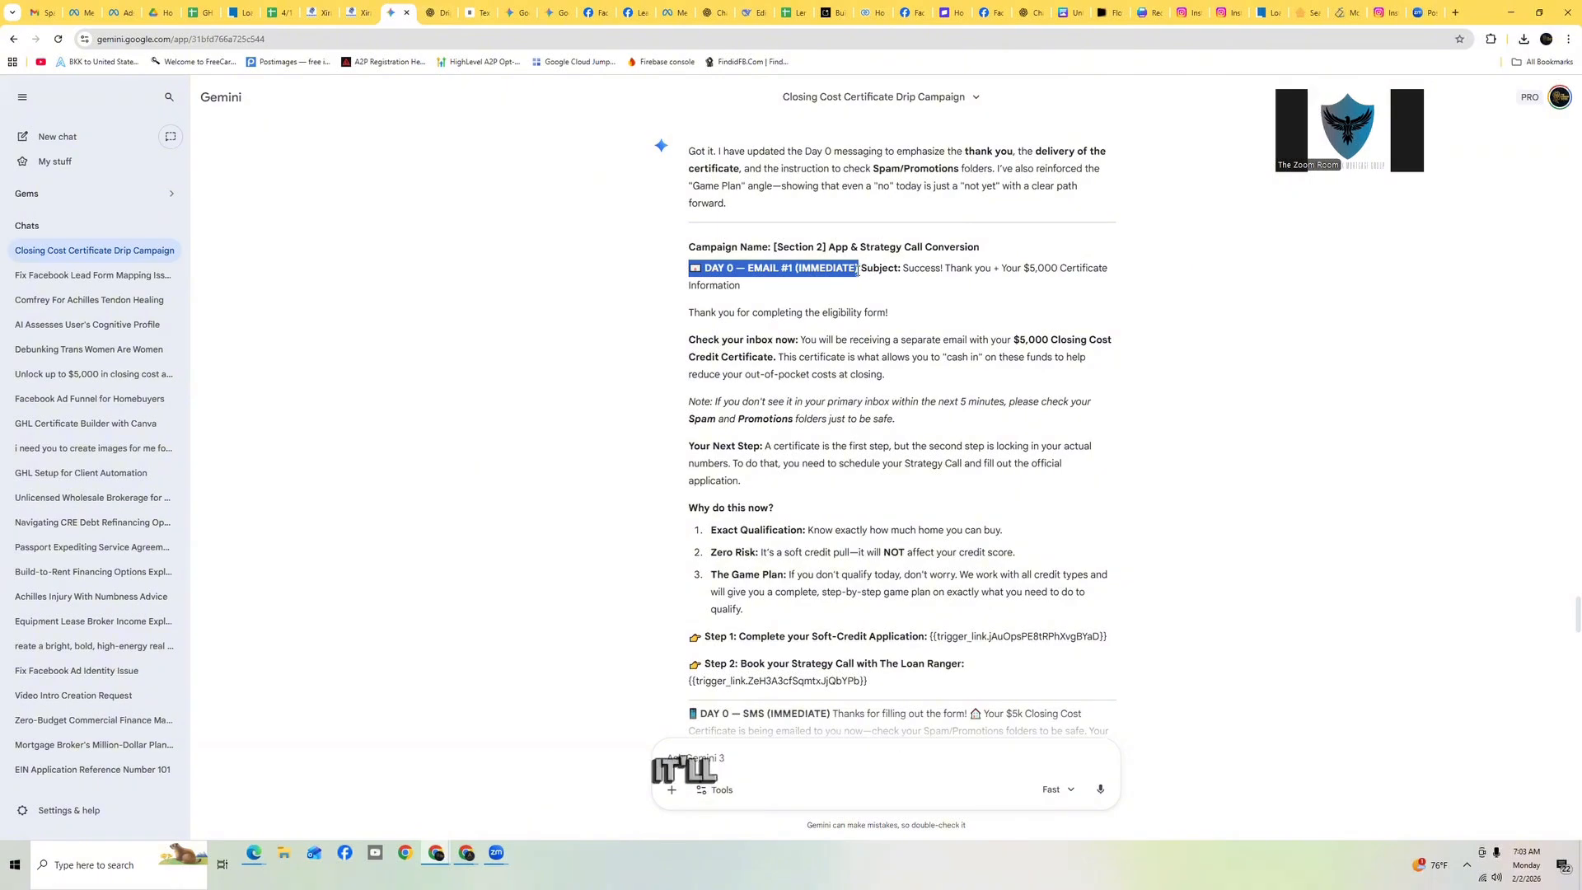
left_click(350, 14)
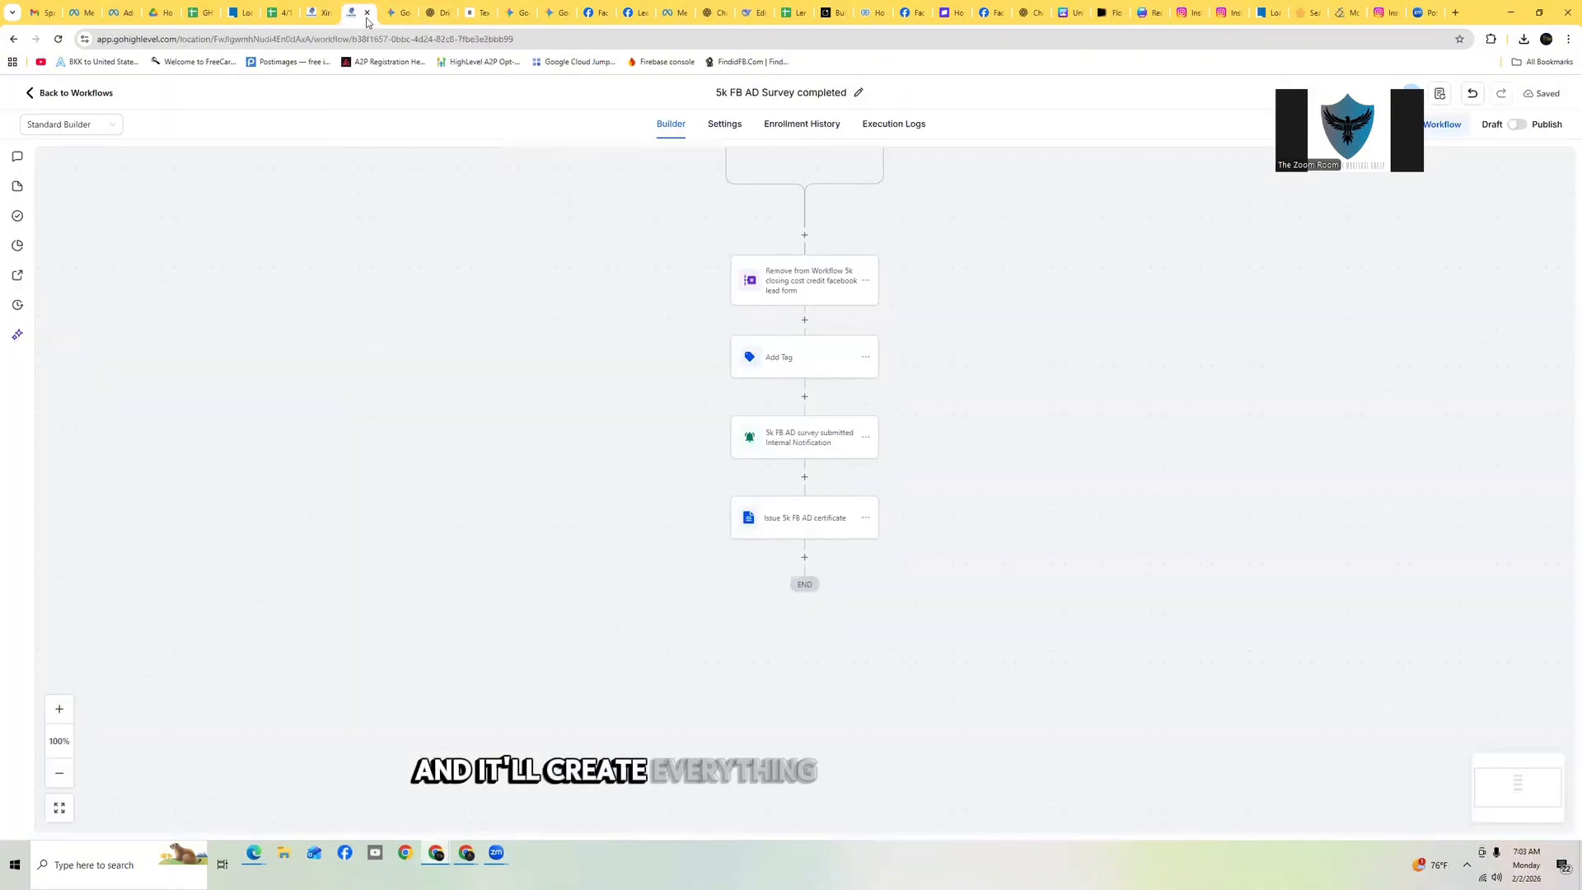
left_click(805, 557)
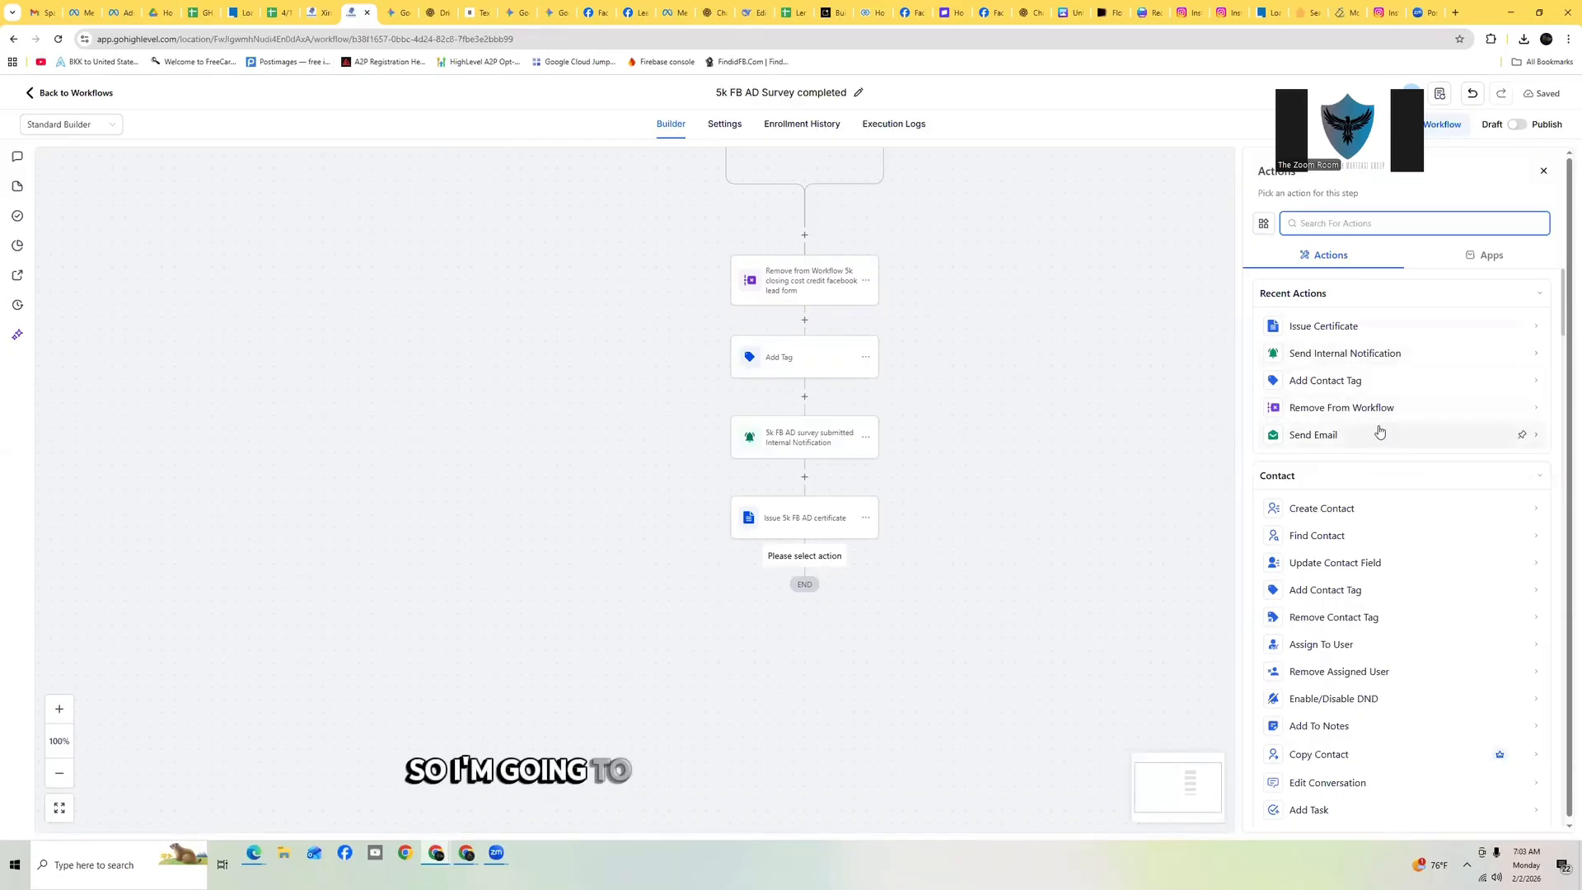
type("wa")
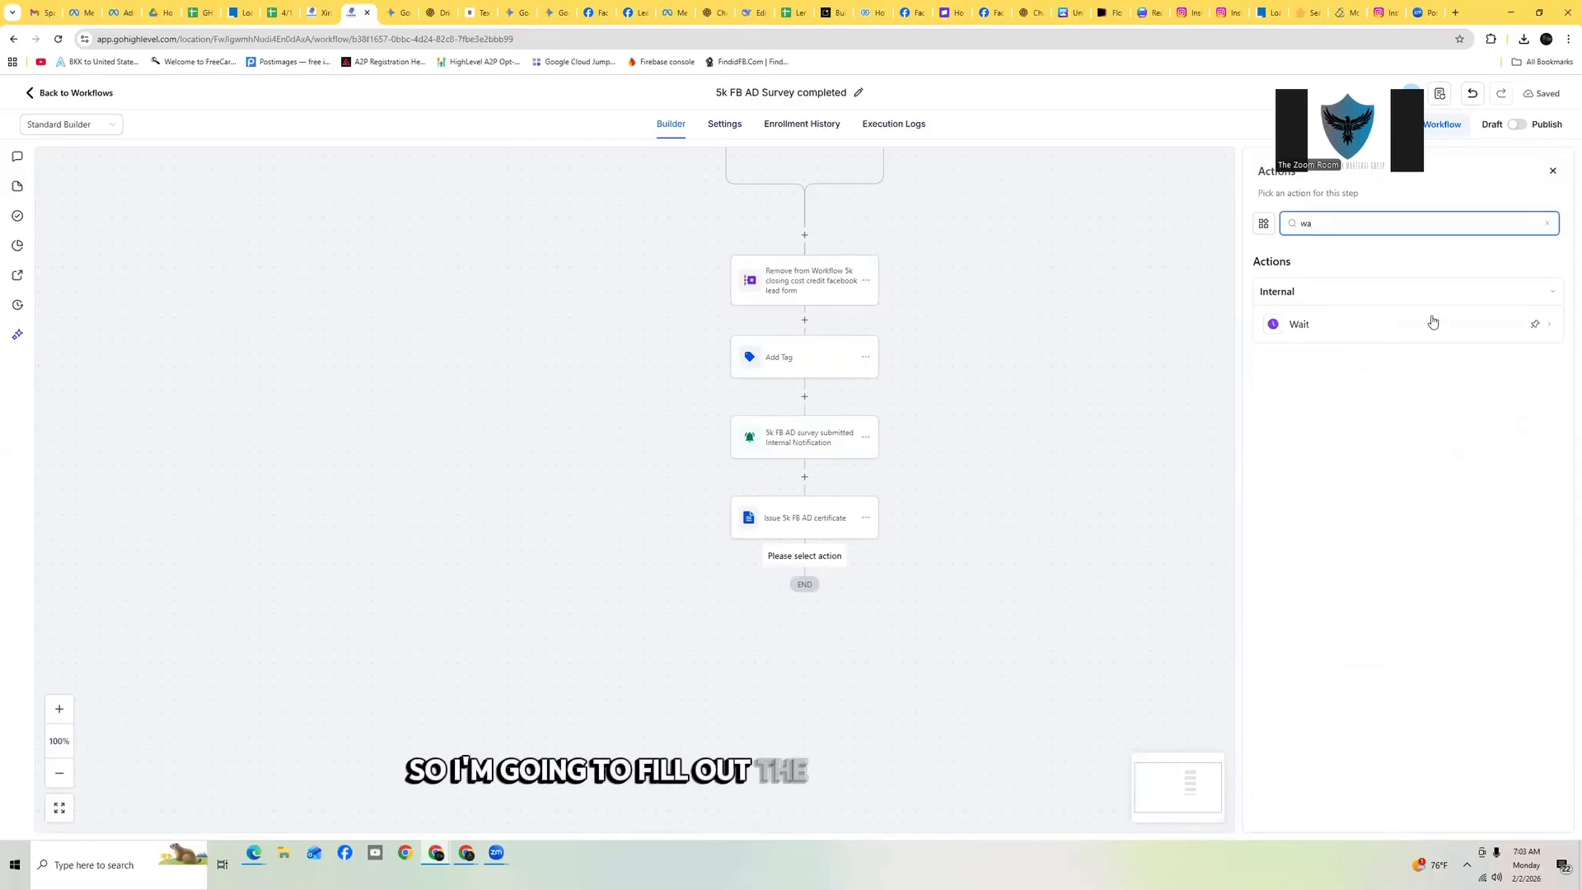
left_click(1321, 323)
left_click(1051, 355)
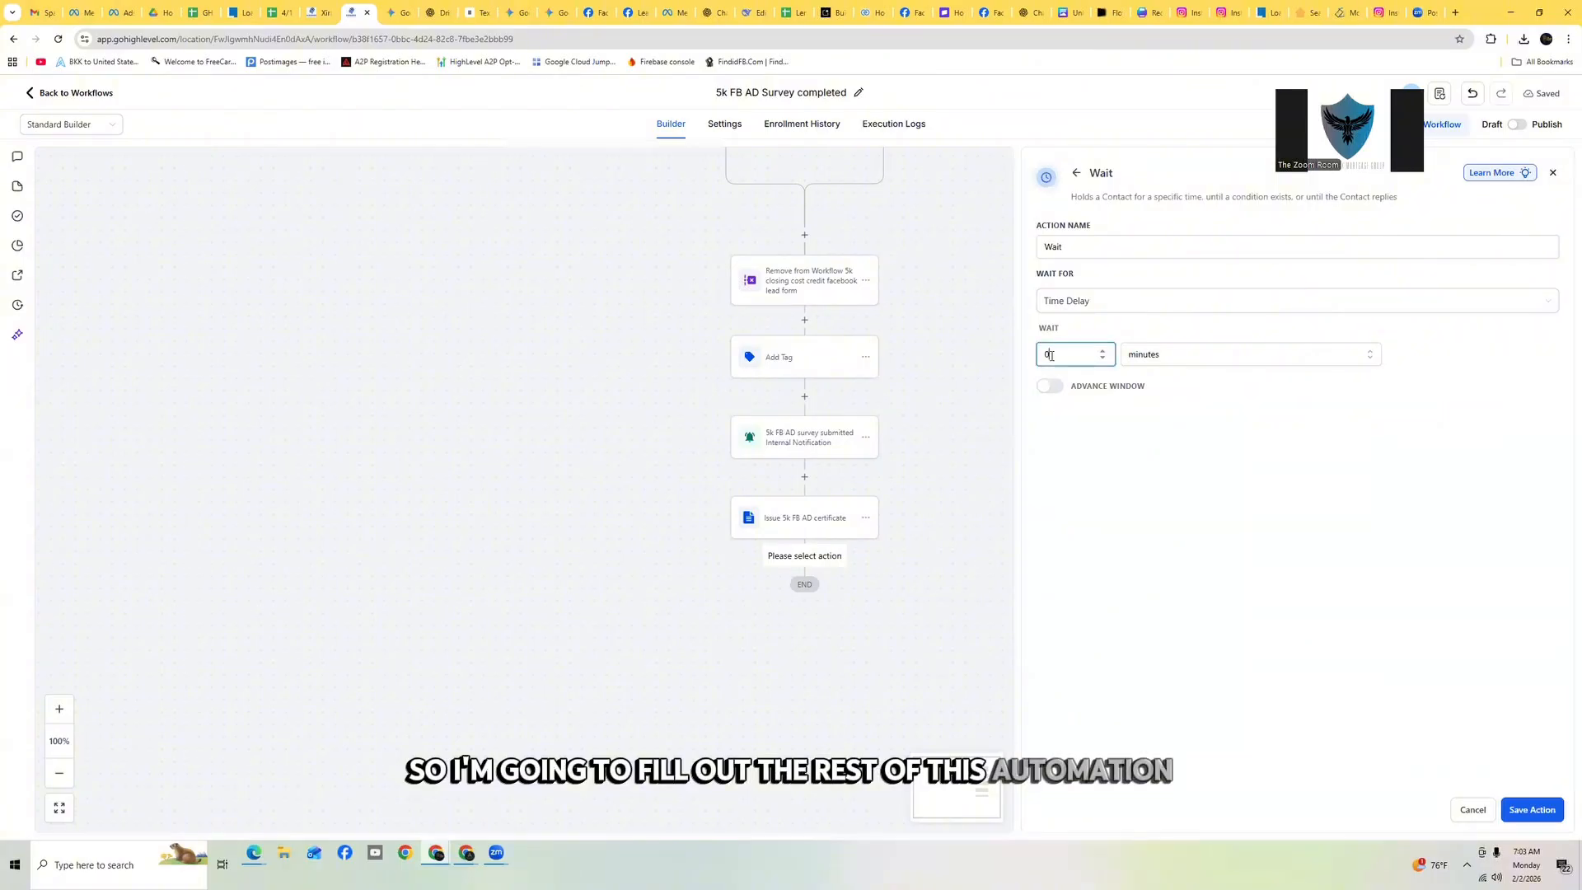
type("3")
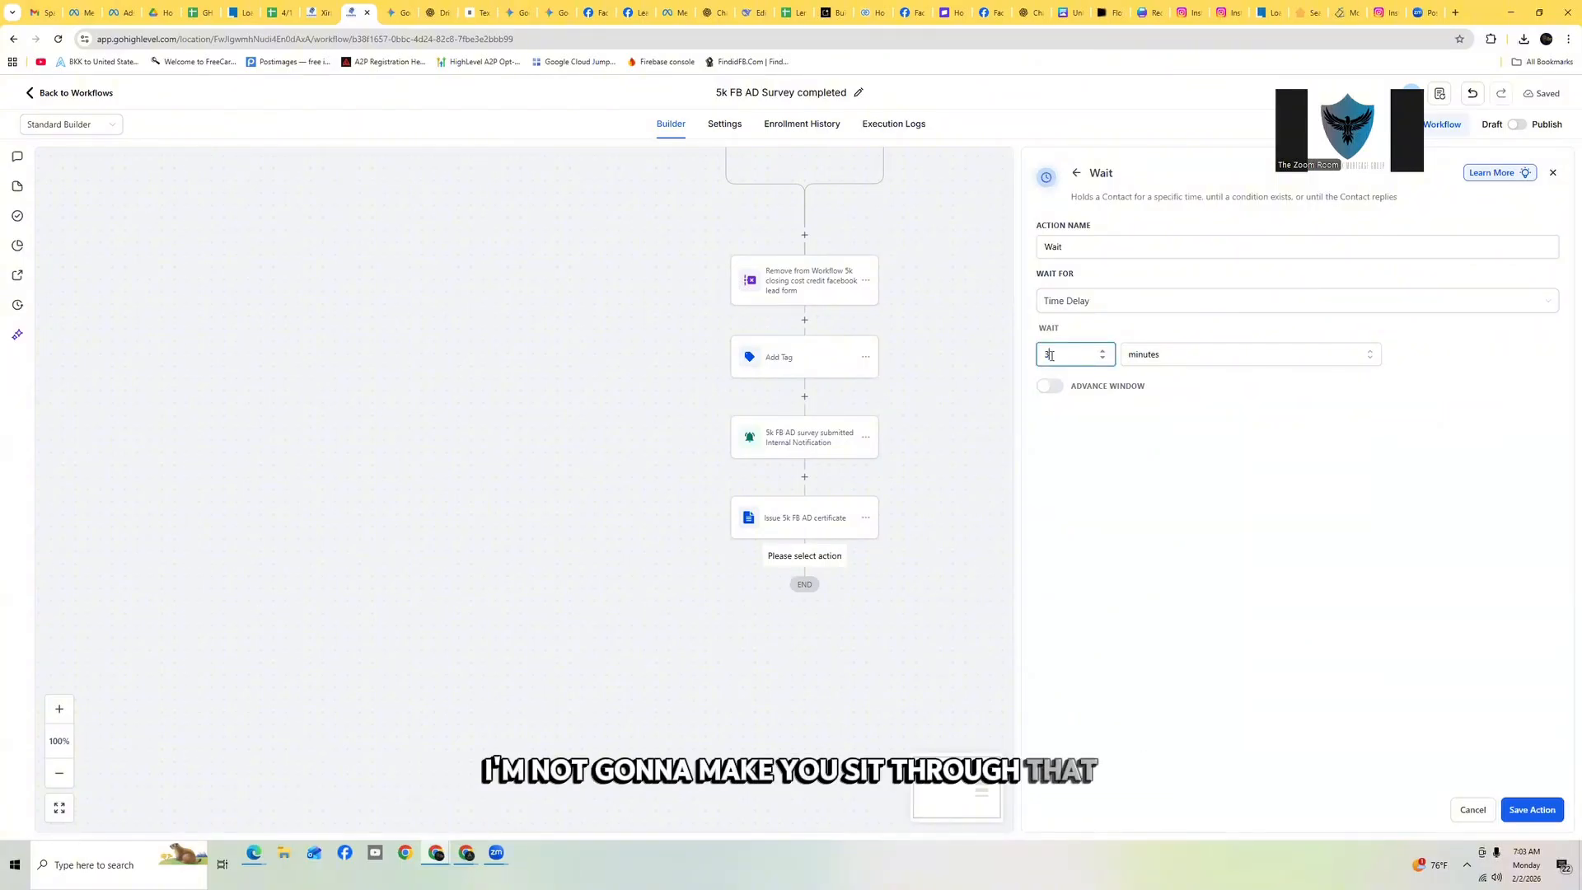
left_click(1091, 247)
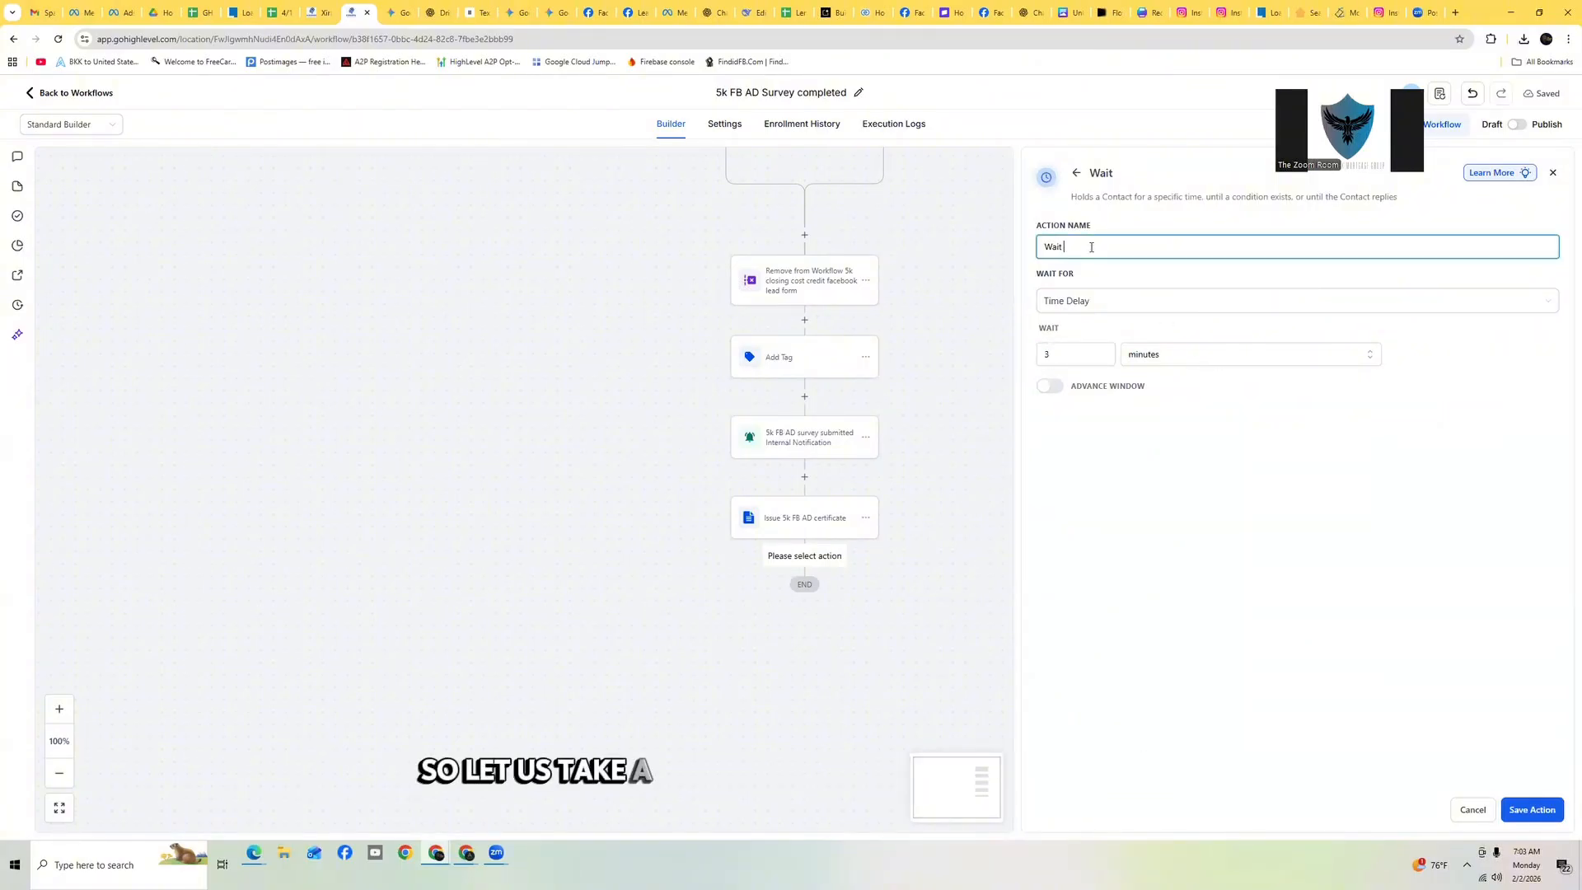
type("3 mins")
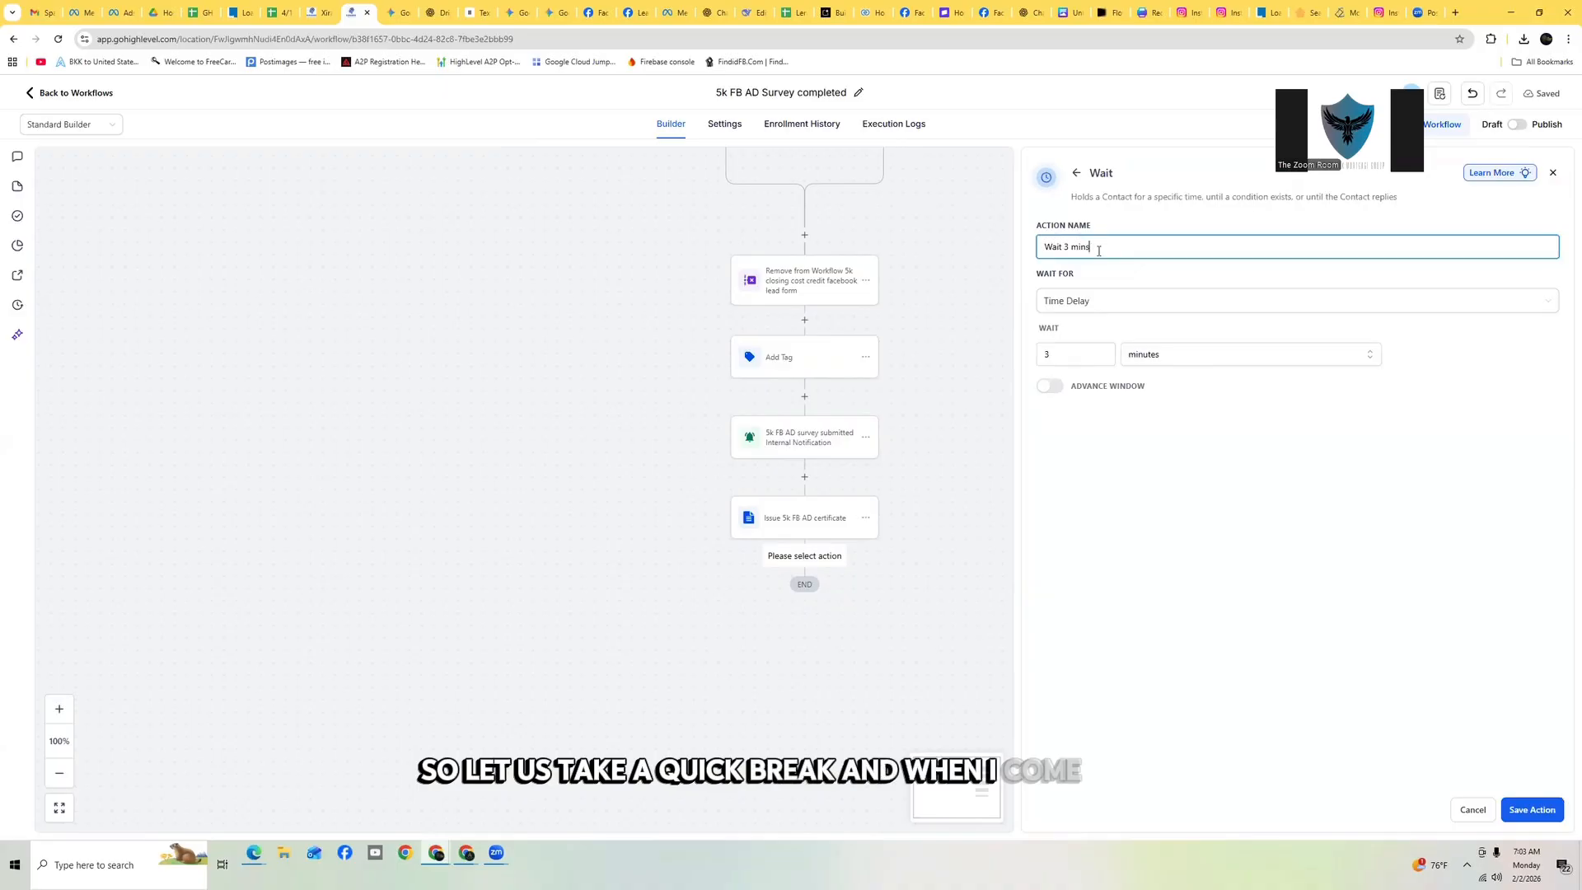
left_click(1531, 809)
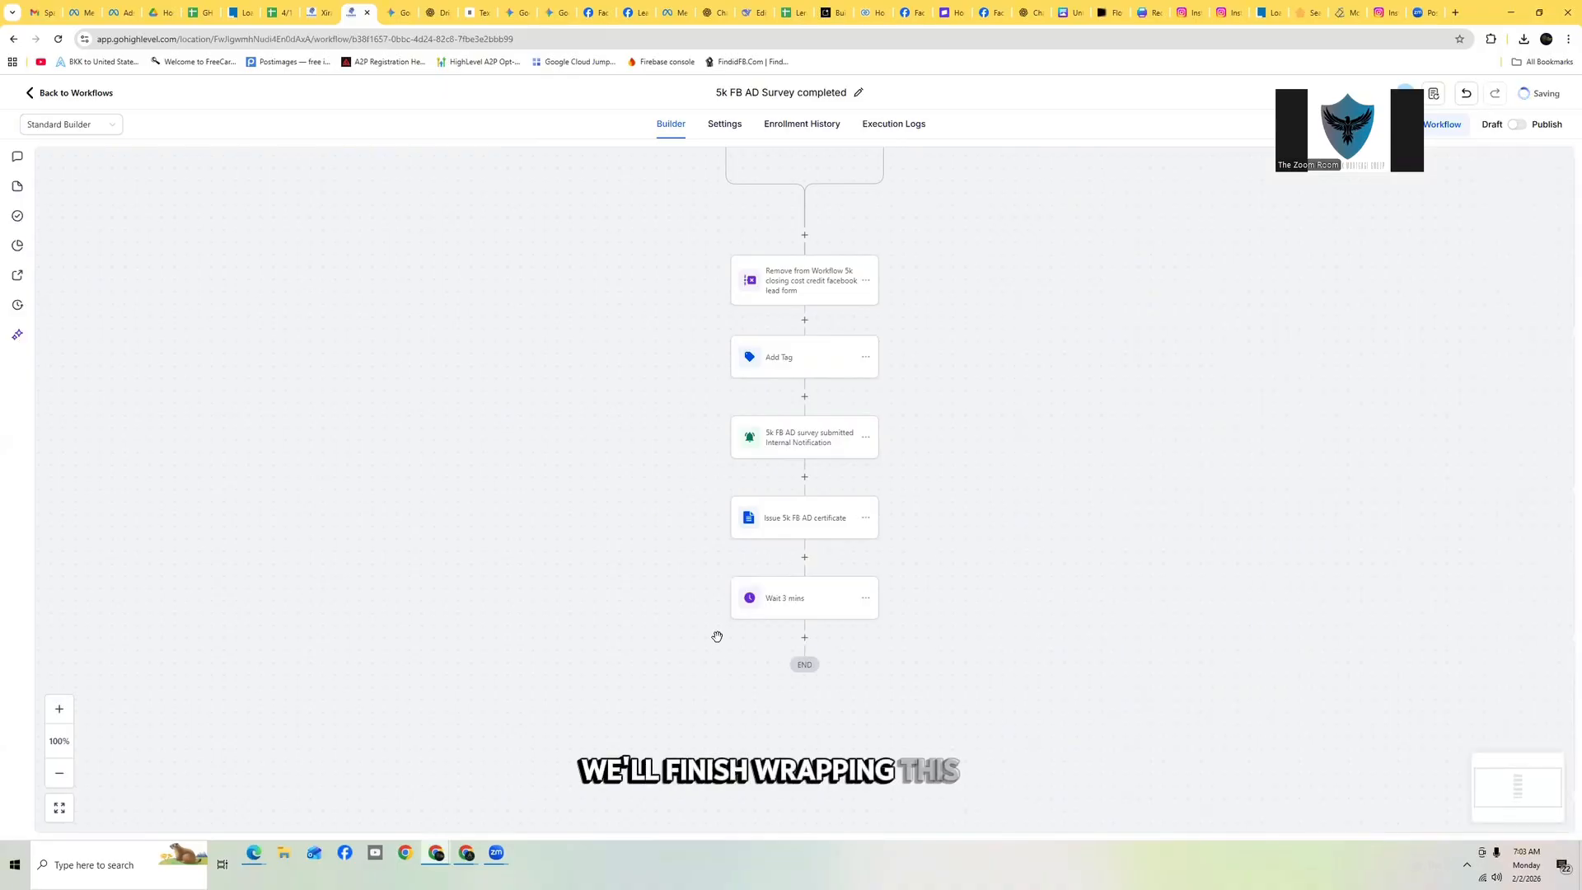
Add a Send Email action below the 3-minute wait step
left_click(803, 638)
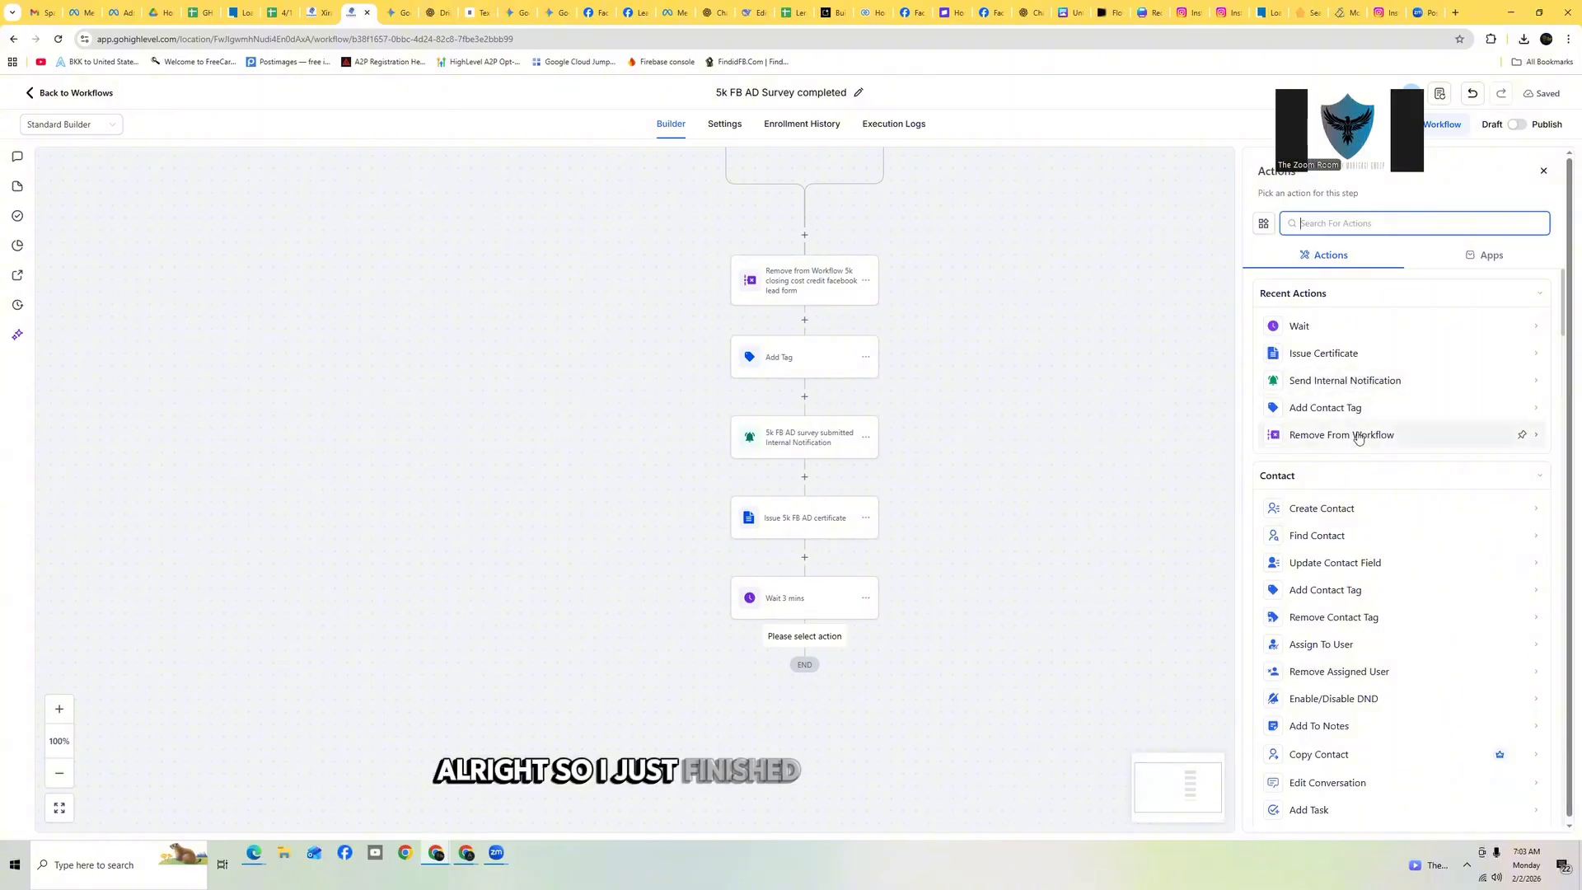
type("em")
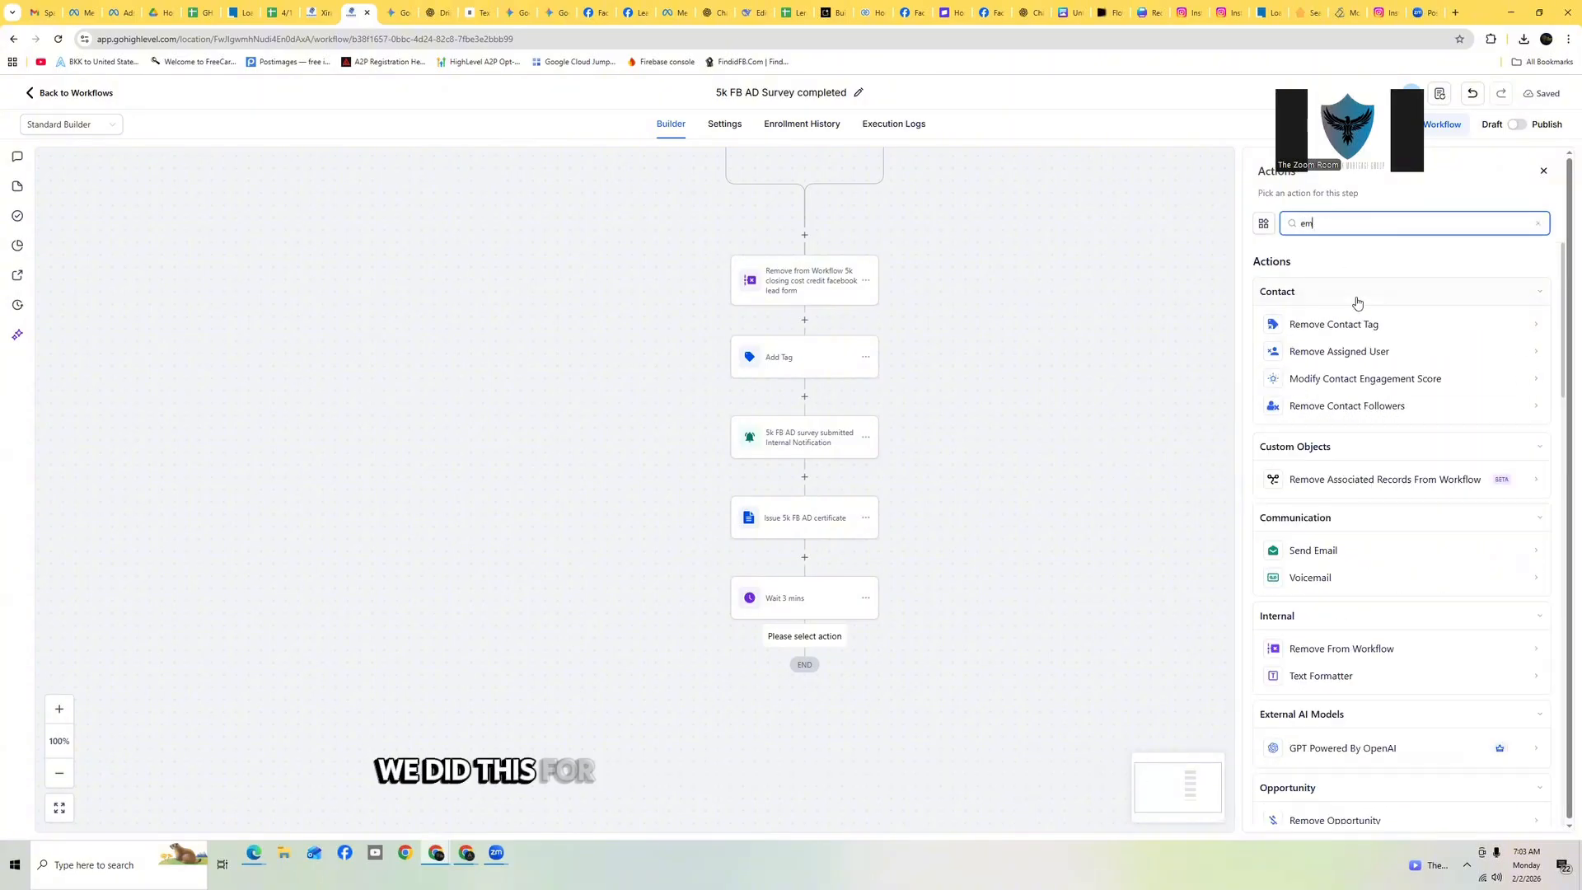
type("ail")
left_click(1335, 326)
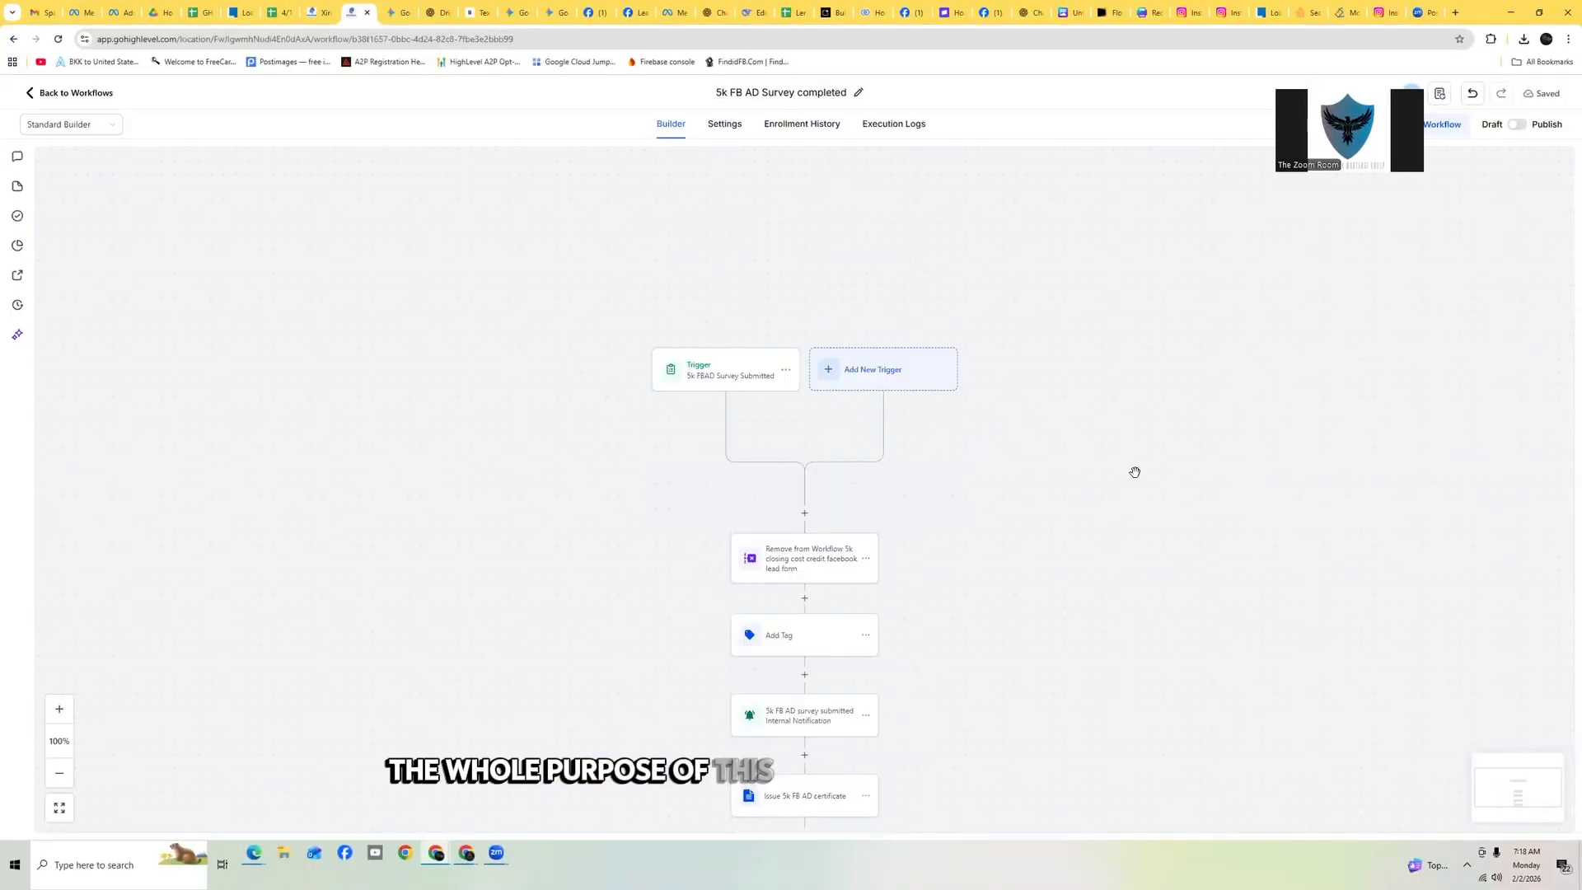
Scroll through the completed drip sequence of email, wait, voicemail and SMS actions
scroll(1135, 472, "down", 2)
scroll(1135, 472, "down", 3)
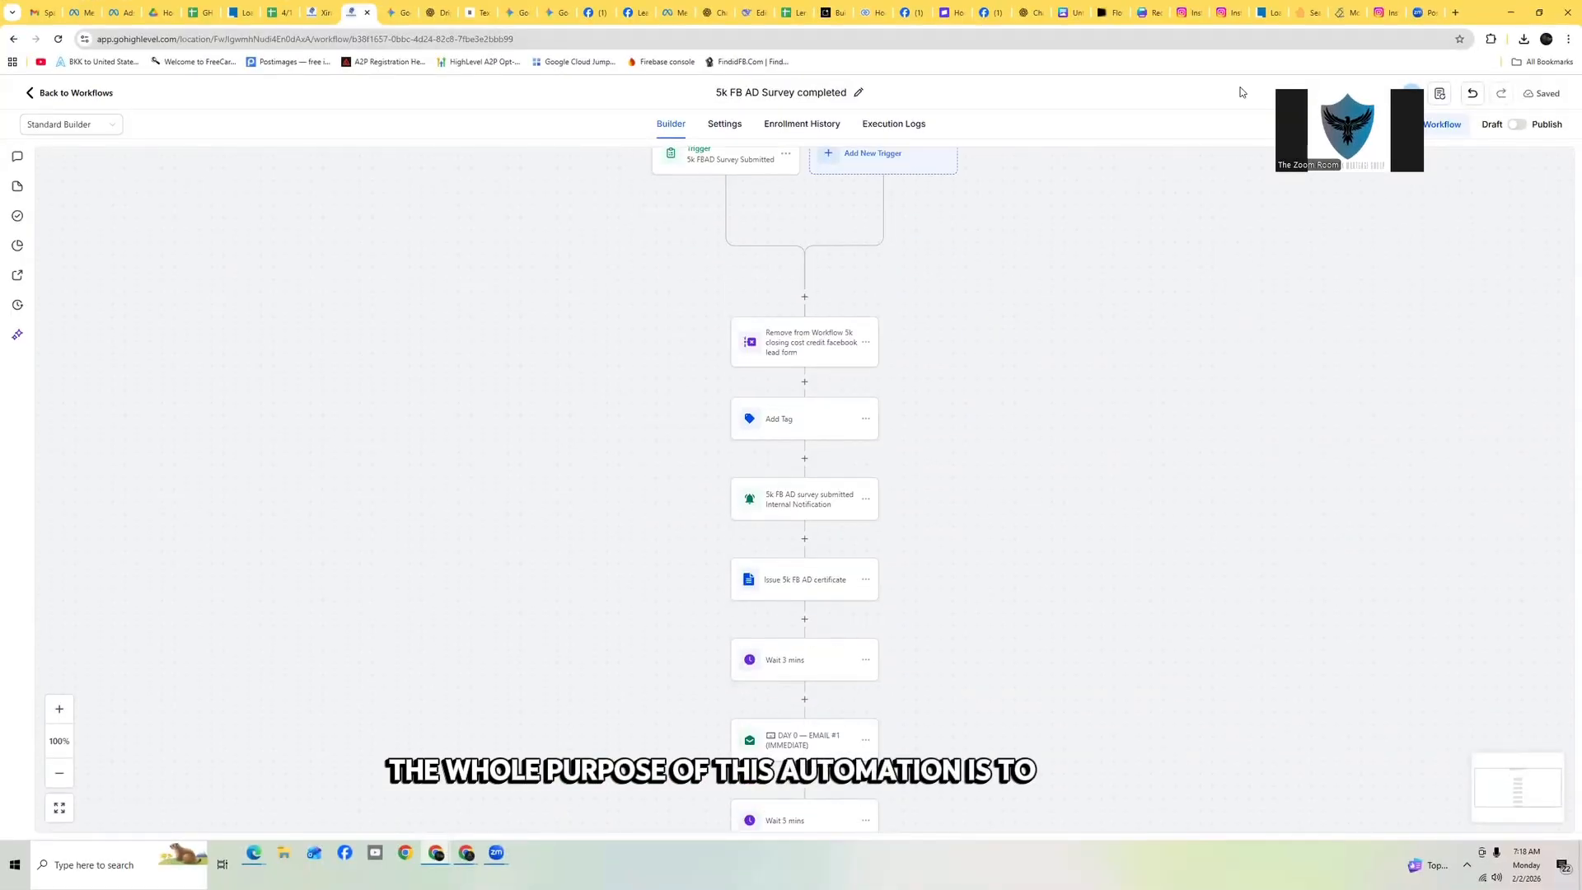
scroll(1131, 321, "down", 10)
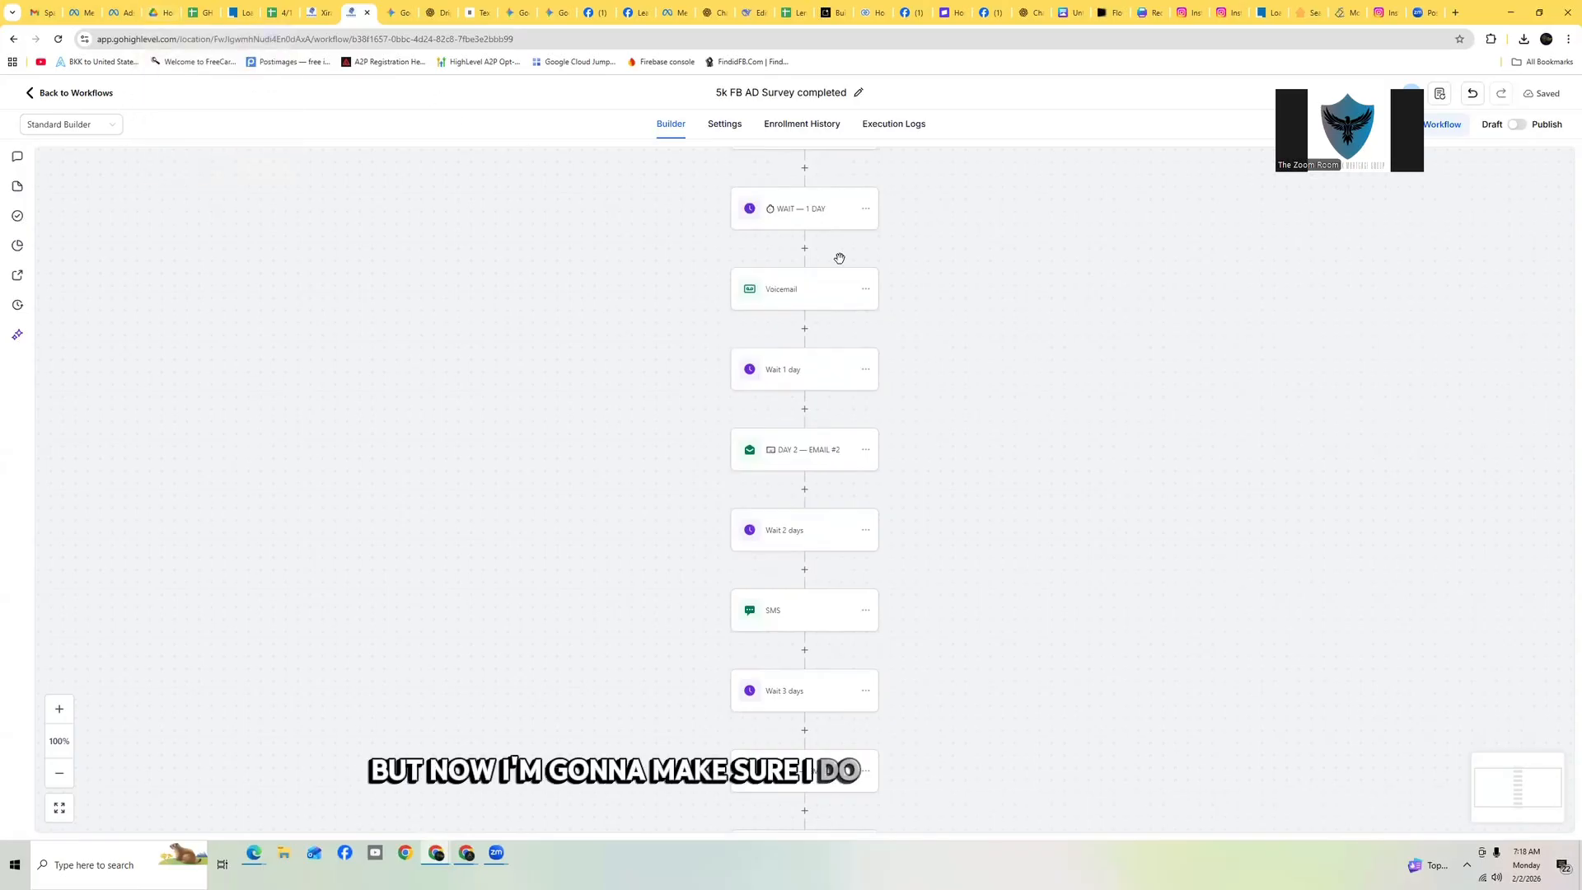
In the workflow settings, set the sender name and email to the account name and email values and pick the default From Number
left_click(742, 127)
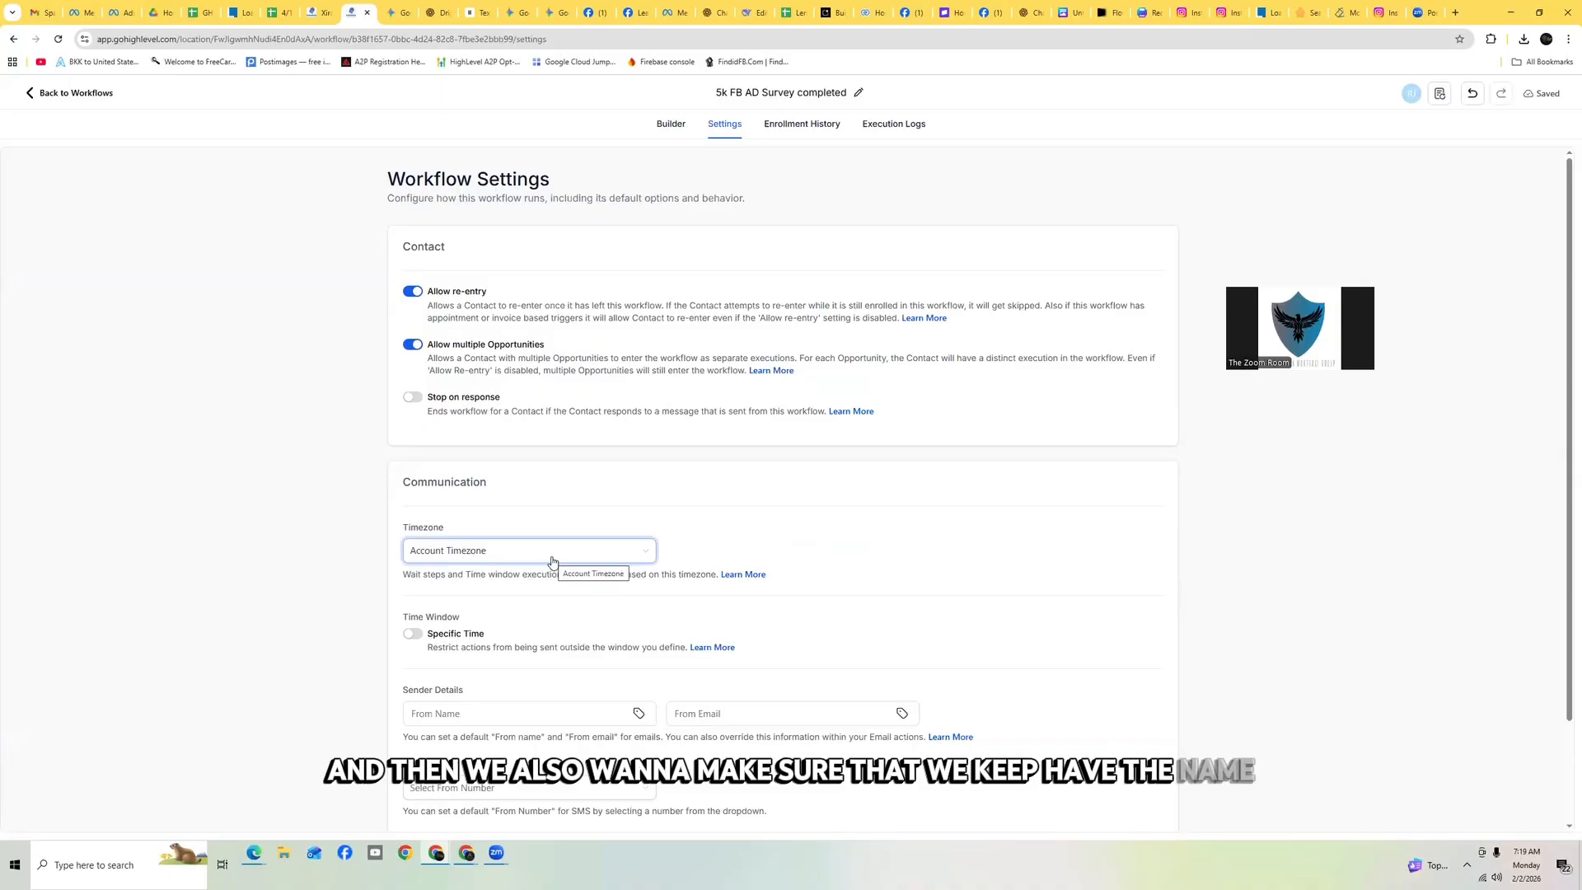
scroll(654, 459, "down", 2)
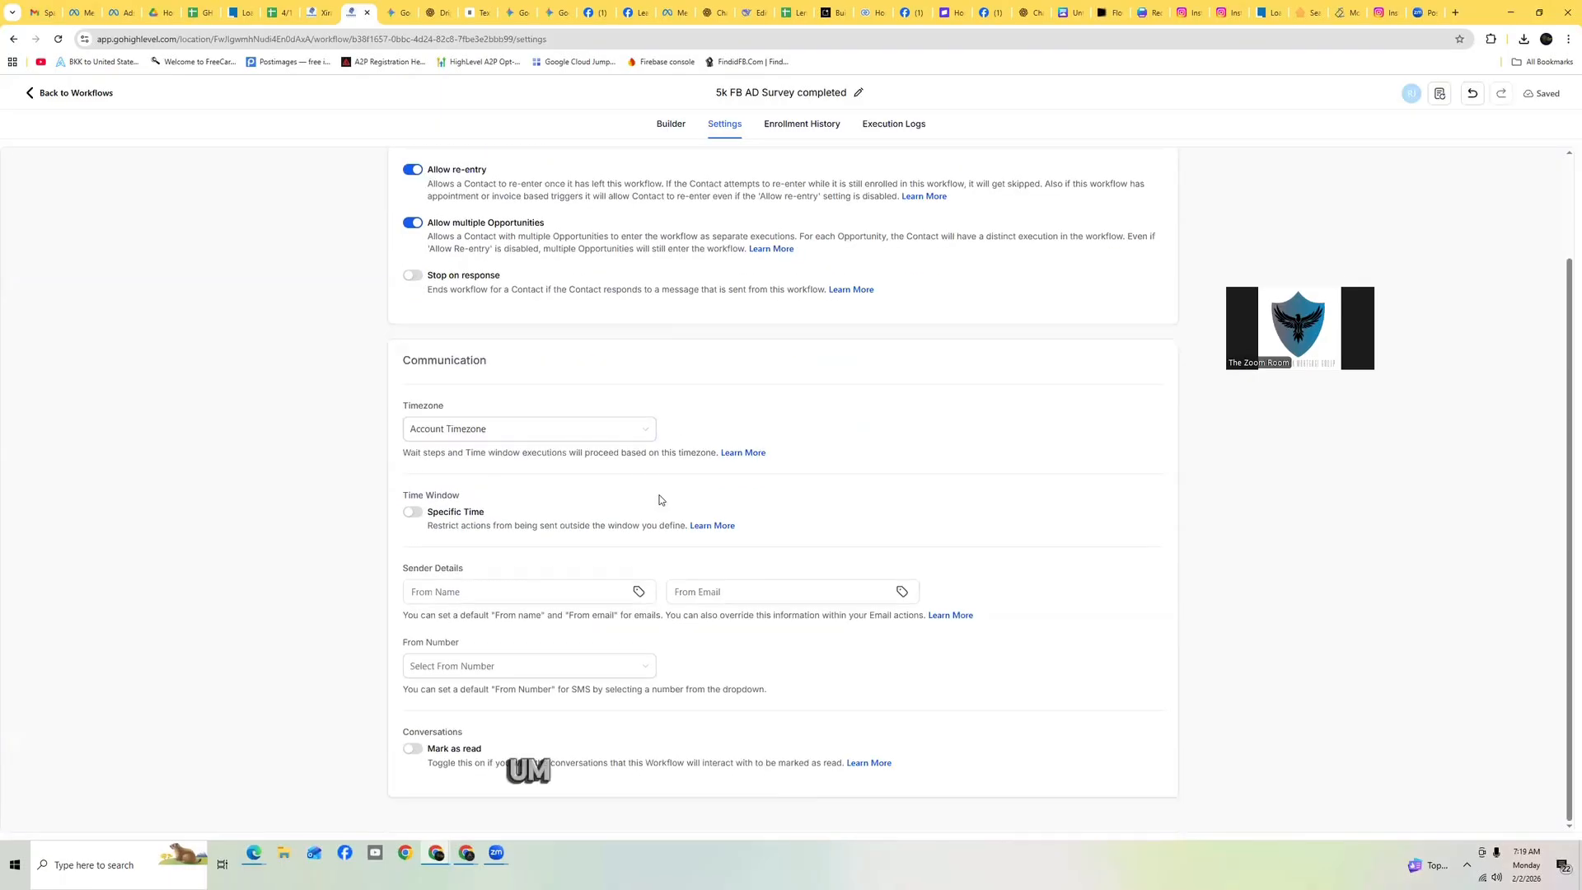
left_click(640, 593)
left_click(503, 600)
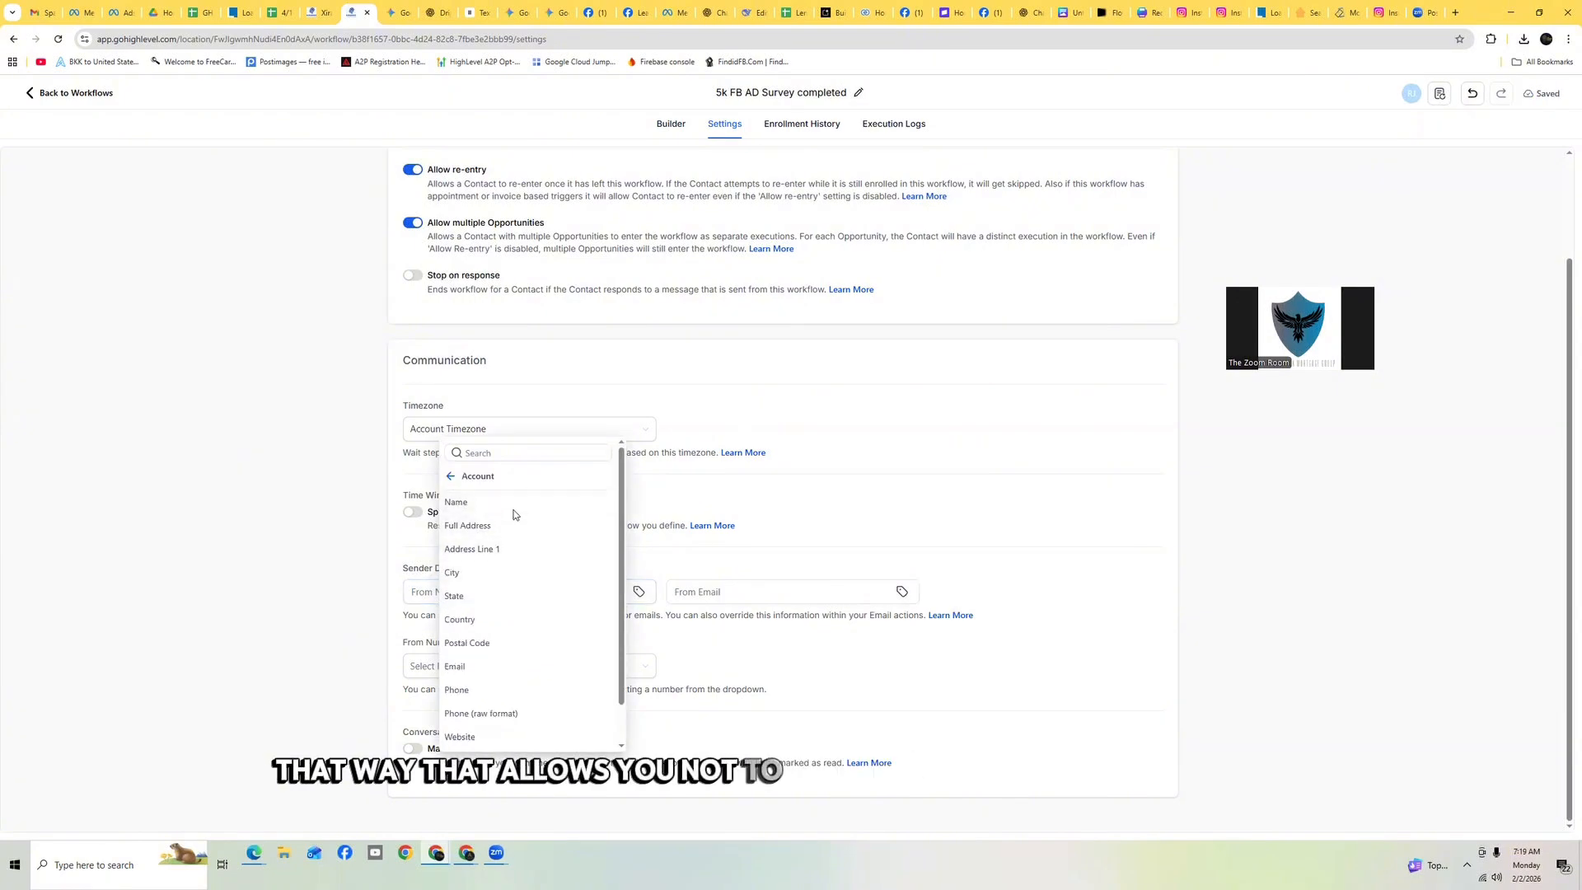
scroll(519, 601, "down", 1)
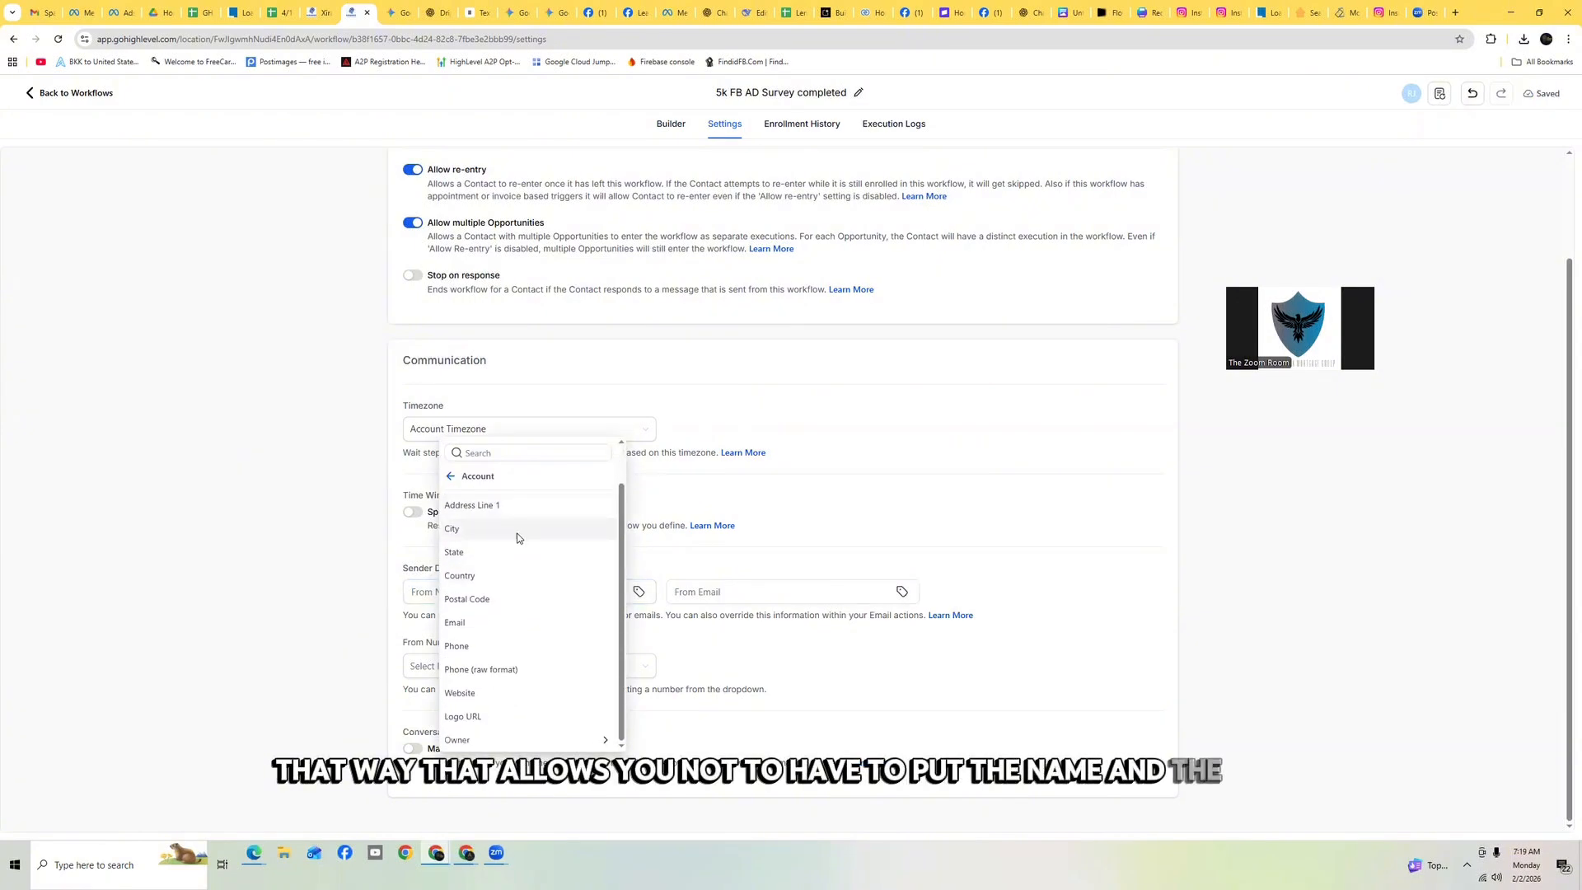
scroll(503, 527, "up", 1)
left_click(497, 502)
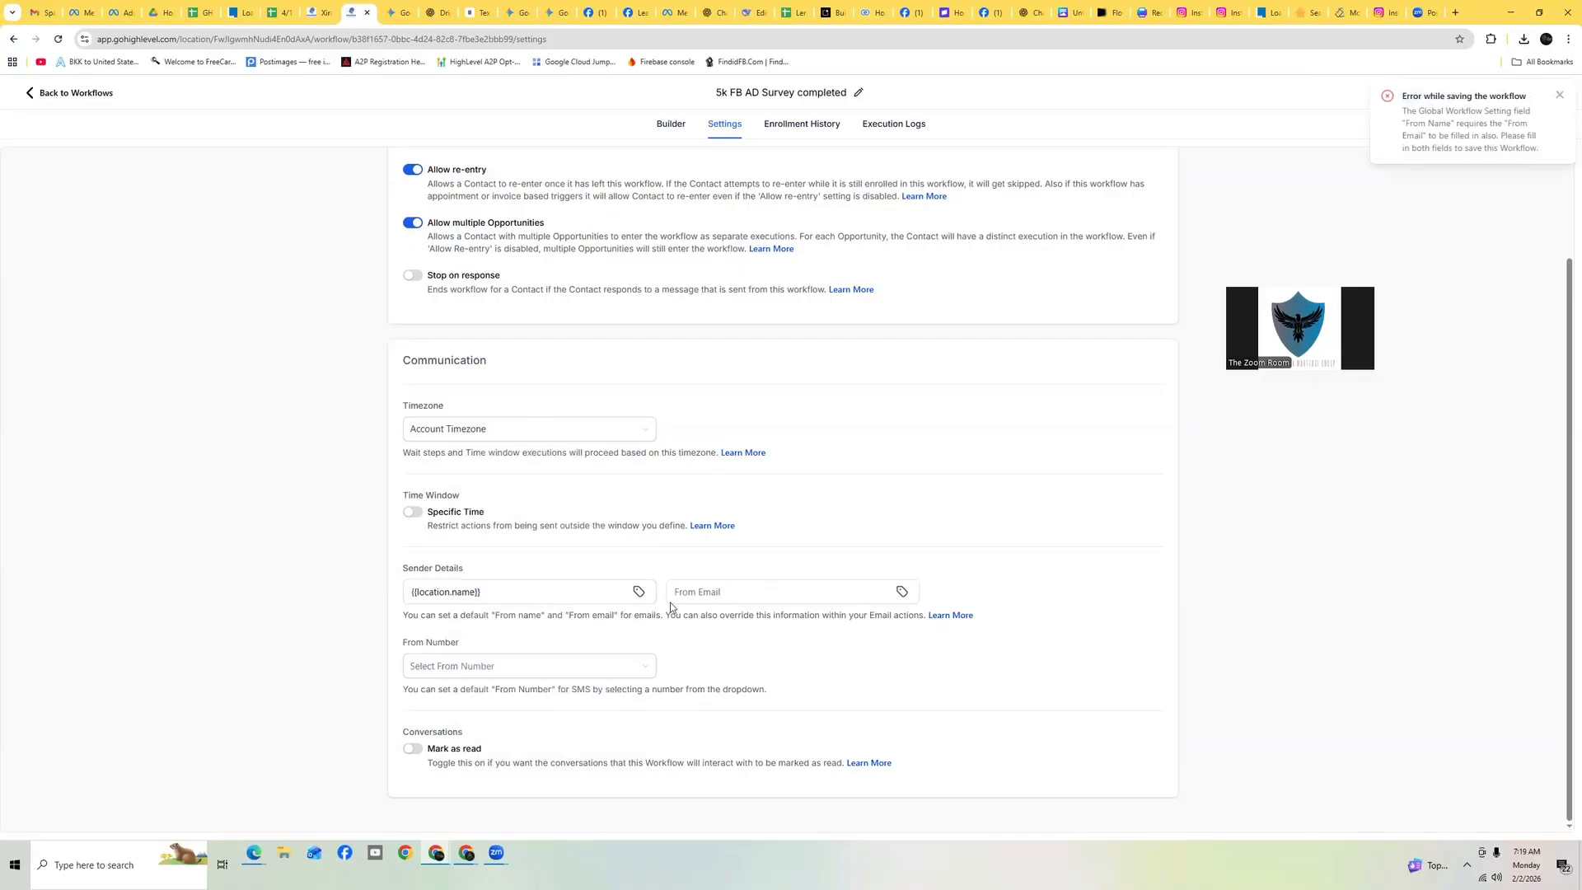
left_click(904, 592)
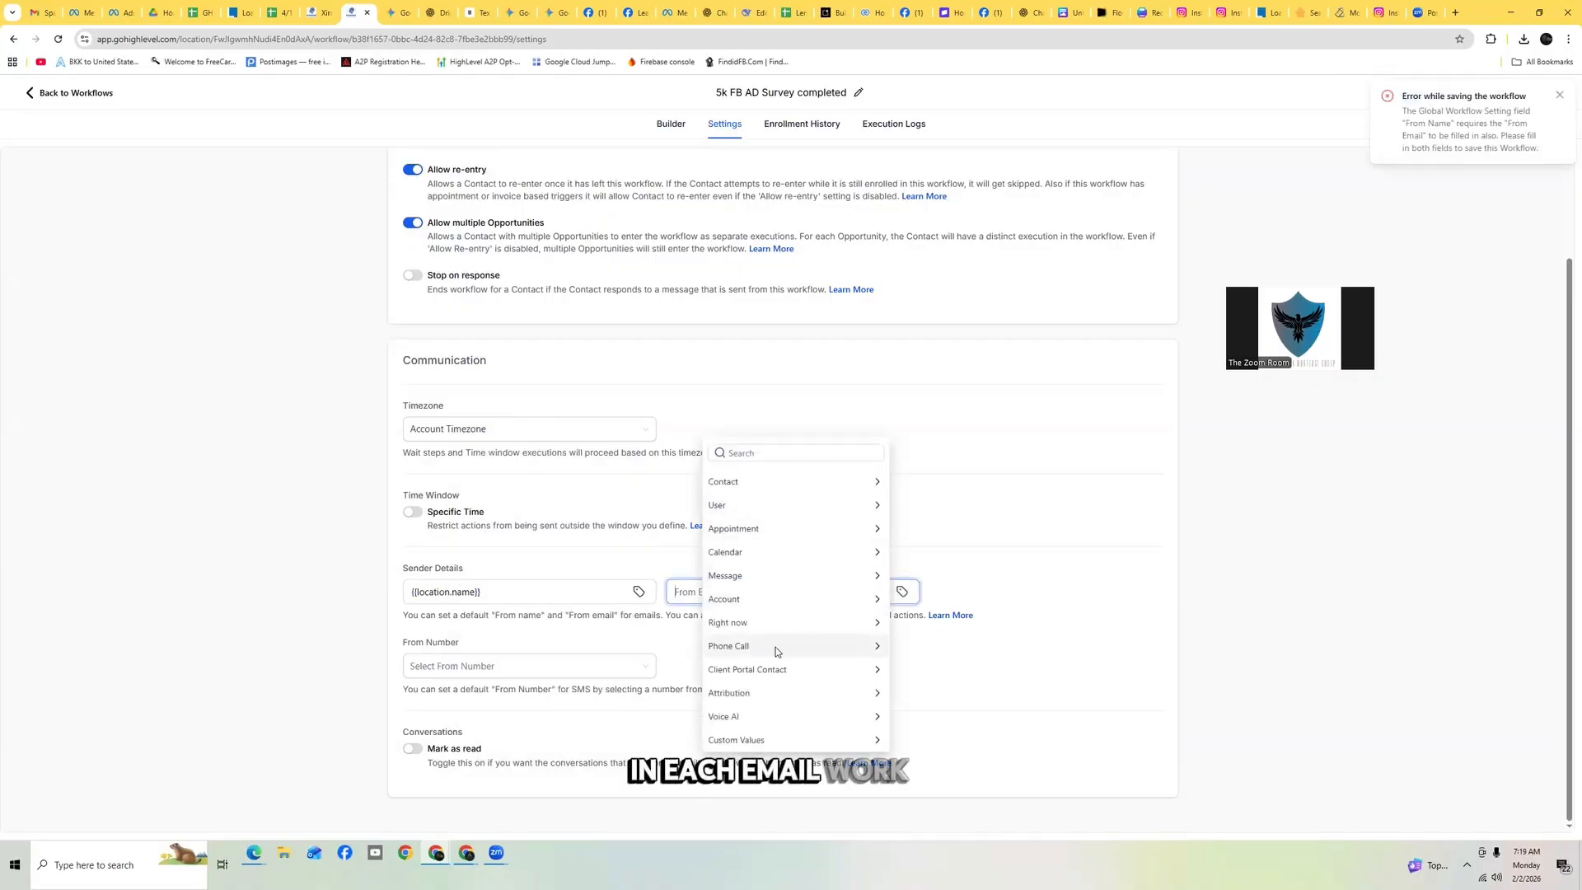
left_click(782, 591)
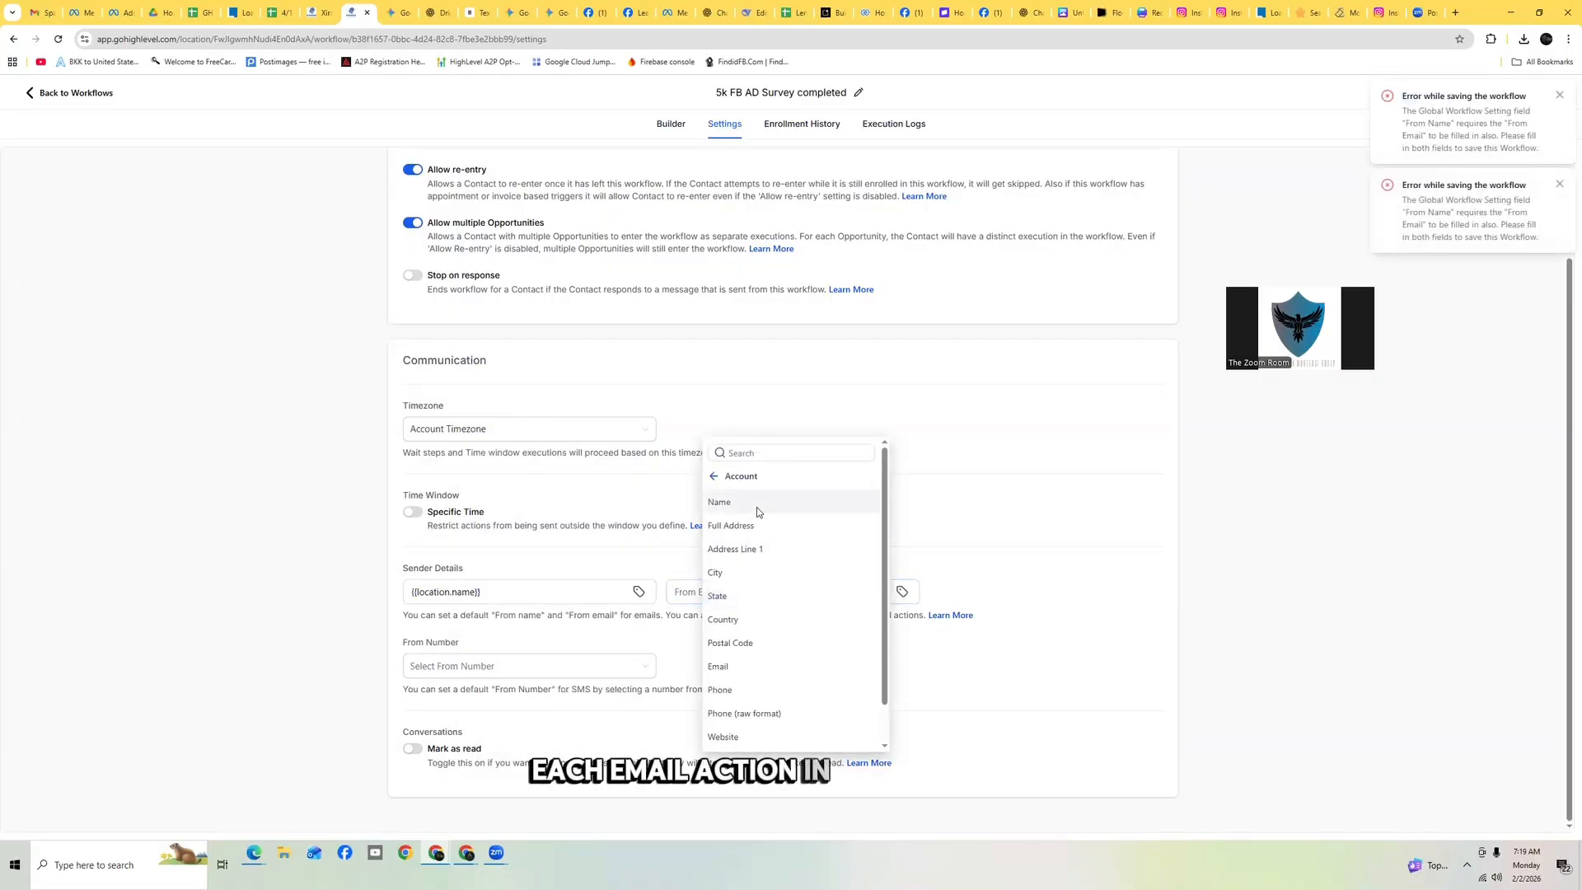
scroll(765, 620, "down", 1)
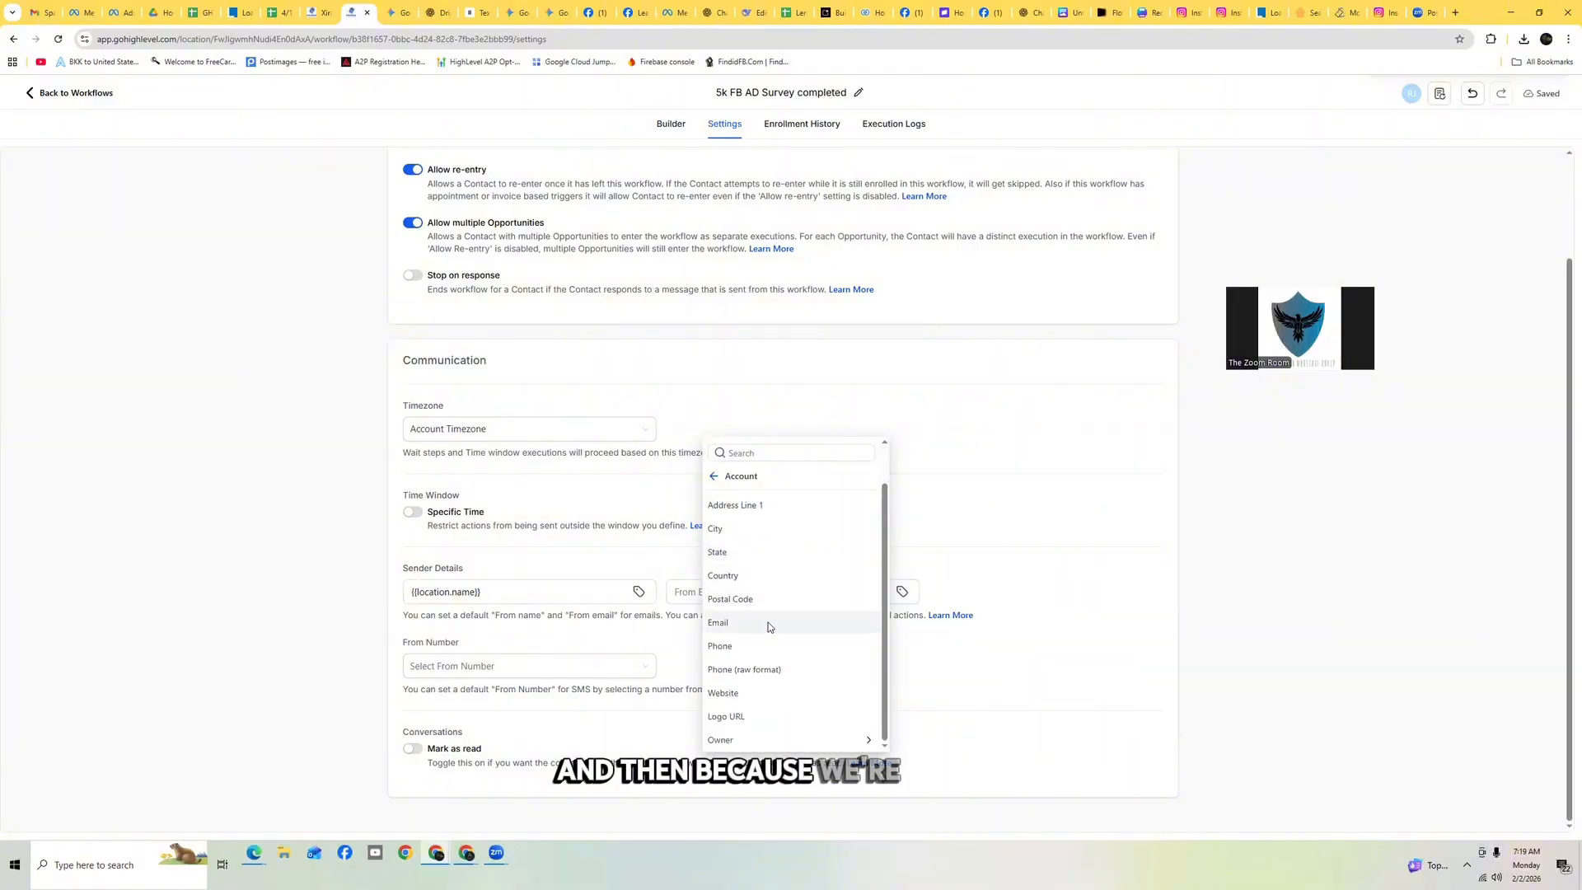
left_click(768, 621)
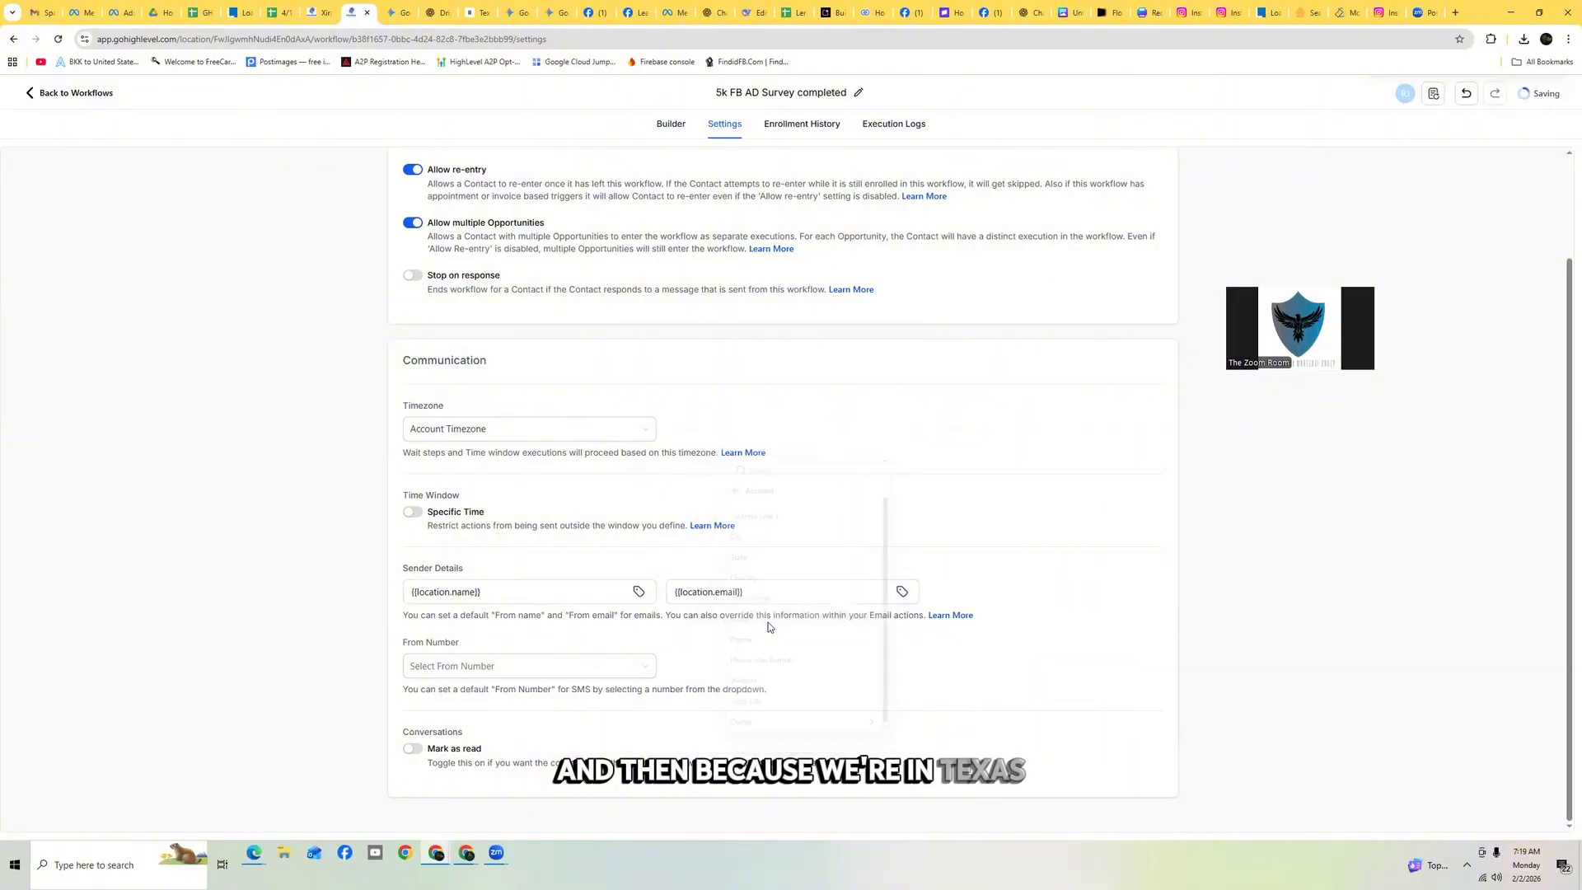
left_click(581, 664)
left_click(524, 694)
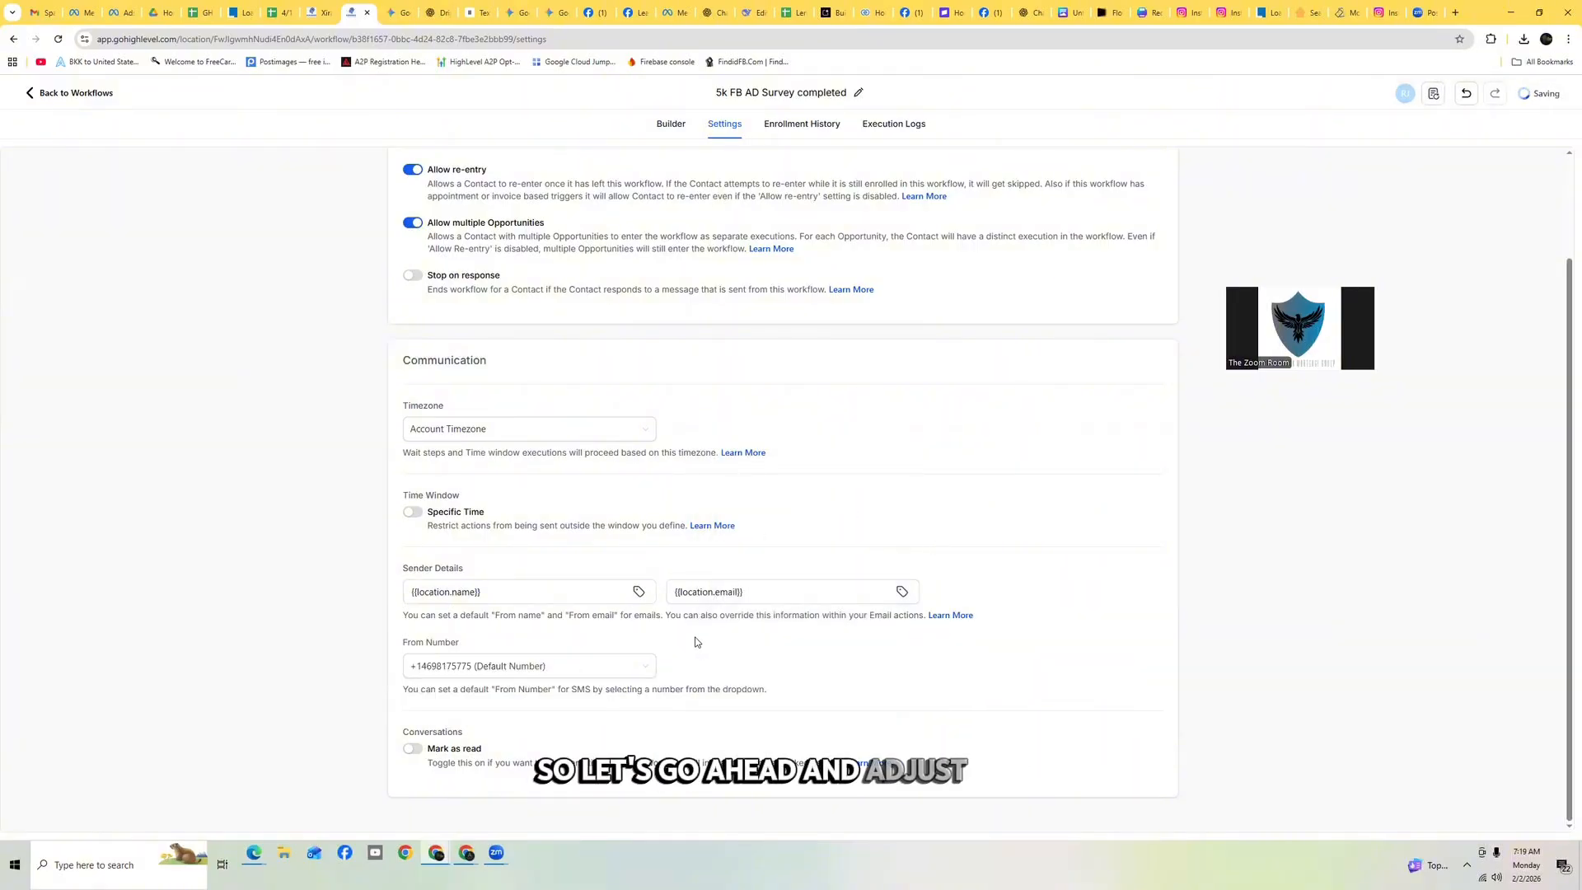
Enable a specific sending window from 10:00 AM to 7:30 PM and include every day, Sunday through Saturday
left_click(413, 513)
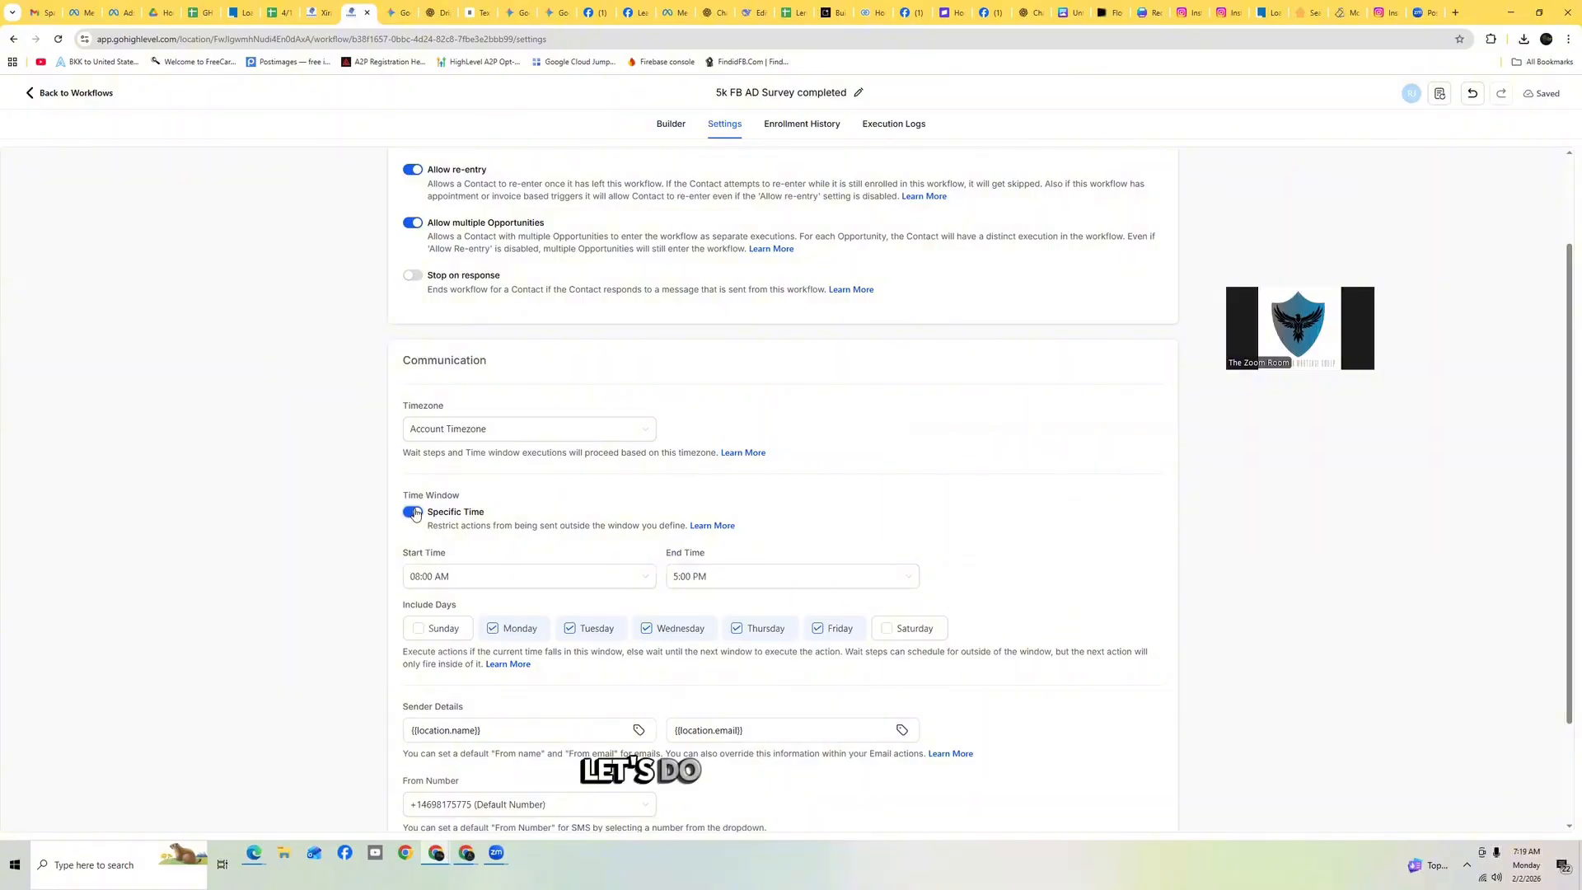
left_click(498, 578)
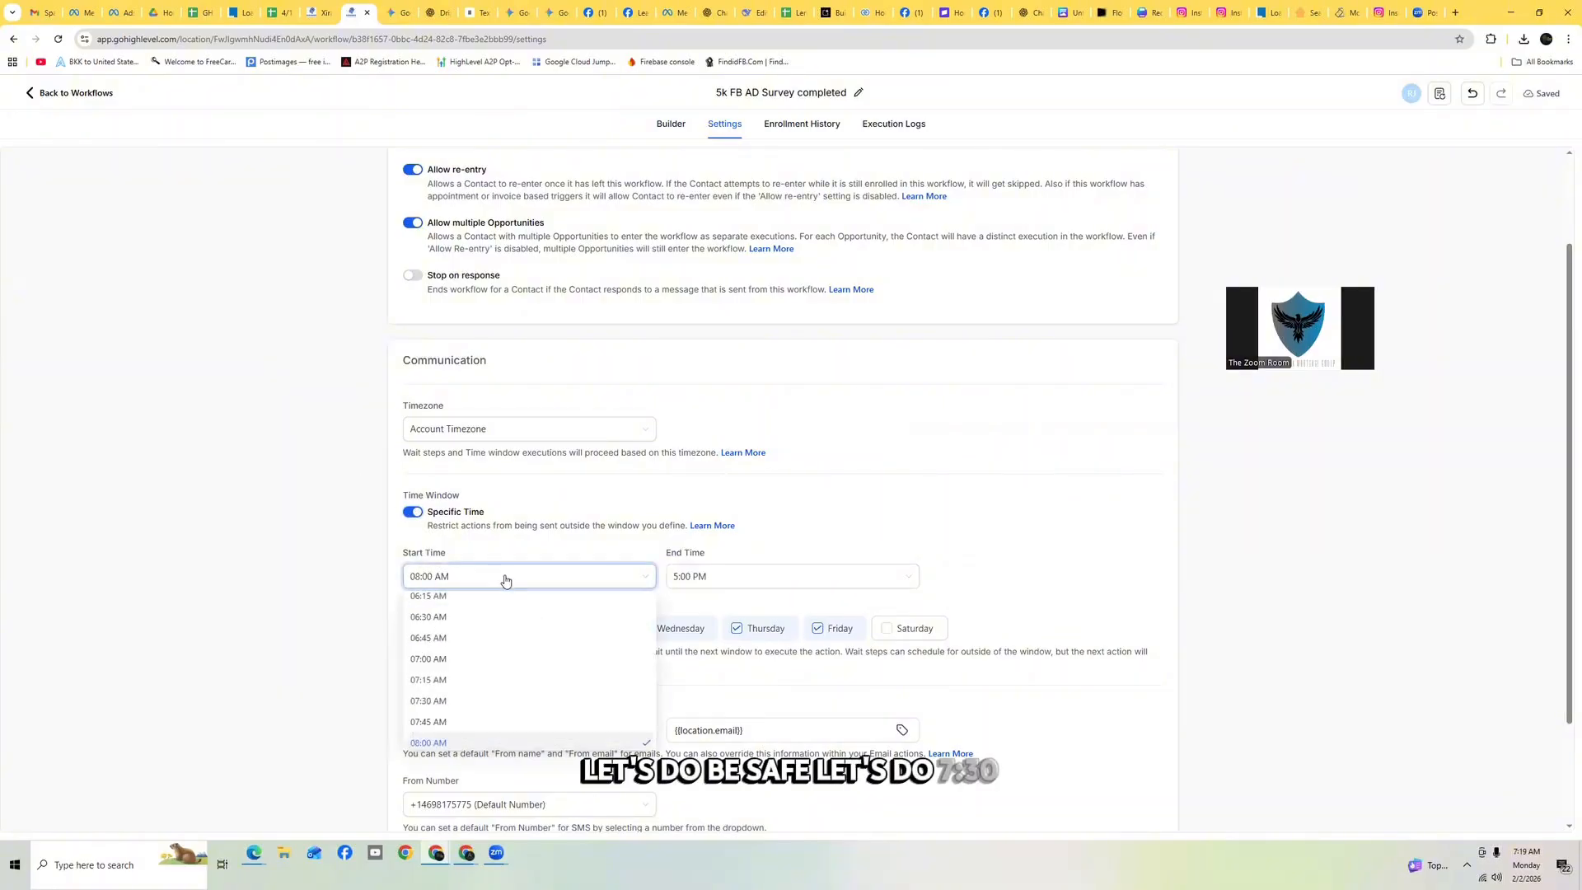
scroll(511, 642, "down", 1)
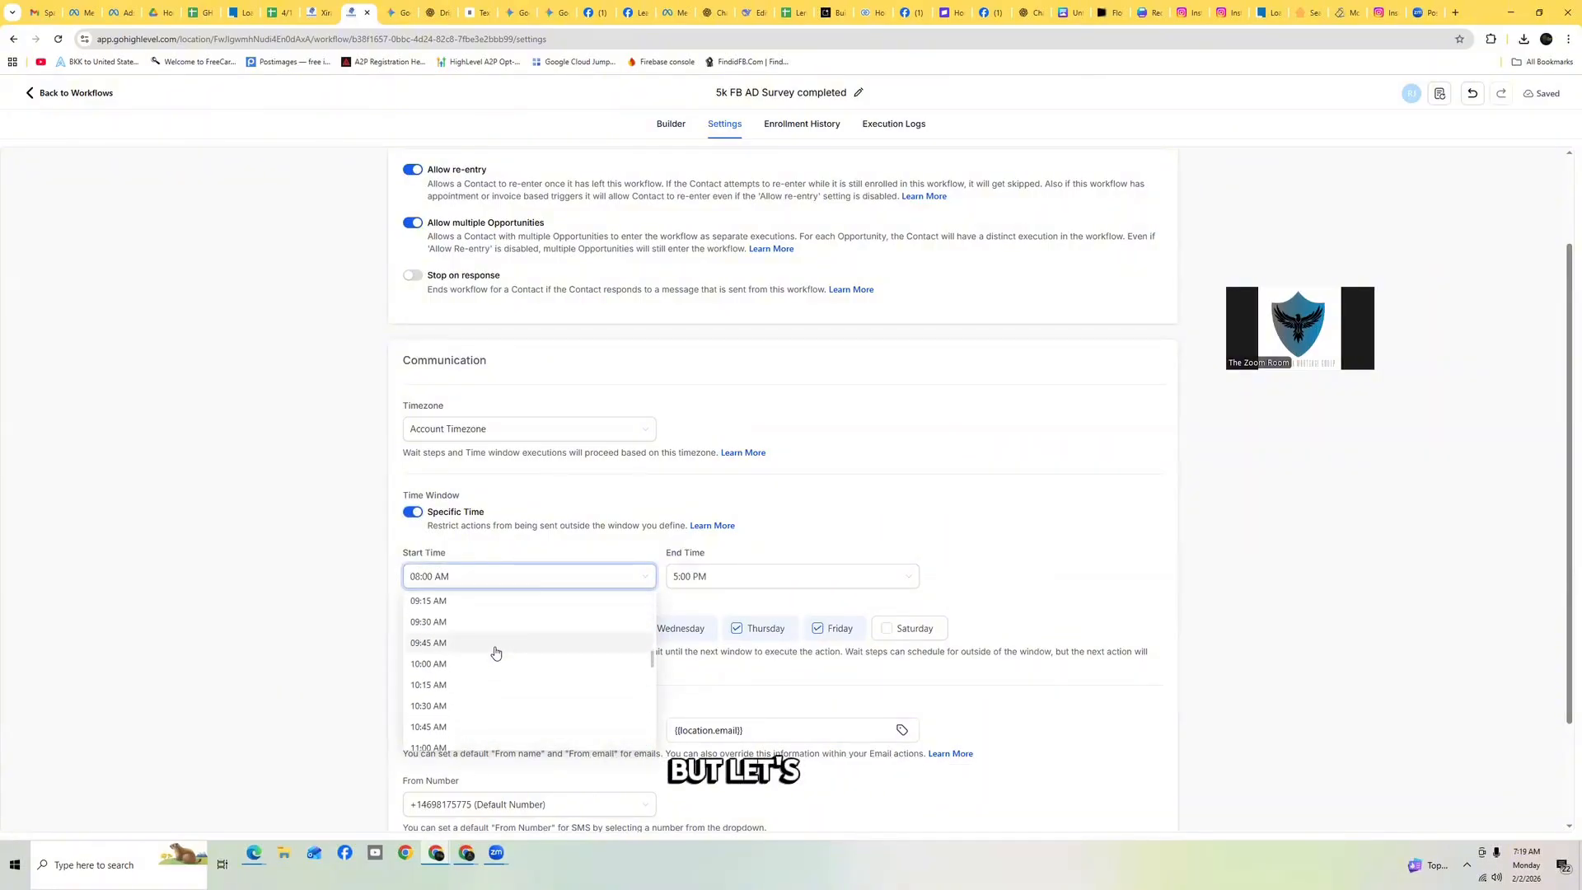
left_click(470, 726)
left_click(725, 580)
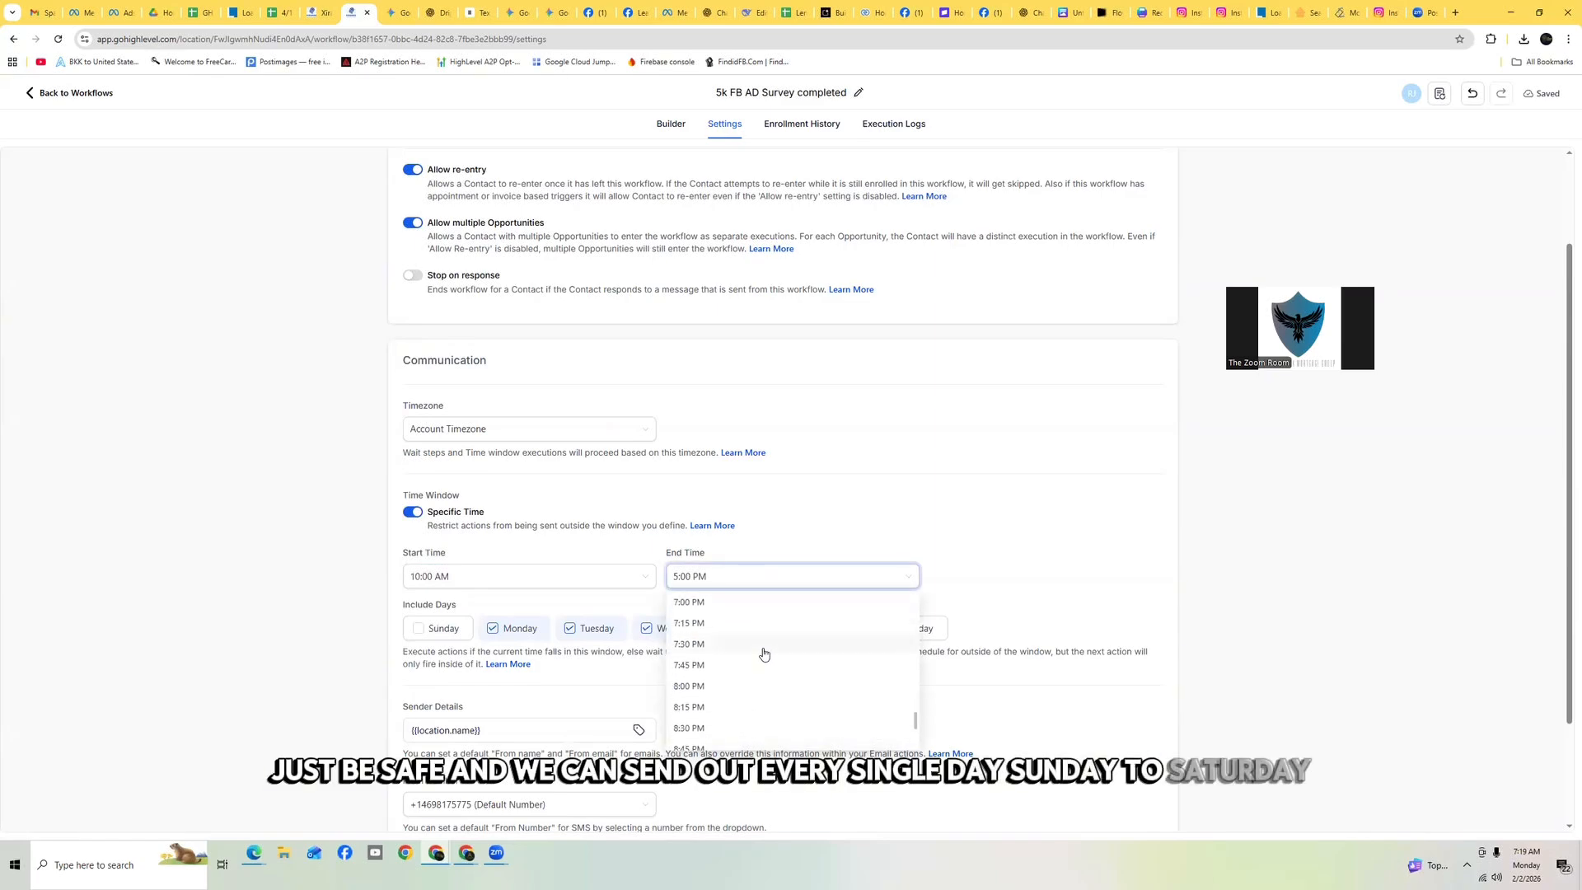
scroll(718, 656, "down", 3)
left_click(724, 650)
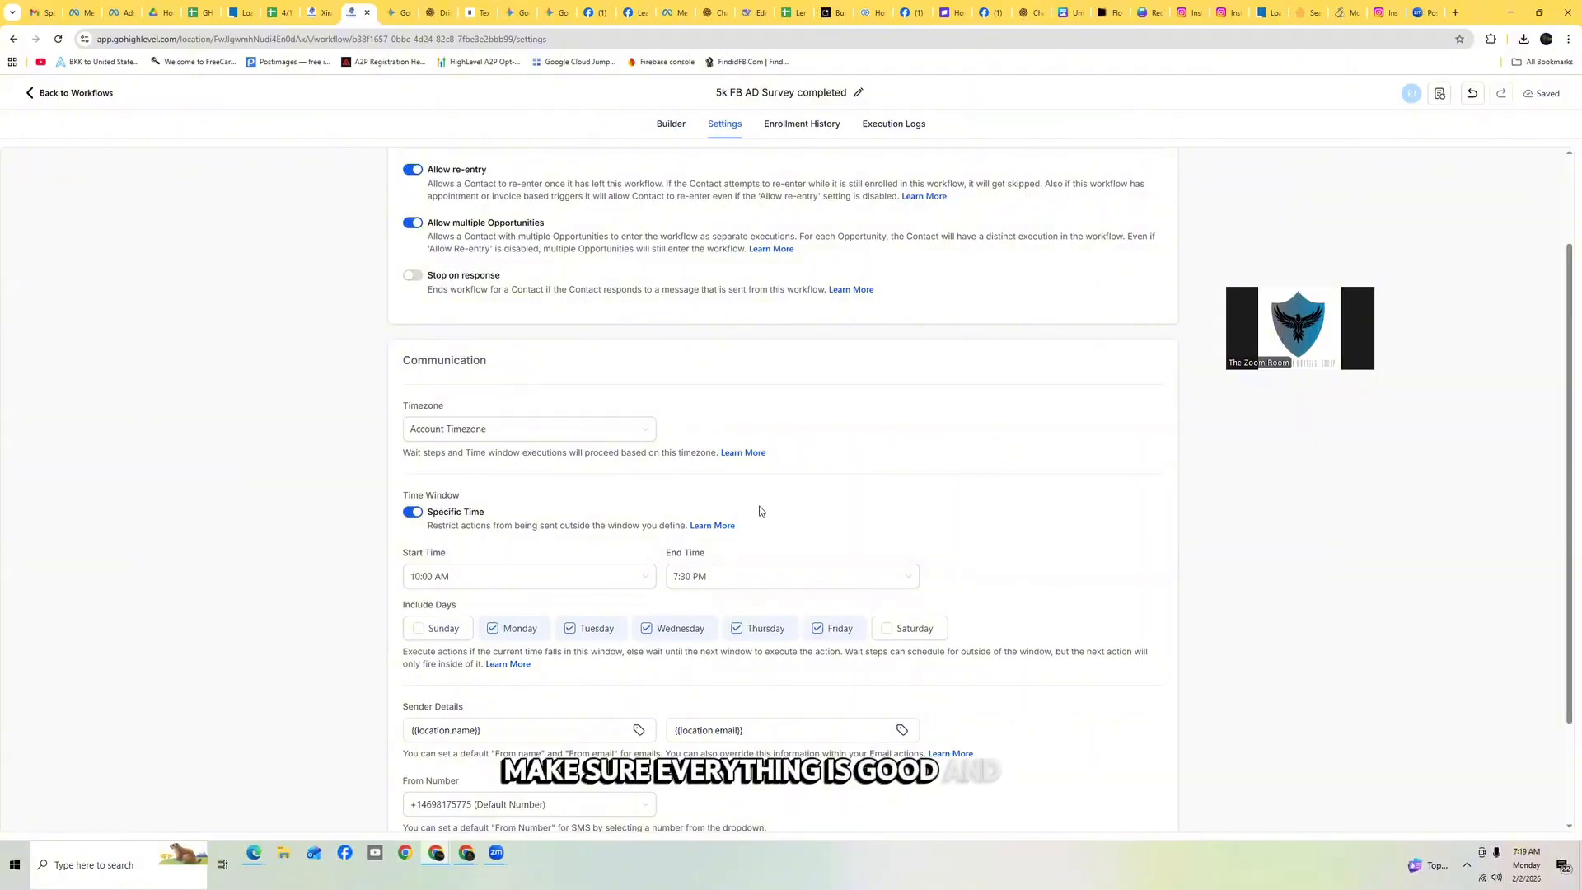
left_click(449, 628)
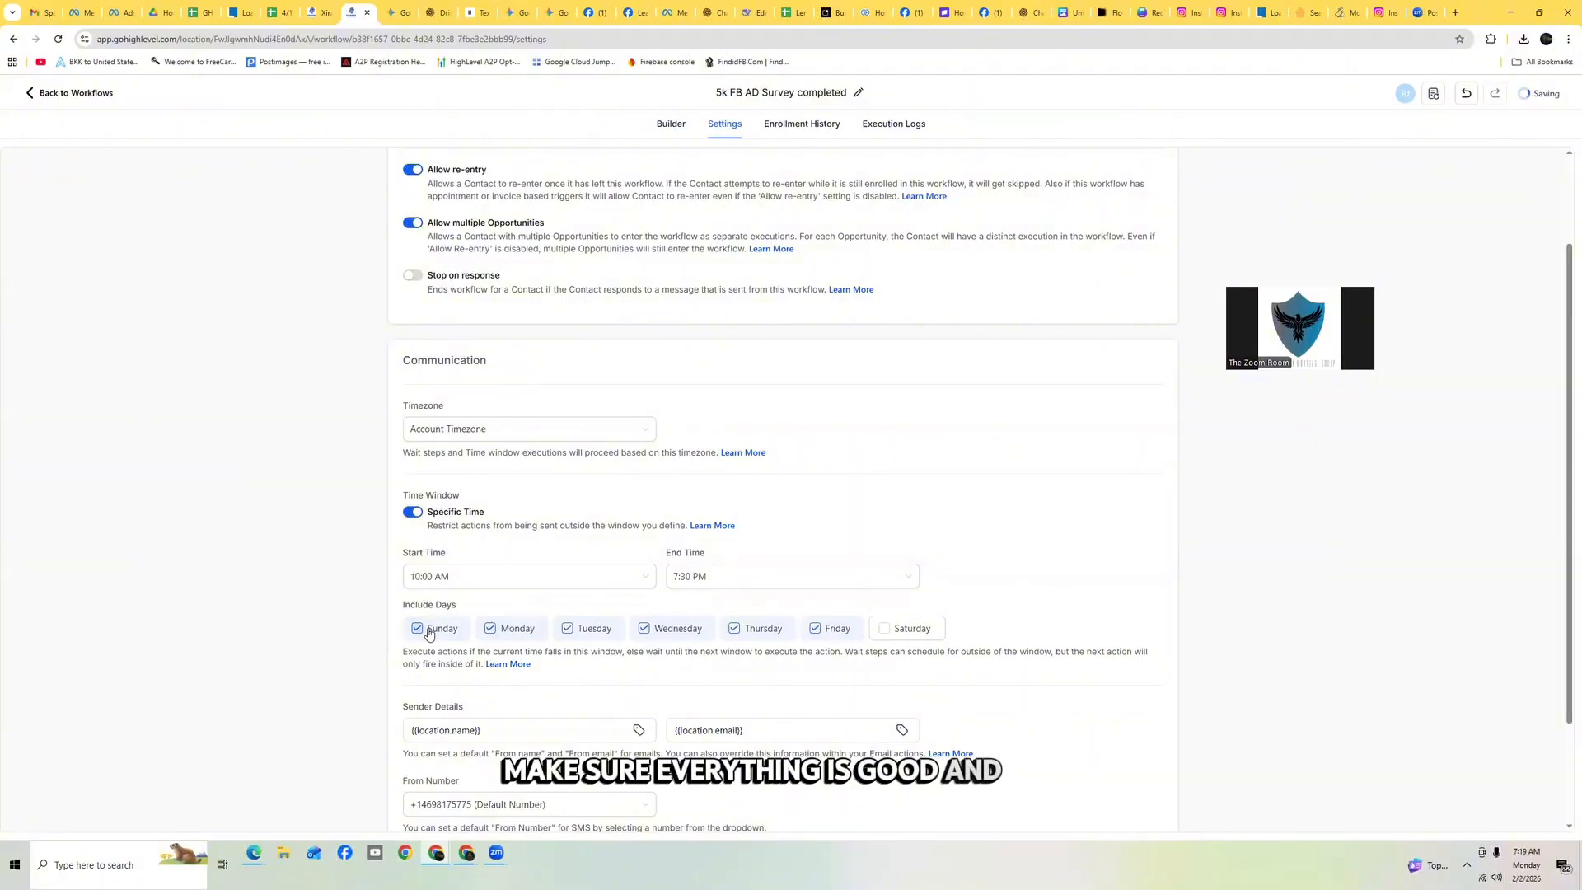
left_click(895, 629)
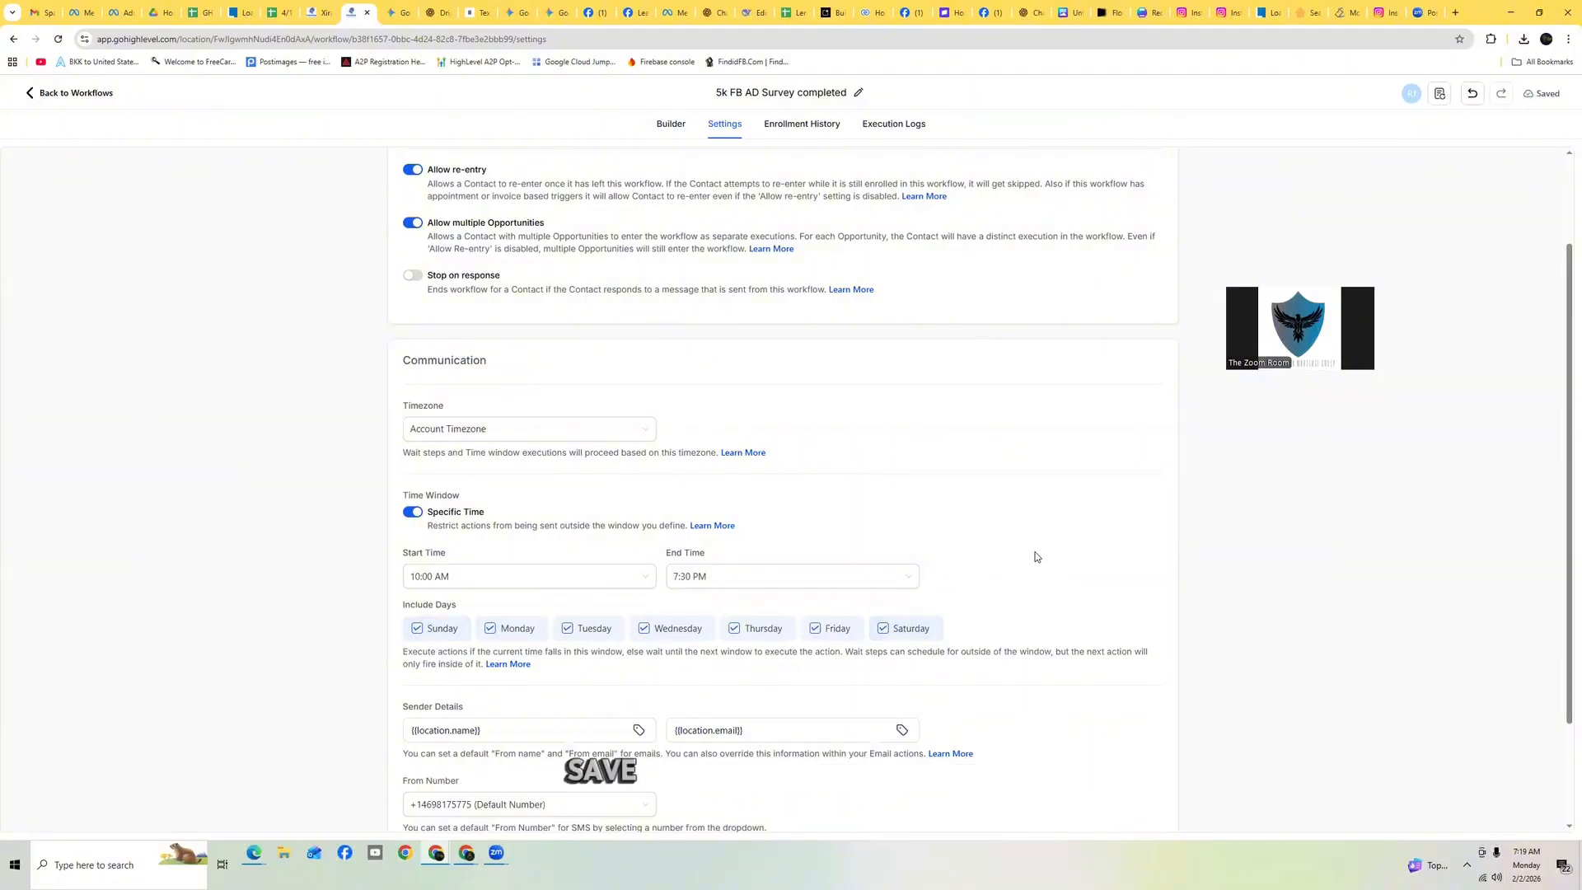
Publish the 5k FB AD Survey completed workflow and return to the workflow list
scroll(1040, 569, "down", 2)
scroll(1067, 590, "up", 4)
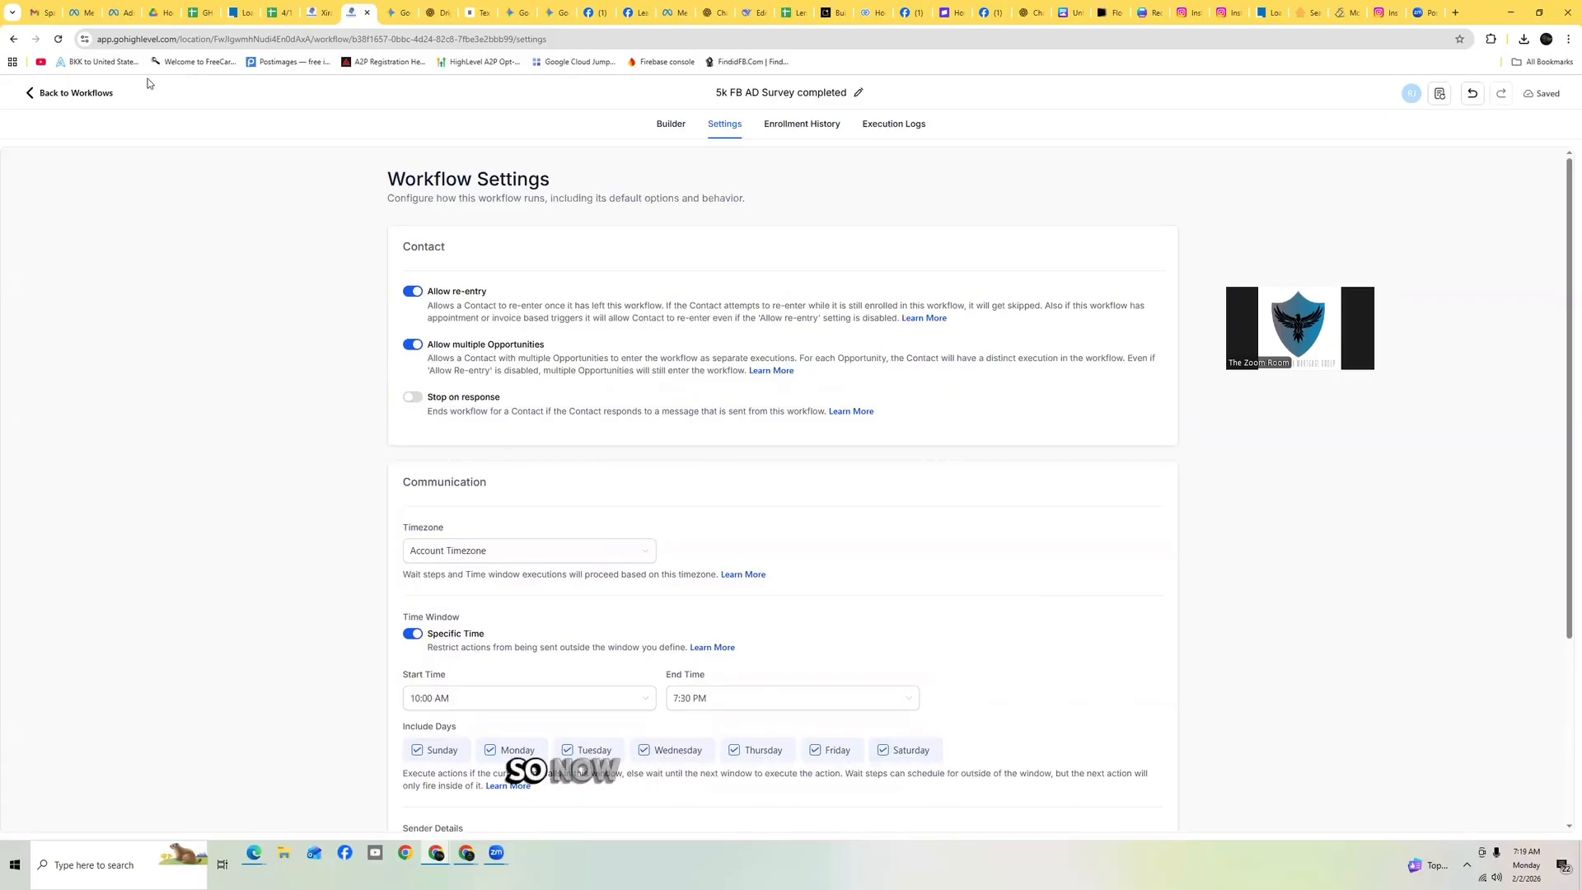
left_click(669, 125)
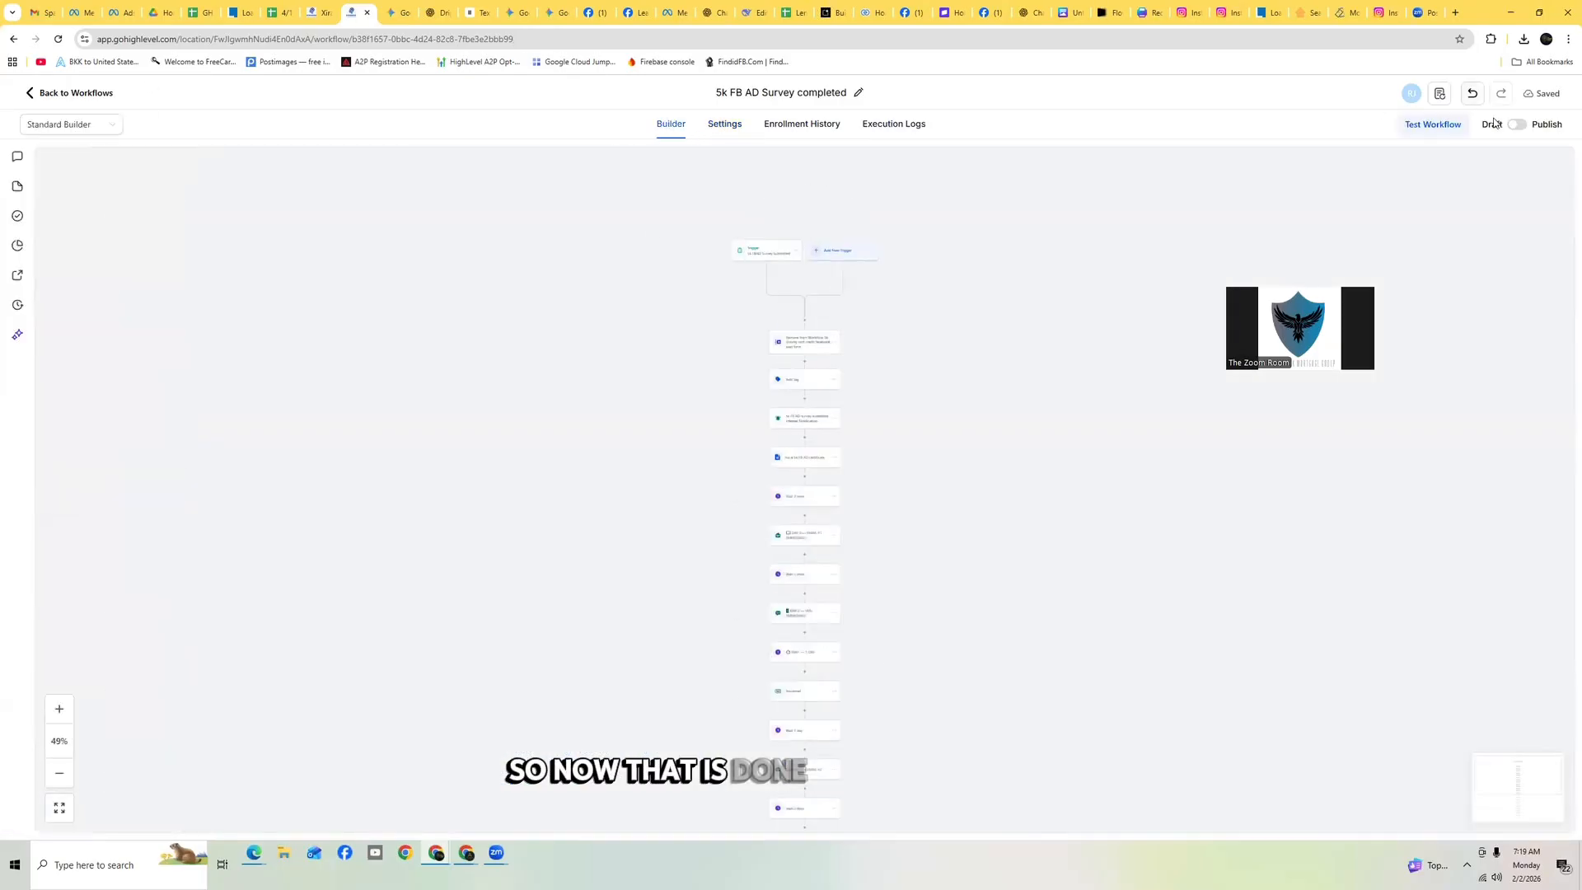
left_click(1517, 125)
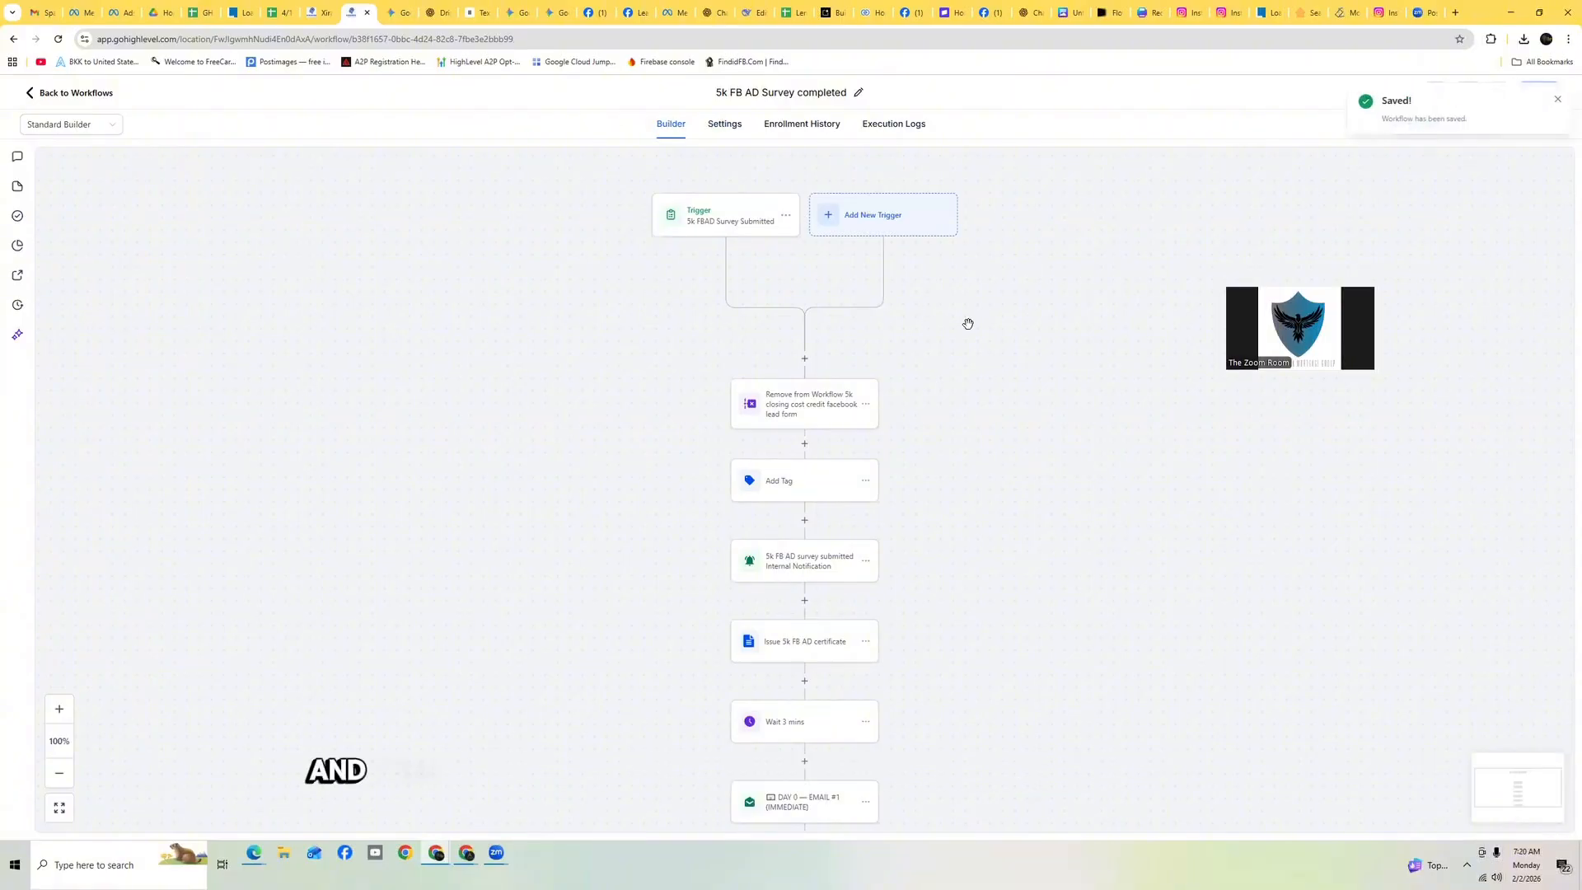
left_click(71, 95)
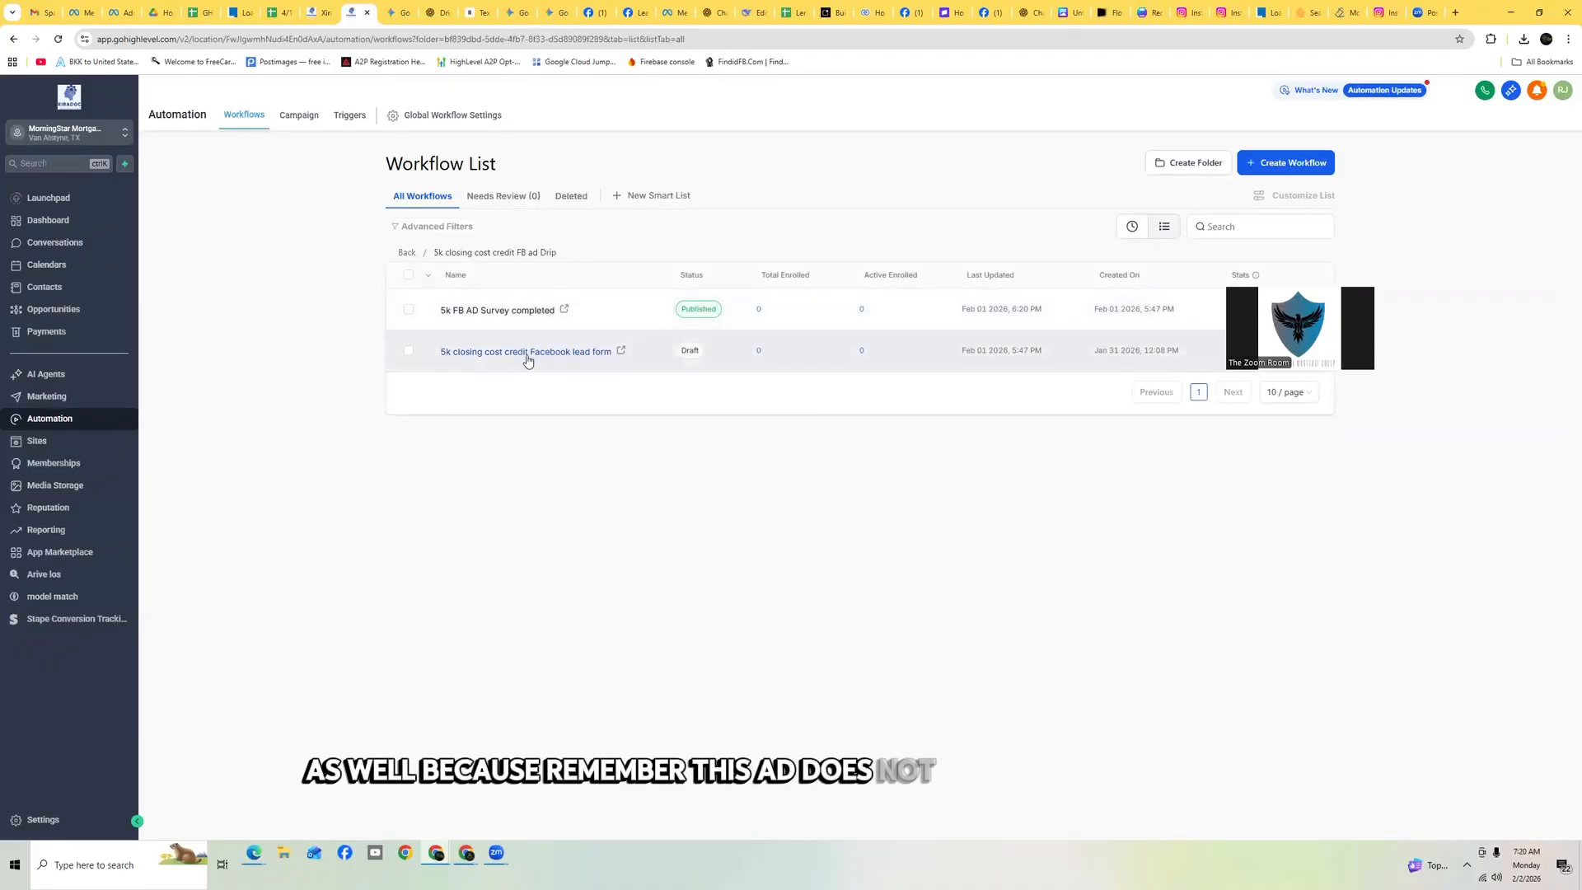
Open the 5k closing cost credit Facebook lead form workflow's settings and set sender name and email to the account name and email, with the default From Number
left_click(527, 353)
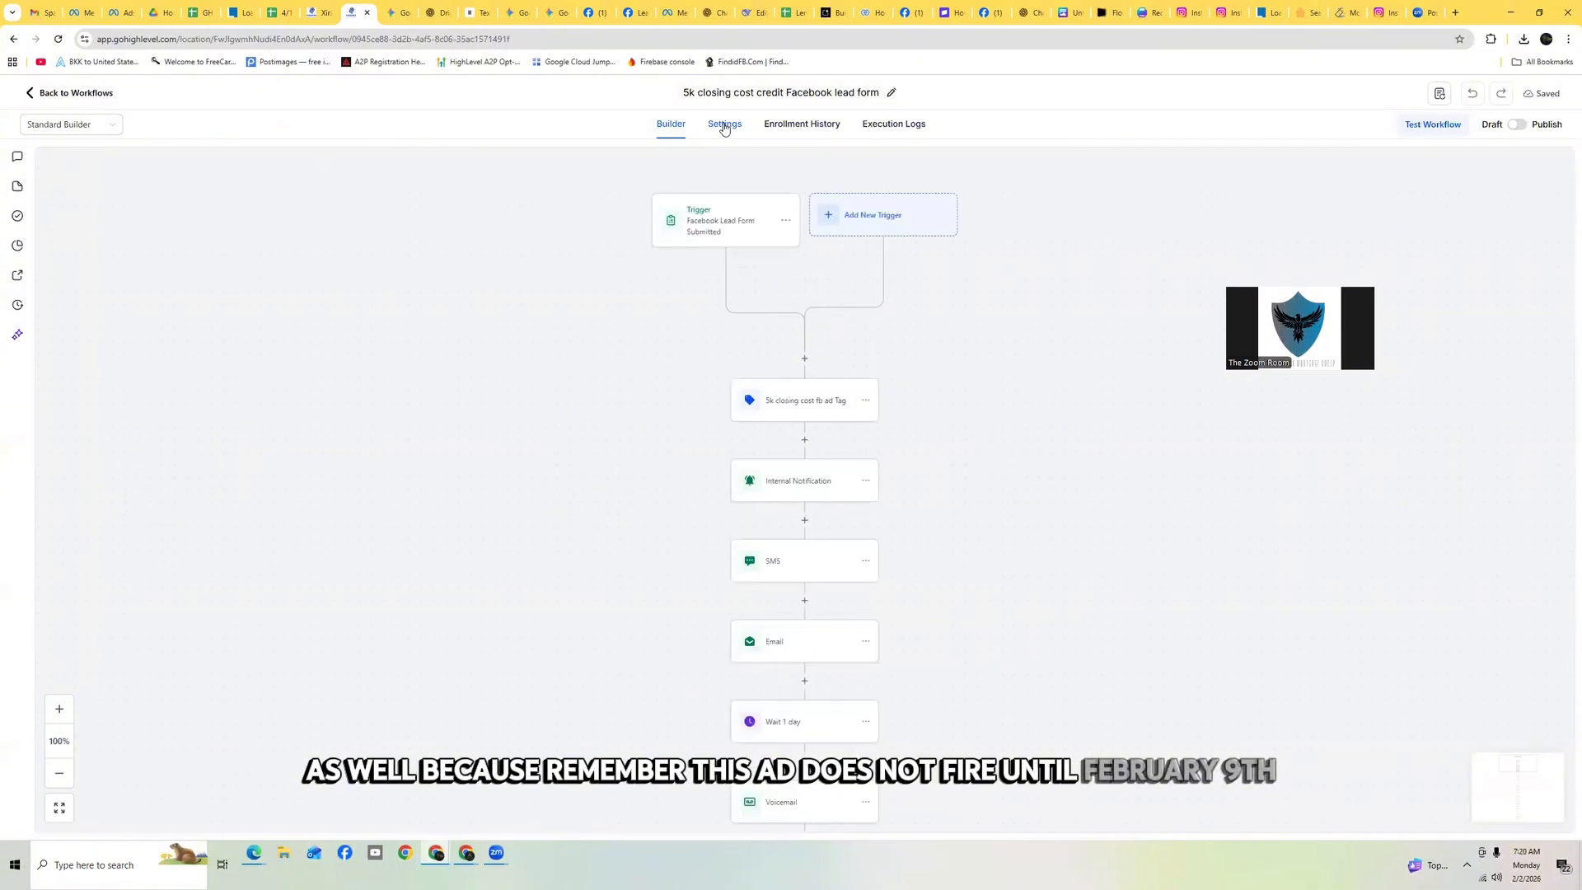
left_click(724, 125)
scroll(622, 374, "down", 2)
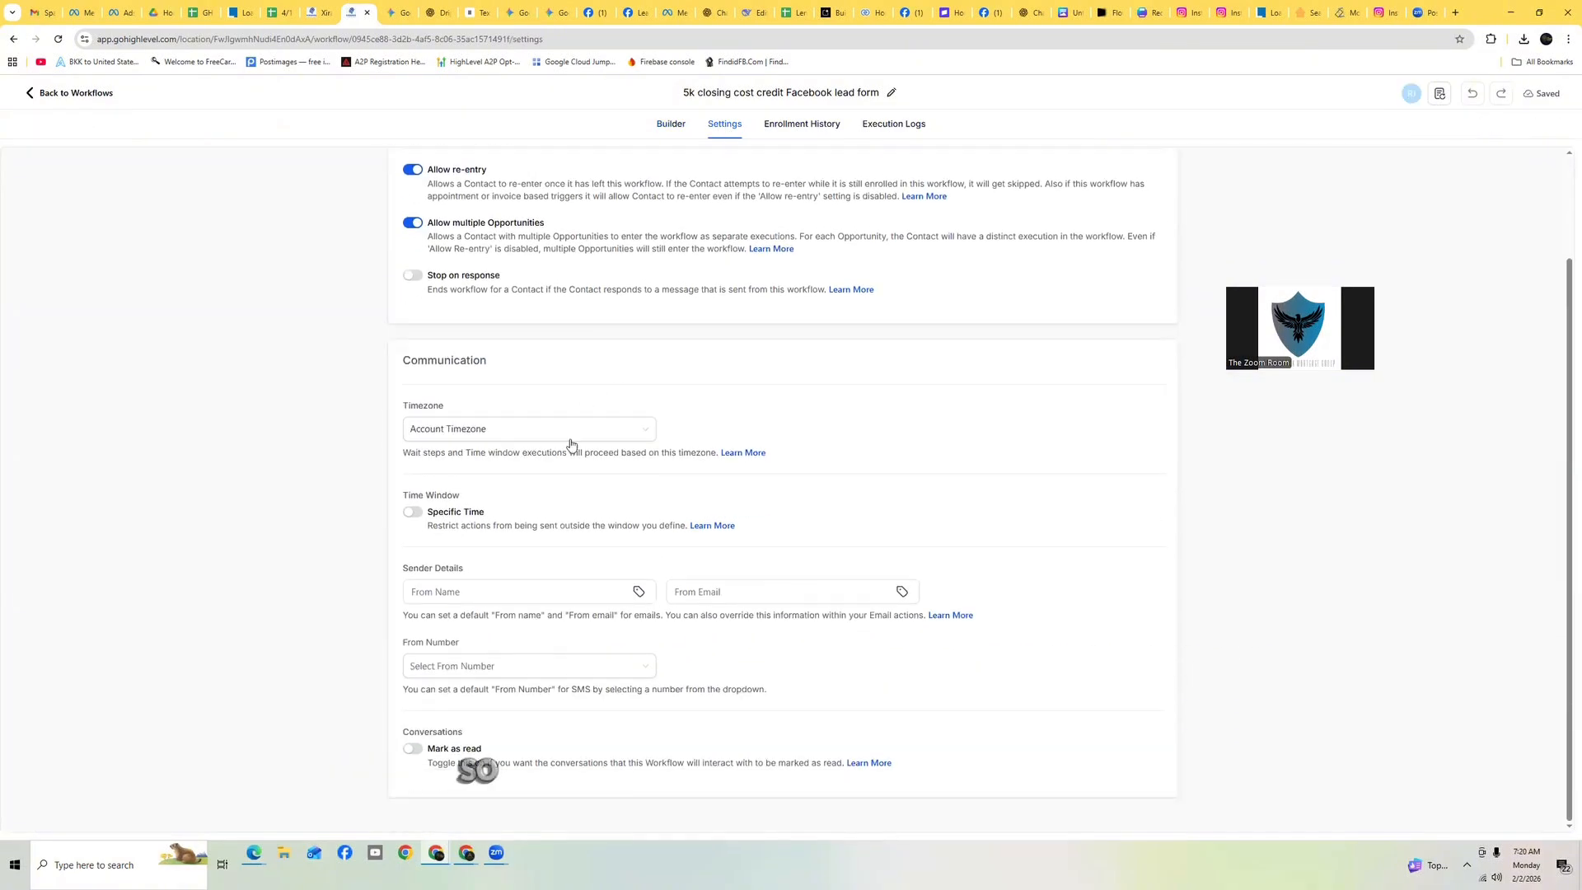
left_click(636, 592)
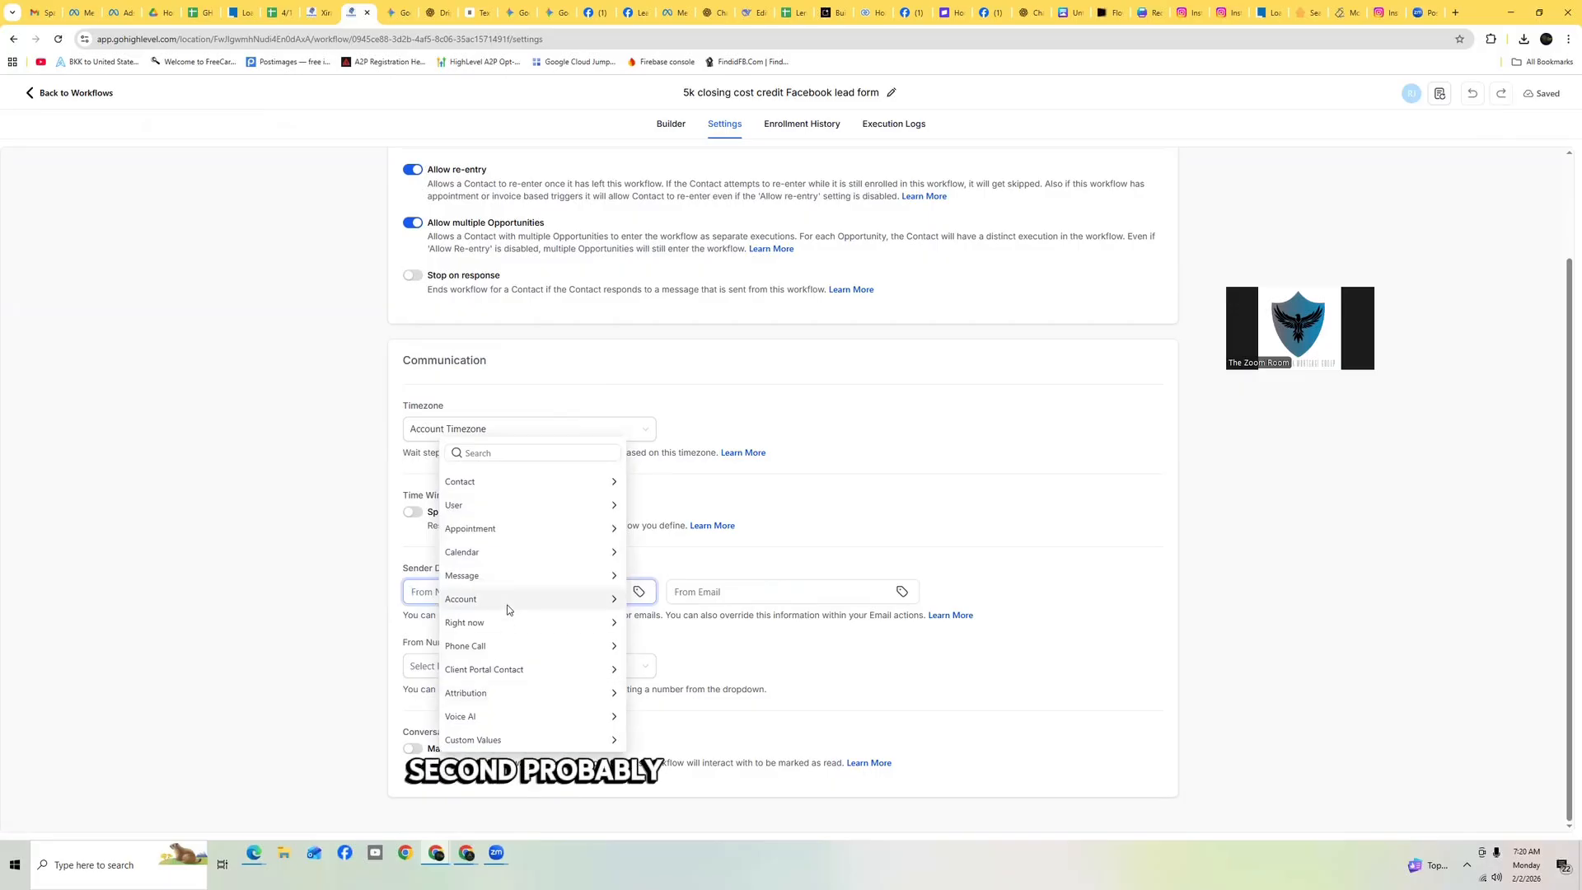
left_click(505, 600)
left_click(503, 503)
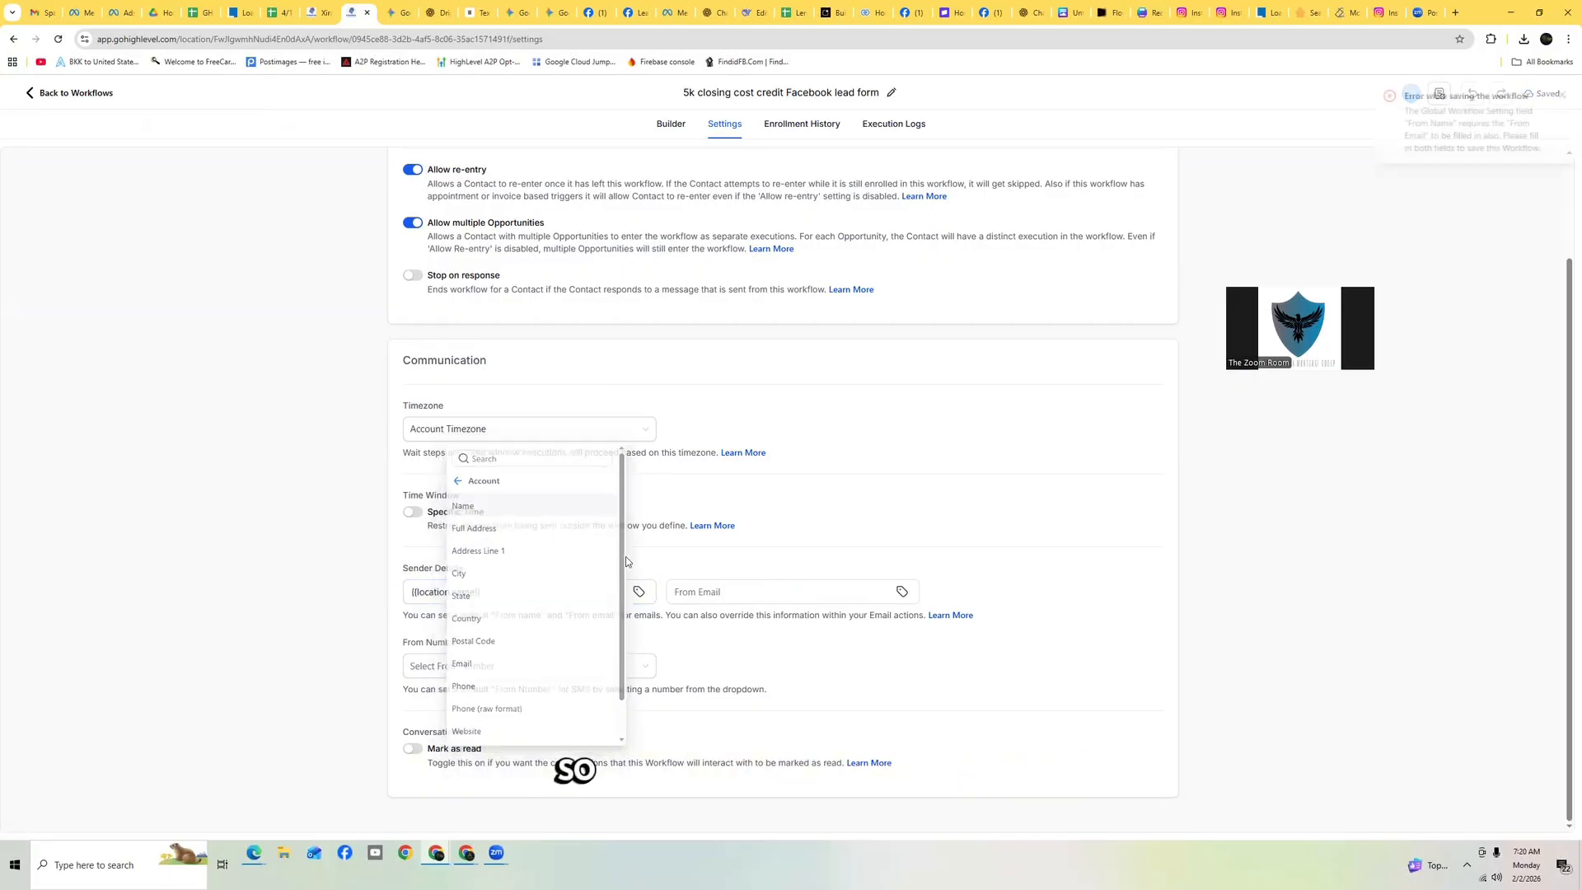
left_click(901, 595)
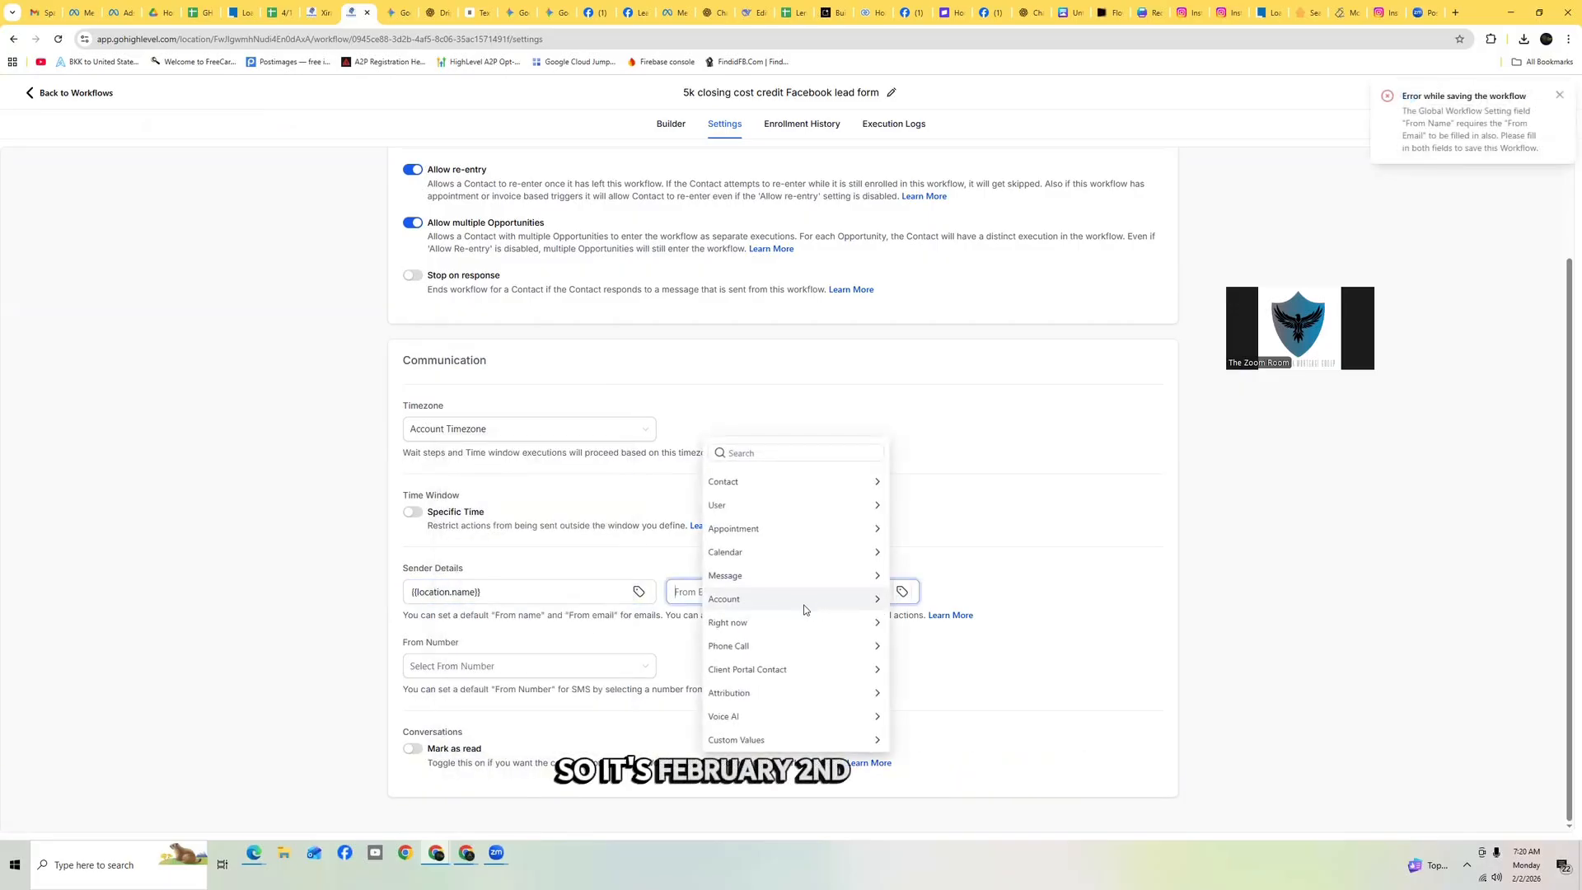
left_click(804, 603)
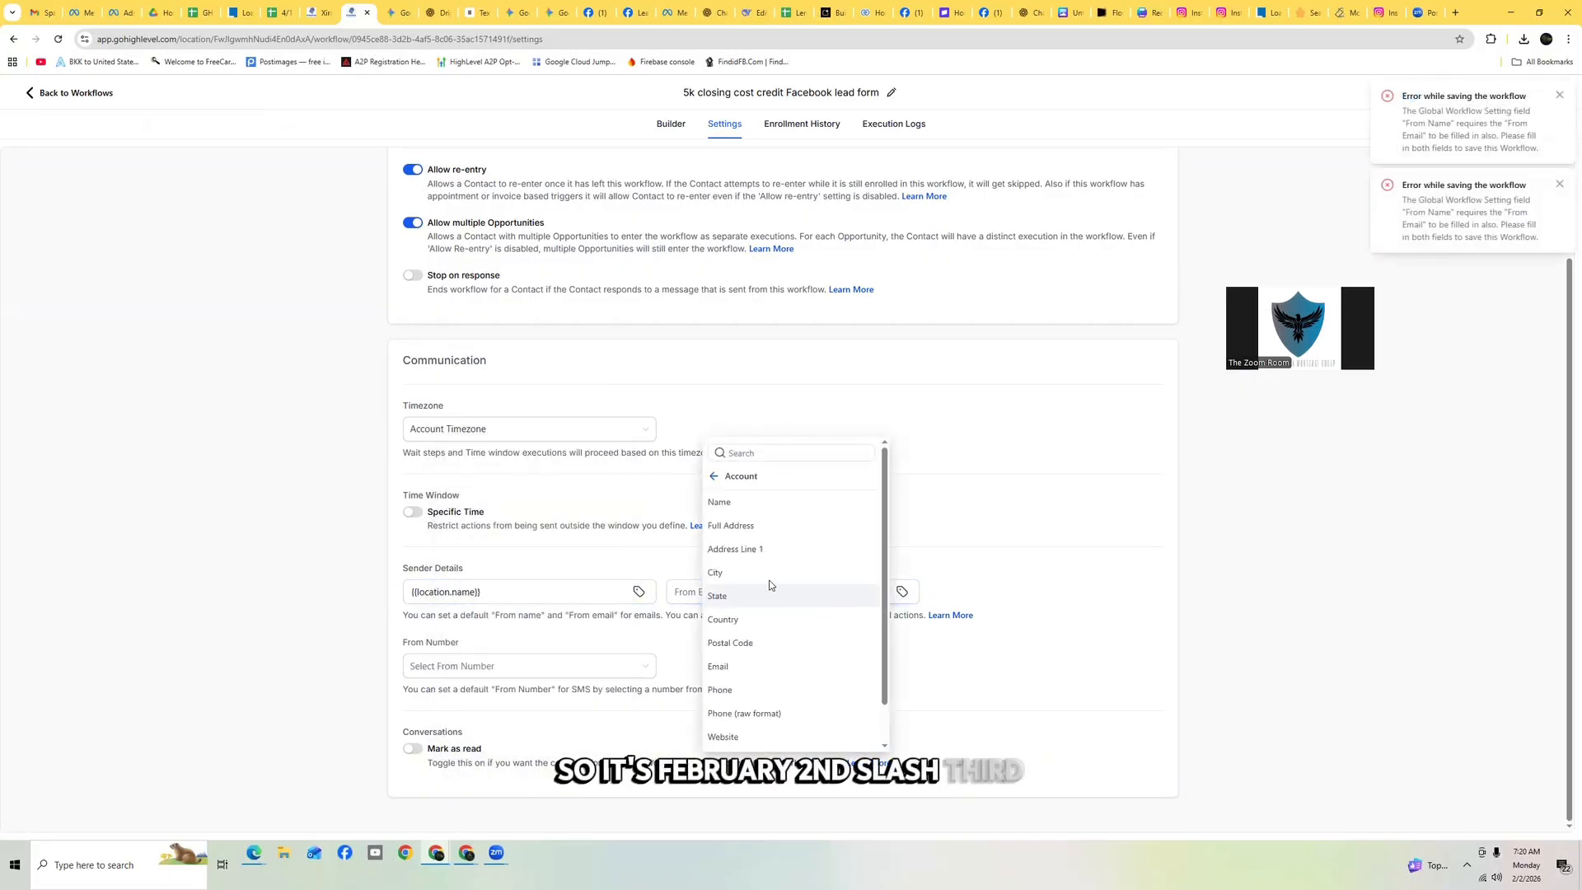
left_click(746, 667)
left_click(517, 665)
left_click(465, 697)
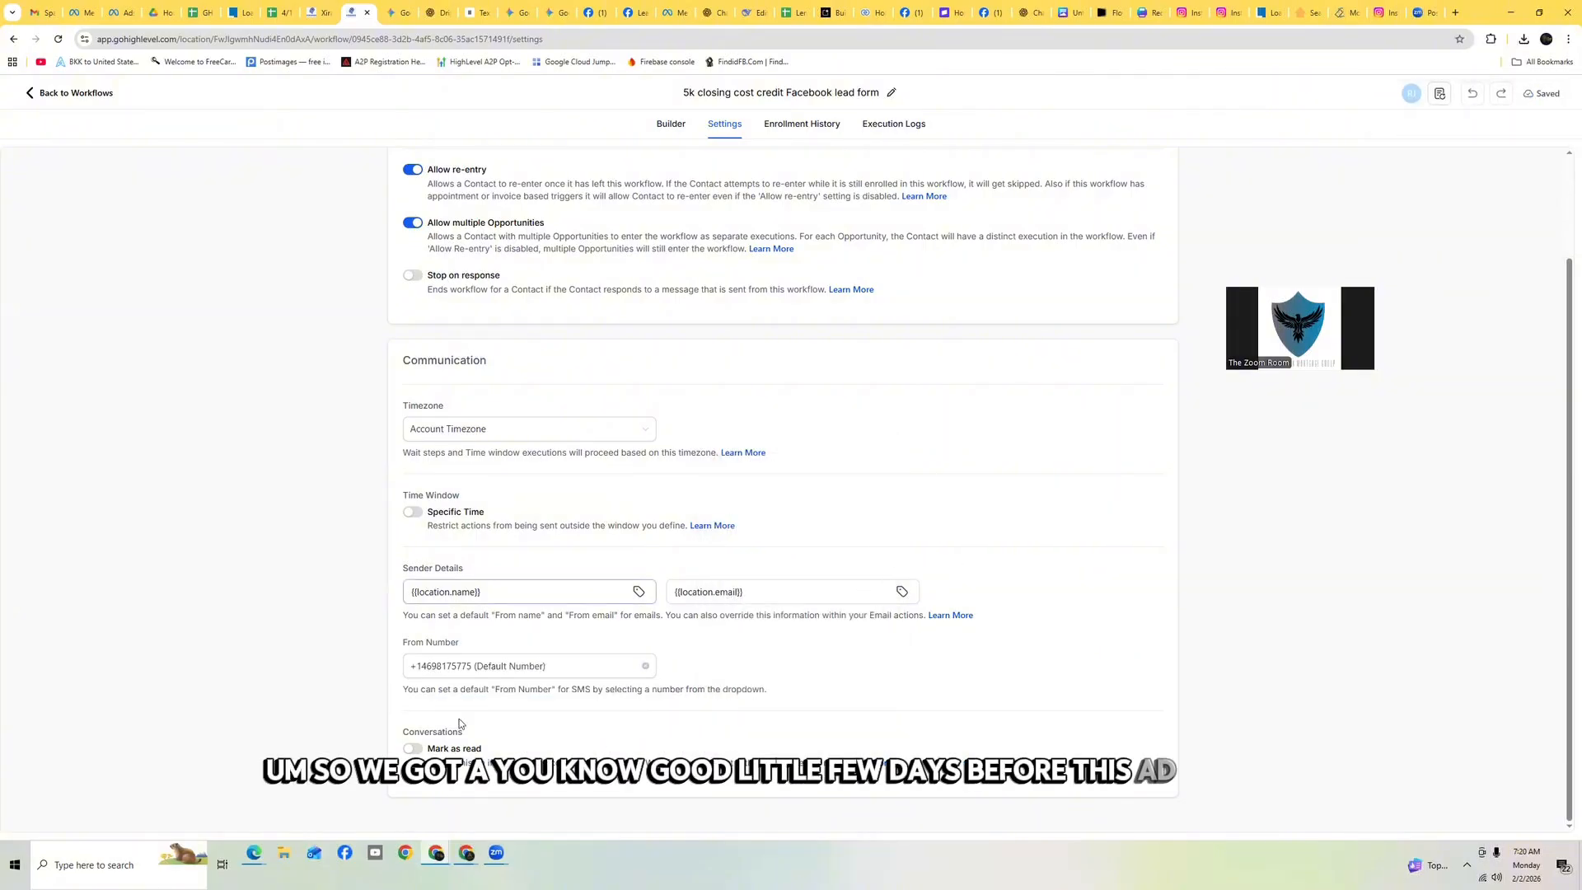
Enable a specific sending window from 10:00 AM to 7:30 PM and add Sunday and Saturday to the included days
left_click(412, 514)
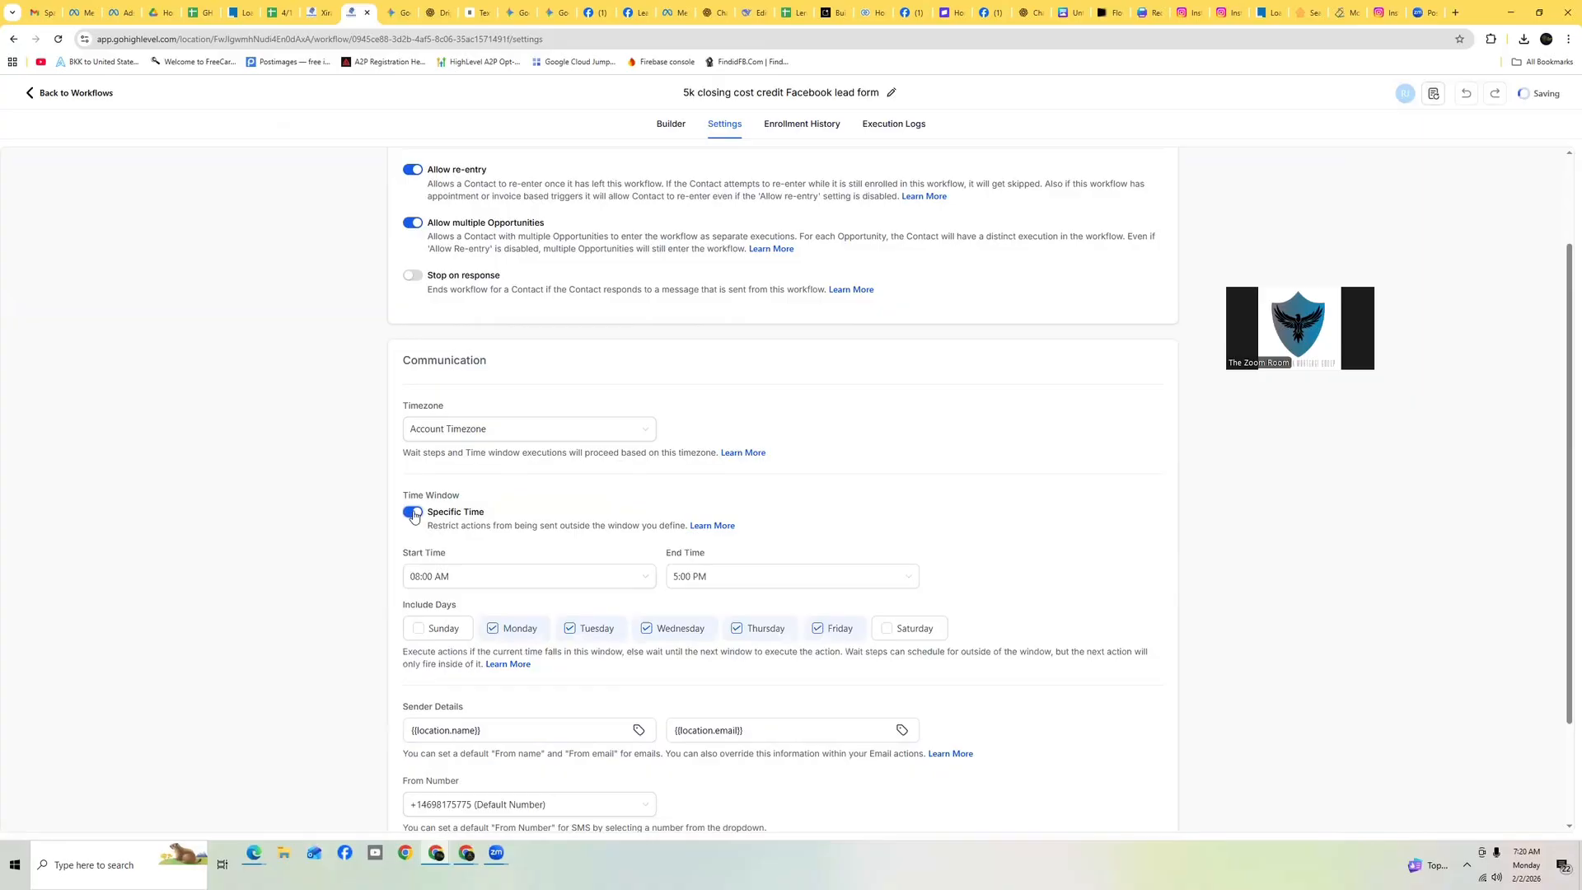
left_click(455, 578)
left_click(458, 577)
left_click(457, 576)
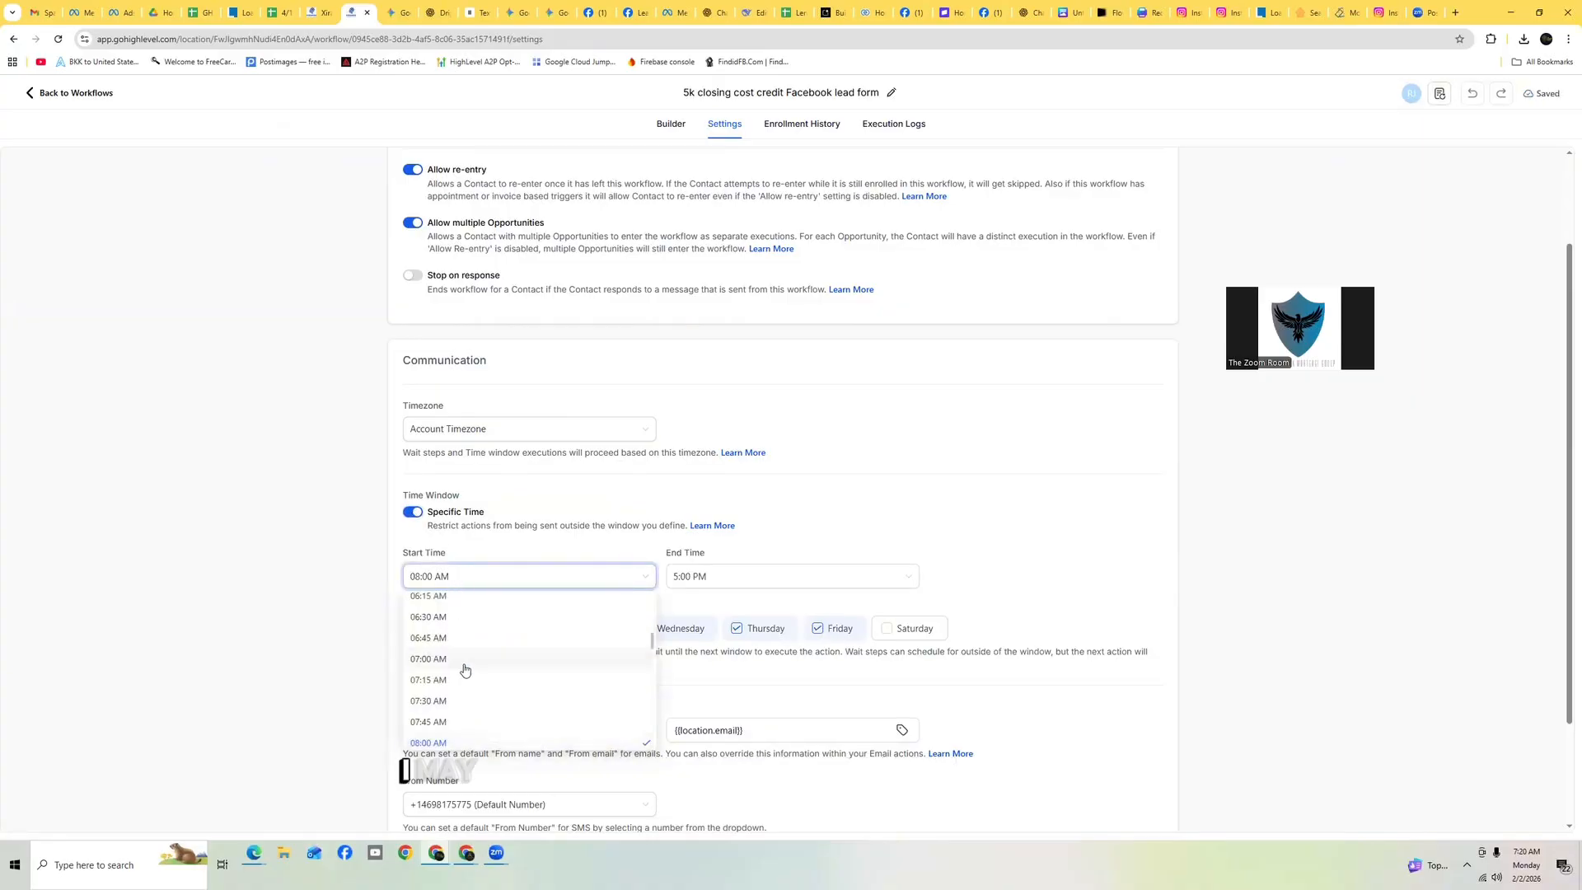
scroll(470, 674, "down", 3)
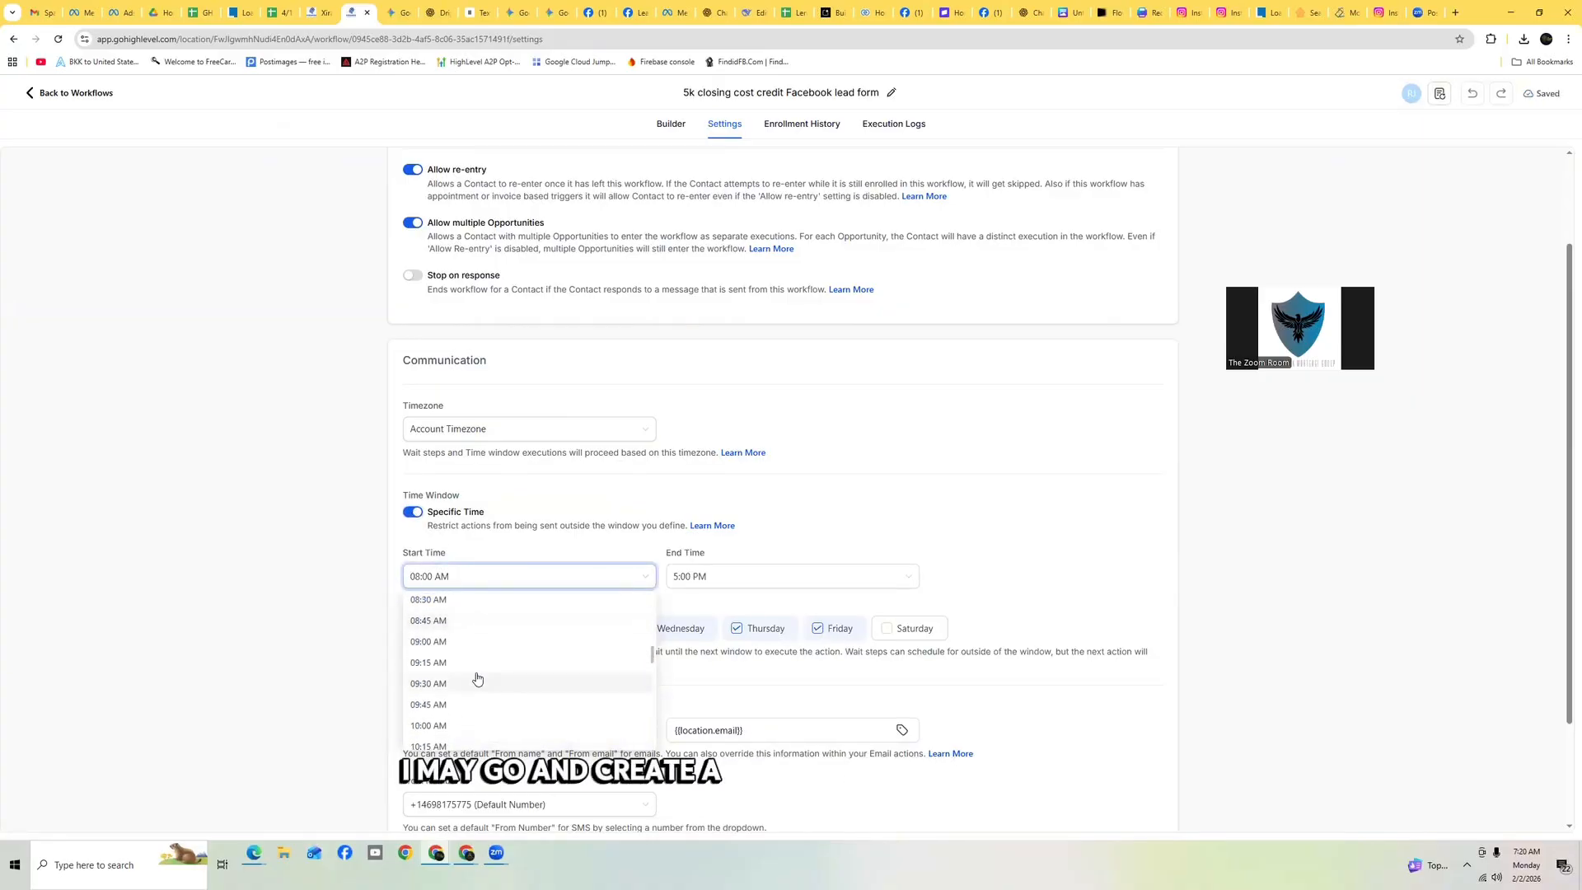
scroll(477, 669, "down", 1)
left_click(453, 666)
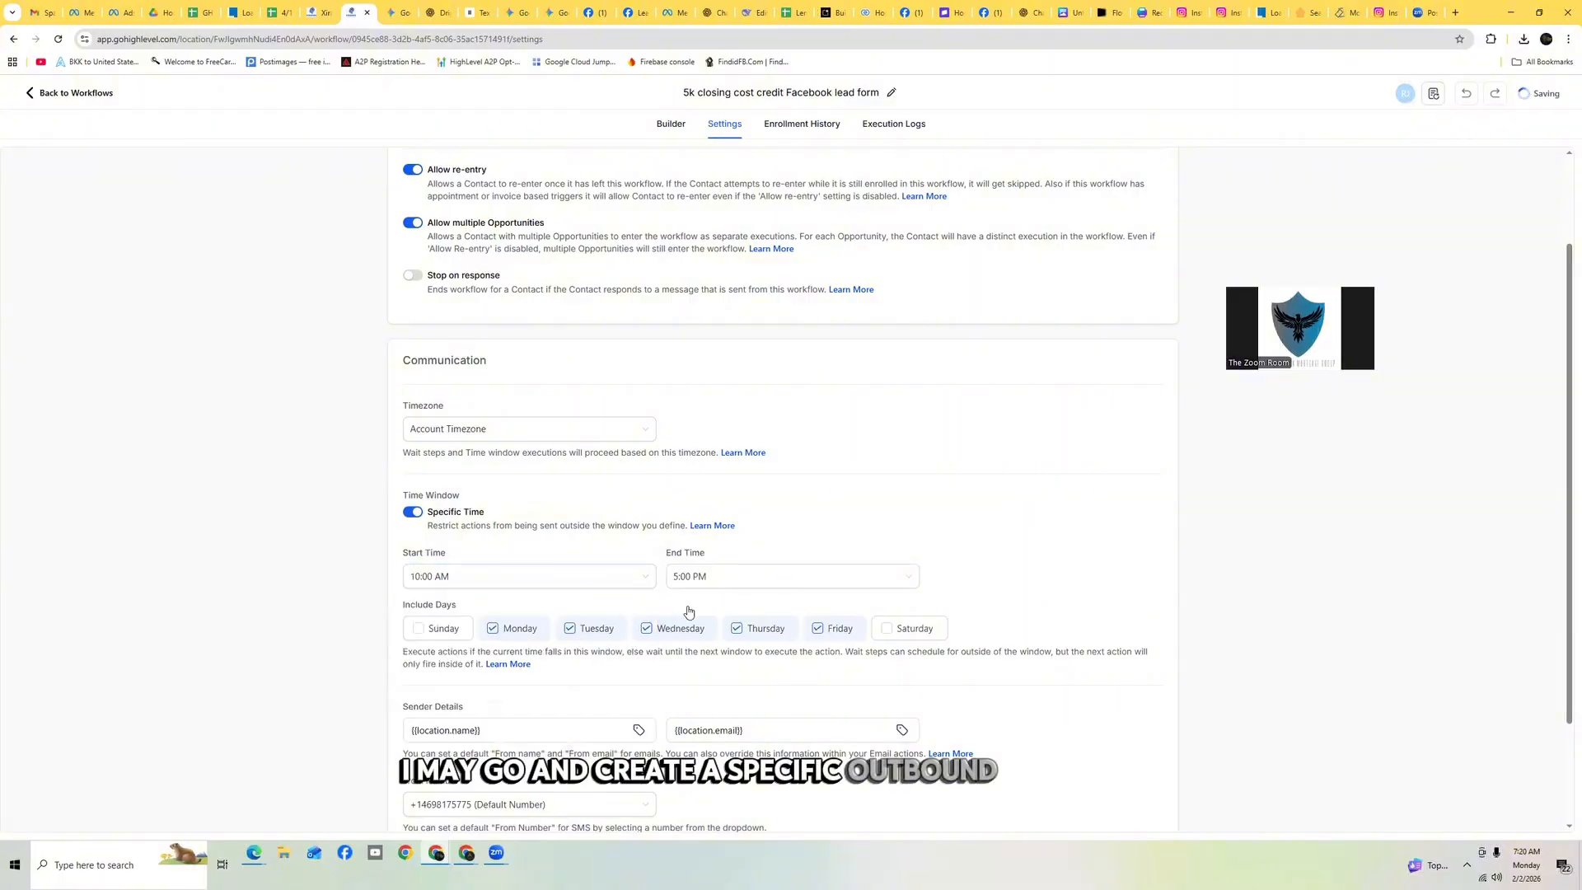
left_click(768, 576)
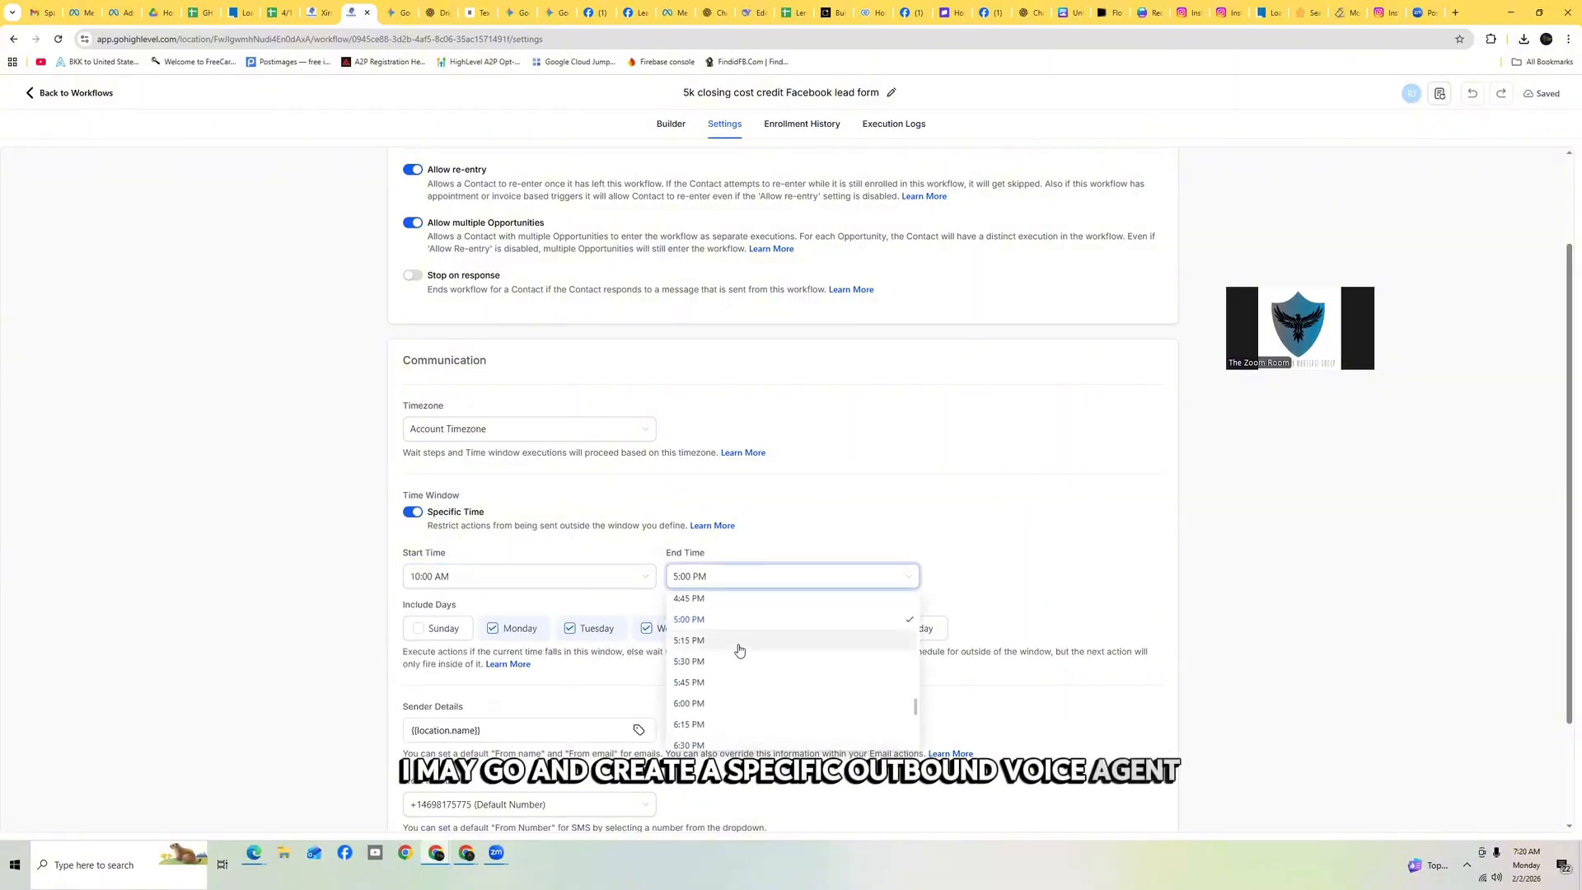
scroll(738, 646, "down", 3)
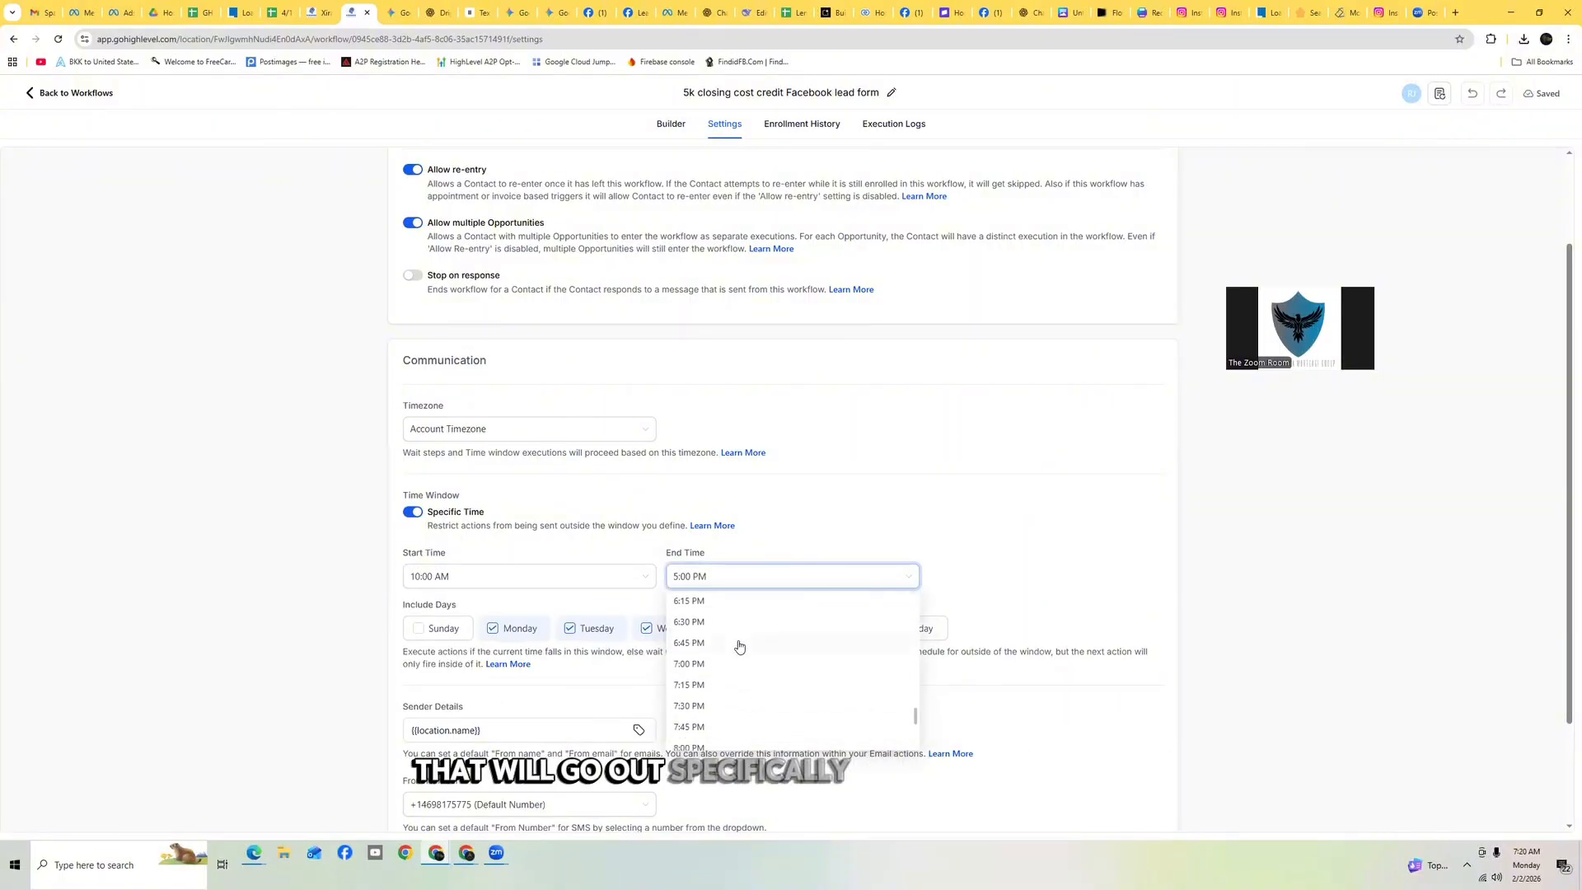
left_click(693, 645)
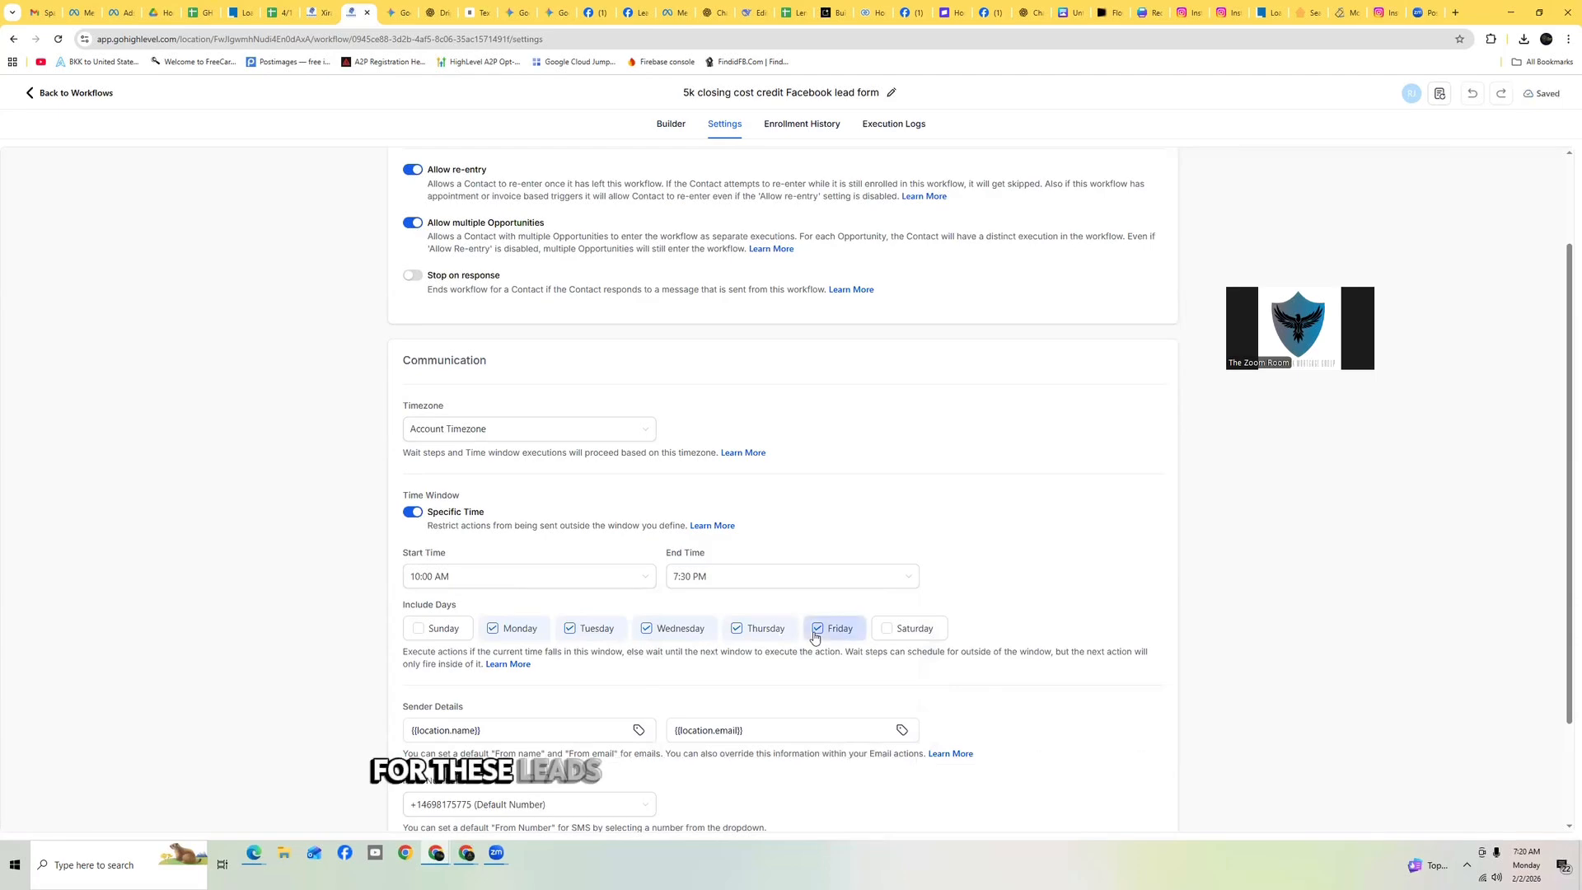
left_click(428, 634)
left_click(907, 628)
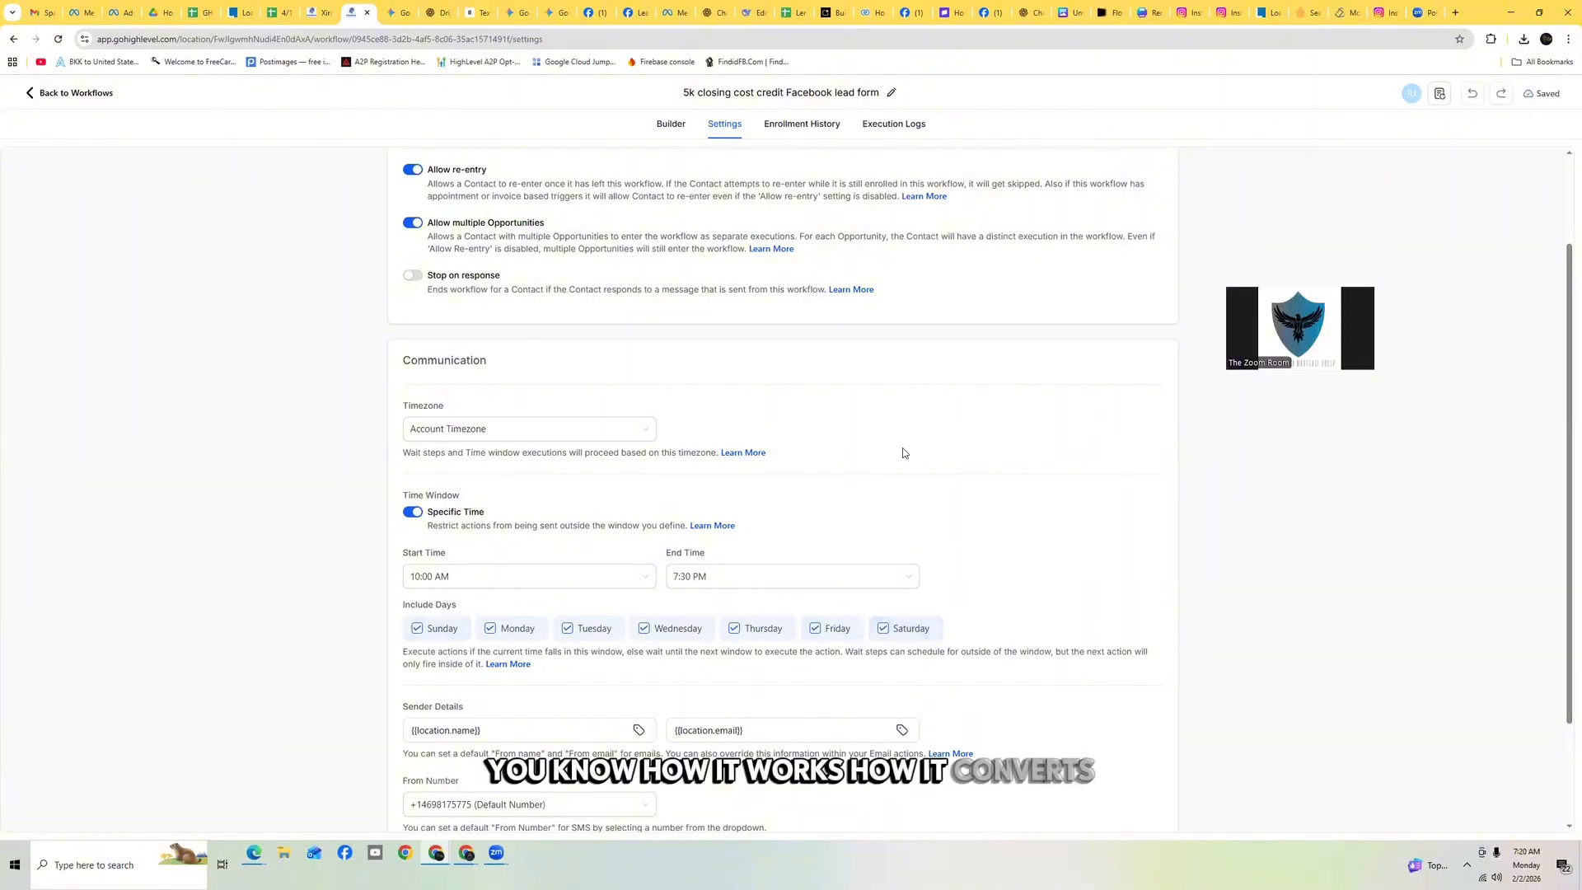
Review the lead form workflow's action sequence in the builder and return to the workflow list
scroll(904, 454, "down", 2)
scroll(943, 463, "up", 3)
scroll(1033, 393, "down", 2)
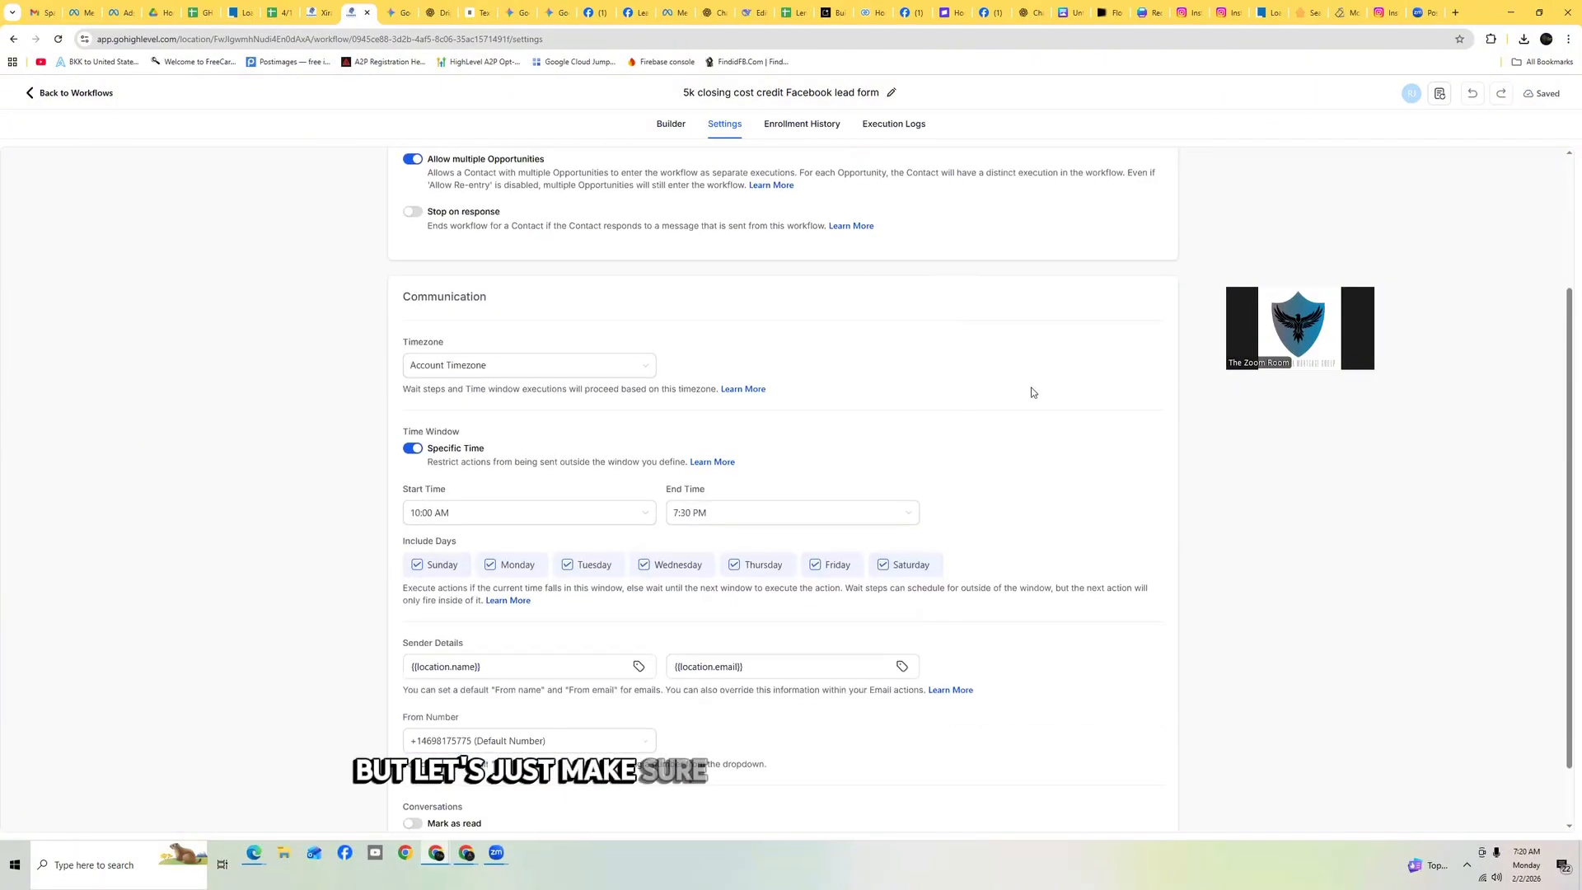
scroll(1033, 394, "up", 2)
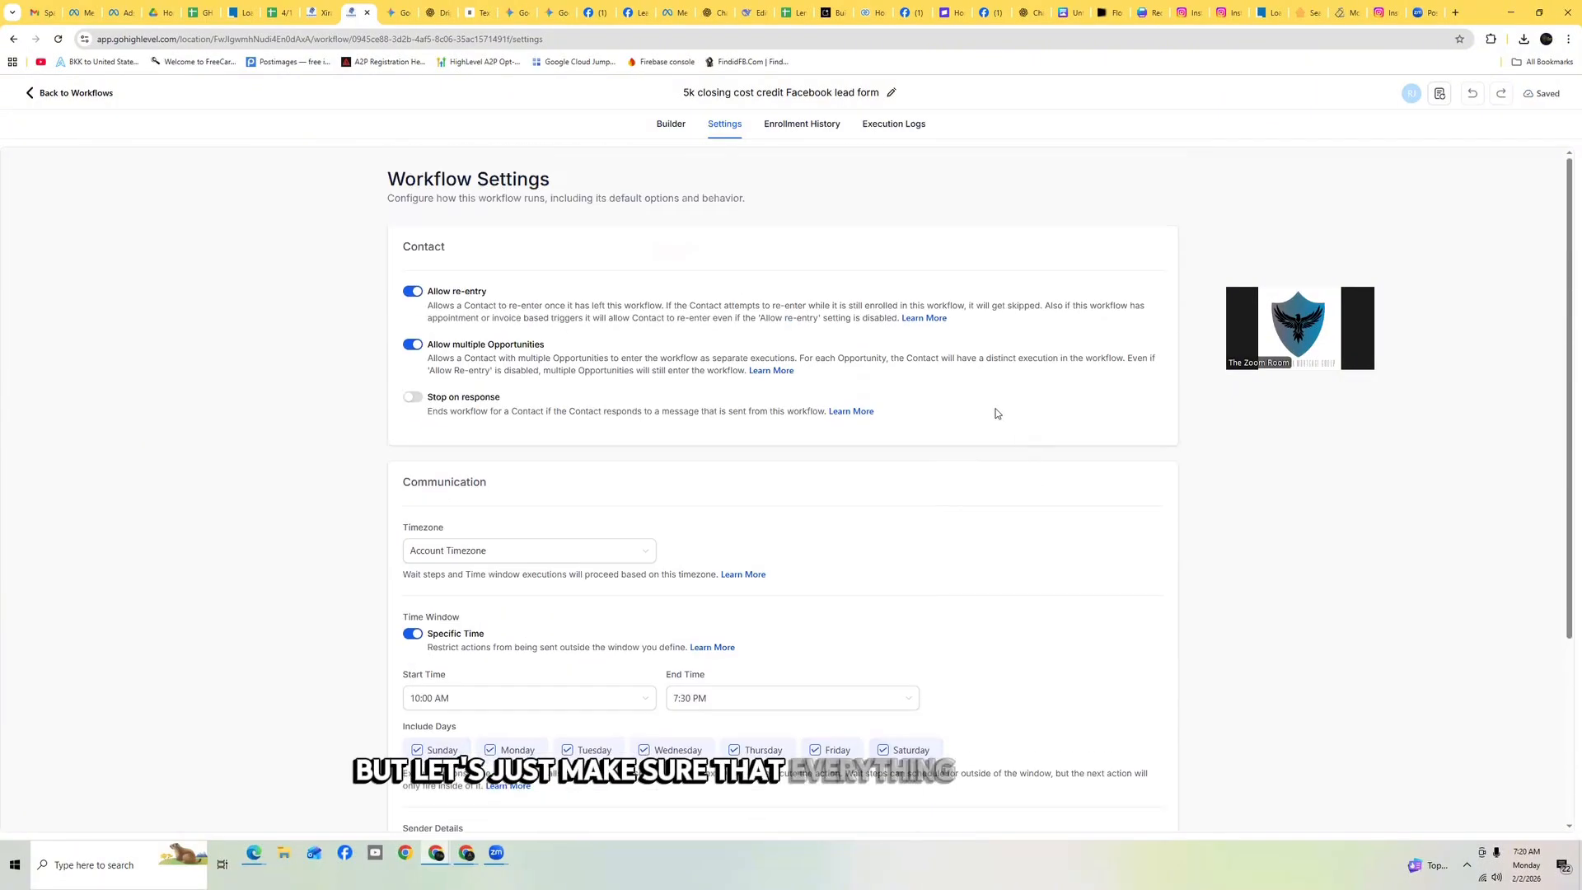
left_click(671, 126)
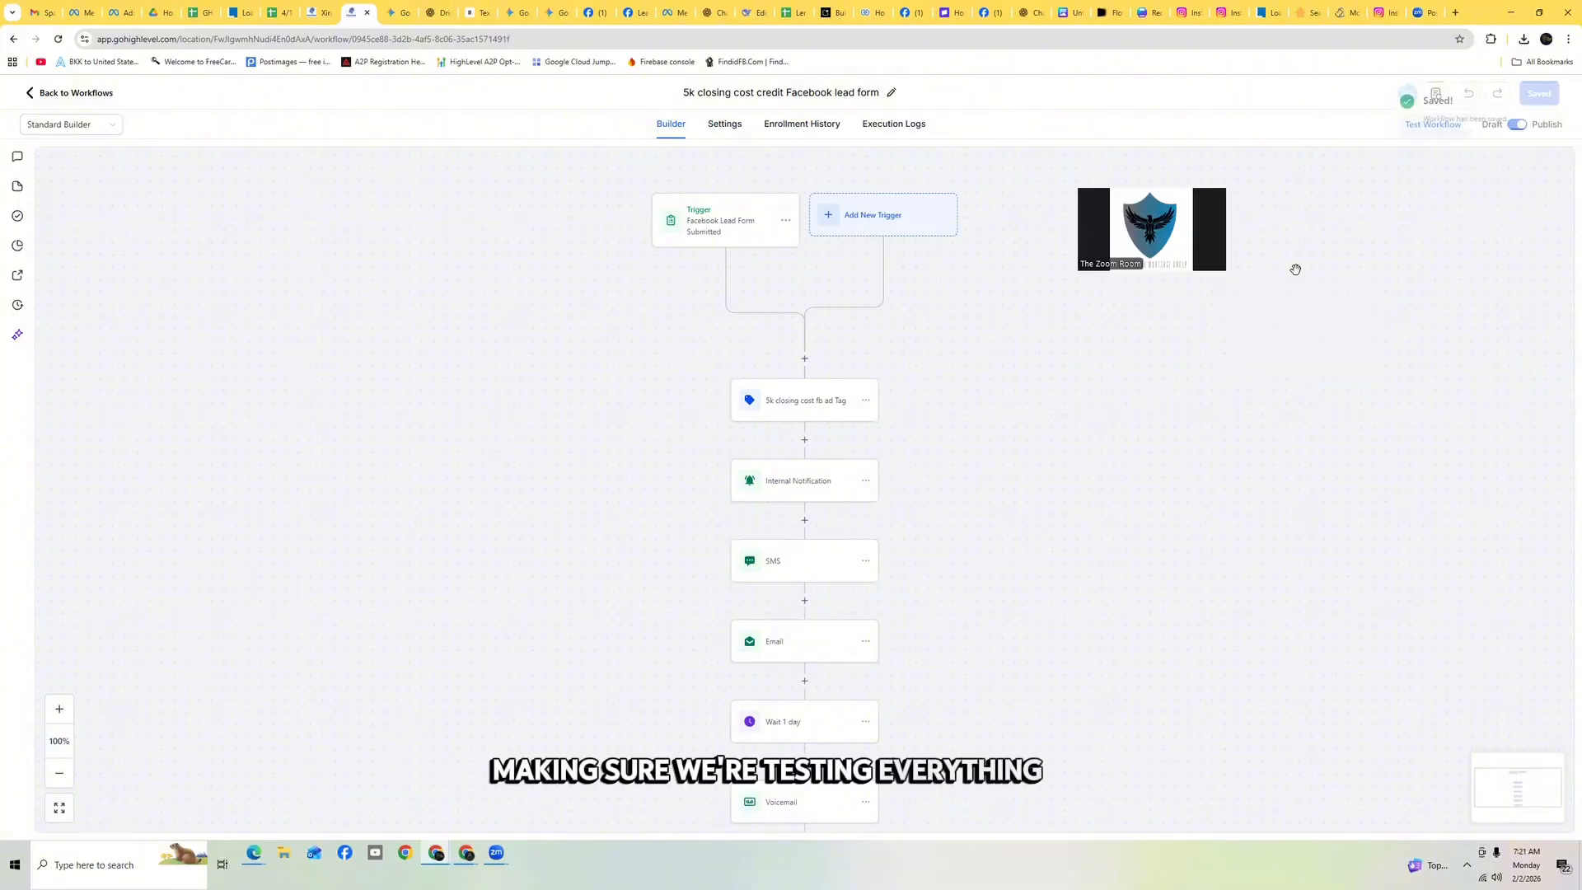
scroll(946, 529, "down", 10)
scroll(946, 529, "down", 15)
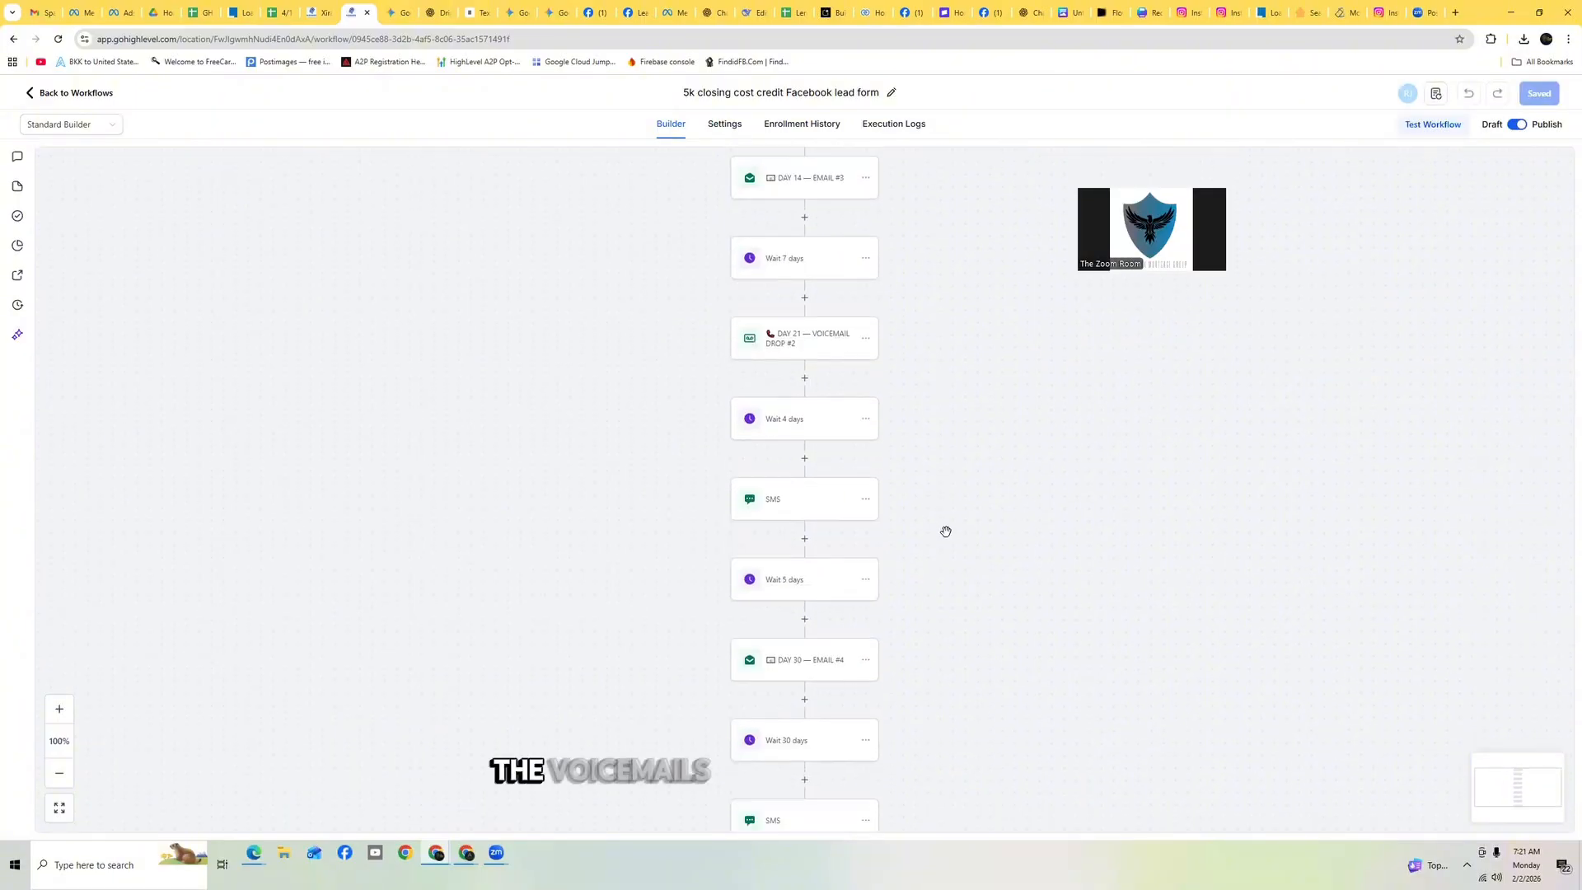
scroll(947, 529, "up", 15)
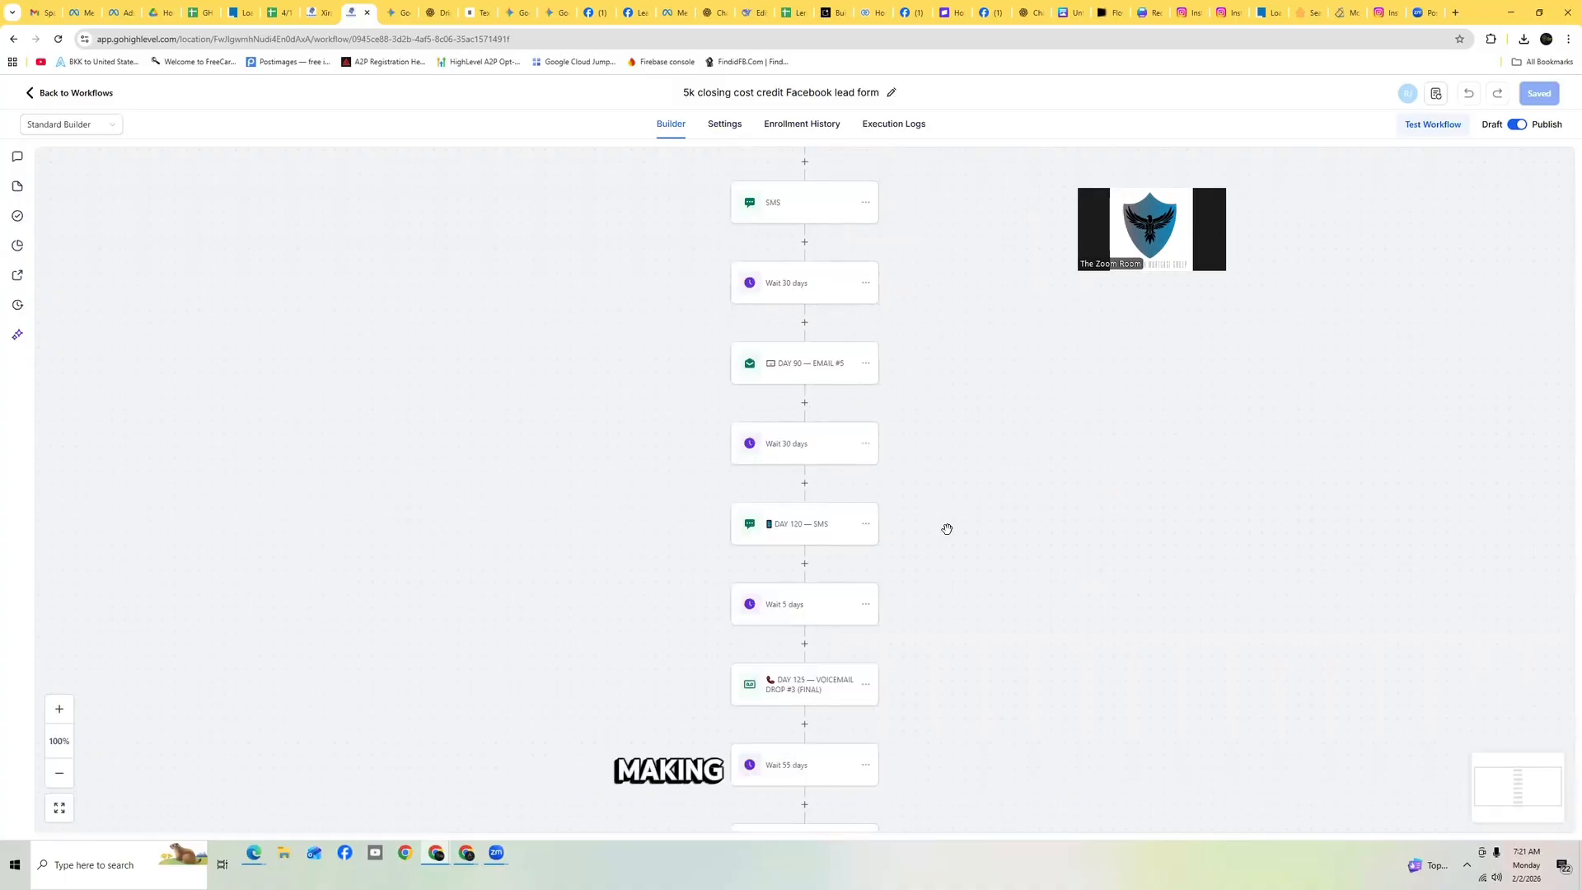
scroll(952, 529, "up", 15)
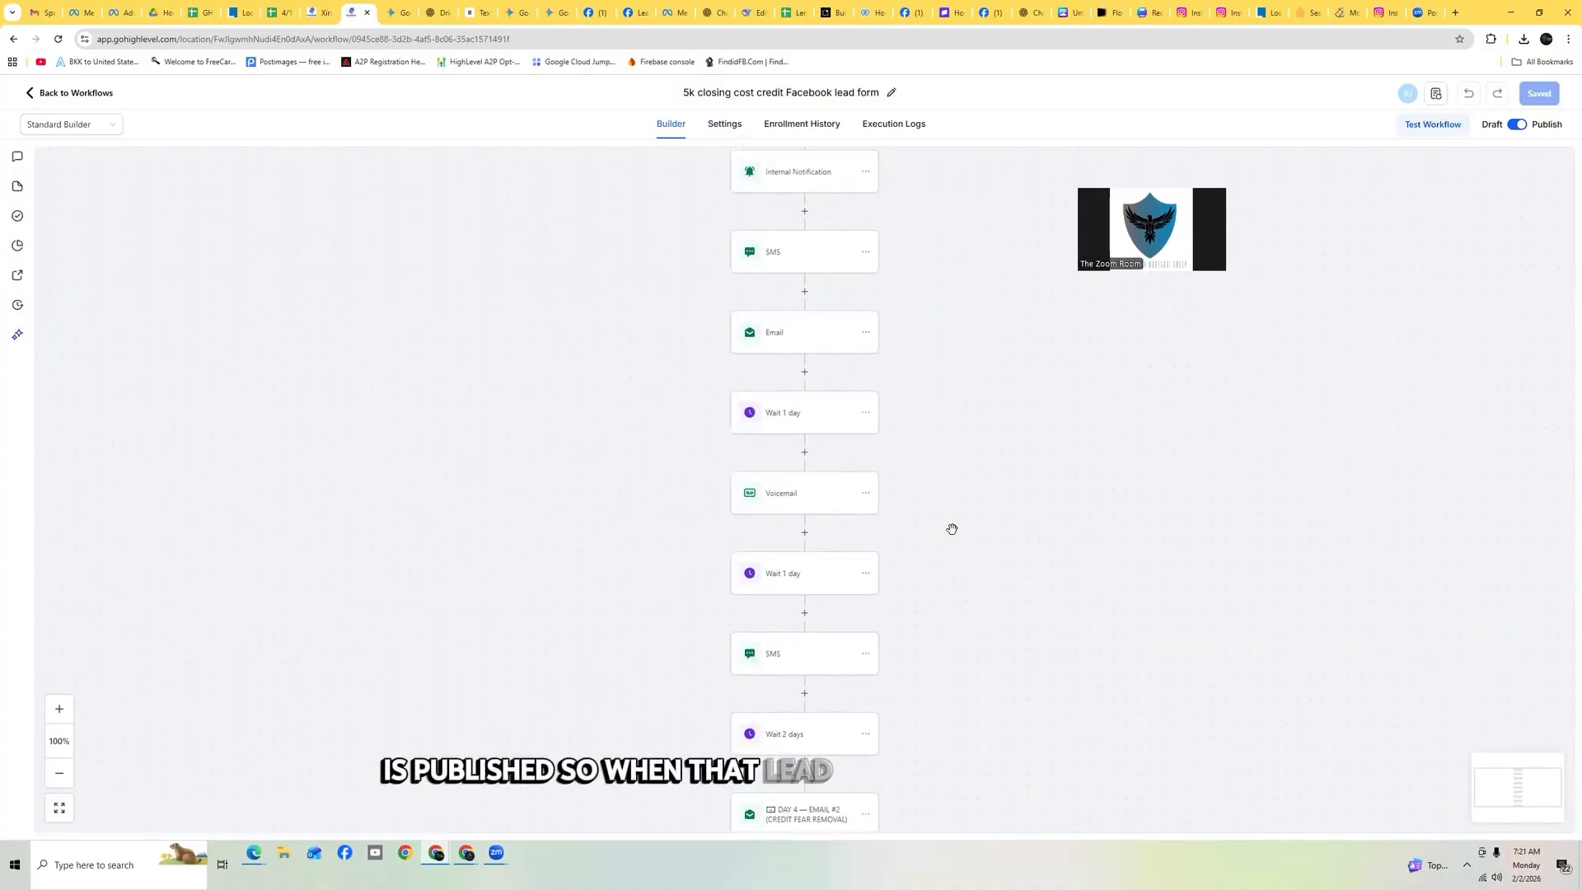
scroll(981, 511, "down", 4)
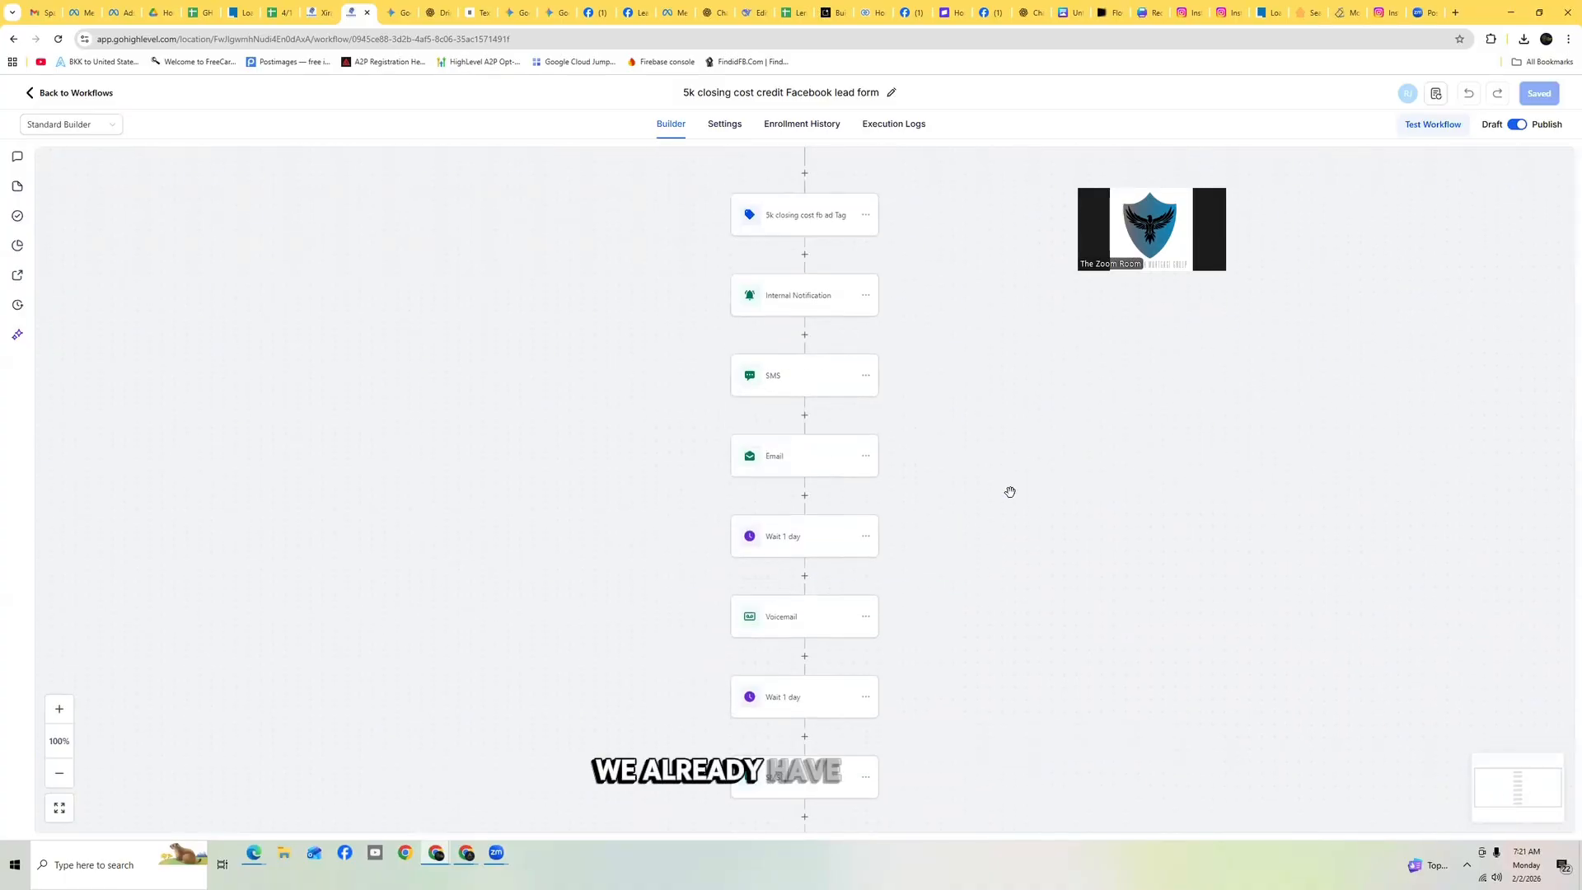
scroll(681, 379, "up", 2)
left_click(68, 94)
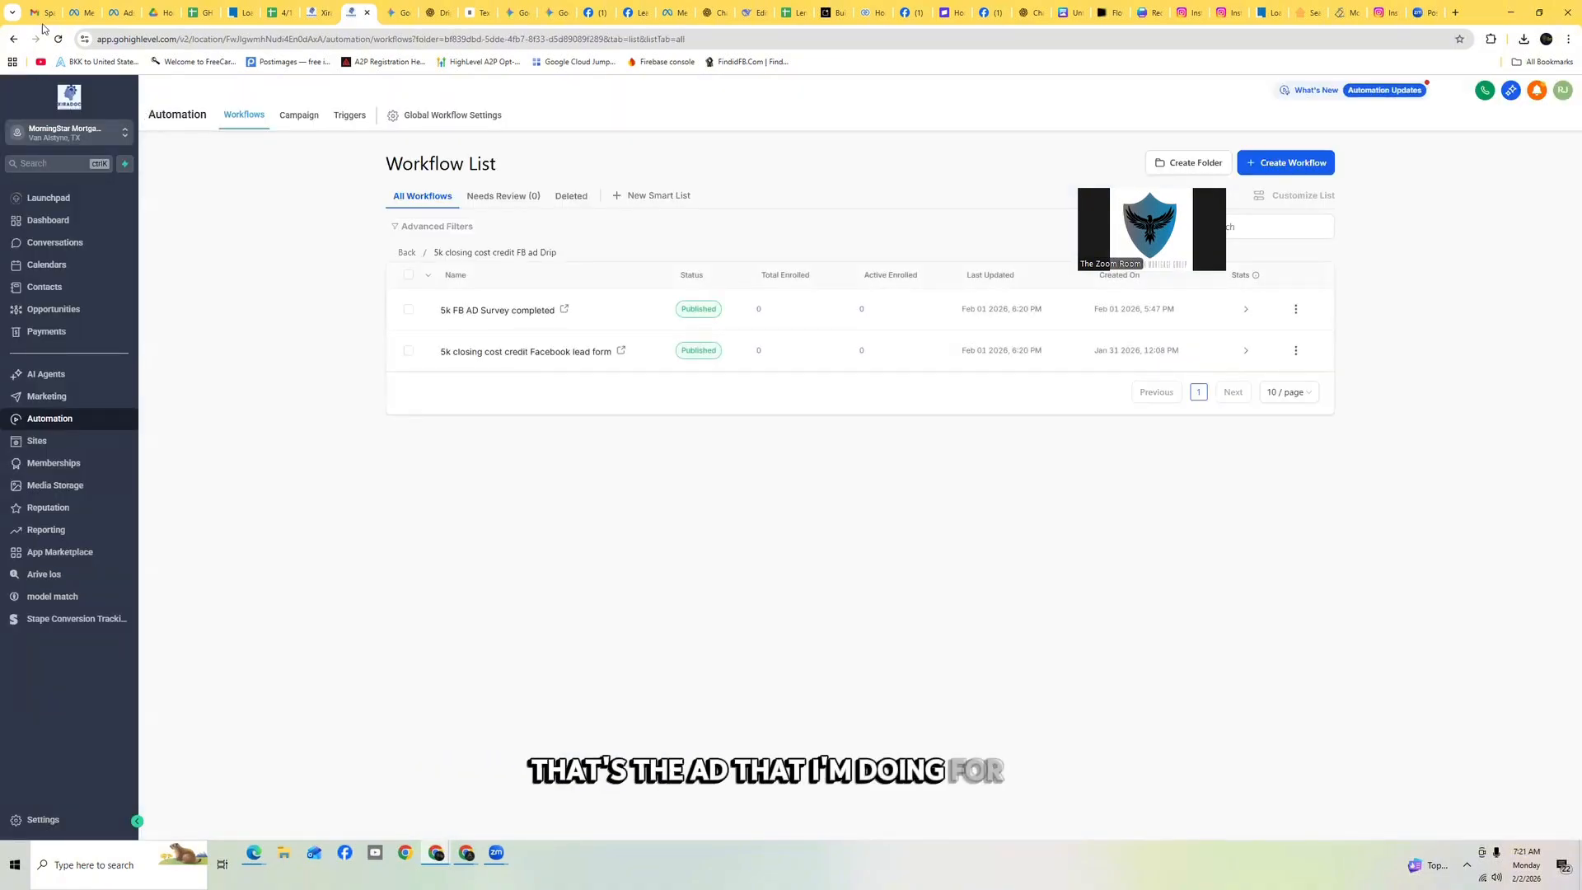
Switch to Facebook Ads Manager to check the 5K FIRST TIME BUYER campaign and its opportunity score, then return
left_click(122, 16)
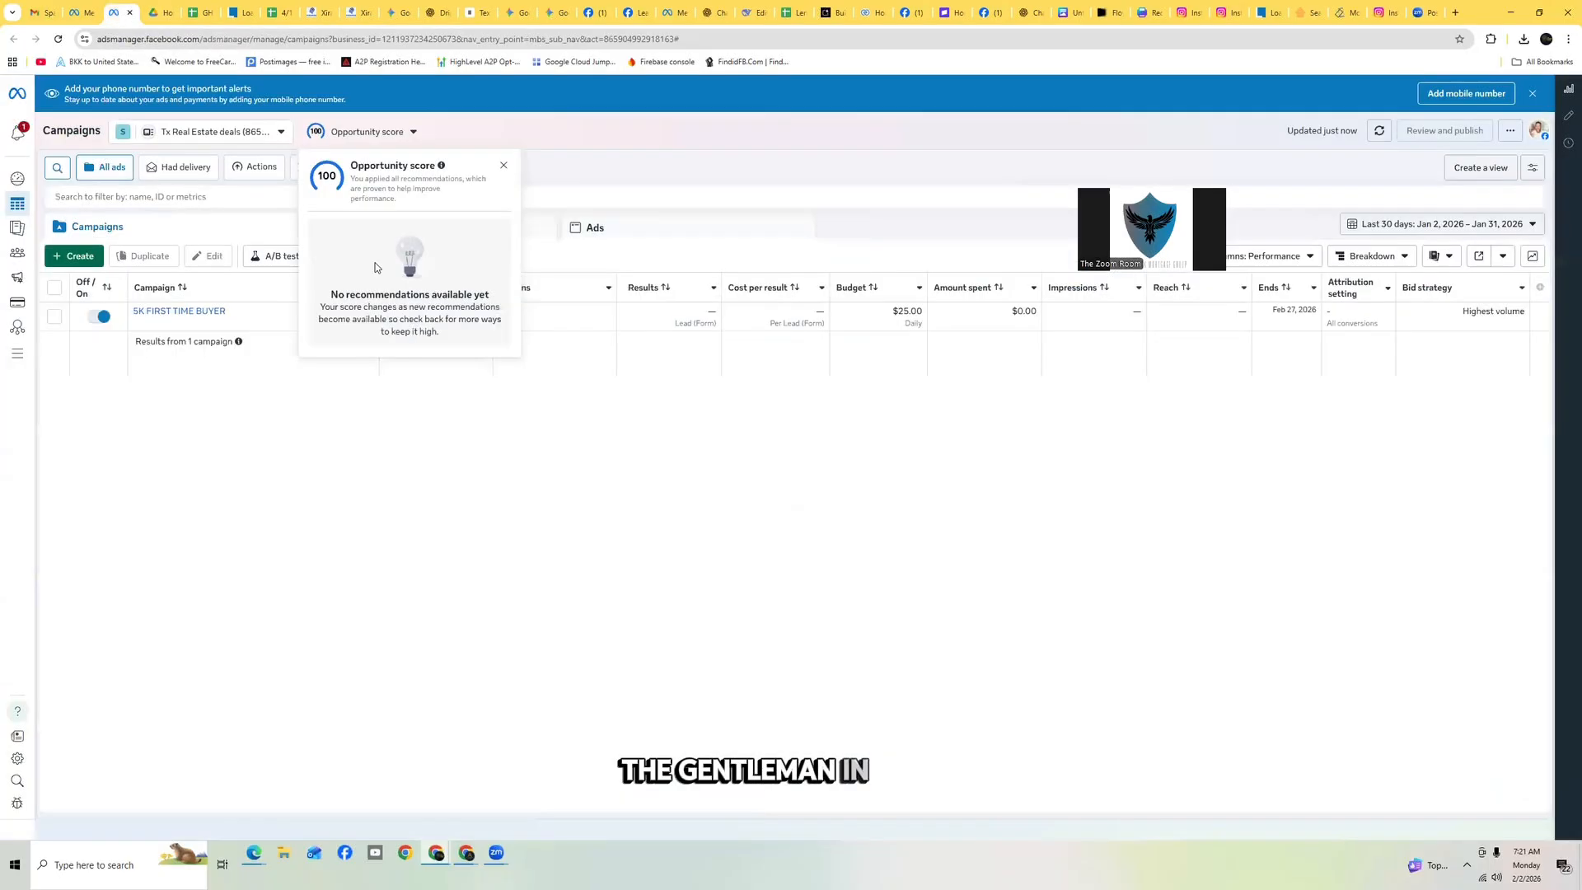
left_click(502, 167)
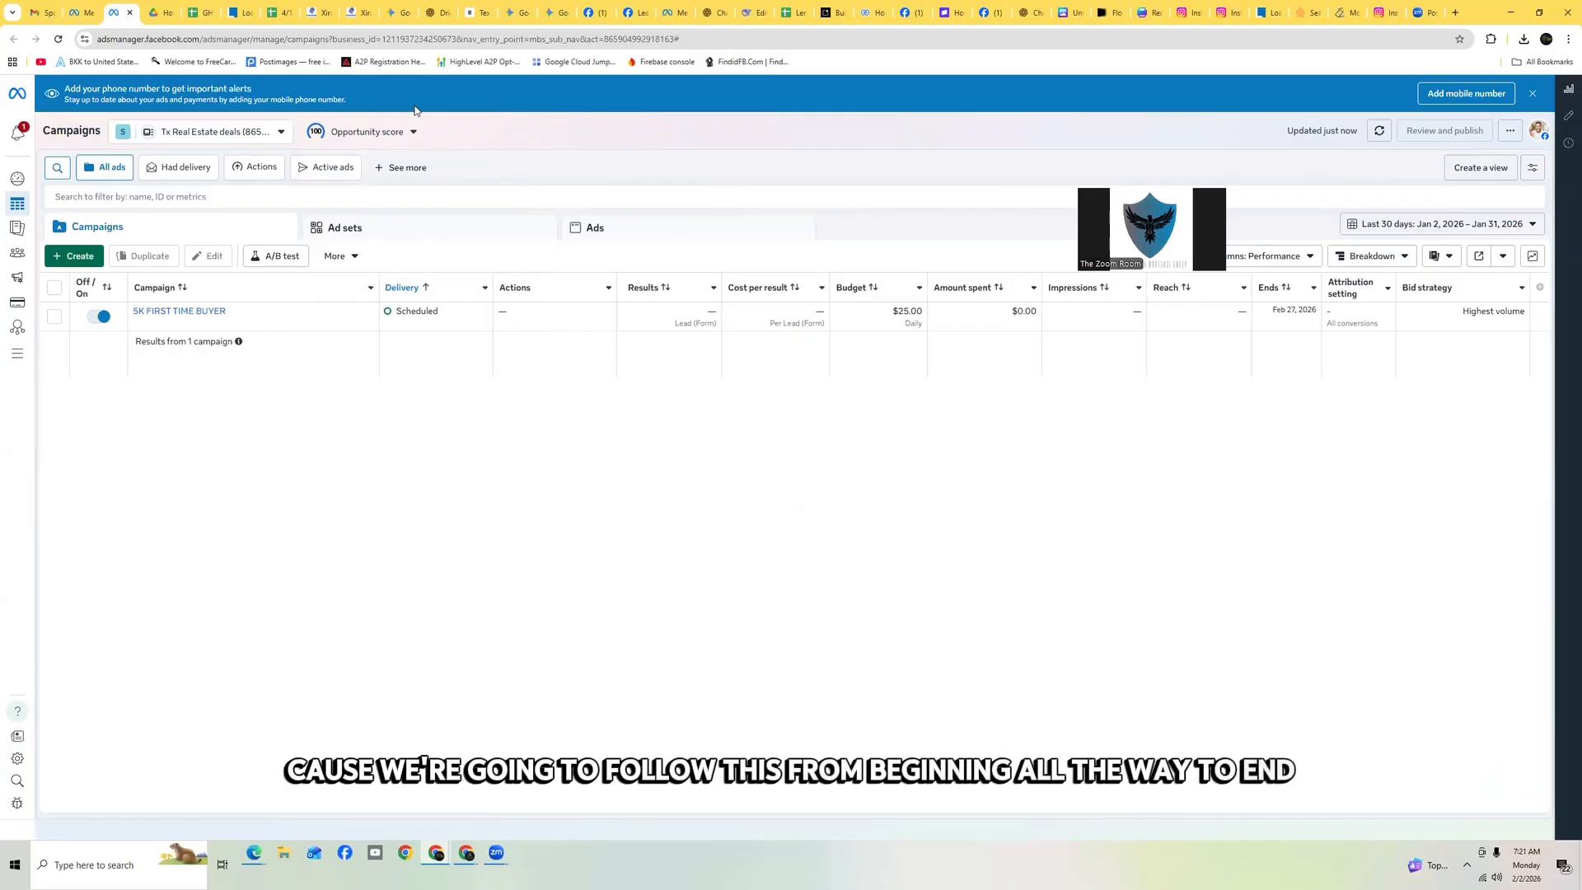
left_click(367, 132)
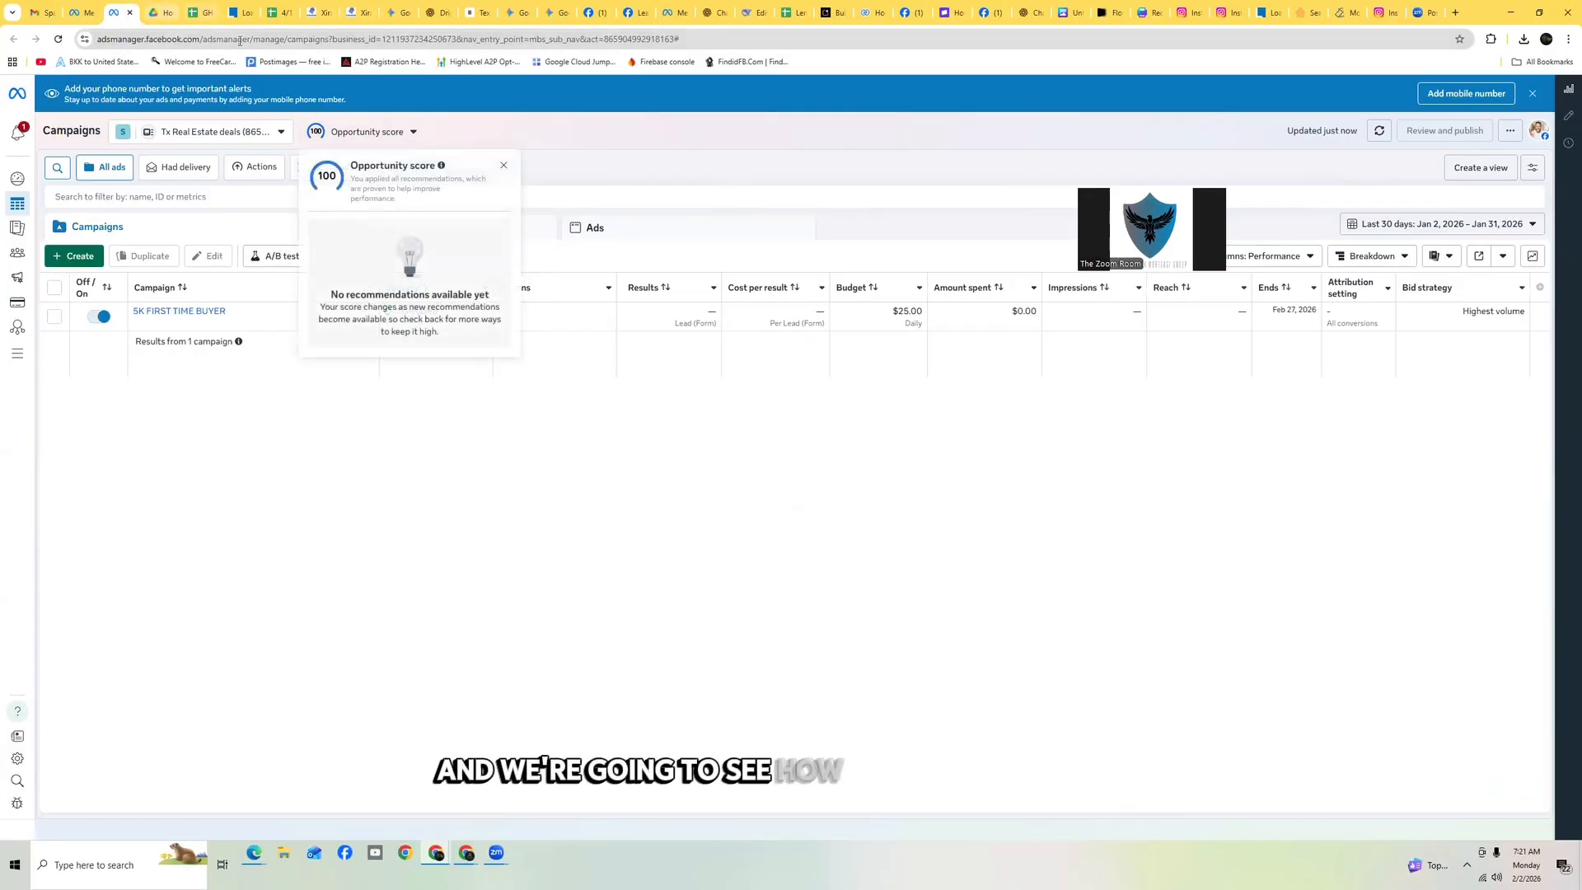
left_click(348, 11)
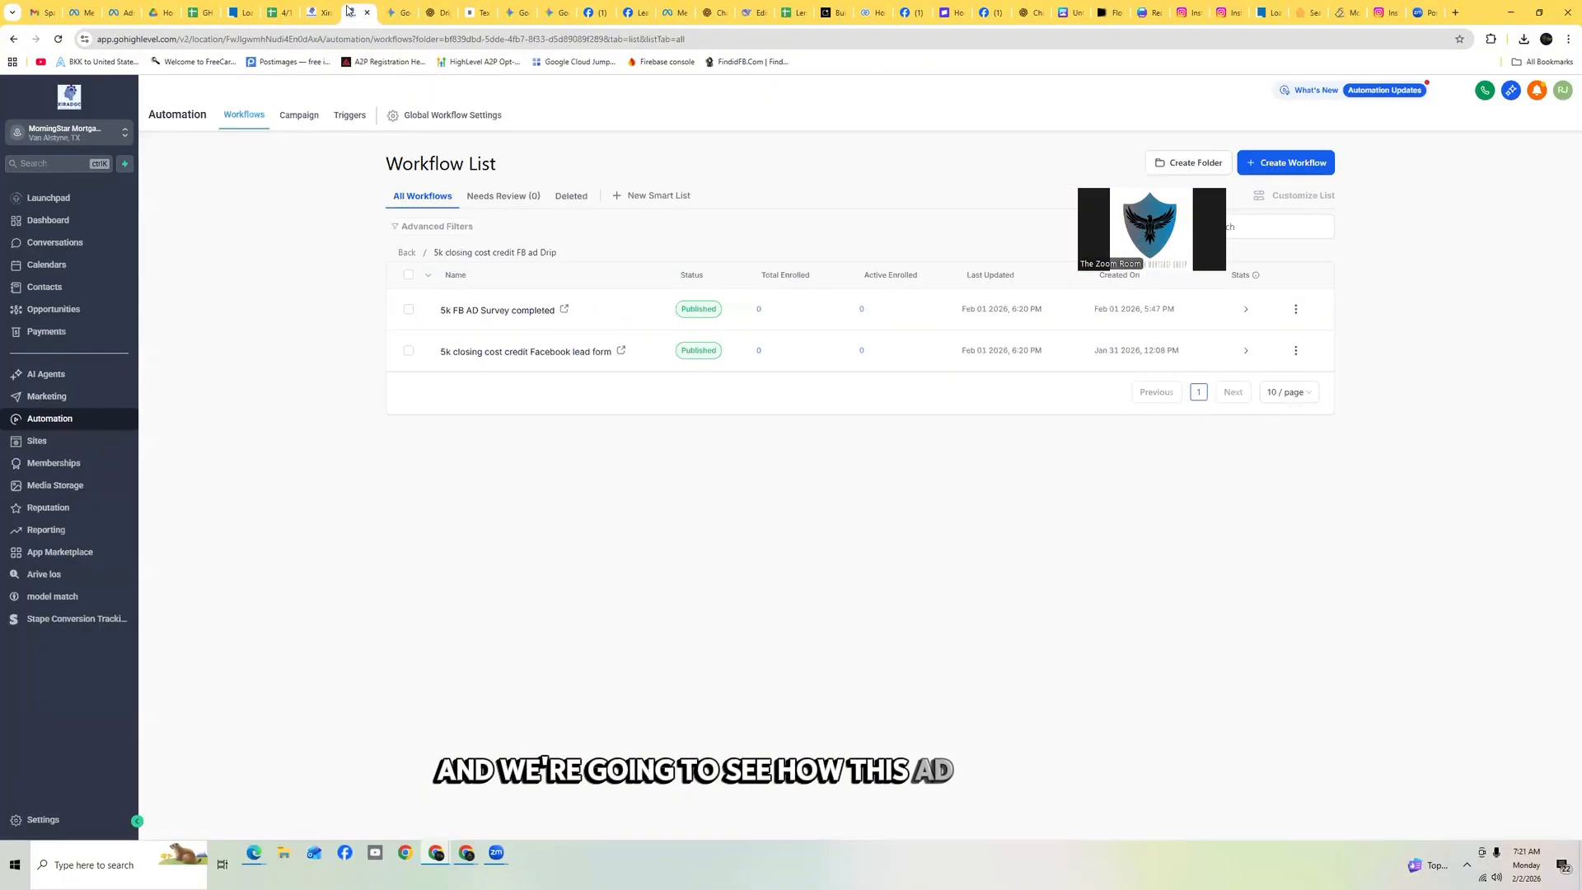
Reopen the 5k closing cost credit Facebook lead form workflow and scroll through its actions
left_click(560, 355)
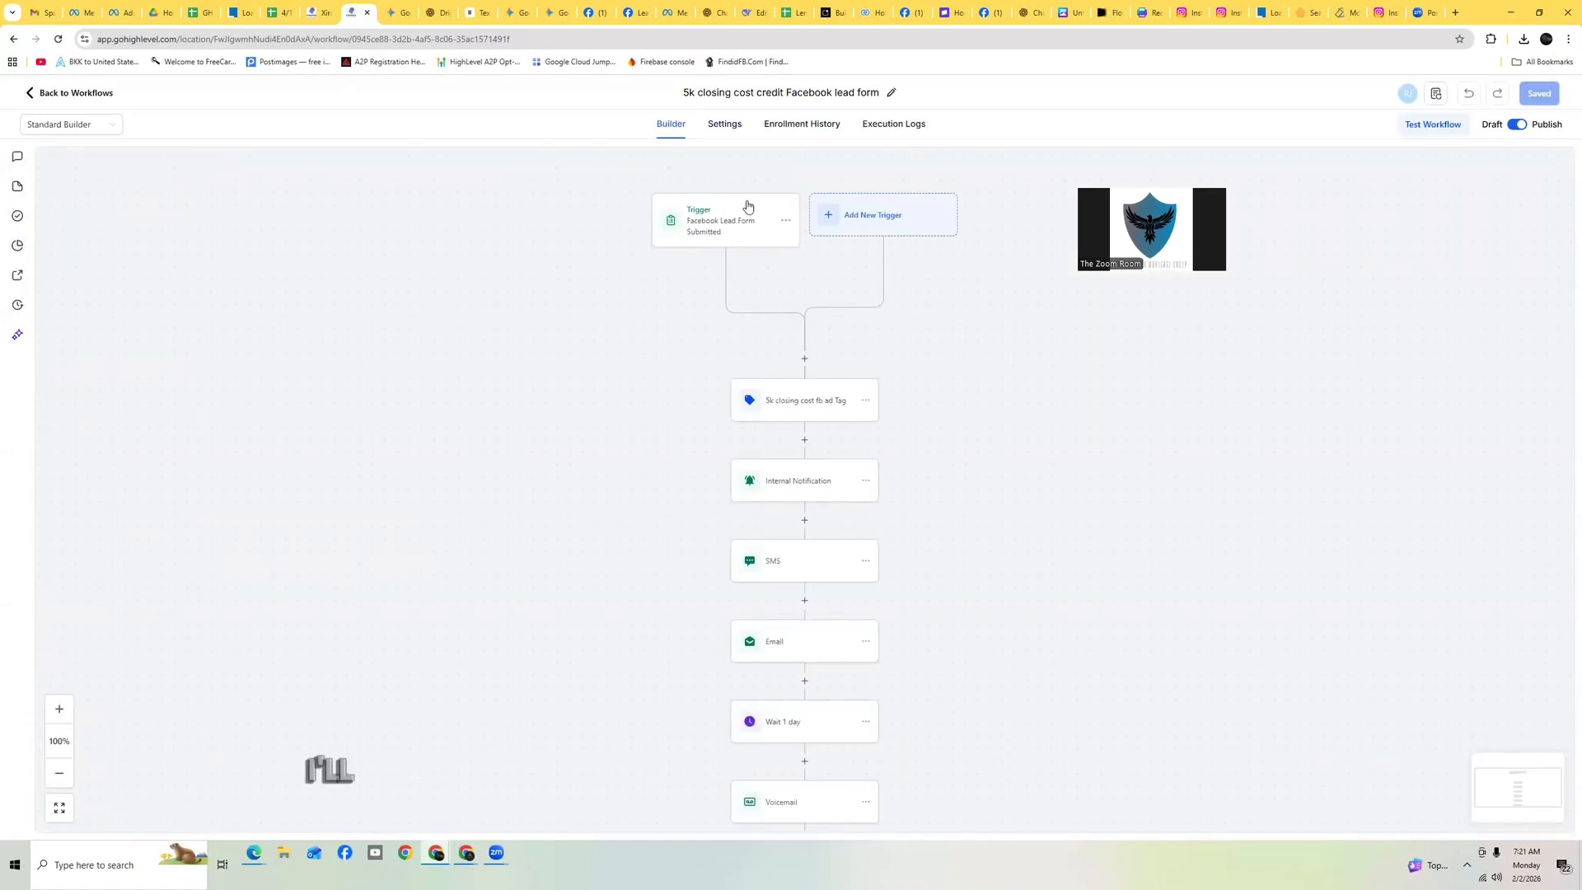
scroll(833, 261, "down", 2)
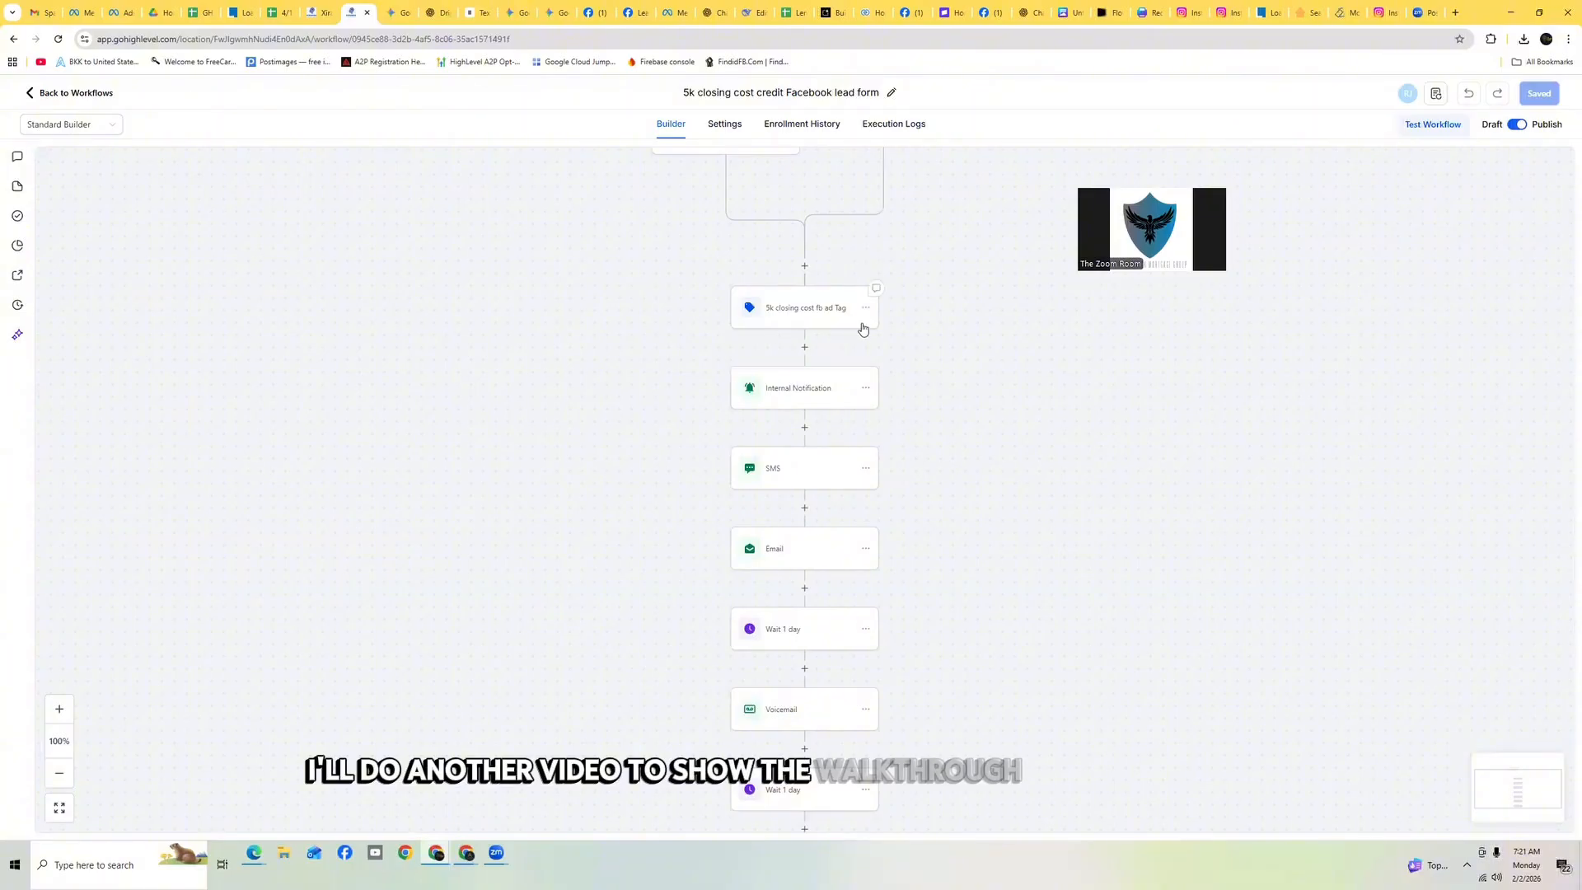
scroll(906, 329, "down", 1)
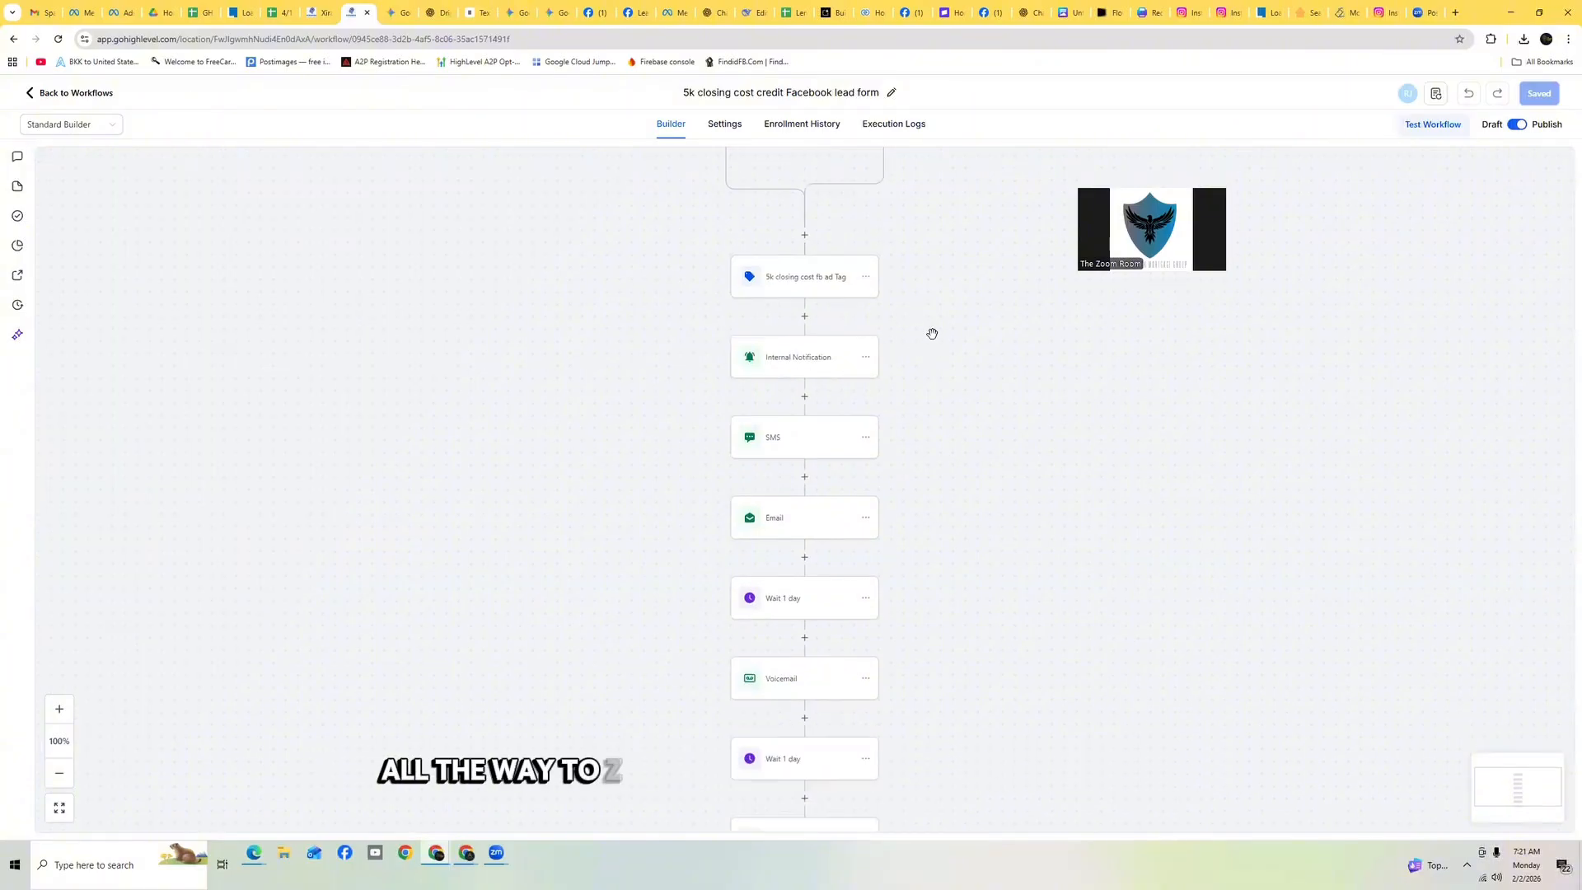
scroll(932, 334, "down", 2)
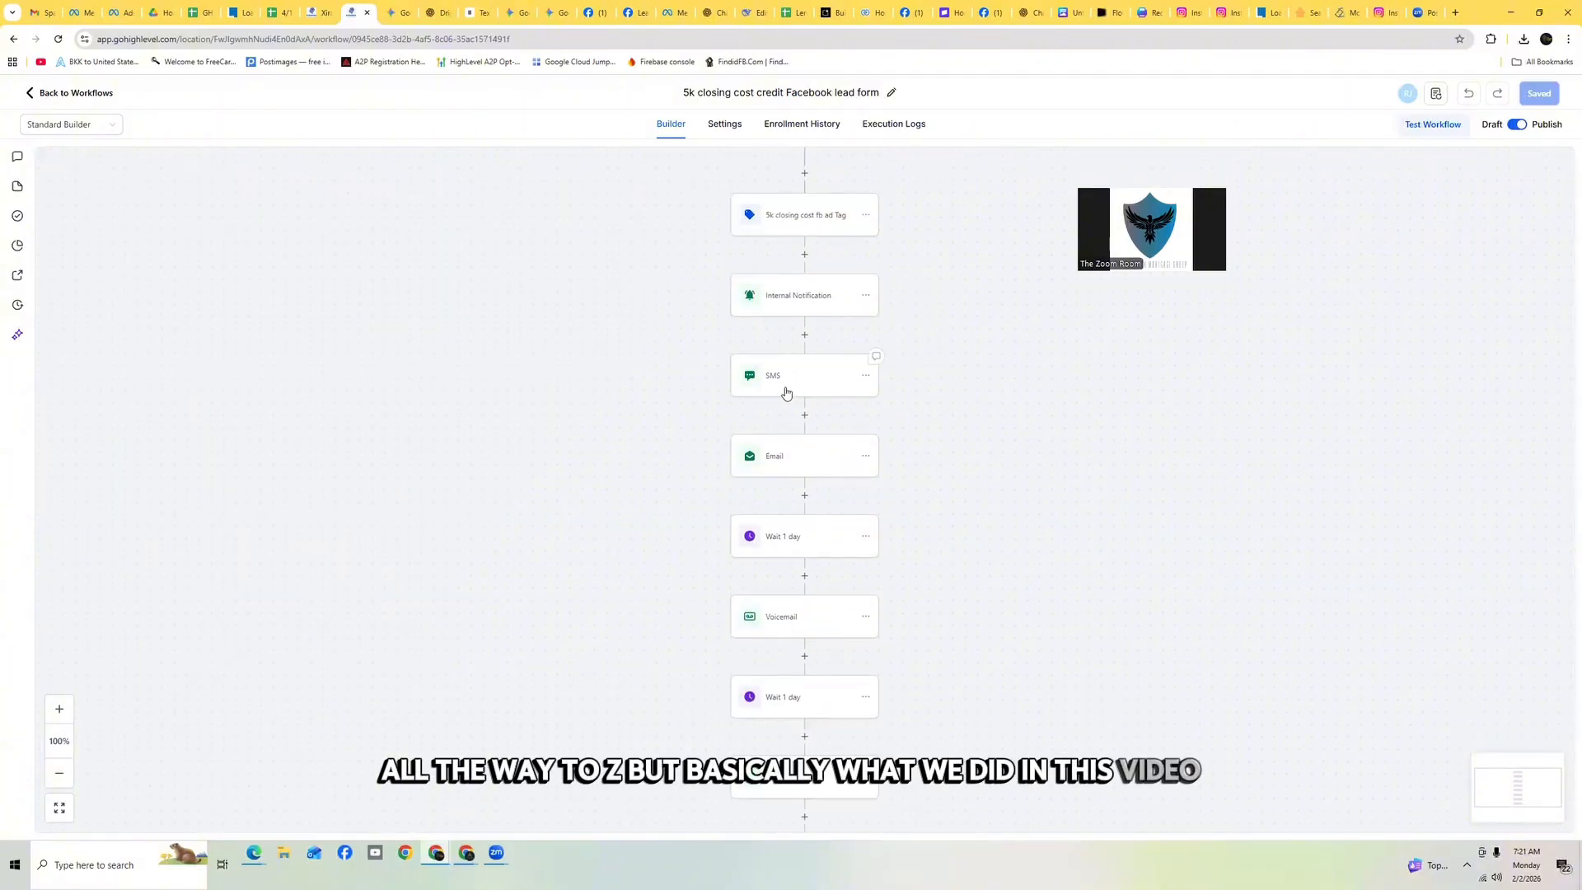
scroll(787, 393, "down", 2)
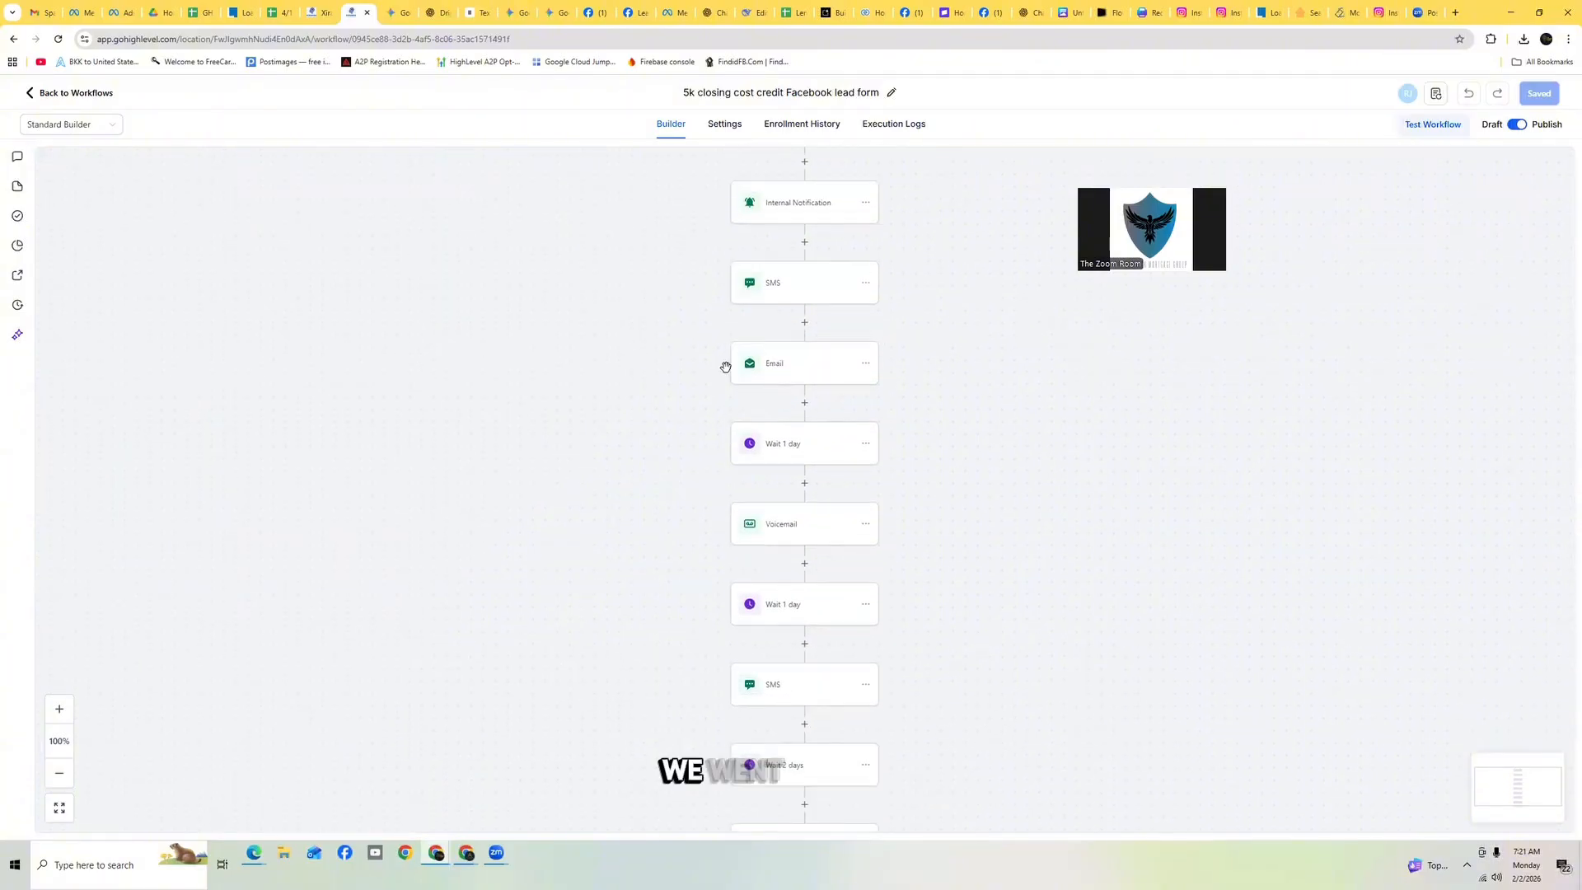
Open the Sites funnels list and show the most recently updated funnels
left_click(318, 16)
left_click(45, 446)
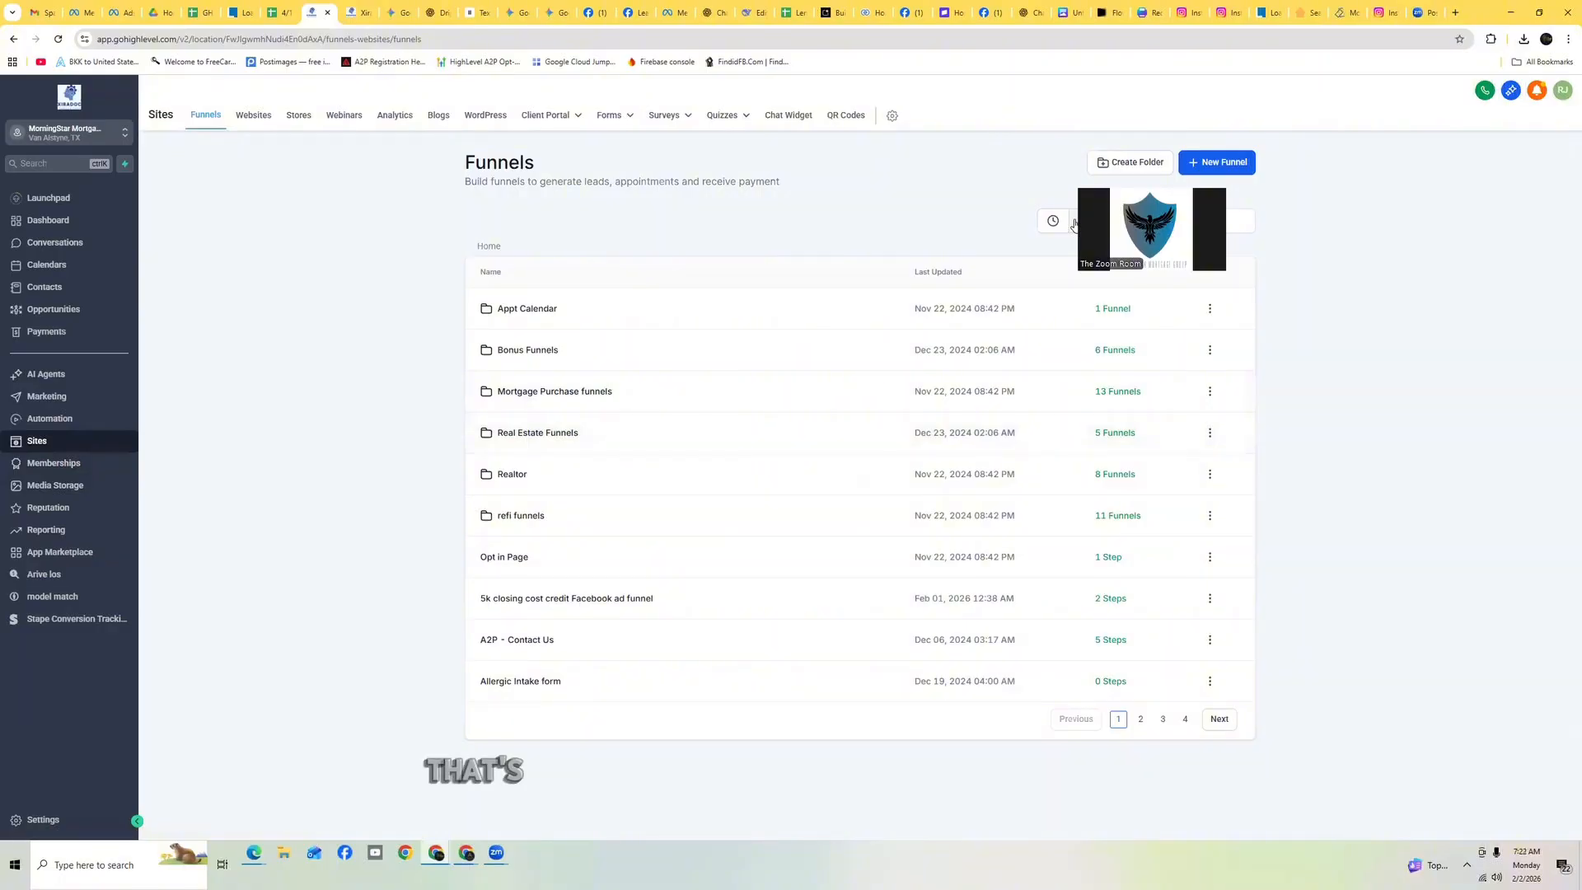
left_click_drag(1085, 203, 1263, 183)
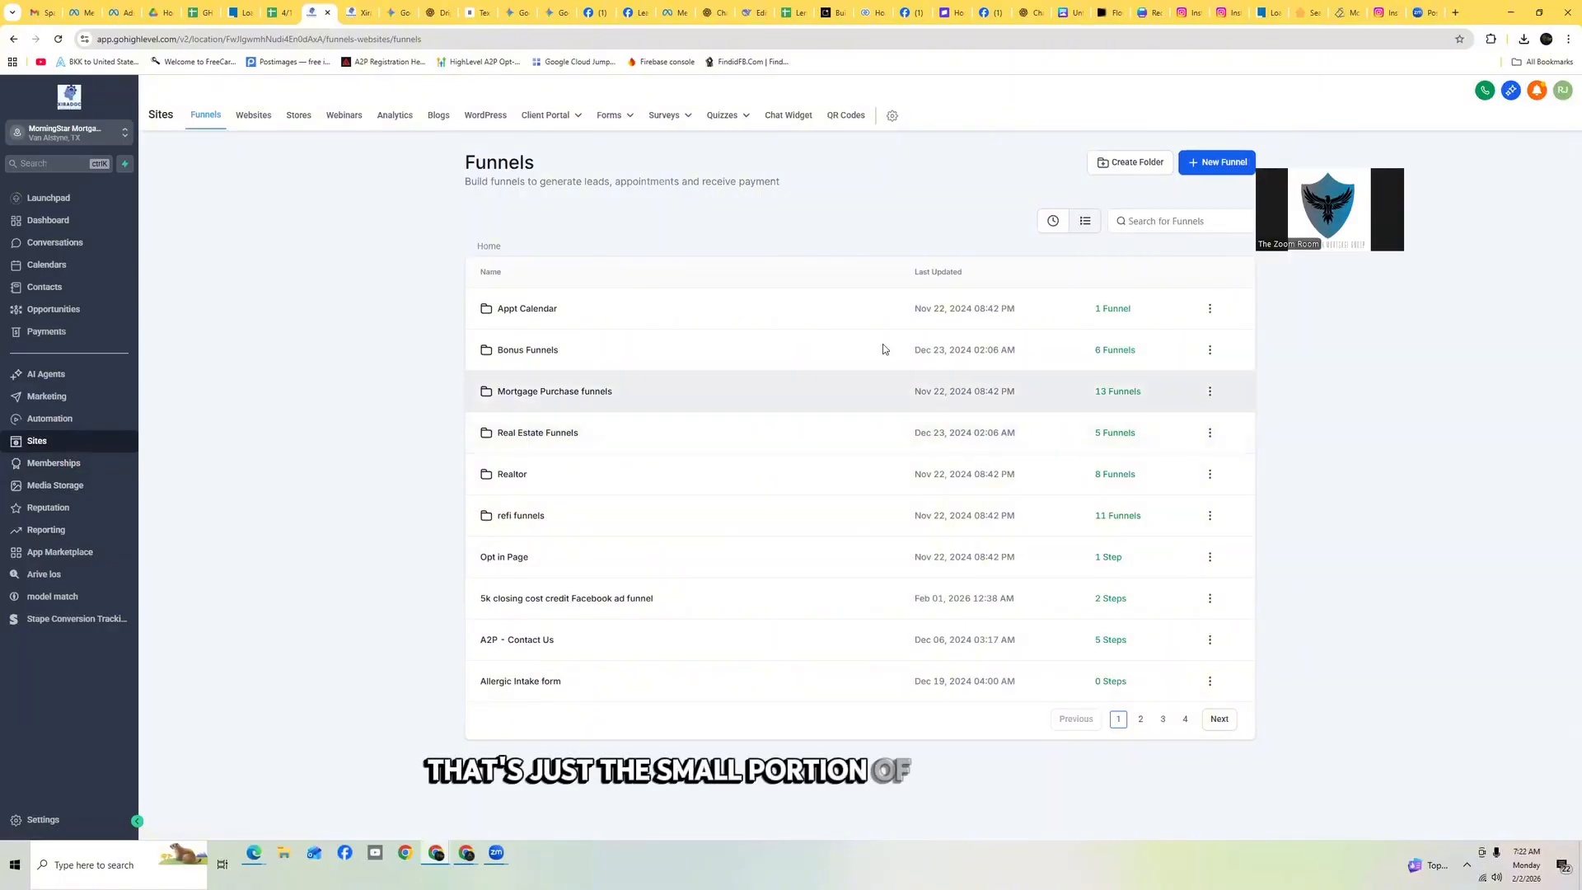
left_click(1051, 224)
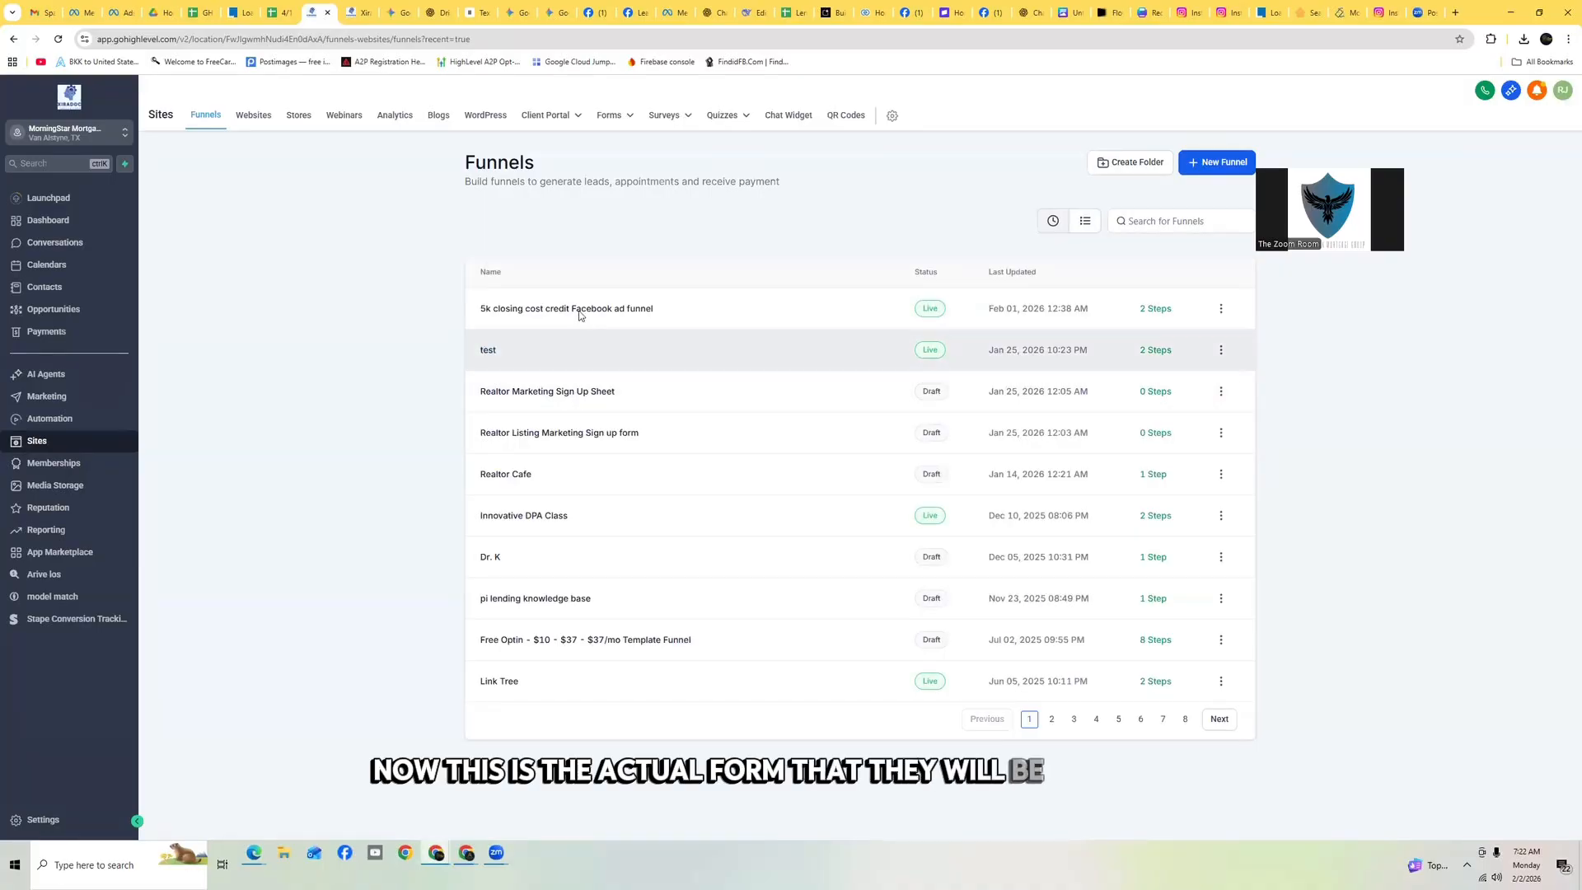
Open the 5k closing cost credit Facebook ad funnel, preview its optin page, and step into the Claim Your Golden Ticket survey
left_click(579, 317)
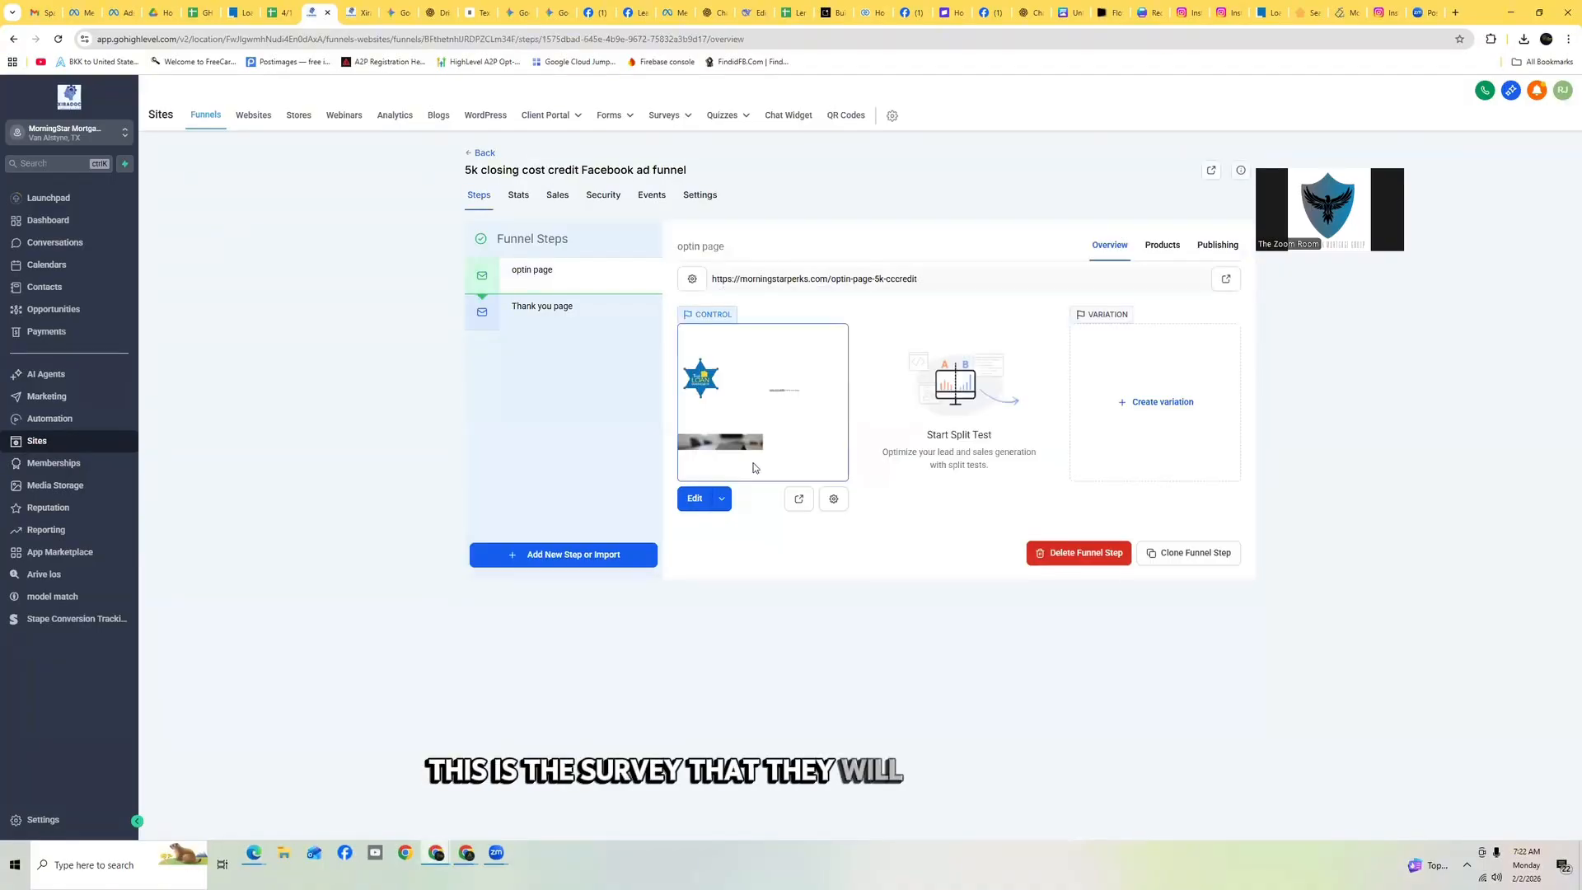
left_click(799, 499)
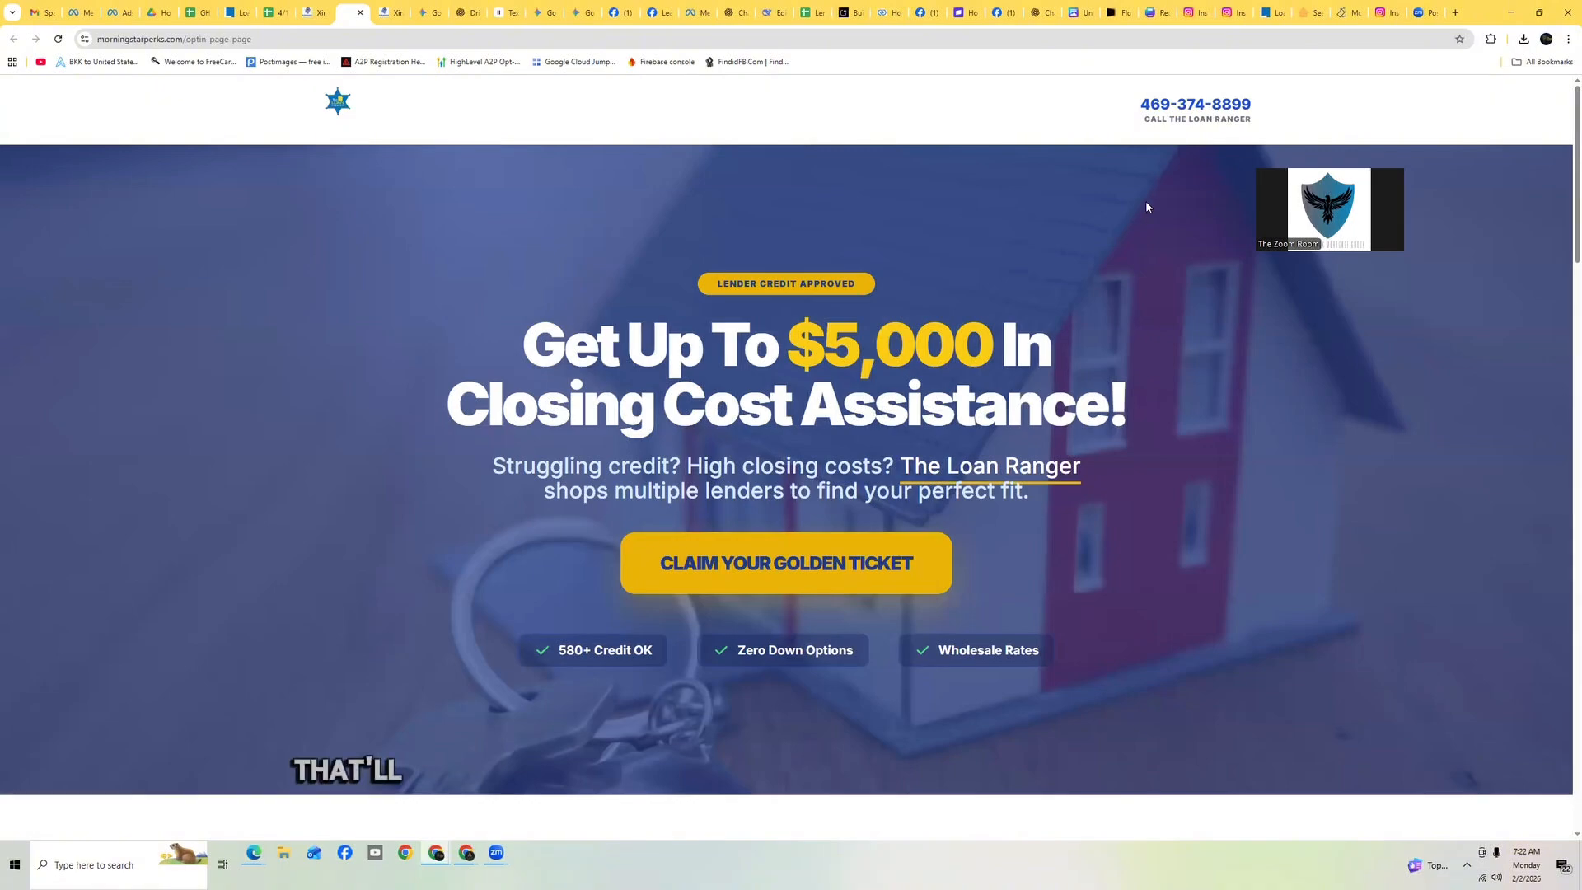
scroll(1145, 206, "down", 2)
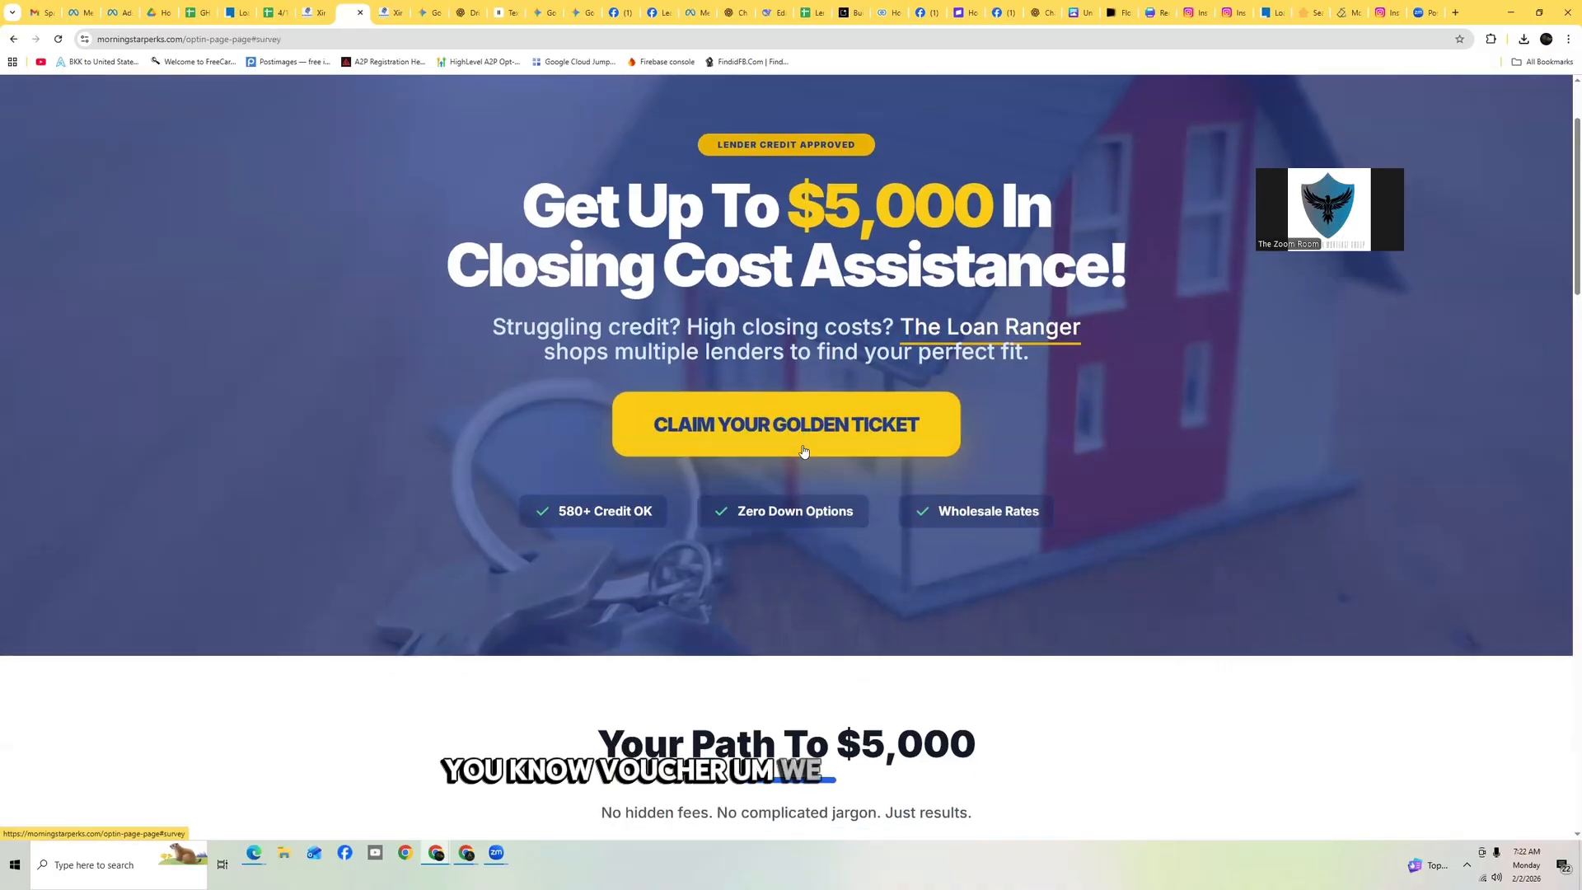
left_click(804, 449)
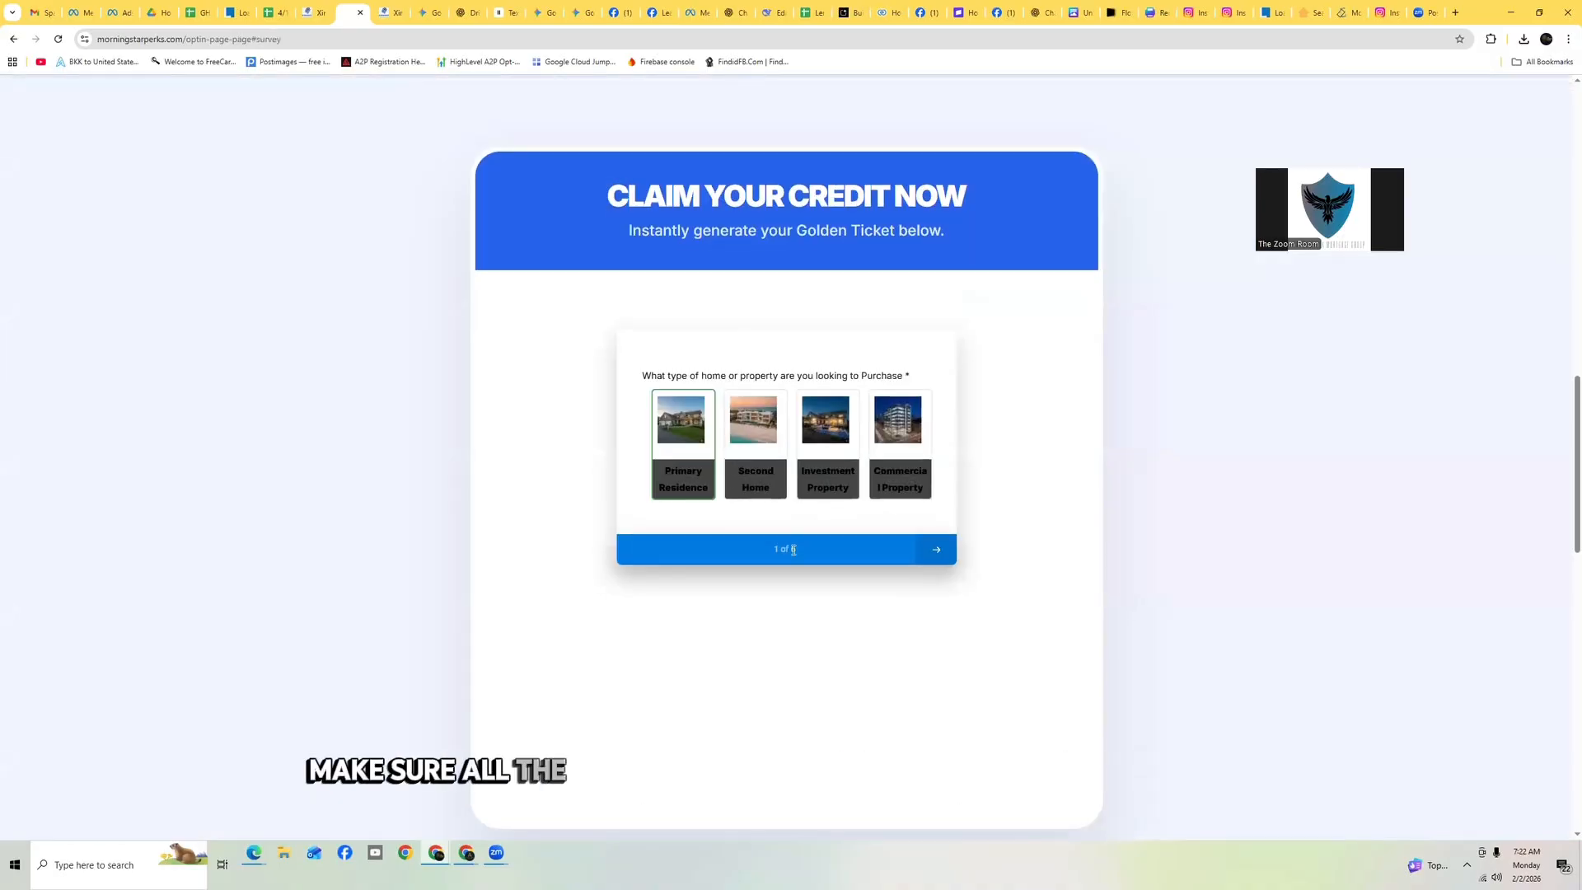
left_click(937, 550)
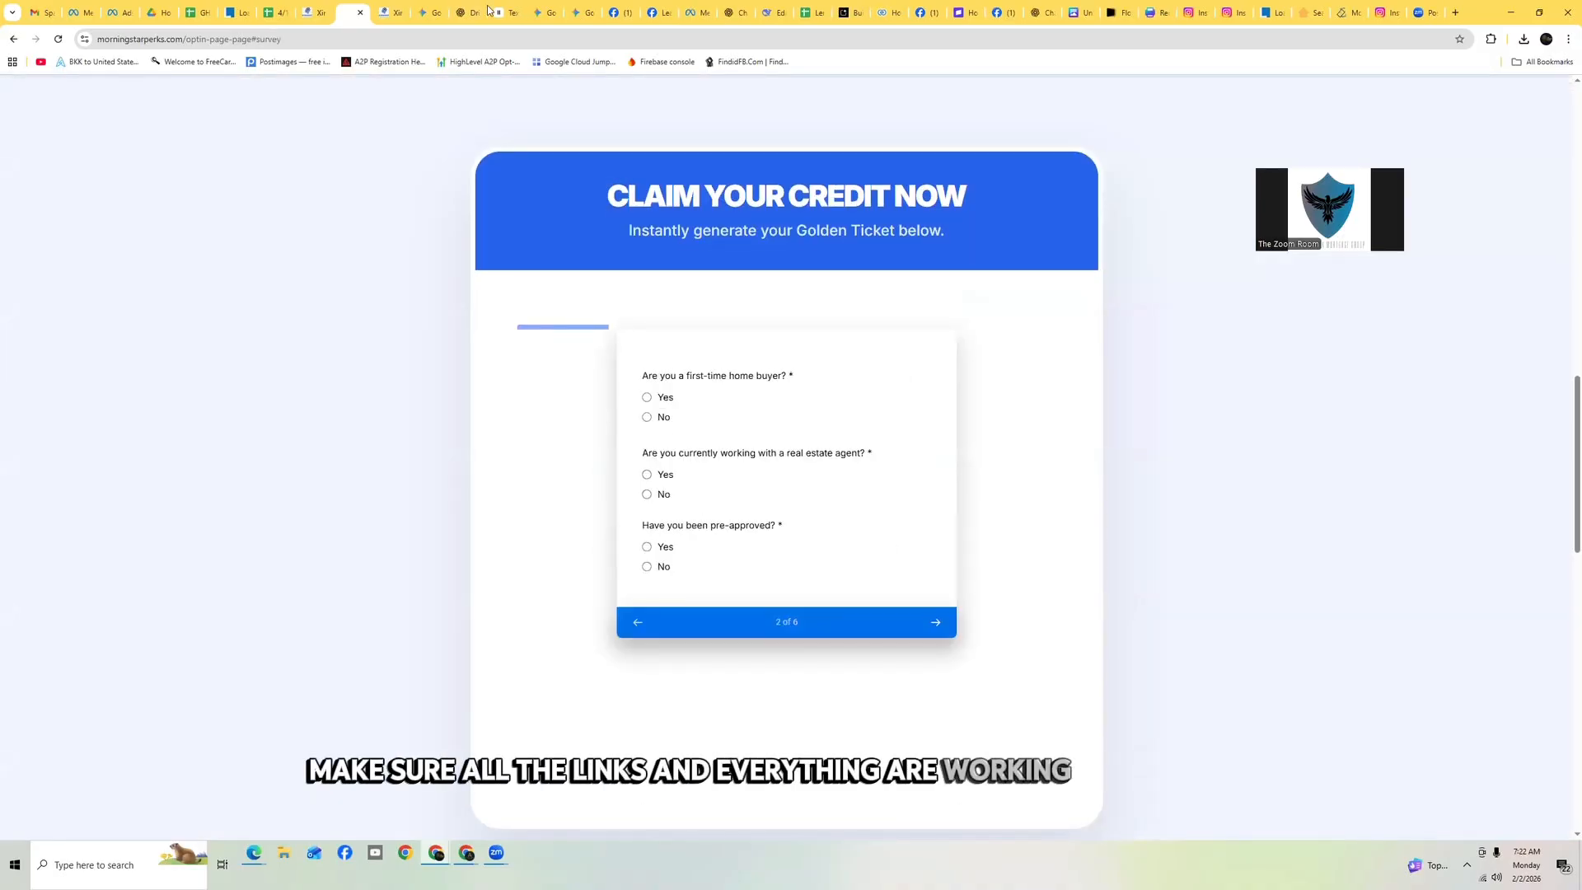
Switch back to the 5k closing cost credit Facebook lead form workflow, scroll through its actions, and return to the workflow list
left_click(315, 12)
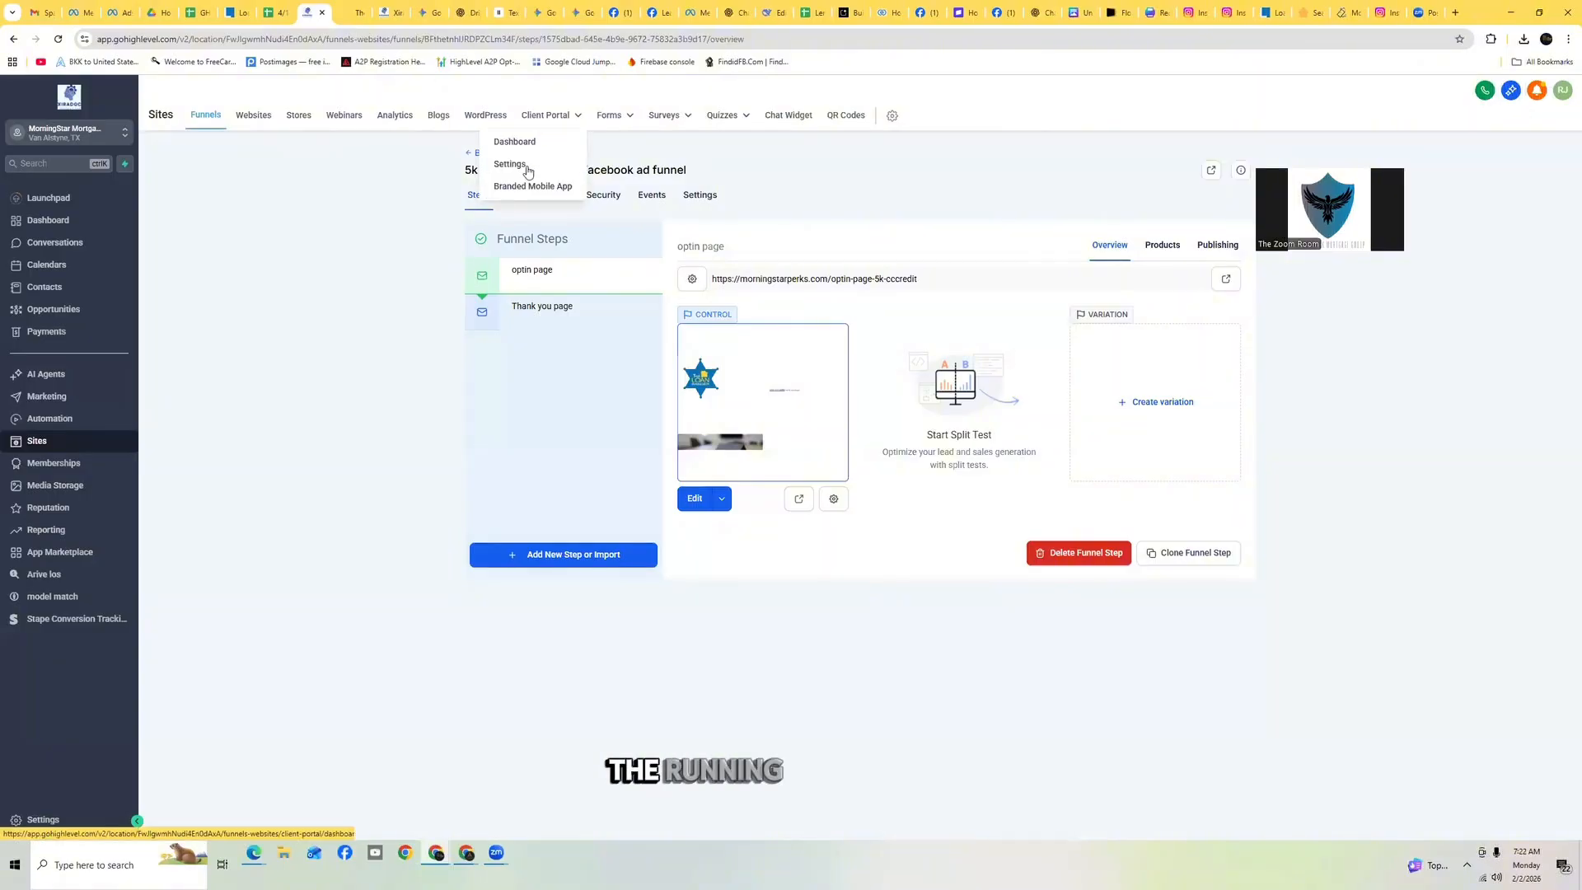
left_click(391, 15)
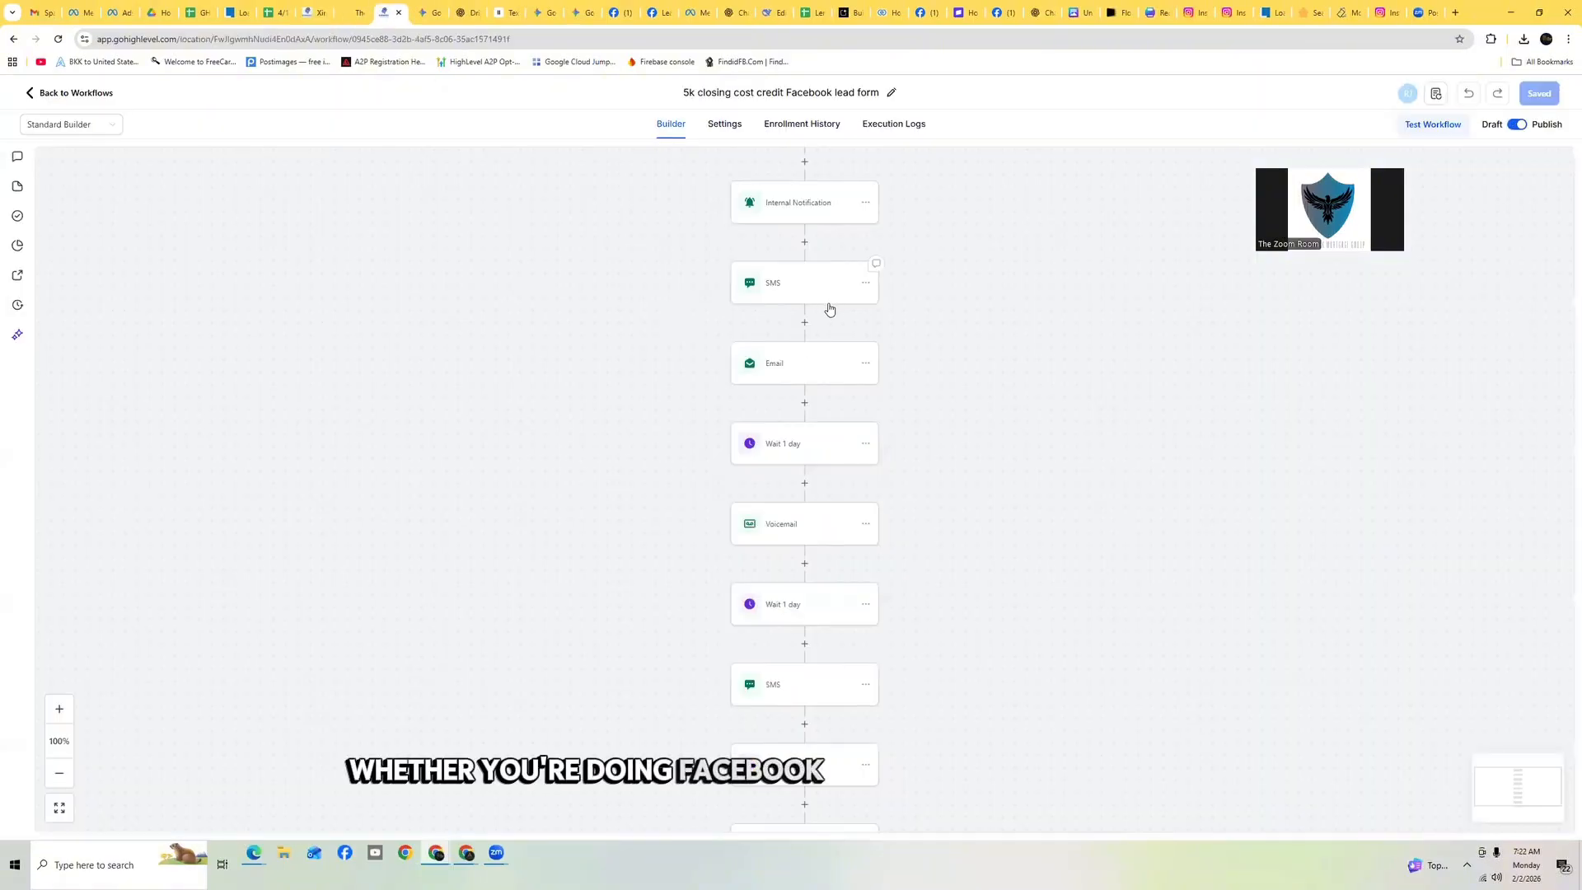
scroll(841, 309, "down", 2)
scroll(841, 313, "up", 10)
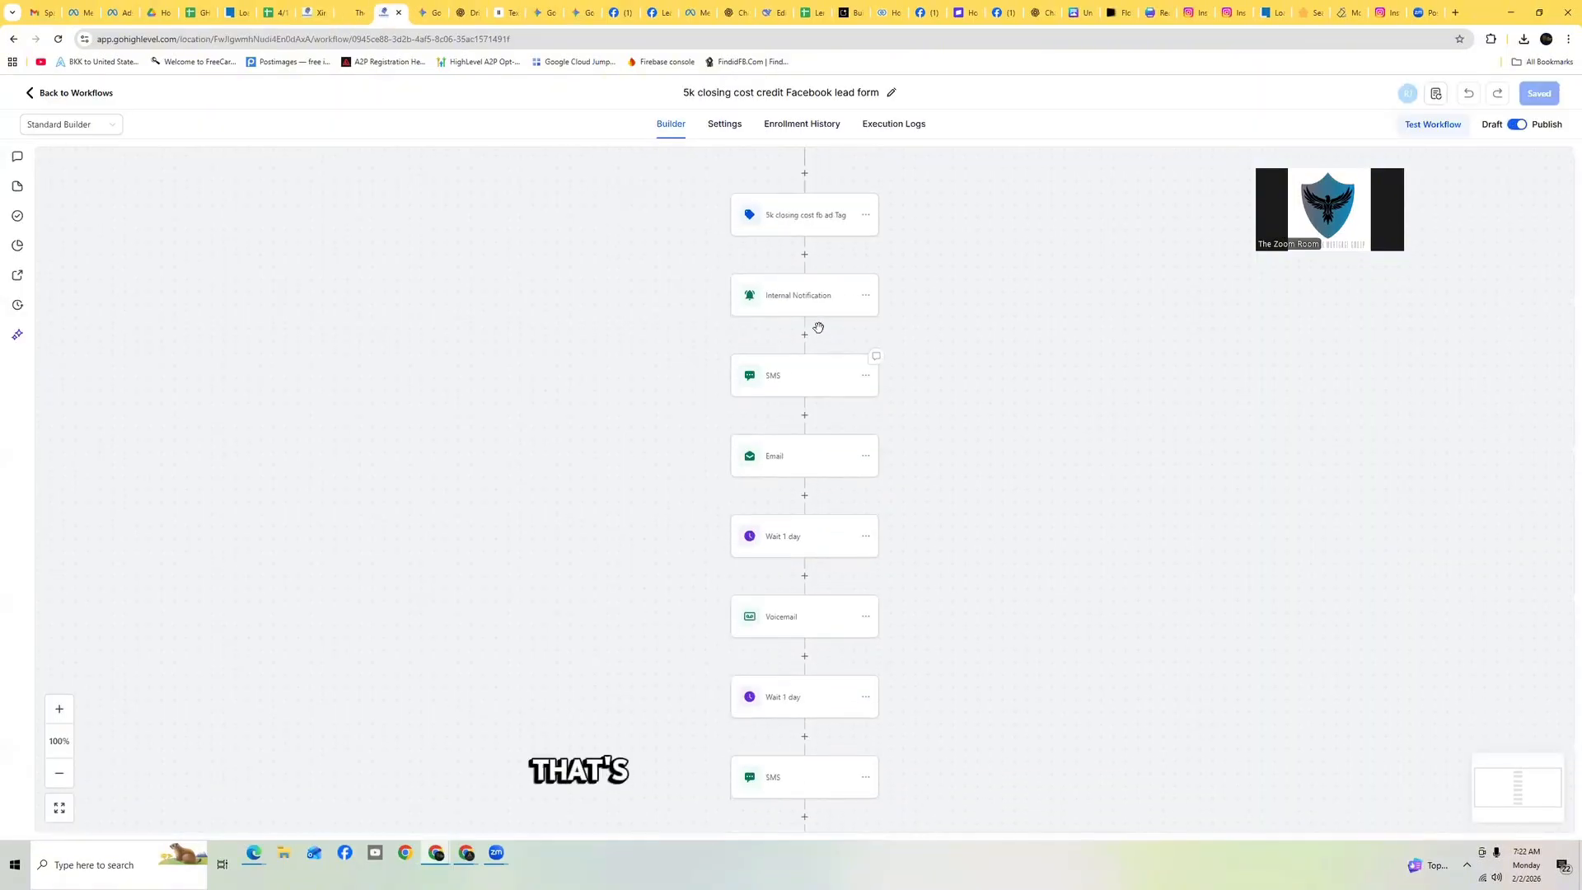
scroll(831, 313, "down", 3)
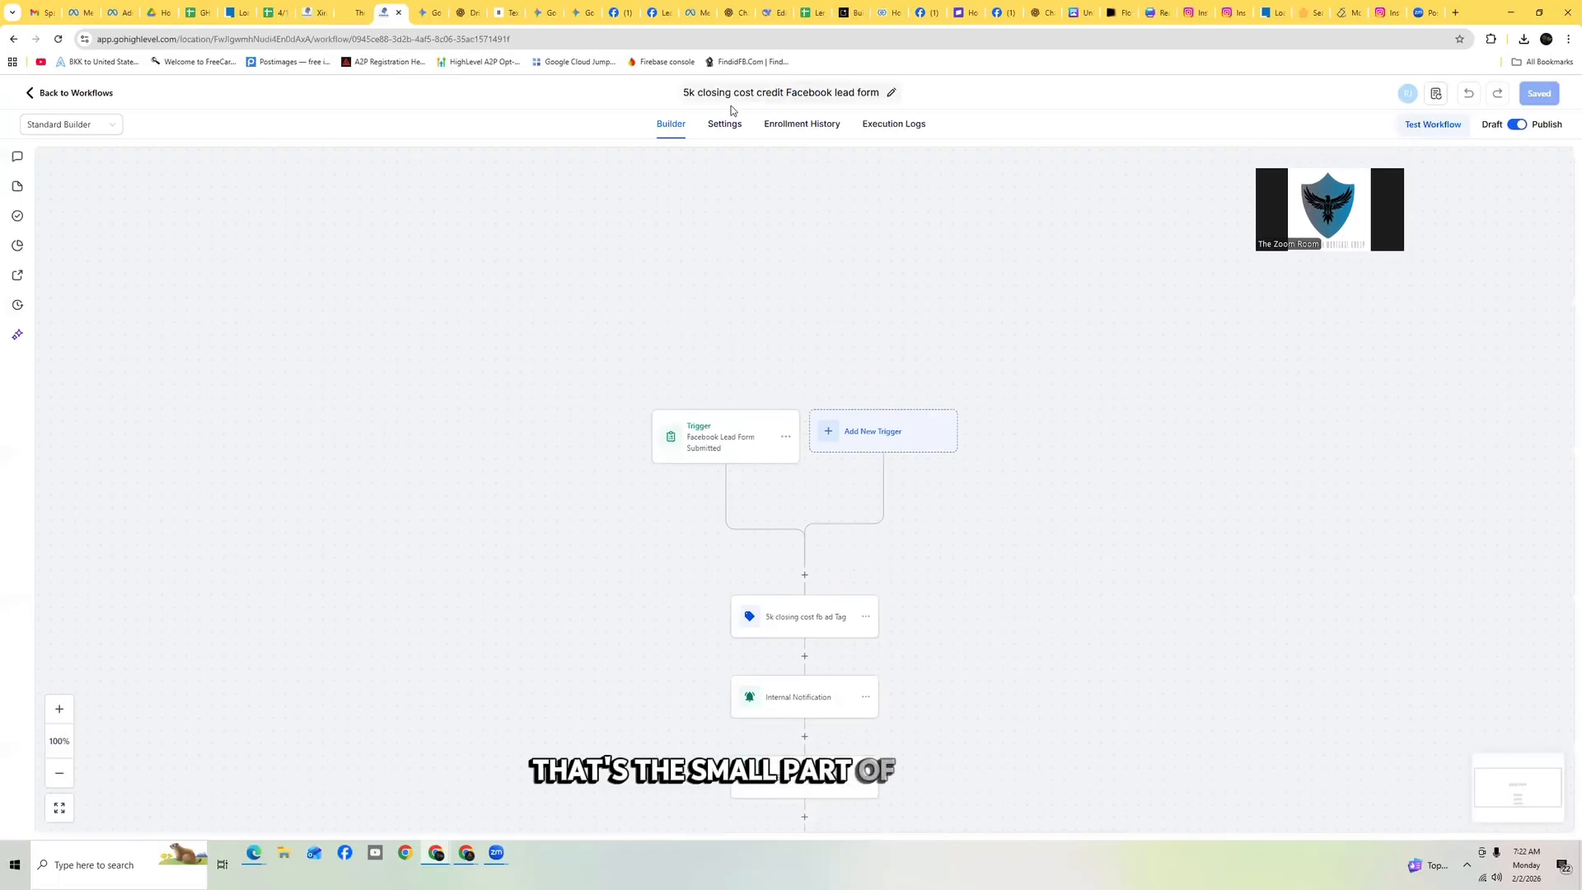
left_click(53, 94)
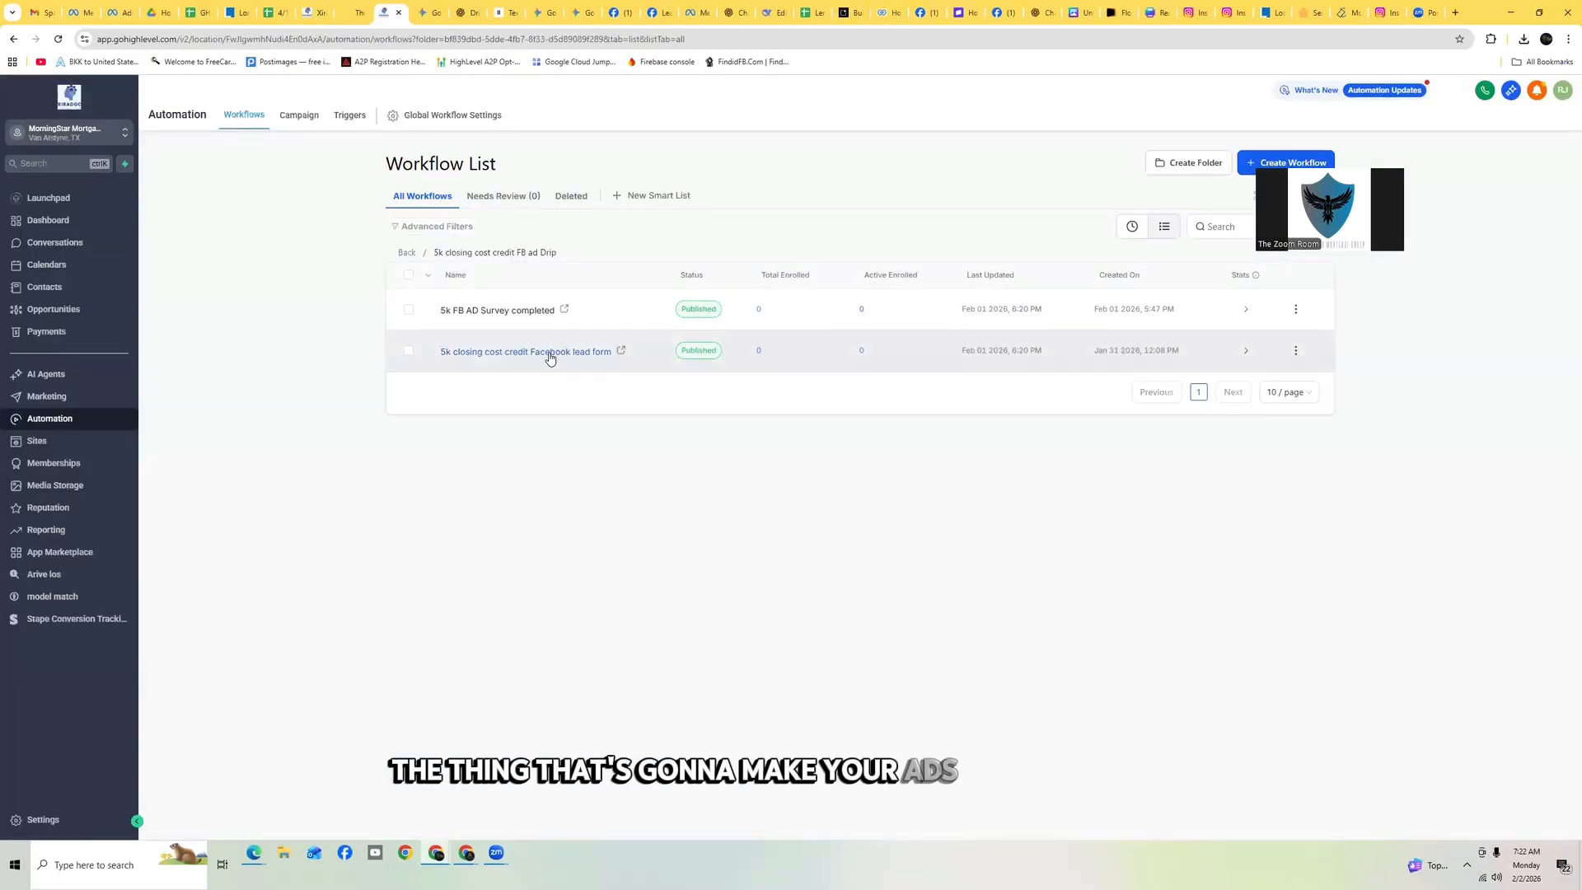
Open the 5k FB AD Survey completed workflow and scroll through its action sequence
left_click(488, 310)
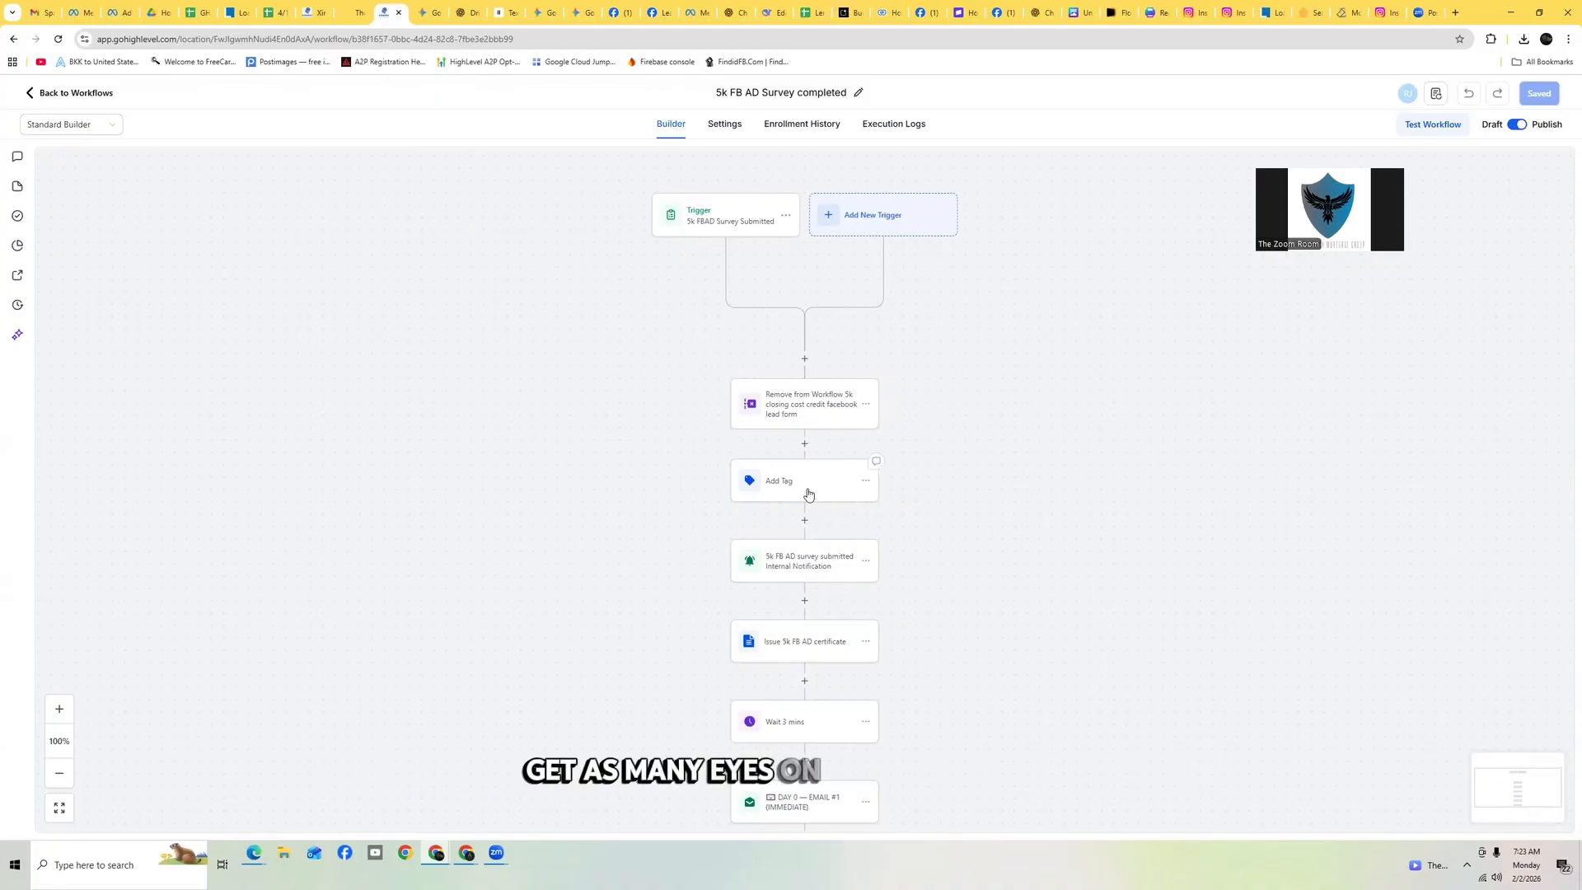
scroll(874, 462, "down", 1)
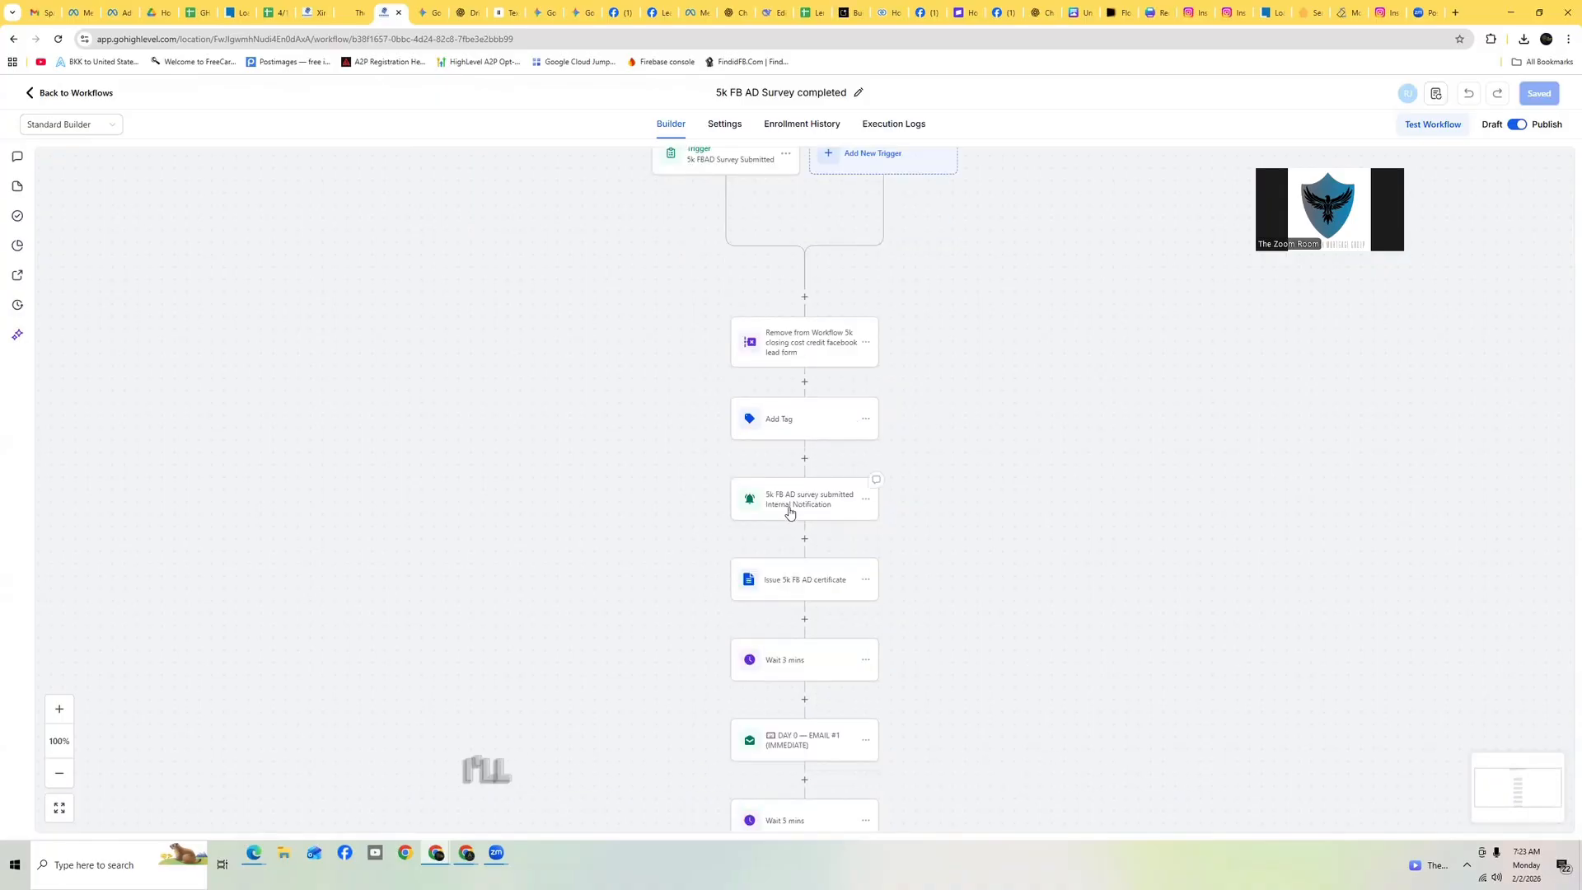
scroll(945, 457, "down", 1)
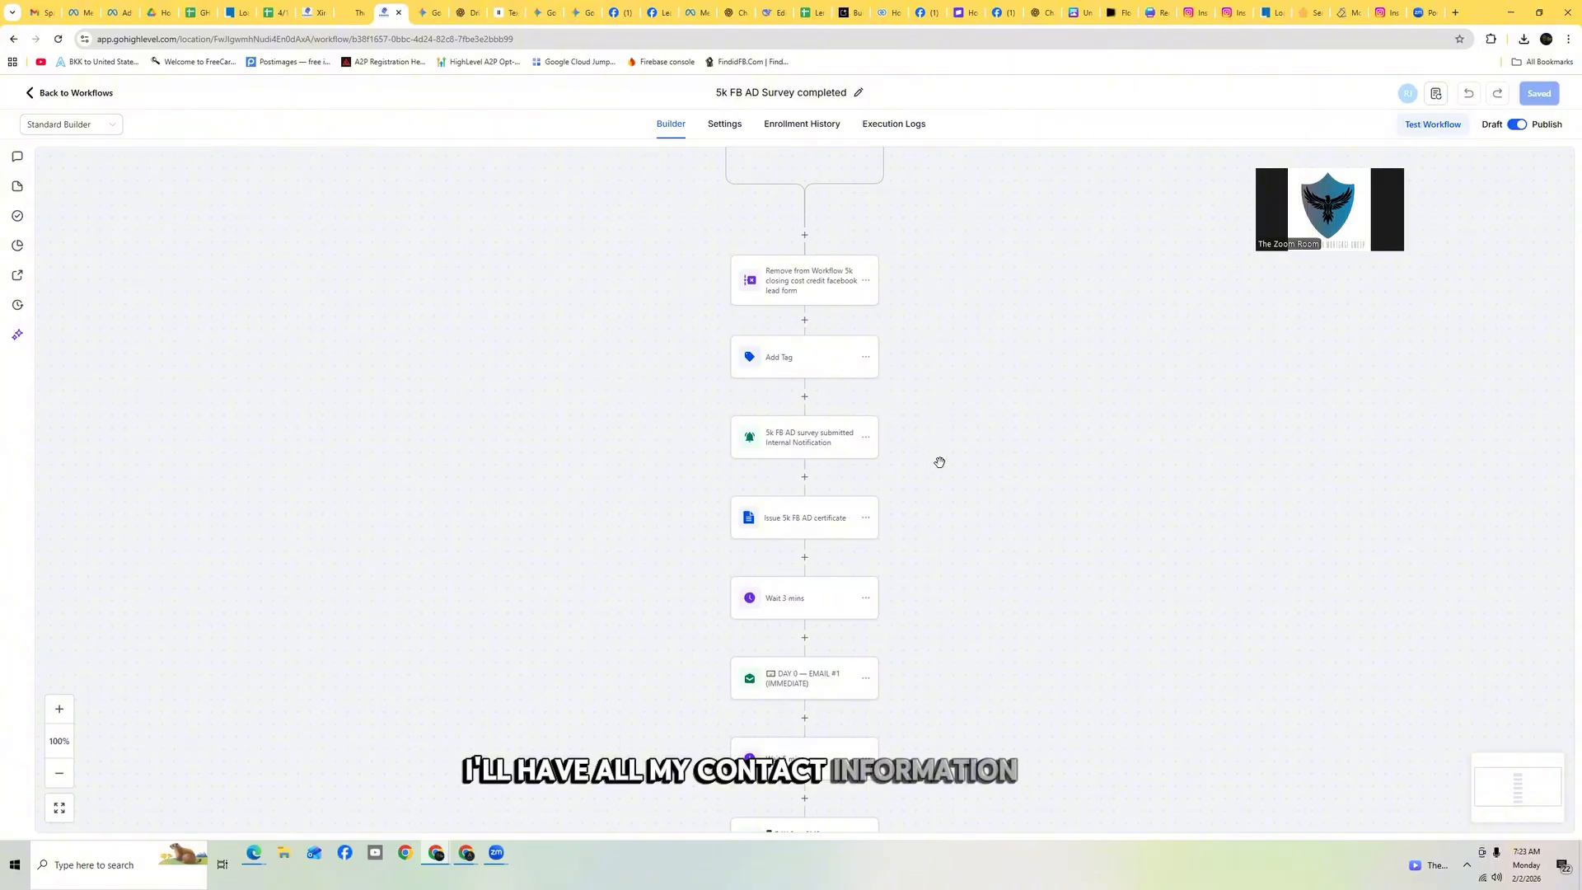
scroll(929, 442, "down", 1)
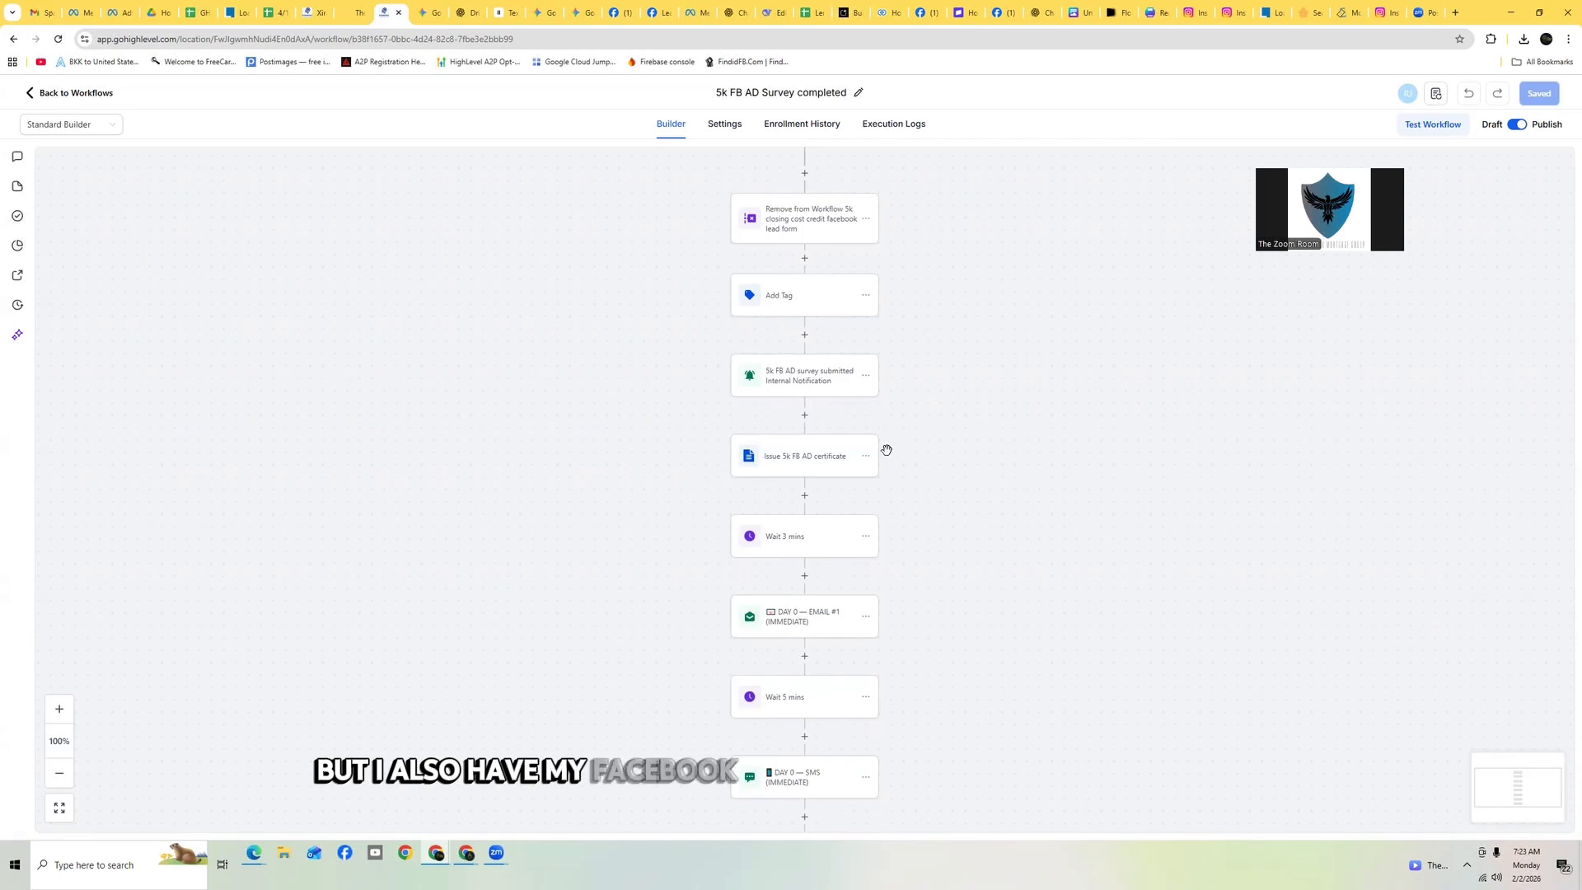
scroll(877, 406, "down", 2)
scroll(872, 403, "down", 1)
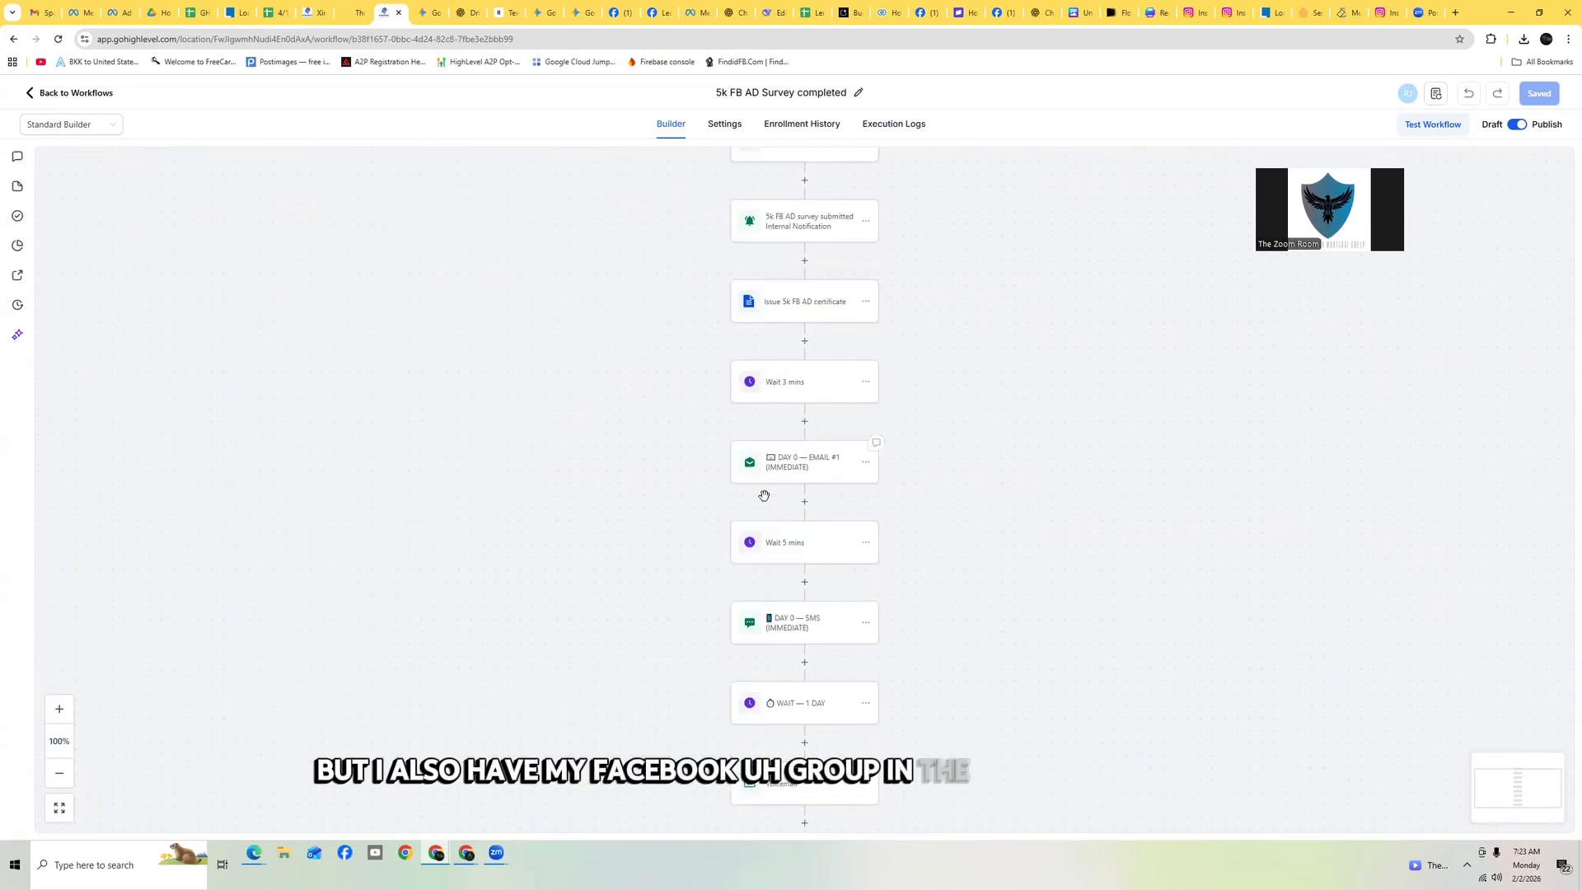
scroll(832, 429, "down", 6)
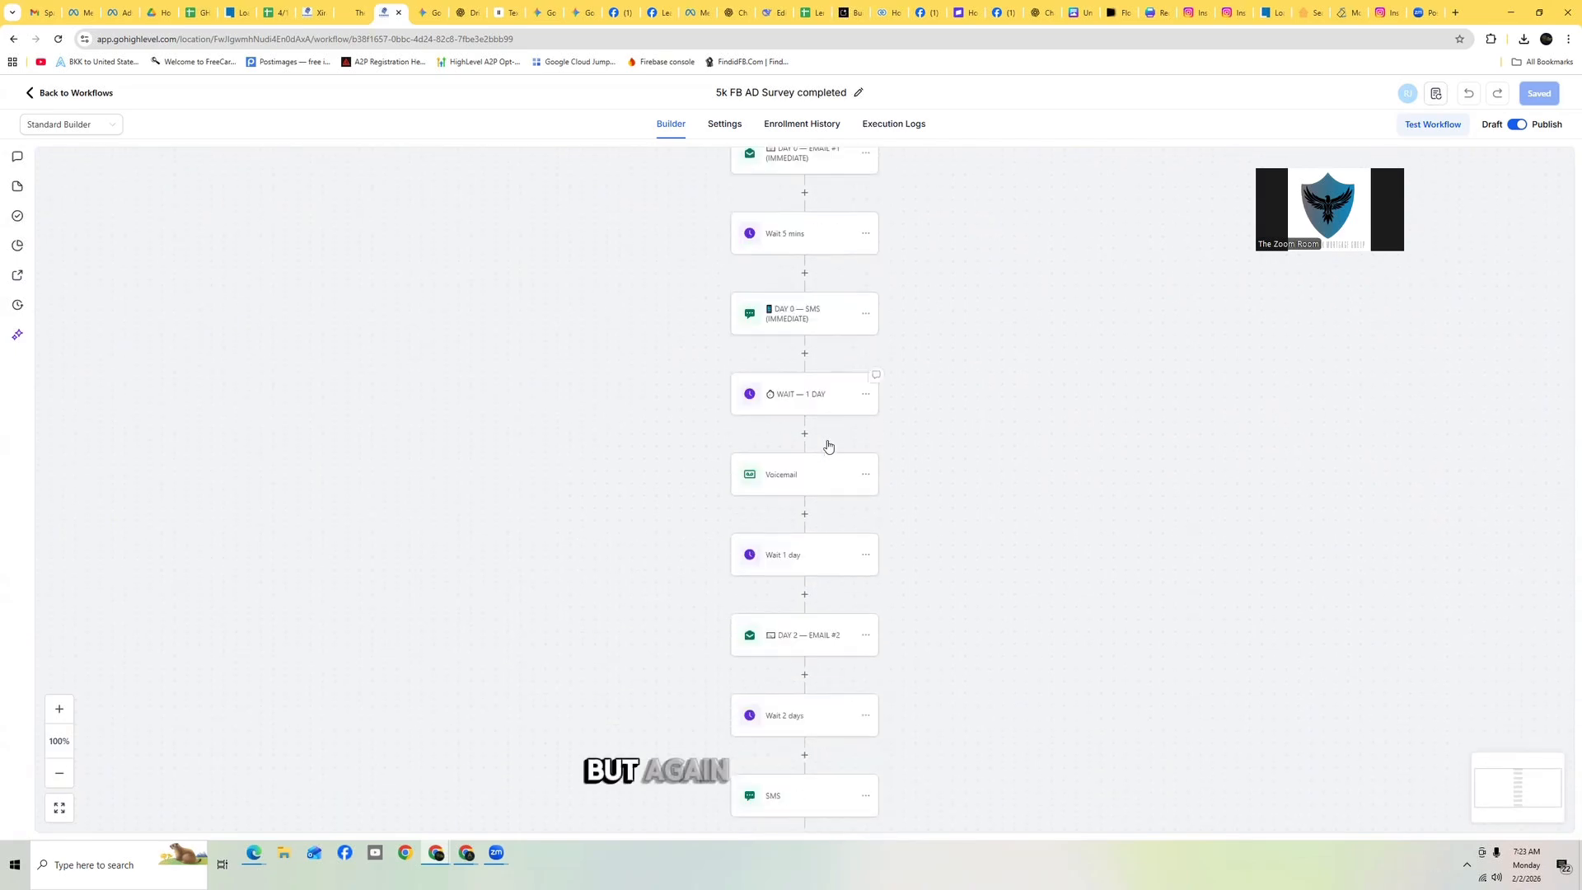